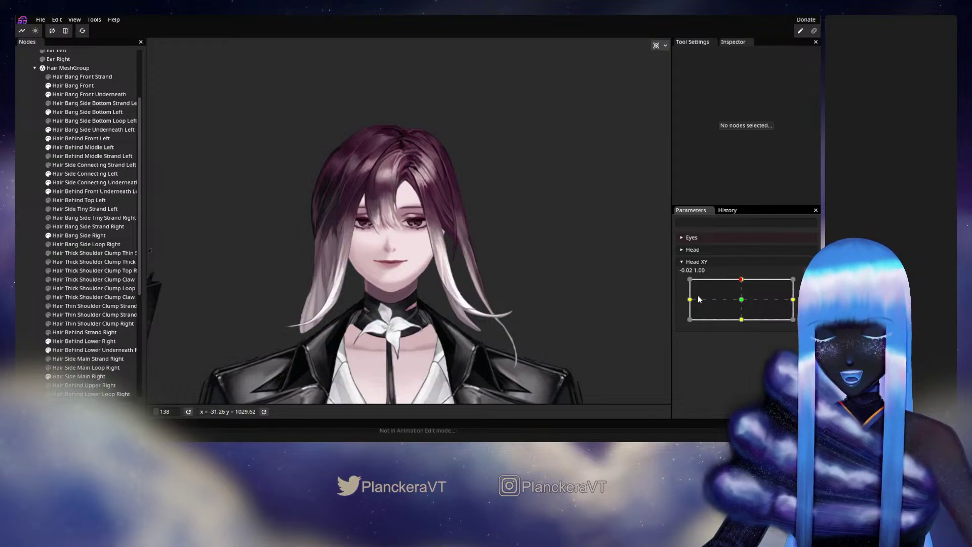
# - Preview the head tilt by moving Head XY to neutral and back to fully up, and inspect the hair crown
pyautogui.moveTo(742, 280); pyautogui.dragTo(744, 302)
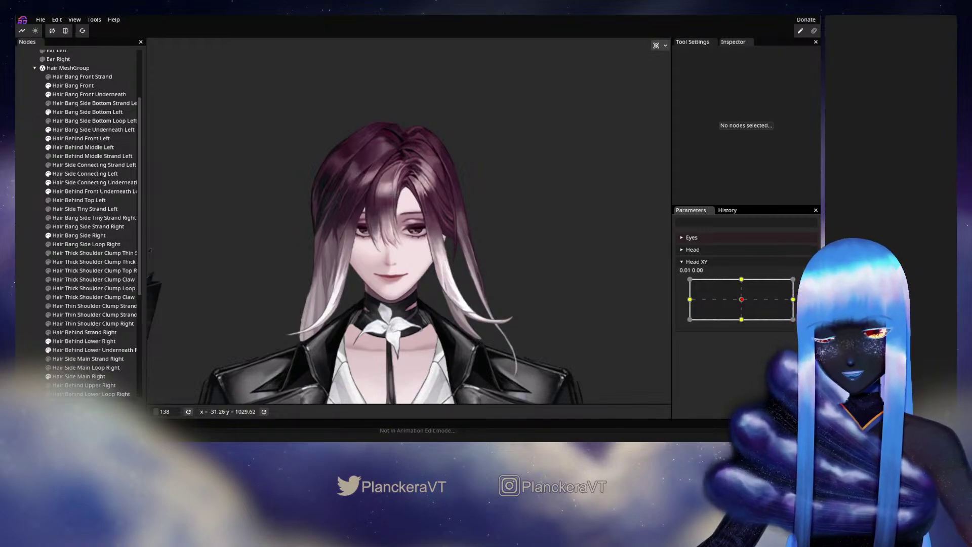
pyautogui.moveTo(742, 300); pyautogui.dragTo(745, 279)
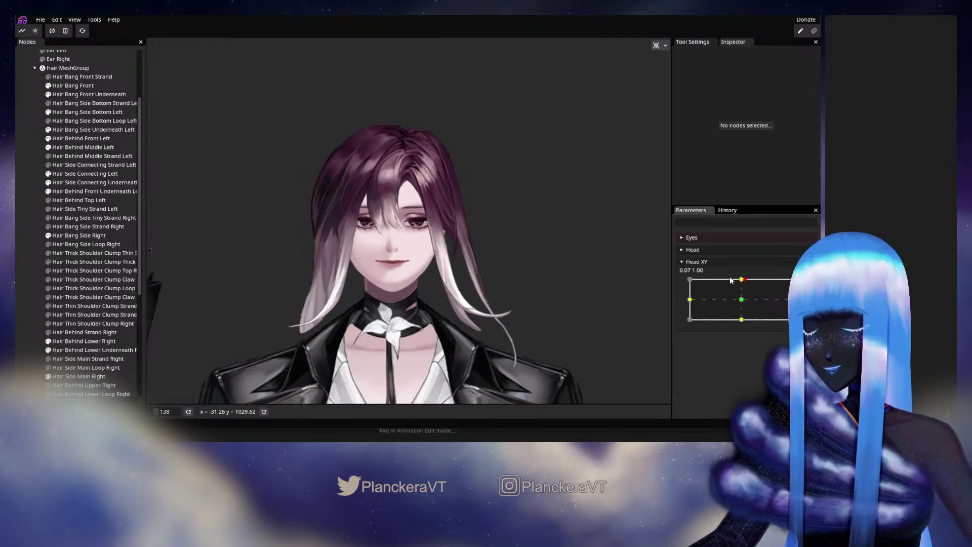
pyautogui.scroll(5, 300, 266)
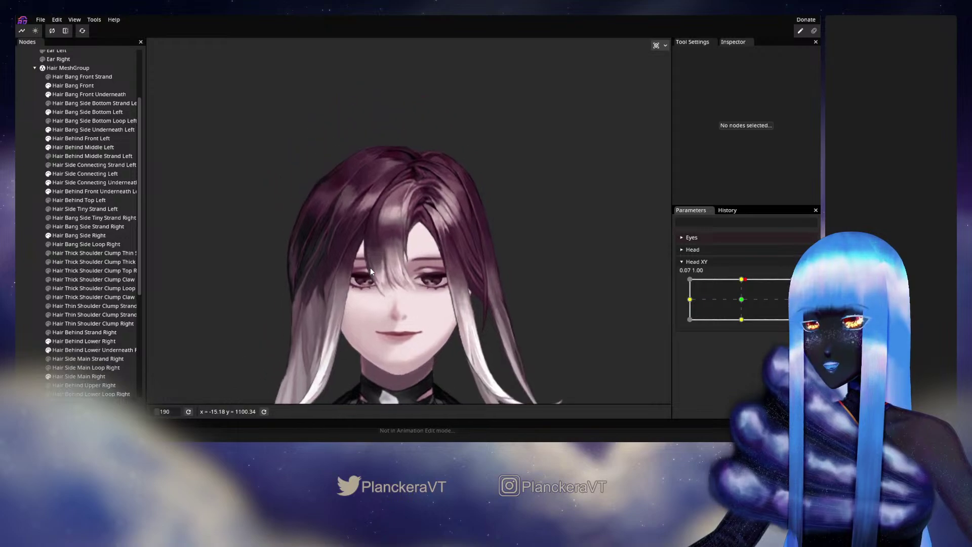
pyautogui.scroll(7, 372, 267)
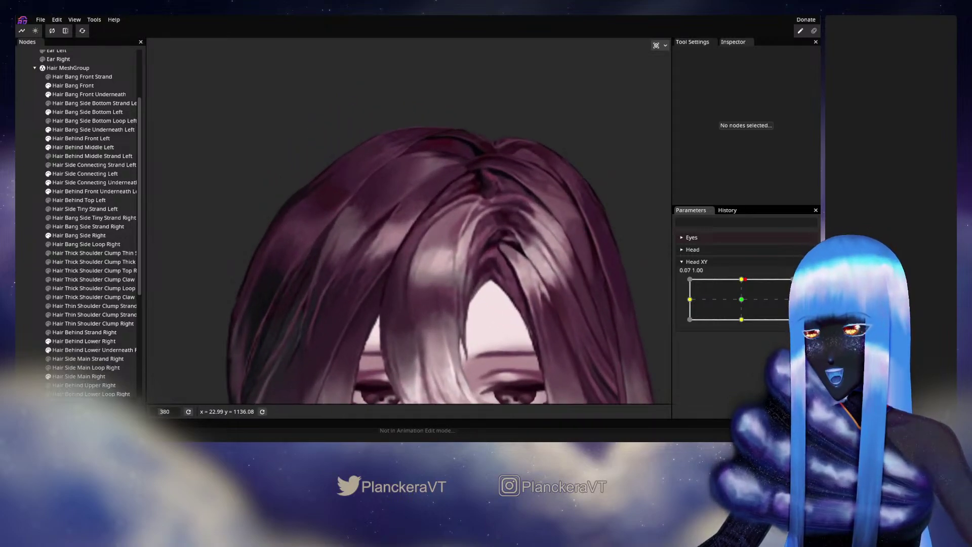
# - Arm Head XY at 0.00, 1.00, adjust vertices along the outer edge of Hair Bang Side Right, and disarm it to preview the result
pyautogui.click(802, 284)
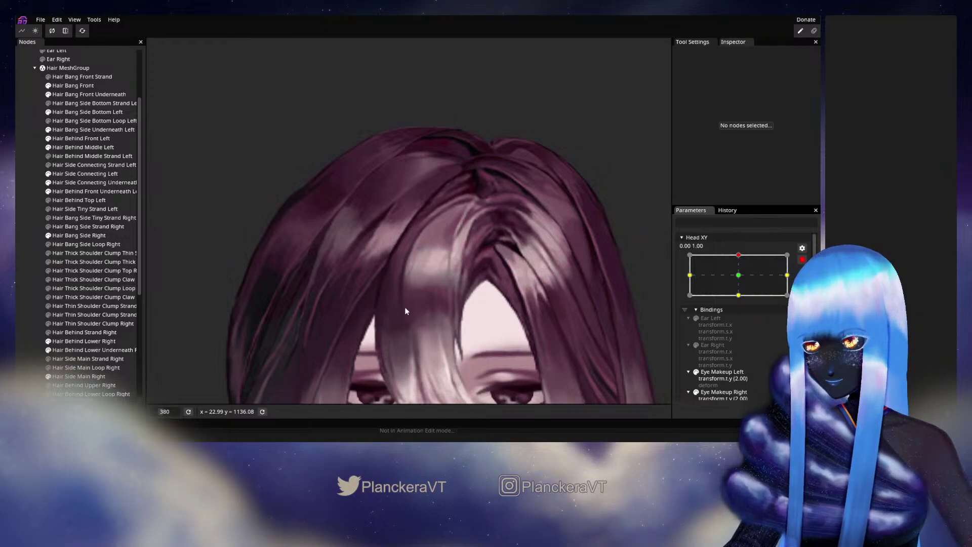
pyautogui.moveTo(410, 310); pyautogui.dragTo(380, 287)
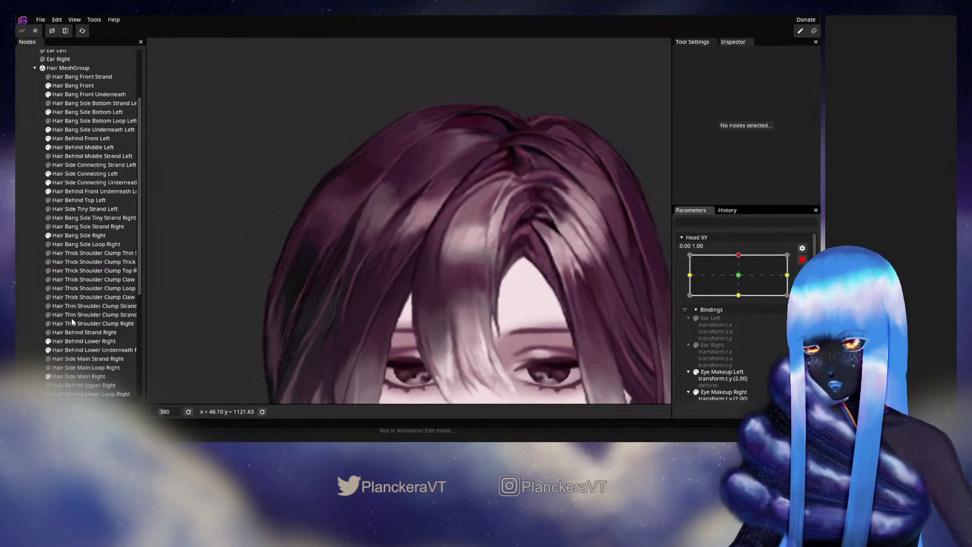
pyautogui.click(79, 235)
pyautogui.scroll(1, 339, 274)
pyautogui.scroll(3, 338, 274)
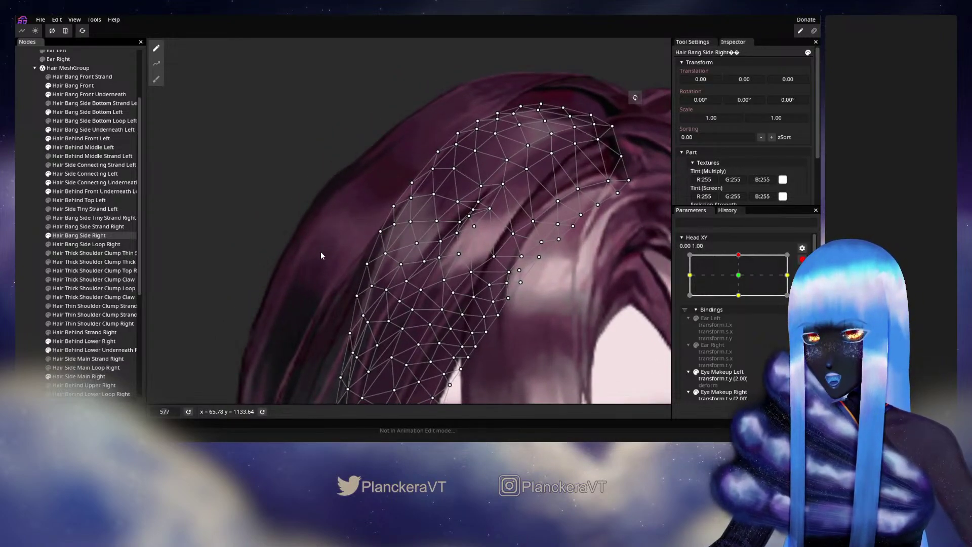
pyautogui.click(401, 264)
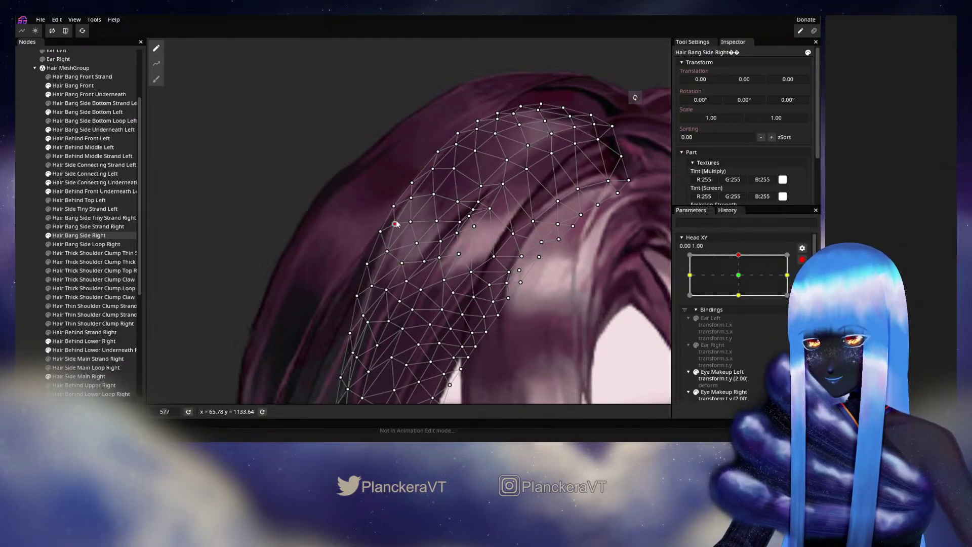
pyautogui.moveTo(379, 294); pyautogui.dragTo(398, 255)
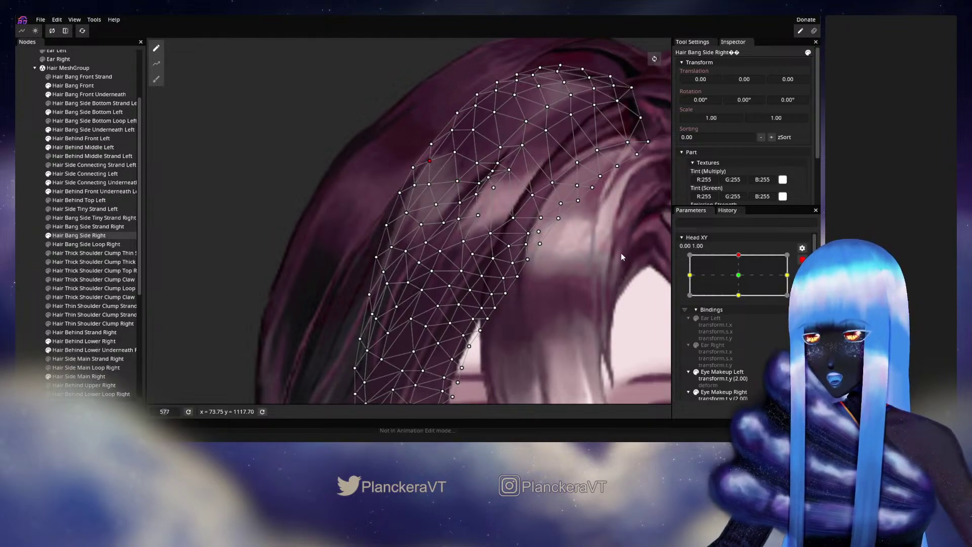
pyautogui.click(22, 255)
pyautogui.scroll(-3, 519, 296)
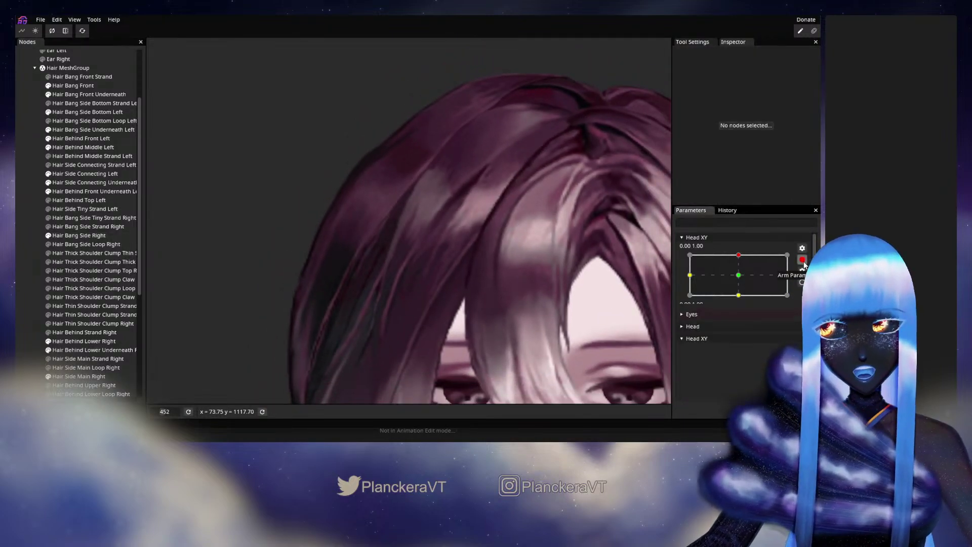
pyautogui.moveTo(745, 282)
pyautogui.mouseDown()
pyautogui.moveTo(745, 303)
pyautogui.moveTo(742, 281)
pyautogui.mouseUp()
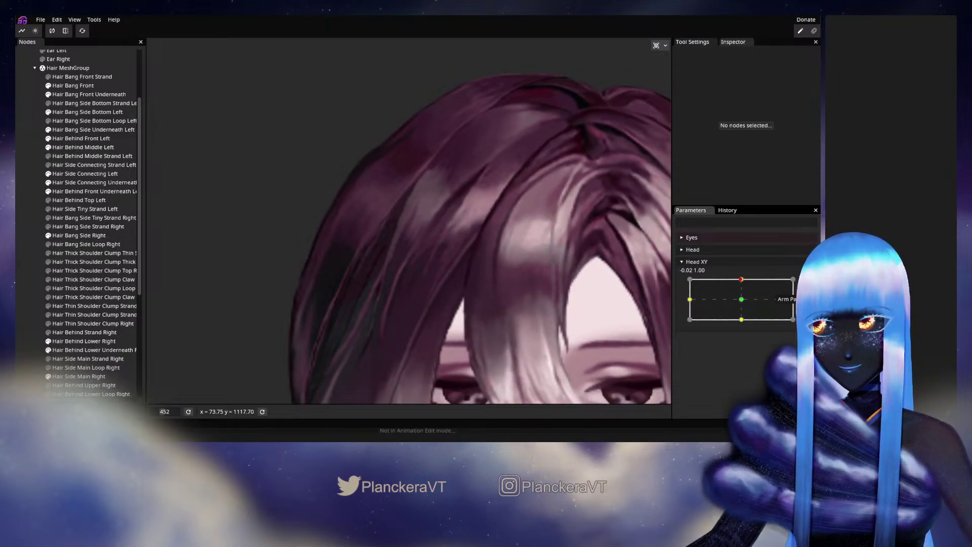
# - Re-arm Head XY at 0.00, 1.00, nudge upper outer vertices of the Hair Bang Side Right mesh, and disarm it to check the motion
pyautogui.scroll(2, 449, 275)
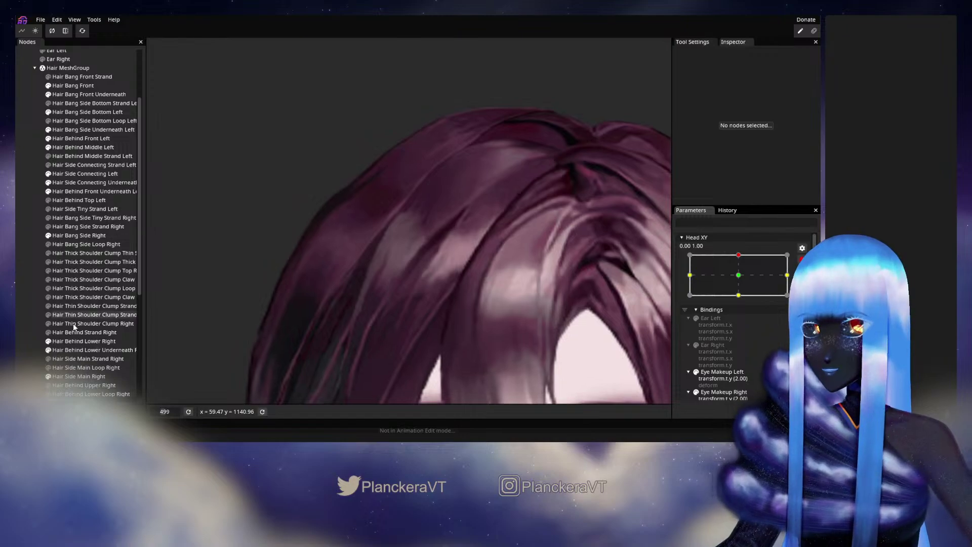
pyautogui.click(76, 236)
pyautogui.scroll(2, 425, 215)
pyautogui.click(421, 209)
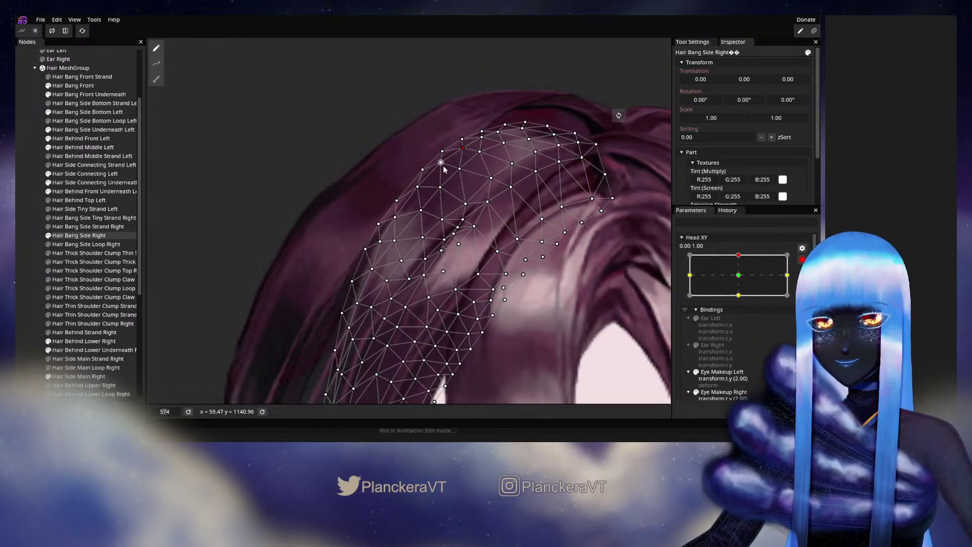
pyautogui.click(417, 191)
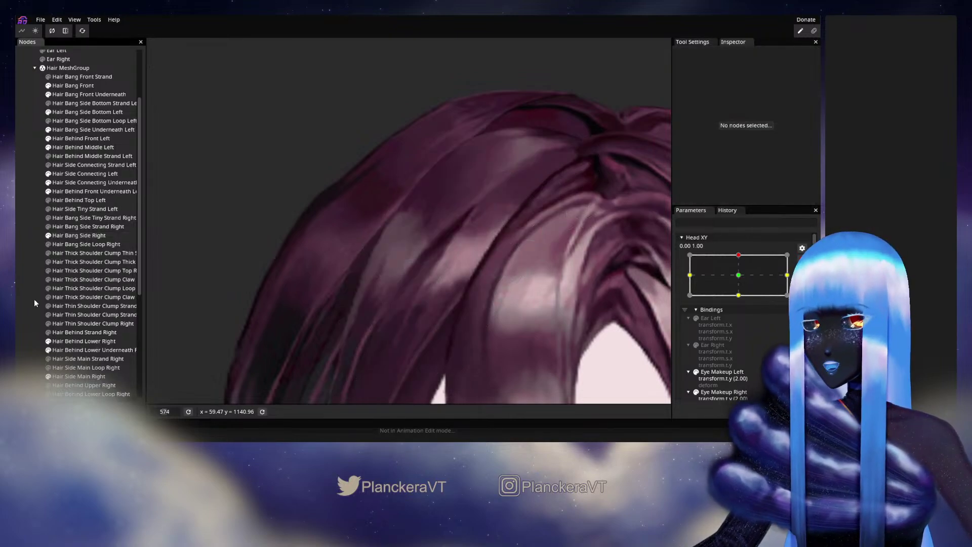
pyautogui.scroll(-4, 478, 274)
pyautogui.scroll(-1, 473, 285)
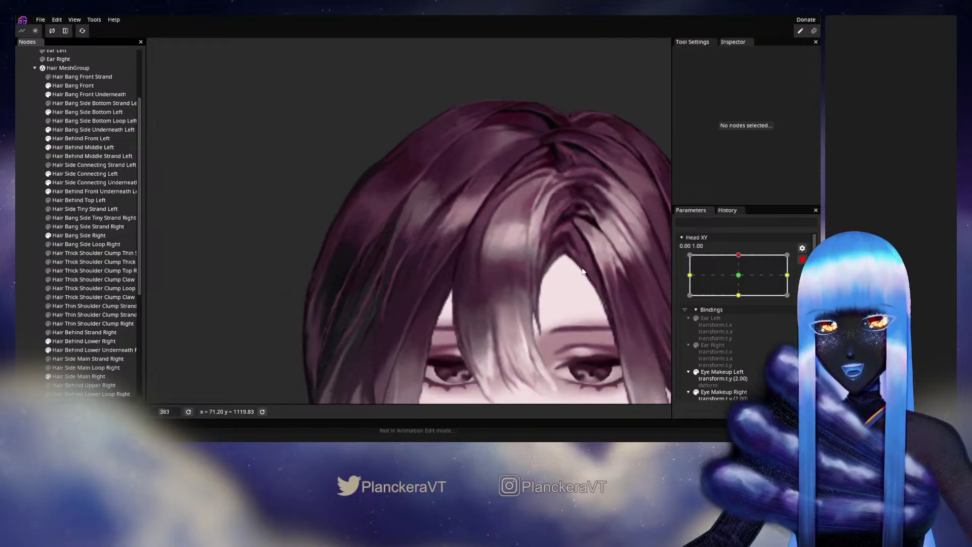
pyautogui.click(803, 260)
pyautogui.moveTo(742, 282)
pyautogui.mouseDown()
pyautogui.moveTo(745, 304)
pyautogui.moveTo(745, 283)
pyautogui.mouseUp()
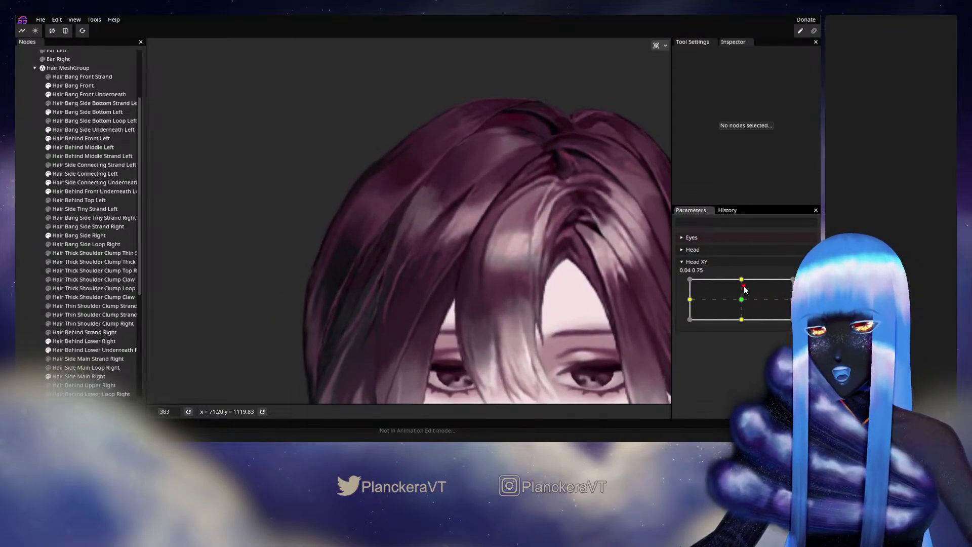
# - Refine a vertex just inside the outer edge of Hair Bang Side Right with Head XY armed at 0.00, 1.00
pyautogui.click(802, 284)
pyautogui.scroll(3, 366, 226)
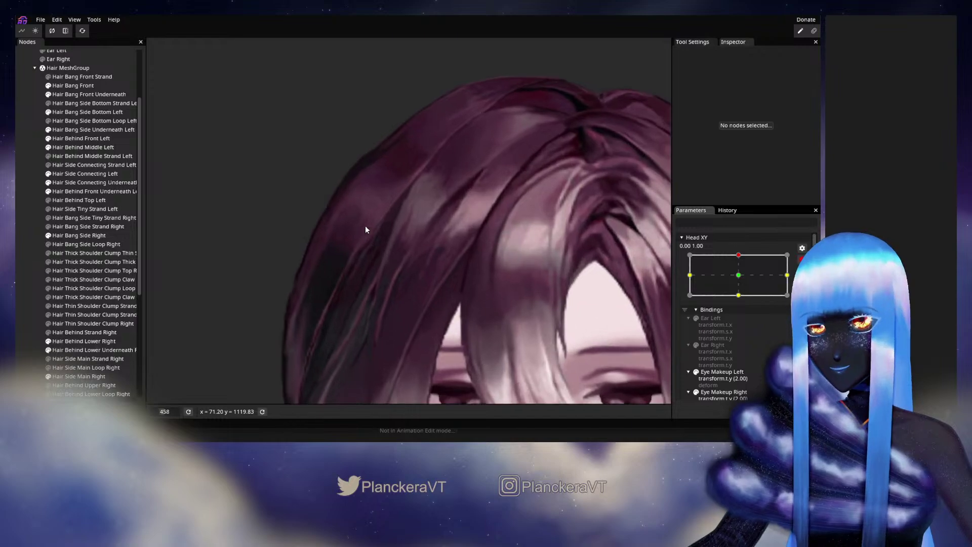
pyautogui.click(67, 236)
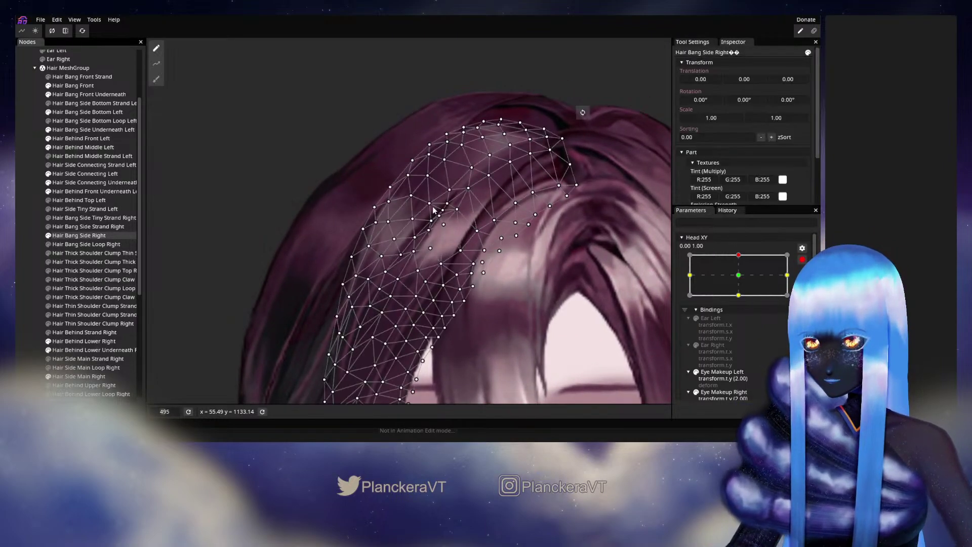
pyautogui.scroll(1, 414, 219)
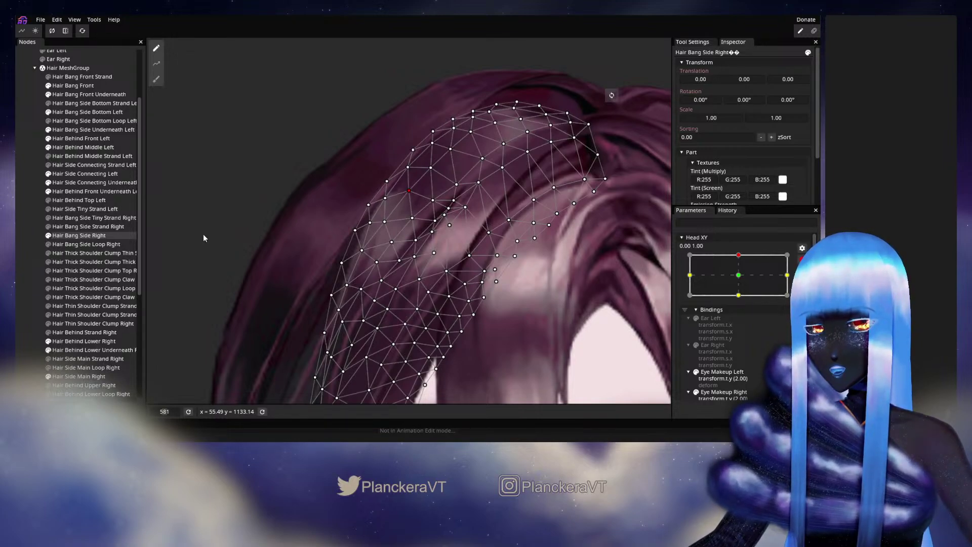
pyautogui.click(241, 232)
# - Compare the hair shape between Head XY 0.00, 0.00 and 0.00, 1.00
pyautogui.moveTo(738, 255); pyautogui.dragTo(740, 276)
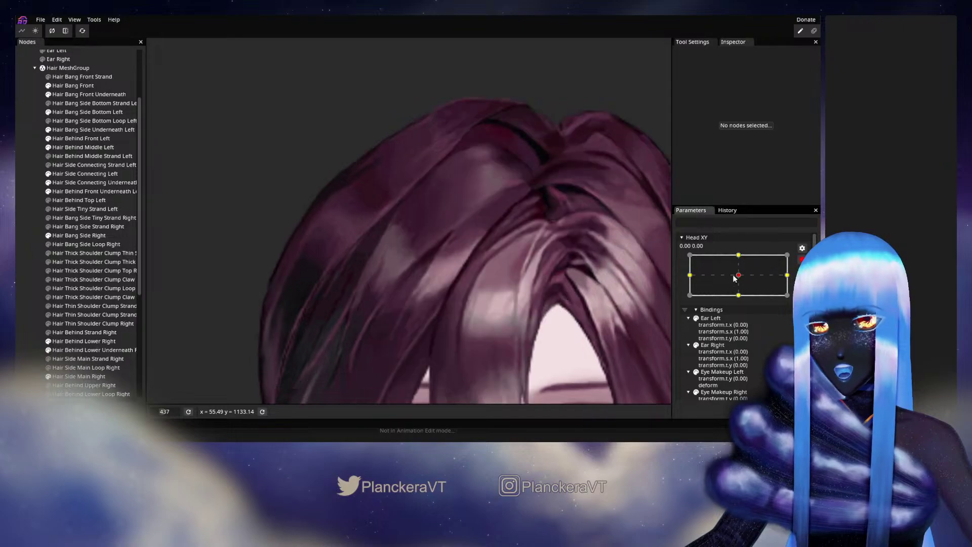
pyautogui.scroll(-5, 459, 295)
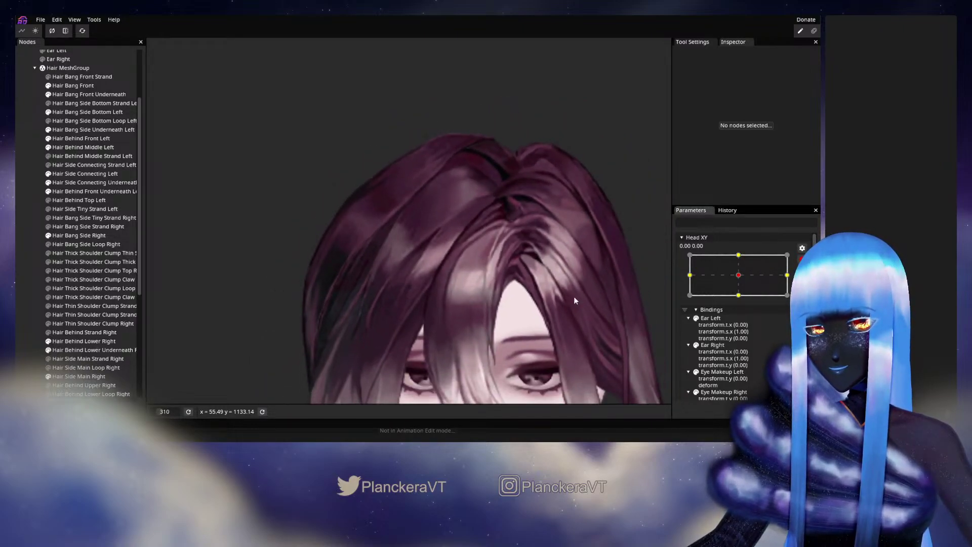
pyautogui.moveTo(739, 275); pyautogui.dragTo(740, 256)
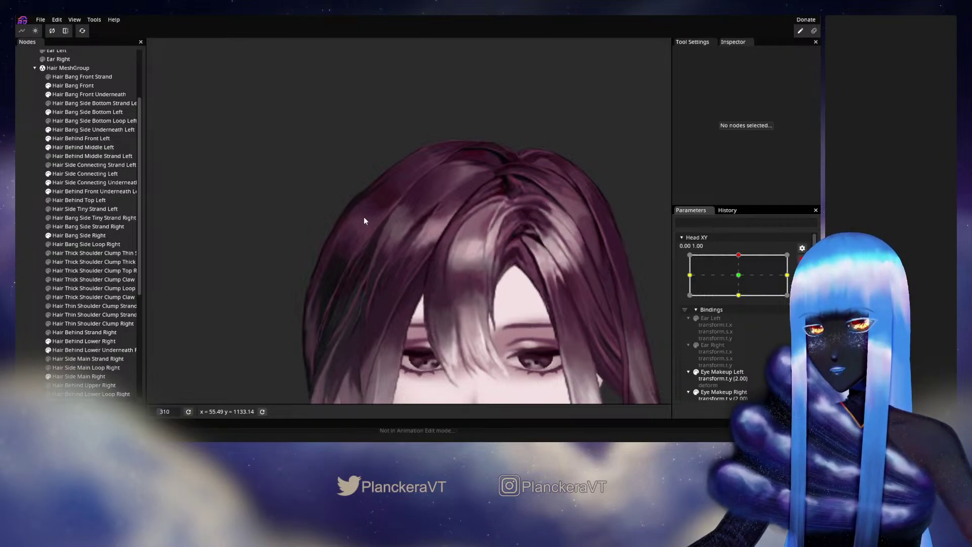
# - Nudge the inner-edge vertices midway along the Hair Behind Lower Right mesh slightly up toward the crown
pyautogui.scroll(4, 361, 237)
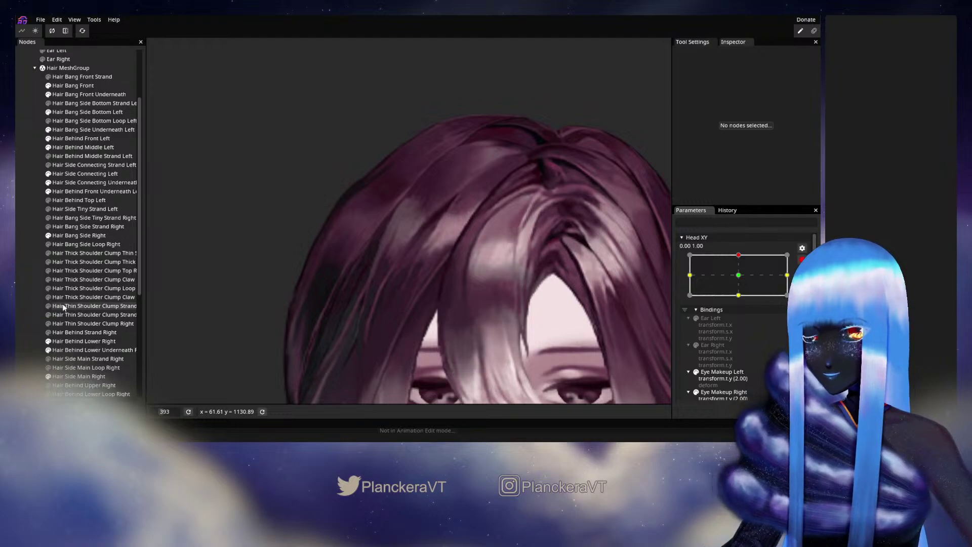
pyautogui.scroll(-1, 71, 319)
pyautogui.click(83, 314)
pyautogui.scroll(6, 347, 257)
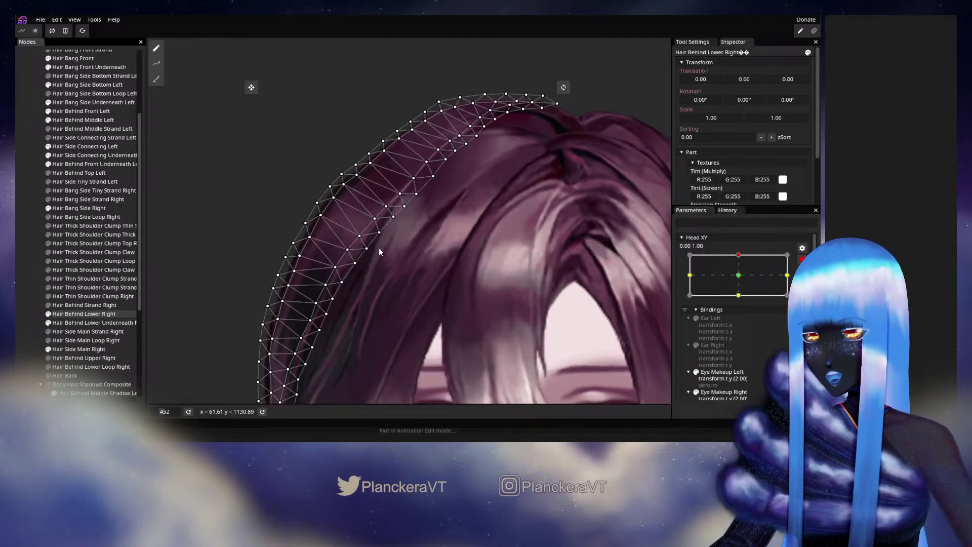
pyautogui.moveTo(362, 251); pyautogui.dragTo(365, 247)
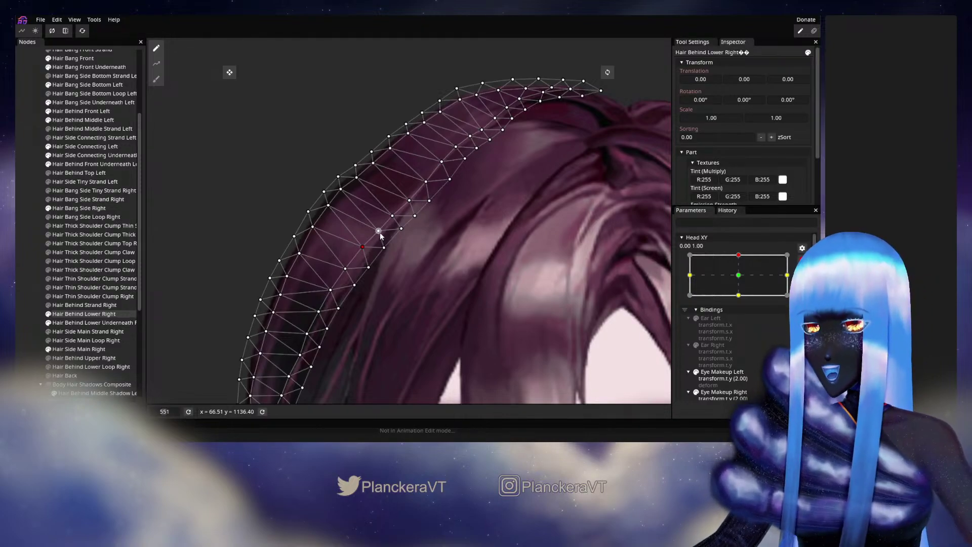
pyautogui.moveTo(380, 232); pyautogui.dragTo(383, 229)
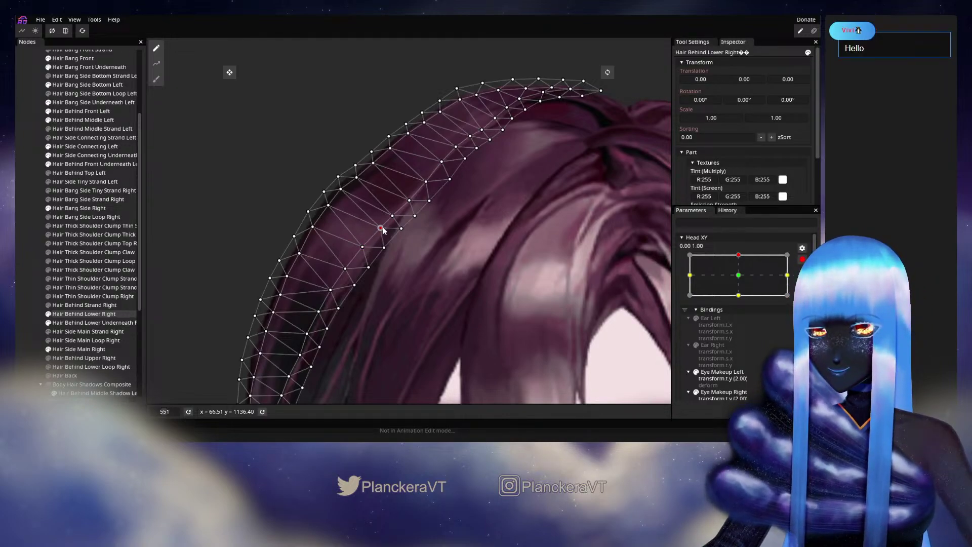
# - Smooth the outer-edge vertices of Hair Behind Lower Right and shift one more inner-edge vertex slightly upward
pyautogui.moveTo(333, 207); pyautogui.dragTo(334, 205)
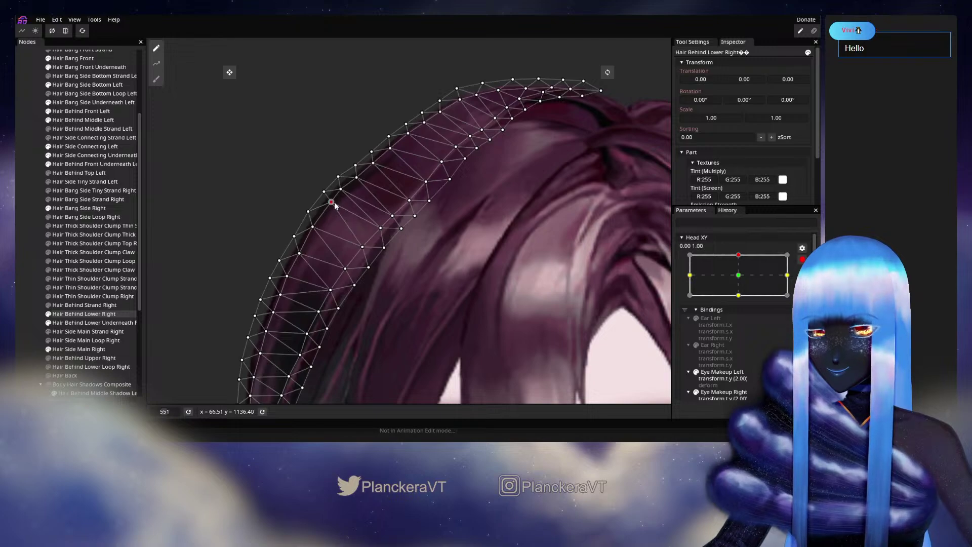
pyautogui.click(360, 177)
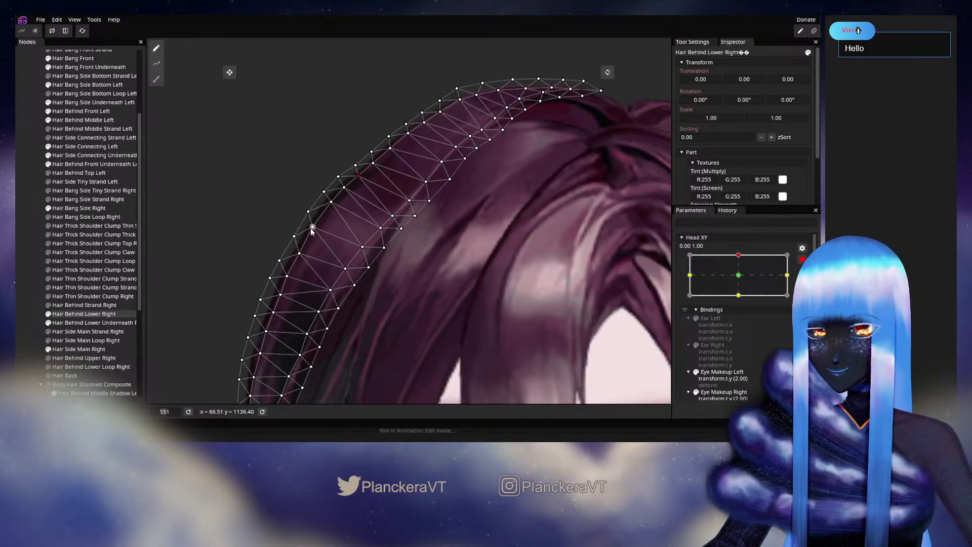
pyautogui.moveTo(315, 225); pyautogui.dragTo(317, 224)
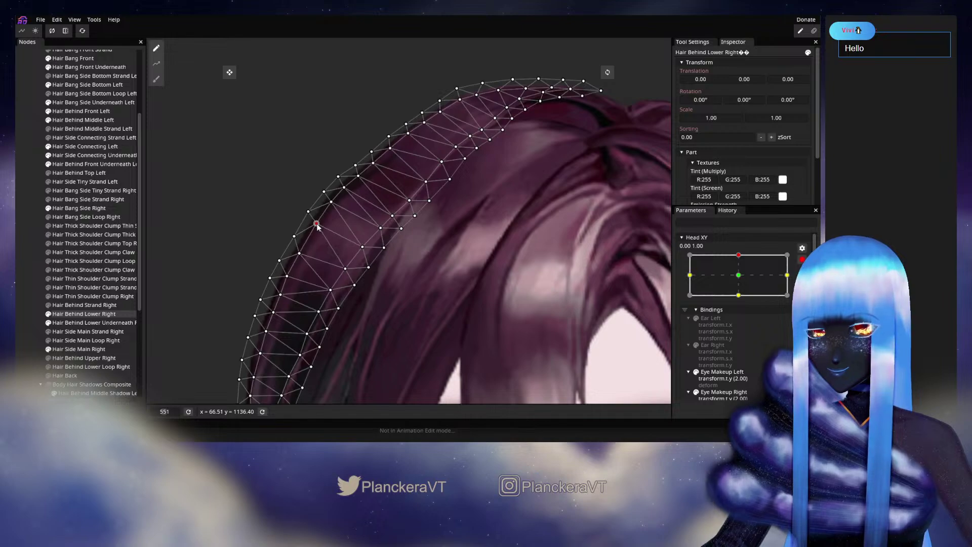
pyautogui.click(344, 268)
pyautogui.moveTo(345, 269); pyautogui.dragTo(347, 267)
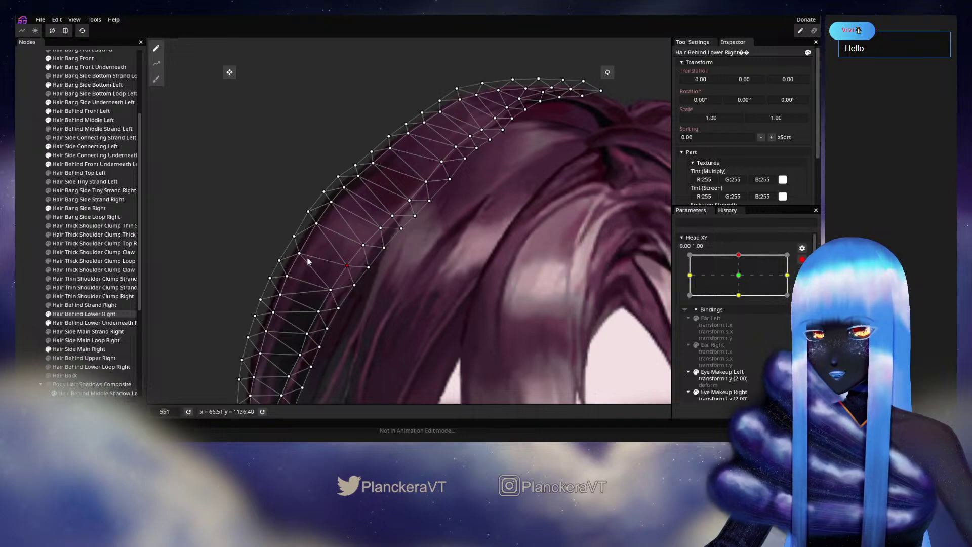
pyautogui.click(167, 287)
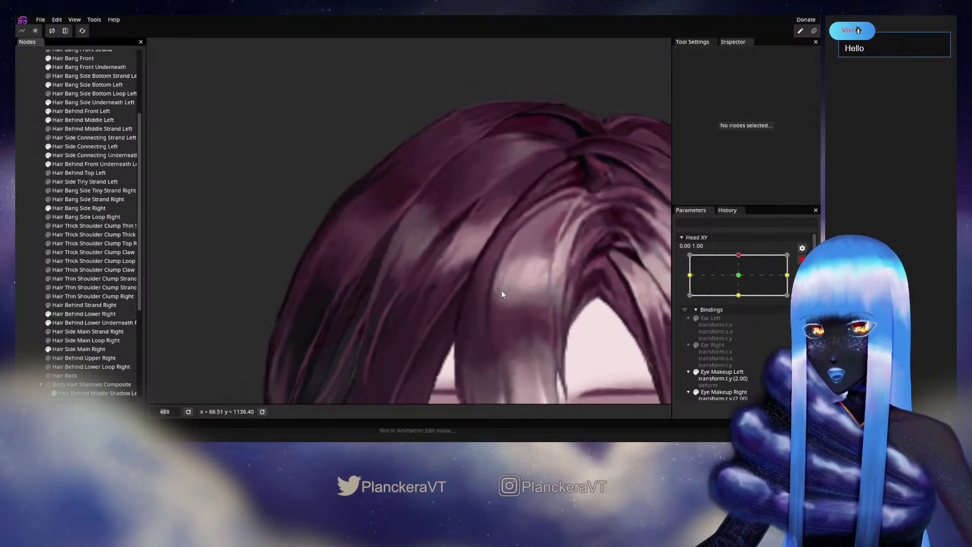
# - Disarm Head XY, preview the hair around the fully up position, and re-arm it at 0.00, 1.00
pyautogui.scroll(-3, 501, 291)
pyautogui.scroll(-3, 502, 295)
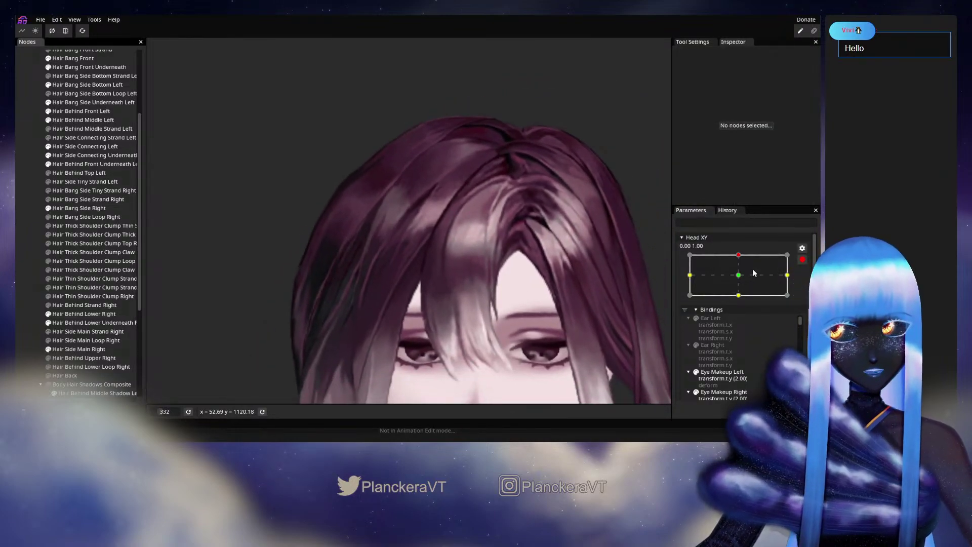
pyautogui.click(803, 260)
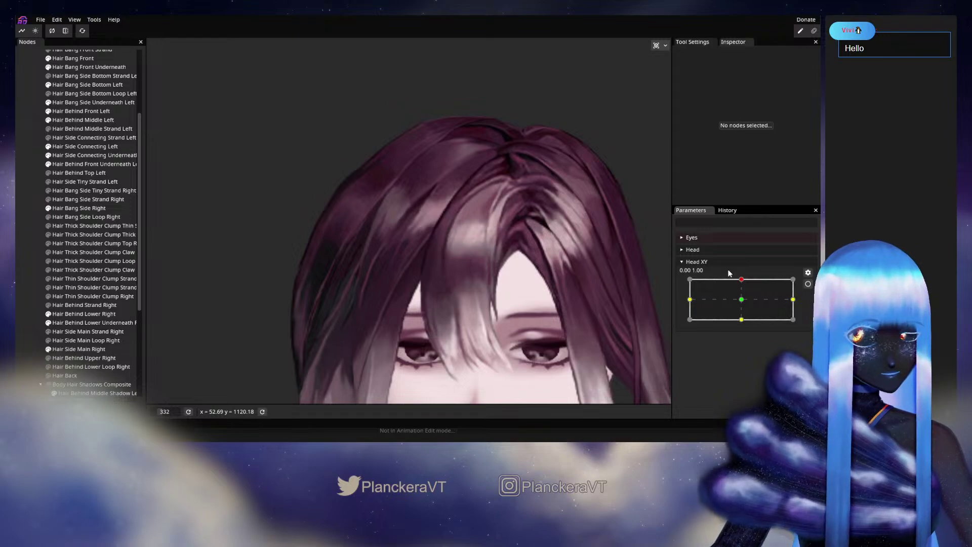
pyautogui.moveTo(742, 279)
pyautogui.mouseDown()
pyautogui.moveTo(743, 302)
pyautogui.moveTo(743, 281)
pyautogui.mouseUp()
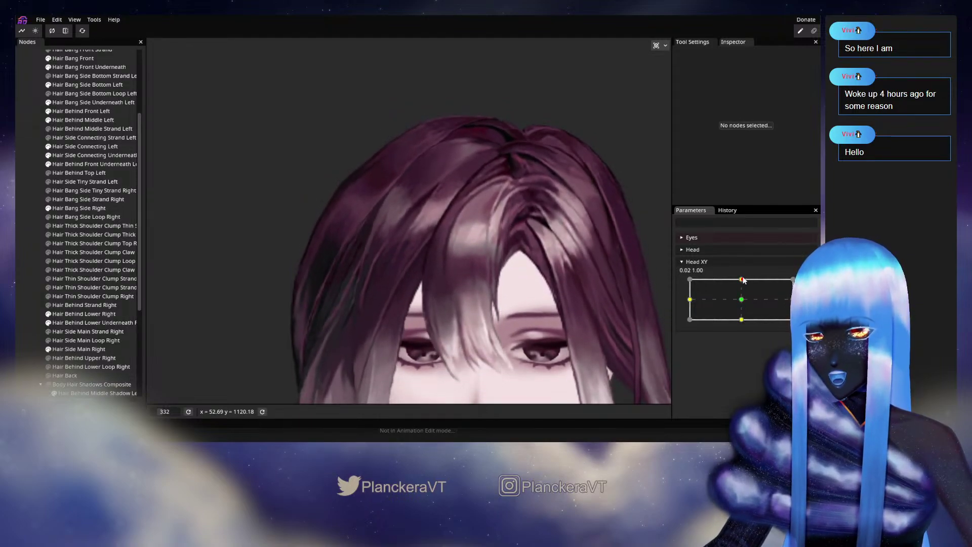
pyautogui.moveTo(743, 280)
pyautogui.mouseDown()
pyautogui.moveTo(744, 303)
pyautogui.moveTo(741, 280)
pyautogui.mouseUp()
pyautogui.scroll(-2, 745, 284)
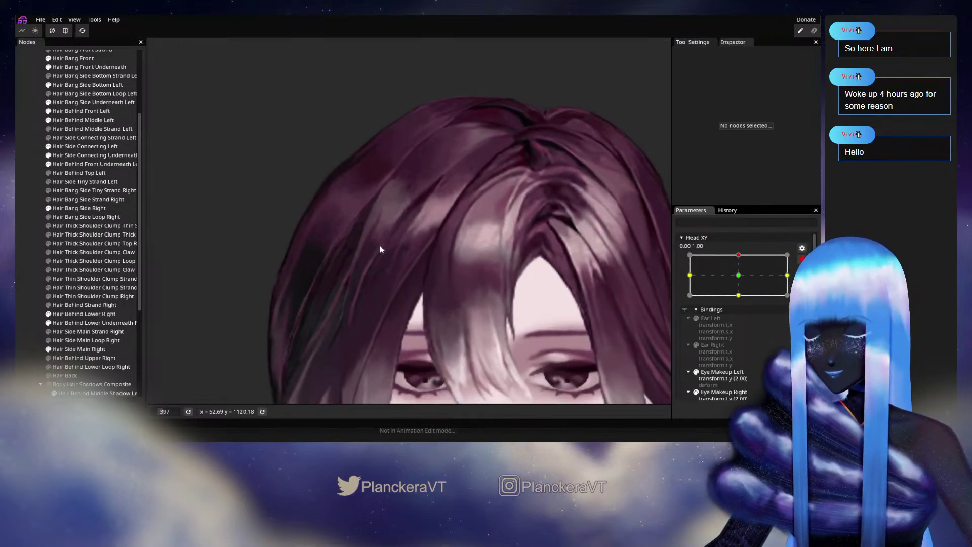
# - Adjust the vertices along the upper outer edge of the Hair Bang Side Right mesh at Head XY 0.00, 1.00
pyautogui.scroll(3, 380, 245)
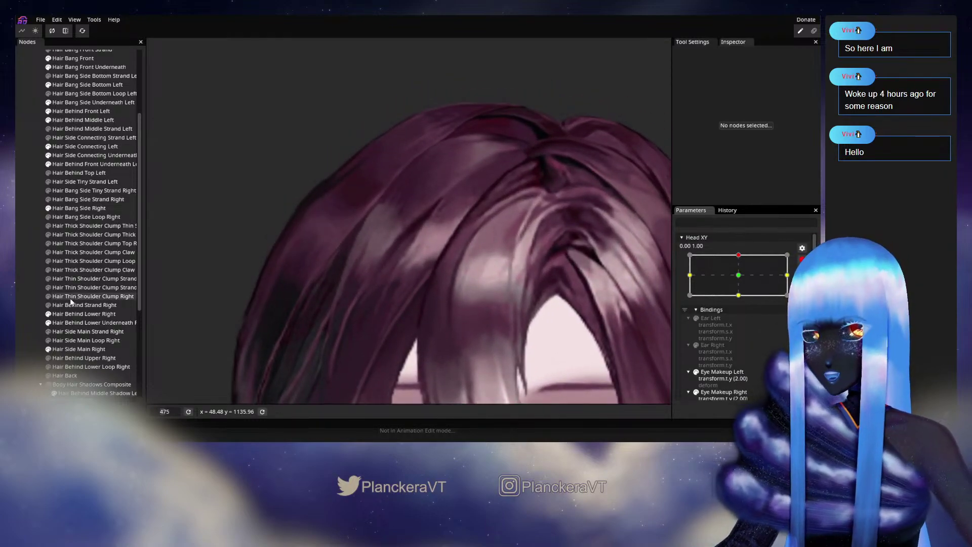
pyautogui.click(79, 208)
pyautogui.scroll(2, 376, 247)
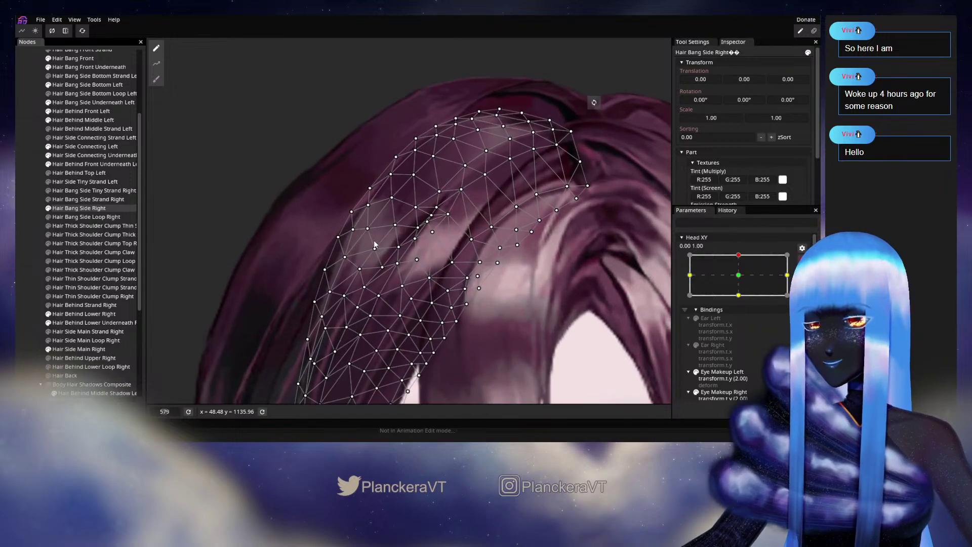
pyautogui.scroll(2, 376, 246)
pyautogui.click(408, 235)
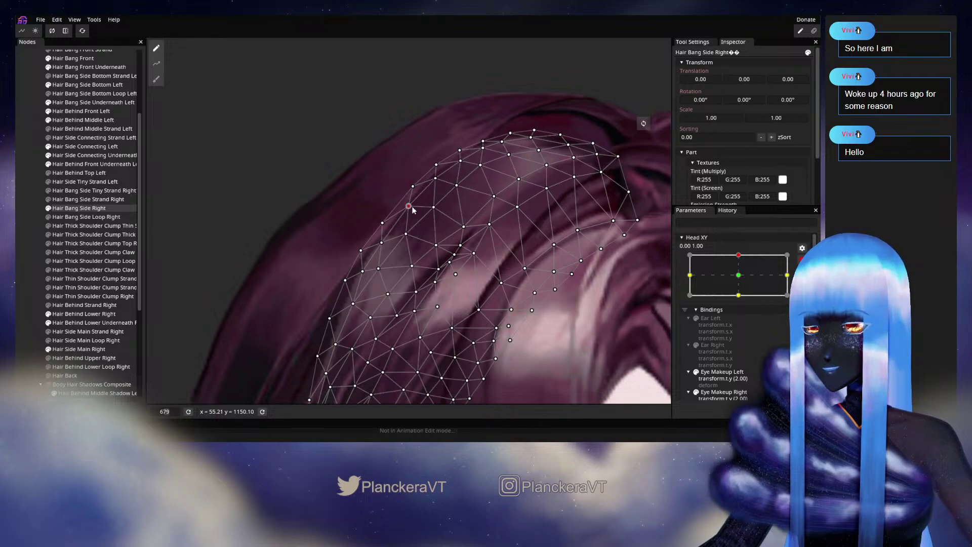
# - Disarm Head XY, preview the hair motion toward the fully up position, and re-arm it at 0.00, 1.00
pyautogui.scroll(-5, 467, 342)
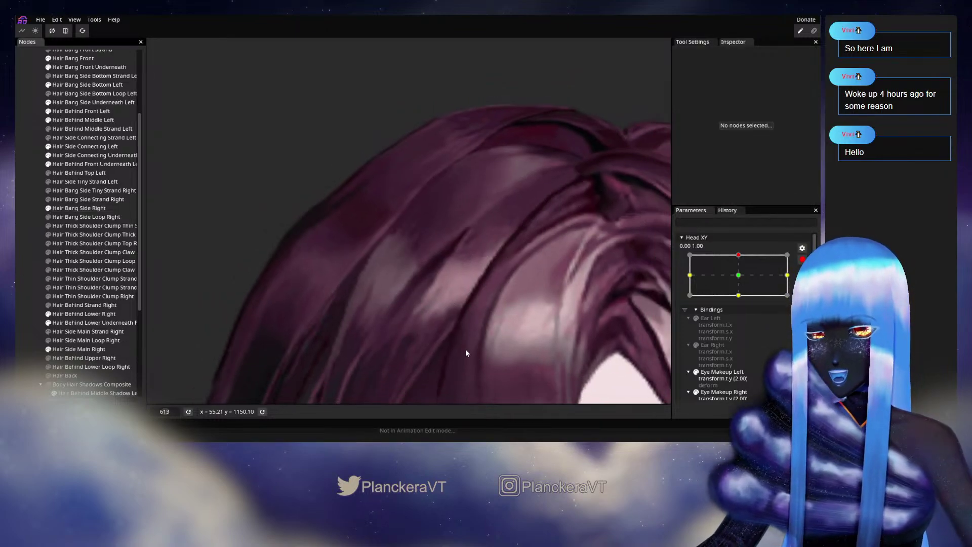
pyautogui.scroll(-2, 487, 340)
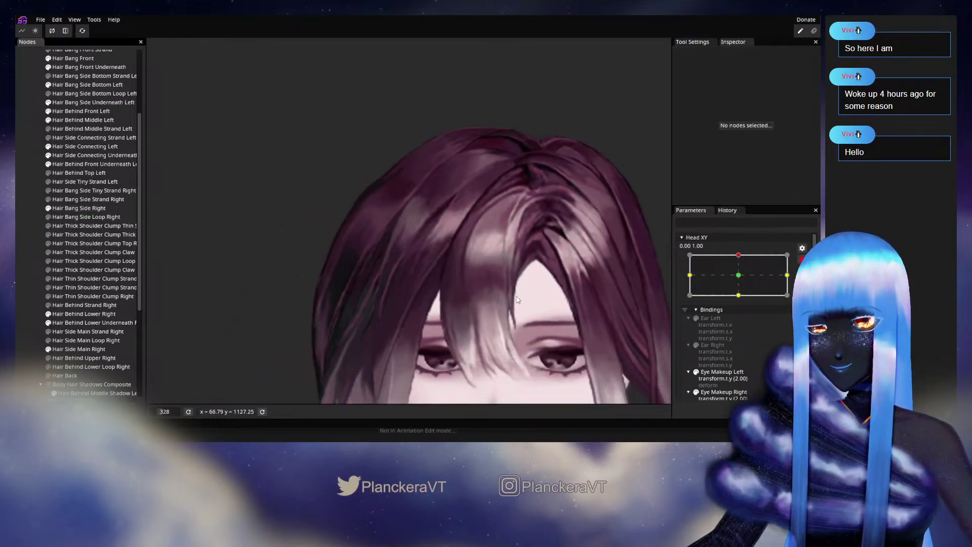
pyautogui.moveTo(743, 282)
pyautogui.mouseDown()
pyautogui.moveTo(742, 297)
pyautogui.moveTo(744, 284)
pyautogui.mouseUp()
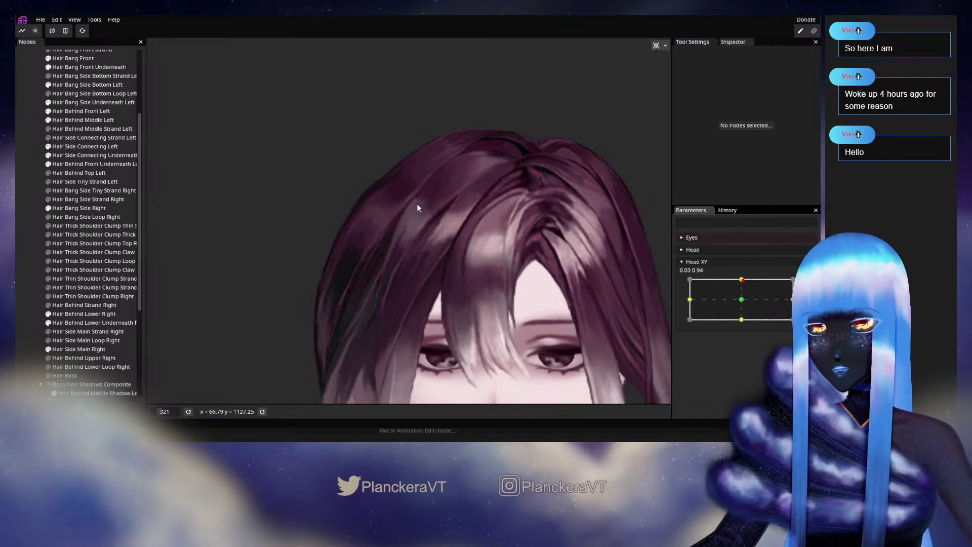
pyautogui.moveTo(728, 309); pyautogui.dragTo(741, 281)
# - Nudge an outer-edge vertex midway down the Hair Bang Side Right mesh
pyautogui.scroll(5, 359, 288)
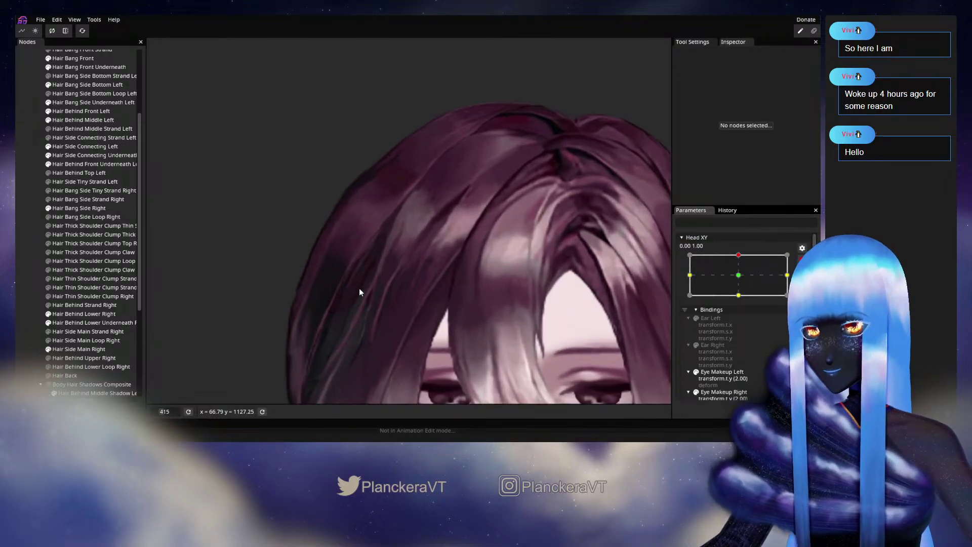
pyautogui.click(75, 209)
pyautogui.scroll(3, 390, 250)
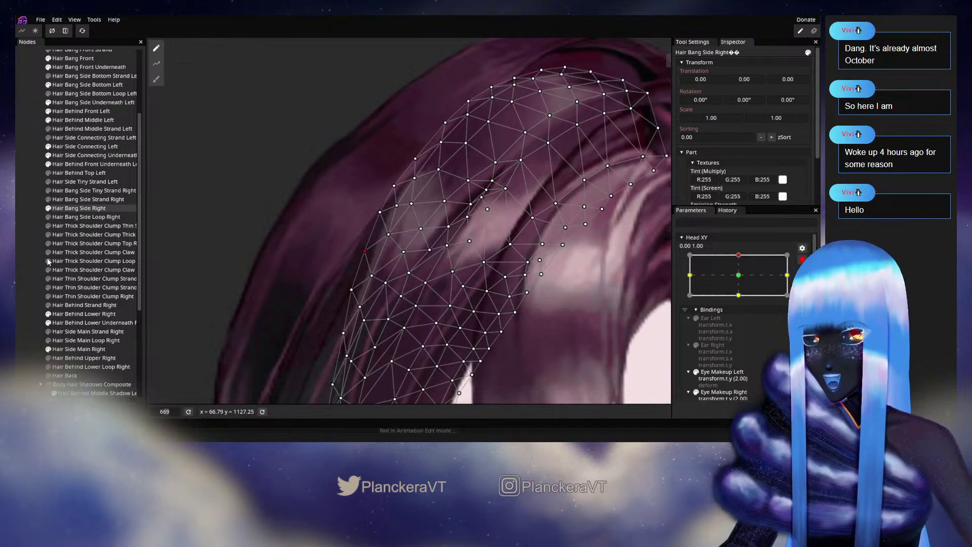
pyautogui.click(179, 281)
# - Disarm Head XY, preview the reshaped side bang near the fully up position, and re-arm it at 0.00, 1.00
pyautogui.scroll(-5, 454, 271)
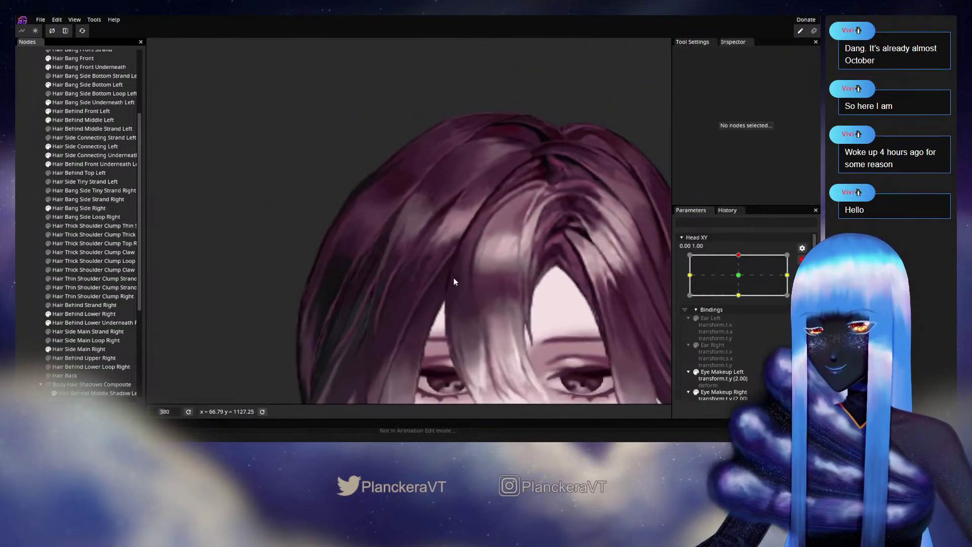
pyautogui.click(802, 259)
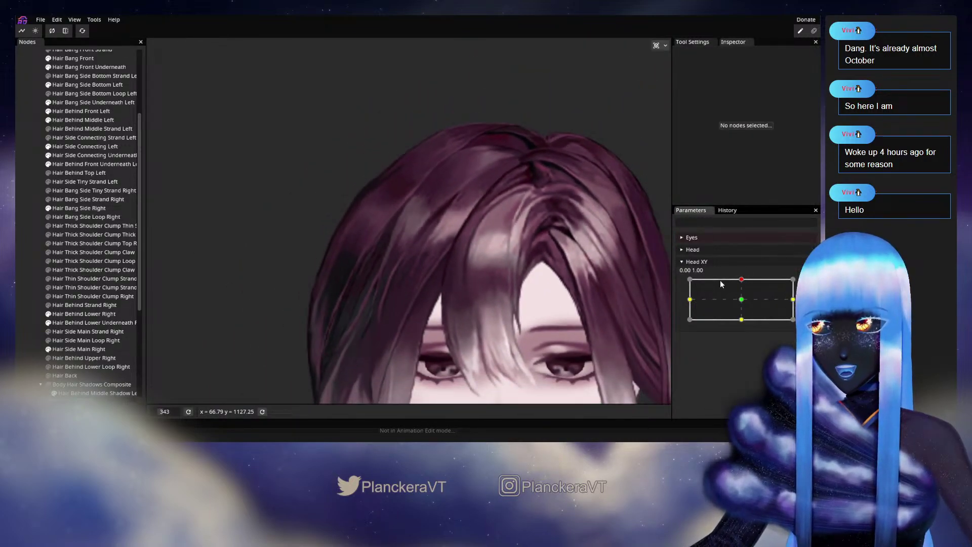
pyautogui.moveTo(743, 282)
pyautogui.mouseDown()
pyautogui.moveTo(743, 303)
pyautogui.moveTo(740, 280)
pyautogui.mouseUp()
pyautogui.click(807, 284)
# - Shift a vertex just inside the outer edge of Hair Bang Side Right, about midway down the strand
pyautogui.scroll(3, 373, 292)
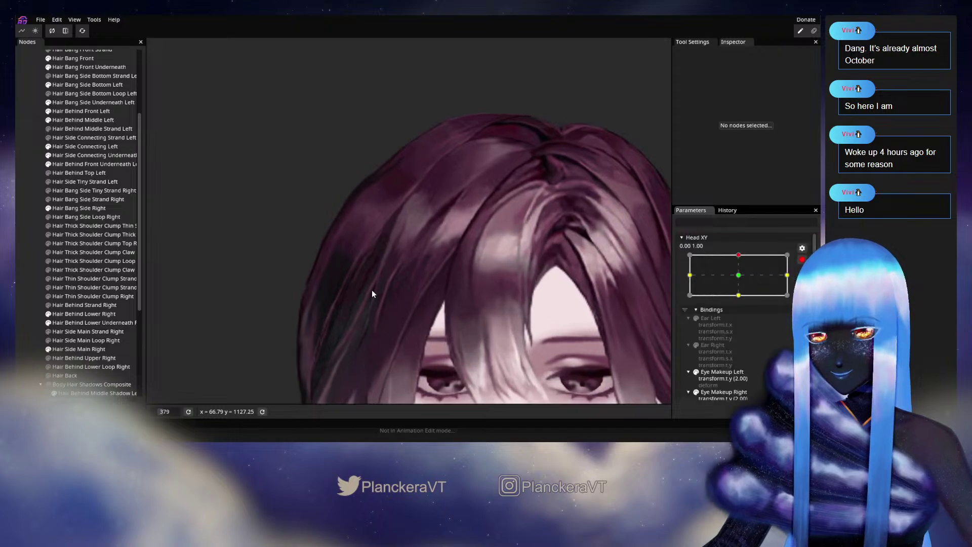
pyautogui.scroll(2, 373, 293)
pyautogui.click(89, 209)
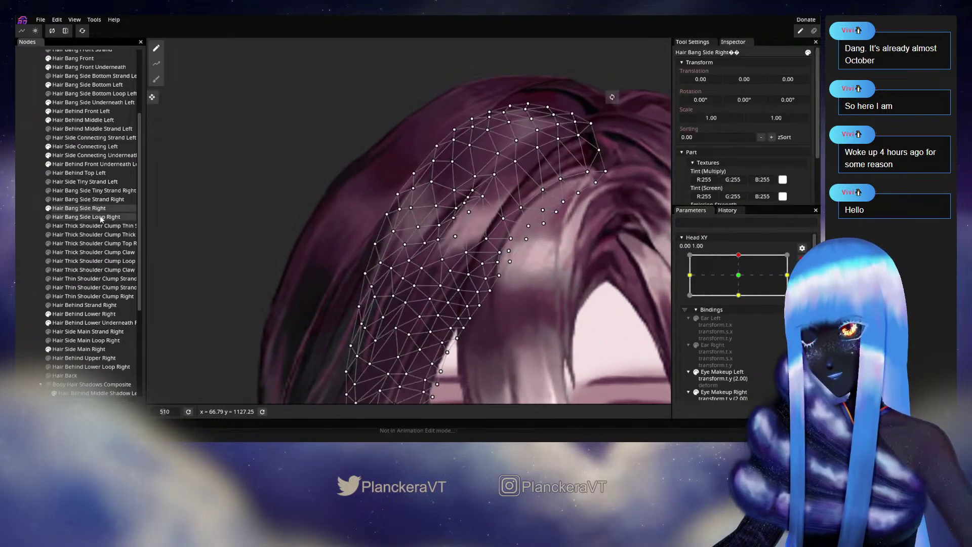
pyautogui.scroll(3, 424, 283)
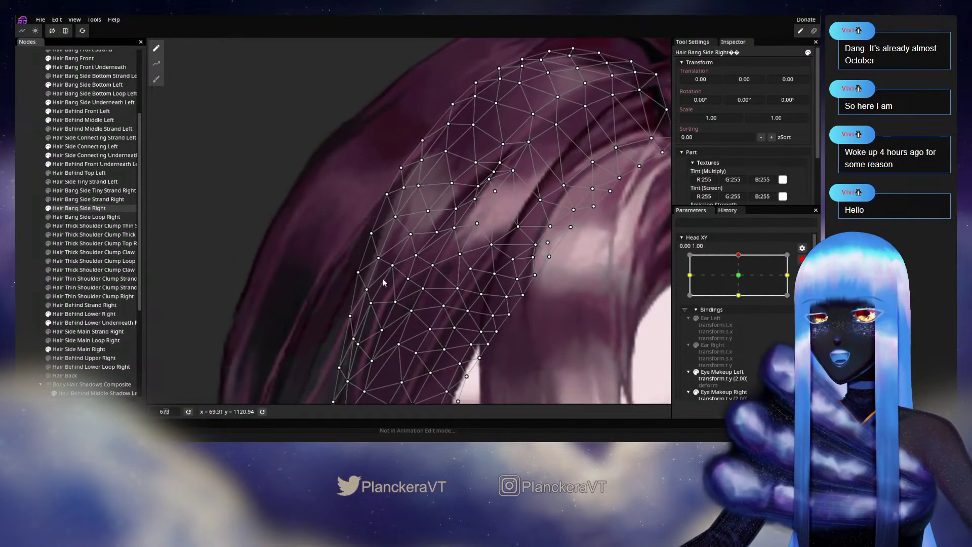
pyautogui.scroll(1, 384, 282)
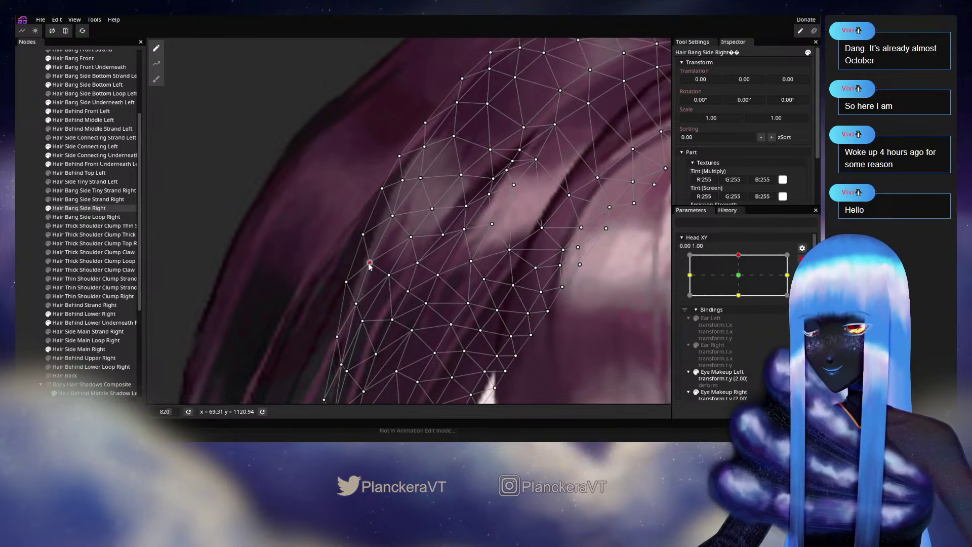
pyautogui.click(28, 272)
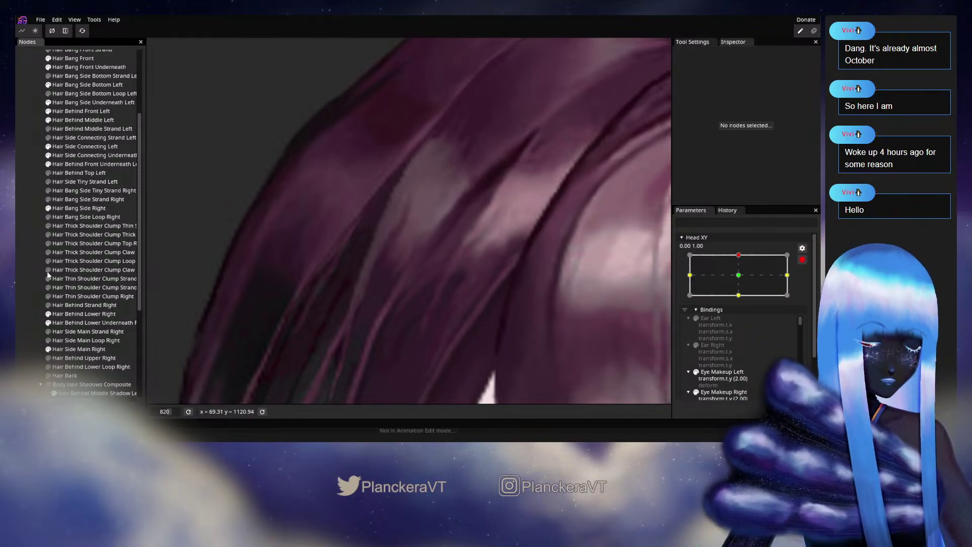
# - Disarm Head XY, compare the hair between the centre and fully up positions, and re-arm it at 0.00, 1.00
pyautogui.scroll(-5, 375, 263)
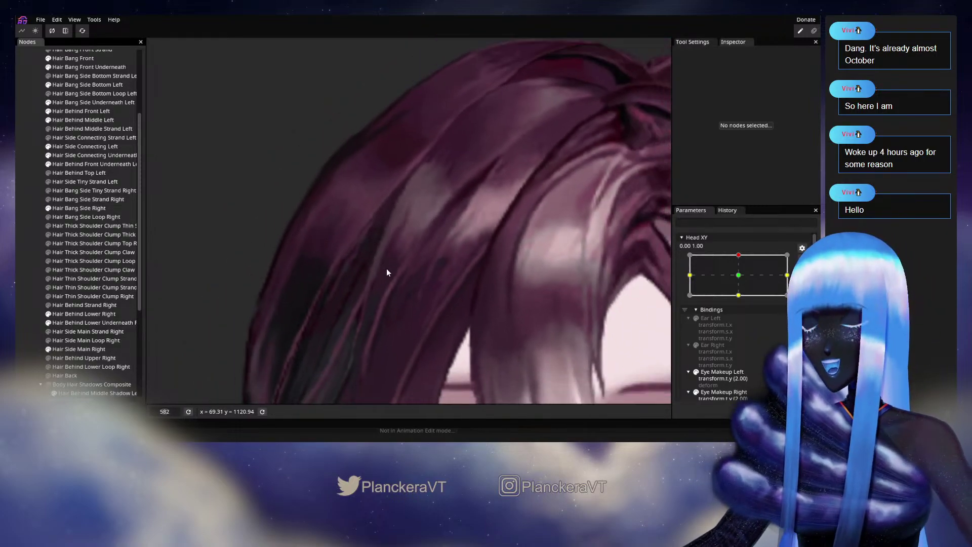
pyautogui.scroll(-7, 403, 251)
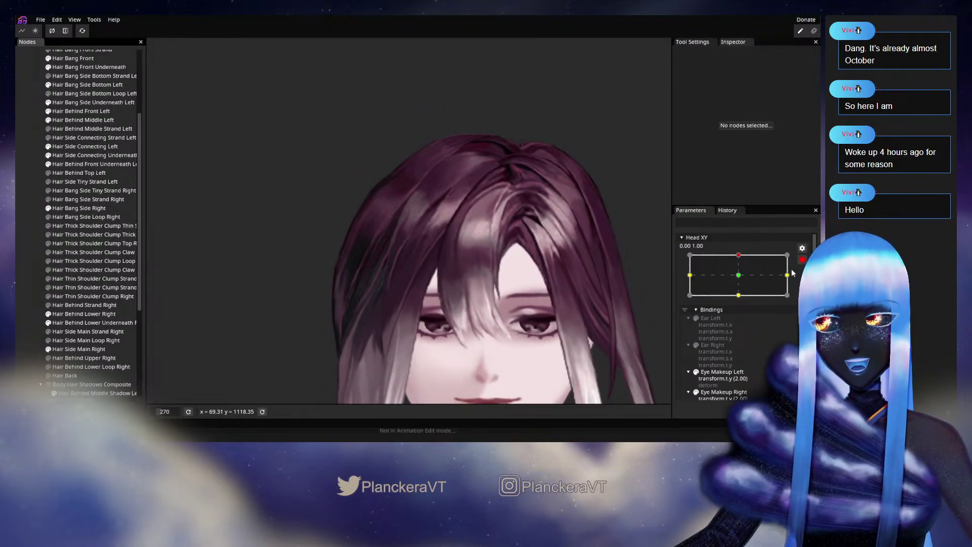
pyautogui.click(802, 259)
pyautogui.moveTo(743, 282); pyautogui.dragTo(743, 301)
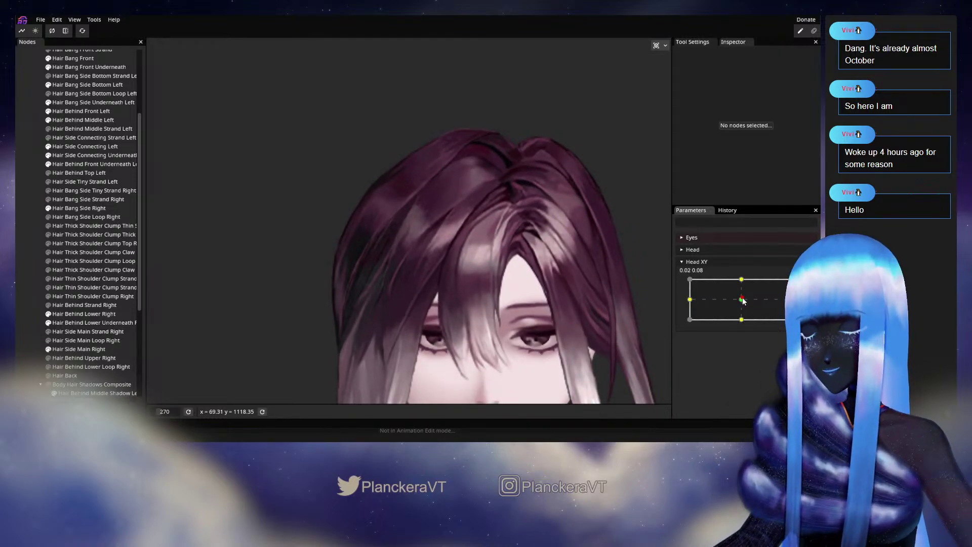
pyautogui.moveTo(743, 300); pyautogui.dragTo(743, 279)
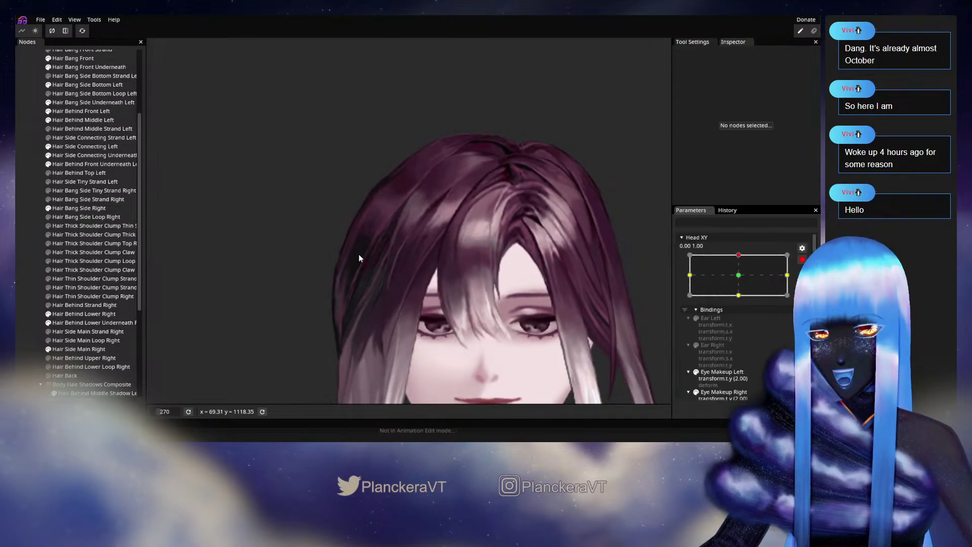
# - Shift the middle outer-edge vertices of the Hair Bang Side Right mesh slightly upward toward the crown
pyautogui.scroll(5, 364, 257)
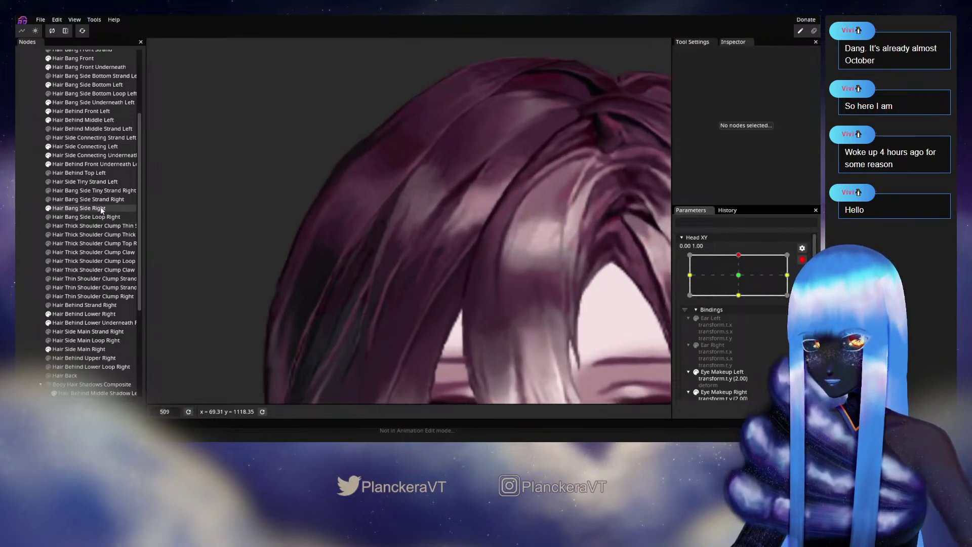
pyautogui.click(102, 207)
pyautogui.scroll(3, 406, 283)
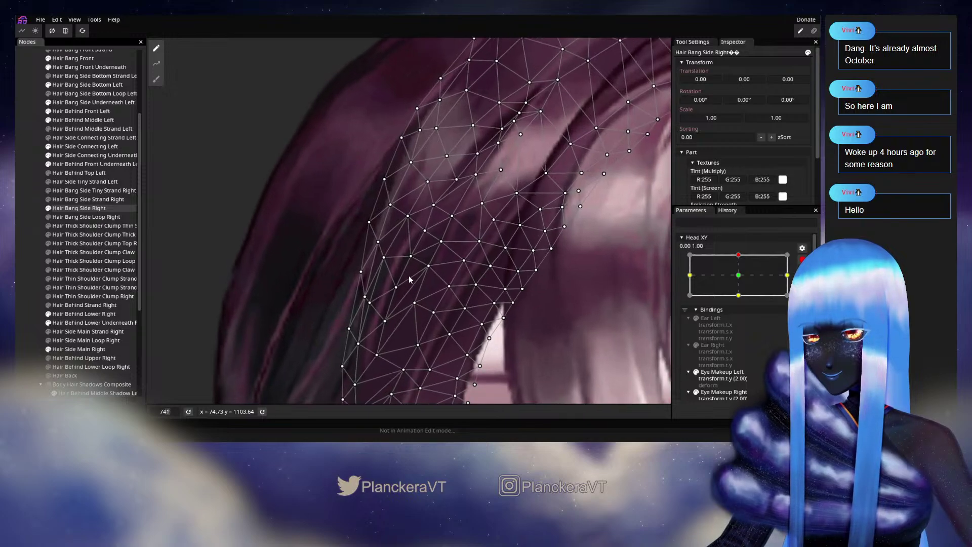
pyautogui.scroll(1, 410, 279)
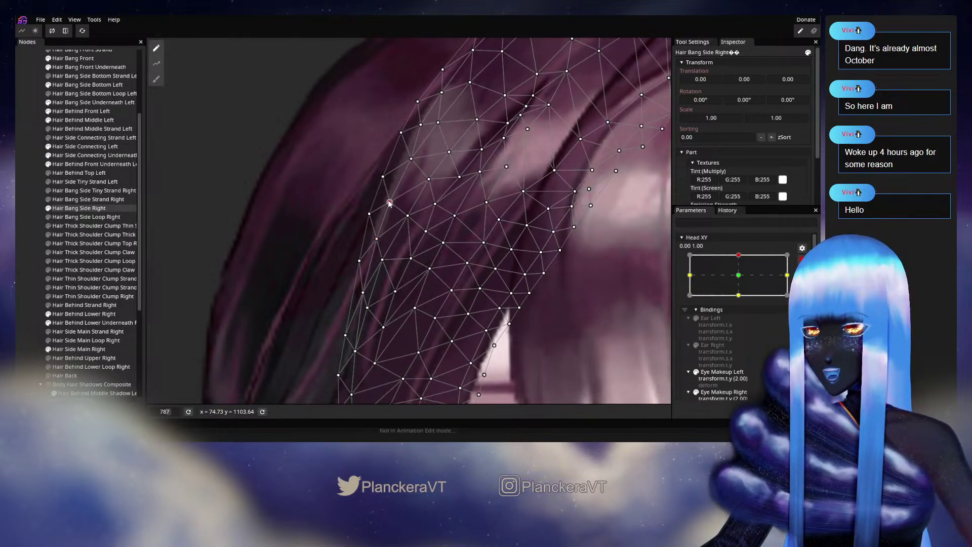
pyautogui.click(24, 222)
# - Disarm Head XY to preview the hair near the fully up position and save the project
pyautogui.scroll(-5, 441, 300)
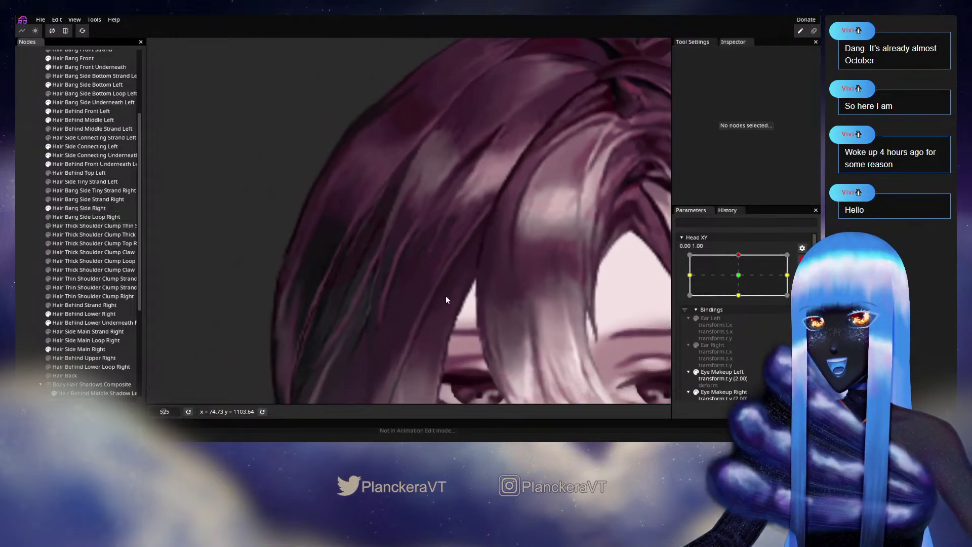
pyautogui.scroll(-6, 445, 300)
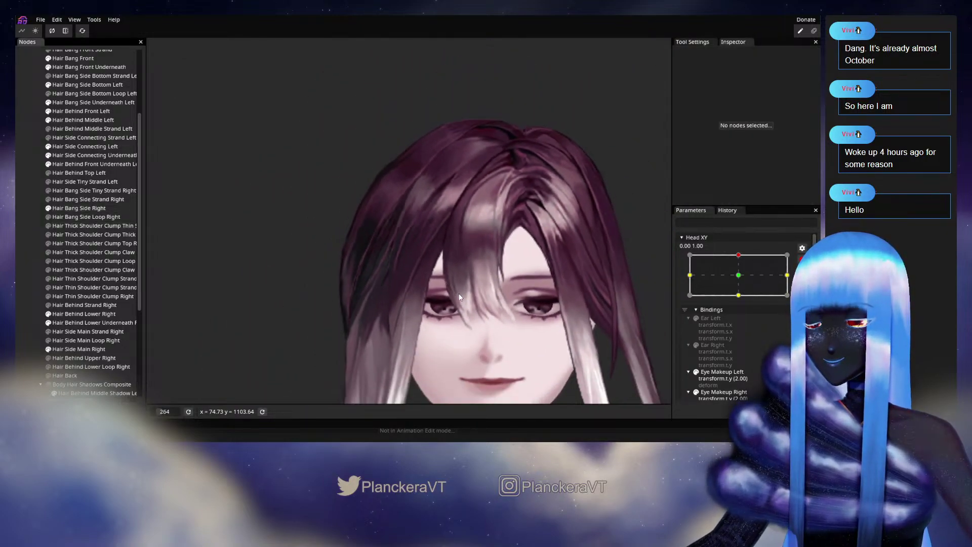
pyautogui.moveTo(460, 293); pyautogui.dragTo(448, 320)
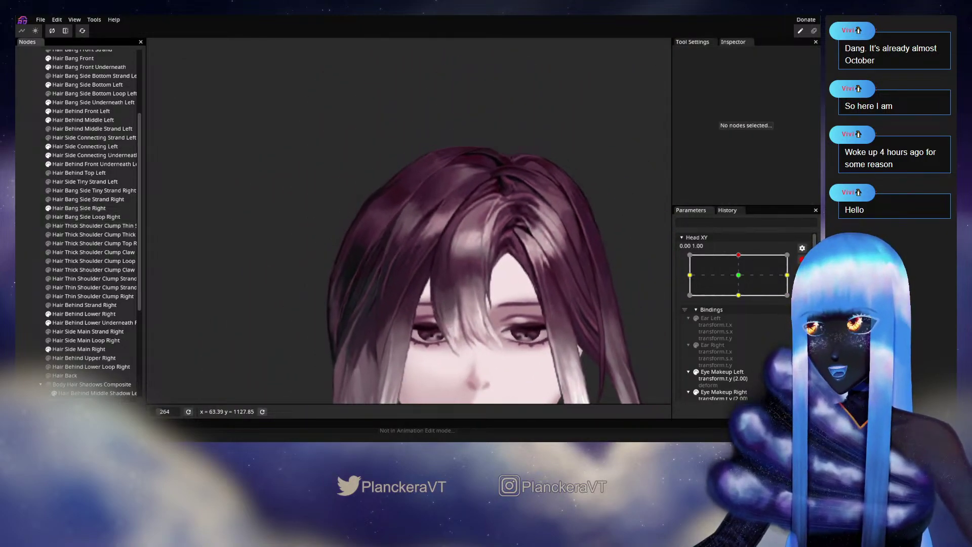
pyautogui.click(803, 260)
pyautogui.moveTo(743, 284)
pyautogui.mouseDown()
pyautogui.moveTo(740, 303)
pyautogui.moveTo(743, 279)
pyautogui.mouseUp()
pyautogui.hotkey('ctrl', 's')
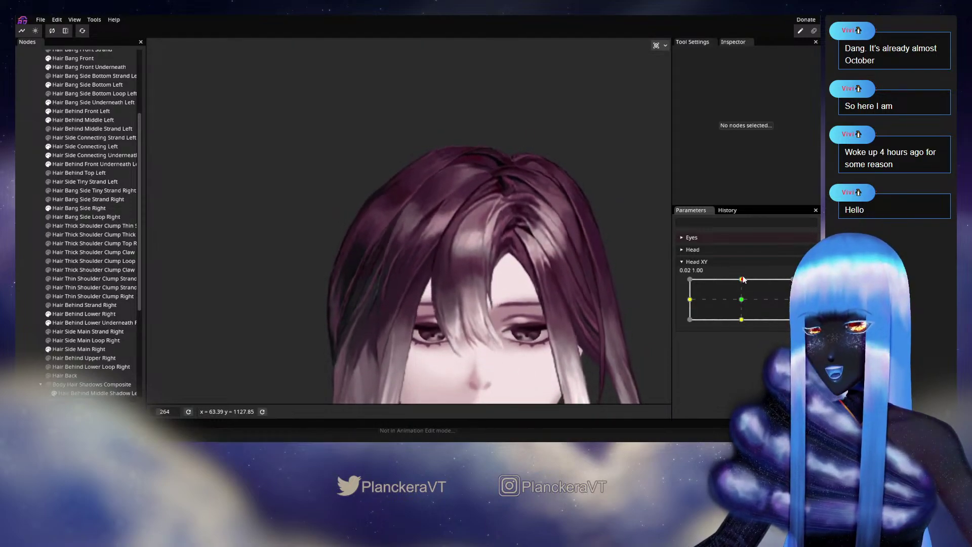
# - Re-edit the Hair Bang Side Right mesh and fine-tune its middle outer-edge vertices for a smoother contour
pyautogui.scroll(5, 412, 299)
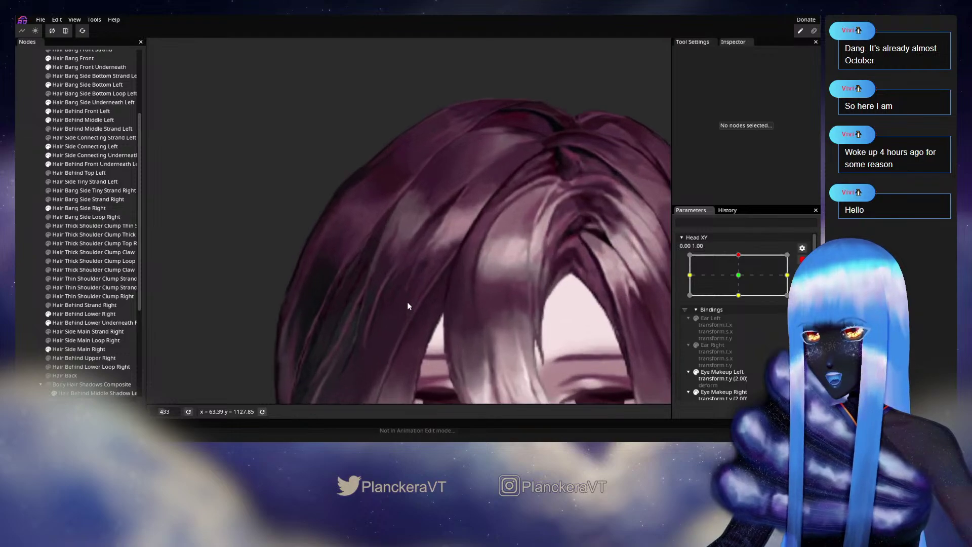
pyautogui.click(77, 212)
pyautogui.scroll(3, 300, 278)
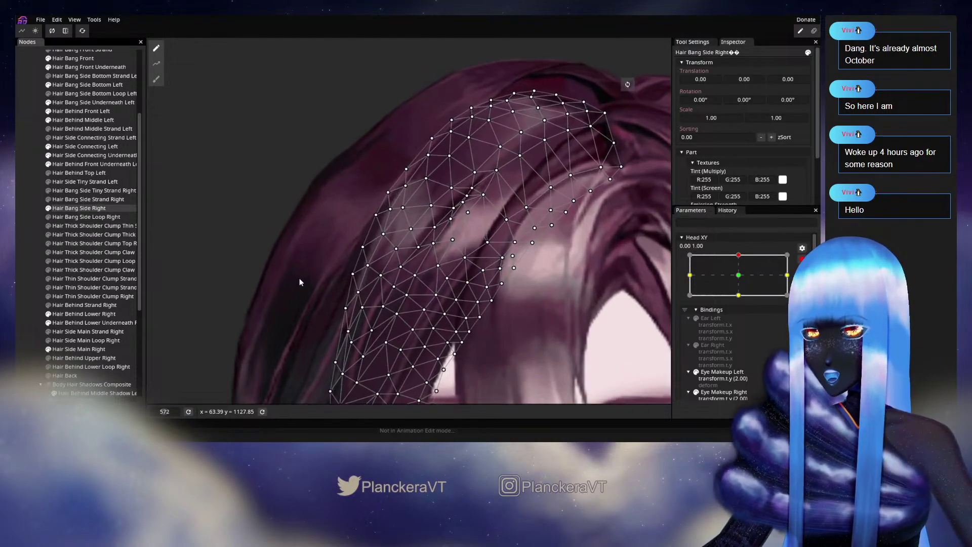
pyautogui.scroll(2, 395, 274)
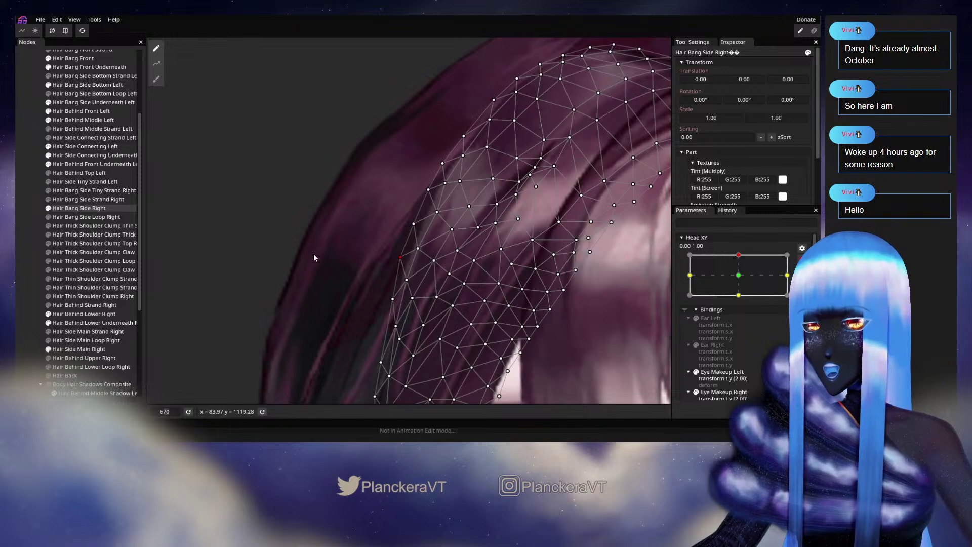
pyautogui.click(24, 241)
# - Disarm Head XY, preview the fine-tuned bang edge around the fully up position, and re-arm it at 0.00, 1.00
pyautogui.scroll(-5, 494, 287)
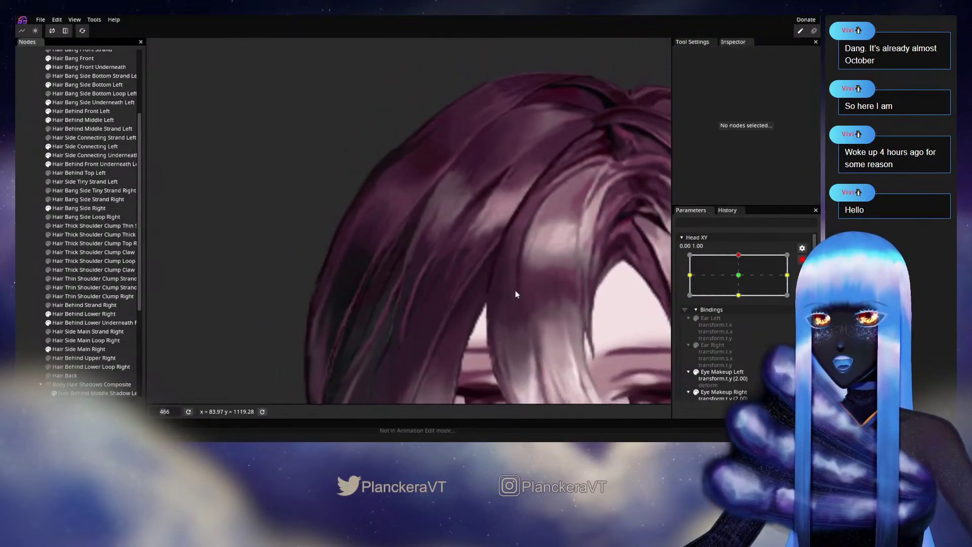
pyautogui.scroll(-2, 518, 291)
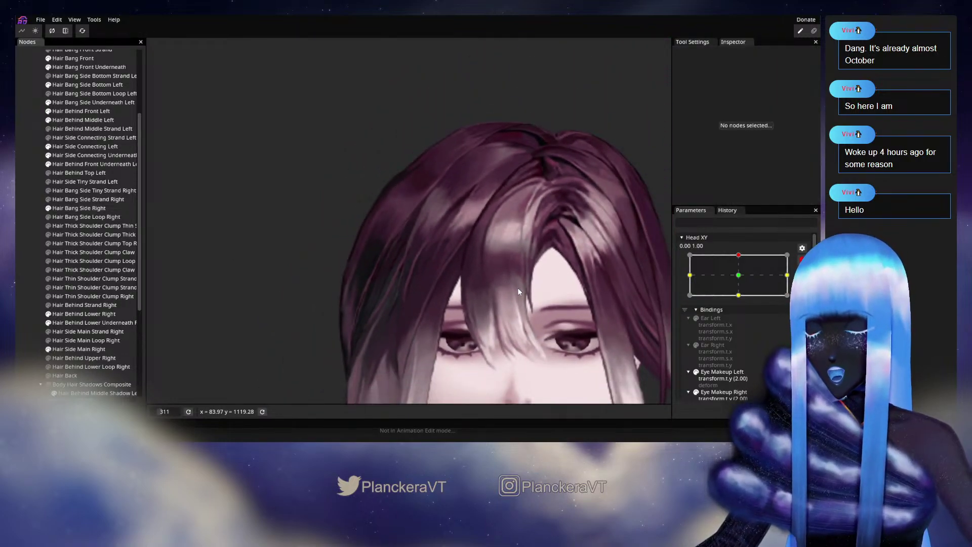
pyautogui.scroll(2, 724, 284)
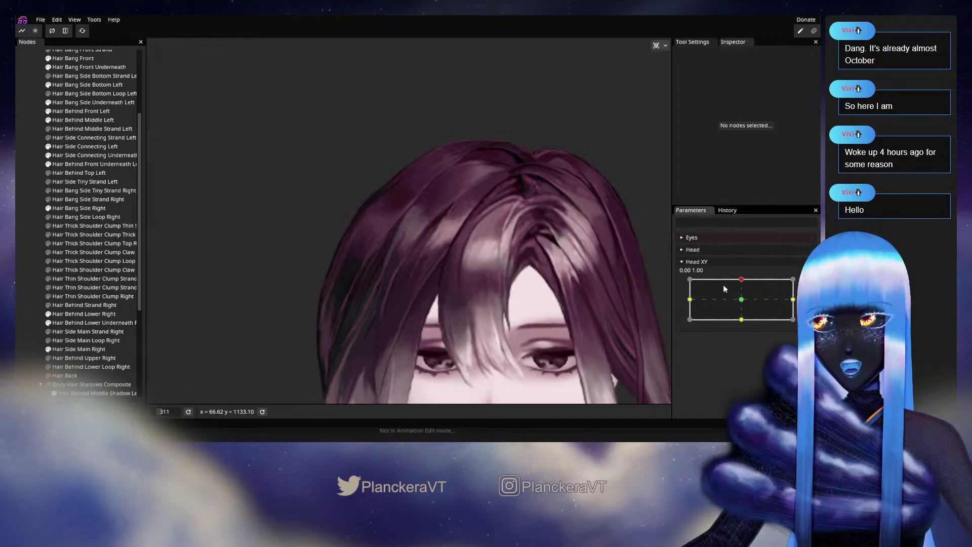
pyautogui.moveTo(740, 283)
pyautogui.mouseDown()
pyautogui.moveTo(742, 303)
pyautogui.moveTo(751, 279)
pyautogui.mouseUp()
pyautogui.click(802, 284)
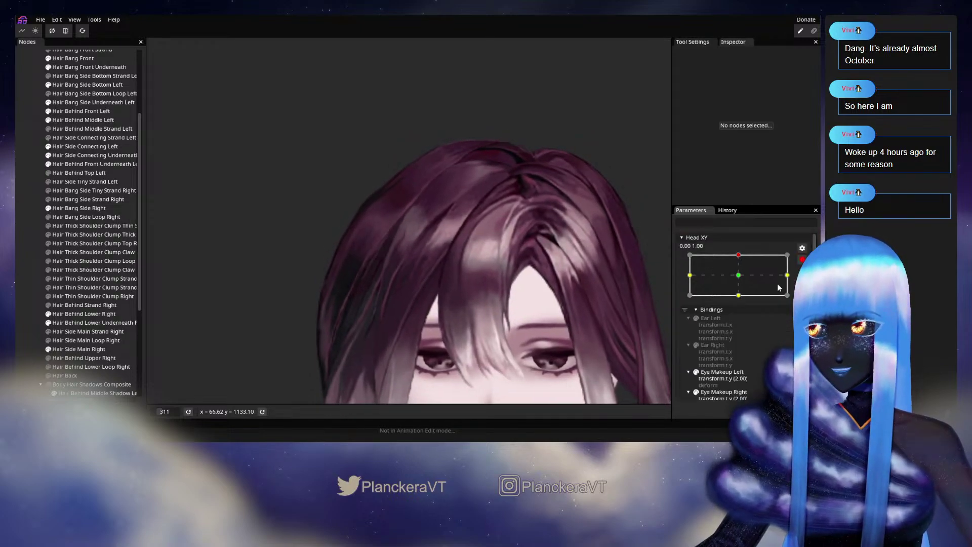
# - Reopen the Hair Bang Side Right mesh and nudge the upper-middle vertex on its outer edge slightly outward
pyautogui.scroll(5, 388, 263)
pyautogui.scroll(1, 388, 262)
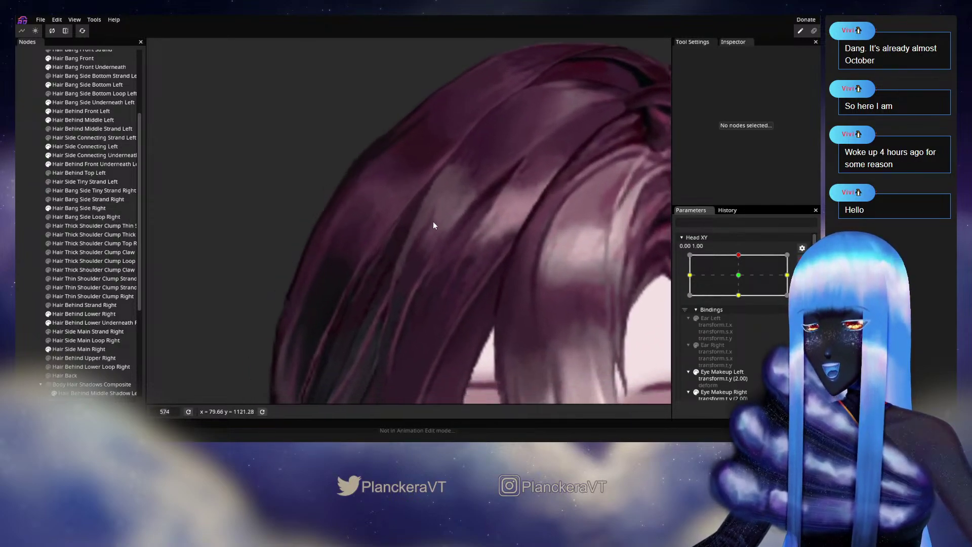
pyautogui.click(66, 210)
pyautogui.scroll(2, 372, 262)
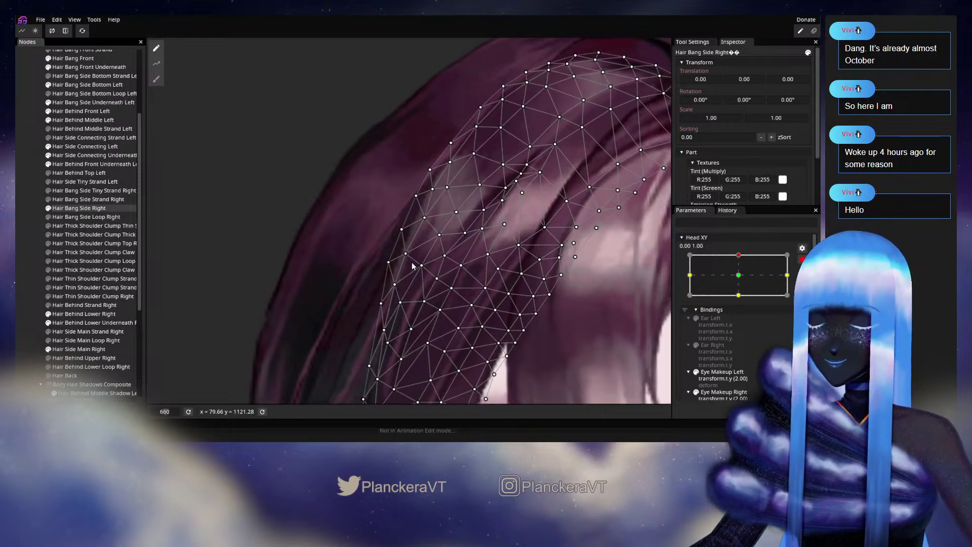
pyautogui.click(401, 228)
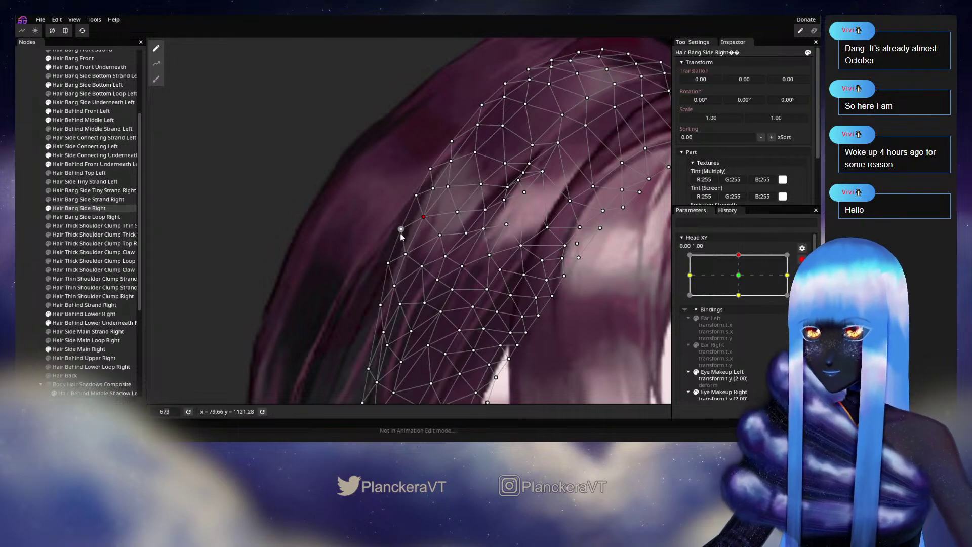
pyautogui.moveTo(401, 230); pyautogui.dragTo(399, 230)
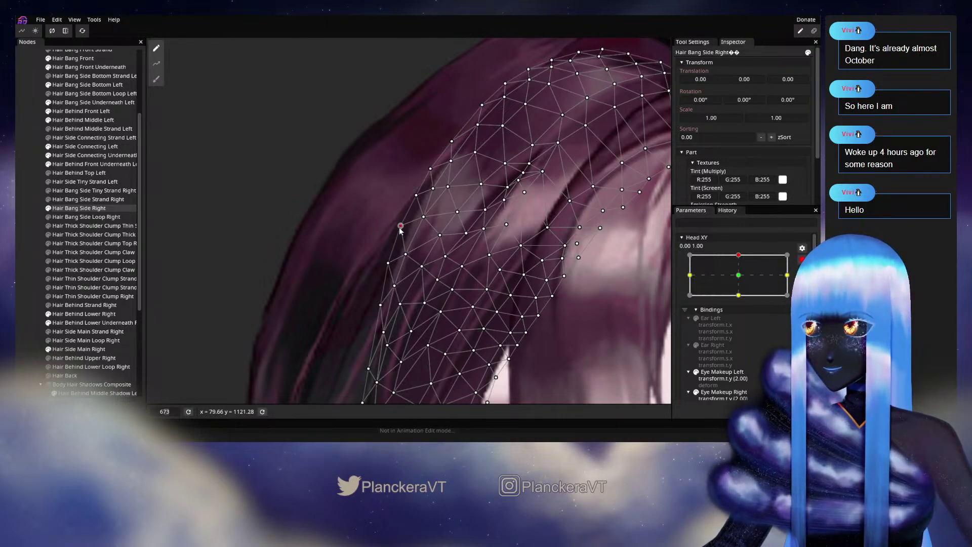
pyautogui.click(36, 240)
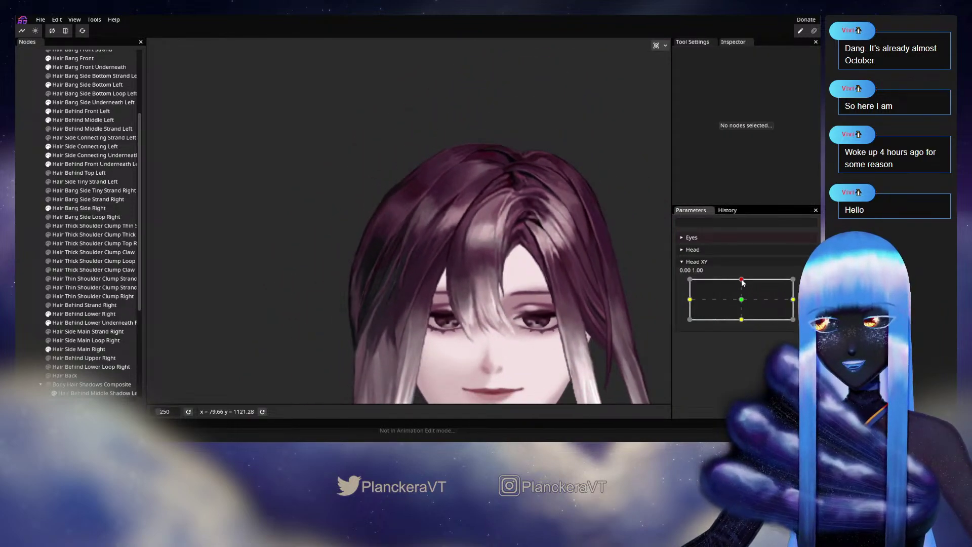
# - Preview the bang edge with Head XY disarmed by varying the pose near fully up, then re-arm it at 0.00, 1.00
pyautogui.moveTo(742, 280)
pyautogui.mouseDown()
pyautogui.moveTo(744, 303)
pyautogui.moveTo(744, 285)
pyautogui.mouseUp()
pyautogui.moveTo(744, 301); pyautogui.dragTo(743, 284)
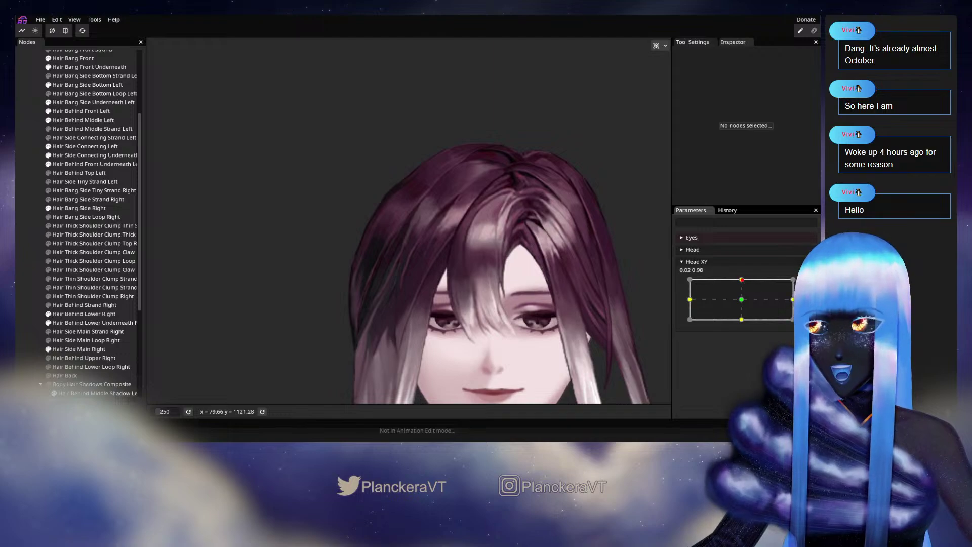
# - Edit the Hair Bang Side Right mesh and fine-tune the vertices along the lower part of its outer edge
pyautogui.scroll(6, 327, 273)
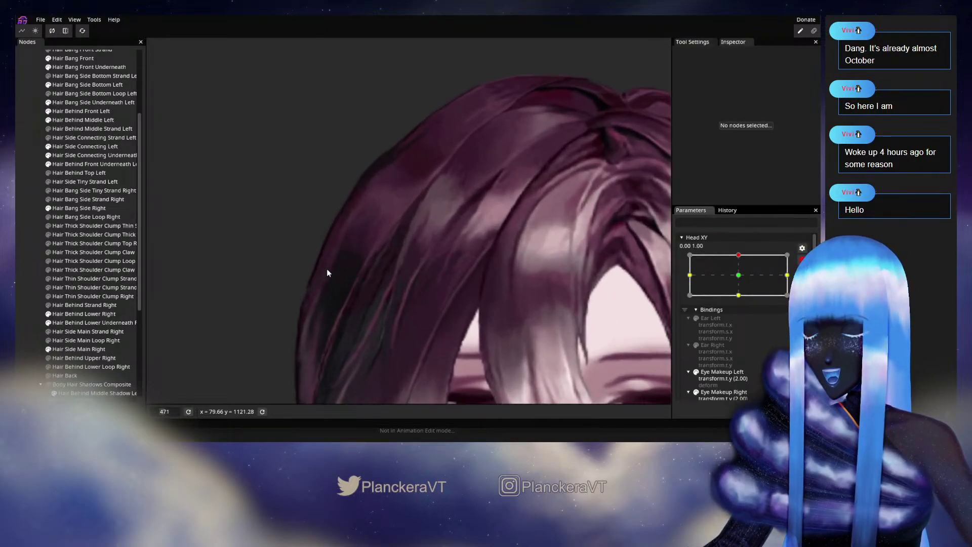
pyautogui.scroll(2, 327, 273)
pyautogui.click(80, 209)
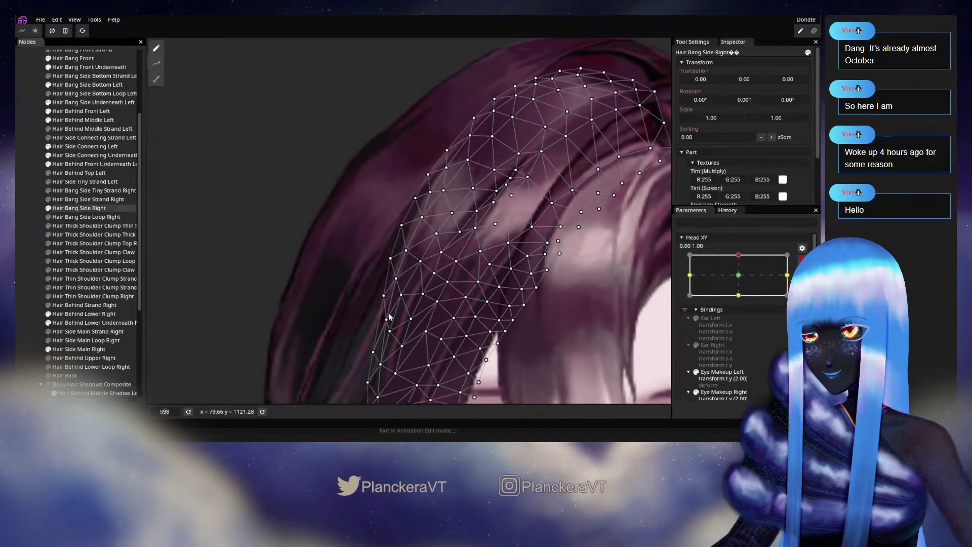
pyautogui.scroll(1, 407, 309)
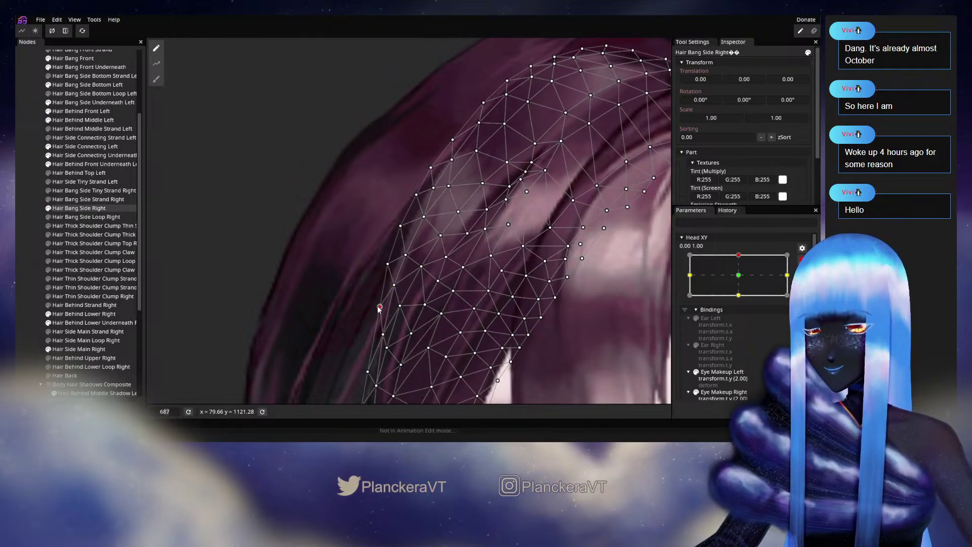
pyautogui.moveTo(377, 304); pyautogui.dragTo(395, 269)
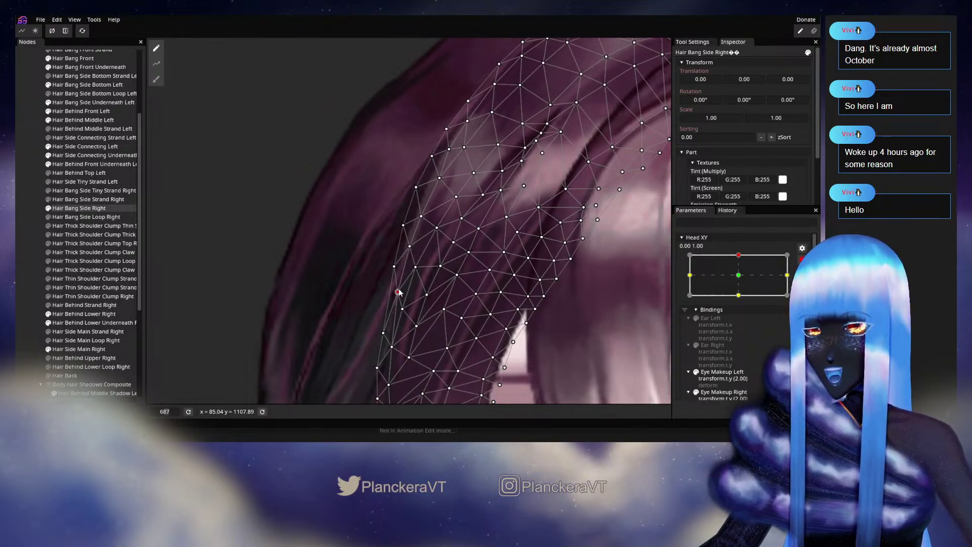
pyautogui.click(458, 293)
# - Disarm Head XY to check the lower bang edge around the fully up position, and re-arm it at 0.00, 1.00
pyautogui.scroll(-5, 466, 289)
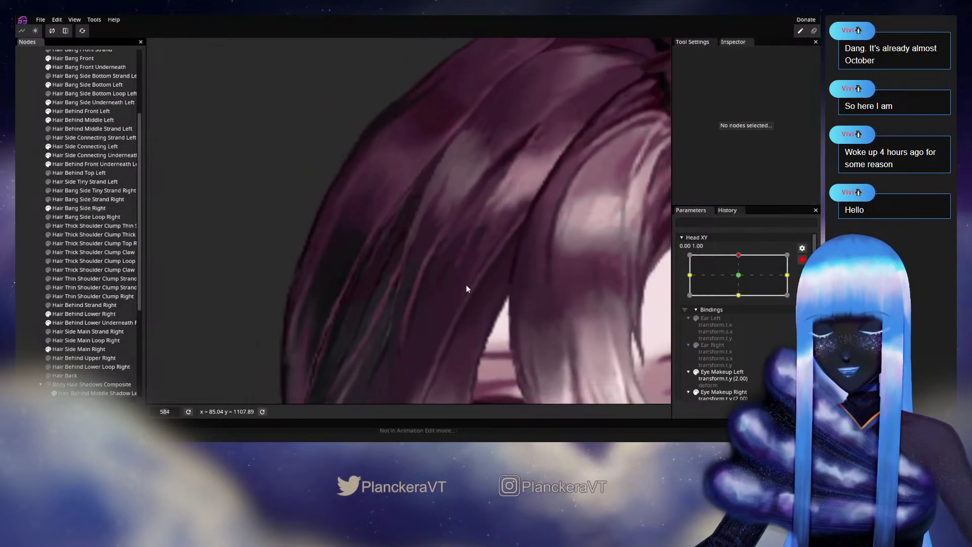
pyautogui.scroll(-3, 470, 285)
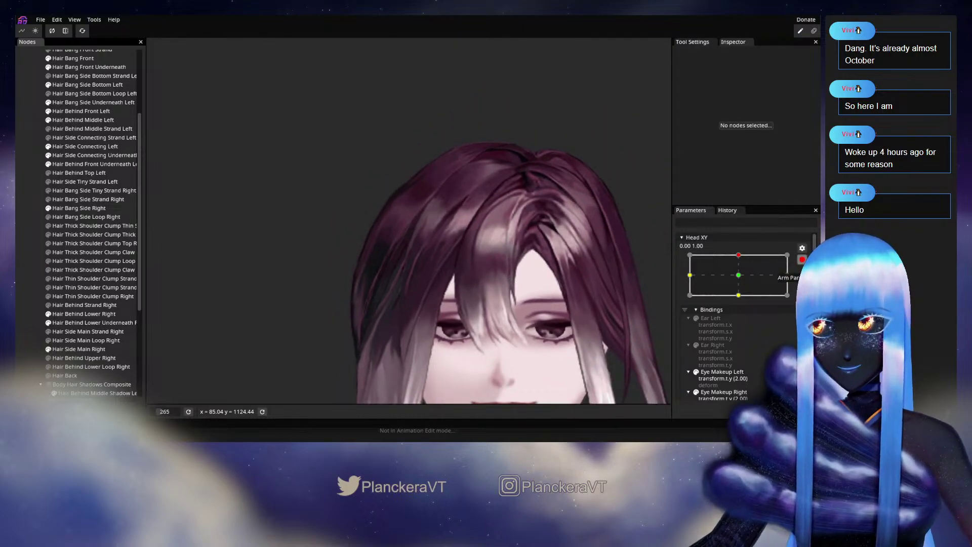
pyautogui.click(802, 259)
pyautogui.moveTo(742, 280); pyautogui.dragTo(782, 287)
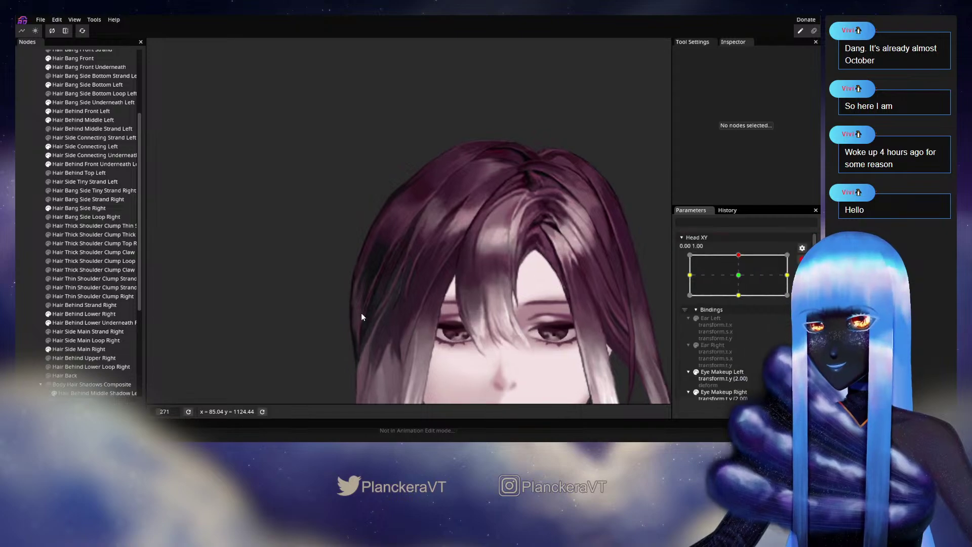
# - Adjust the Hair Bang Side Right mesh vertex just inside the middle of the outer edge
pyautogui.scroll(5, 362, 317)
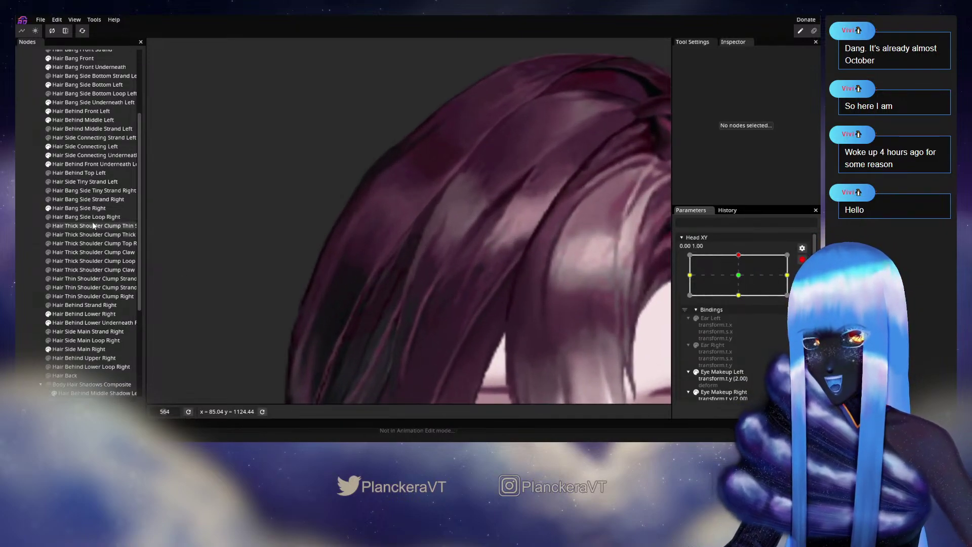
pyautogui.click(89, 208)
pyautogui.scroll(2, 408, 312)
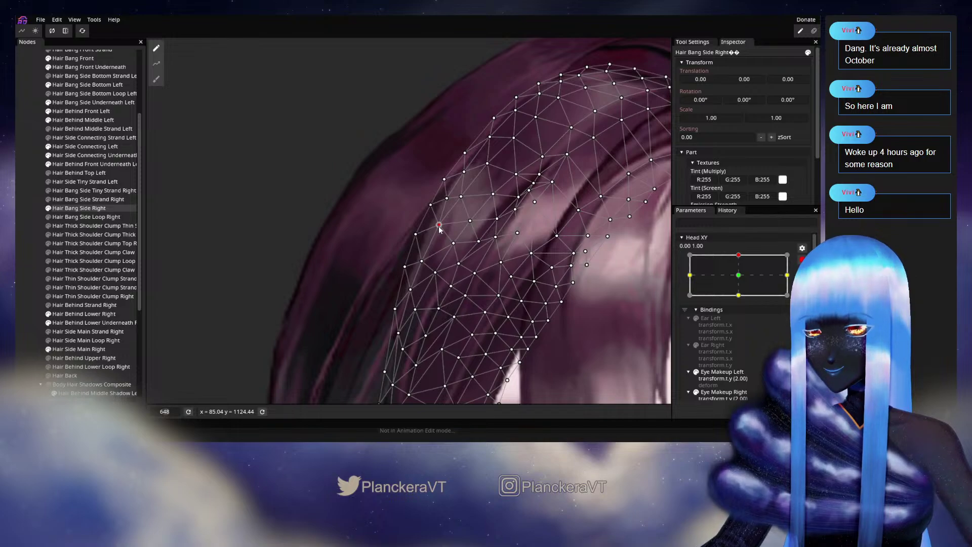
pyautogui.click(21, 245)
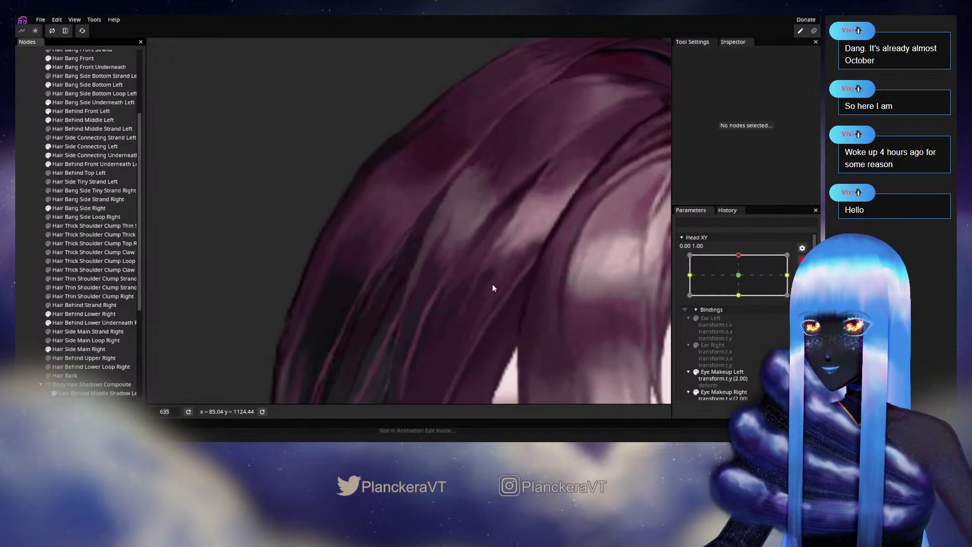
# - Preview the hair with Head XY moving slightly around fully up, and return to the armed 0.00, 1.00 pose
pyautogui.scroll(-5, 495, 284)
pyautogui.scroll(-2, 497, 295)
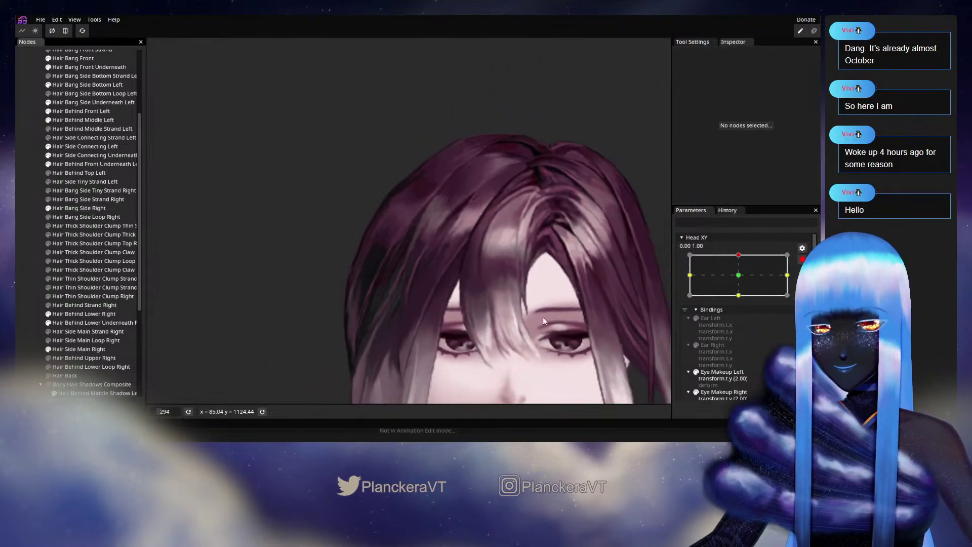
pyautogui.moveTo(761, 280)
pyautogui.mouseDown()
pyautogui.moveTo(741, 301)
pyautogui.moveTo(743, 286)
pyautogui.moveTo(742, 303)
pyautogui.moveTo(747, 283)
pyautogui.mouseUp()
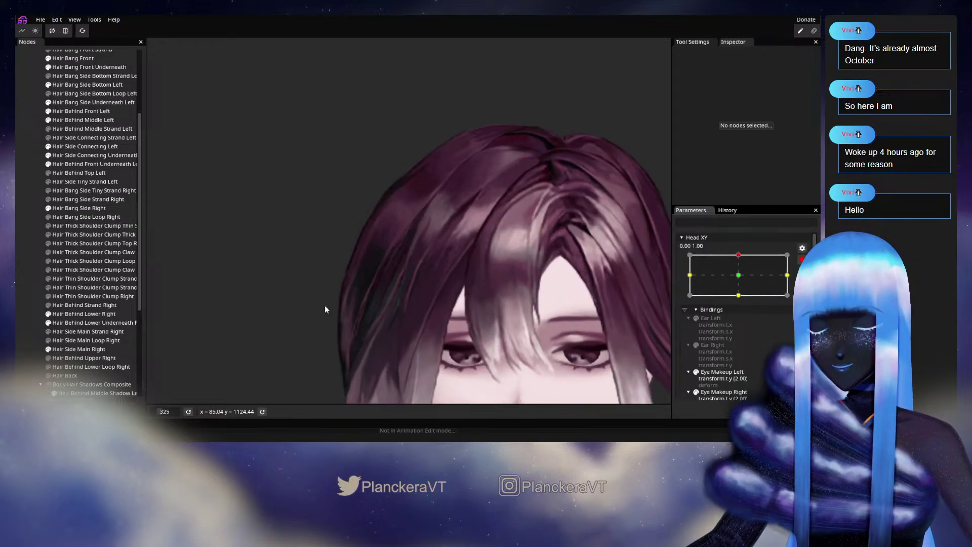
# - Reselect Hair Bang Side Right and make a small correction to the middle vertex on its outer edge
pyautogui.scroll(5, 324, 305)
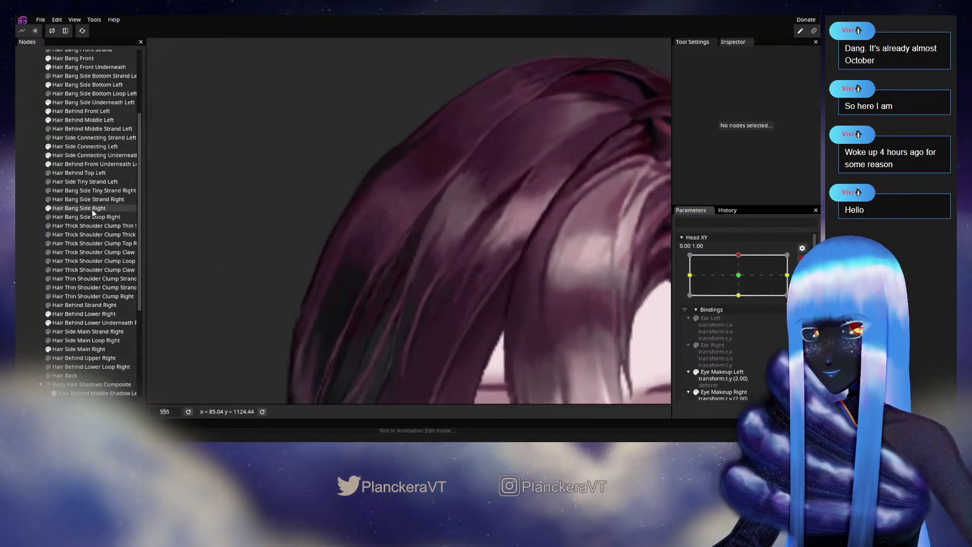
pyautogui.click(92, 210)
pyautogui.scroll(2, 438, 288)
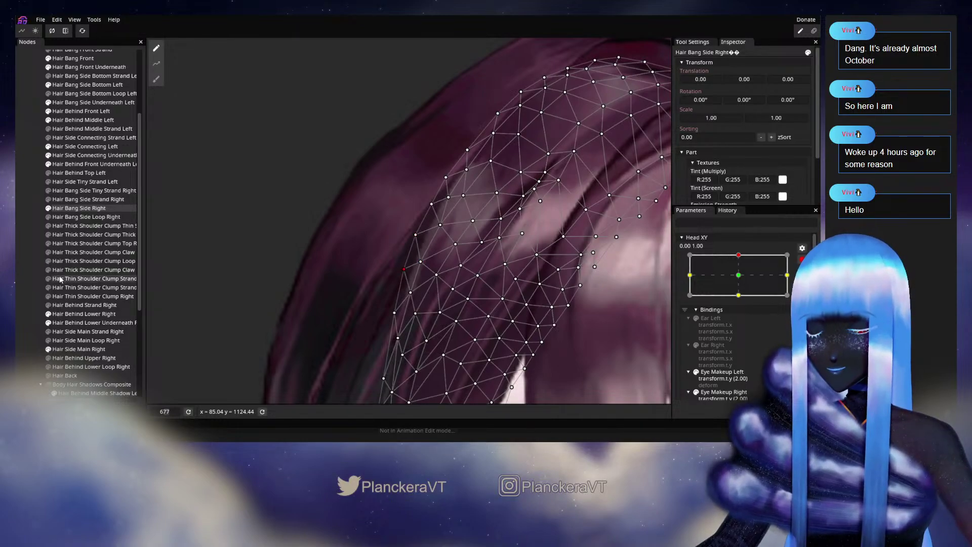
pyautogui.click(518, 291)
# - Test the corrected outer edge by moving the disarmed Head XY near its upper keypoint, and re-arm it at 0.00, 1.00
pyautogui.scroll(-3, 517, 296)
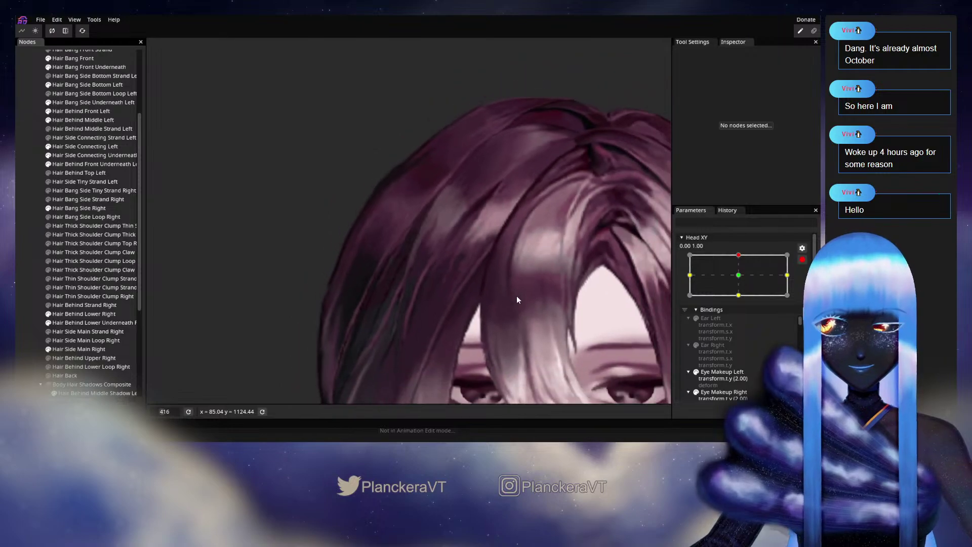
pyautogui.scroll(-1, 517, 299)
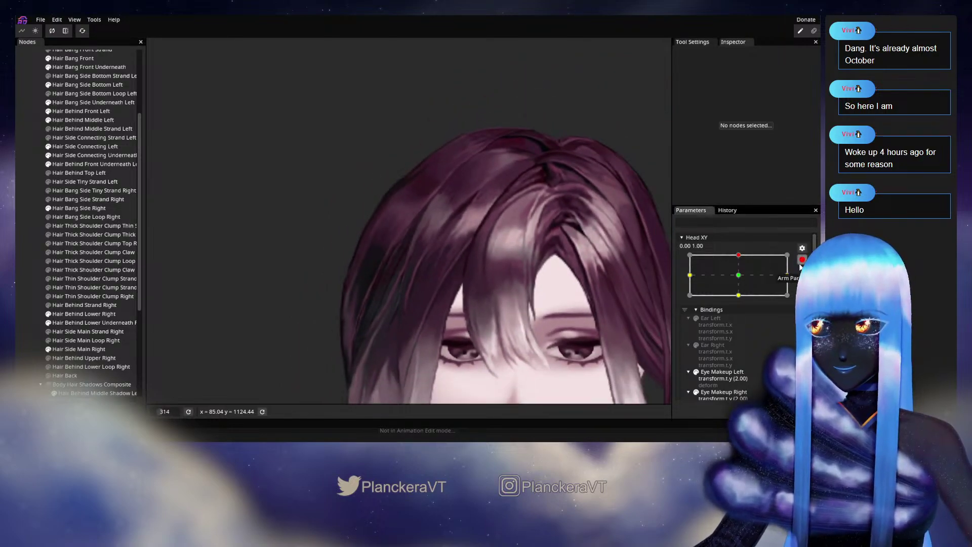
pyautogui.moveTo(742, 284)
pyautogui.mouseDown()
pyautogui.moveTo(743, 302)
pyautogui.moveTo(742, 281)
pyautogui.mouseUp()
# - Refine the same middle outer-edge vertex of the Hair Bang Side Right mesh at closer range
pyautogui.scroll(5, 353, 297)
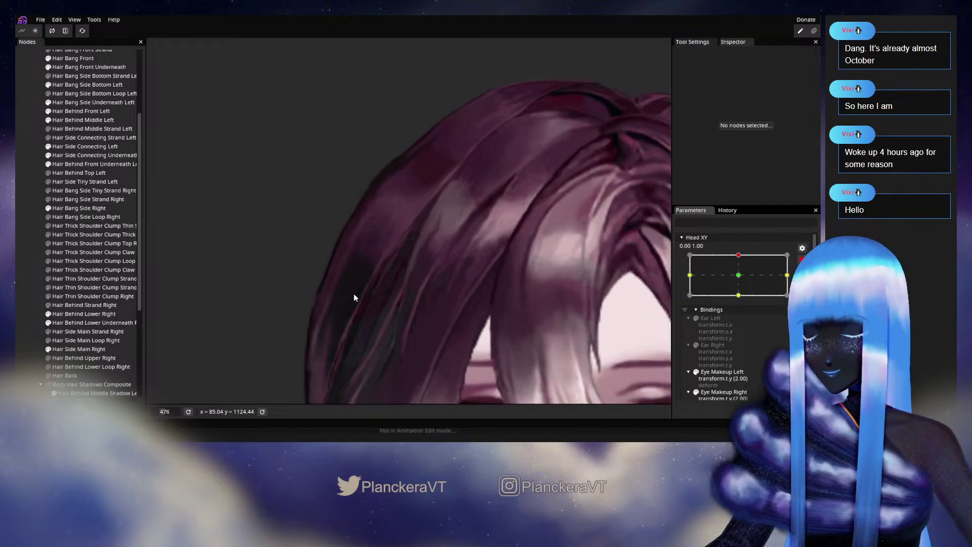
pyautogui.scroll(2, 354, 295)
pyautogui.click(67, 212)
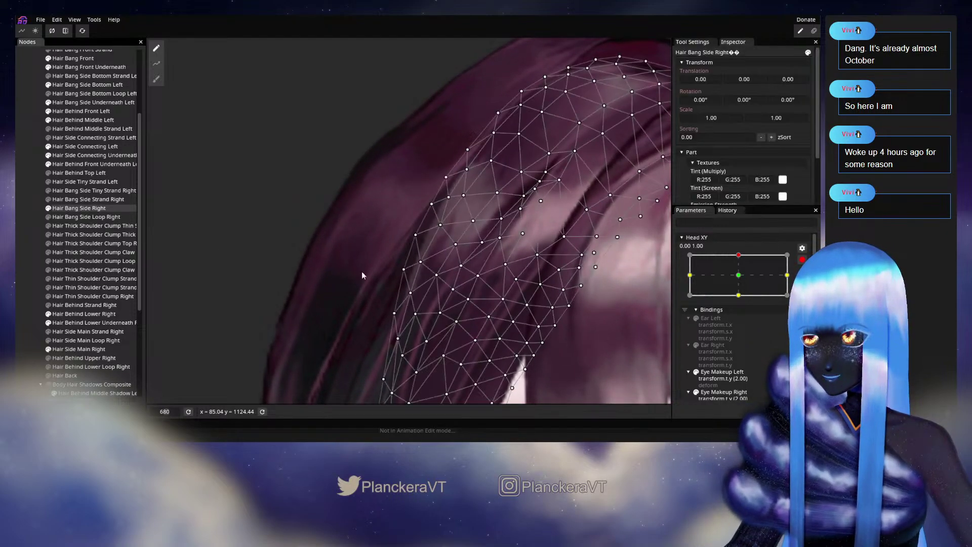
pyautogui.scroll(1, 387, 272)
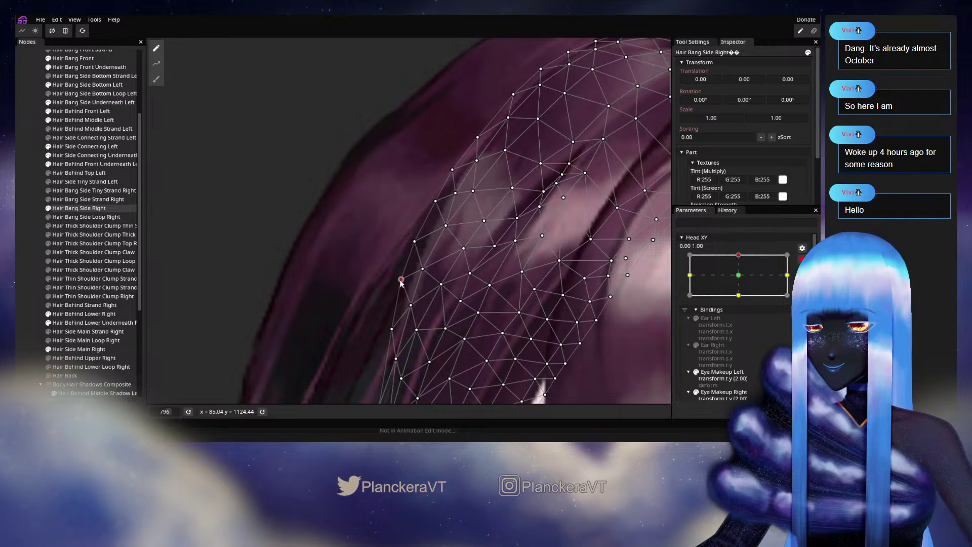
pyautogui.click(168, 303)
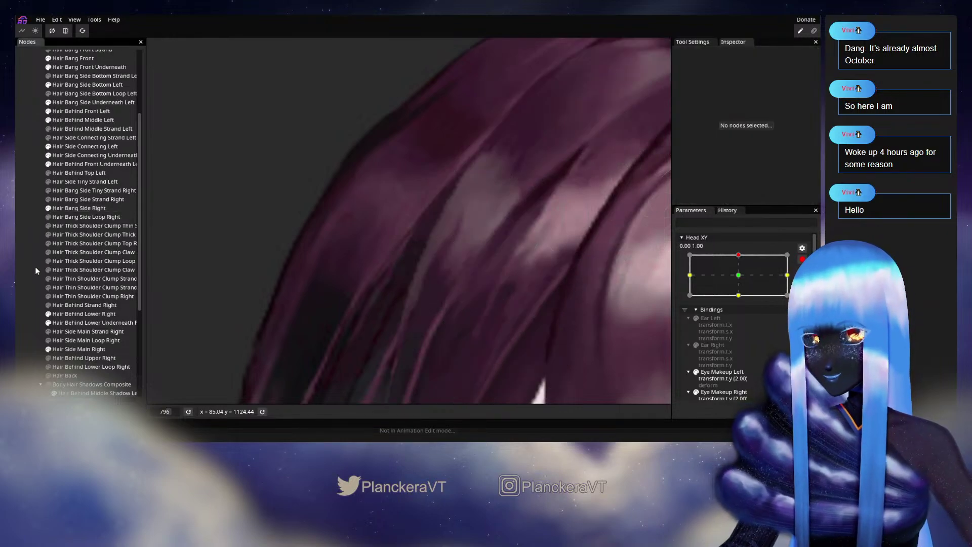
# - Disarm Head XY, preview the whole head of hair close to the fully up pose, and re-arm the parameter at 0.00, 1.00
pyautogui.scroll(-3, 480, 279)
pyautogui.scroll(-3, 529, 290)
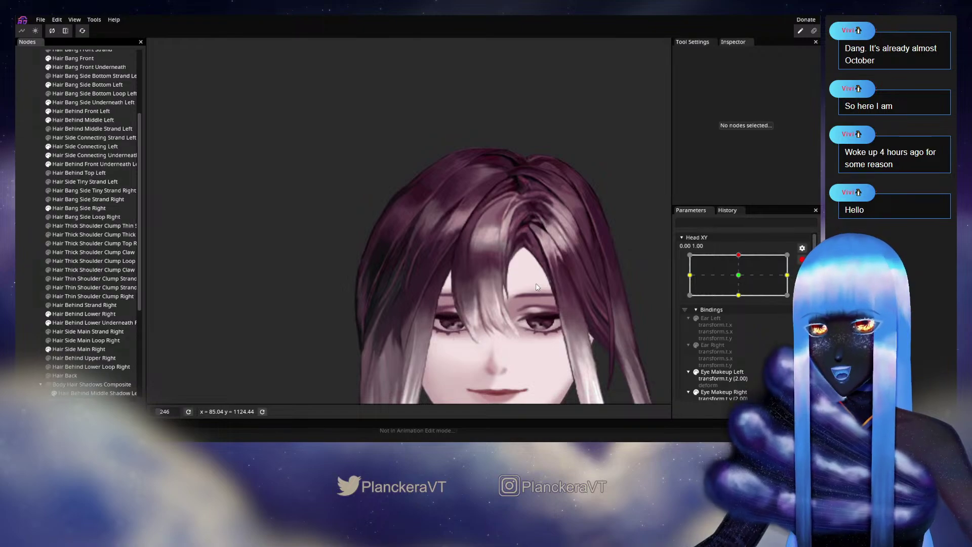
pyautogui.click(802, 260)
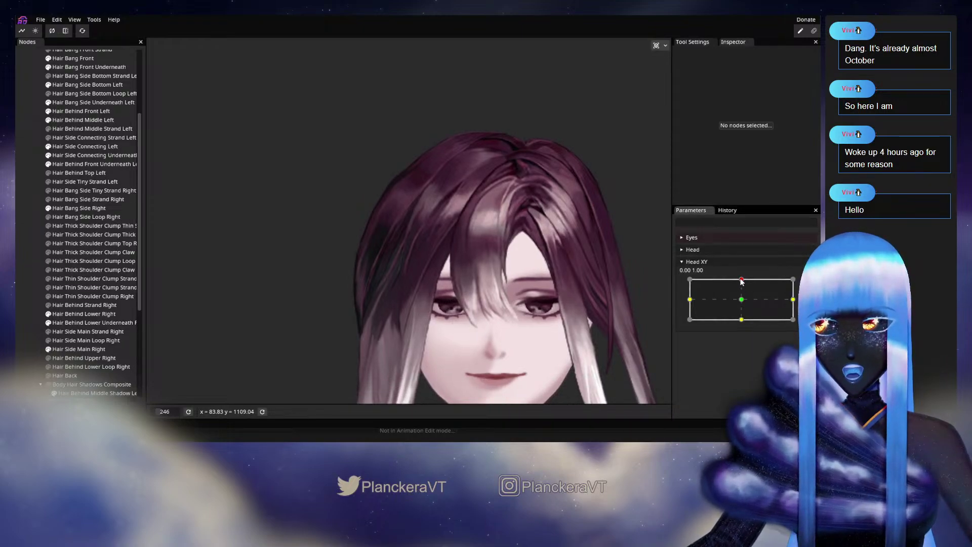
pyautogui.moveTo(742, 281)
pyautogui.mouseDown()
pyautogui.moveTo(746, 301)
pyautogui.moveTo(743, 278)
pyautogui.mouseUp()
pyautogui.click(808, 284)
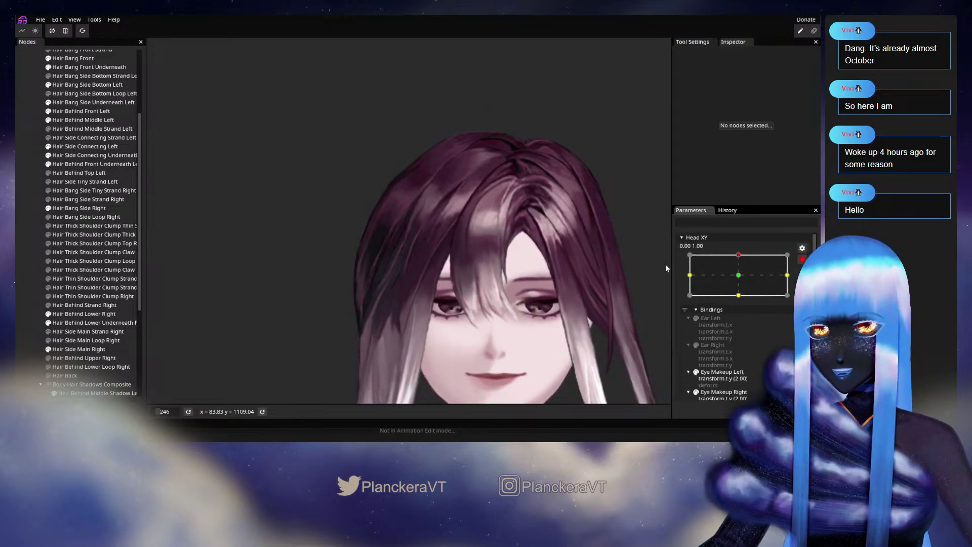
# - Fine-tune the Hair Bang Side Right vertices along and just inside the middle of the outer edge
pyautogui.scroll(3, 345, 247)
pyautogui.scroll(5, 344, 247)
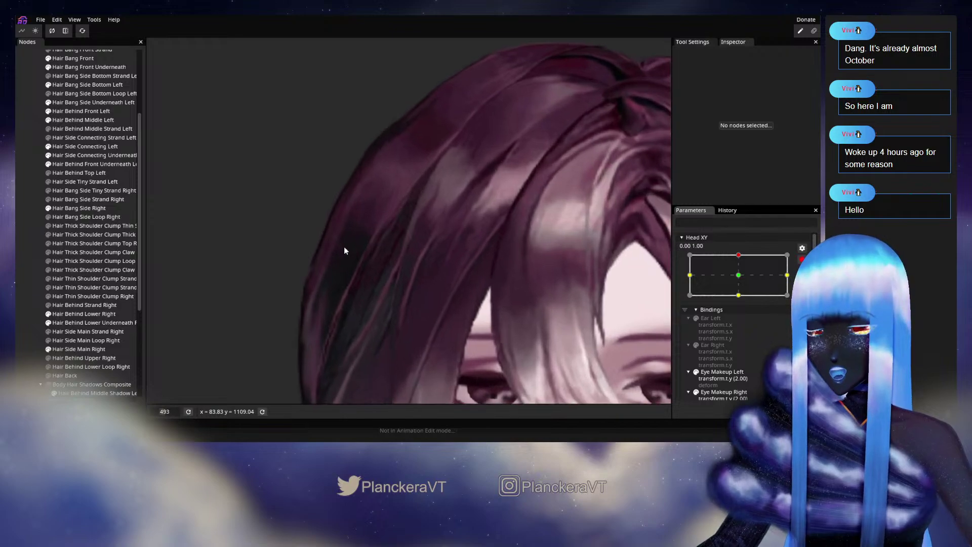
pyautogui.click(78, 208)
pyautogui.scroll(2, 407, 281)
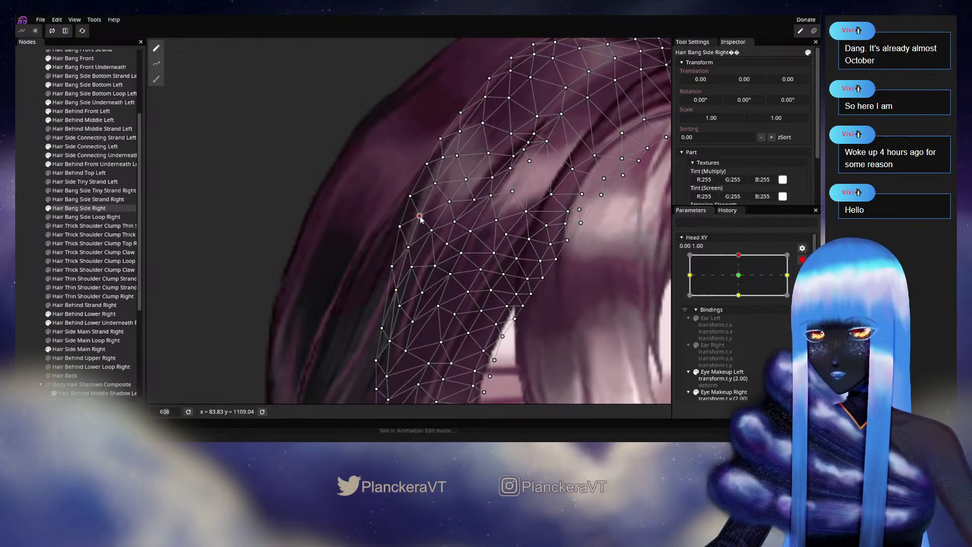
pyautogui.click(528, 298)
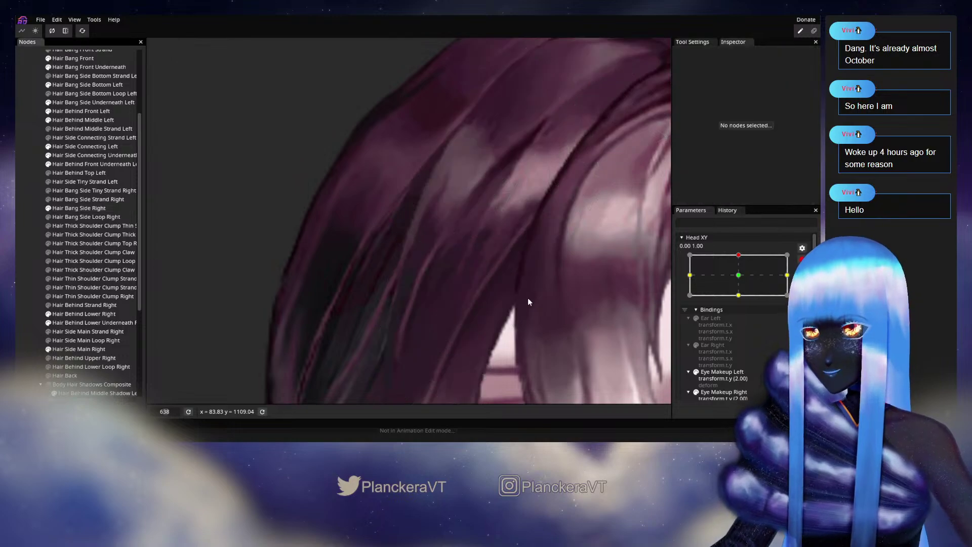
# - Preview the full face and hair with Head XY disarmed around fully up, and re-arm it at 0.00, 1.00
pyautogui.scroll(-5, 527, 300)
pyautogui.scroll(-4, 527, 300)
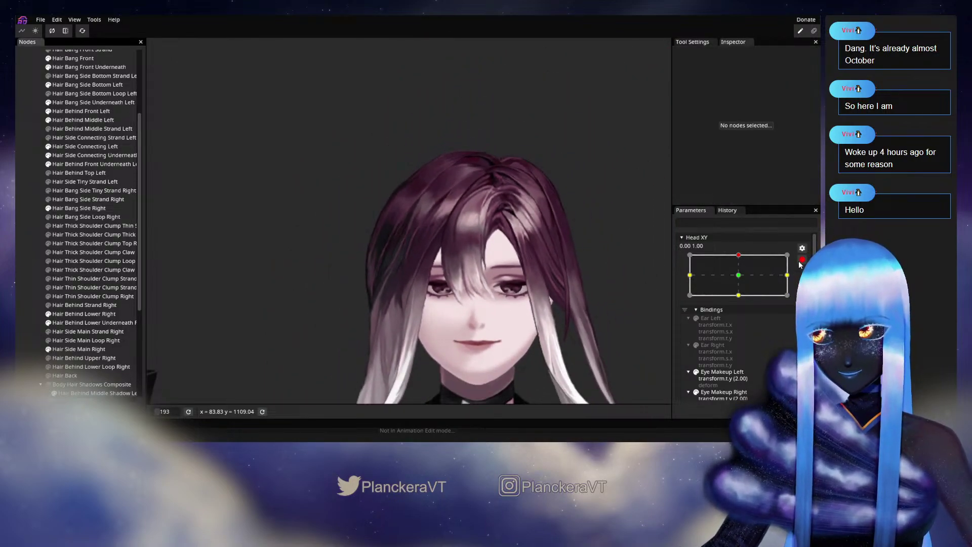
pyautogui.moveTo(741, 282)
pyautogui.mouseDown()
pyautogui.moveTo(743, 302)
pyautogui.moveTo(743, 282)
pyautogui.mouseUp()
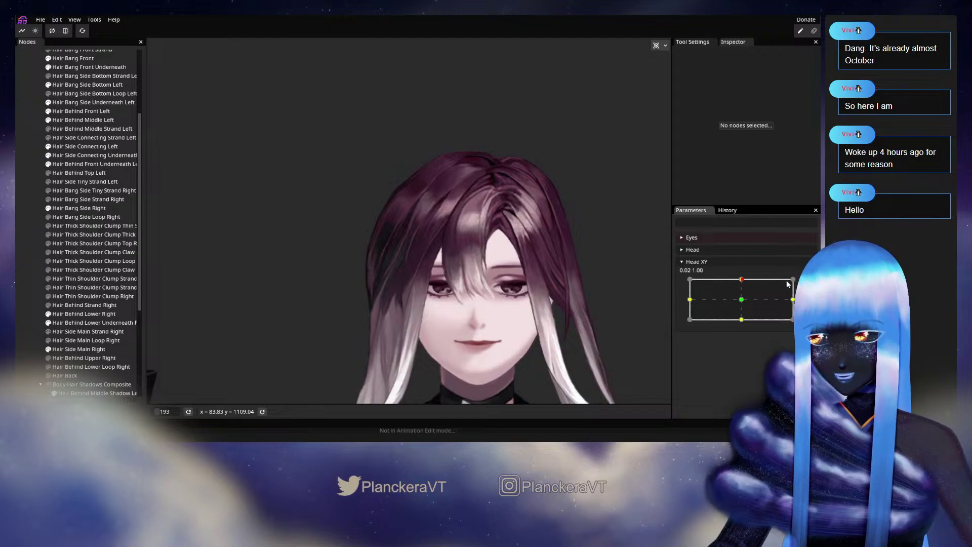
pyautogui.click(807, 272)
pyautogui.scroll(3, 423, 267)
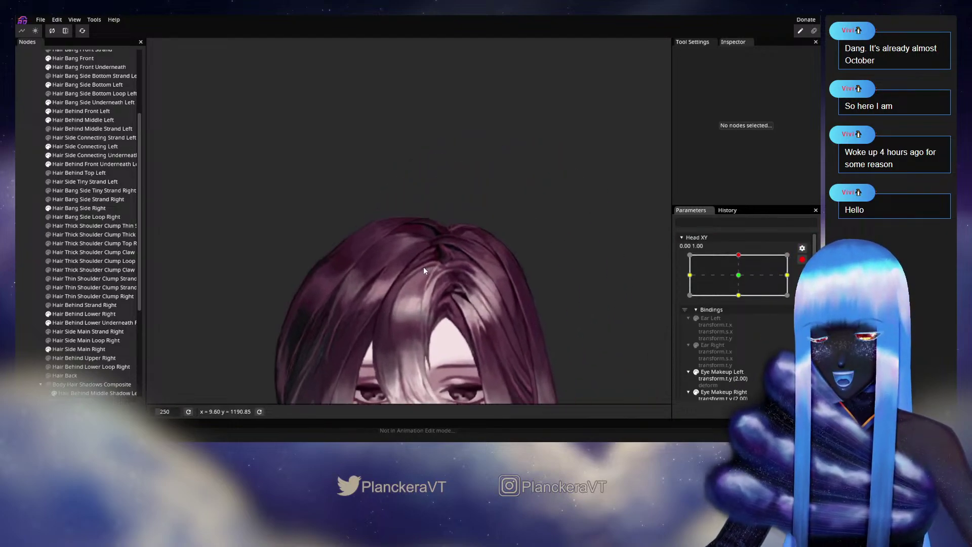
# - Examine the Hair Bang Side Right mesh up close at fully up Head XY, and view the whole head
pyautogui.scroll(2, 423, 266)
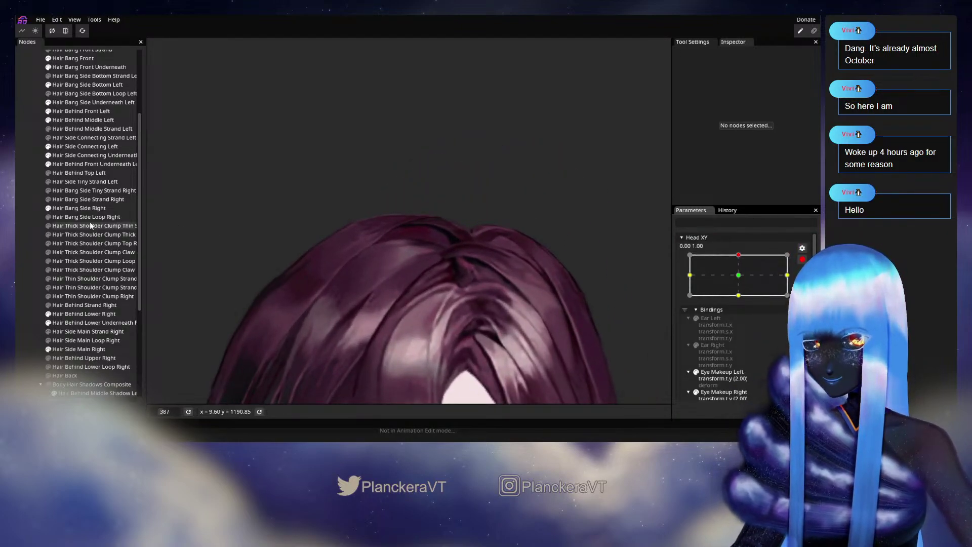
pyautogui.click(83, 210)
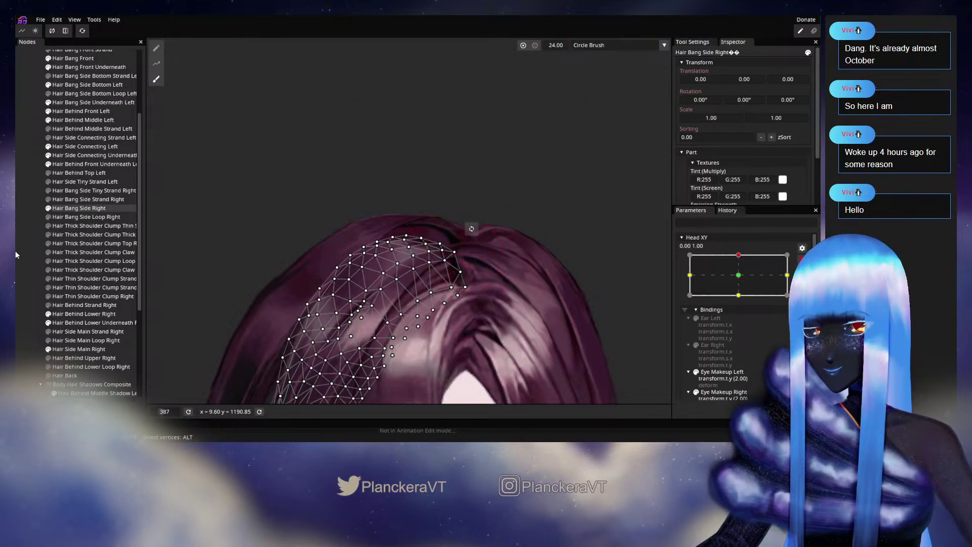
pyautogui.click(537, 277)
pyautogui.scroll(-3, 554, 288)
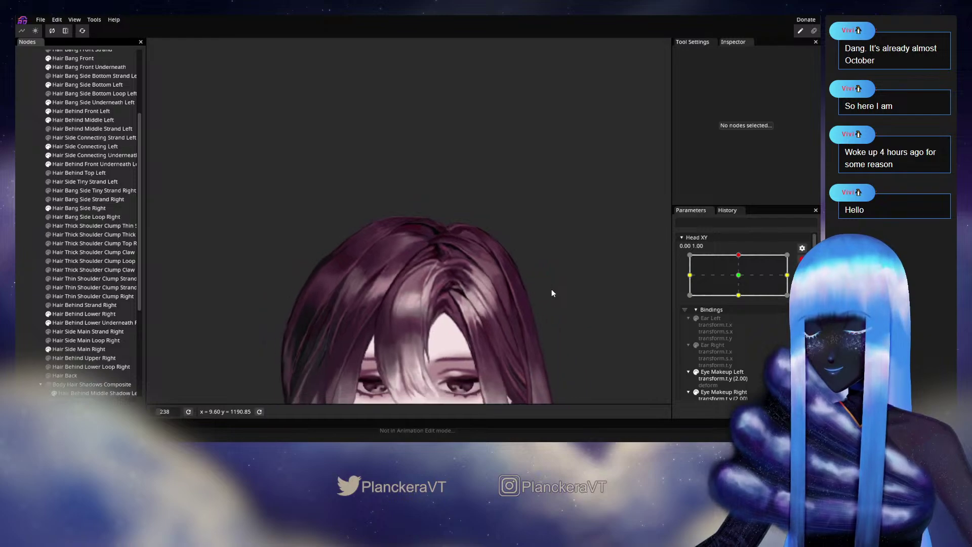
pyautogui.scroll(-3, 550, 292)
pyautogui.scroll(2, 516, 278)
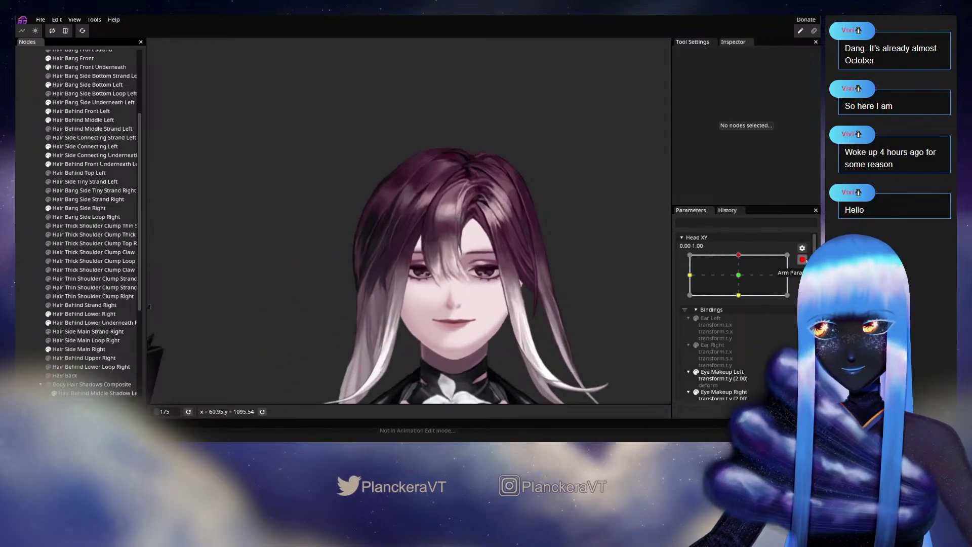
# - Disarm Head XY and preview the hair between a slightly downward and the fully up head pose
pyautogui.click(803, 260)
pyautogui.moveTo(742, 284)
pyautogui.mouseDown()
pyautogui.moveTo(743, 303)
pyautogui.moveTo(743, 280)
pyautogui.mouseUp()
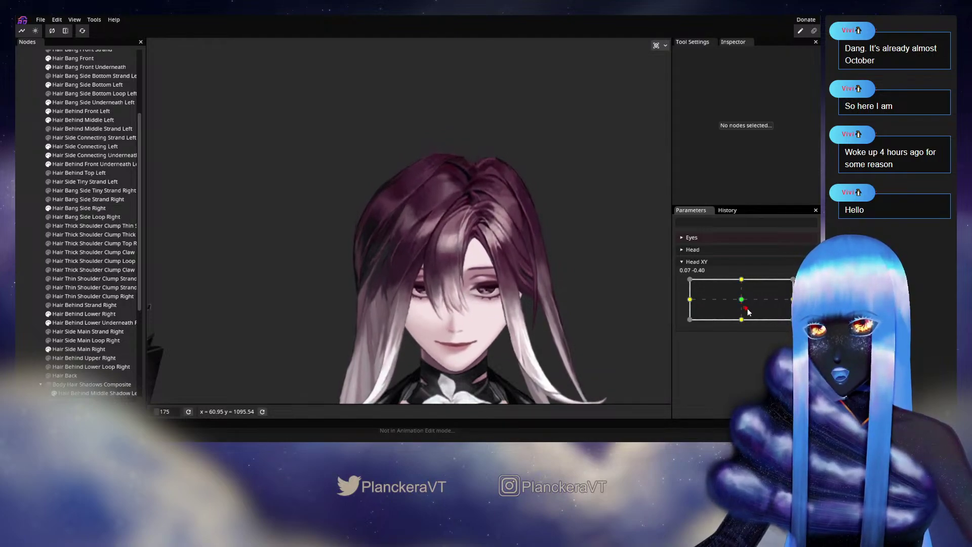
pyautogui.moveTo(742, 279); pyautogui.dragTo(738, 278)
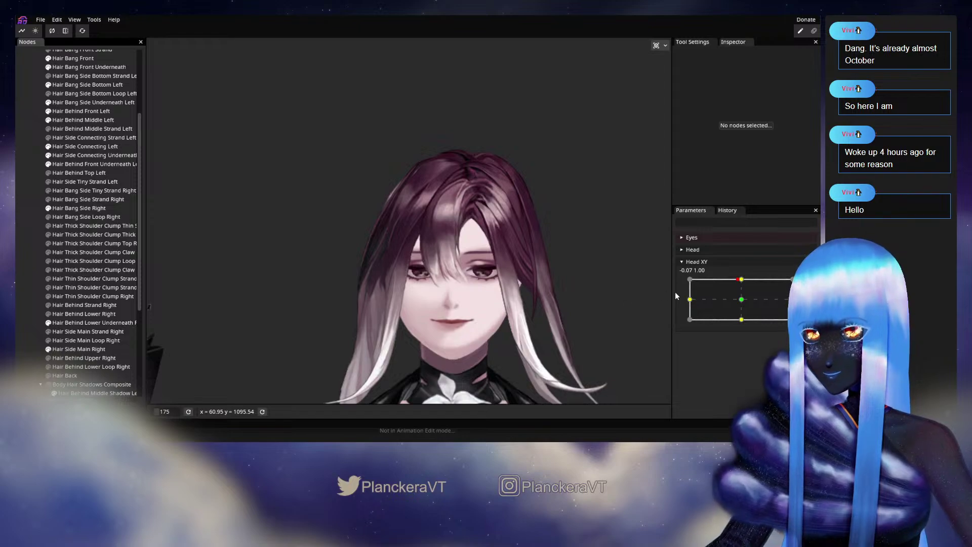
pyautogui.scroll(3, 461, 315)
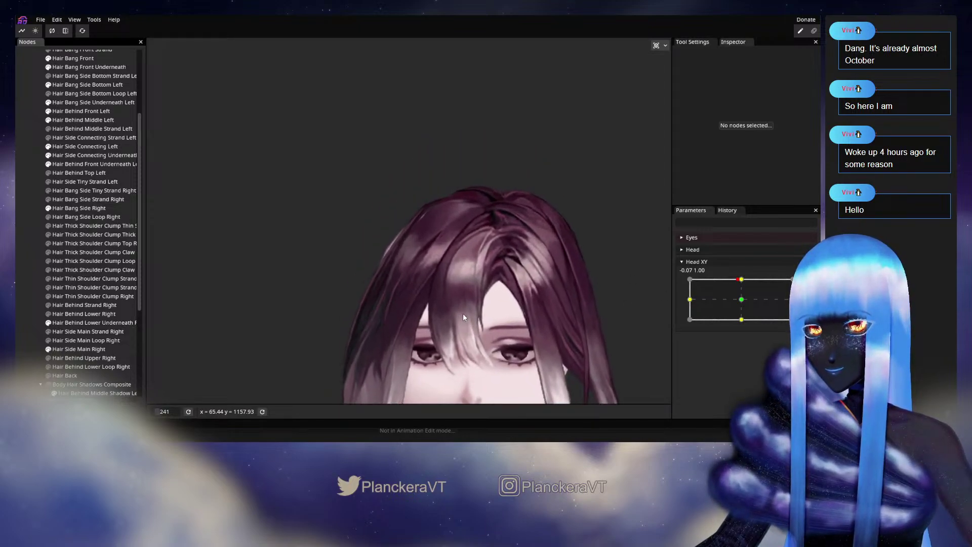
pyautogui.moveTo(738, 279); pyautogui.dragTo(745, 288)
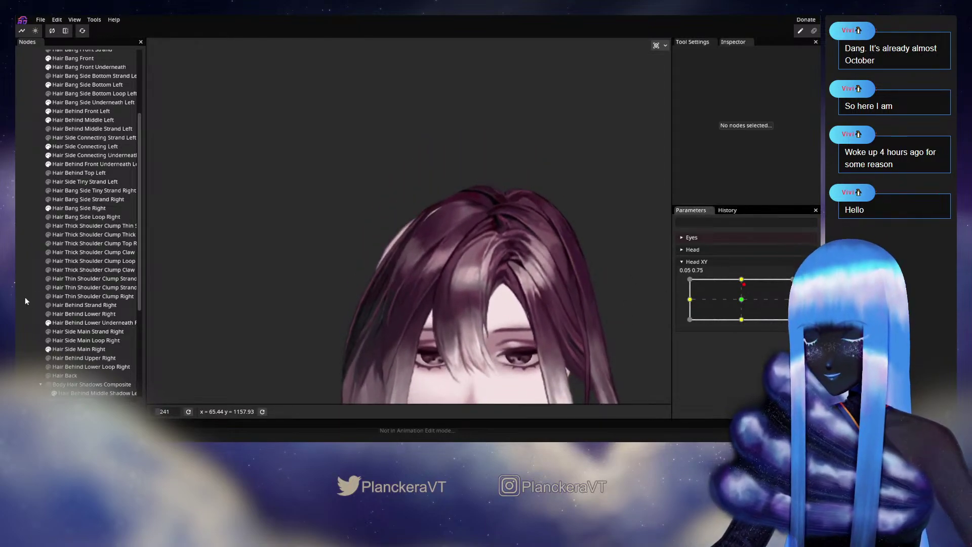
# - Compare the near-fully-up pose with Hair Behind Lower Right hidden and shown, and re-arm Head XY at 0.00, 1.00
pyautogui.scroll(-1, 572, 309)
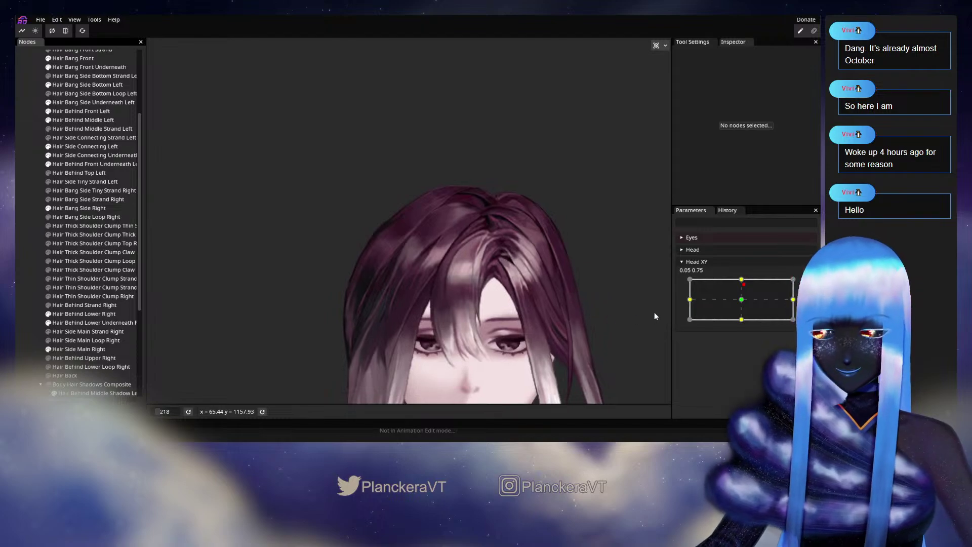
pyautogui.moveTo(748, 288); pyautogui.dragTo(743, 284)
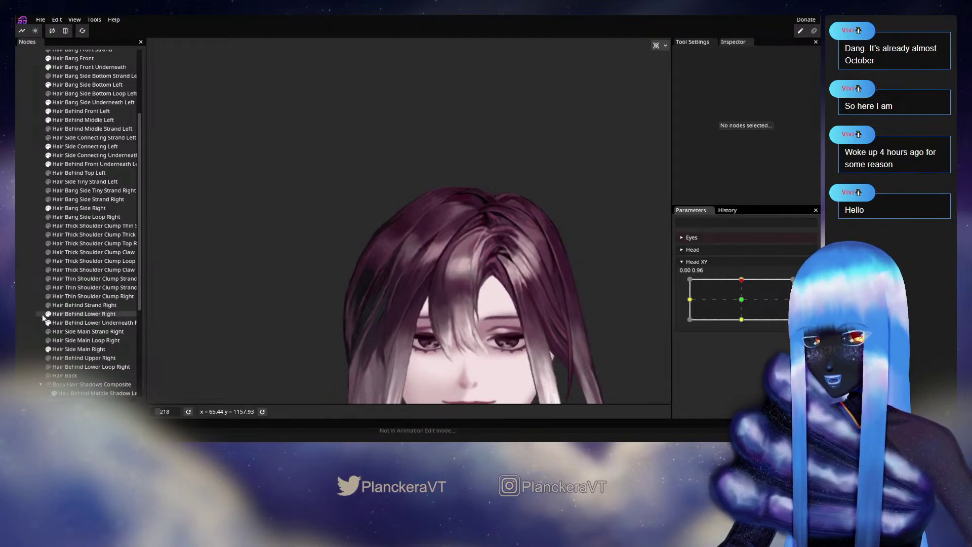
pyautogui.scroll(1, 450, 247)
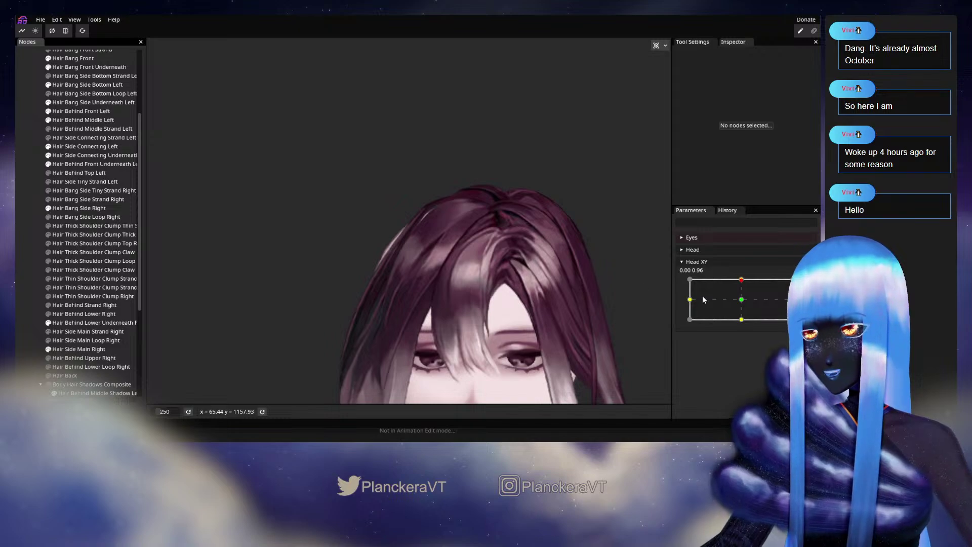
pyautogui.moveTo(743, 284); pyautogui.dragTo(741, 280)
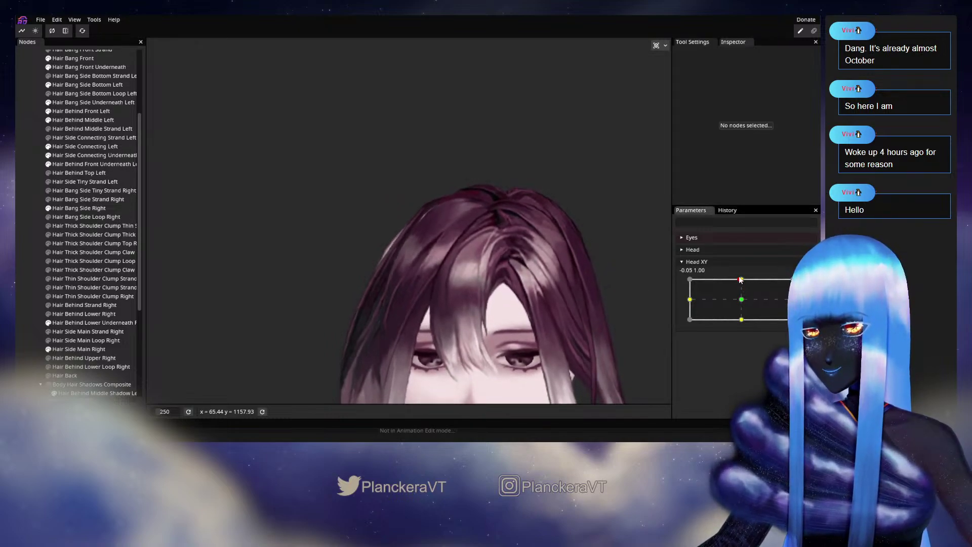
pyautogui.click(49, 314)
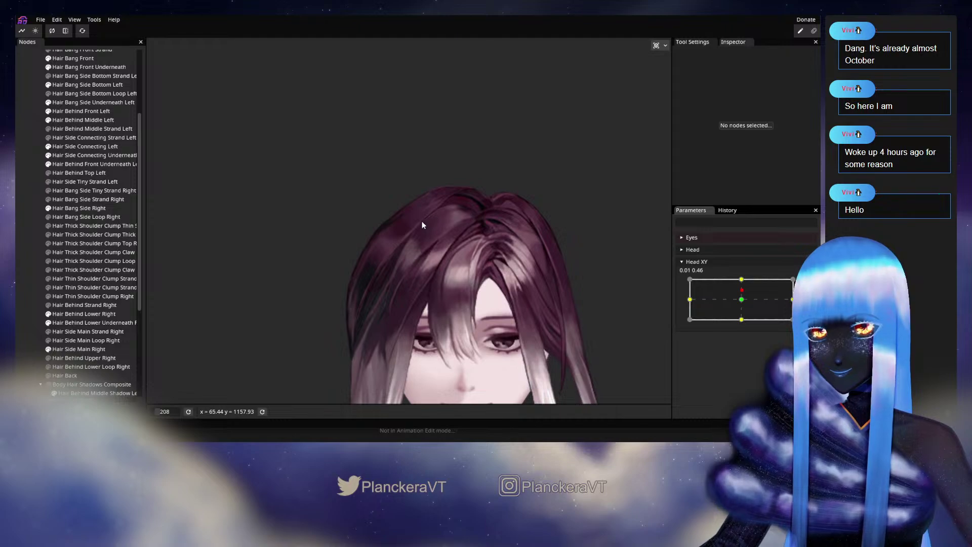
pyautogui.moveTo(738, 295); pyautogui.dragTo(742, 280)
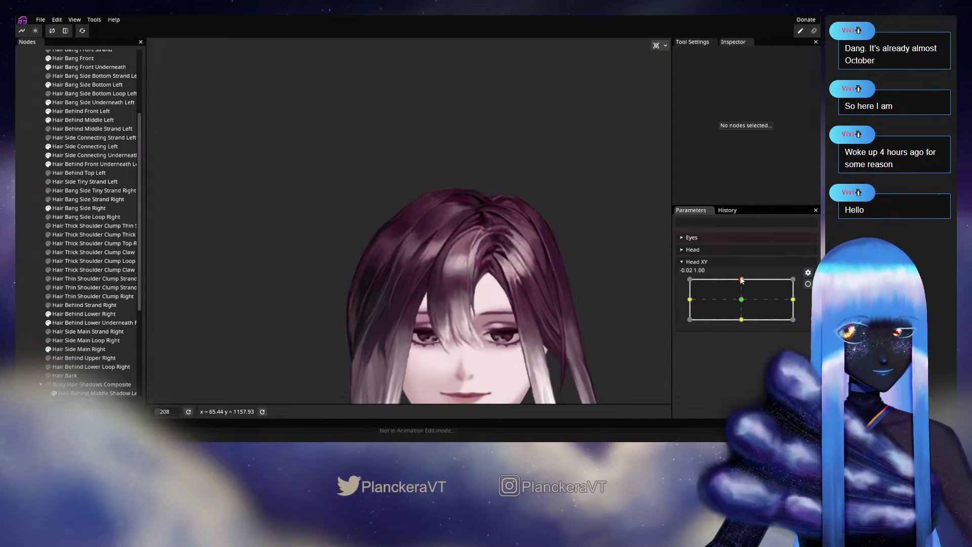
pyautogui.moveTo(742, 281)
pyautogui.mouseDown()
pyautogui.moveTo(744, 299)
pyautogui.moveTo(742, 280)
pyautogui.mouseUp()
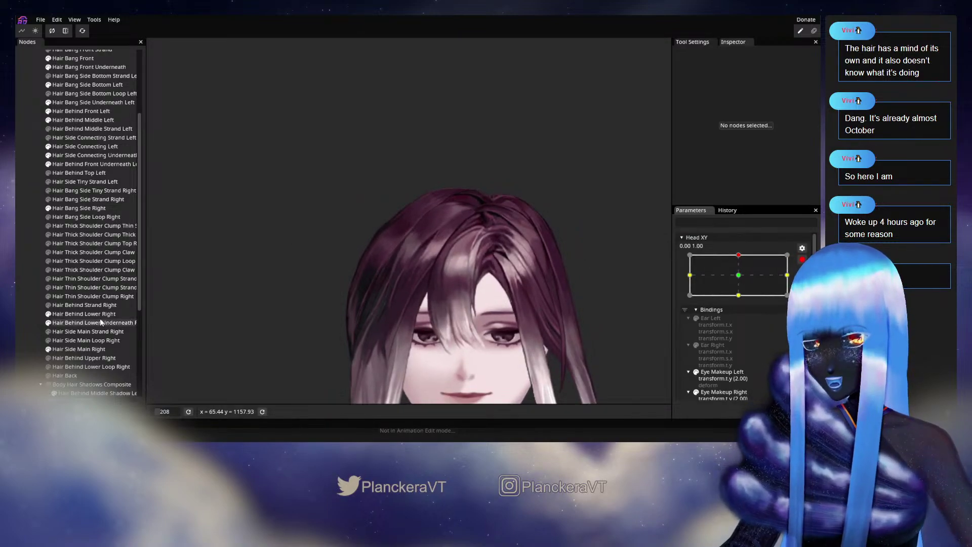
# - Fine-tune the vertices in the upper part of the Hair Side Main Right mesh
pyautogui.click(81, 349)
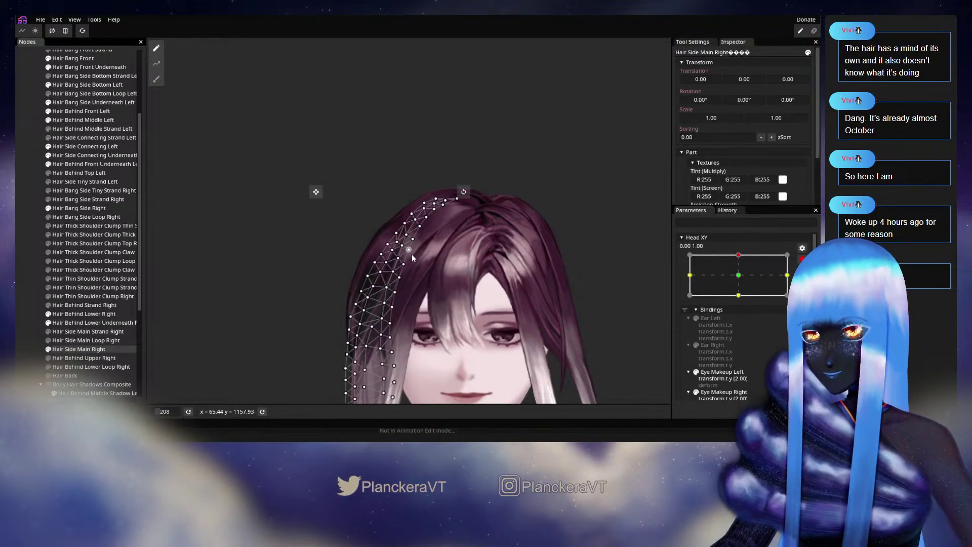
pyautogui.scroll(5, 413, 253)
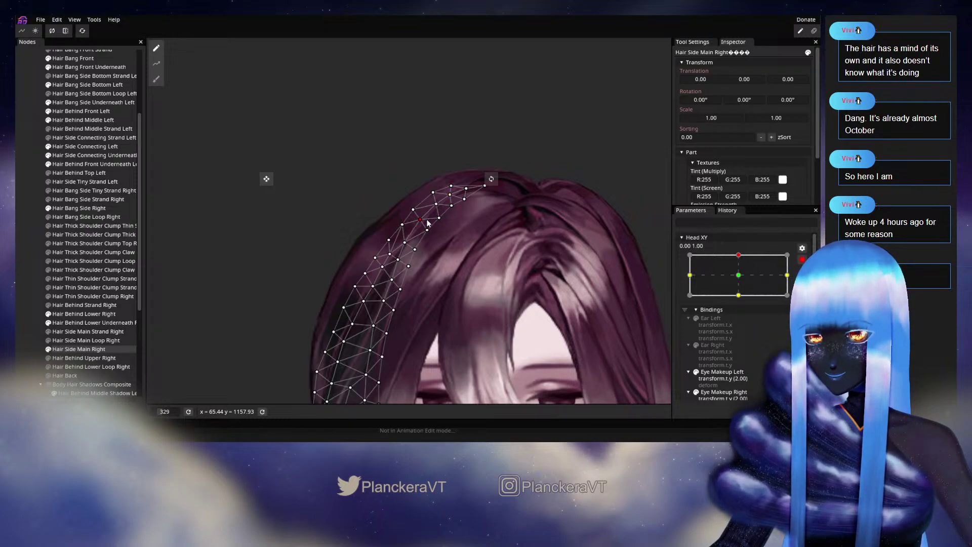
pyautogui.click(17, 272)
# - Disarm Head XY, preview the reshaped side hair around fully up, and re-arm the parameter at 0.00, 1.00
pyautogui.scroll(-6, 492, 297)
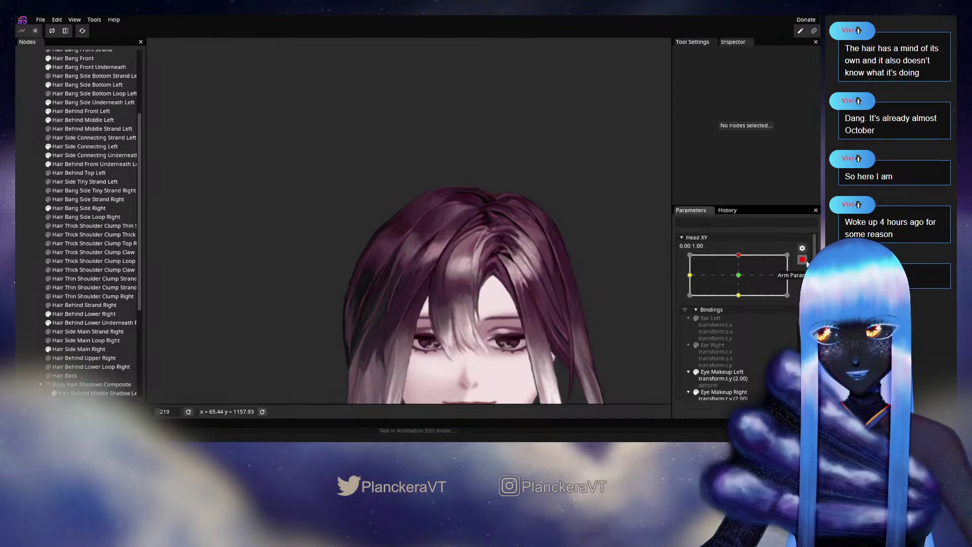
pyautogui.click(802, 259)
pyautogui.moveTo(743, 280)
pyautogui.mouseDown()
pyautogui.moveTo(742, 299)
pyautogui.moveTo(741, 286)
pyautogui.mouseUp()
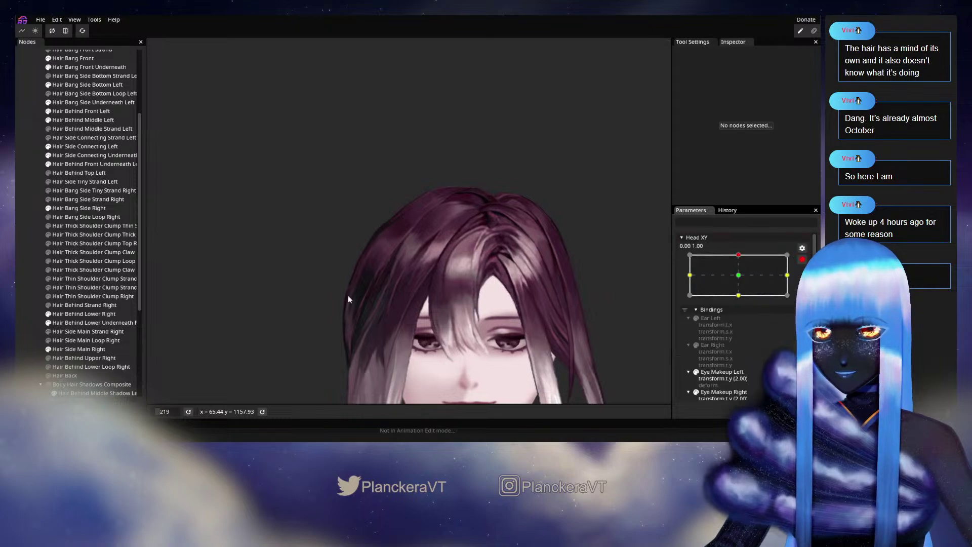
# - Fine-tune the interior vertices around the dark strand gap in the middle of the Hair Bang Side Right mesh
pyautogui.scroll(4, 350, 296)
pyautogui.click(61, 209)
pyautogui.scroll(4, 441, 291)
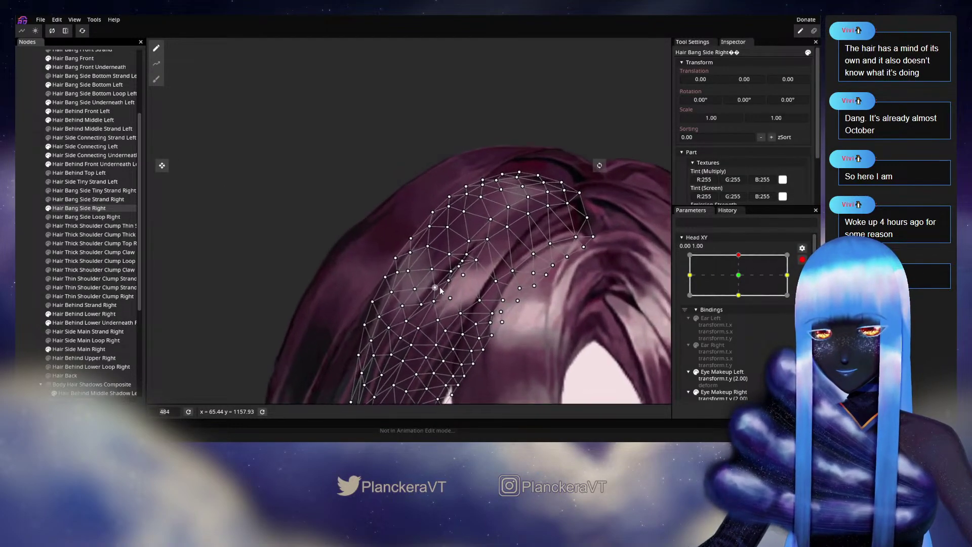
pyautogui.scroll(3, 441, 290)
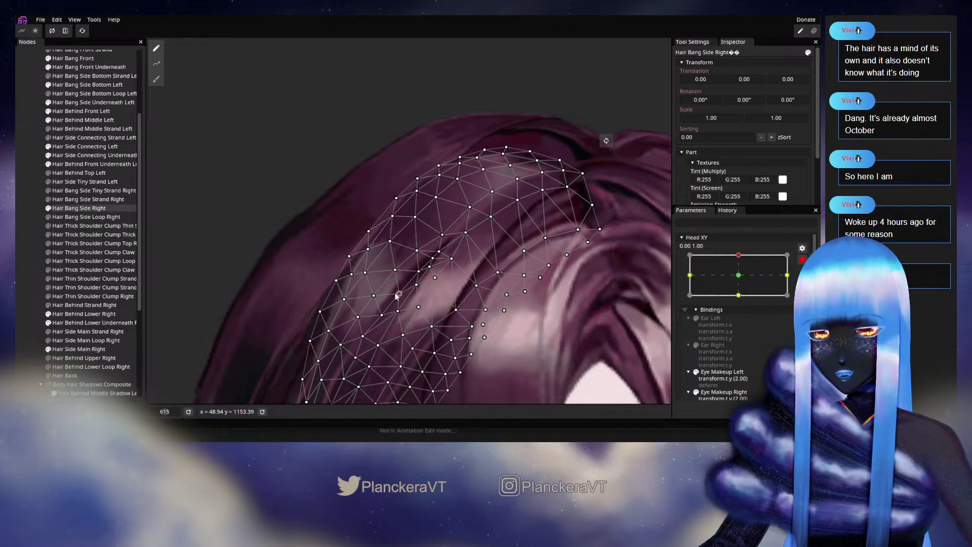
pyautogui.click(305, 318)
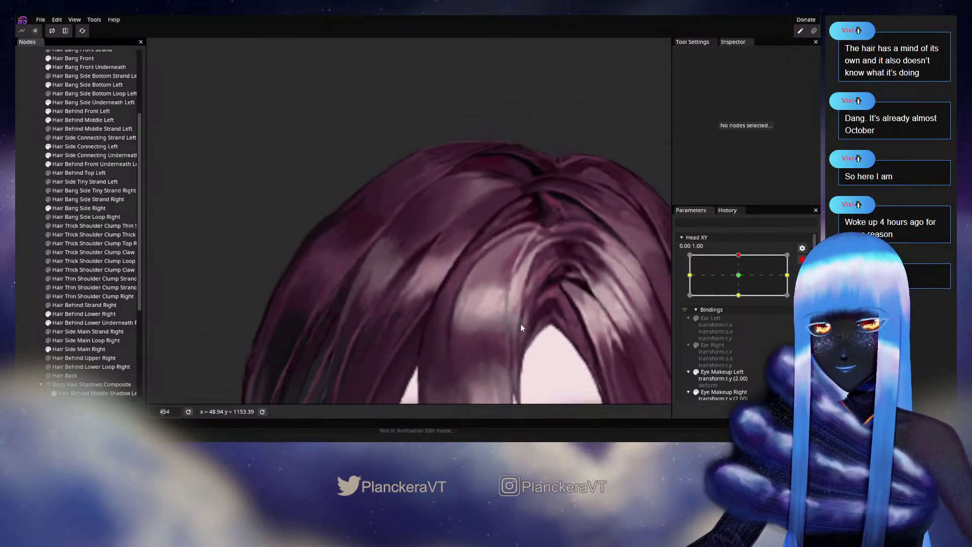
# - Preview the upper hair with Head XY disarmed from near neutral to fully up, and re-arm it at 0.00, 1.00
pyautogui.scroll(1, 784, 270)
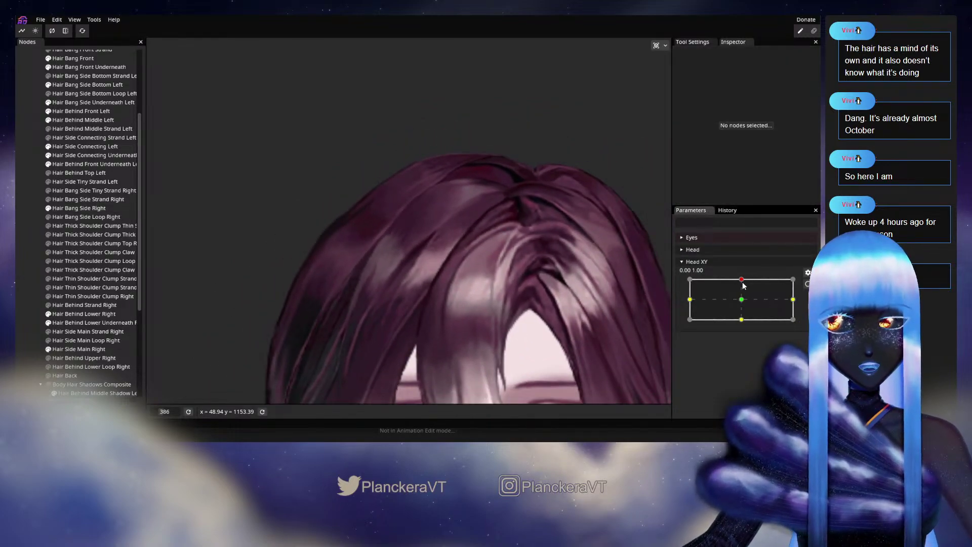
pyautogui.scroll(-1, 577, 334)
pyautogui.moveTo(742, 280); pyautogui.dragTo(743, 300)
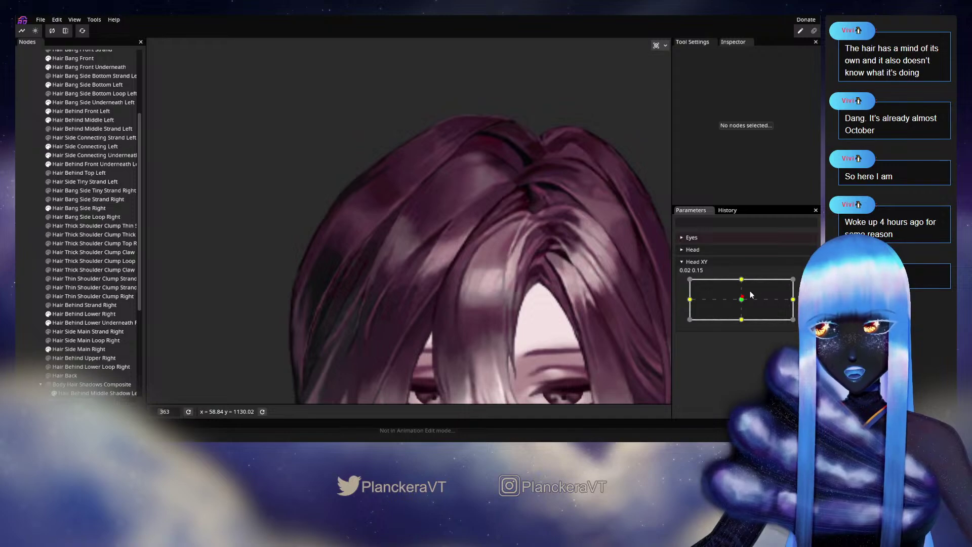
pyautogui.moveTo(743, 302); pyautogui.dragTo(741, 282)
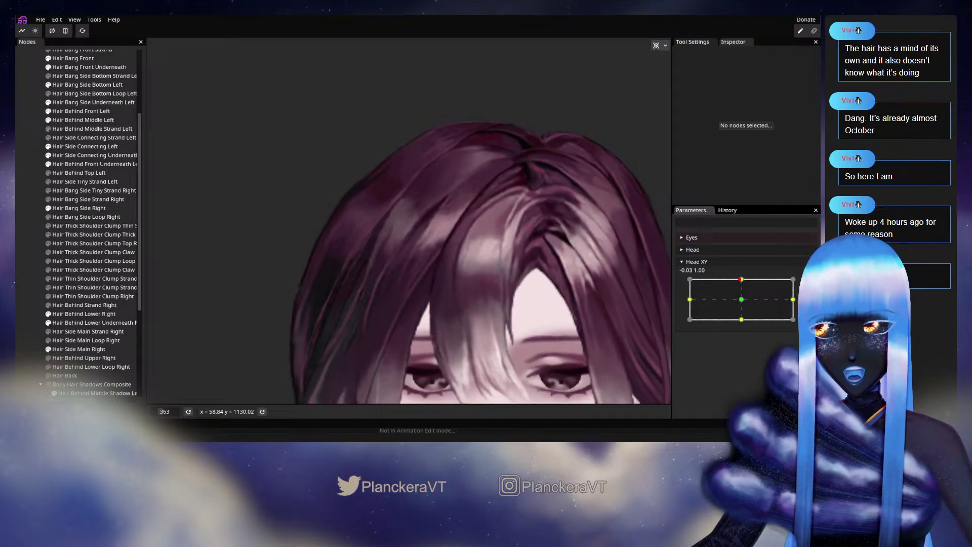
# - Refine the Hair Bang Side Right vertices beside the central highlight and dark strand gap at closer range
pyautogui.scroll(5, 372, 292)
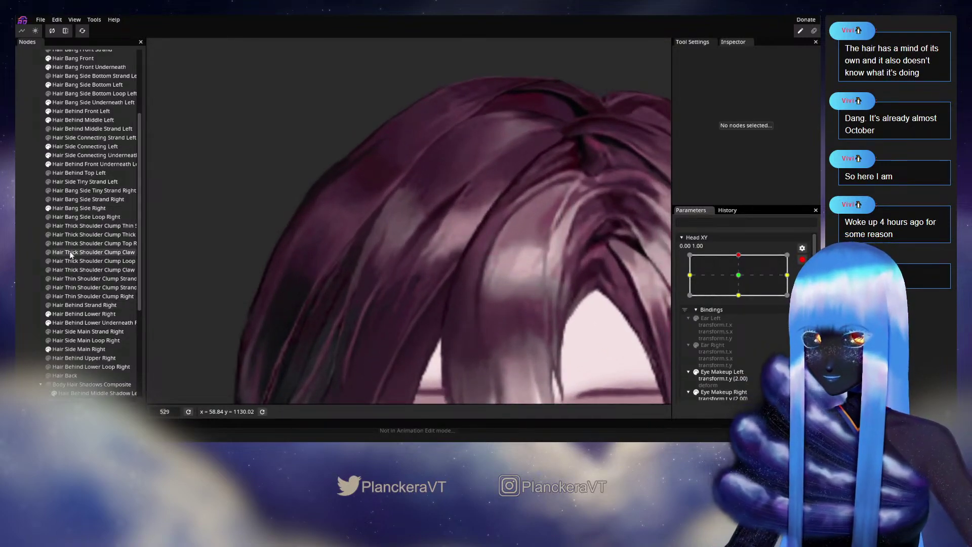
pyautogui.click(74, 212)
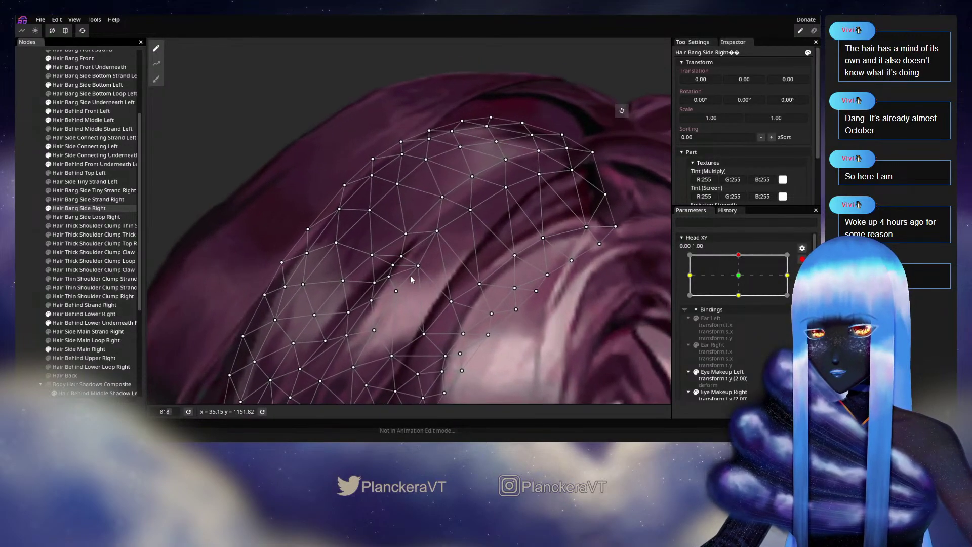
pyautogui.scroll(1, 400, 276)
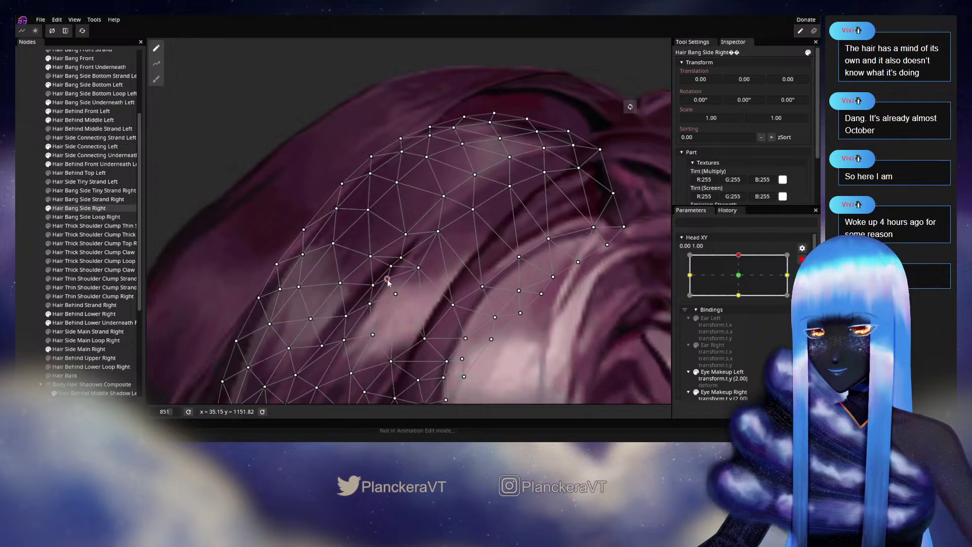
pyautogui.moveTo(387, 278); pyautogui.dragTo(428, 234)
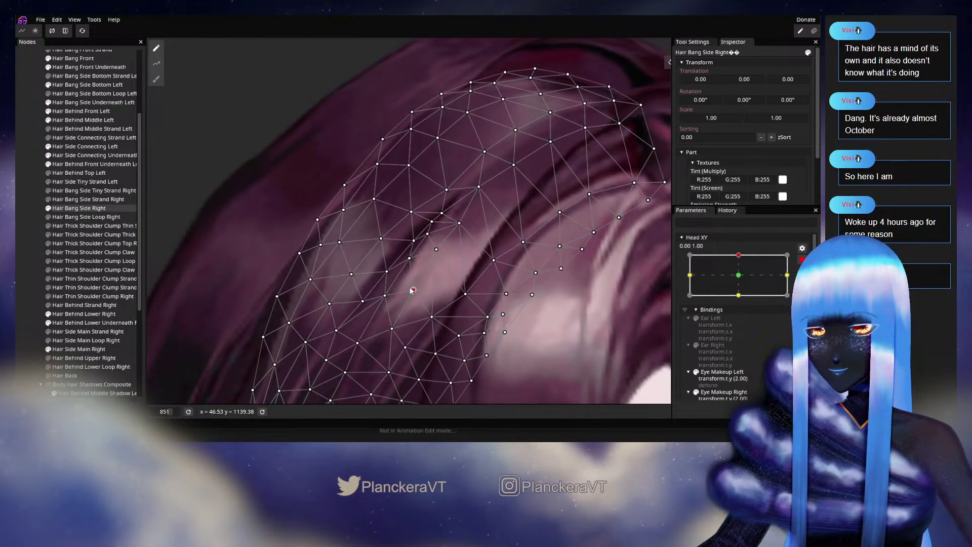
pyautogui.click(34, 301)
# - View the hair from farther out, preview Head XY disarmed near fully up, and re-arm it at 0.00, 1.00
pyautogui.scroll(-6, 549, 297)
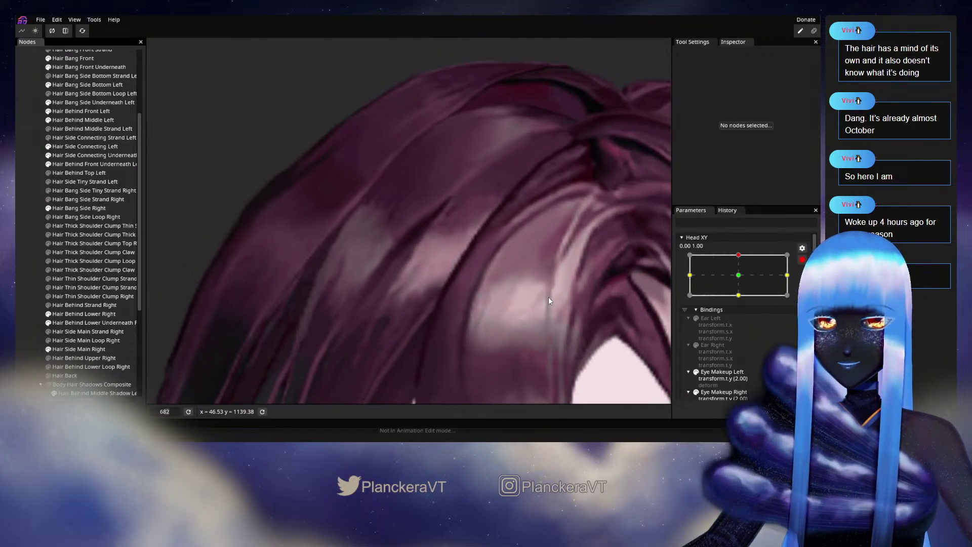
pyautogui.scroll(-4, 544, 299)
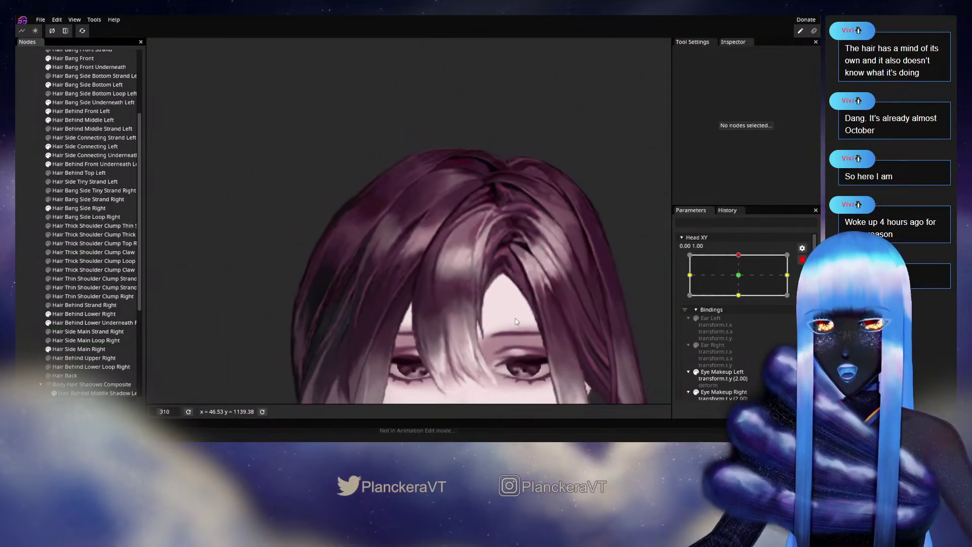
pyautogui.click(802, 260)
pyautogui.moveTo(741, 279)
pyautogui.mouseDown()
pyautogui.moveTo(744, 302)
pyautogui.moveTo(743, 279)
pyautogui.mouseUp()
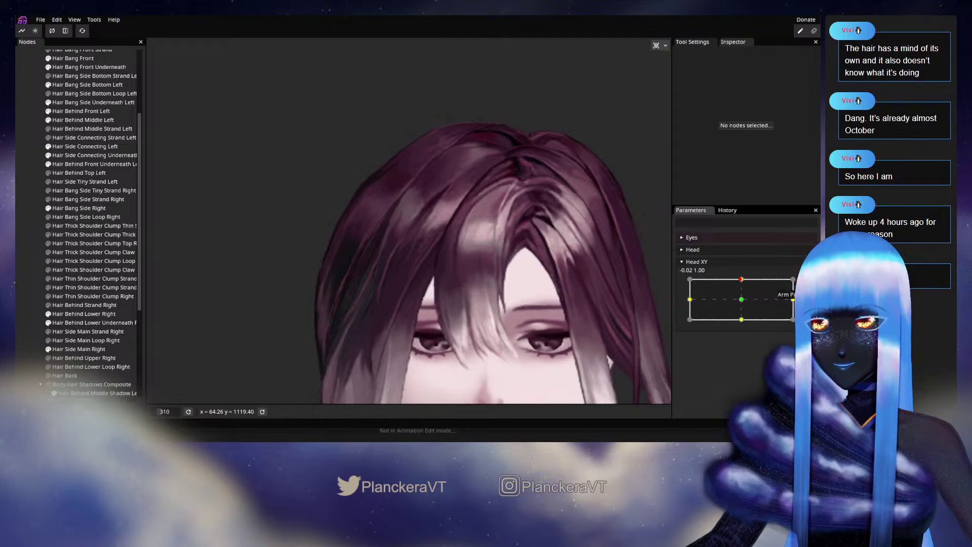
pyautogui.click(808, 283)
# - Adjust the Hair Bang Side Right vertices over the central highlight at close range for the upward Head XY pose
pyautogui.scroll(2, 305, 198)
pyautogui.scroll(10, 303, 194)
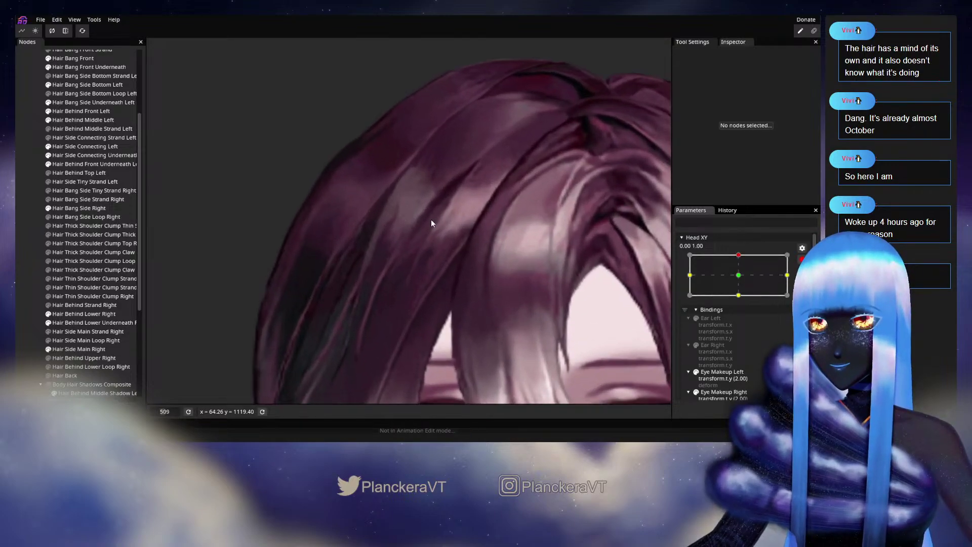
pyautogui.scroll(1, 363, 312)
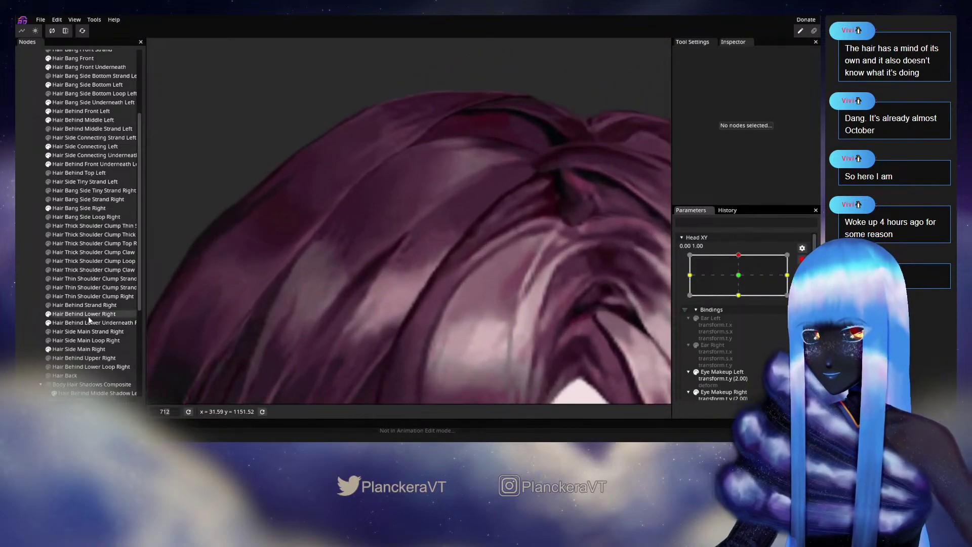
pyautogui.click(76, 208)
pyautogui.scroll(5, 397, 313)
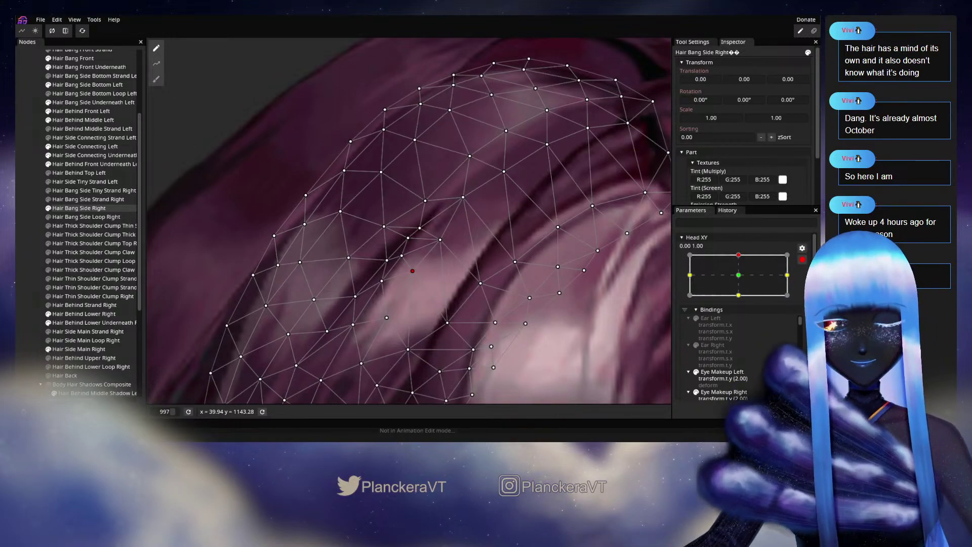
pyautogui.click(474, 284)
# - View the hair from farther out, preview Head XY disarmed around fully up, and re-arm it at 0.00, 1.00
pyautogui.scroll(-6, 506, 275)
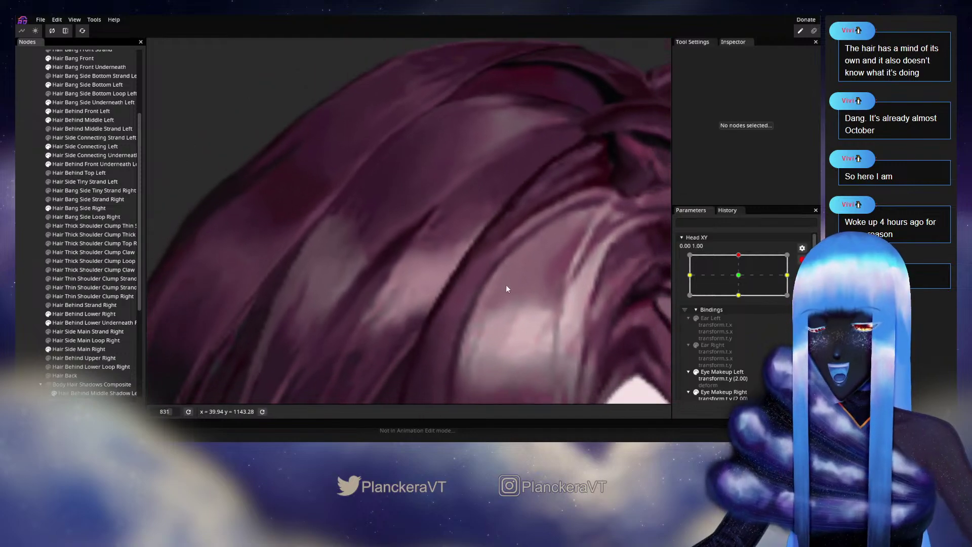
pyautogui.scroll(-3, 515, 300)
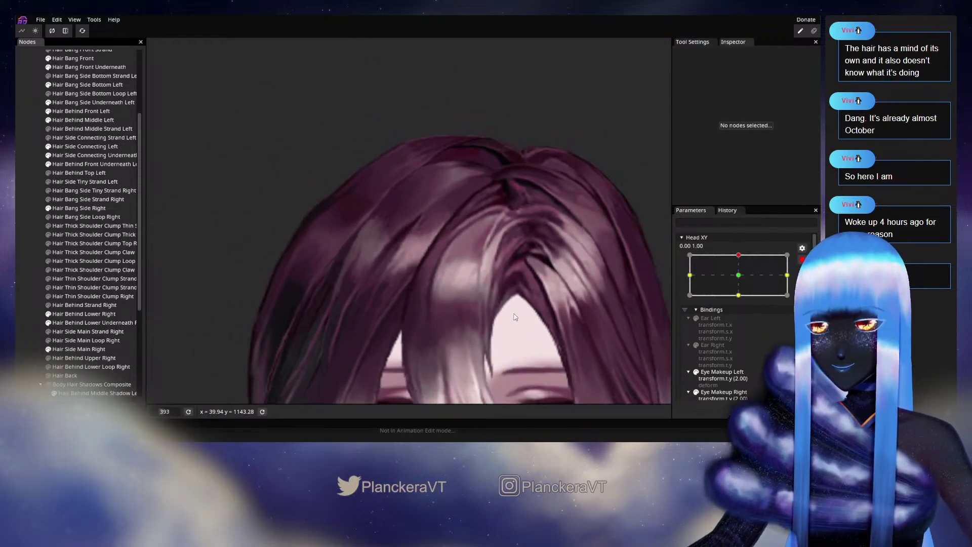
pyautogui.scroll(1, 763, 275)
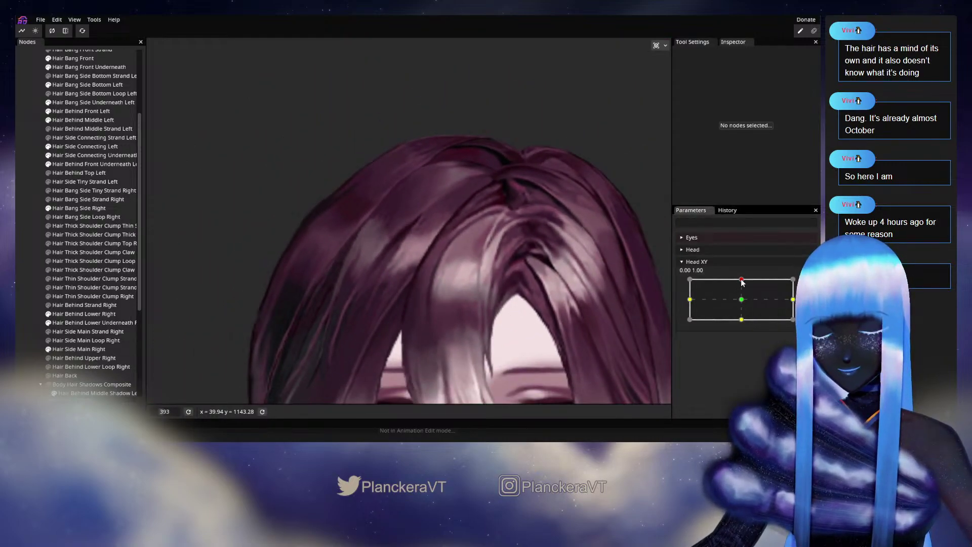
pyautogui.moveTo(742, 282)
pyautogui.mouseDown()
pyautogui.moveTo(742, 303)
pyautogui.moveTo(743, 281)
pyautogui.mouseUp()
pyautogui.click(808, 284)
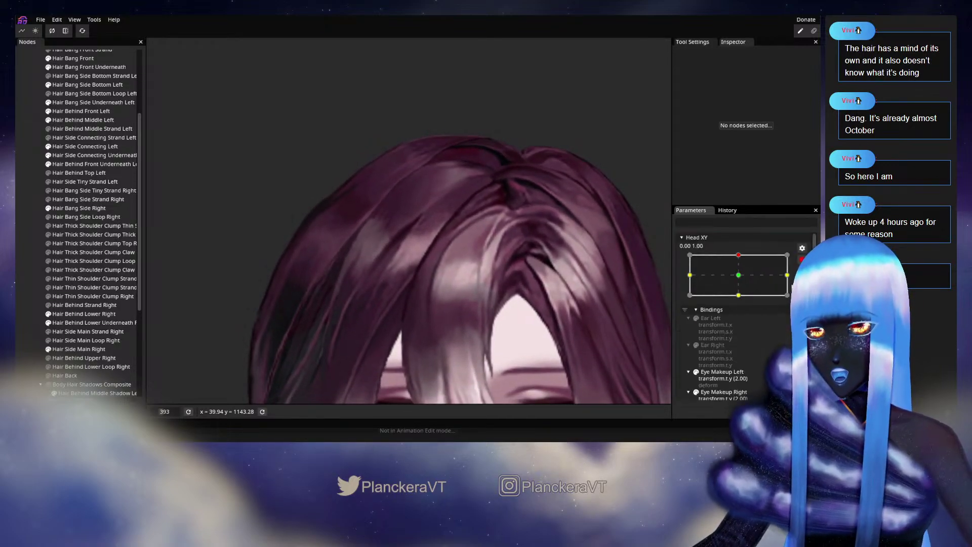
# - Refine the Hair Bang Side Right vertices along the dark strand gap beside the central highlight
pyautogui.scroll(3, 314, 217)
pyautogui.click(84, 208)
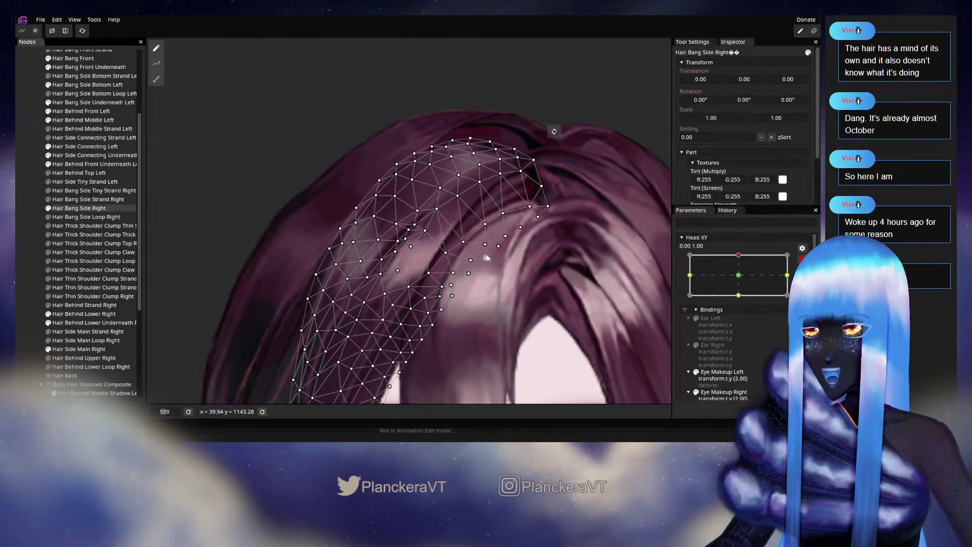
pyautogui.scroll(3, 445, 248)
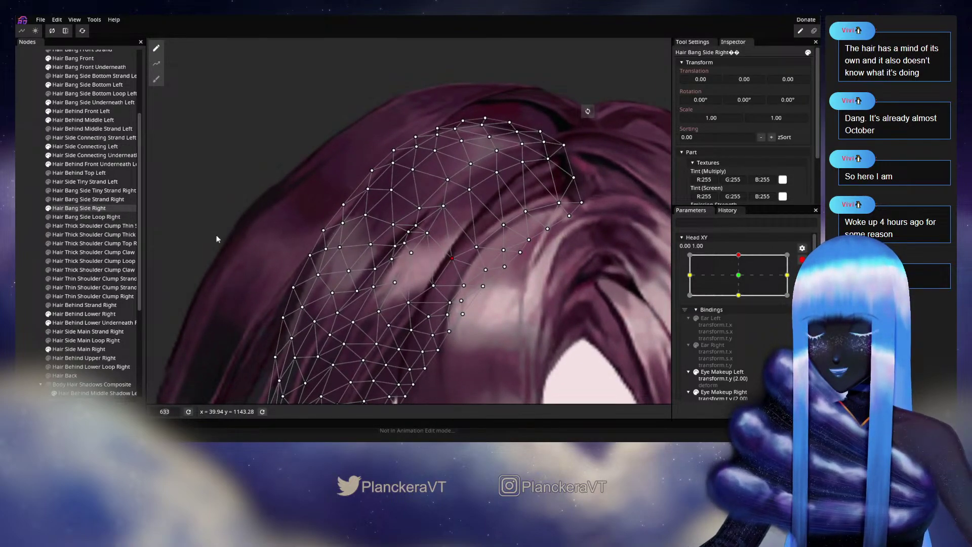
pyautogui.click(28, 258)
pyautogui.scroll(-3, 476, 284)
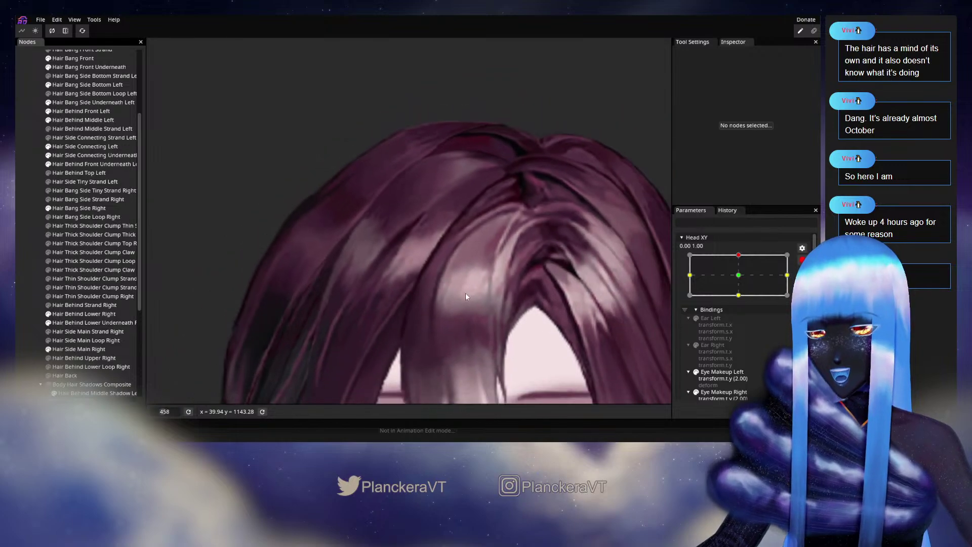
# - Preview the hair with Head XY disarmed from fully up to near neutral and back, and re-arm it at 0.00, 1.00
pyautogui.scroll(-1, 466, 296)
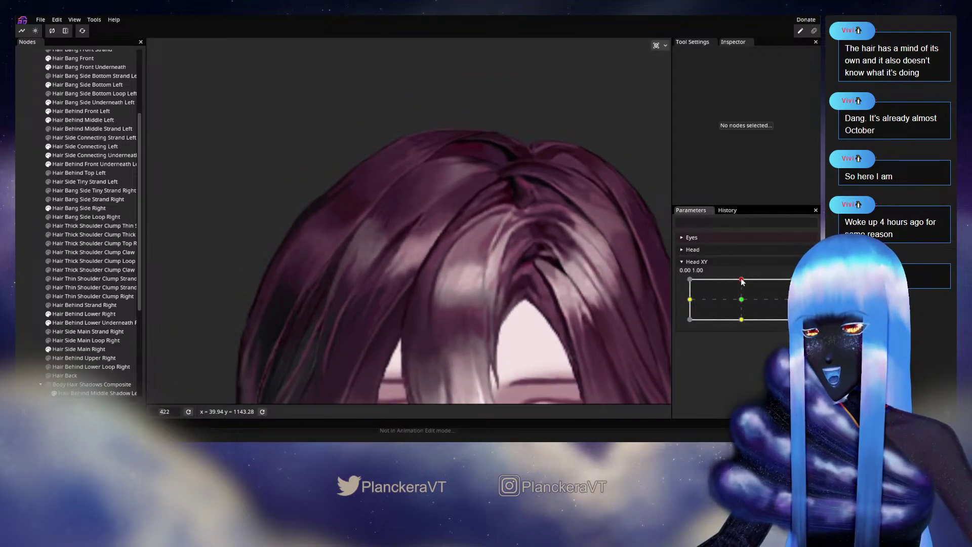
pyautogui.moveTo(742, 282); pyautogui.dragTo(742, 301)
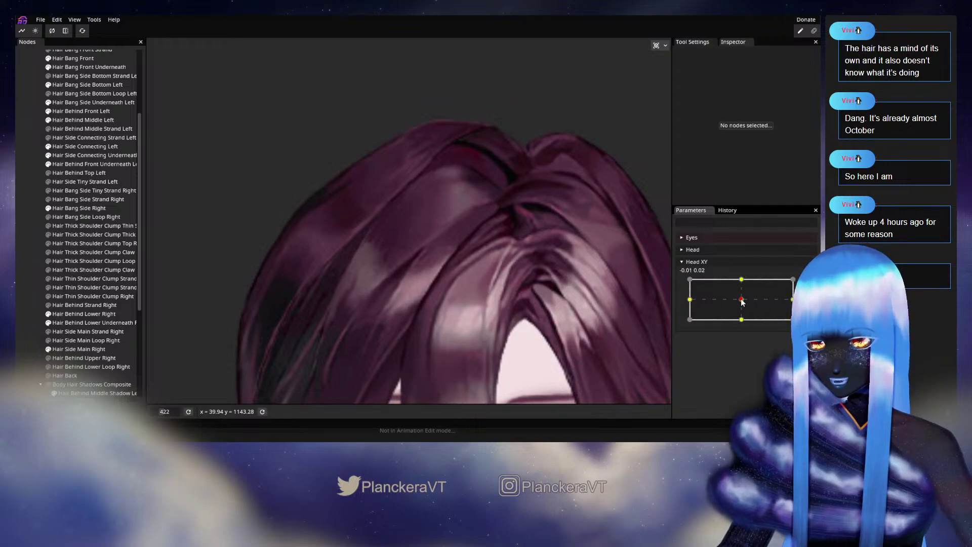
pyautogui.moveTo(743, 302); pyautogui.dragTo(743, 280)
pyautogui.click(808, 284)
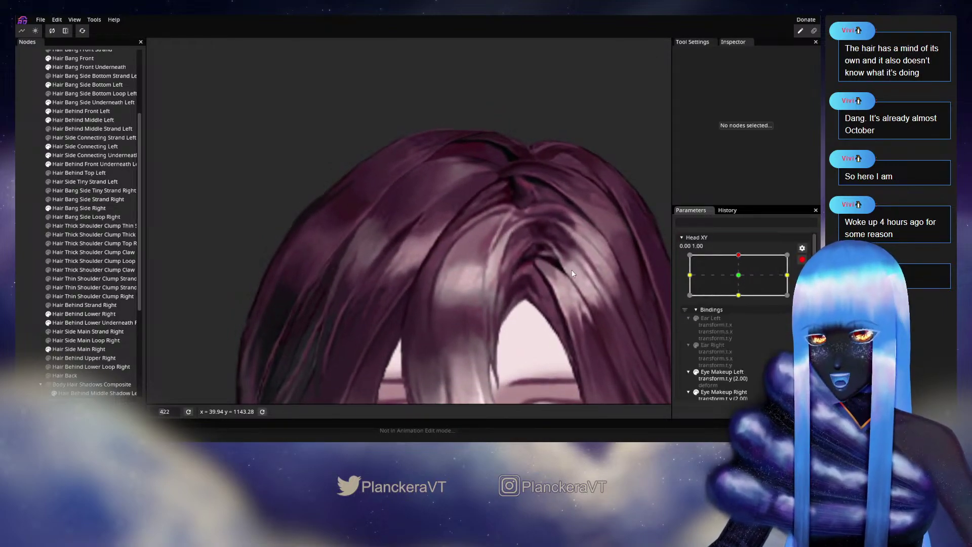
# - Nudge the Hair Bang Side Right vertices at the upper end of the central highlight
pyautogui.click(56, 207)
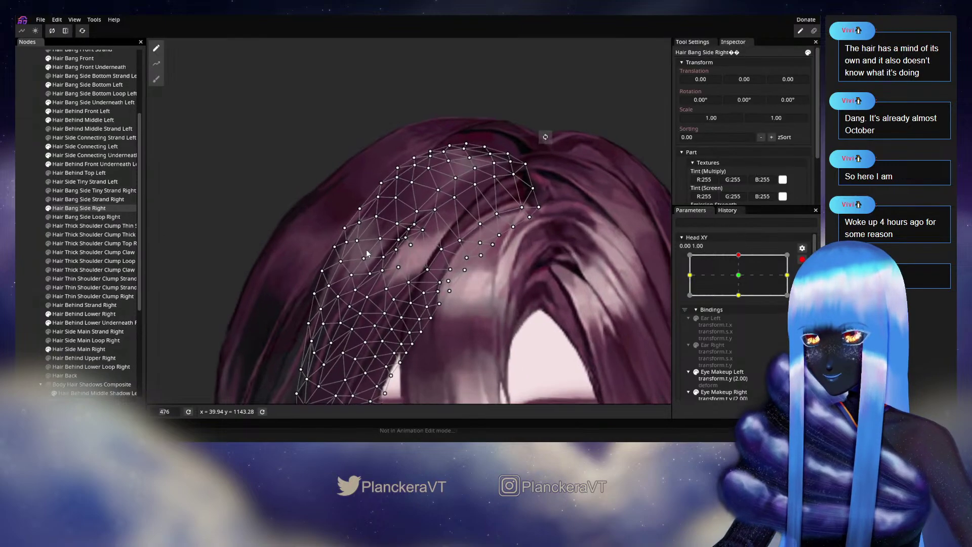
pyautogui.scroll(3, 405, 264)
pyautogui.scroll(2, 405, 263)
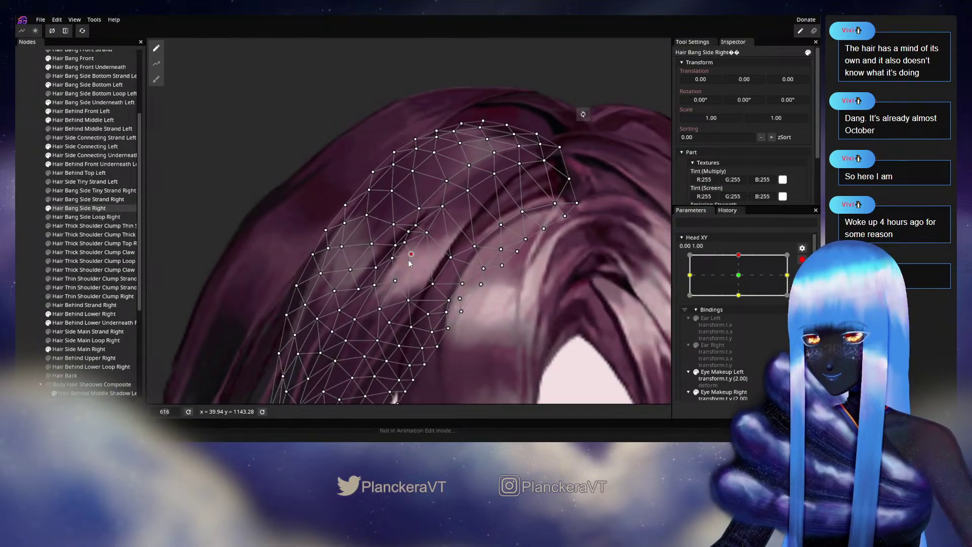
pyautogui.click(404, 246)
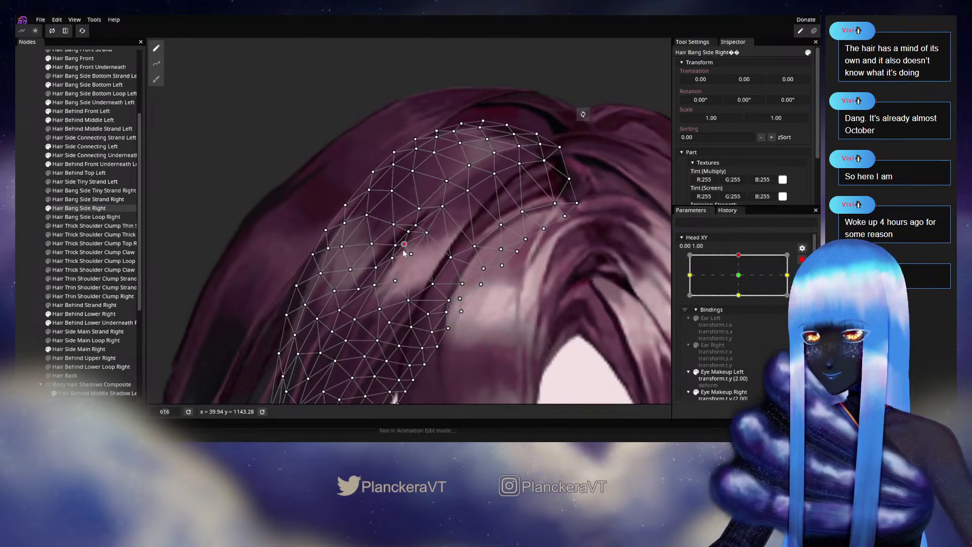
pyautogui.click(43, 245)
# - Reframe the upper hair, preview Head XY disarmed between neutral and fully up, and re-arm it at 0.00, 1.00
pyautogui.scroll(-5, 507, 262)
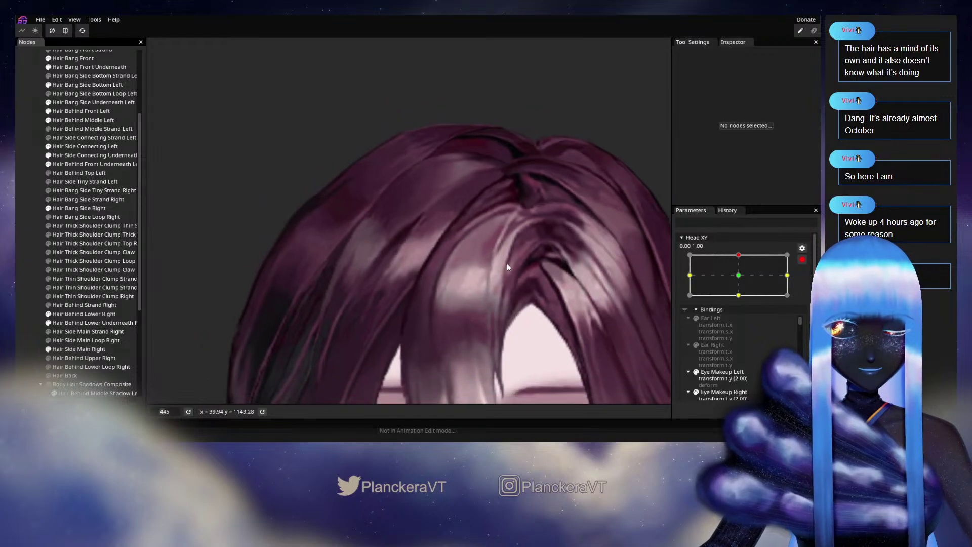
pyautogui.moveTo(507, 274); pyautogui.dragTo(520, 259)
pyautogui.click(802, 260)
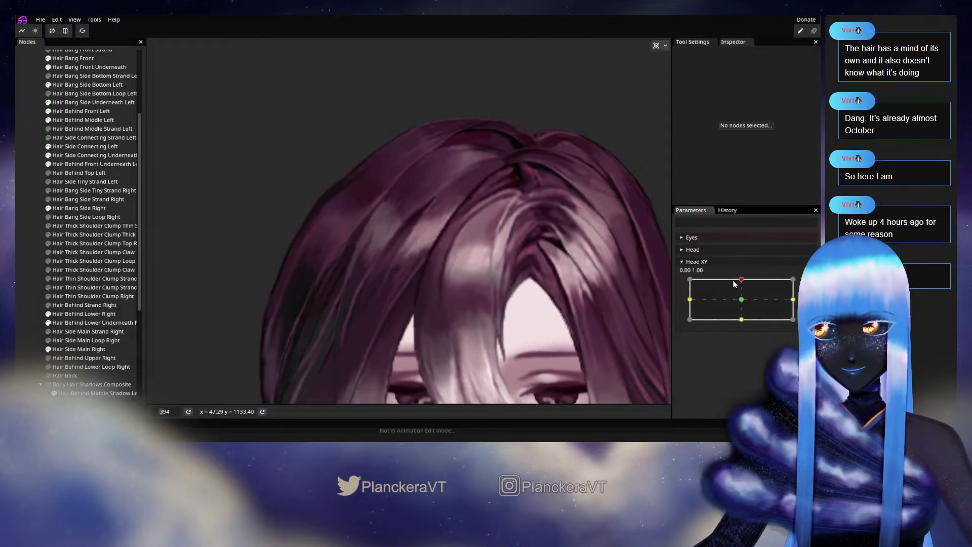
pyautogui.click(742, 279)
pyautogui.moveTo(743, 281)
pyautogui.mouseDown()
pyautogui.moveTo(743, 299)
pyautogui.moveTo(742, 282)
pyautogui.mouseUp()
pyautogui.moveTo(742, 300); pyautogui.dragTo(742, 279)
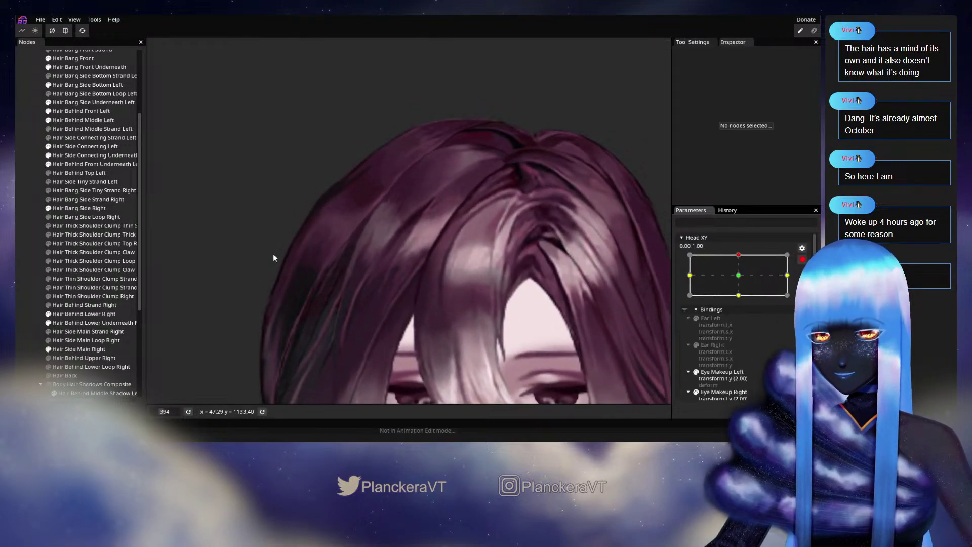
# - Adjust the Hair Bang Side Right interior vertices just below the central highlight
pyautogui.click(65, 208)
pyautogui.scroll(5, 416, 257)
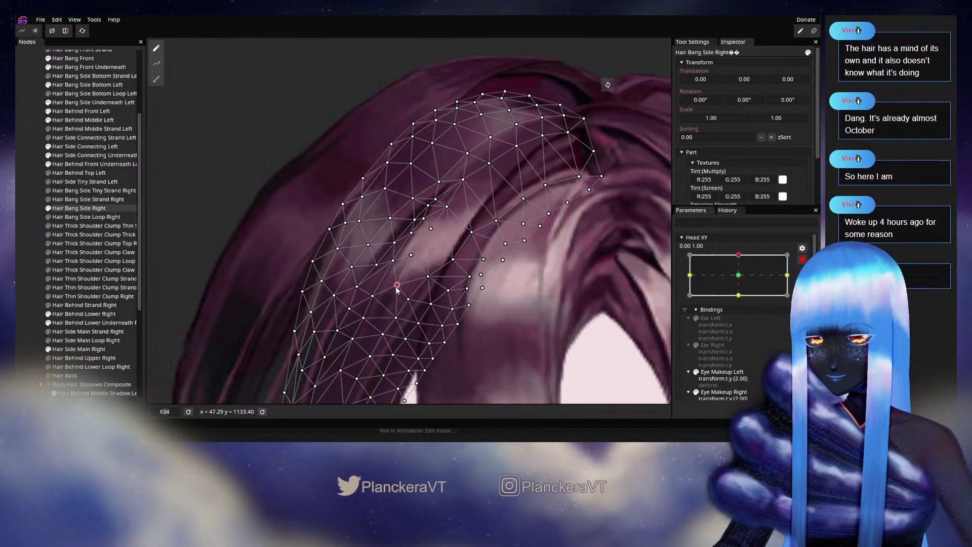
pyautogui.click(516, 304)
# - Preview the hair and eyes from farther out with Head XY disarmed near fully up, and re-arm it at 0.00, 1.00
pyautogui.scroll(-4, 522, 307)
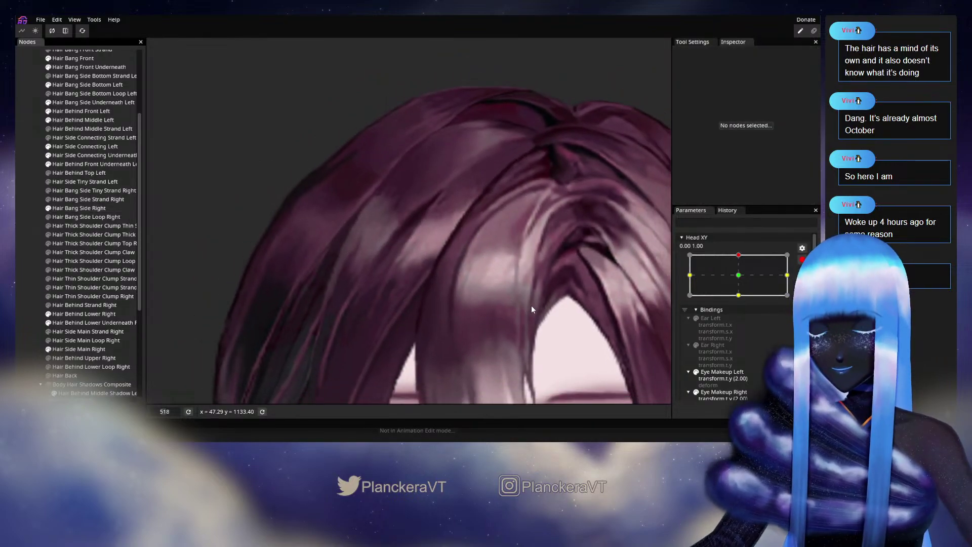
pyautogui.scroll(-2, 533, 311)
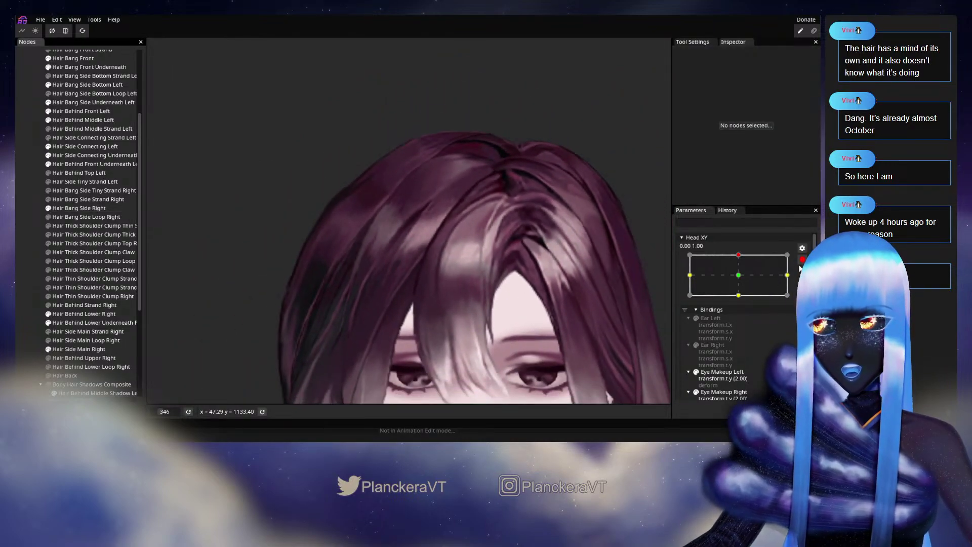
pyautogui.moveTo(743, 283)
pyautogui.mouseDown()
pyautogui.moveTo(740, 303)
pyautogui.moveTo(743, 279)
pyautogui.mouseUp()
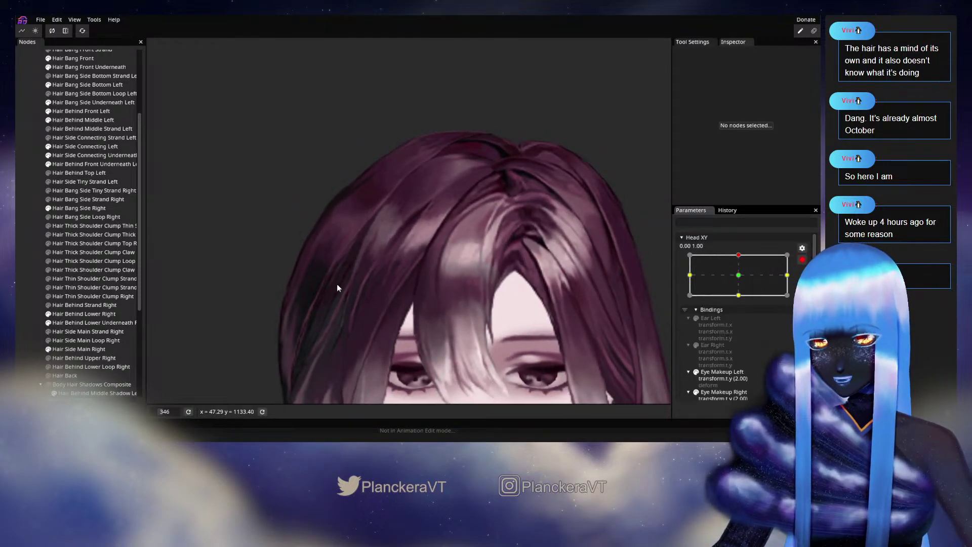
# - Refine the Hair Bang Side Right vertices between the highlight's lower end and the dark strand gap
pyautogui.scroll(5, 339, 284)
pyautogui.click(87, 208)
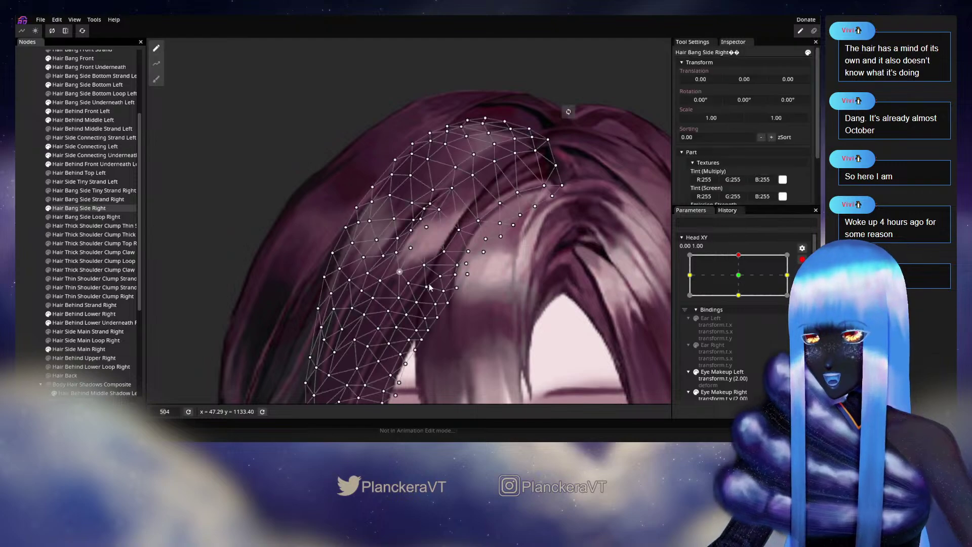
pyautogui.scroll(2, 401, 300)
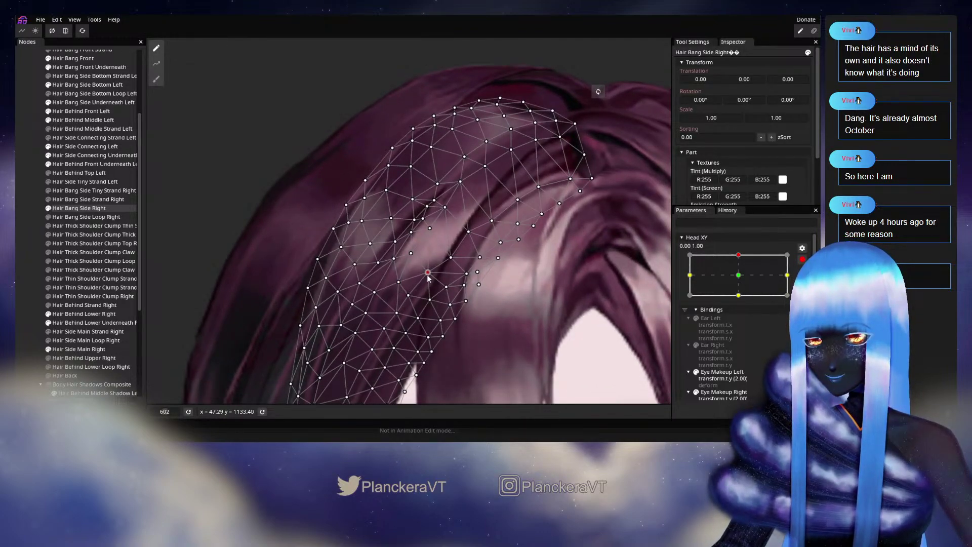
pyautogui.click(536, 271)
# - Preview the hair with Head XY disarmed between partly and fully up, and re-arm it at 0.00, 1.00
pyautogui.scroll(-3, 536, 272)
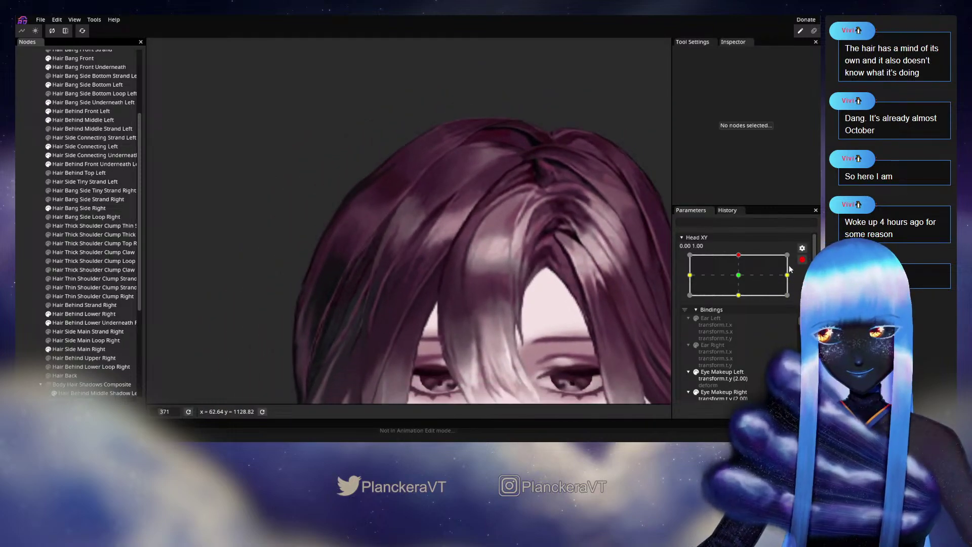
pyautogui.moveTo(741, 280)
pyautogui.mouseDown()
pyautogui.moveTo(743, 307)
pyautogui.moveTo(741, 277)
pyautogui.mouseUp()
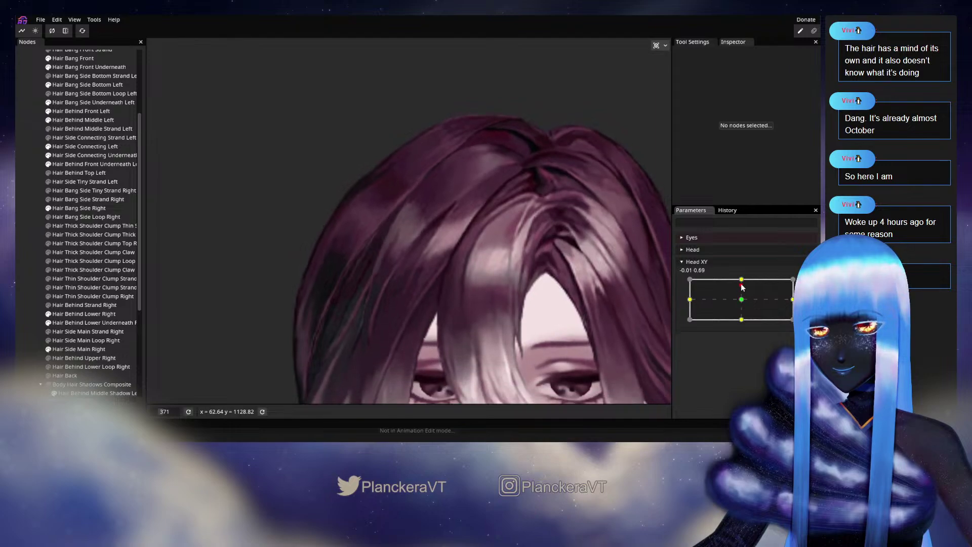
pyautogui.click(808, 283)
# - Fine-tune the Hair Bang Side Right vertices on the dark strand gap beside the highlight's lower end
pyautogui.scroll(1, 456, 274)
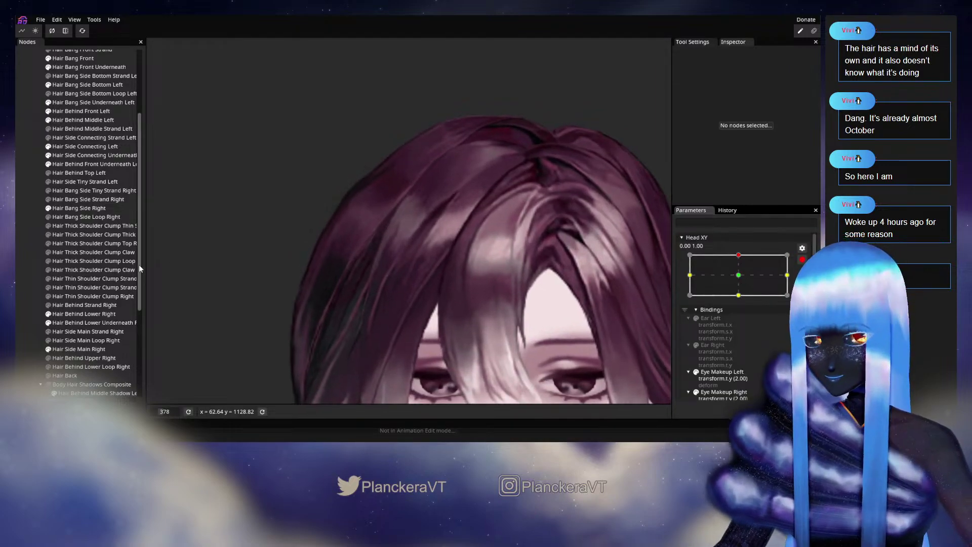
pyautogui.click(64, 208)
pyautogui.scroll(5, 491, 281)
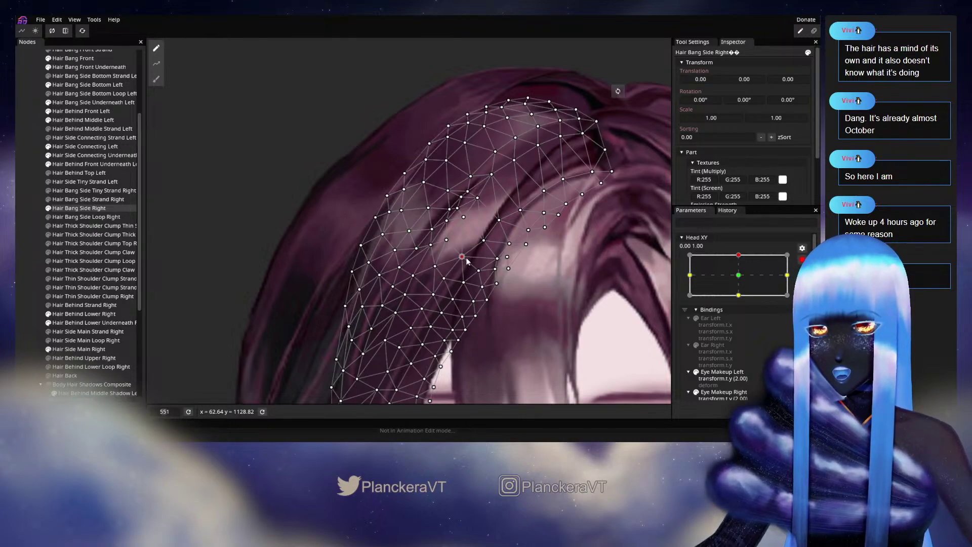
pyautogui.scroll(-1, 554, 286)
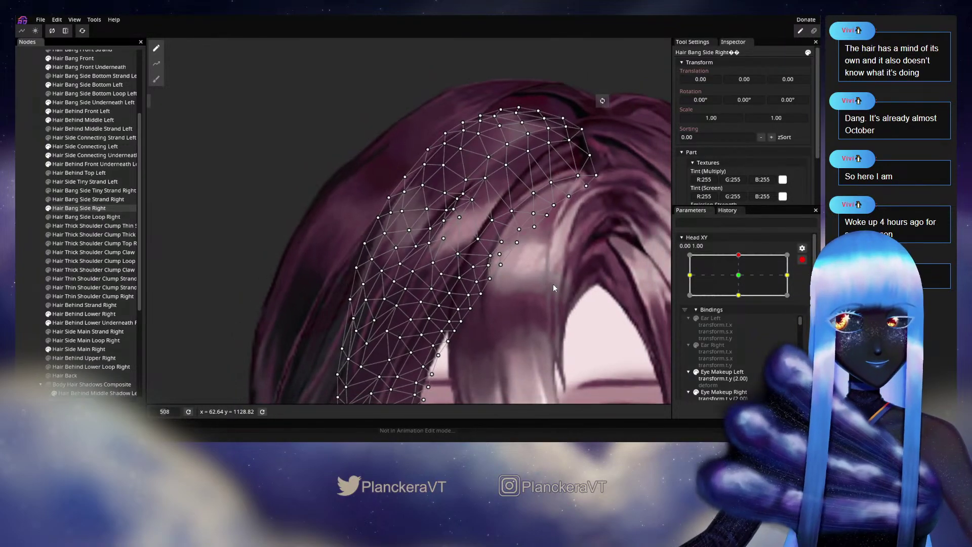
pyautogui.click(26, 264)
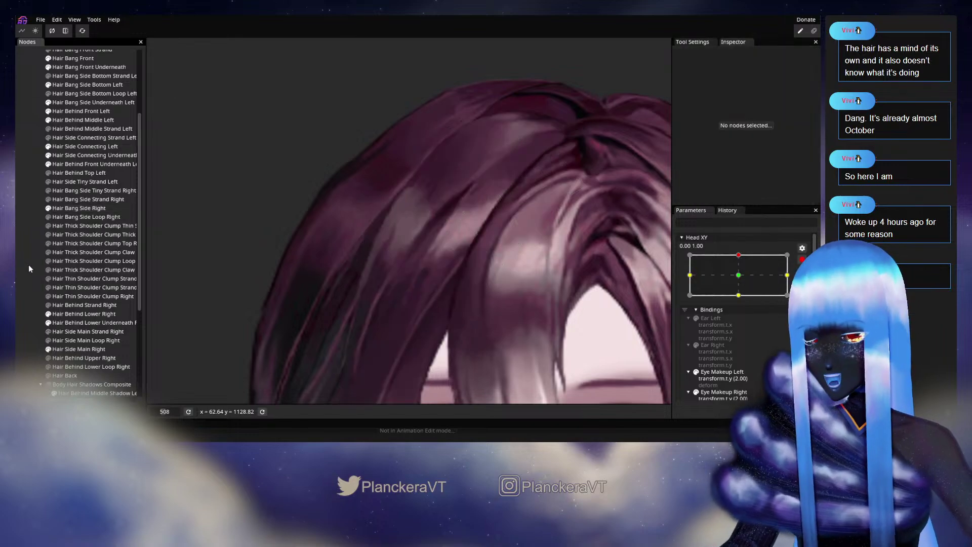
# - Check the reshaped bang from farther out with Head XY disarmed near fully up, and re-arm it at 0.00, 1.00
pyautogui.scroll(-3, 540, 290)
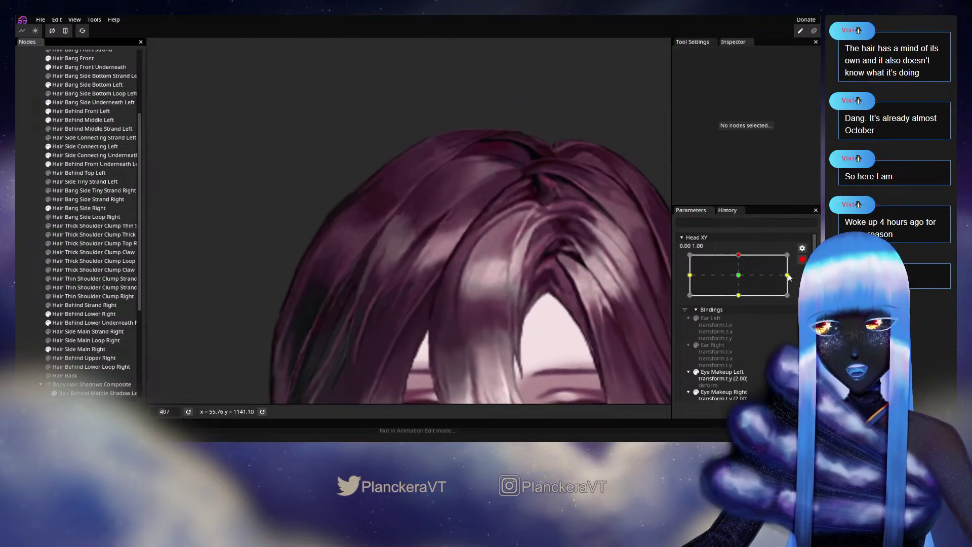
pyautogui.click(803, 259)
pyautogui.moveTo(742, 282)
pyautogui.mouseDown()
pyautogui.moveTo(745, 302)
pyautogui.moveTo(741, 279)
pyautogui.mouseUp()
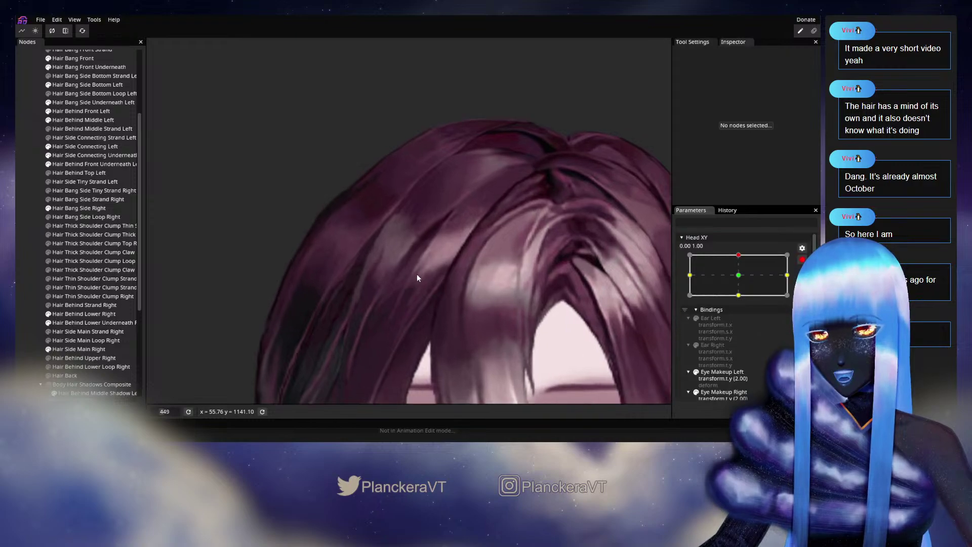
# - Touch up the Hair Bang Side Right vertices at the lower edge of the central highlight
pyautogui.click(71, 208)
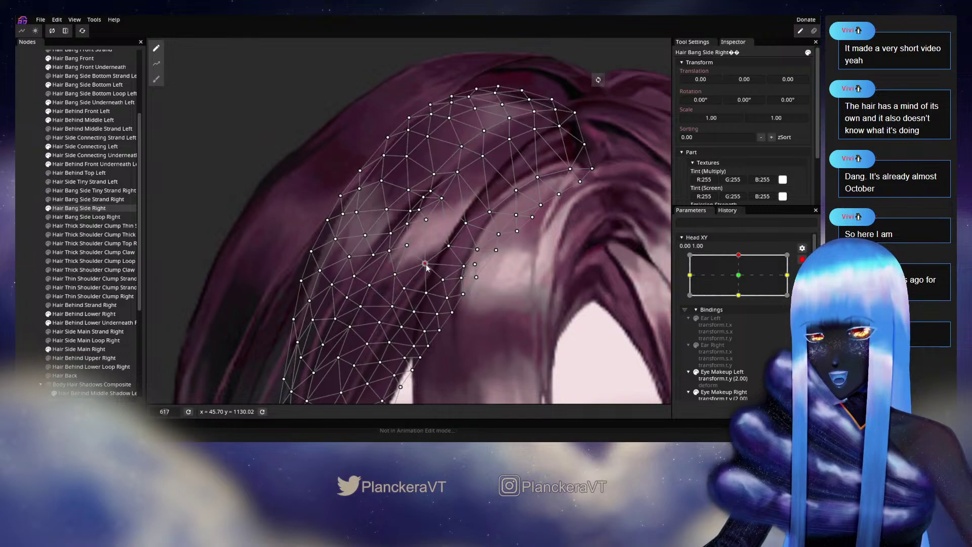
pyautogui.click(350, 284)
pyautogui.scroll(-5, 351, 284)
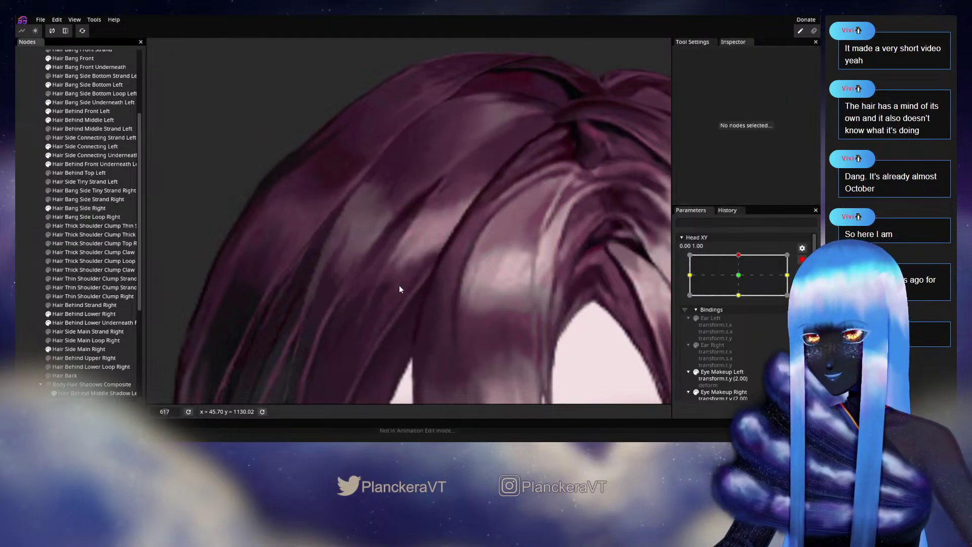
# - Check the bang from farther out with Head XY disarmed near fully up, and re-arm it at 0.00, 1.00
pyautogui.scroll(-1, 540, 271)
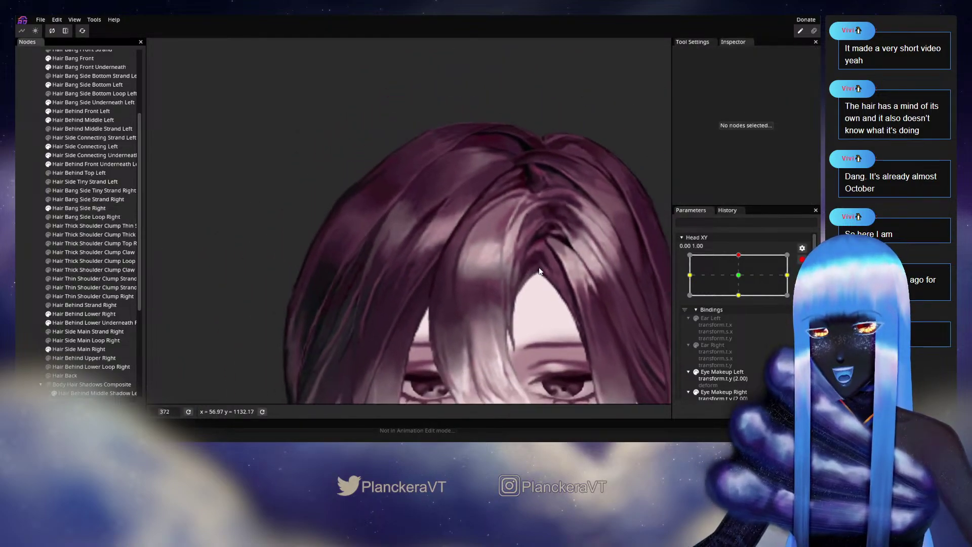
pyautogui.click(802, 260)
pyautogui.moveTo(743, 282)
pyautogui.mouseDown()
pyautogui.moveTo(741, 302)
pyautogui.moveTo(737, 279)
pyautogui.mouseUp()
pyautogui.scroll(5, 328, 265)
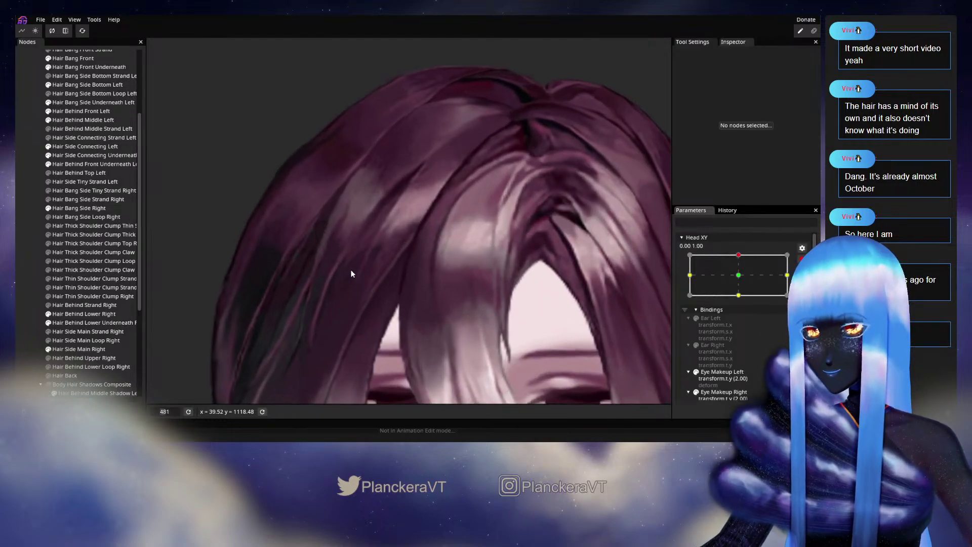
# - Adjust the Hair Bang Side Right vertices in the middle of the bang, just below the highlights
pyautogui.click(76, 209)
pyautogui.scroll(4, 372, 276)
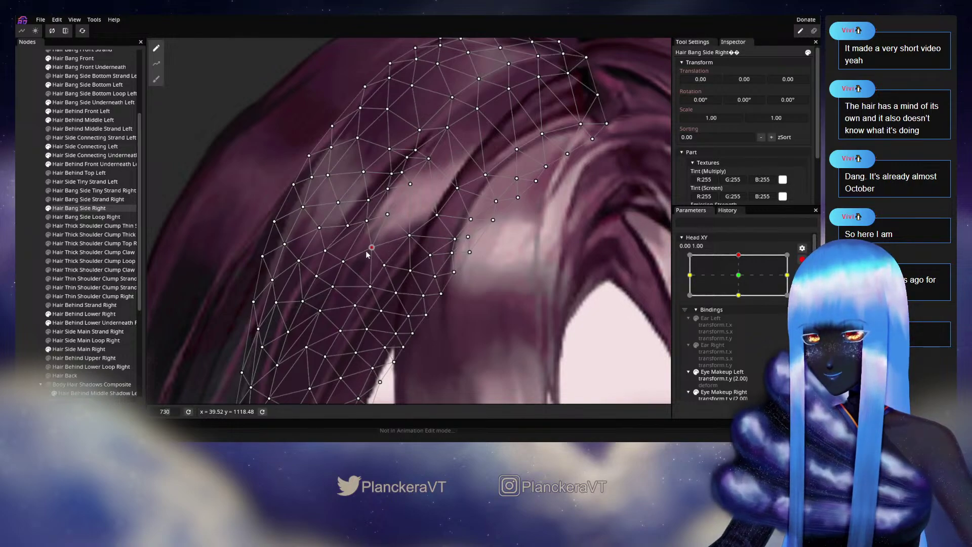
pyautogui.click(408, 281)
pyautogui.scroll(-5, 500, 287)
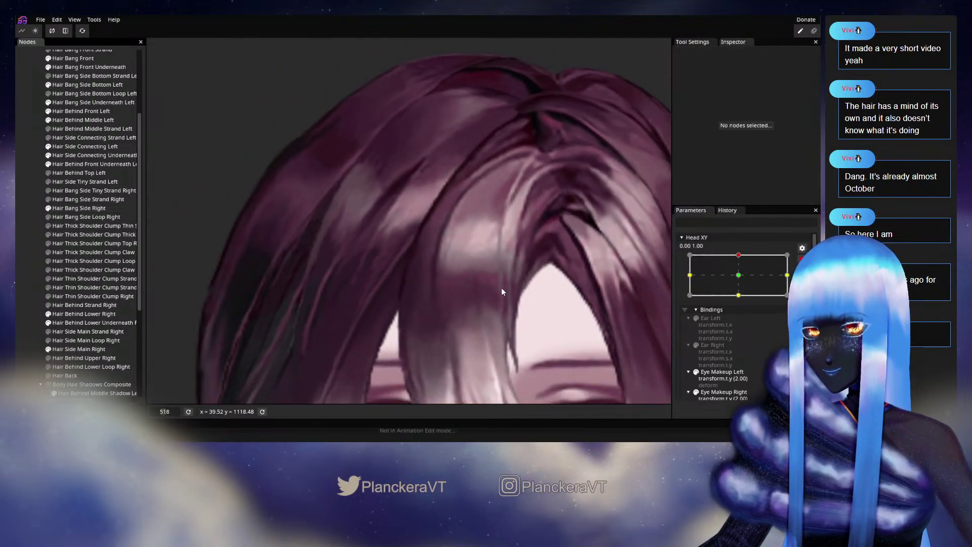
# - Recheck the upward Head XY pose and adjust the Hair Bang Side Right vertices on the lower strands near the bang's outer edge
pyautogui.scroll(-1, 501, 286)
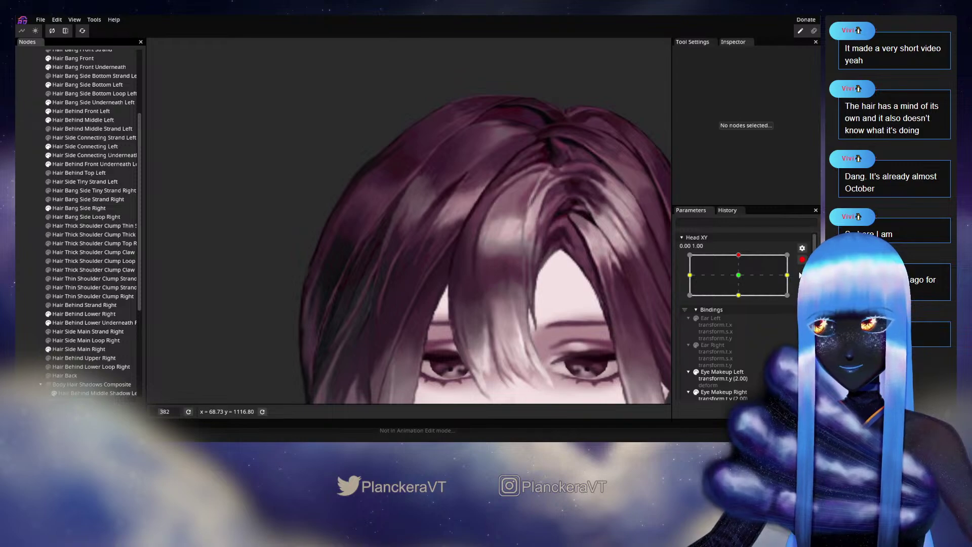
pyautogui.moveTo(742, 281)
pyautogui.mouseDown()
pyautogui.moveTo(744, 301)
pyautogui.moveTo(741, 279)
pyautogui.mouseUp()
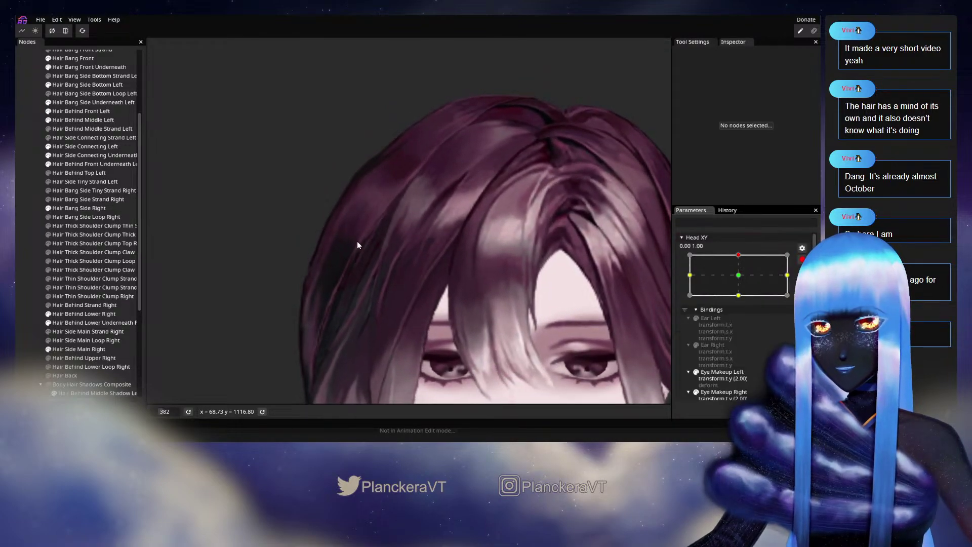
pyautogui.scroll(5, 393, 244)
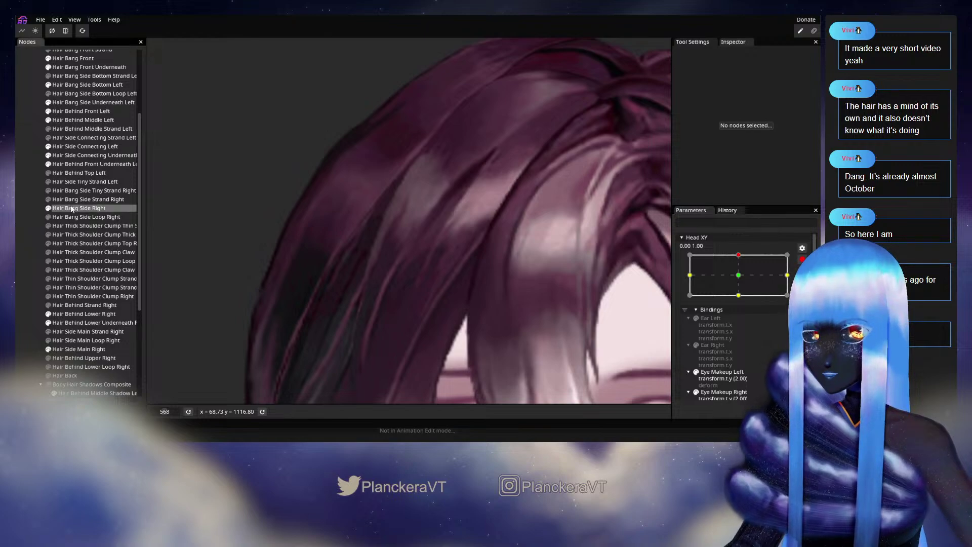
pyautogui.click(72, 209)
pyautogui.scroll(2, 384, 252)
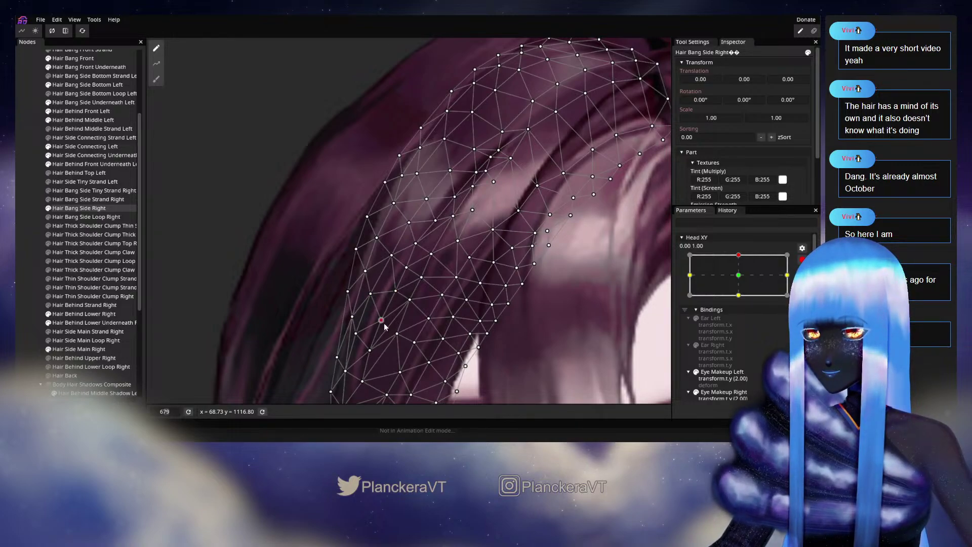
pyautogui.click(29, 268)
pyautogui.scroll(-4, 566, 302)
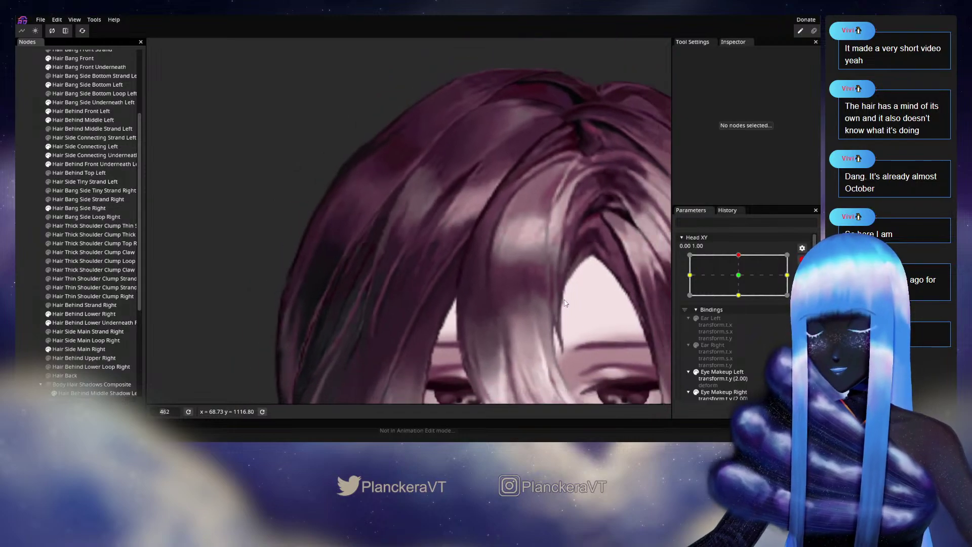
# - Preview the hair with Head XY disarmed between neutral and fully up, and re-arm it at 0.00, 1.00
pyautogui.scroll(-2, 565, 302)
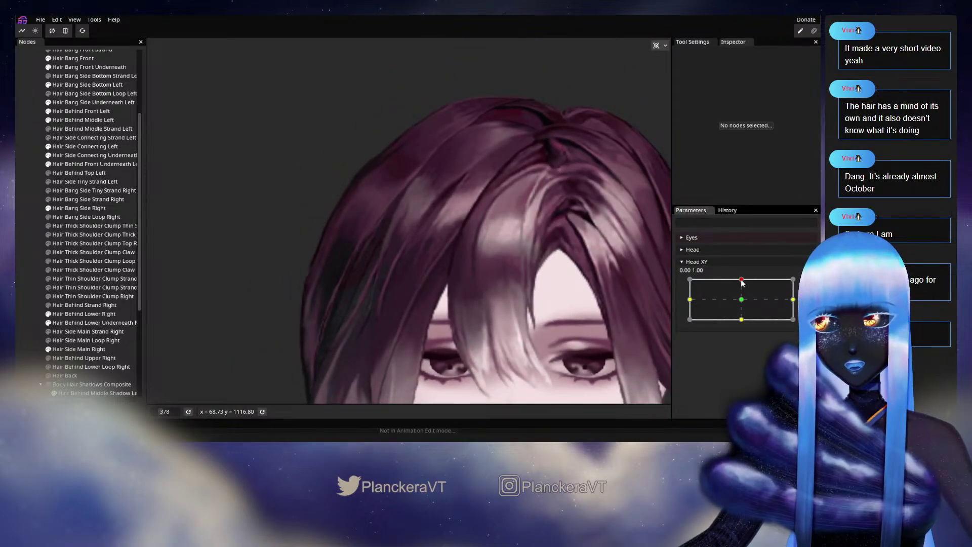
pyautogui.moveTo(742, 281); pyautogui.dragTo(743, 300)
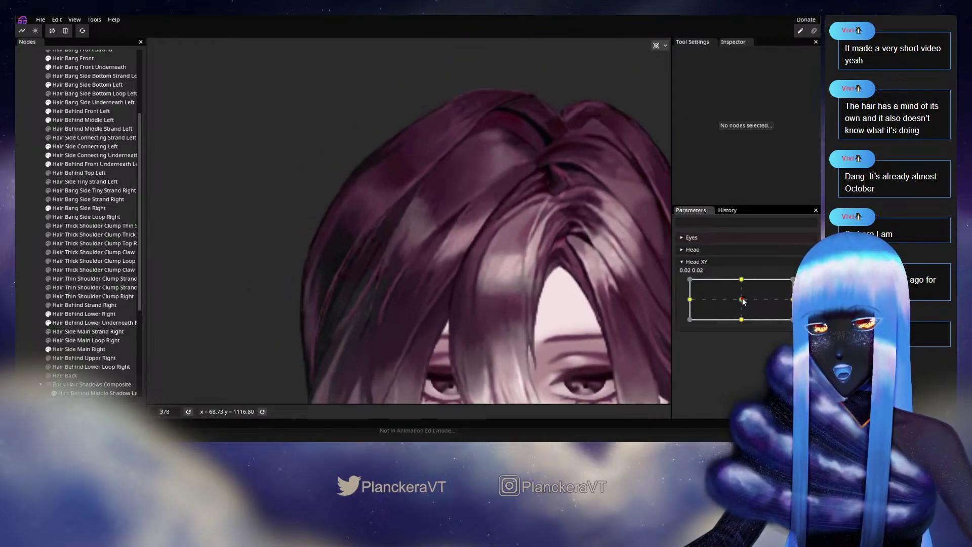
pyautogui.moveTo(742, 300); pyautogui.dragTo(756, 285)
pyautogui.scroll(5, 361, 239)
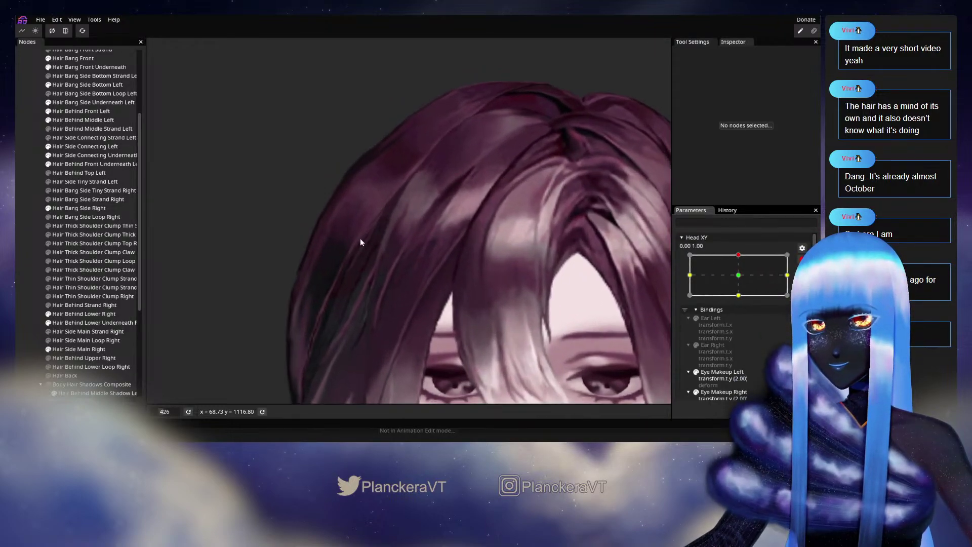
# - Adjust the Hair Bang Side Right vertices along the outer edge beside the dark strand gap
pyautogui.click(339, 248)
pyautogui.scroll(2, 393, 250)
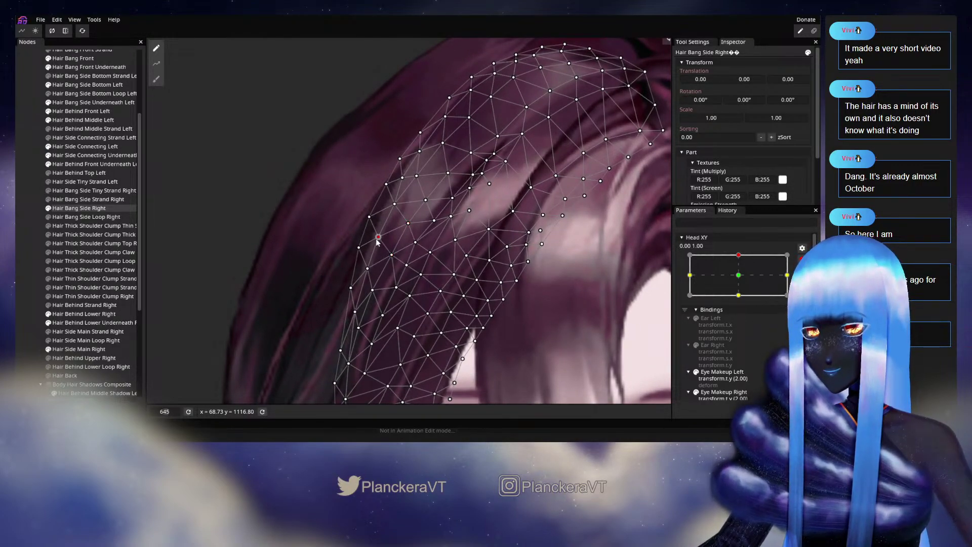
pyautogui.click(345, 243)
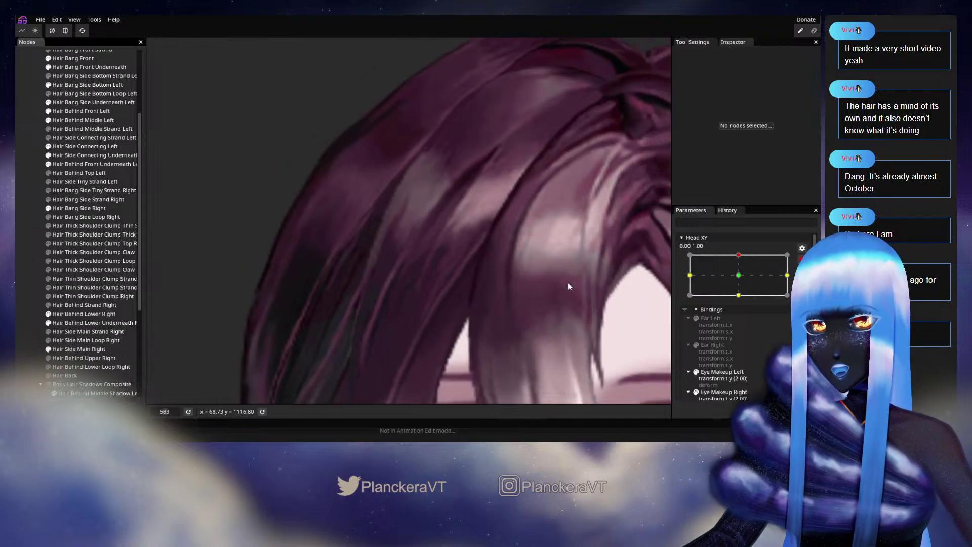
pyautogui.scroll(-5, 568, 281)
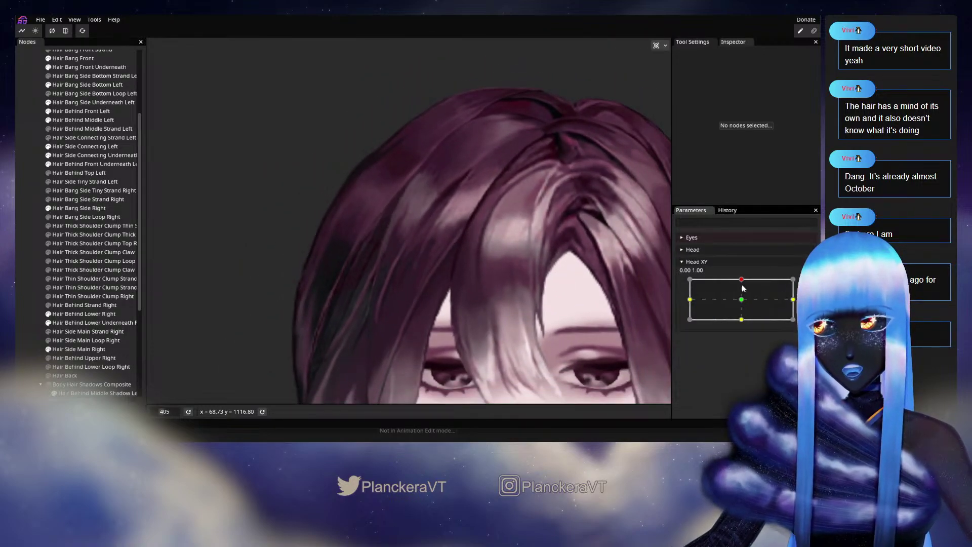
# - Recheck the upward Head XY pose and refine the Hair Bang Side Right vertices just inside the bang's outer edge
pyautogui.moveTo(743, 283)
pyautogui.mouseDown()
pyautogui.moveTo(745, 301)
pyautogui.moveTo(742, 280)
pyautogui.mouseUp()
pyautogui.scroll(3, 369, 266)
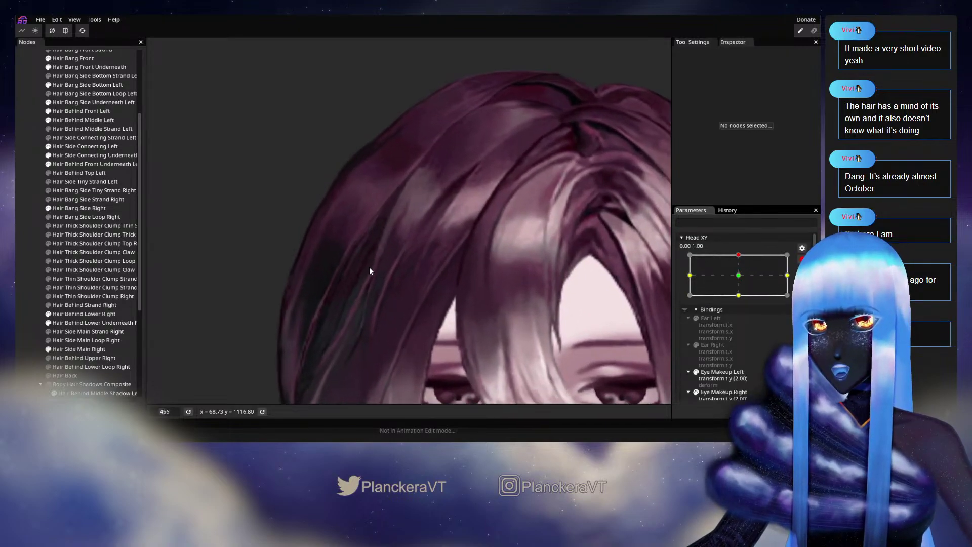
pyautogui.click(65, 209)
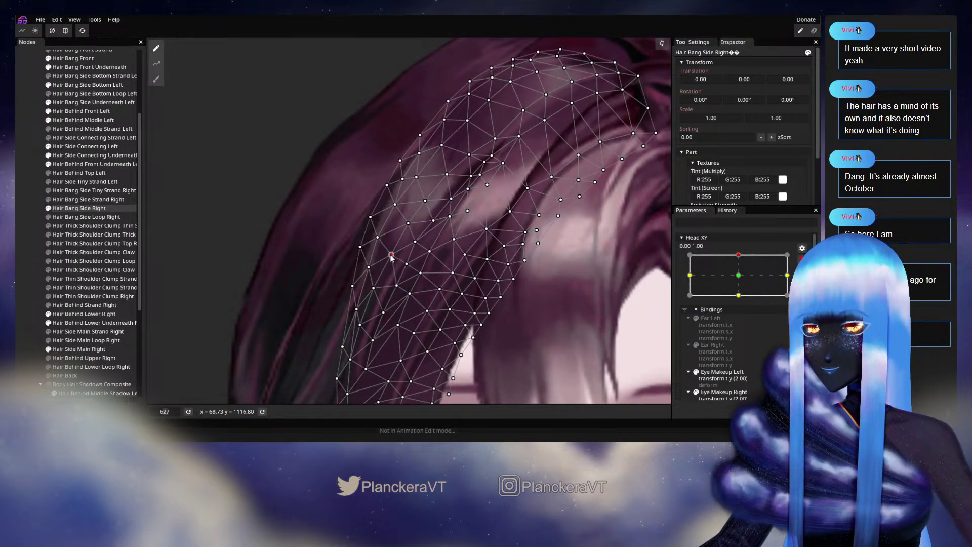
pyautogui.click(512, 274)
pyautogui.scroll(-5, 521, 275)
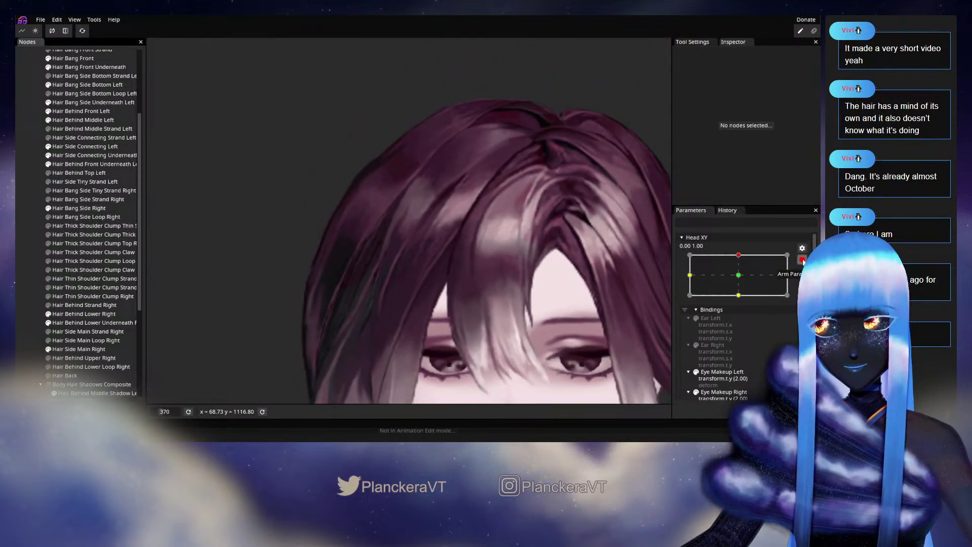
# - Preview the side hair and the parting at the crown while moving Head XY between partly and fully up
pyautogui.moveTo(743, 283)
pyautogui.mouseDown()
pyautogui.moveTo(743, 302)
pyautogui.moveTo(742, 279)
pyautogui.mouseUp()
pyautogui.scroll(3, 569, 250)
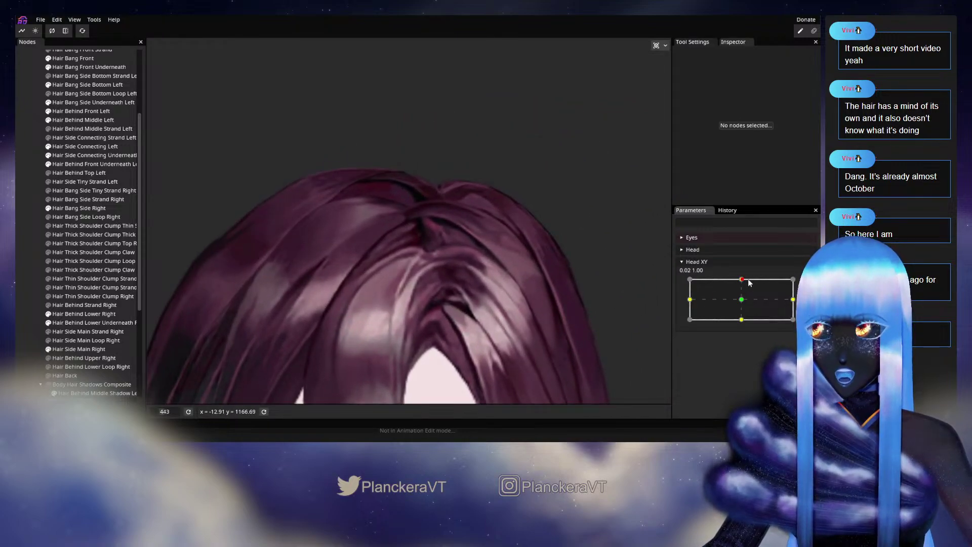
pyautogui.moveTo(743, 281); pyautogui.dragTo(743, 289)
pyautogui.moveTo(742, 299); pyautogui.dragTo(741, 279)
pyautogui.scroll(5, 486, 283)
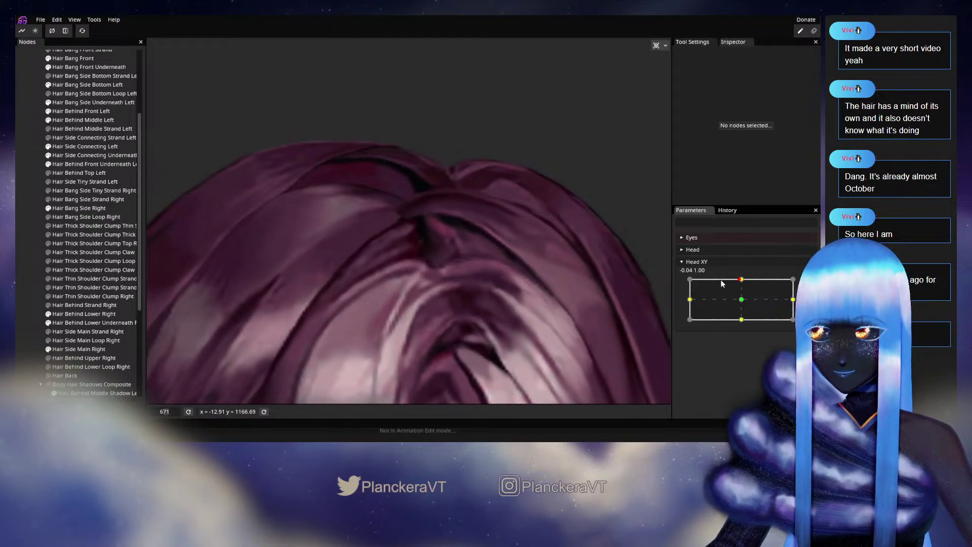
pyautogui.click(744, 284)
# - Examine how the Hair Behind Front Underneath Left mesh moves between slightly and fully up on Head XY
pyautogui.scroll(3, 76, 243)
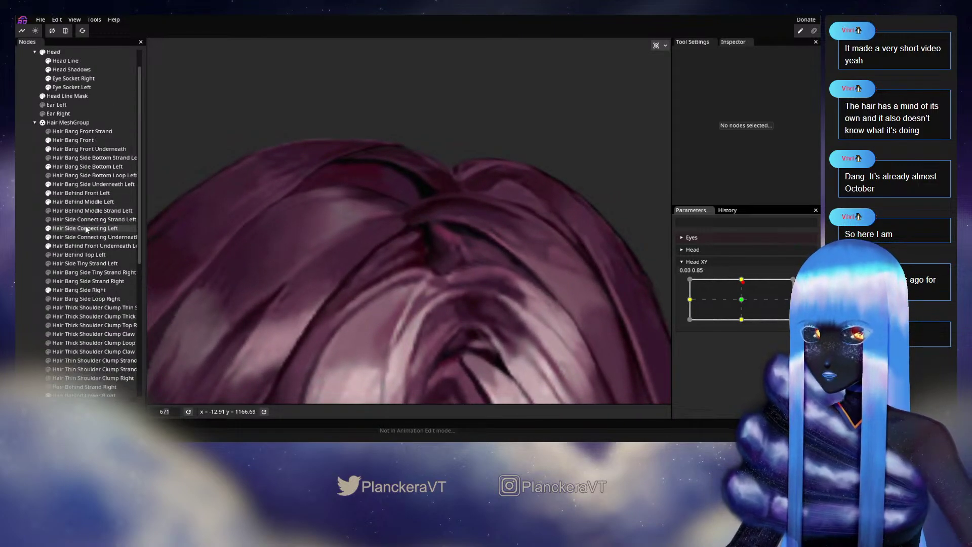
pyautogui.click(75, 247)
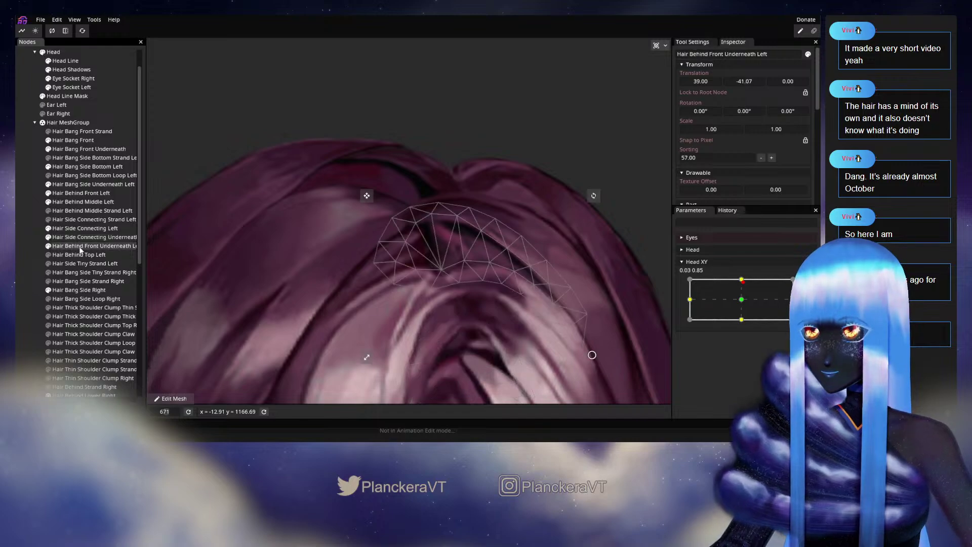
pyautogui.click(740, 299)
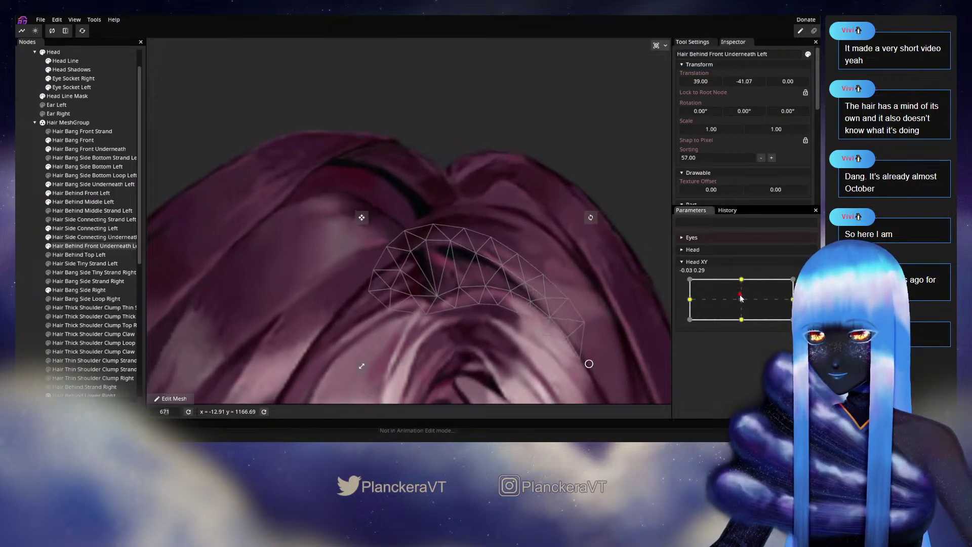
pyautogui.moveTo(740, 298); pyautogui.dragTo(738, 278)
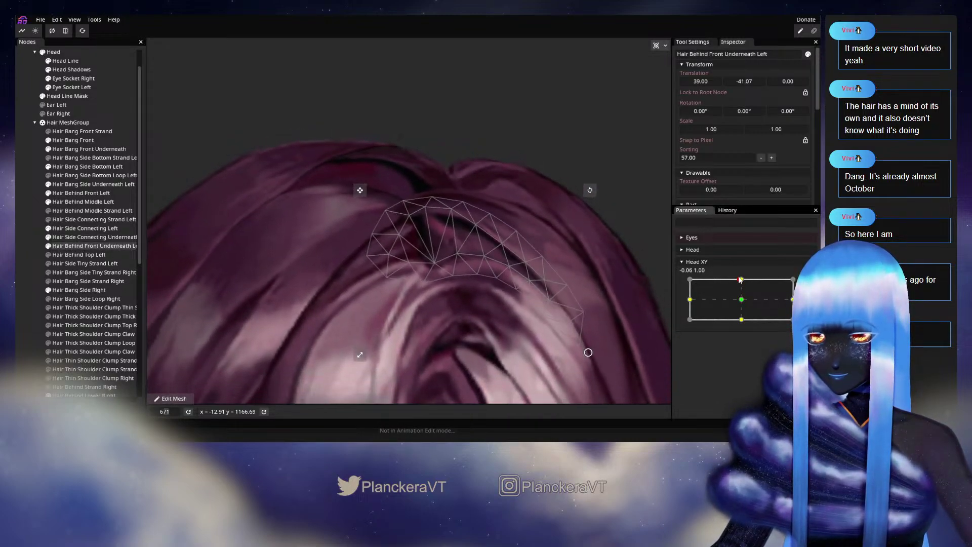
pyautogui.click(26, 279)
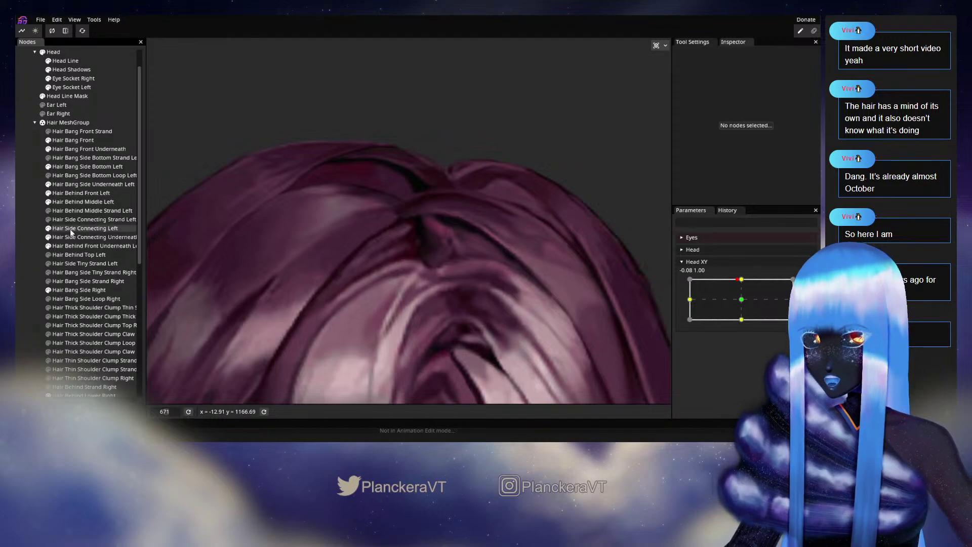
# - Arm Head XY at 0.00, 1.00 and reshape the lower-edge vertices of Hair Behind Front Underneath Left near the parting
pyautogui.click(85, 244)
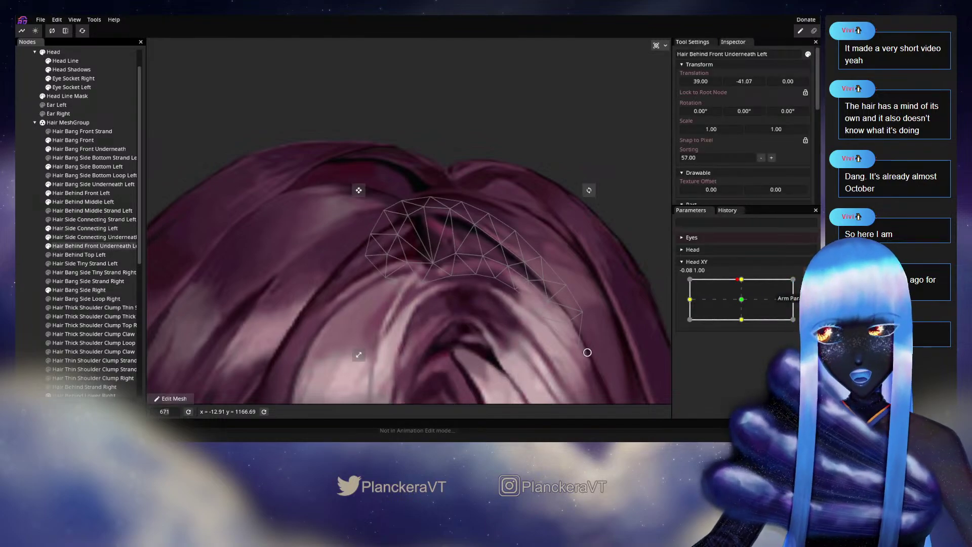
pyautogui.click(802, 283)
pyautogui.moveTo(463, 259); pyautogui.dragTo(458, 279)
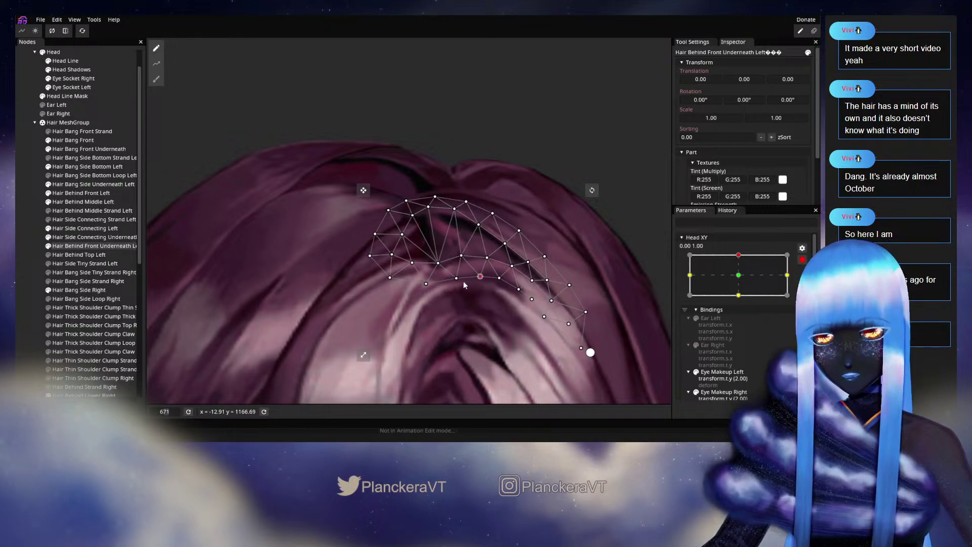
pyautogui.click(528, 313)
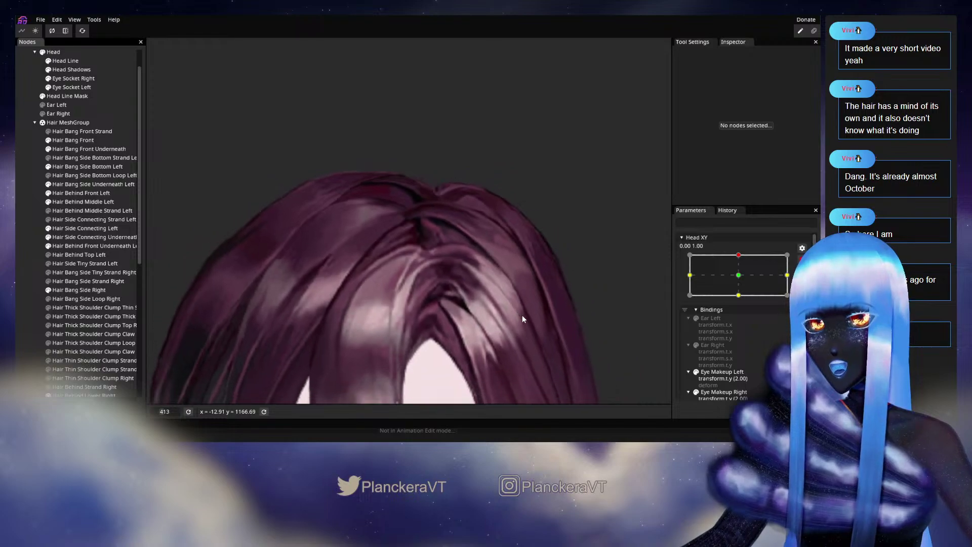
pyautogui.scroll(-5, 527, 315)
# - Preview the whole top of the hair with Head XY disarmed between fully up and neutral, and re-arm it at 0.00, 1.00
pyautogui.moveTo(438, 258); pyautogui.dragTo(441, 218)
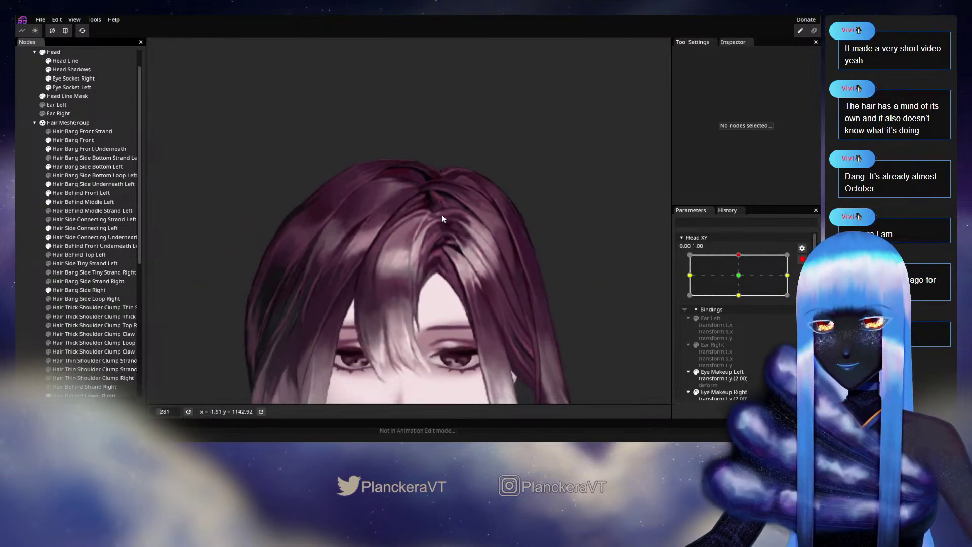
pyautogui.click(803, 260)
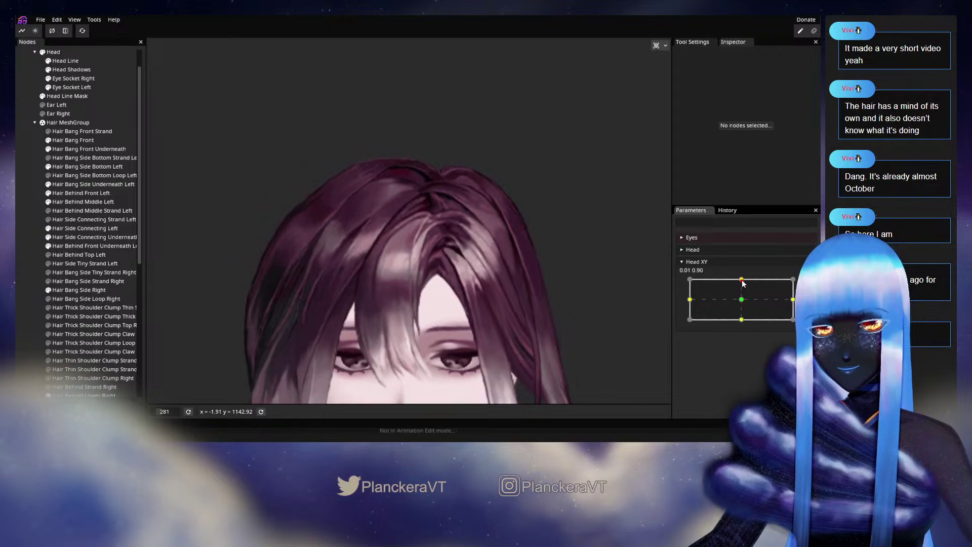
pyautogui.moveTo(742, 278); pyautogui.dragTo(745, 300)
pyautogui.scroll(-1, 745, 304)
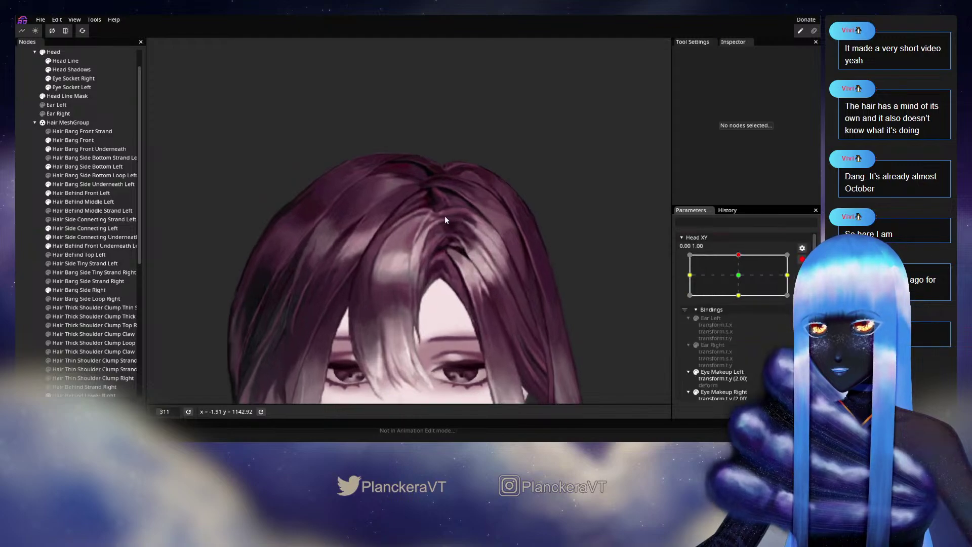
# - Adjust the inner-edge vertices of Hair Behind Front Left beside the parting for the upward Head XY pose
pyautogui.moveTo(488, 214); pyautogui.dragTo(426, 273)
pyautogui.scroll(2, 272, 279)
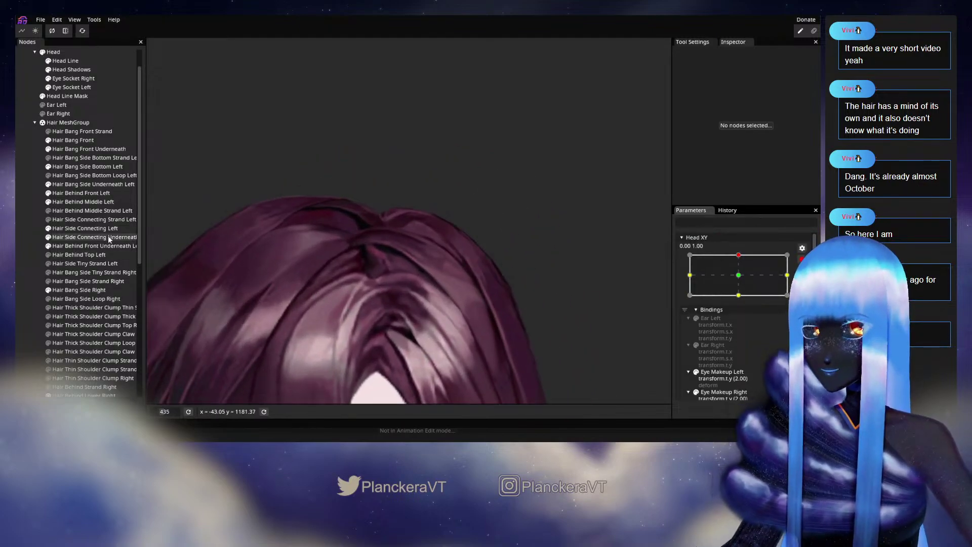
pyautogui.click(75, 197)
pyautogui.scroll(2, 385, 269)
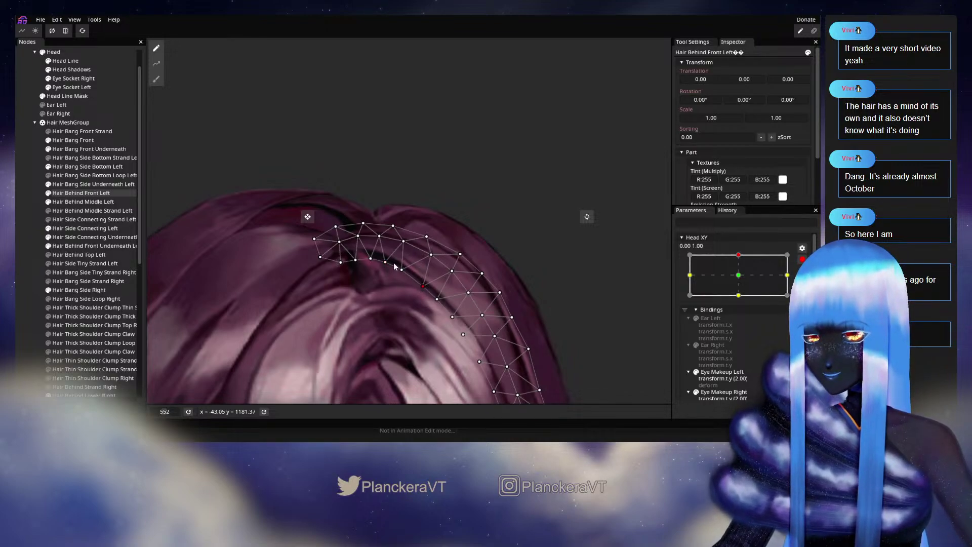
pyautogui.click(17, 263)
pyautogui.scroll(-3, 454, 293)
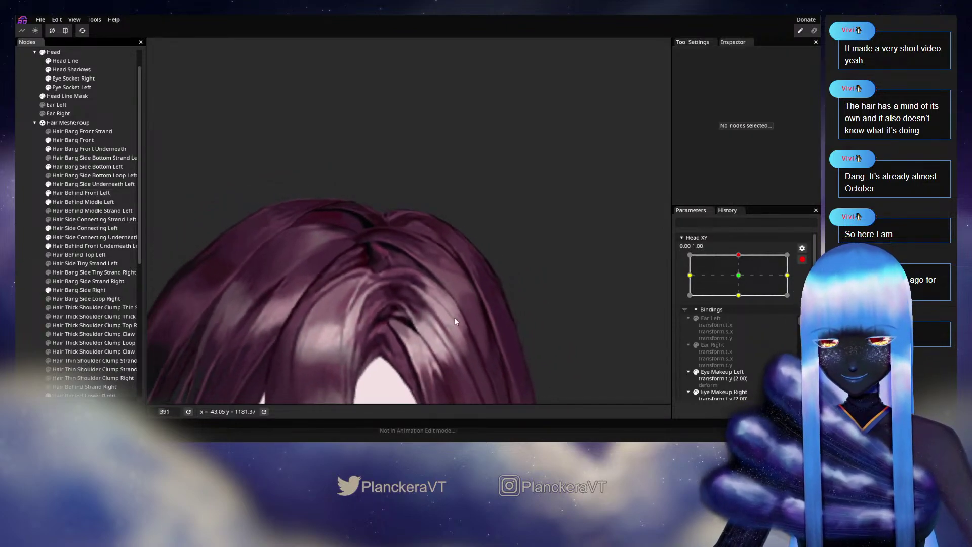
# - Disarm Head XY and preview the reshaped hair around the parting near the fully up position
pyautogui.click(691, 210)
pyautogui.moveTo(742, 279)
pyautogui.mouseDown()
pyautogui.moveTo(742, 302)
pyautogui.moveTo(745, 283)
pyautogui.mouseUp()
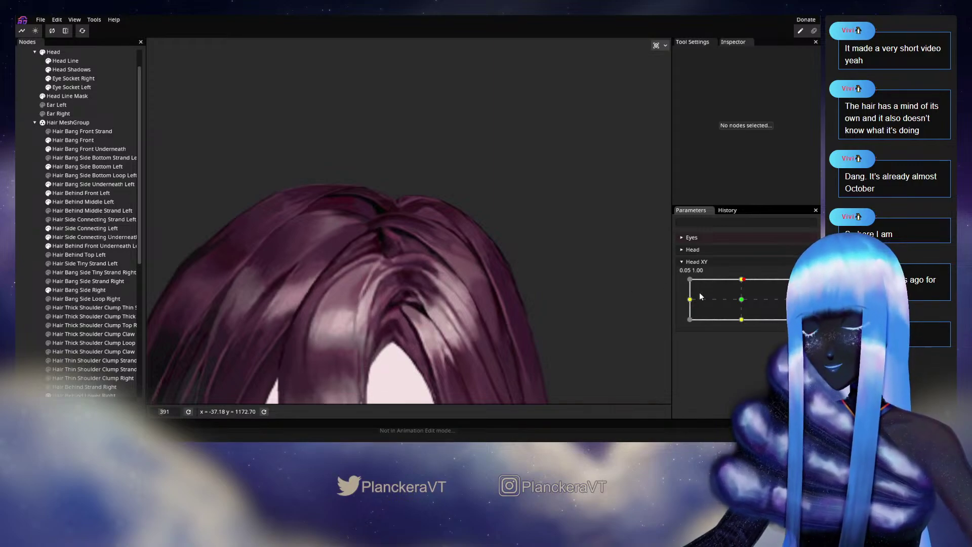
# - Arm Head XY at 0.00, 1.00 and nudge the inner-edge vertices along the arch of Hair Behind Front Left
pyautogui.moveTo(745, 280)
pyautogui.mouseDown()
pyautogui.moveTo(743, 303)
pyautogui.moveTo(742, 280)
pyautogui.mouseUp()
pyautogui.click(802, 271)
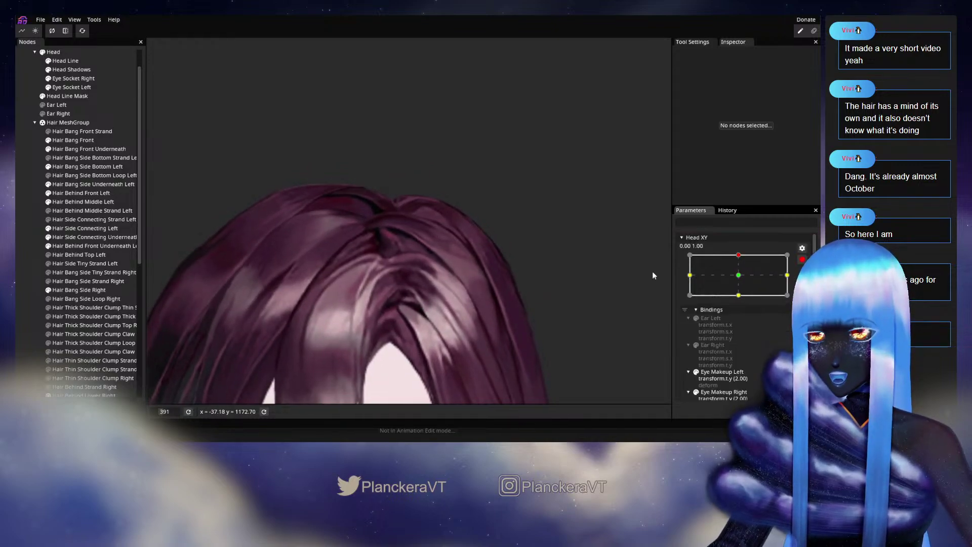
pyautogui.click(92, 194)
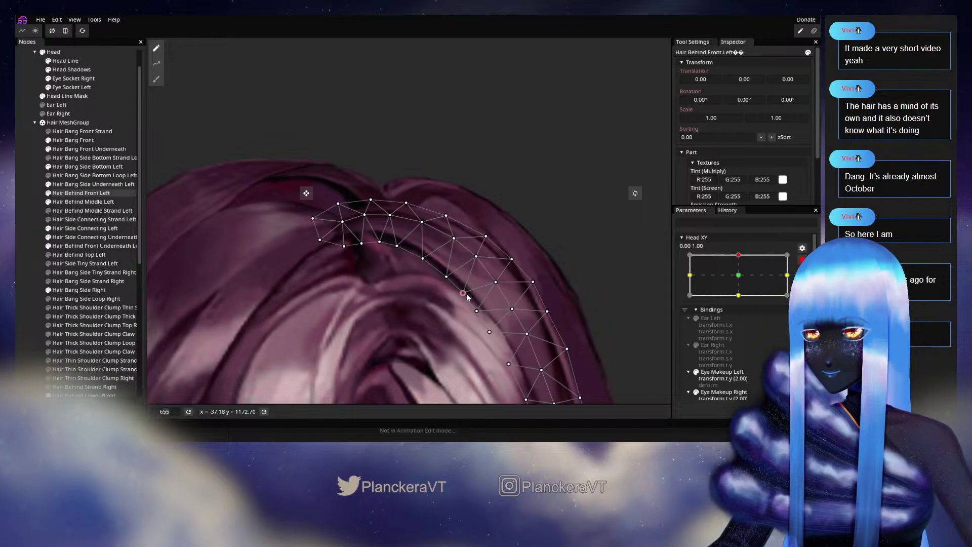
pyautogui.click(25, 244)
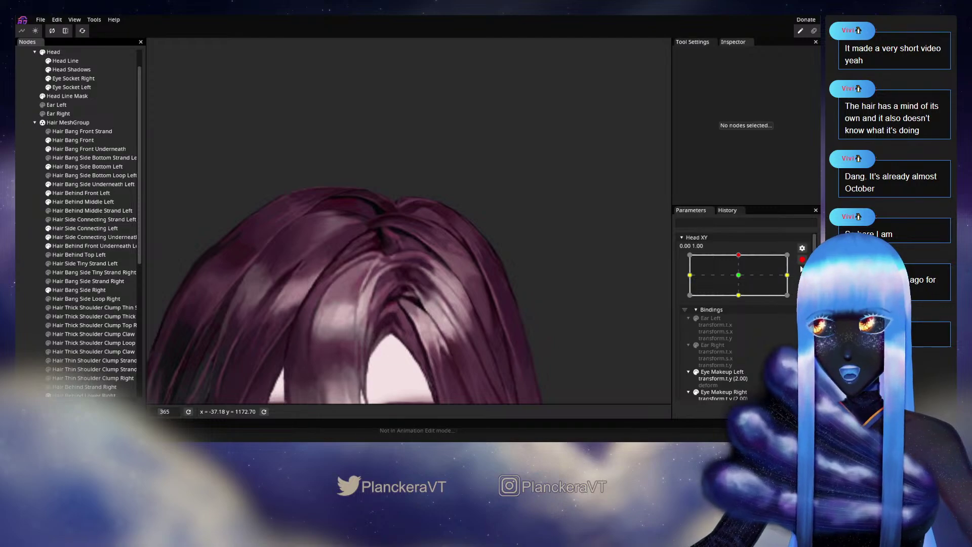
# - Preview Head XY disarmed near fully up, re-arm it at 0.00, 1.00, and adjust the lower inner-edge vertices of Hair Behind Front Left
pyautogui.click(802, 259)
pyautogui.moveTo(740, 285)
pyautogui.mouseDown()
pyautogui.moveTo(742, 302)
pyautogui.moveTo(741, 279)
pyautogui.mouseUp()
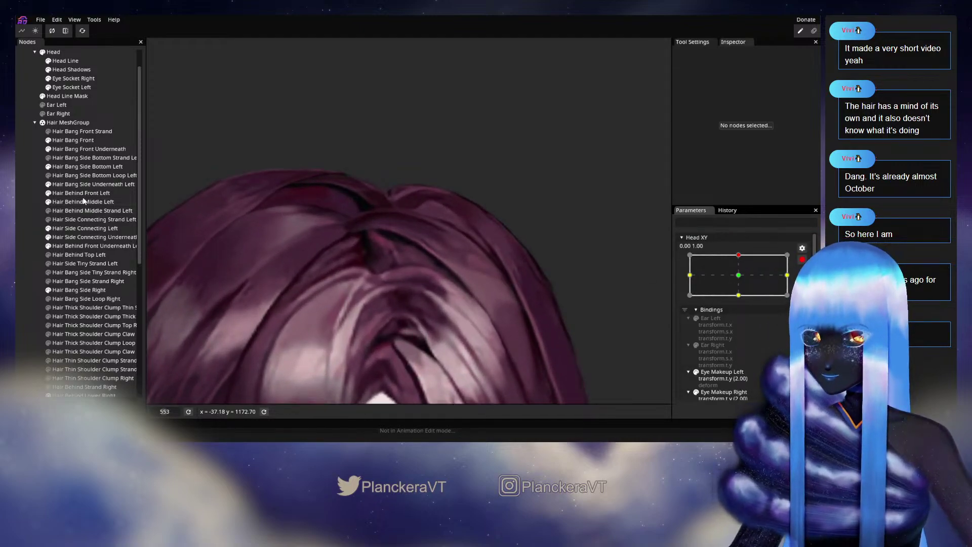
pyautogui.click(85, 193)
pyautogui.scroll(1, 401, 293)
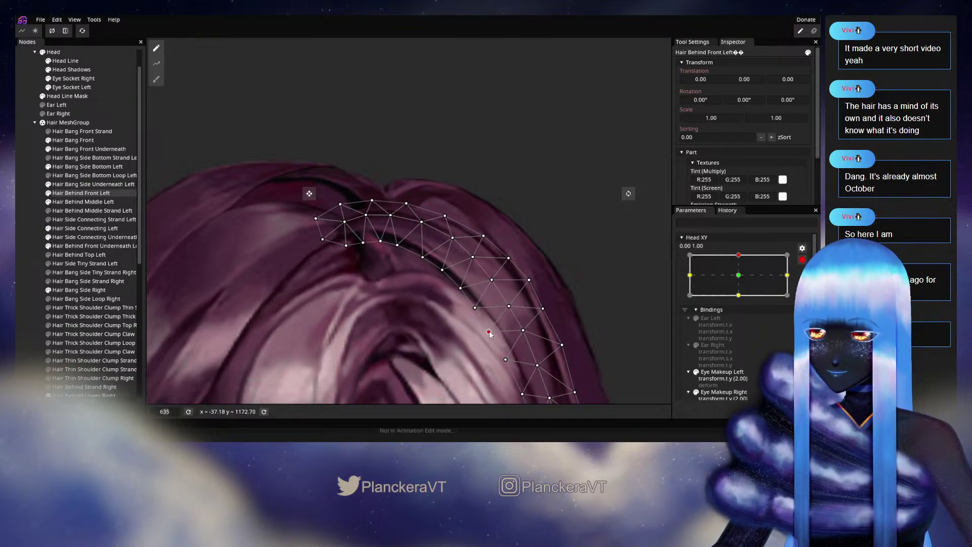
pyautogui.click(33, 244)
pyautogui.scroll(-2, 557, 324)
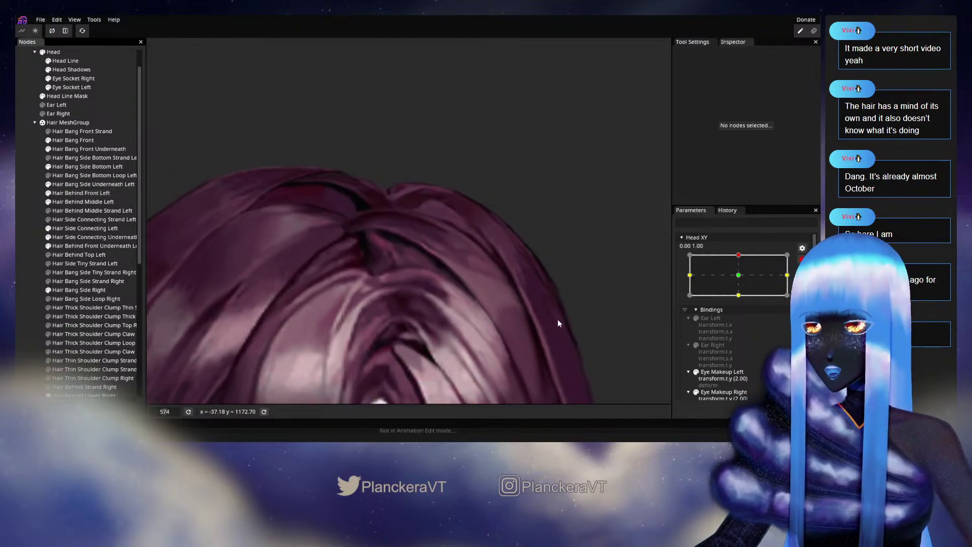
pyautogui.scroll(-3, 559, 323)
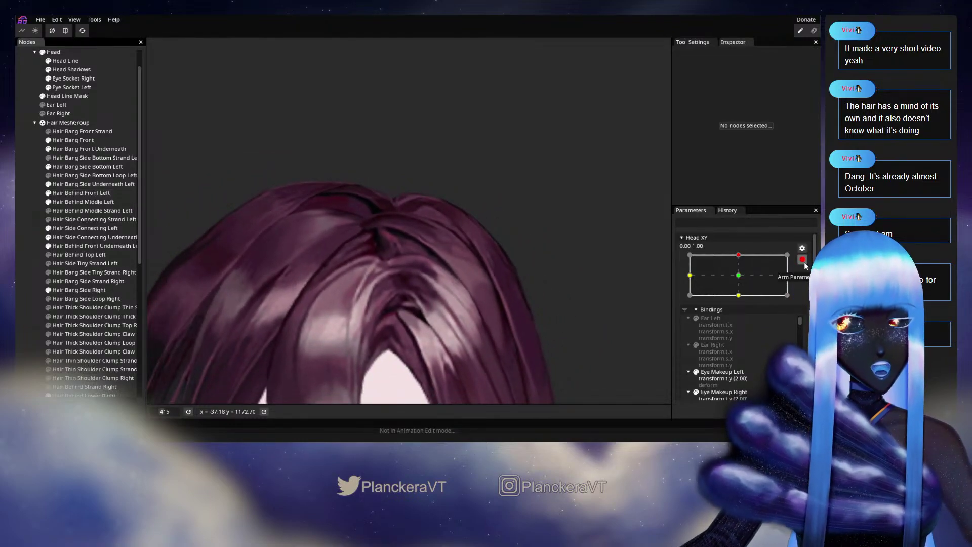
# - Disarm Head XY and preview the top of the hair from neutral to fully up
pyautogui.click(804, 261)
pyautogui.click(742, 300)
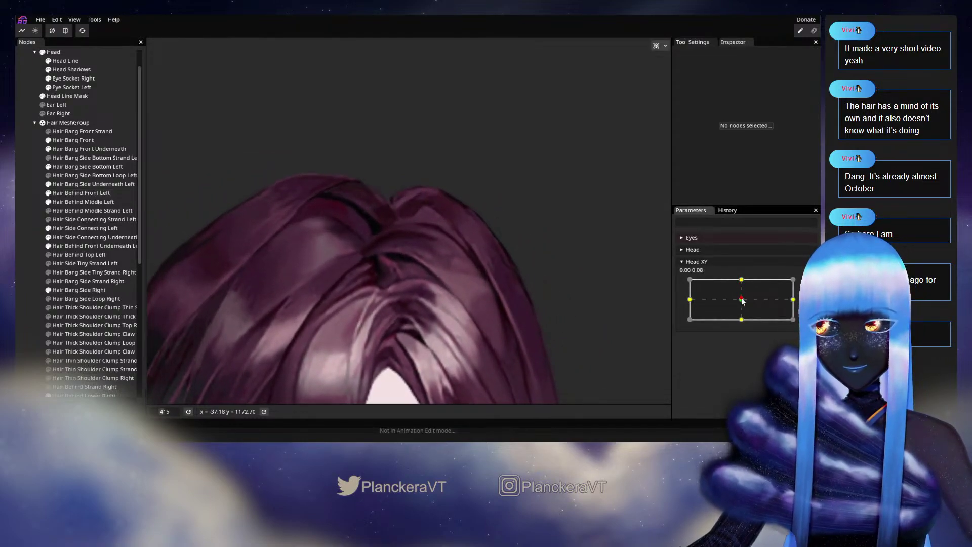
pyautogui.moveTo(743, 301); pyautogui.dragTo(745, 280)
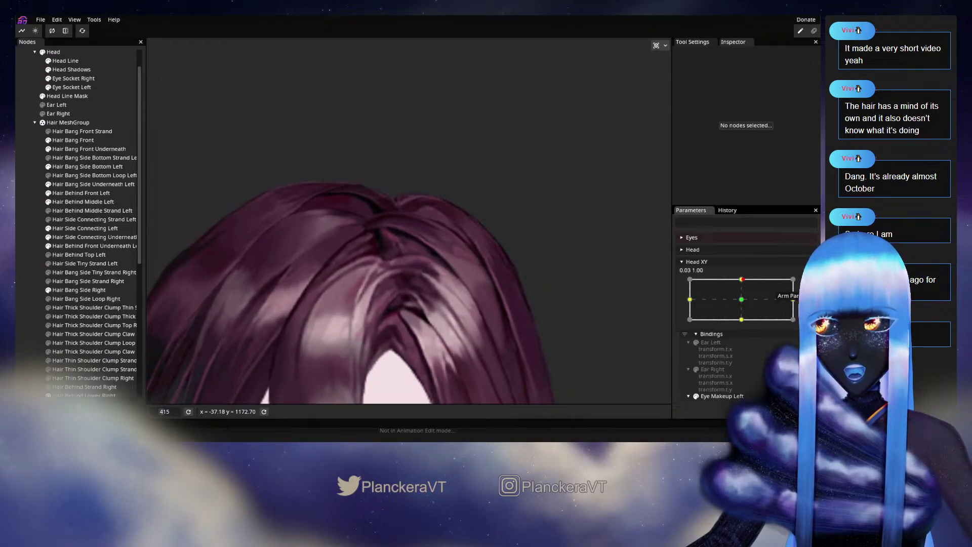
# - Re-arm Head XY at 0.00, 1.00 and pull the outer-edge vertex of Hair Behind Front Left slightly up and inward
pyautogui.scroll(5, 378, 278)
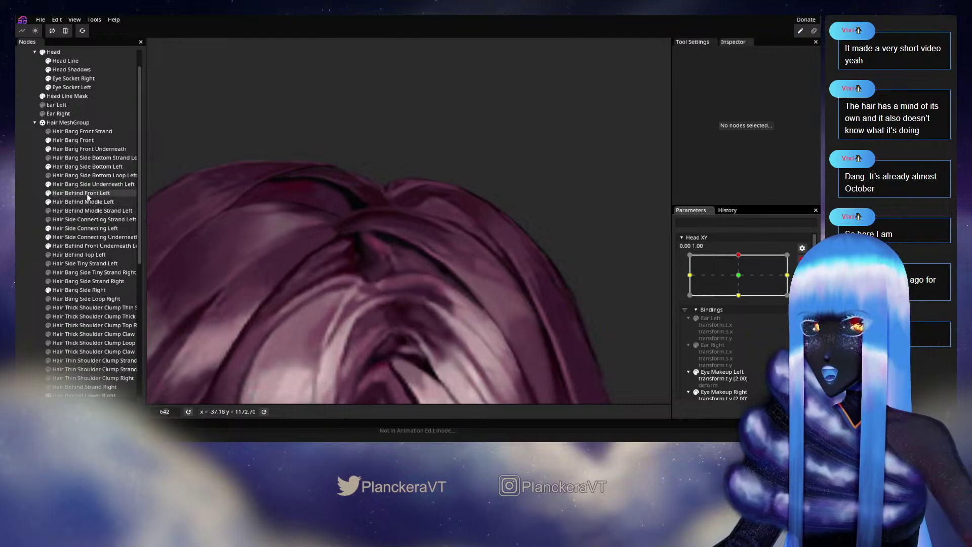
pyautogui.click(89, 197)
pyautogui.scroll(2, 432, 275)
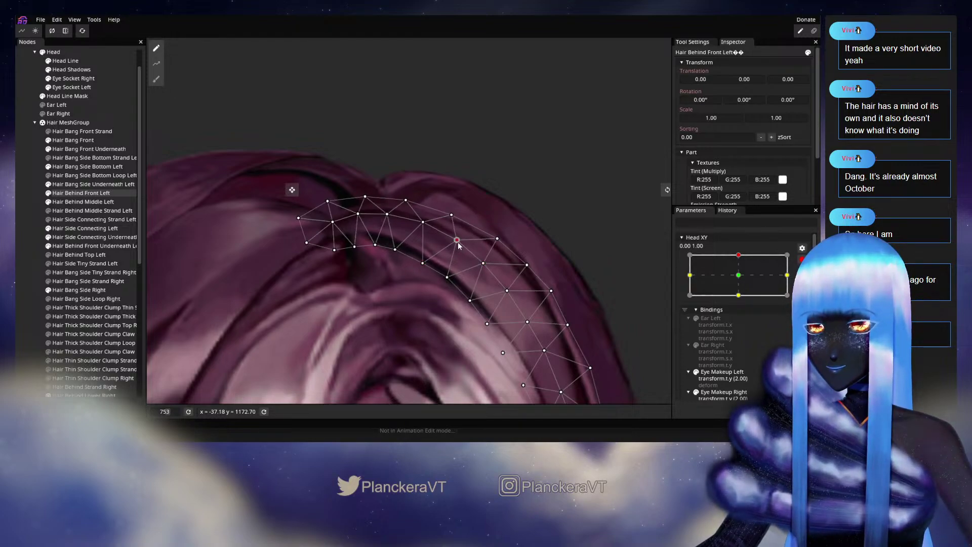
pyautogui.moveTo(496, 238); pyautogui.dragTo(494, 235)
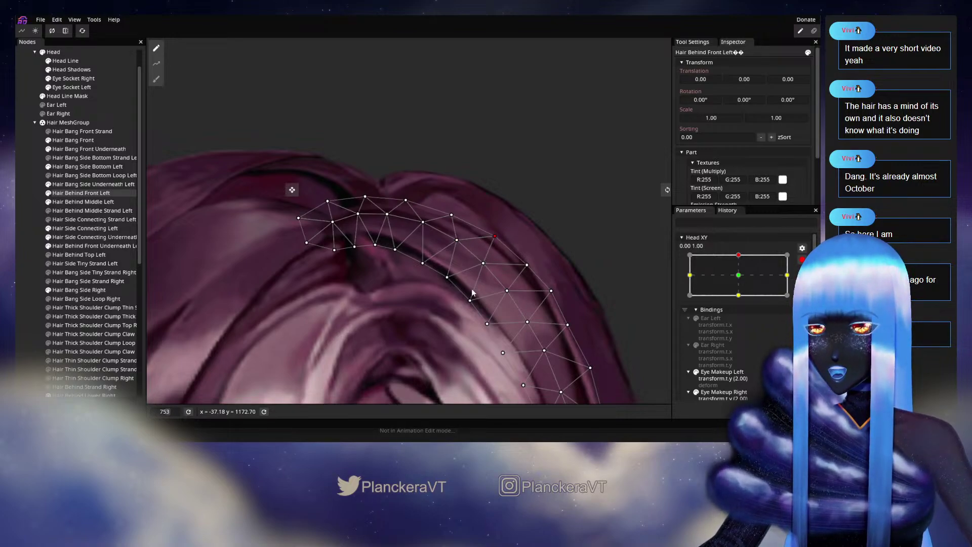
pyautogui.click(415, 297)
pyautogui.scroll(-4, 474, 292)
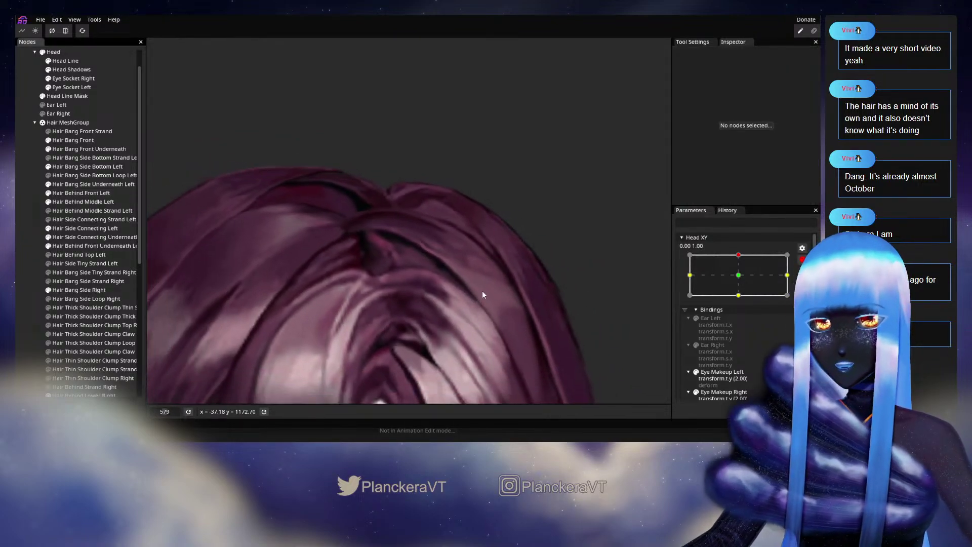
# - Preview the parting with Head XY disarmed slightly off the fully up position, and re-arm it at 0.00, 1.00
pyautogui.scroll(-4, 483, 294)
pyautogui.scroll(2, 802, 262)
pyautogui.moveTo(739, 282)
pyautogui.mouseDown()
pyautogui.moveTo(742, 300)
pyautogui.moveTo(739, 281)
pyautogui.mouseUp()
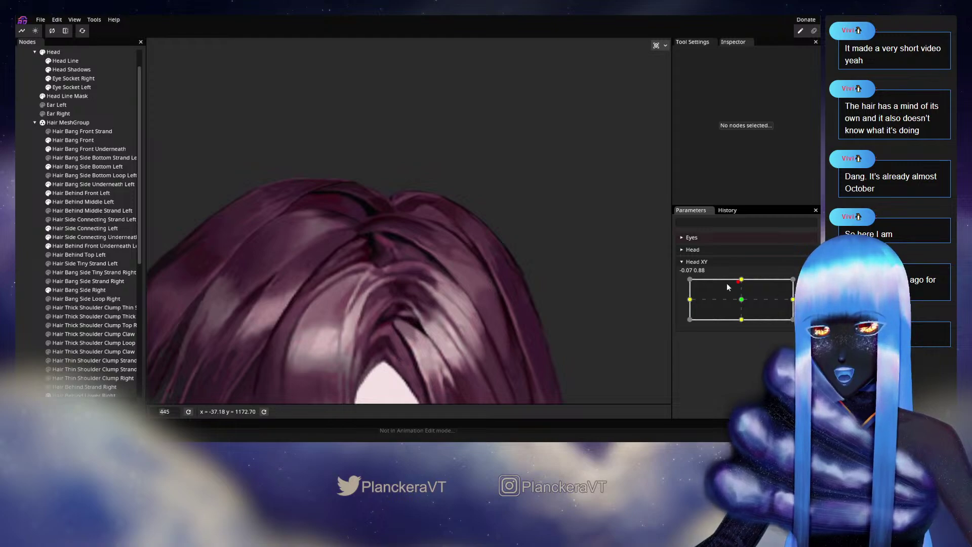
pyautogui.scroll(2, 428, 265)
pyautogui.click(808, 284)
# - Smooth the inner edge of Hair Behind Front Left beside the parting by moving its vertices slightly up and toward the parting
pyautogui.scroll(2, 358, 271)
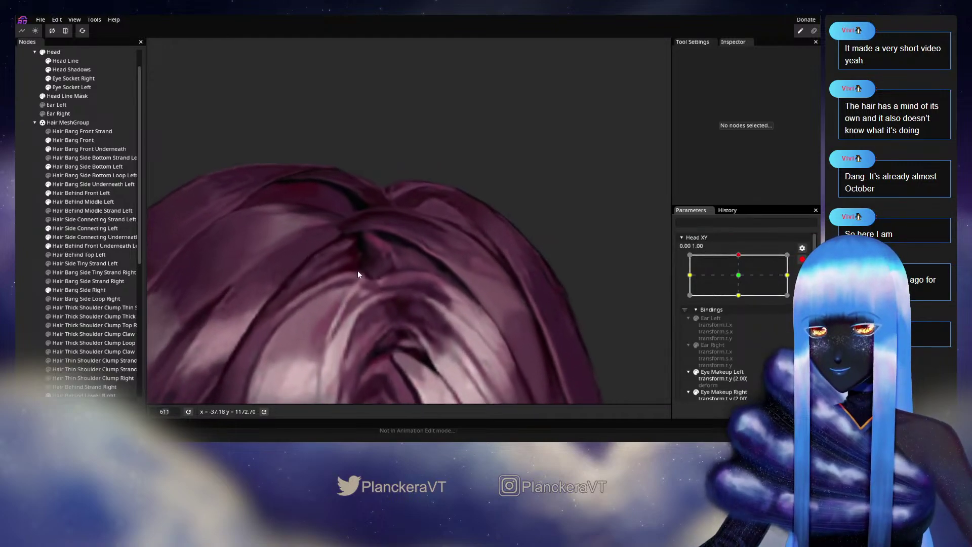
pyautogui.scroll(1, 357, 271)
pyautogui.click(90, 193)
pyautogui.scroll(1, 416, 308)
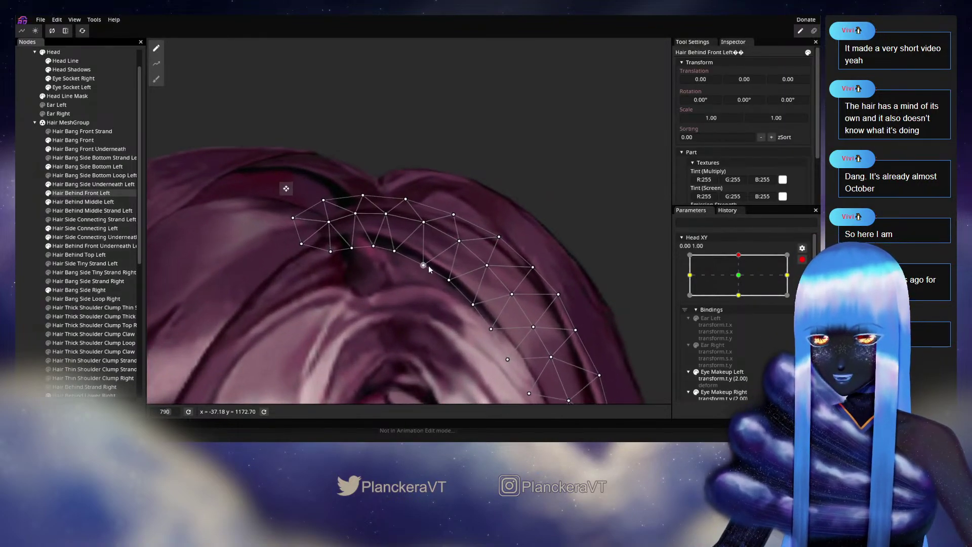
pyautogui.moveTo(428, 265); pyautogui.dragTo(419, 262)
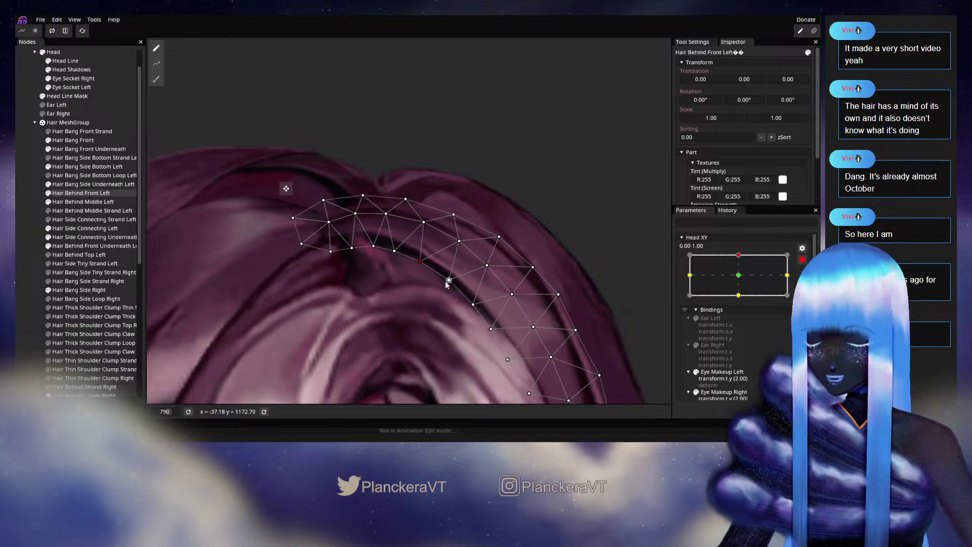
pyautogui.click(455, 245)
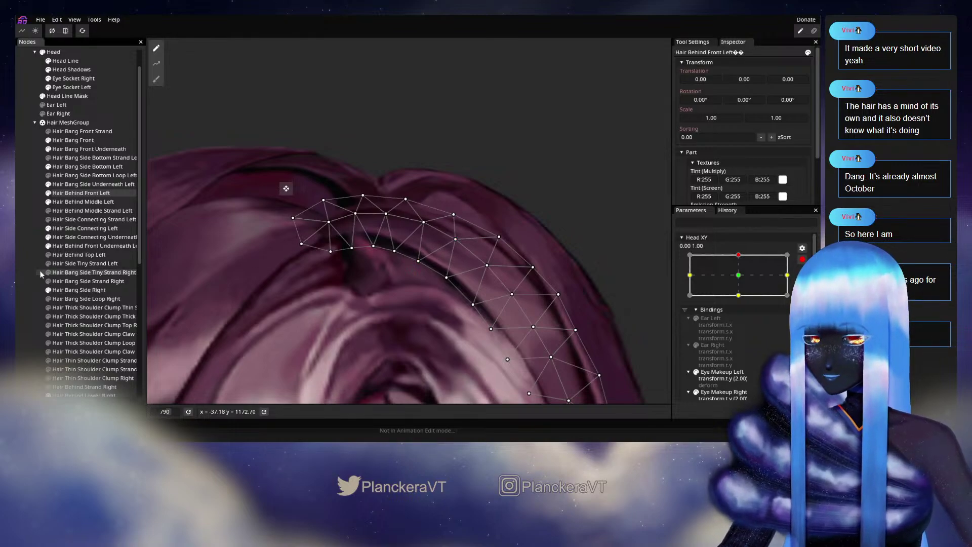
pyautogui.click(251, 288)
pyautogui.scroll(-2, 537, 315)
pyautogui.scroll(-2, 535, 312)
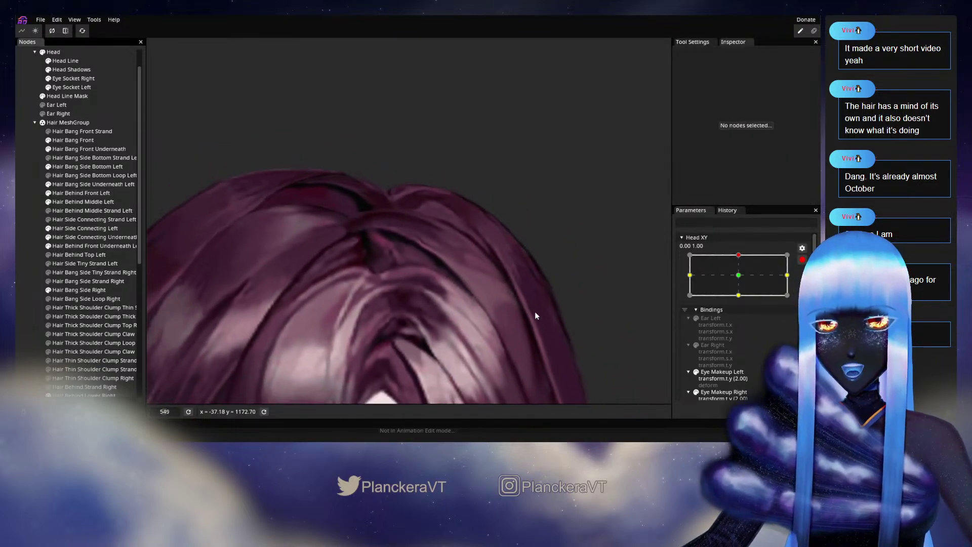
# - Disarm Head XY and preview the smoothed inner edge between fully up and neutral
pyautogui.click(787, 275)
pyautogui.moveTo(745, 280); pyautogui.dragTo(739, 302)
pyautogui.moveTo(737, 294); pyautogui.dragTo(753, 282)
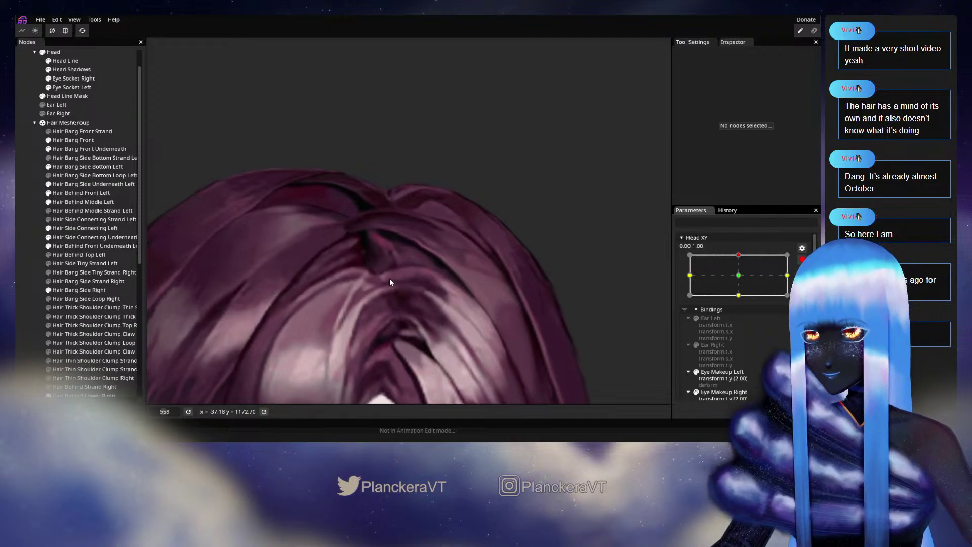
# - With Head XY armed at 0.00, 1.00, adjust the middle-row and inner-edge vertices of Hair Behind Front Left near the parting
pyautogui.click(81, 194)
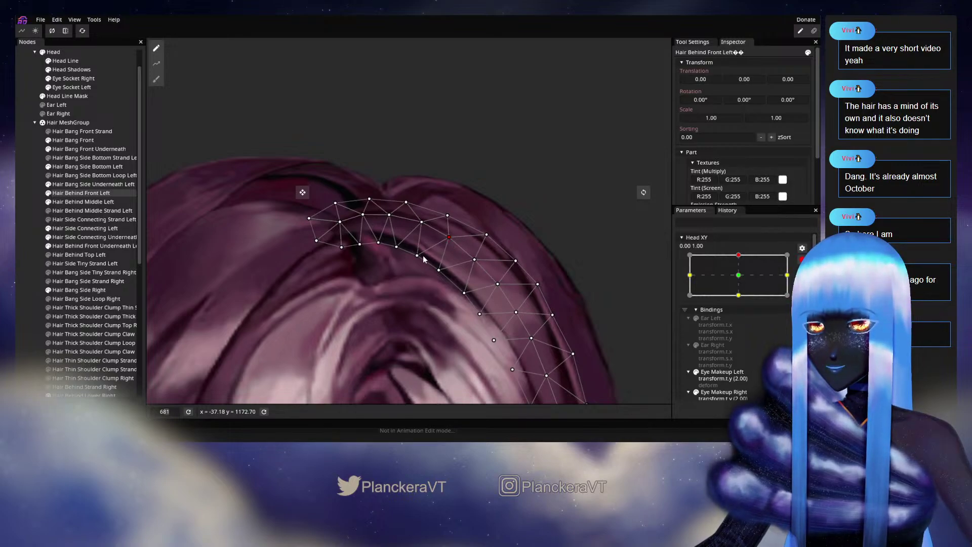
pyautogui.click(421, 223)
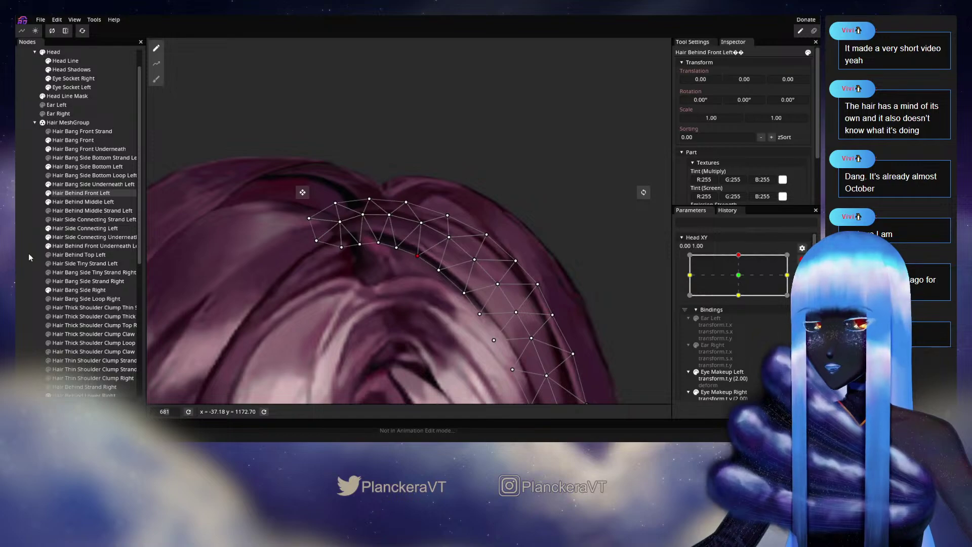
pyautogui.click(460, 275)
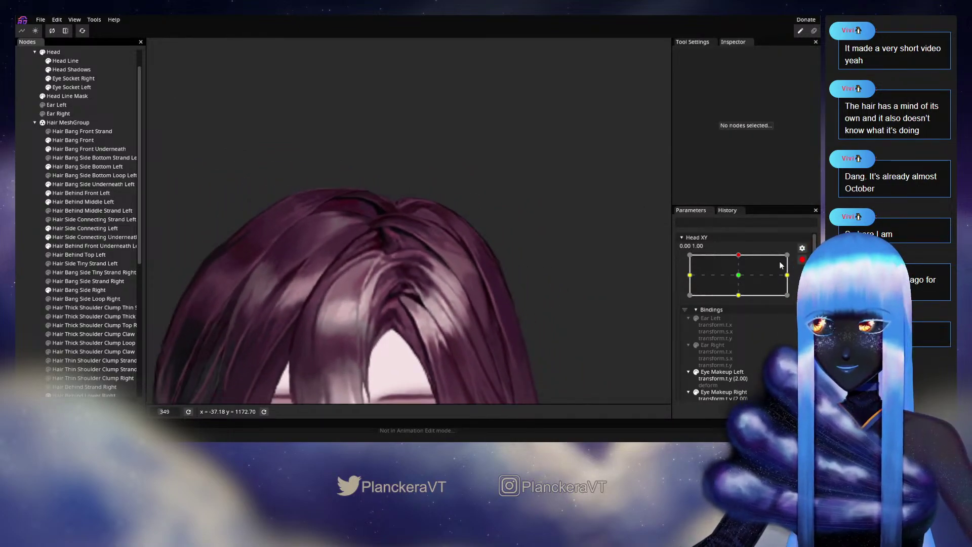
# - Disarm Head XY, preview the hair near the fully up position, and save the model
pyautogui.click(802, 259)
pyautogui.moveTo(741, 279)
pyautogui.mouseDown()
pyautogui.moveTo(743, 300)
pyautogui.moveTo(739, 278)
pyautogui.mouseUp()
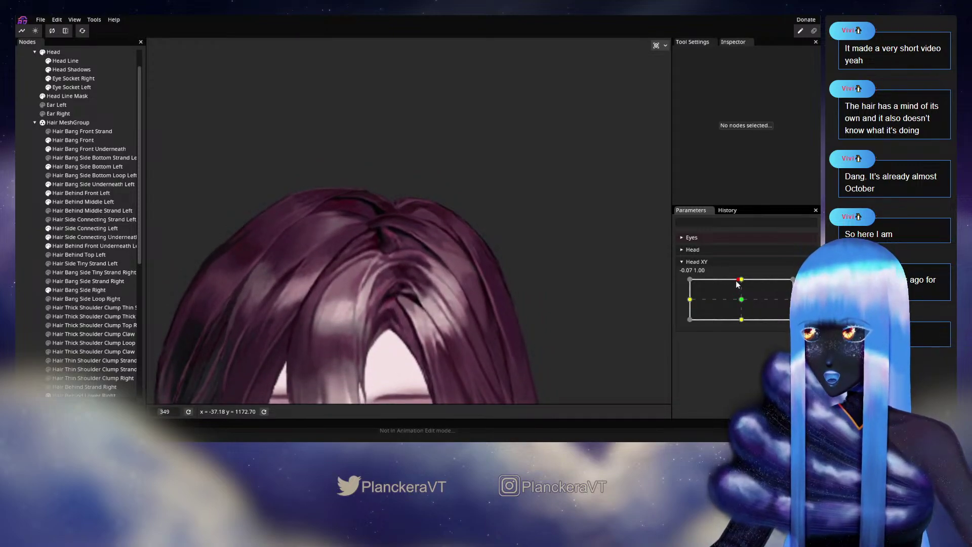
pyautogui.hotkey('ctrl', 's')
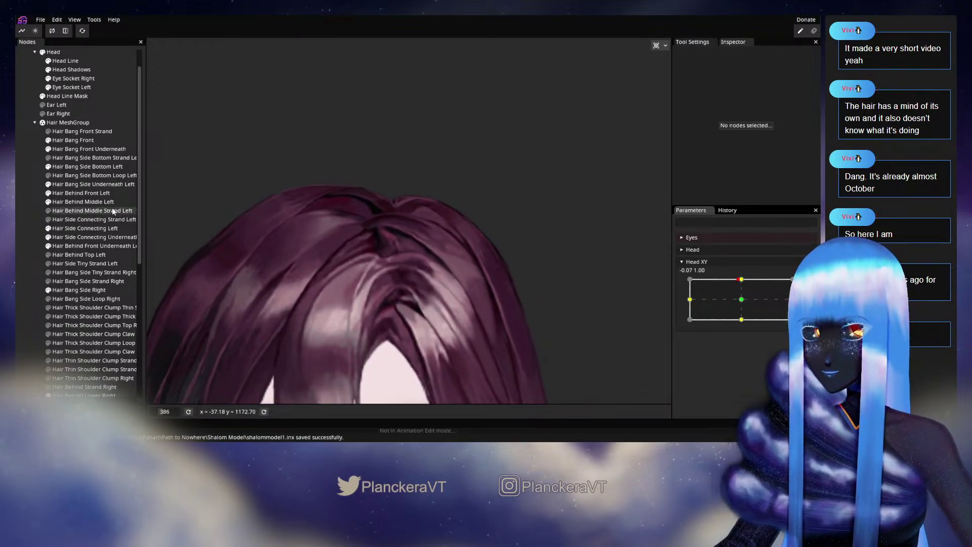
# - Preview the Hair Behind Front Left mesh near fully up, arm Head XY at 0.00, 1.00, and nudge a middle-row vertex
pyautogui.click(80, 195)
pyautogui.scroll(4, 542, 269)
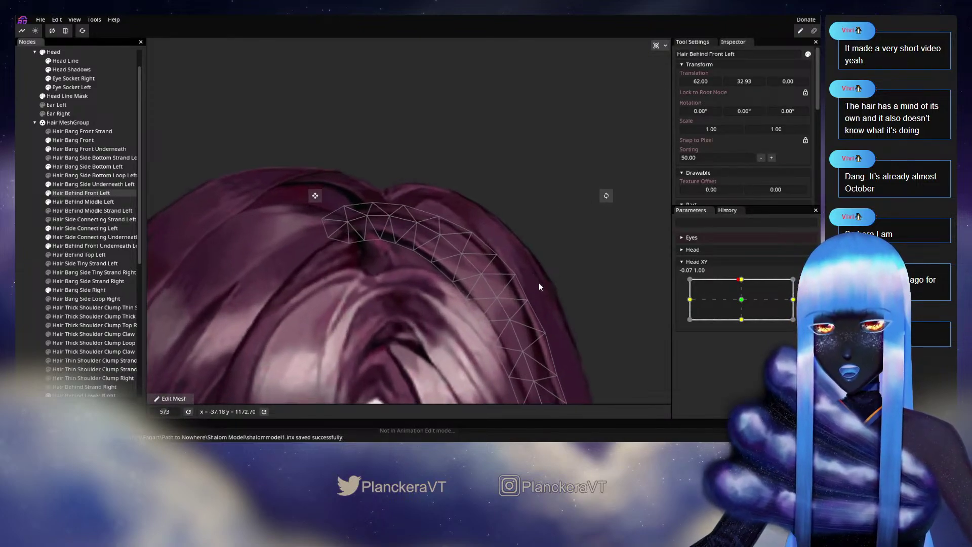
pyautogui.moveTo(741, 289)
pyautogui.mouseDown()
pyautogui.moveTo(742, 301)
pyautogui.moveTo(747, 288)
pyautogui.mouseUp()
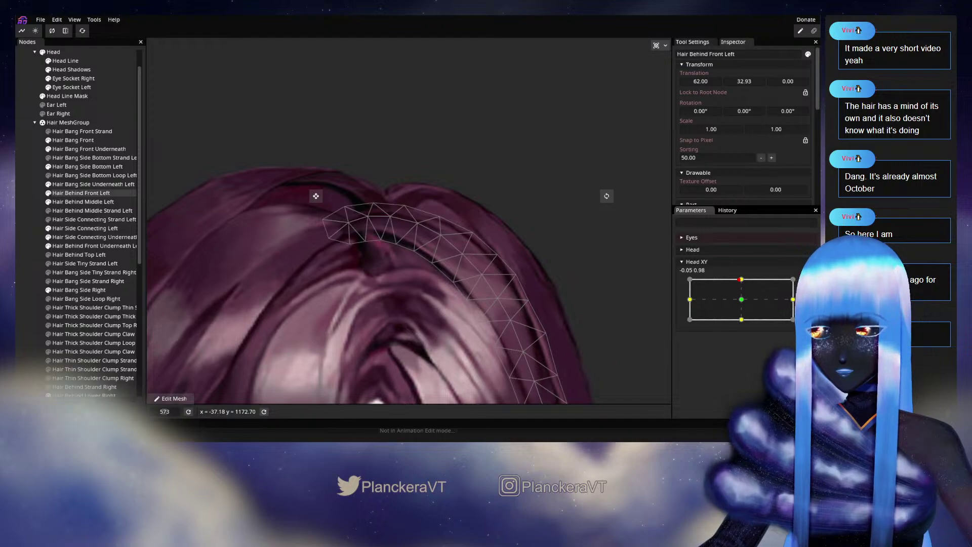
pyautogui.click(808, 285)
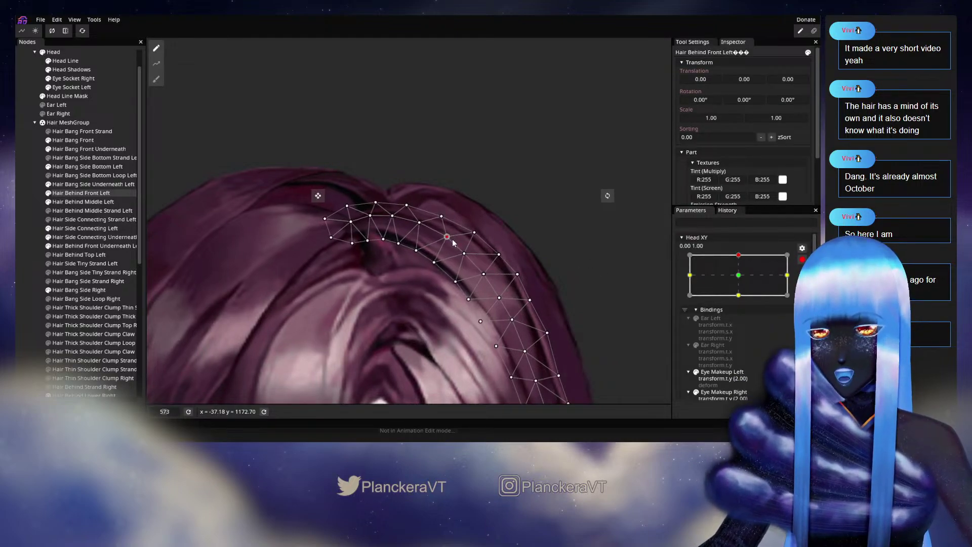
# - Check the Hair Behind Front Left mesh with Head XY disarmed, re-arm it at 0.00, 1.00, and adjust the next middle-row vertex
pyautogui.click(802, 259)
pyautogui.click(742, 280)
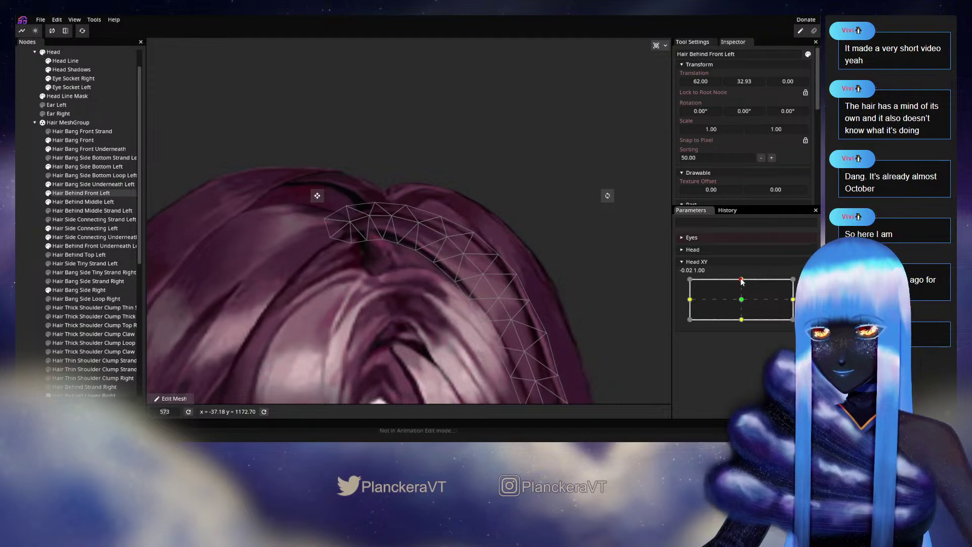
pyautogui.moveTo(741, 281); pyautogui.dragTo(739, 282)
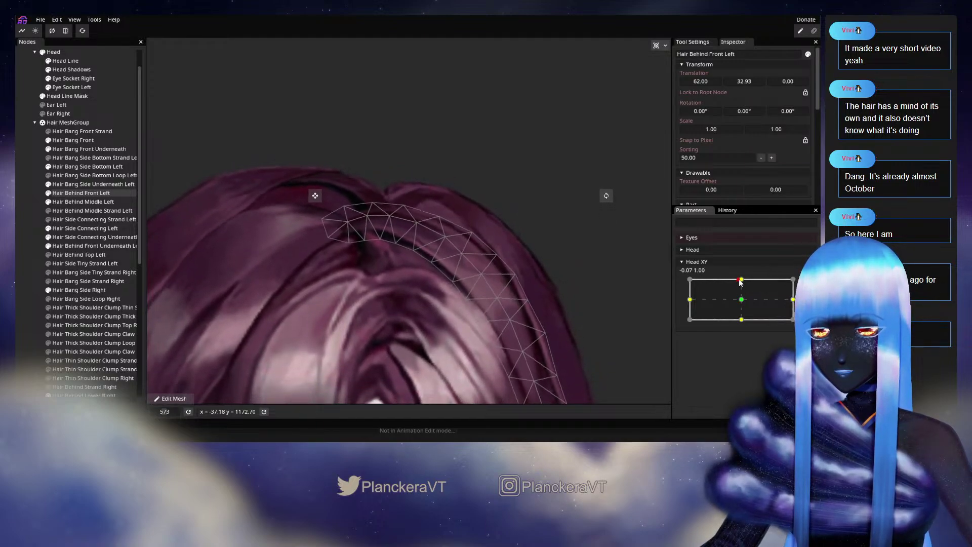
pyautogui.click(803, 283)
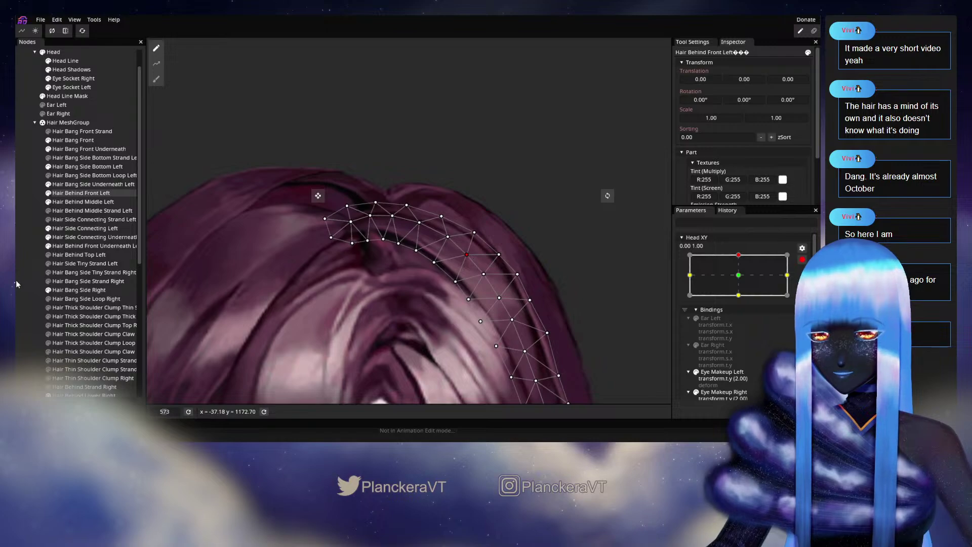
pyautogui.click(270, 275)
# - Disarm Head XY and preview the whole top of the hair and the eyes between neutral and fully up
pyautogui.click(802, 259)
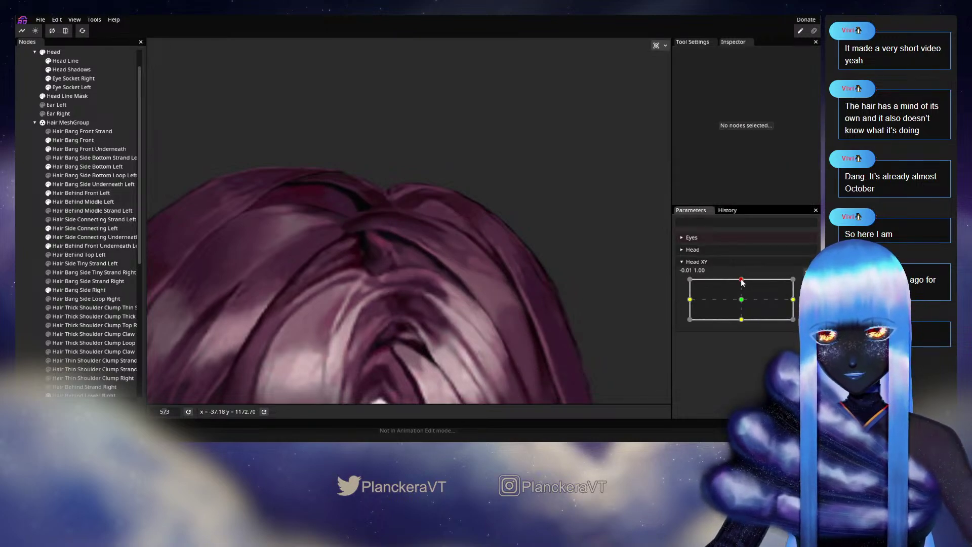
pyautogui.moveTo(743, 282); pyautogui.dragTo(740, 287)
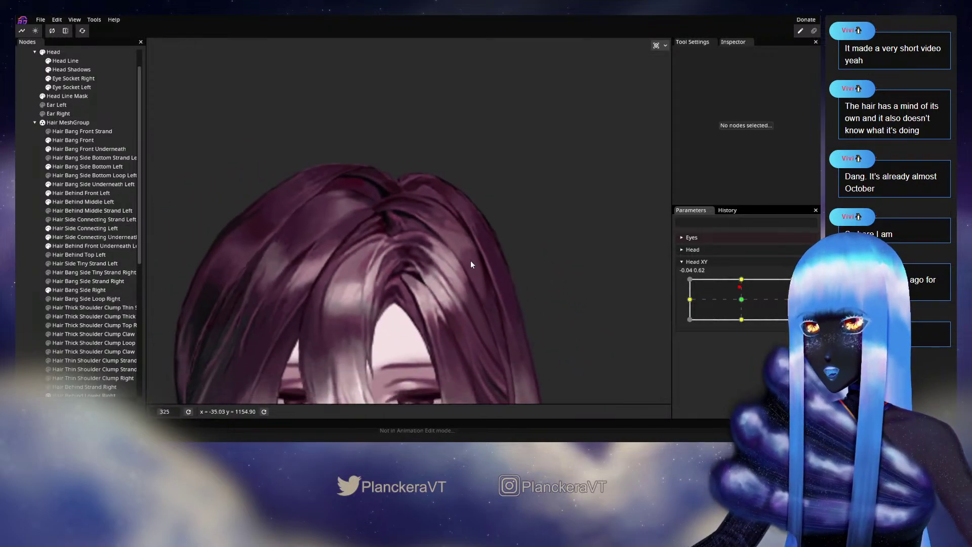
pyautogui.click(743, 301)
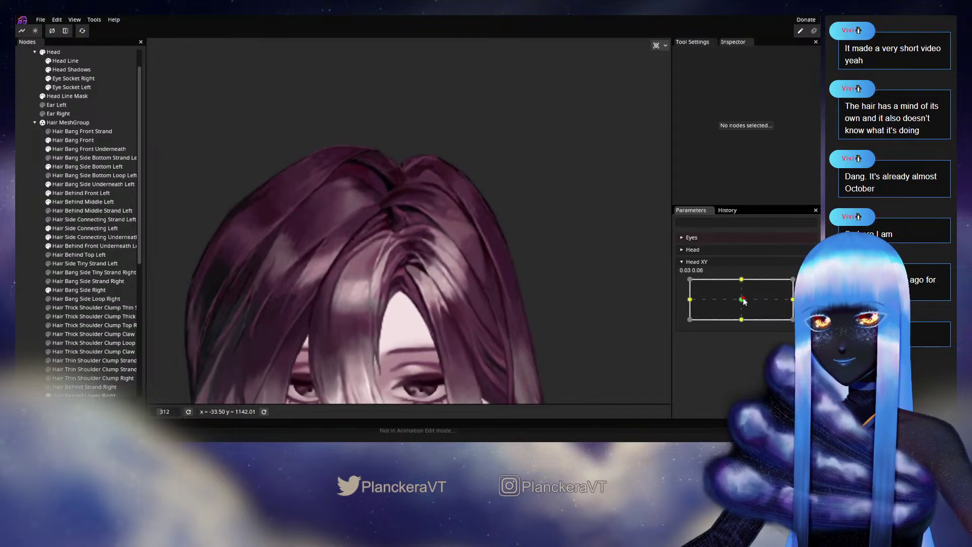
pyautogui.moveTo(745, 301); pyautogui.dragTo(742, 280)
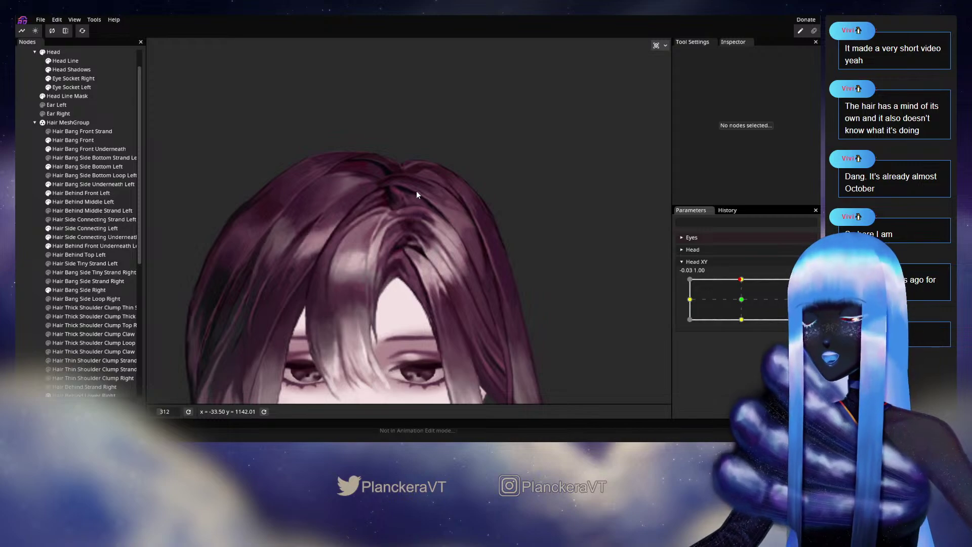
# - Arm Head XY at 0.00, 1.00 and adjust inner-edge vertices of the Hair Behind Front Left mesh beside the parting
pyautogui.moveTo(741, 280)
pyautogui.mouseDown()
pyautogui.moveTo(745, 299)
pyautogui.moveTo(740, 279)
pyautogui.mouseUp()
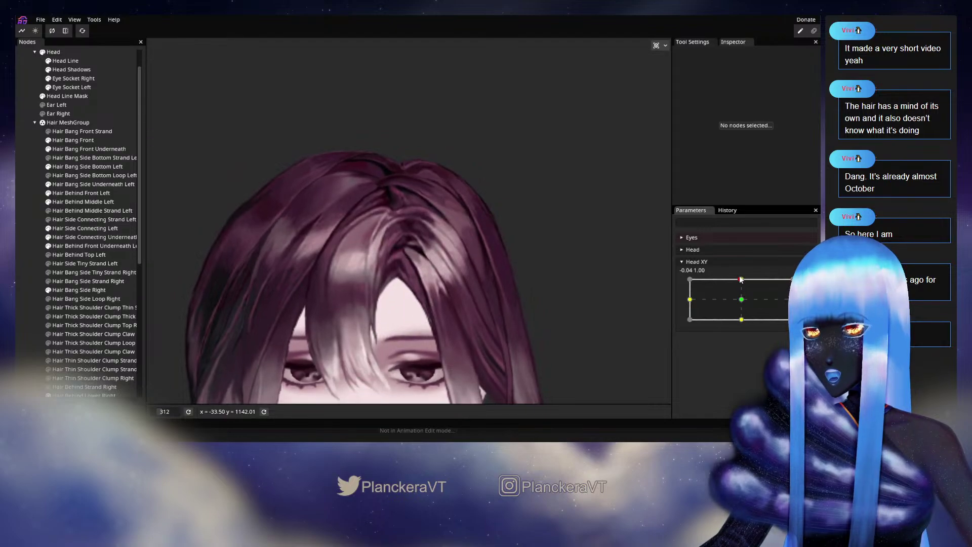
pyautogui.click(803, 282)
pyautogui.scroll(5, 446, 248)
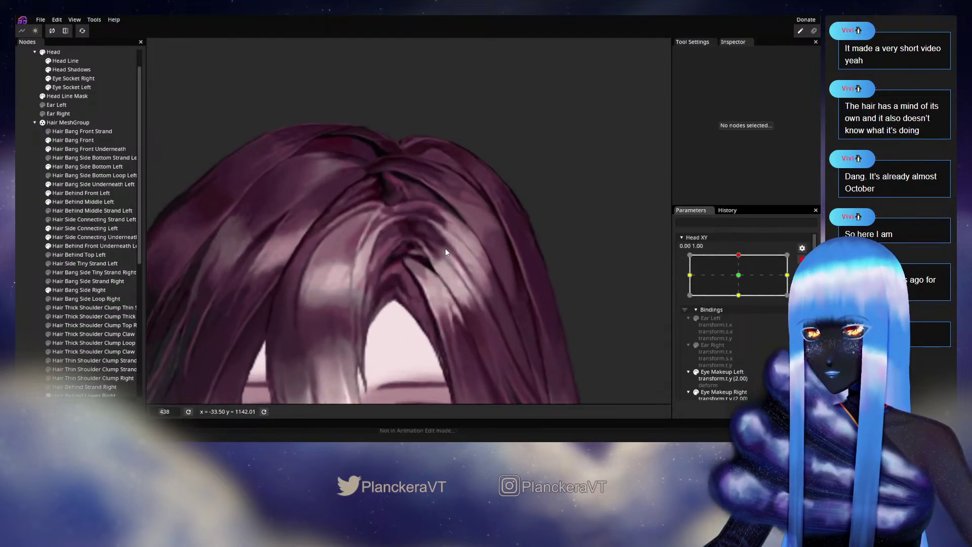
pyautogui.scroll(4, 401, 295)
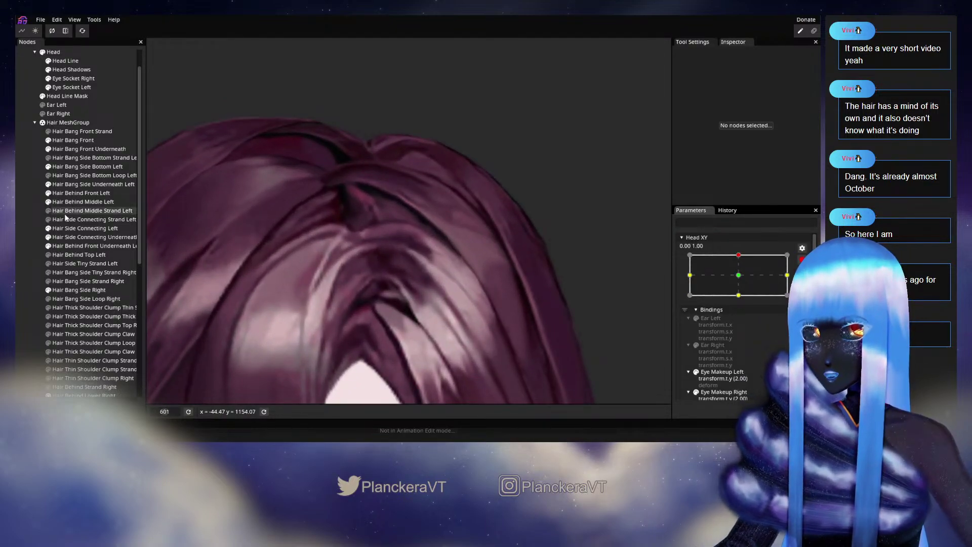
pyautogui.click(81, 201)
pyautogui.scroll(2, 416, 248)
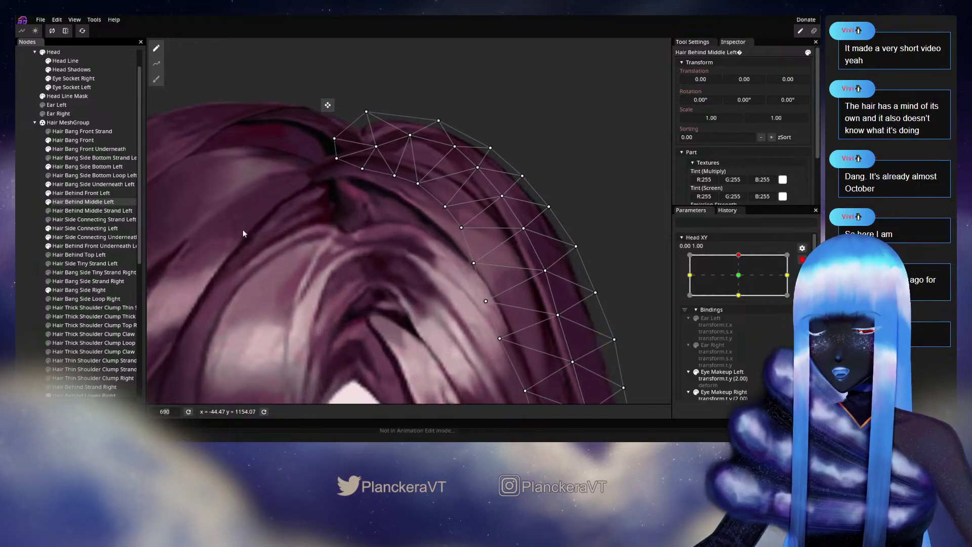
pyautogui.press('Up')
pyautogui.scroll(1, 461, 262)
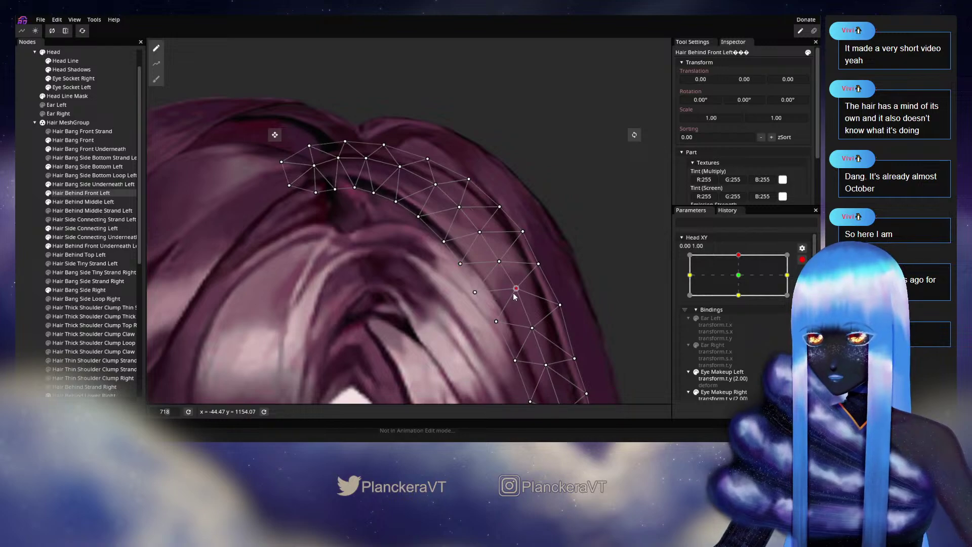
pyautogui.scroll(-2, 509, 284)
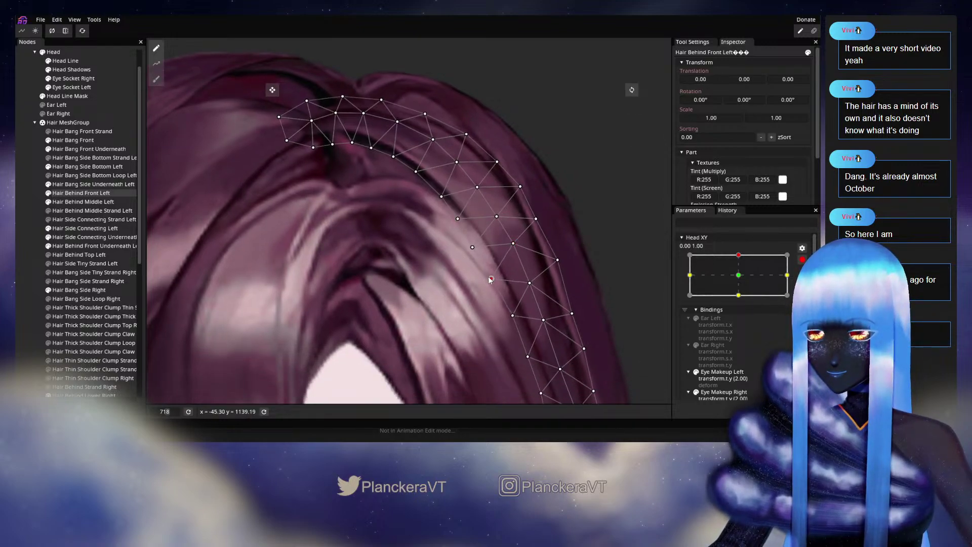
pyautogui.click(490, 275)
pyautogui.scroll(-3, 461, 281)
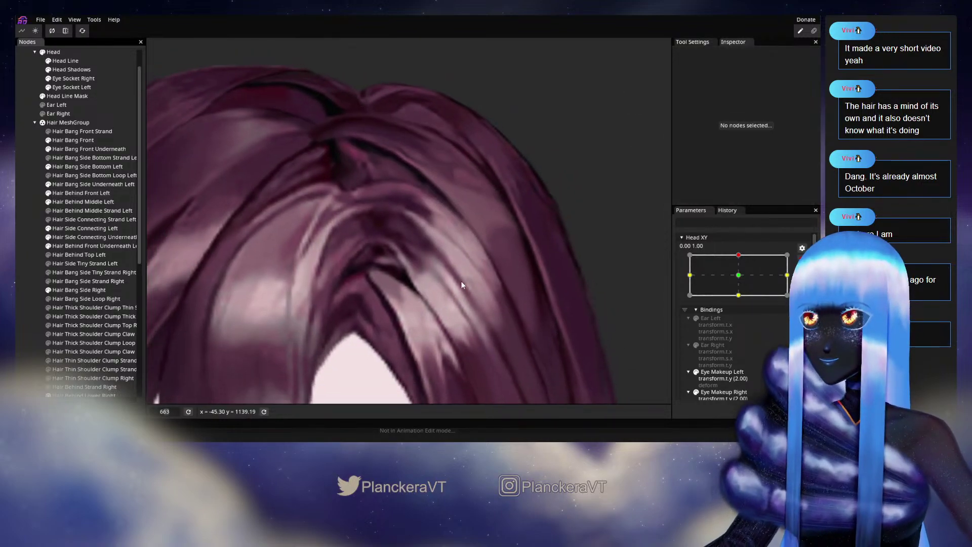
# - Disarm Head XY and preview the hair and face between neutral and fully up
pyautogui.scroll(-6, 461, 281)
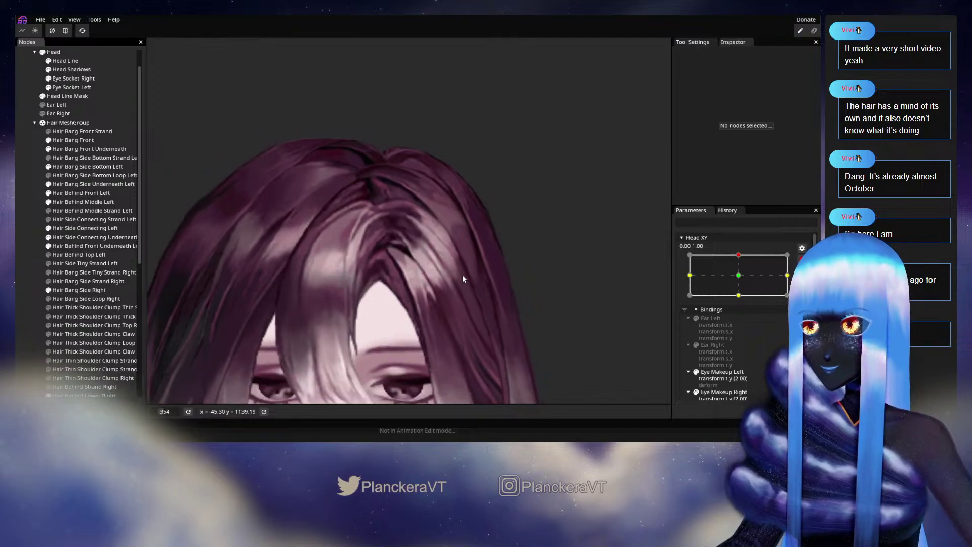
pyautogui.scroll(-1, 481, 300)
pyautogui.moveTo(481, 299); pyautogui.dragTo(535, 306)
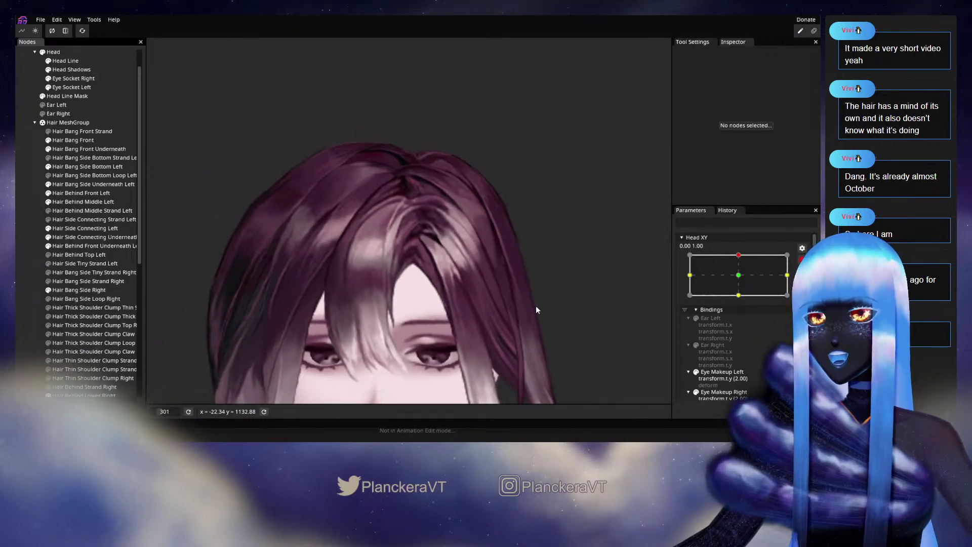
pyautogui.click(802, 259)
pyautogui.moveTo(745, 283)
pyautogui.mouseDown()
pyautogui.moveTo(743, 299)
pyautogui.moveTo(743, 283)
pyautogui.mouseUp()
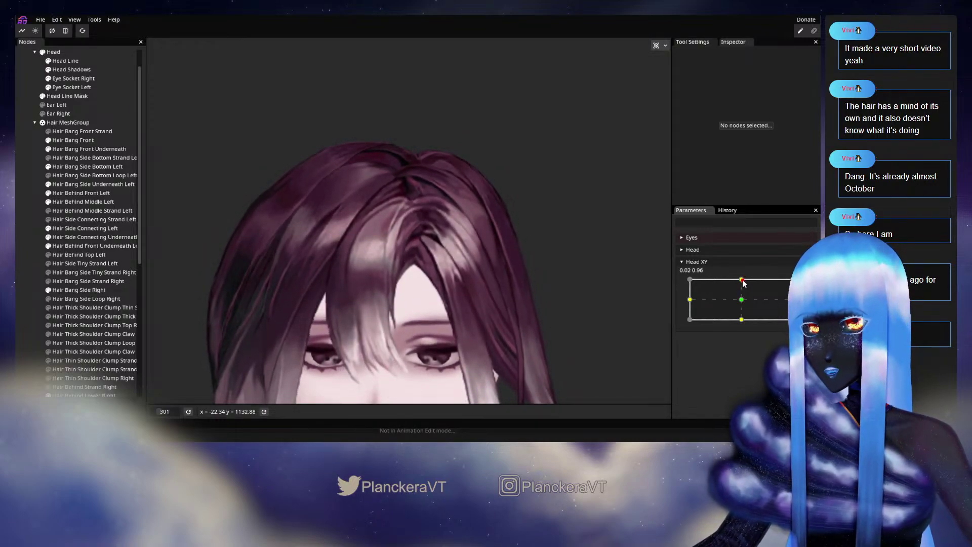
pyautogui.scroll(-1, 493, 281)
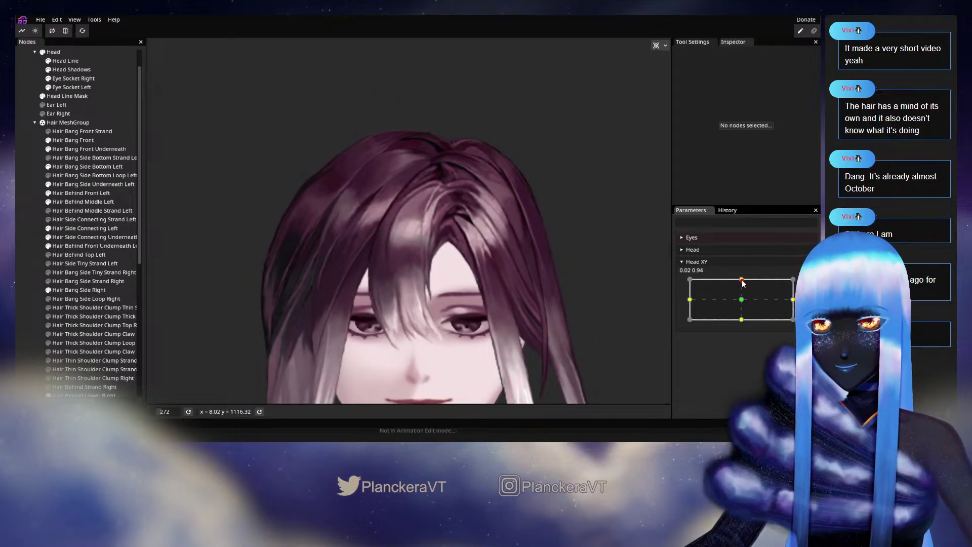
pyautogui.click(743, 296)
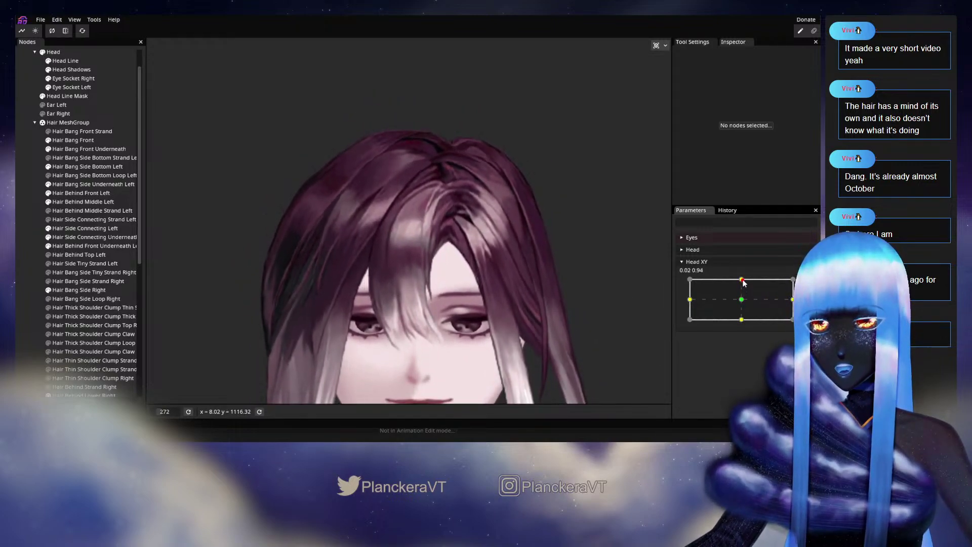
pyautogui.moveTo(743, 298); pyautogui.dragTo(737, 276)
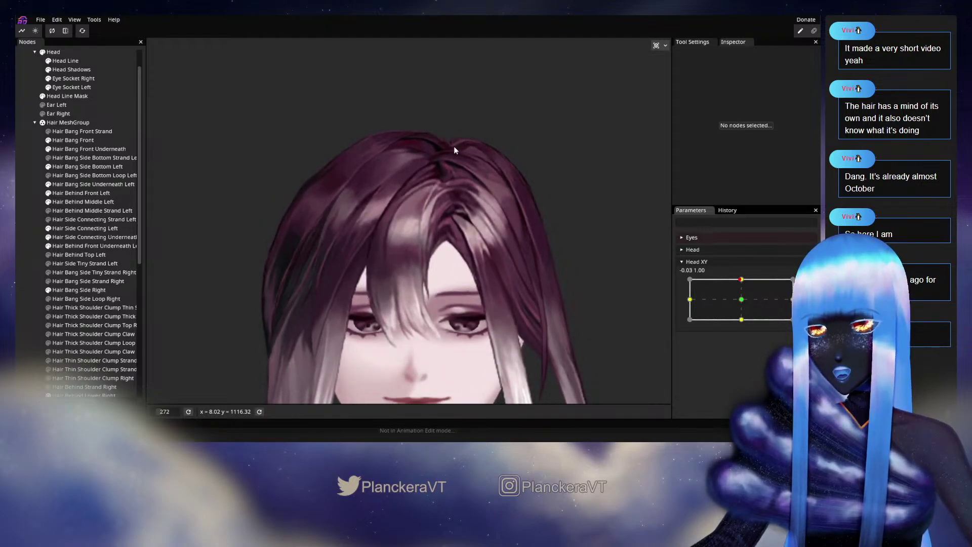
pyautogui.click(742, 287)
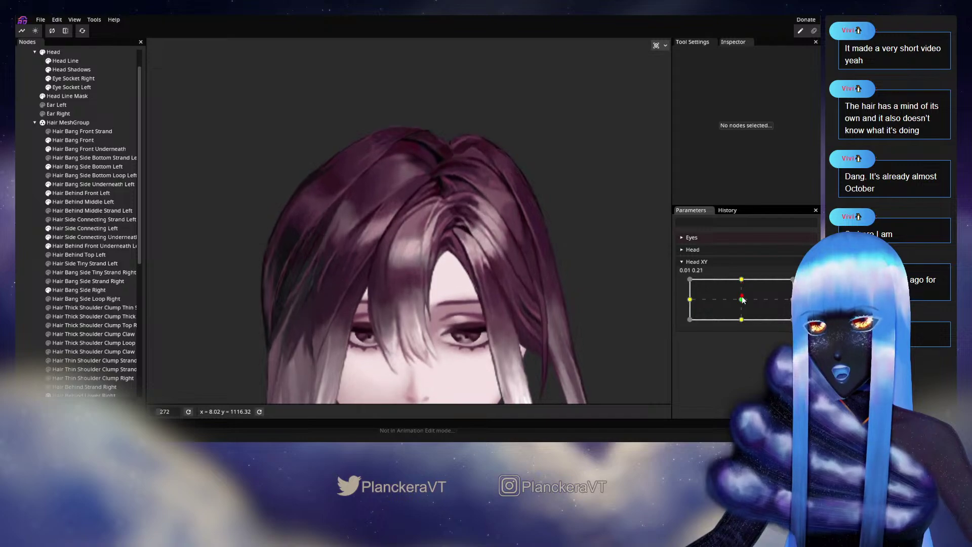
pyautogui.moveTo(743, 287)
pyautogui.mouseDown()
pyautogui.moveTo(743, 302)
pyautogui.moveTo(741, 280)
pyautogui.mouseUp()
pyautogui.scroll(3, 524, 255)
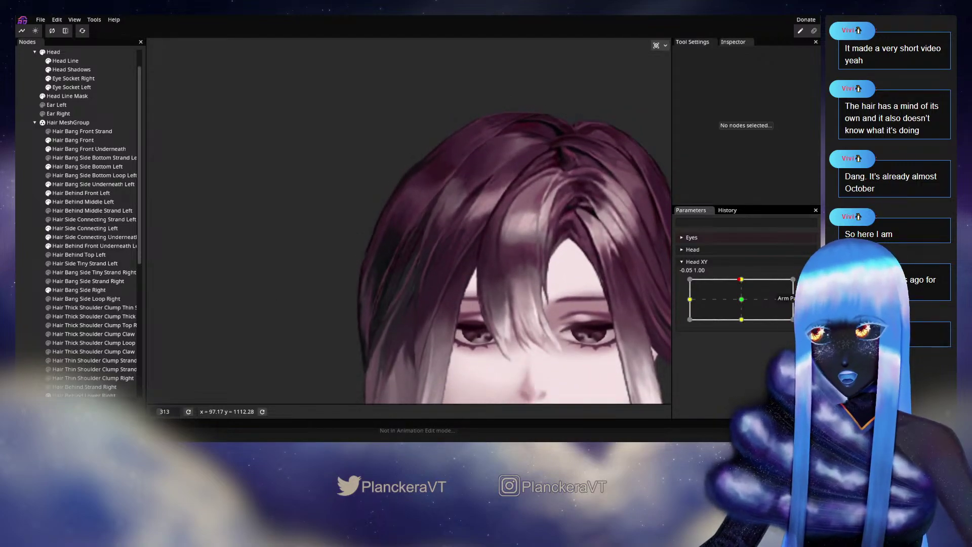
# - Arm Head XY at 0.00, 1.00 and reshape the upper part of the Hair Side Main Right mesh
pyautogui.click(808, 284)
pyautogui.scroll(-5, 76, 290)
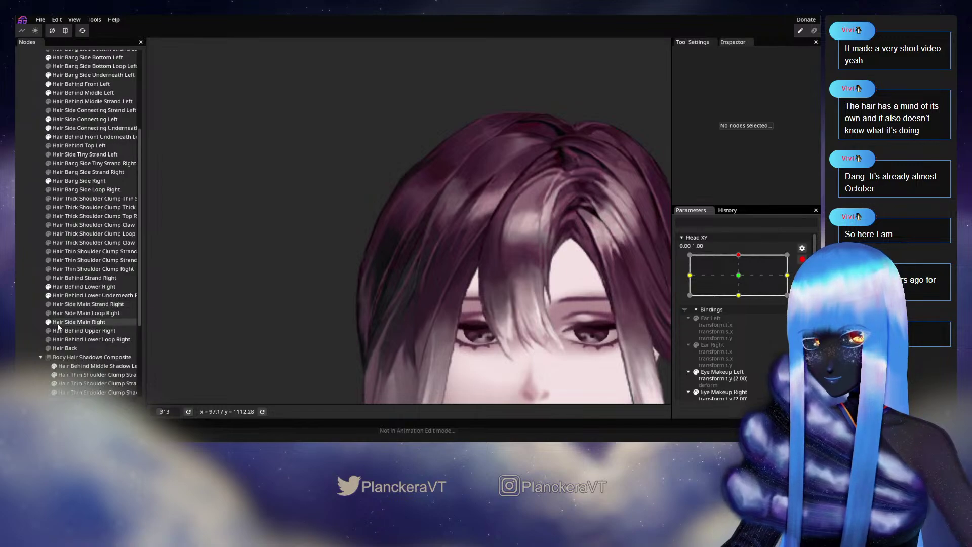
pyautogui.click(79, 322)
pyautogui.moveTo(322, 316); pyautogui.dragTo(336, 278)
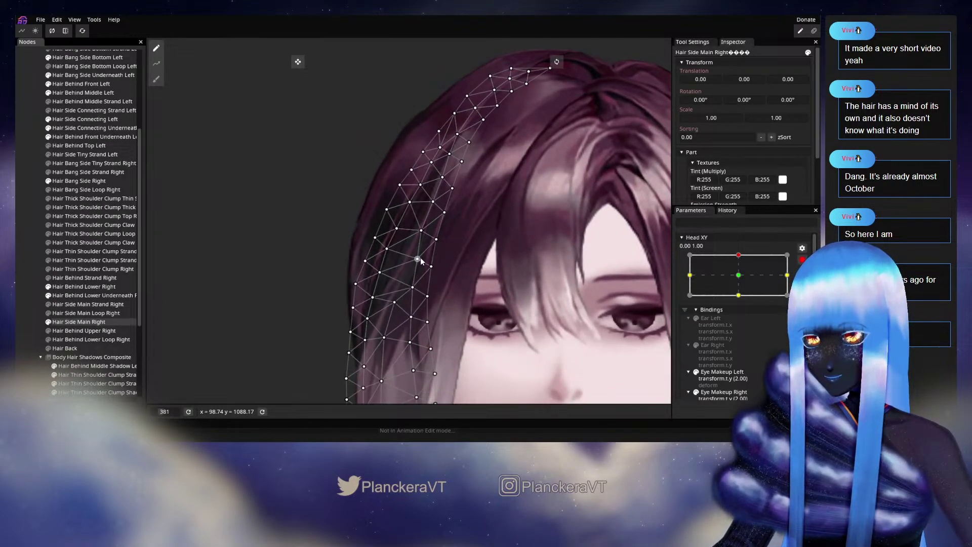
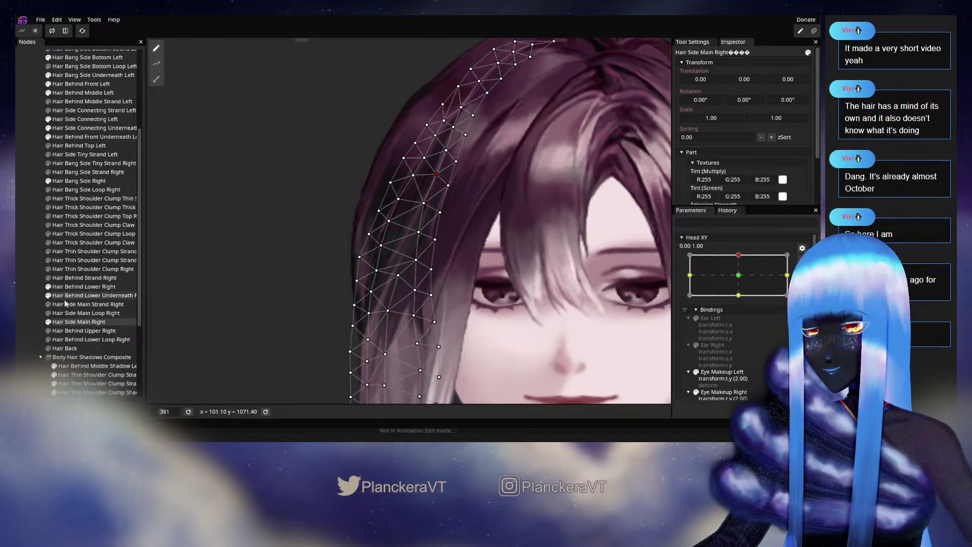
pyautogui.press('Escape')
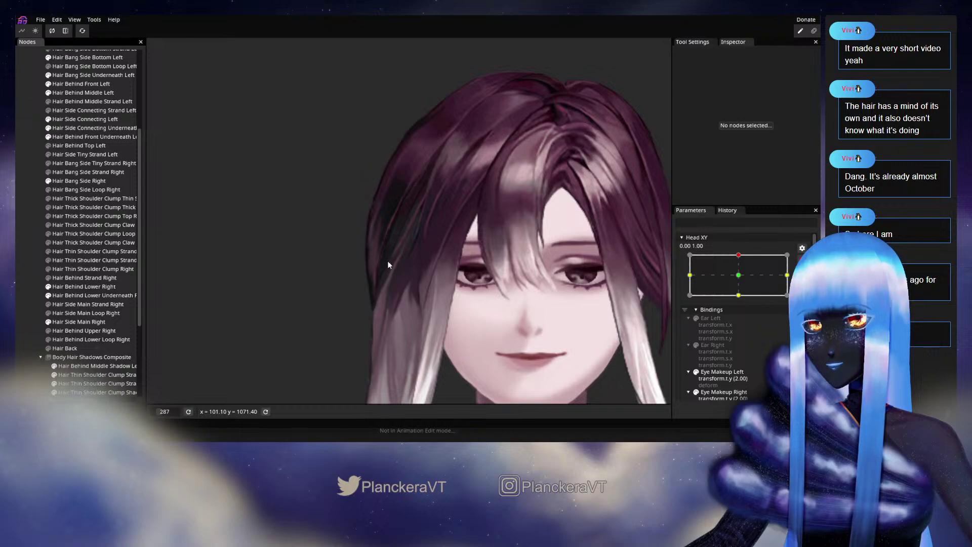
# - Disarm Head XY and preview the side hair near the fully up position
pyautogui.click(801, 259)
pyautogui.moveTo(741, 279)
pyautogui.mouseDown()
pyautogui.moveTo(743, 301)
pyautogui.moveTo(745, 281)
pyautogui.mouseUp()
pyautogui.moveTo(745, 290); pyautogui.dragTo(747, 281)
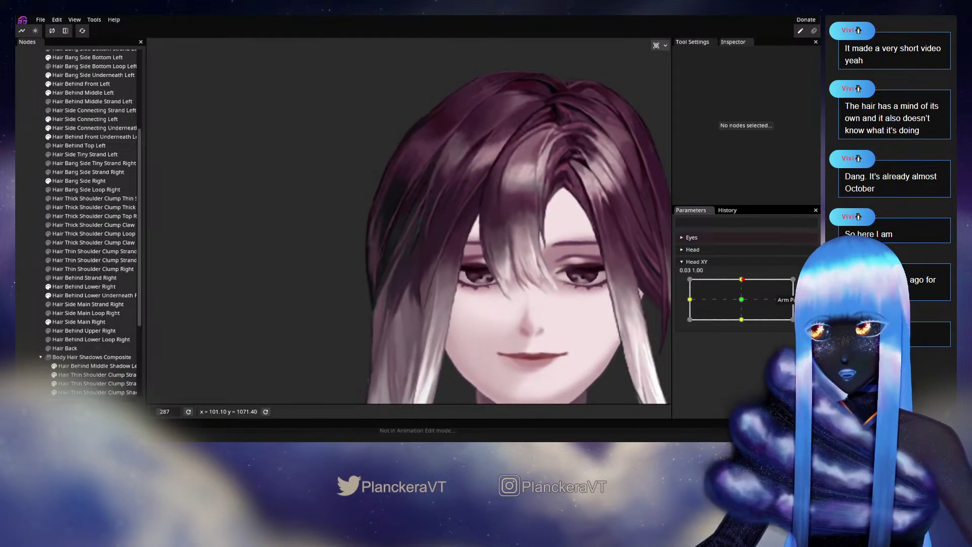
# - Re-arm Head XY at 0.00, 1.00 and nudge the inner and middle vertices in the upper bend of the Hair Side Main Right mesh
pyautogui.click(807, 284)
pyautogui.scroll(2, 379, 212)
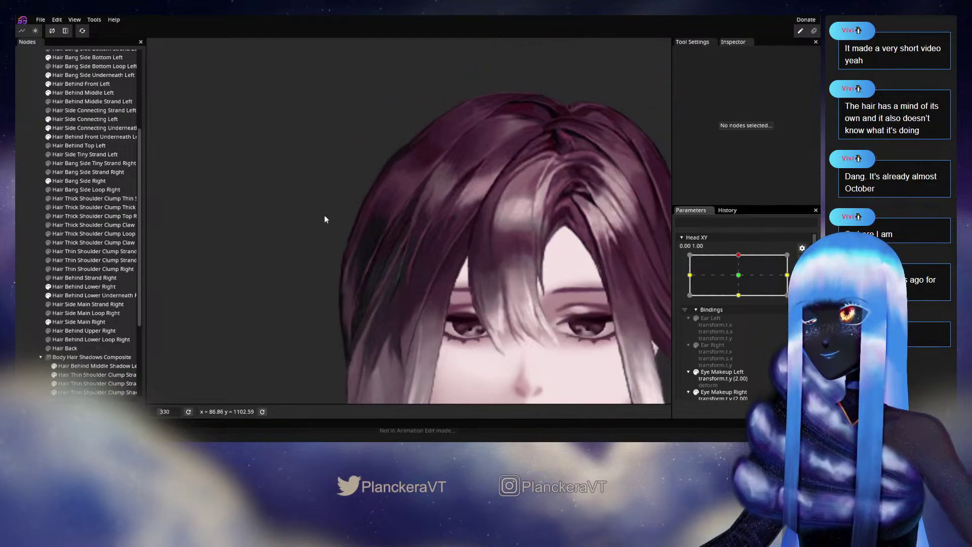
pyautogui.click(76, 321)
pyautogui.scroll(3, 393, 233)
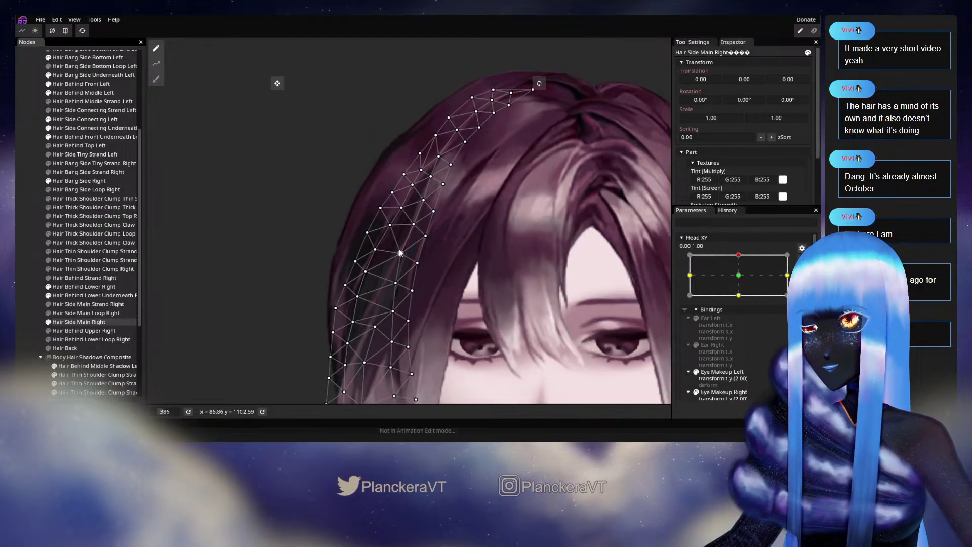
pyautogui.click(391, 230)
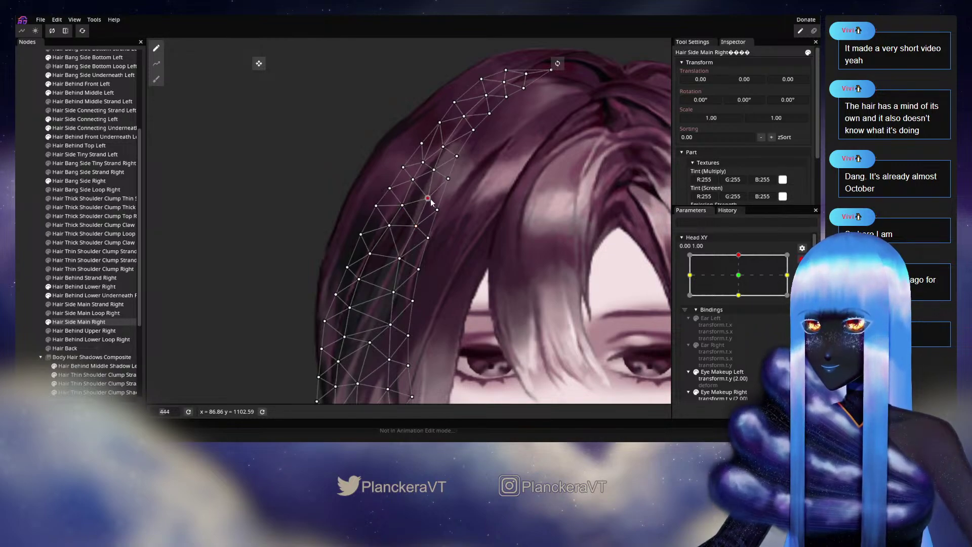
pyautogui.click(420, 183)
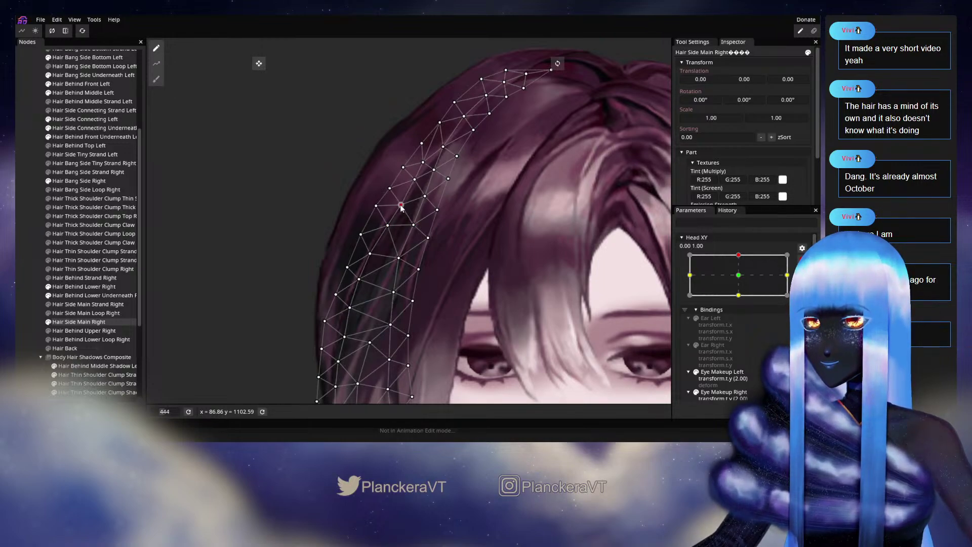
pyautogui.click(35, 260)
# - Disarm Head XY and check the reshaped Hair Side Main Right strand close to fully up
pyautogui.scroll(-4, 466, 279)
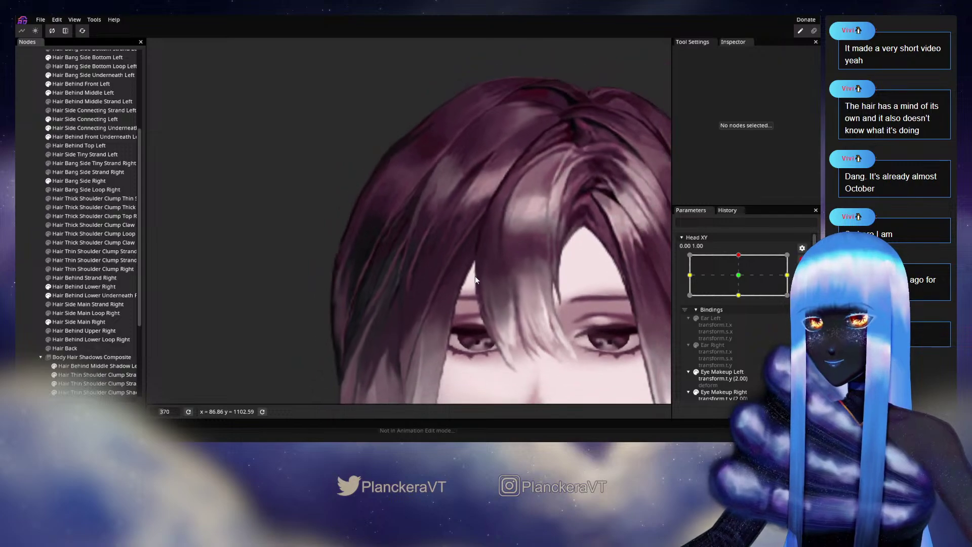
pyautogui.scroll(2, 740, 276)
pyautogui.moveTo(742, 280)
pyautogui.mouseDown()
pyautogui.moveTo(743, 296)
pyautogui.moveTo(743, 279)
pyautogui.mouseUp()
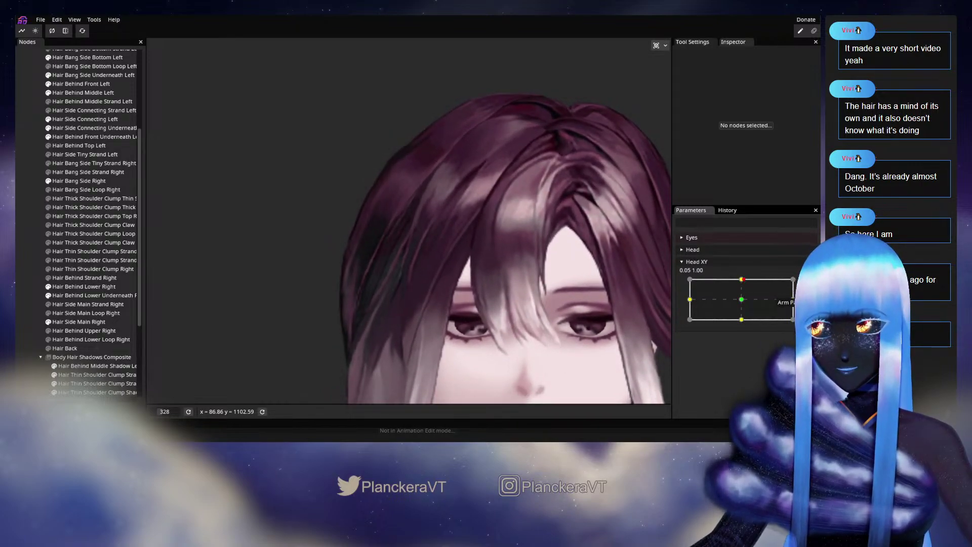
# - Arm Head XY at 0.00, 1.00 again and adjust middle vertices of the Hair Side Main Right mesh below its upper bend
pyautogui.scroll(3, 419, 275)
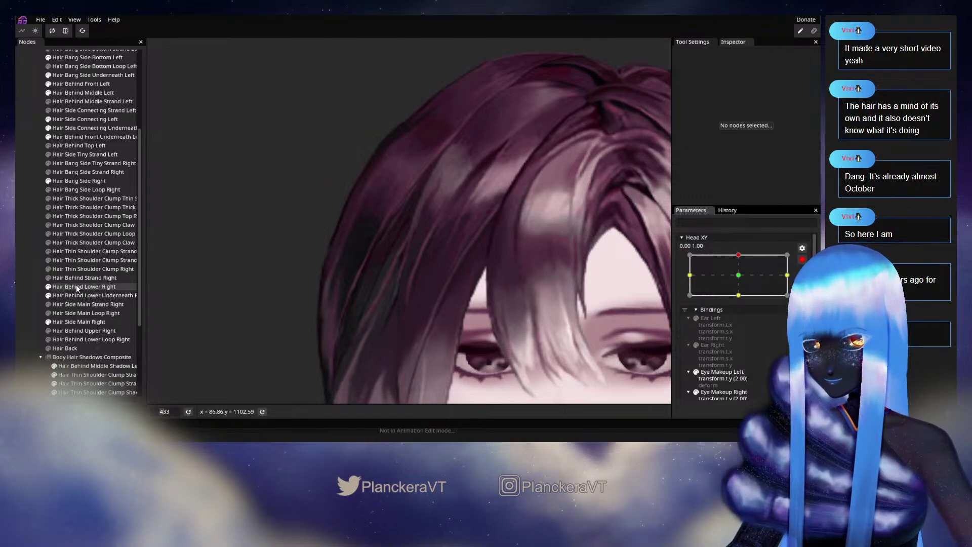
pyautogui.click(74, 321)
pyautogui.scroll(3, 441, 269)
pyautogui.click(397, 268)
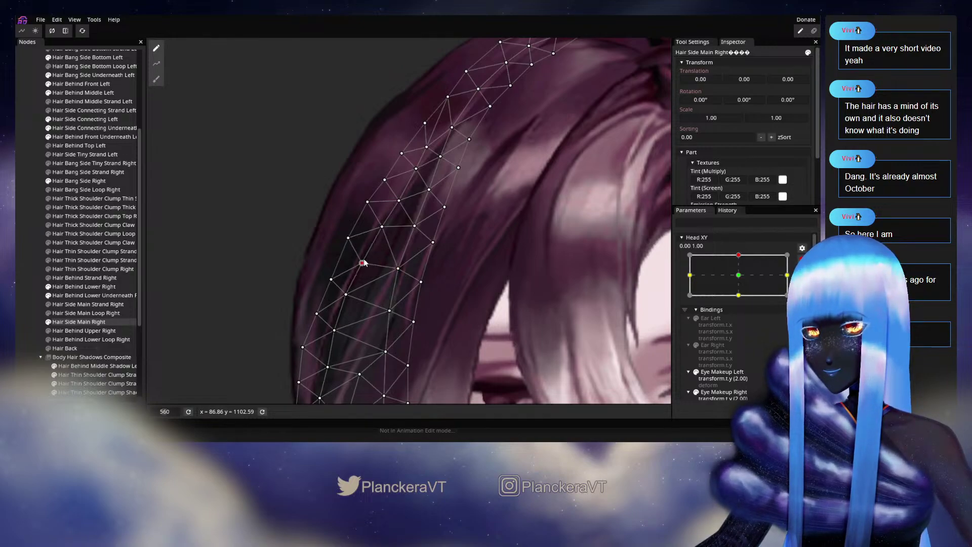
# - Adjust the inner mesh vertices of Hair Side Main Right for the Head XY 0.00 1.00 keypoint and leave mesh editing
pyautogui.click(382, 228)
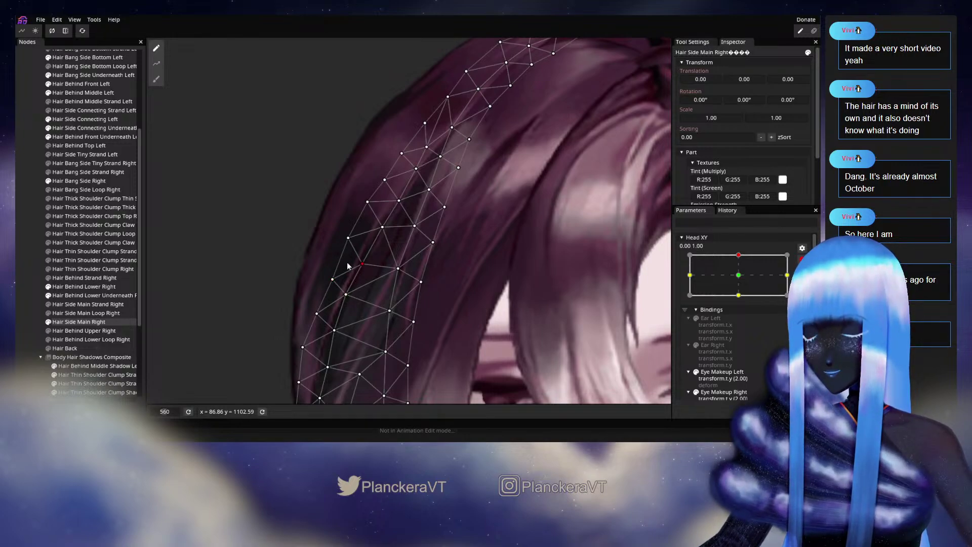
pyautogui.click(377, 246)
pyautogui.scroll(-5, 381, 257)
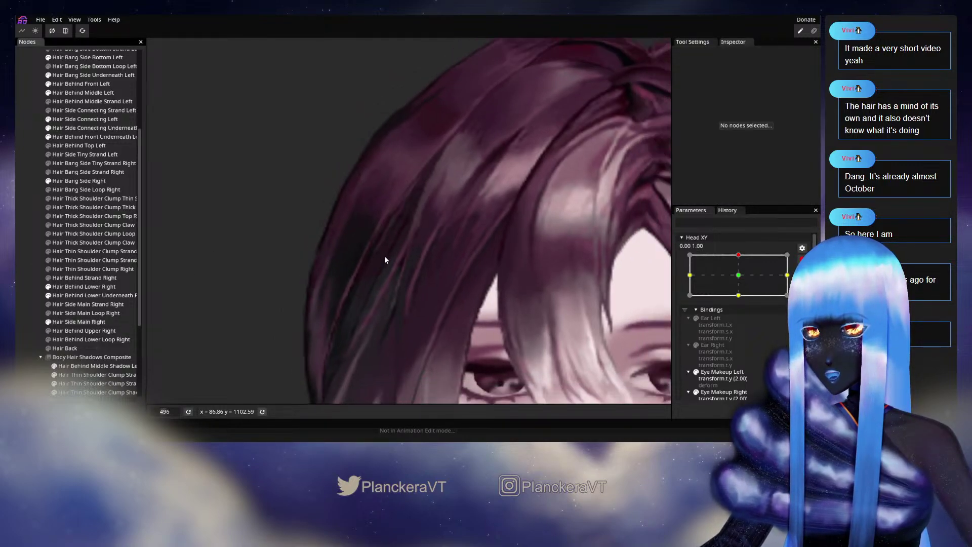
pyautogui.scroll(-1, 465, 144)
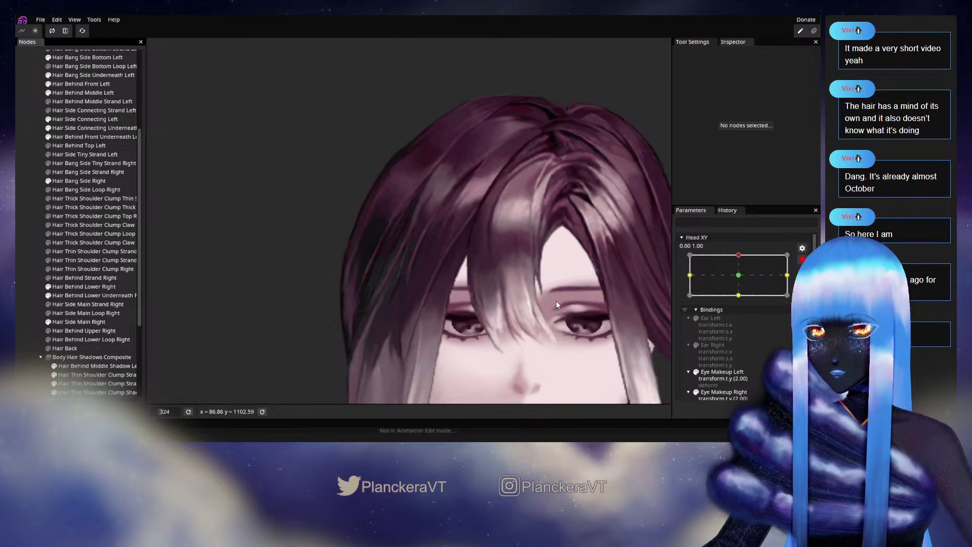
# - Disarm Head XY, sweep the head vertically to check the side hair deformation, and re-arm it at 0.00 1.00
pyautogui.click(802, 259)
pyautogui.click(741, 280)
pyautogui.moveTo(740, 280); pyautogui.dragTo(743, 304)
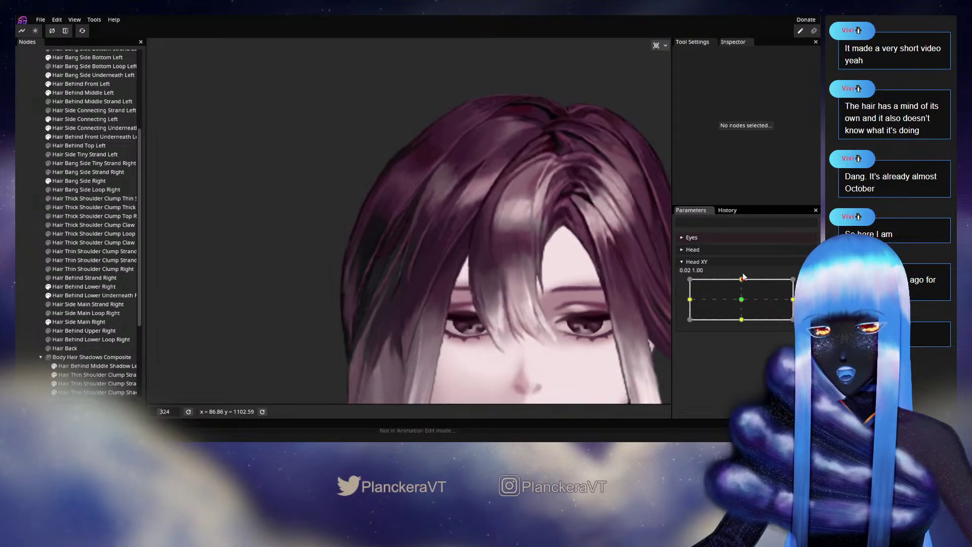
pyautogui.click(803, 284)
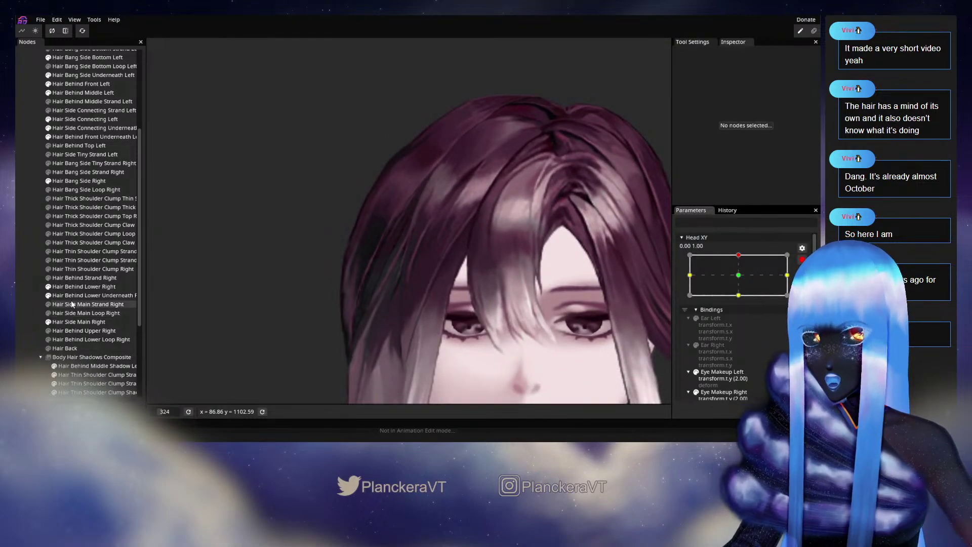
# - Touch up the outer edge of the Hair Behind Lower Right mesh with the Circle Brush at size 42
pyautogui.click(96, 286)
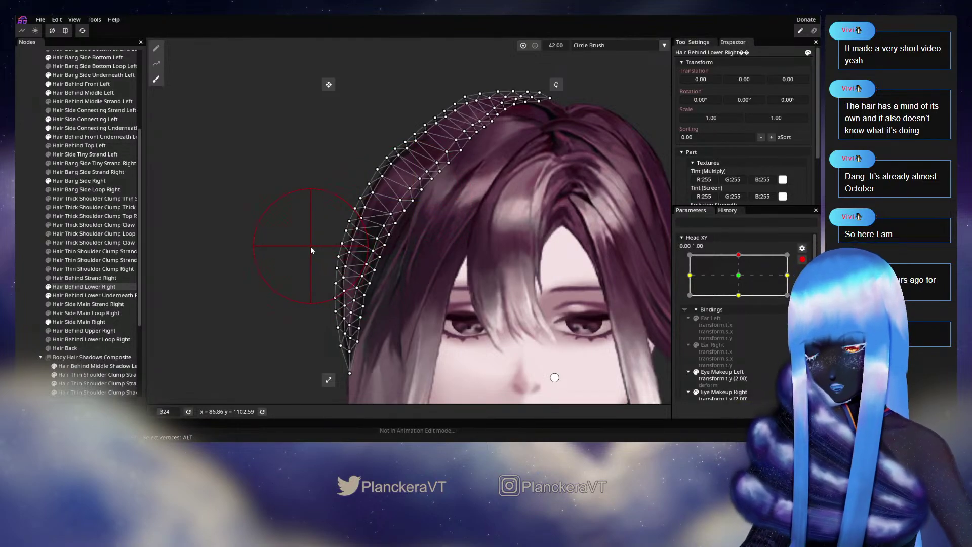
pyautogui.click(38, 282)
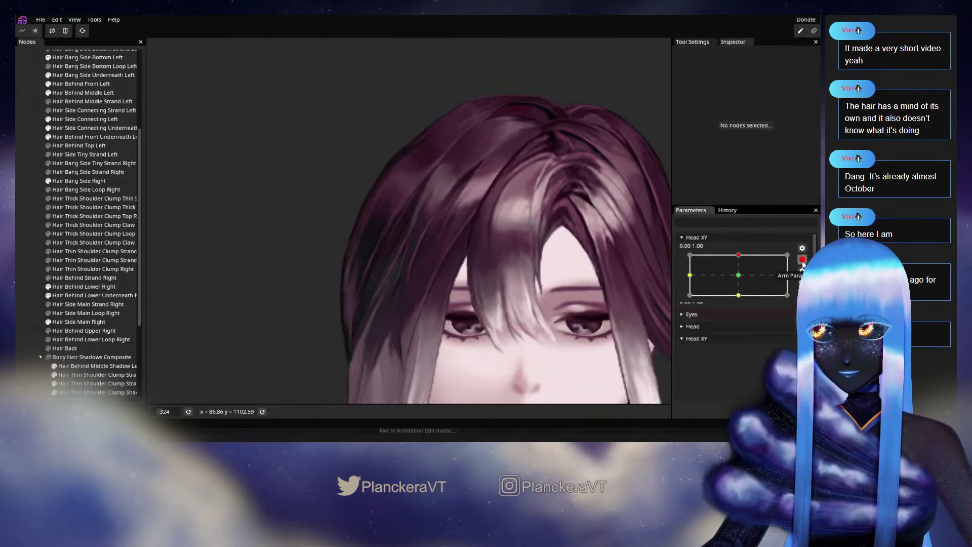
# - Preview the crown hair through the vertical Head XY range with the parameter disarmed, and re-arm it at 0.00 1.00
pyautogui.moveTo(742, 279); pyautogui.dragTo(739, 289)
pyautogui.scroll(3, 496, 242)
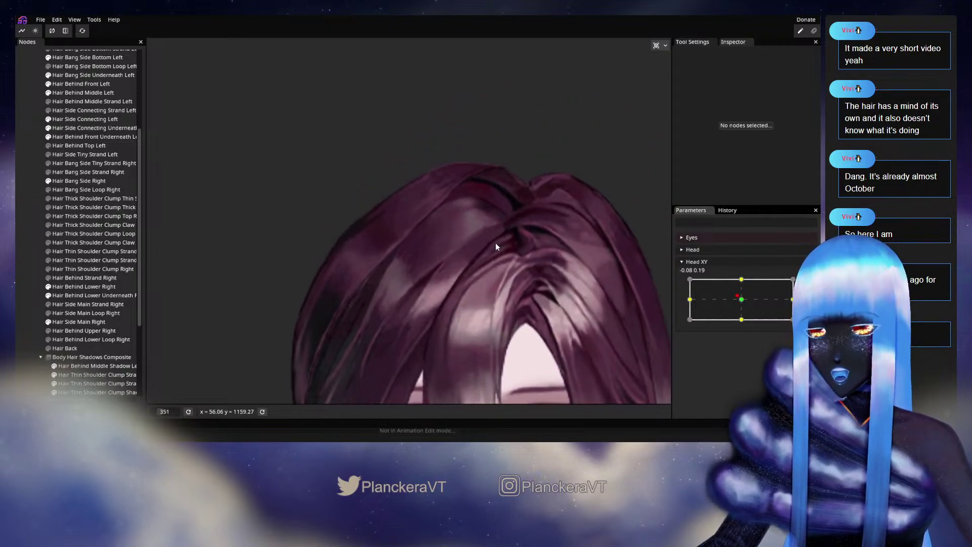
pyautogui.scroll(3, 462, 279)
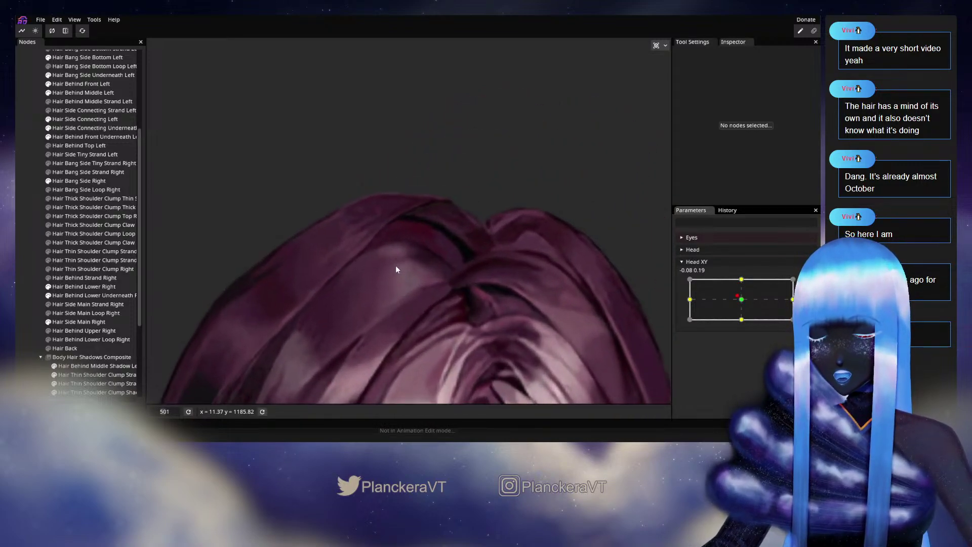
pyautogui.click(741, 299)
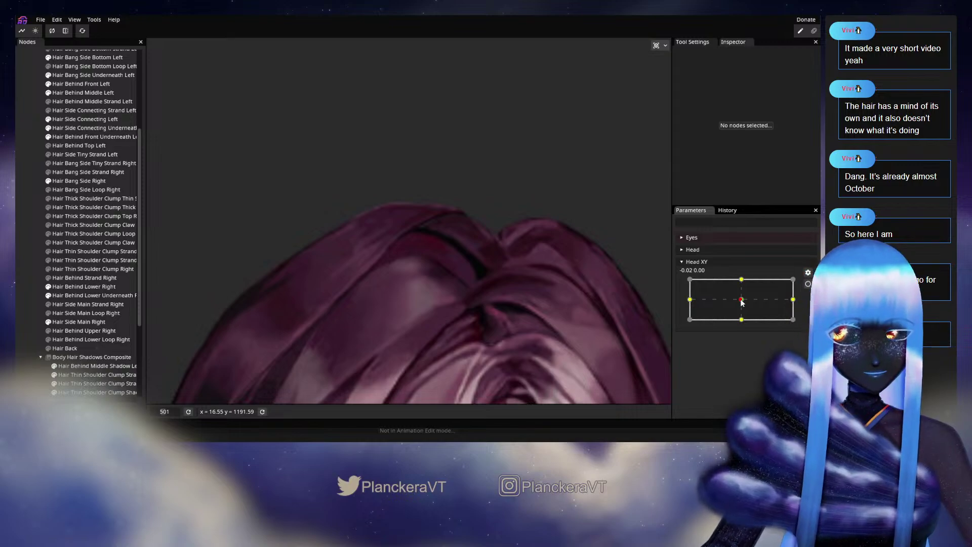
pyautogui.moveTo(741, 299); pyautogui.dragTo(741, 279)
pyautogui.click(794, 287)
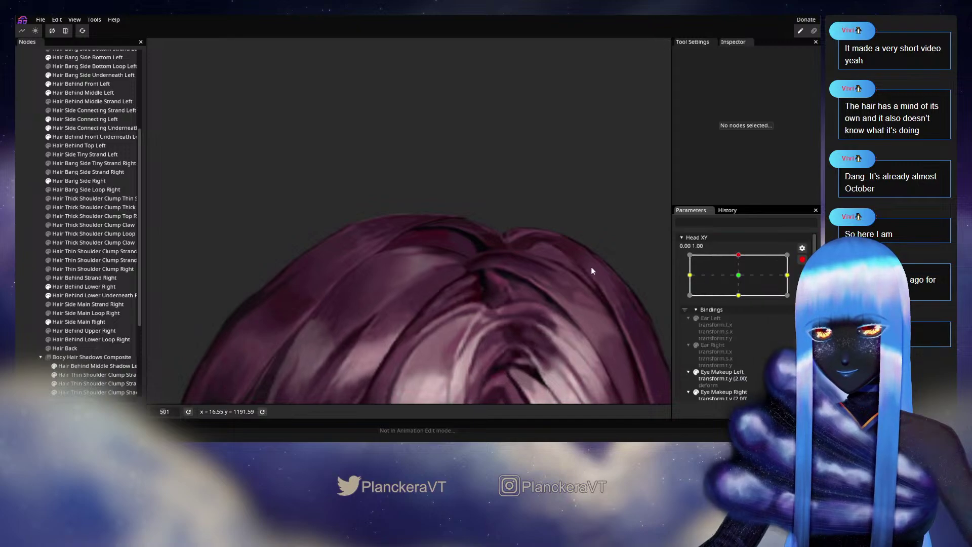
# - Reposition the upper-left and central mesh vertices of Hair Behind Lower Underneath Right for Head XY 0.00 1.00
pyautogui.click(80, 293)
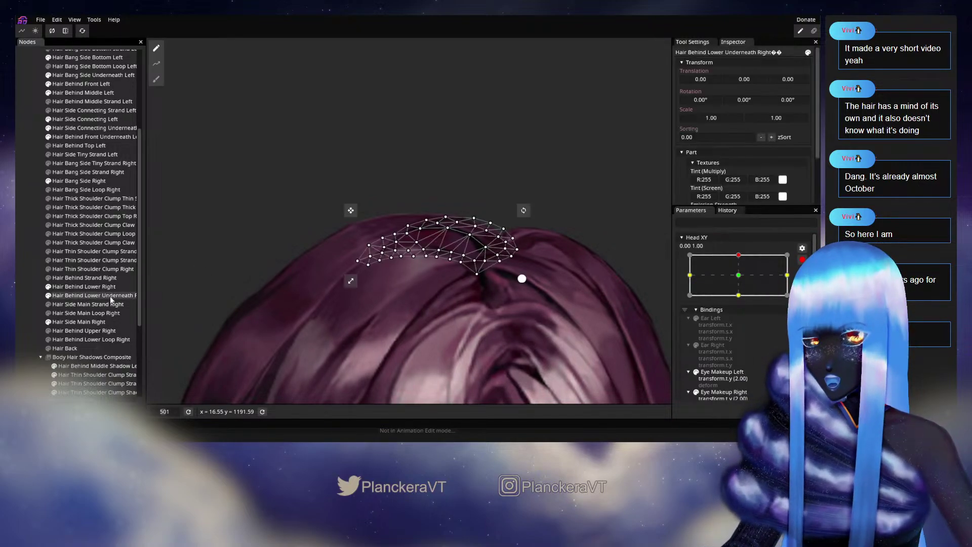
pyautogui.click(419, 241)
pyautogui.click(452, 230)
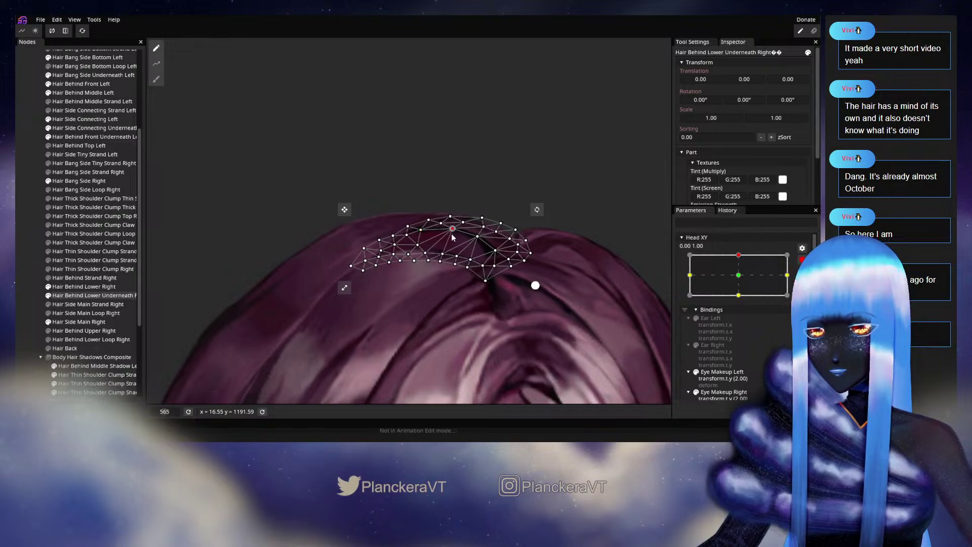
pyautogui.click(408, 227)
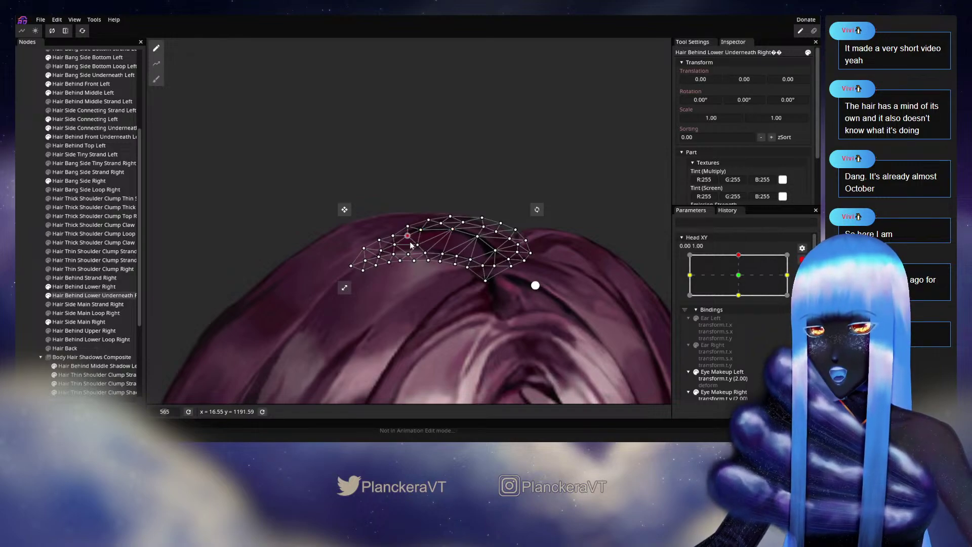
pyautogui.click(395, 244)
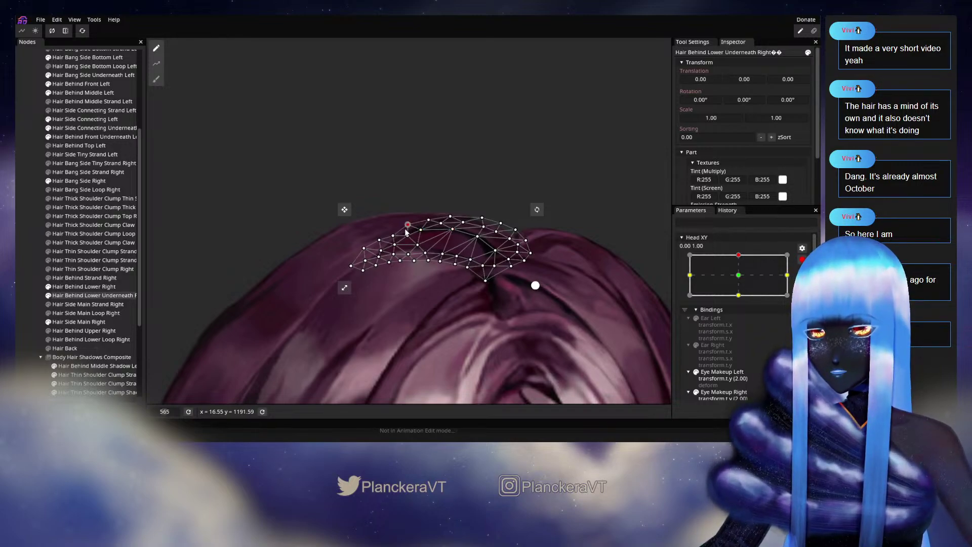
pyautogui.click(394, 237)
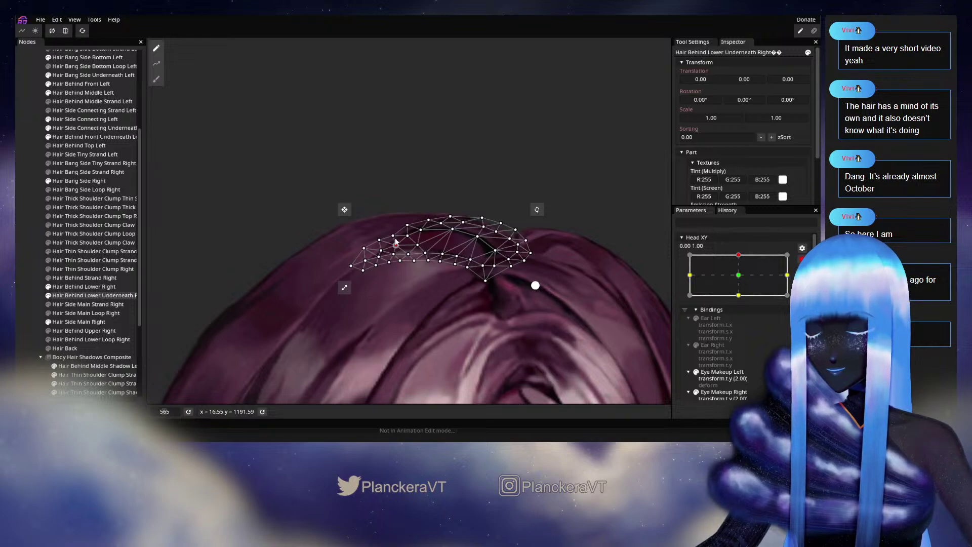
pyautogui.click(408, 236)
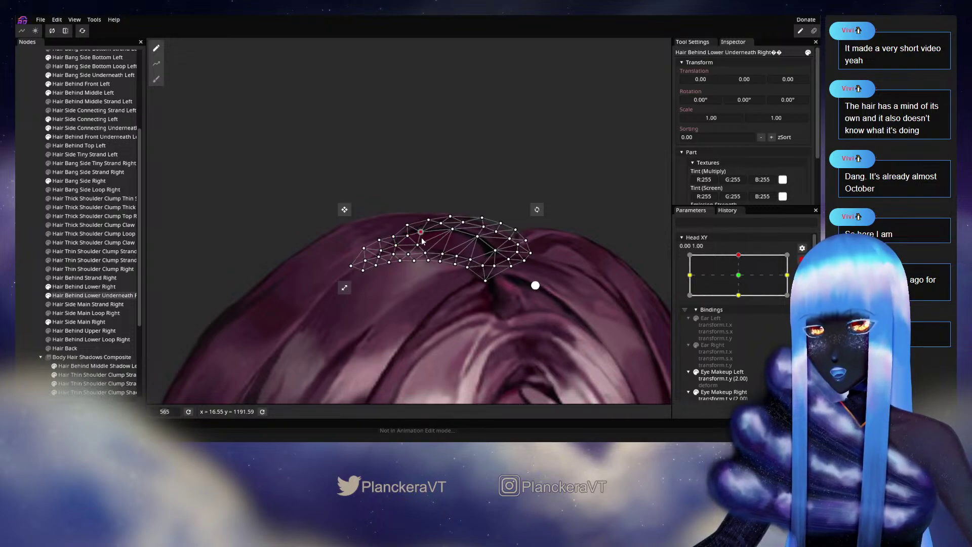
pyautogui.click(499, 289)
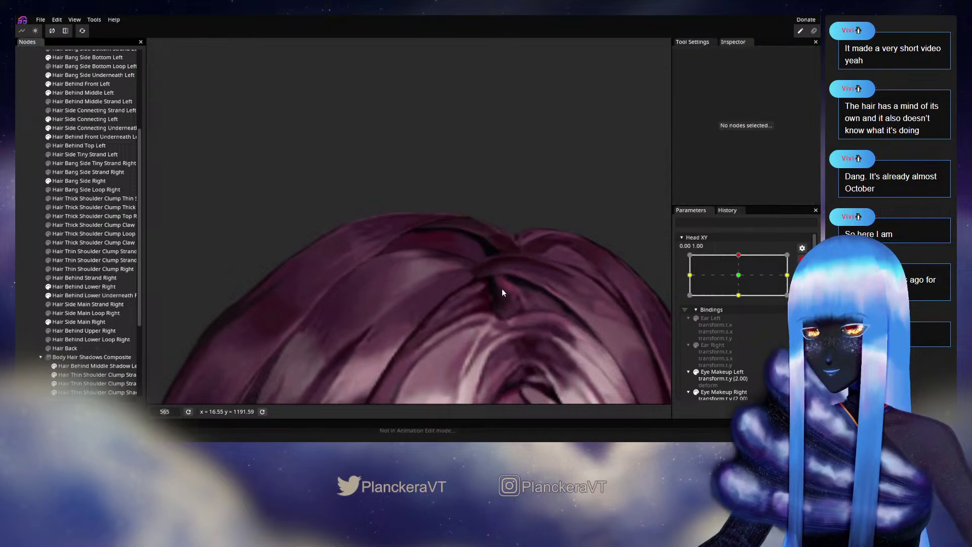
# - Disarm Head XY, test the reshaped underneath hair with head movement, and arm the 0.00 1.00 keypoint again
pyautogui.scroll(-3, 504, 289)
pyautogui.click(803, 260)
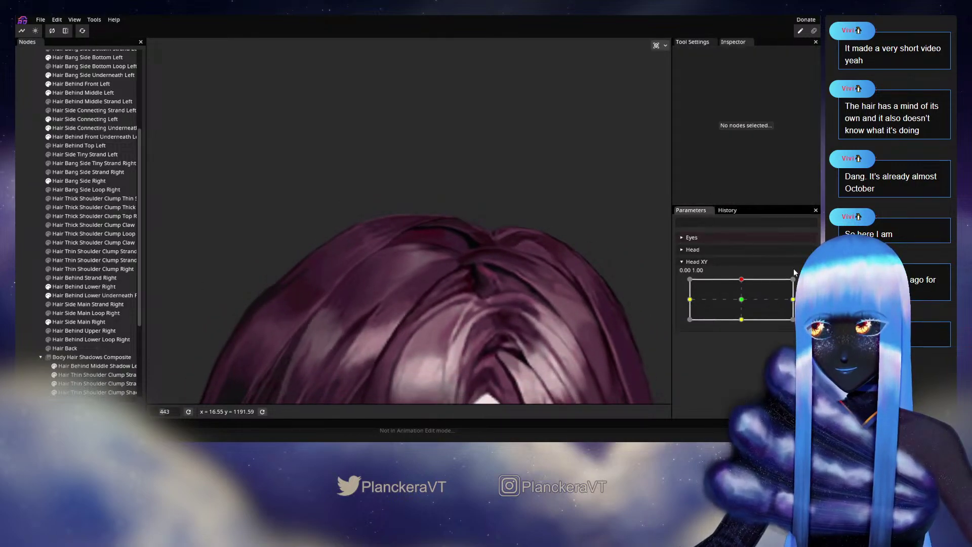
pyautogui.moveTo(742, 279)
pyautogui.mouseDown()
pyautogui.moveTo(740, 300)
pyautogui.moveTo(742, 279)
pyautogui.mouseUp()
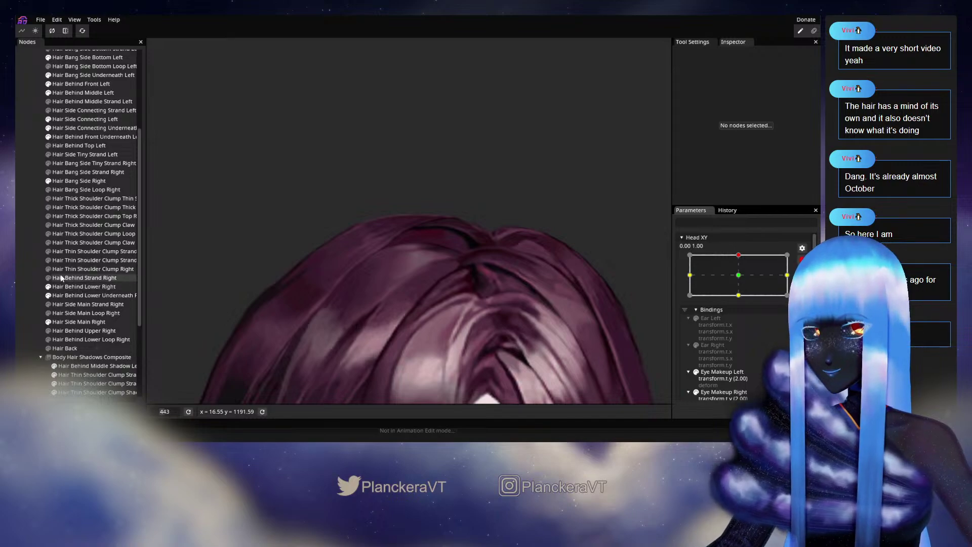
# - Refine the Hair Behind Lower Underneath Right mesh vertices along the dark gap beside the hair parting
pyautogui.click(80, 294)
pyautogui.scroll(3, 434, 245)
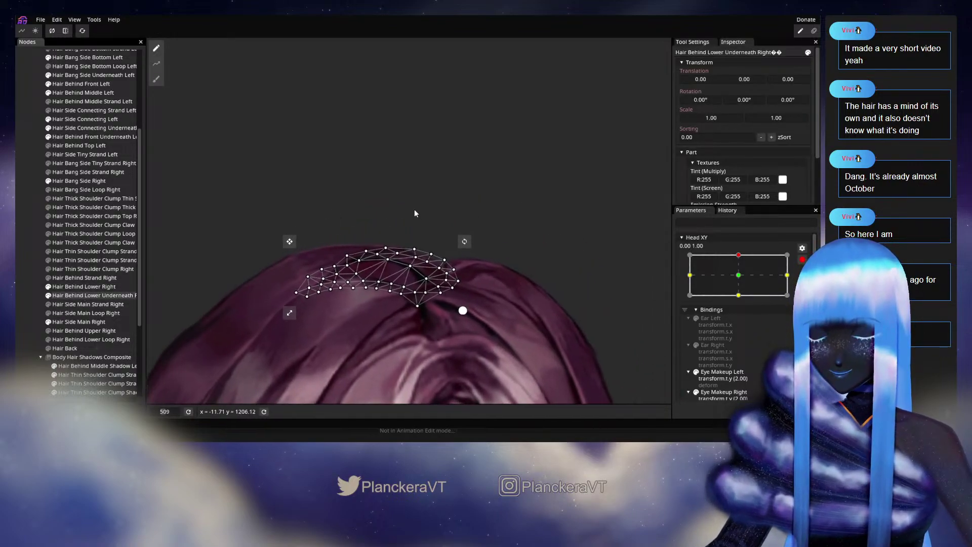
pyautogui.click(417, 266)
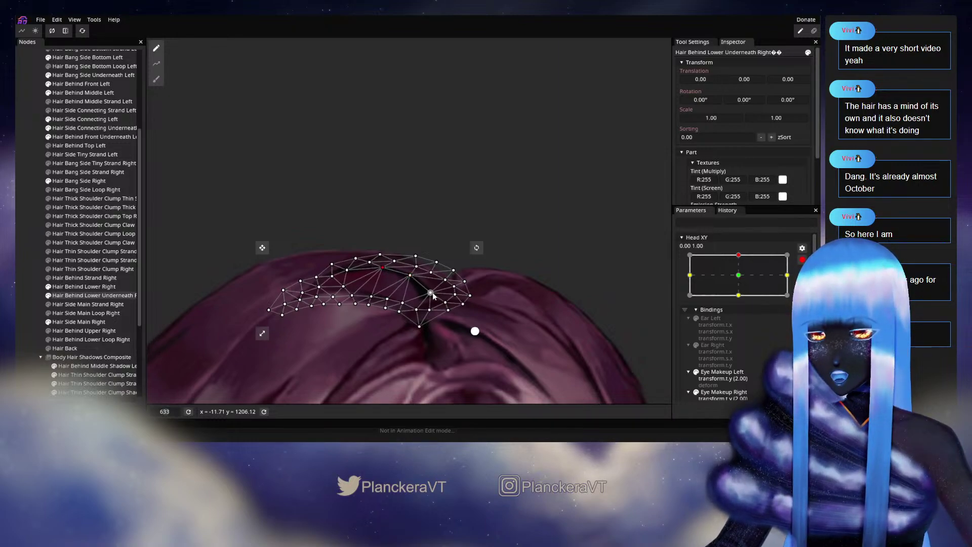
pyautogui.click(193, 287)
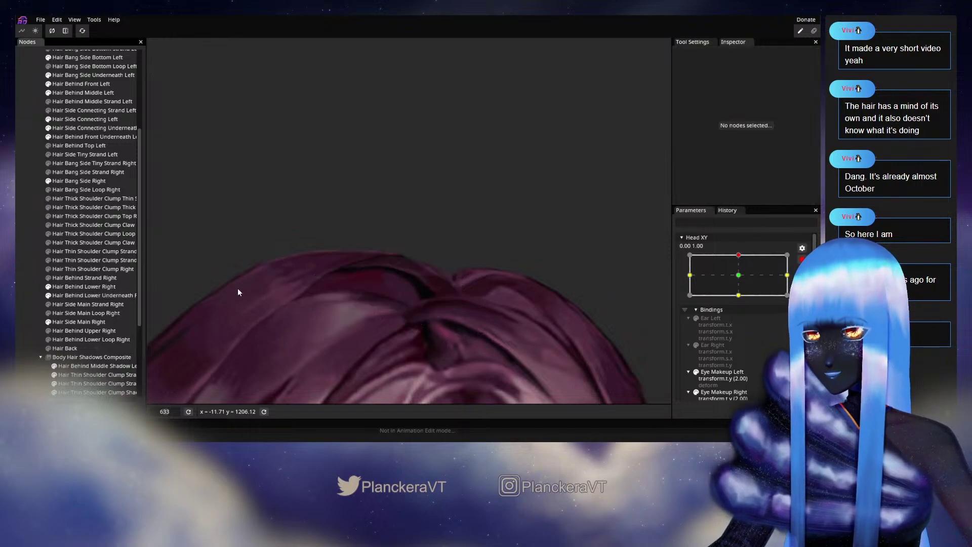
# - Reopen the Hair Behind Lower Underneath Right mesh and nudge vertices inside its upper edge to smooth the deformation
pyautogui.scroll(-2, 424, 292)
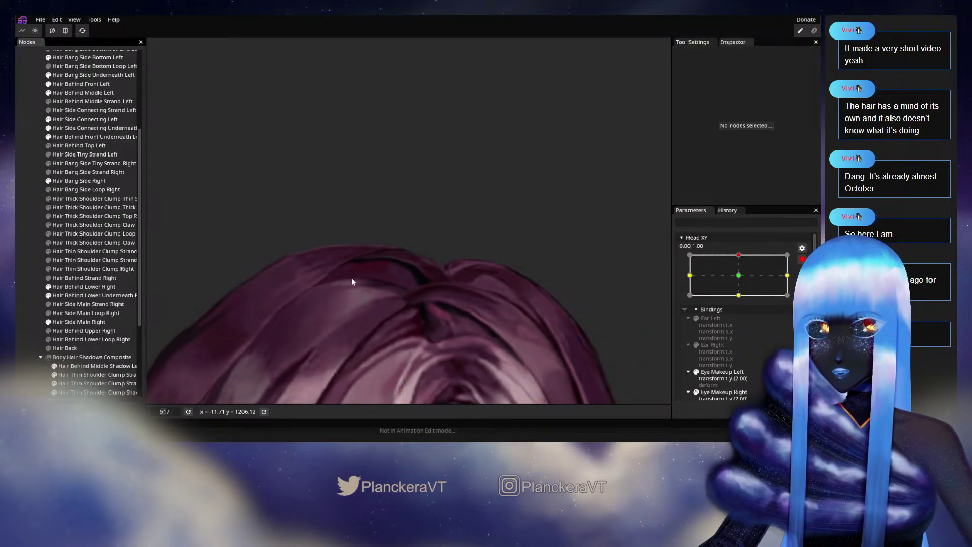
pyautogui.click(76, 296)
pyautogui.scroll(2, 378, 263)
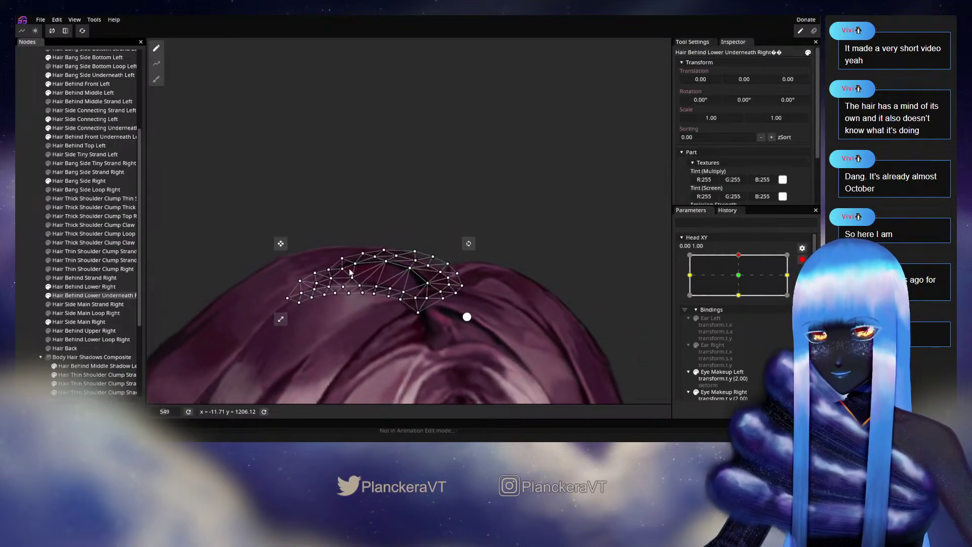
pyautogui.scroll(3, 379, 265)
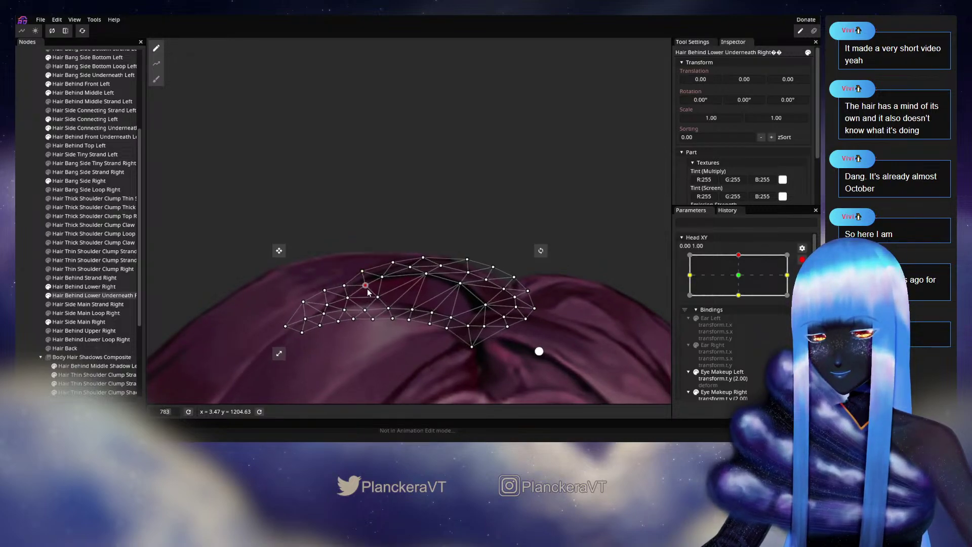
pyautogui.moveTo(345, 288); pyautogui.dragTo(347, 300)
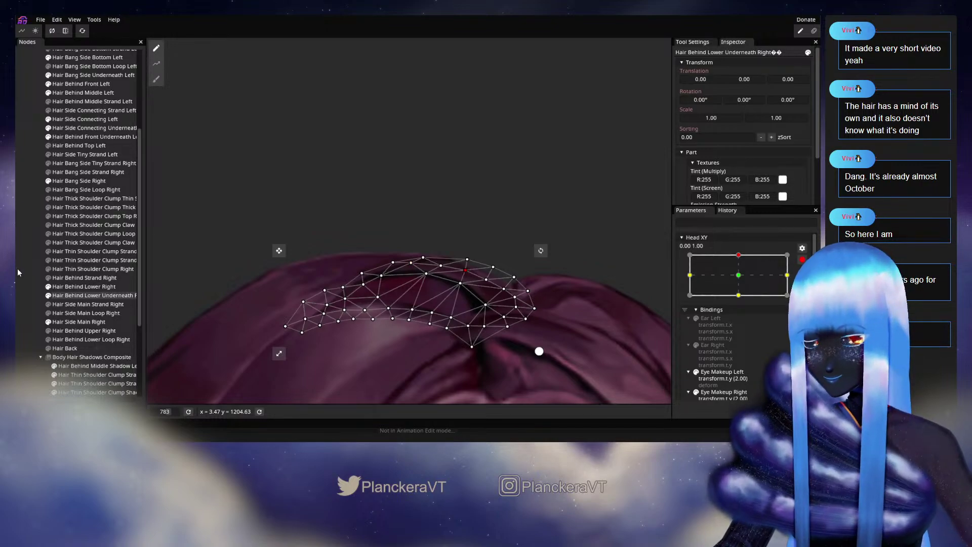
pyautogui.click(488, 301)
# - Check the smoothed crown hair by moving the disarmed Head XY, and re-arm it at 0.00 1.00
pyautogui.scroll(-5, 488, 299)
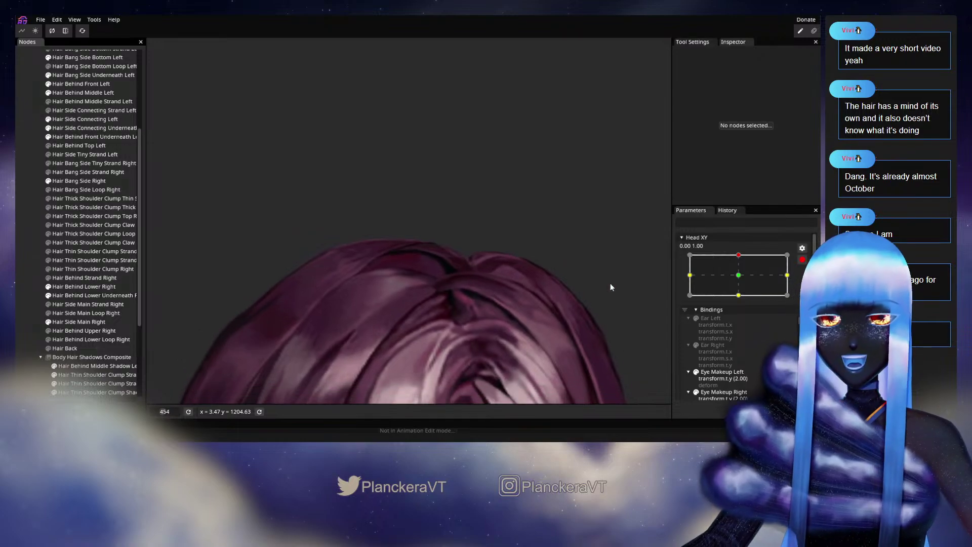
pyautogui.click(803, 259)
pyautogui.scroll(-1, 490, 303)
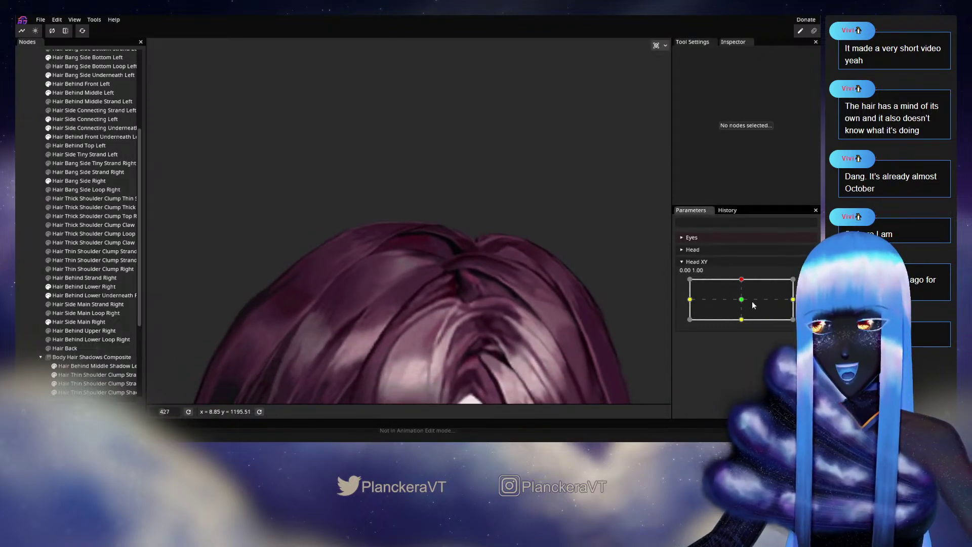
pyautogui.moveTo(745, 284)
pyautogui.mouseDown()
pyautogui.moveTo(731, 284)
pyautogui.moveTo(741, 282)
pyautogui.moveTo(741, 298)
pyautogui.moveTo(742, 282)
pyautogui.mouseUp()
pyautogui.click(808, 284)
# - Fine-tune the inner and outer vertices on the left half of the Hair Behind Lower Underneath Right mesh
pyautogui.scroll(4, 317, 280)
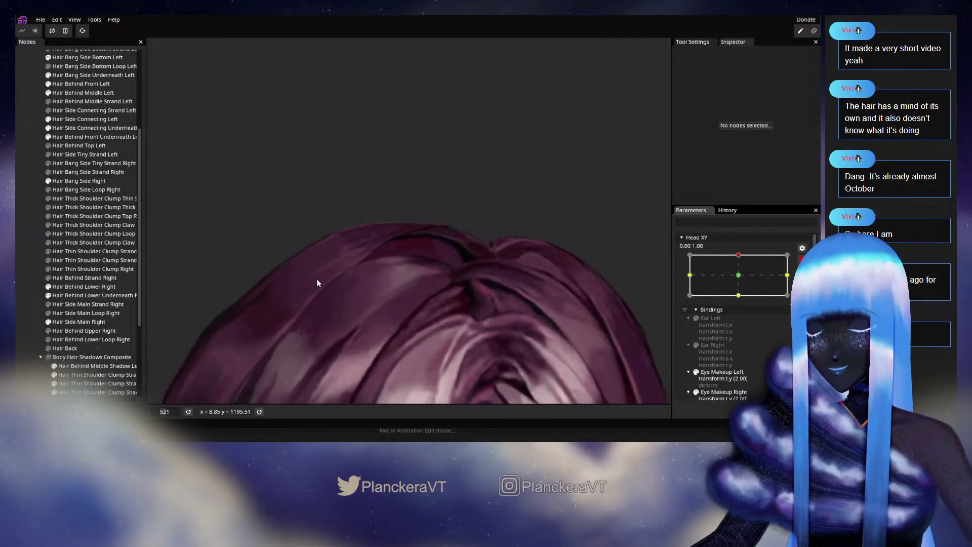
pyautogui.click(76, 295)
pyautogui.scroll(2, 399, 243)
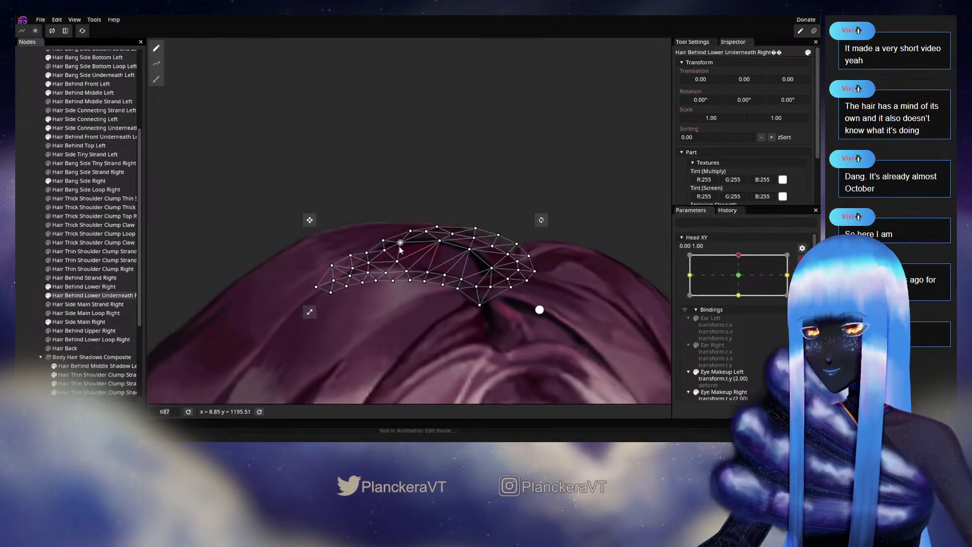
pyautogui.moveTo(400, 242); pyautogui.dragTo(401, 240)
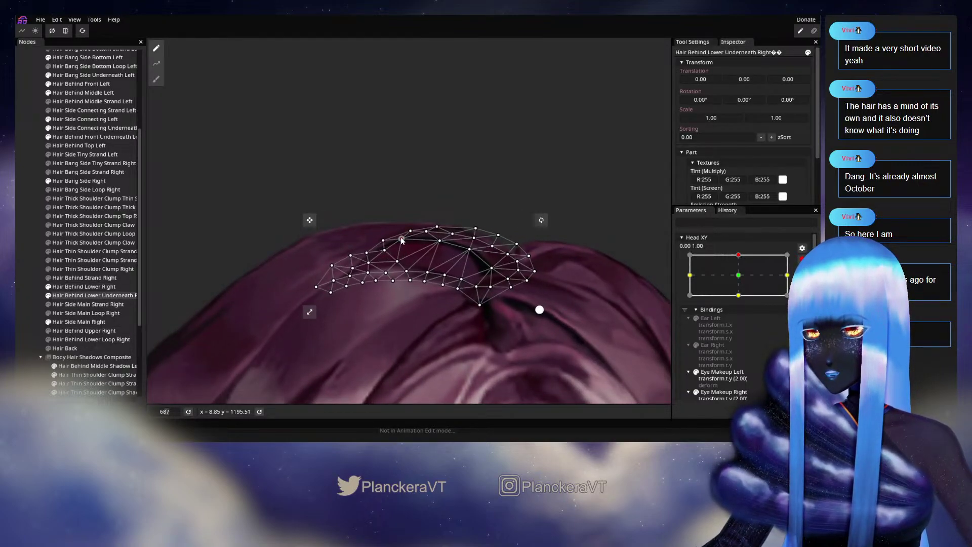
pyautogui.click(386, 248)
pyautogui.click(384, 239)
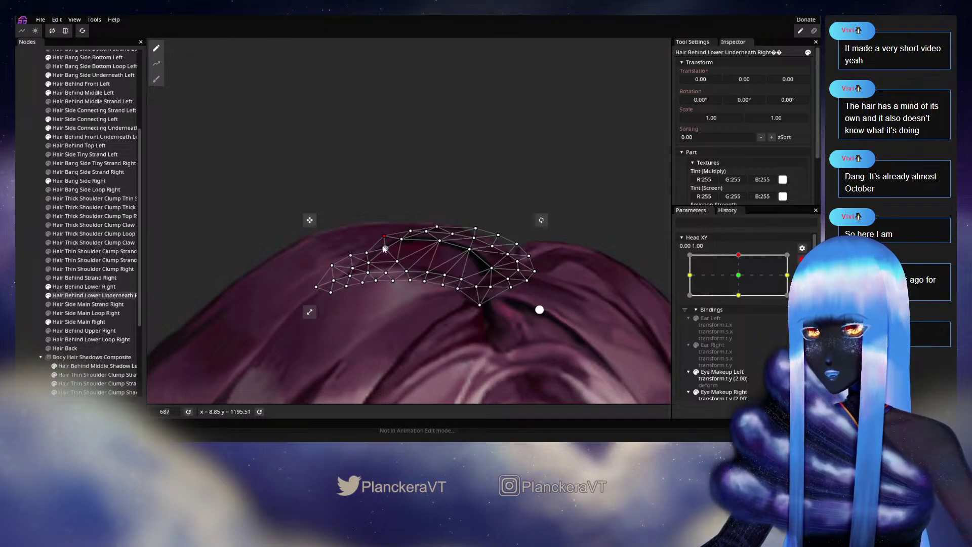
pyautogui.click(366, 251)
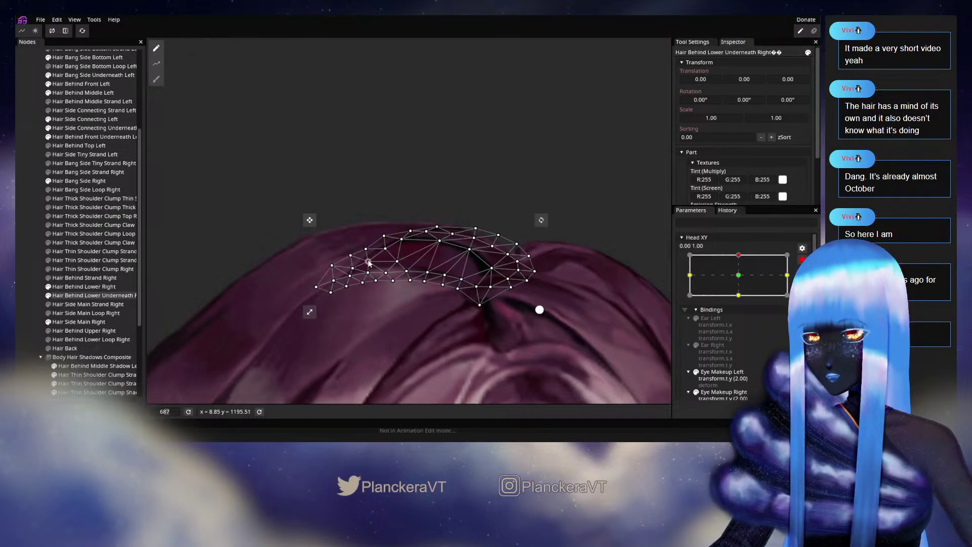
pyautogui.click(369, 262)
pyautogui.scroll(-4, 487, 286)
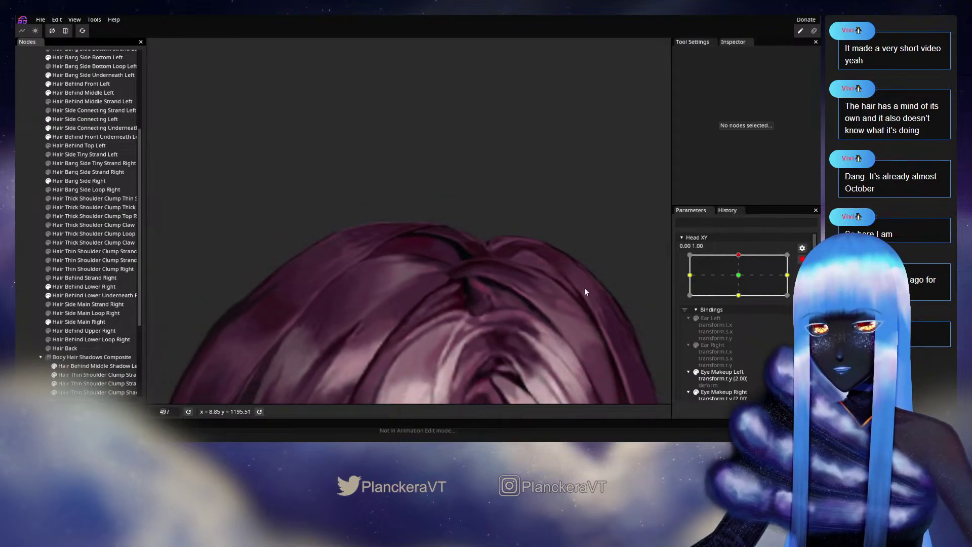
# - Check the crown hair by moving the disarmed Head XY slightly around its upward keypoint, and re-arm it at 0.00 1.00
pyautogui.scroll(-2, 483, 252)
pyautogui.click(802, 259)
pyautogui.moveTo(741, 280)
pyautogui.mouseDown()
pyautogui.moveTo(743, 302)
pyautogui.moveTo(743, 282)
pyautogui.mouseUp()
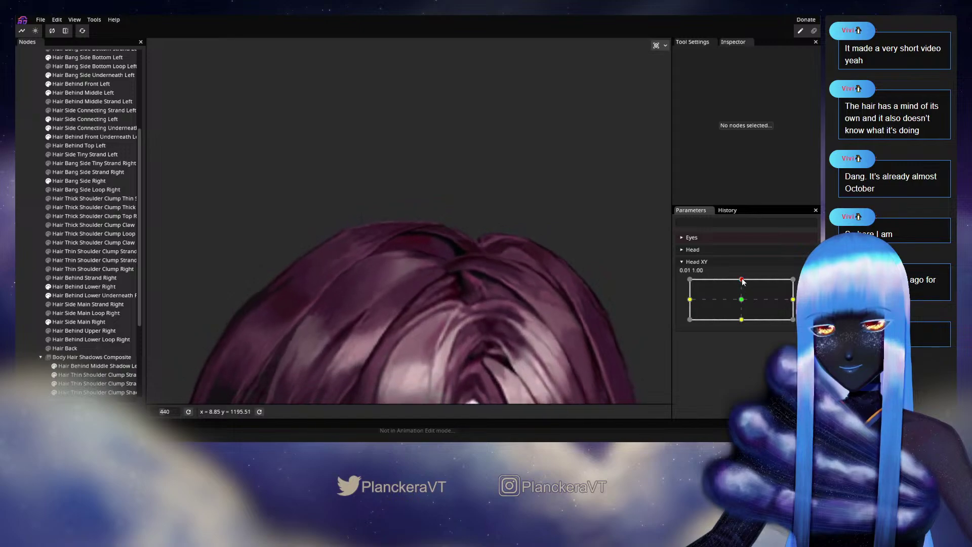
pyautogui.click(802, 285)
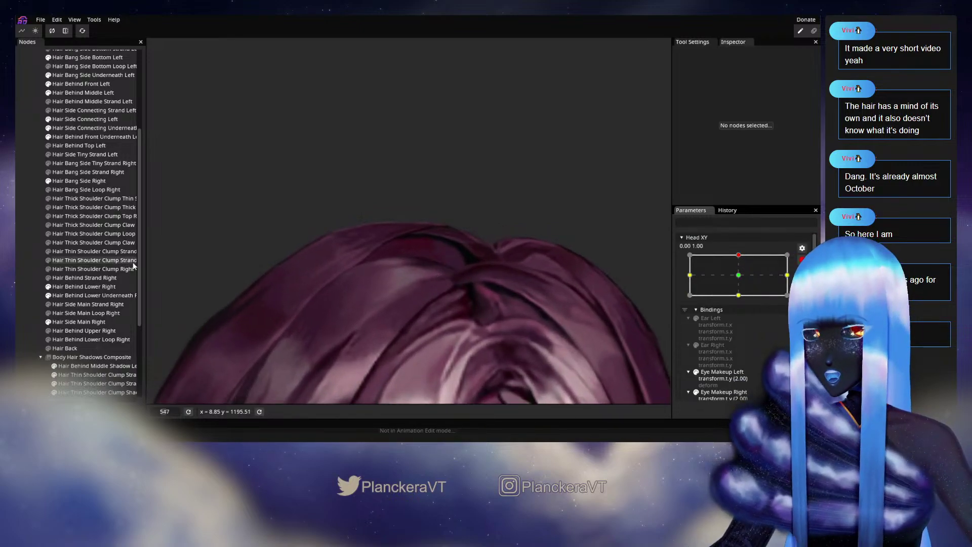
# - Nudge the inner vertices of the Hair Behind Lower Underneath Right mesh along the dark gap near the parting
pyautogui.click(78, 294)
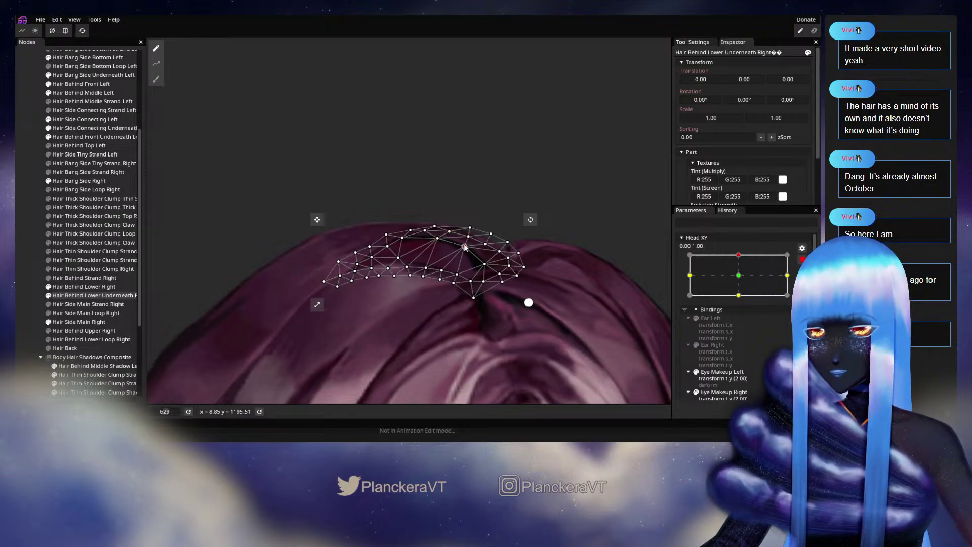
pyautogui.click(33, 281)
# - Disarm Head XY to test the crown deformation near its upward keypoint, and re-arm it at 0.00 1.00
pyautogui.scroll(-2, 477, 266)
pyautogui.click(802, 259)
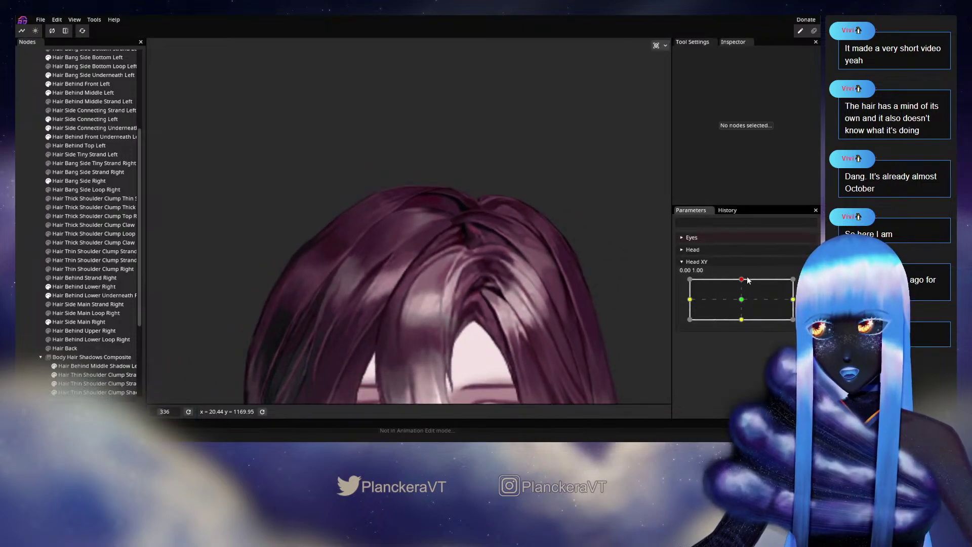
pyautogui.moveTo(742, 279)
pyautogui.mouseDown()
pyautogui.moveTo(741, 303)
pyautogui.moveTo(742, 280)
pyautogui.mouseUp()
pyautogui.click(742, 280)
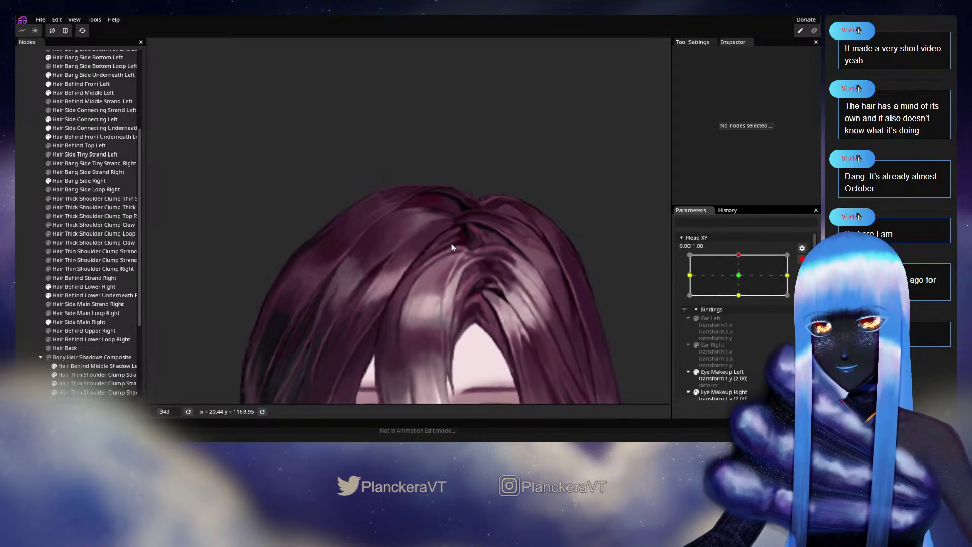
# - Reopen the Hair Behind Lower Underneath Right mesh and adjust the inner vertex at its parting end
pyautogui.scroll(3, 460, 224)
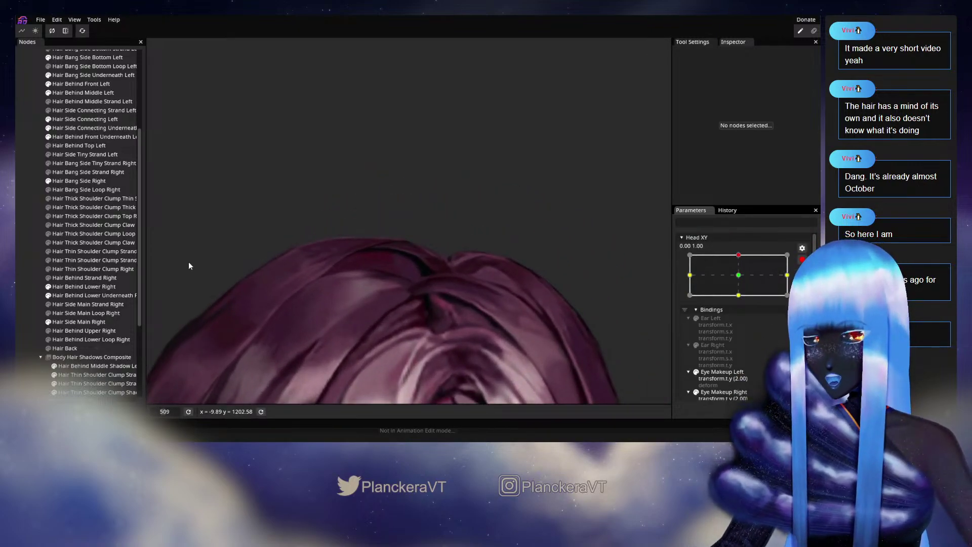
pyautogui.click(63, 295)
pyautogui.scroll(1, 470, 287)
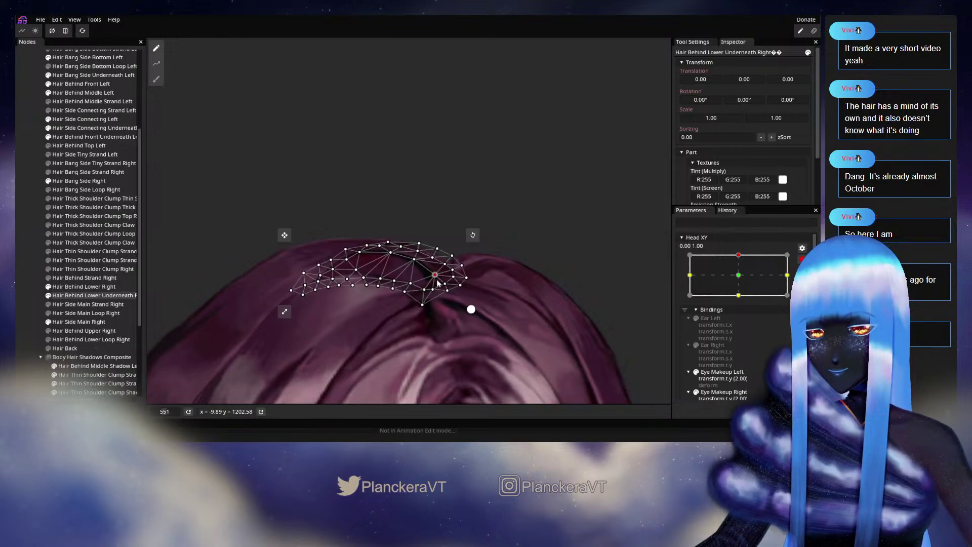
pyautogui.click(500, 296)
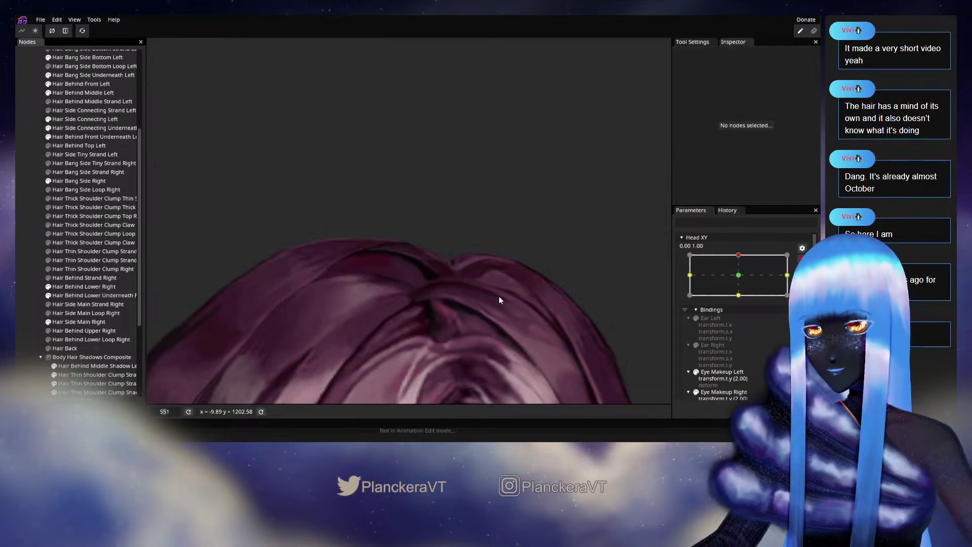
# - Inspect the crown and parting closely while moving the disarmed Head XY back and forth around its upward keypoint
pyautogui.scroll(-5, 499, 297)
pyautogui.scroll(-1, 499, 277)
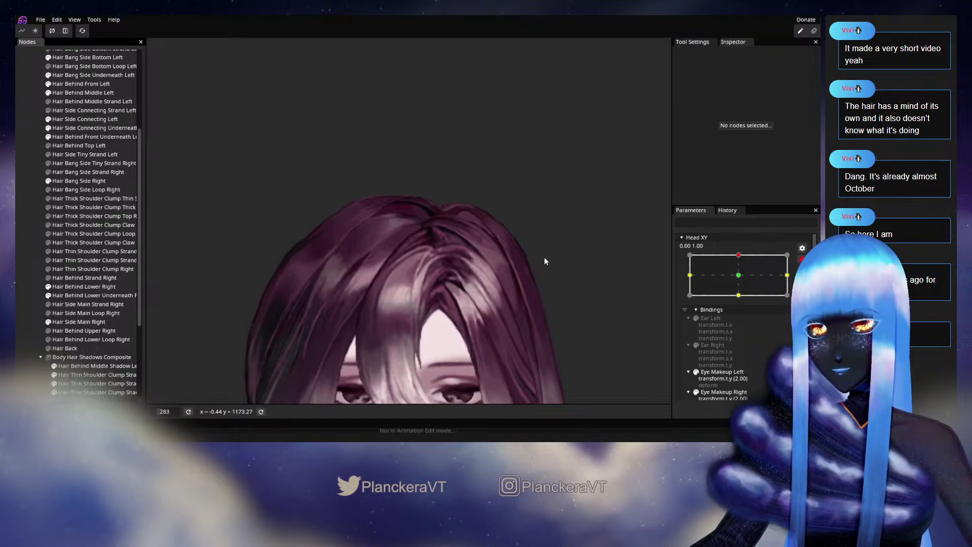
pyautogui.click(802, 259)
pyautogui.moveTo(741, 279)
pyautogui.mouseDown()
pyautogui.moveTo(744, 302)
pyautogui.moveTo(742, 279)
pyautogui.mouseUp()
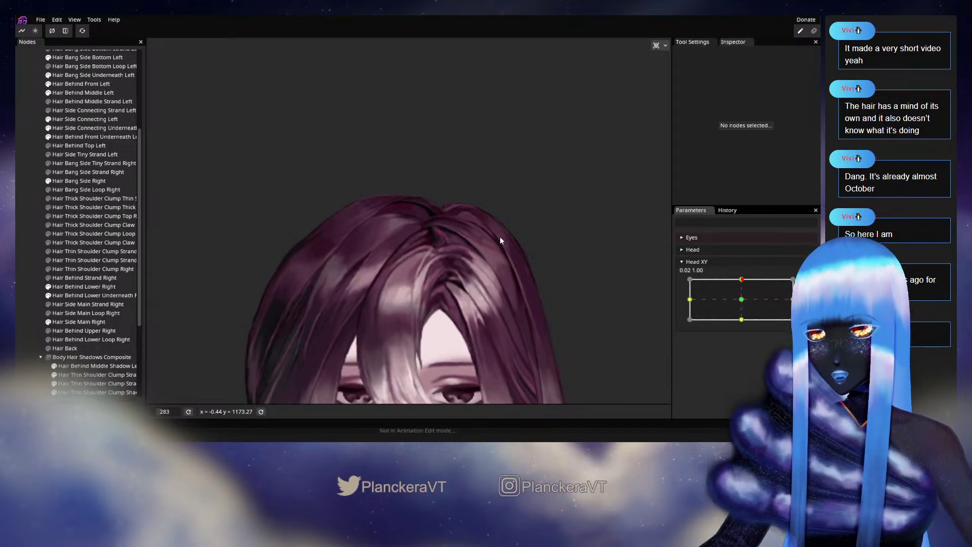
pyautogui.scroll(3, 502, 238)
pyautogui.moveTo(505, 243); pyautogui.dragTo(633, 279)
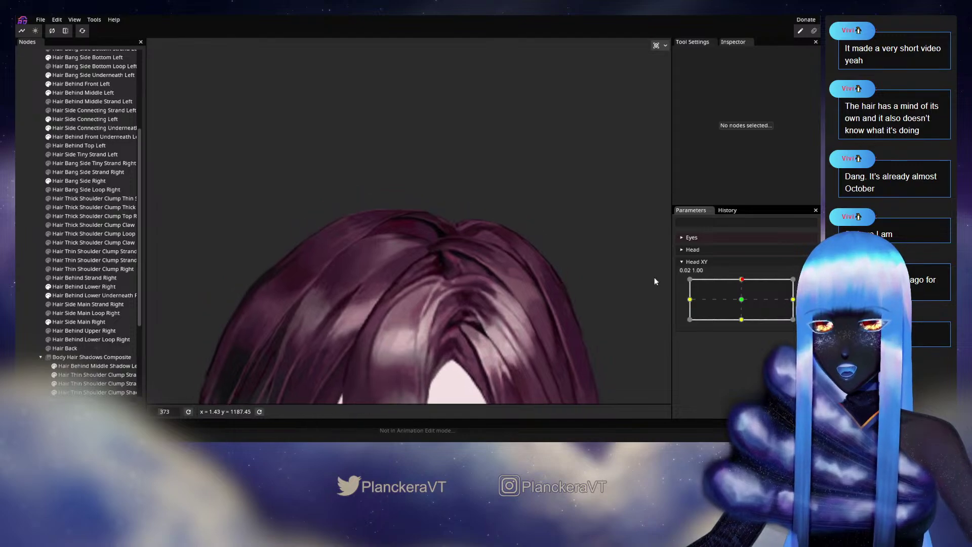
pyautogui.moveTo(740, 283)
pyautogui.mouseDown()
pyautogui.moveTo(742, 302)
pyautogui.moveTo(743, 282)
pyautogui.mouseUp()
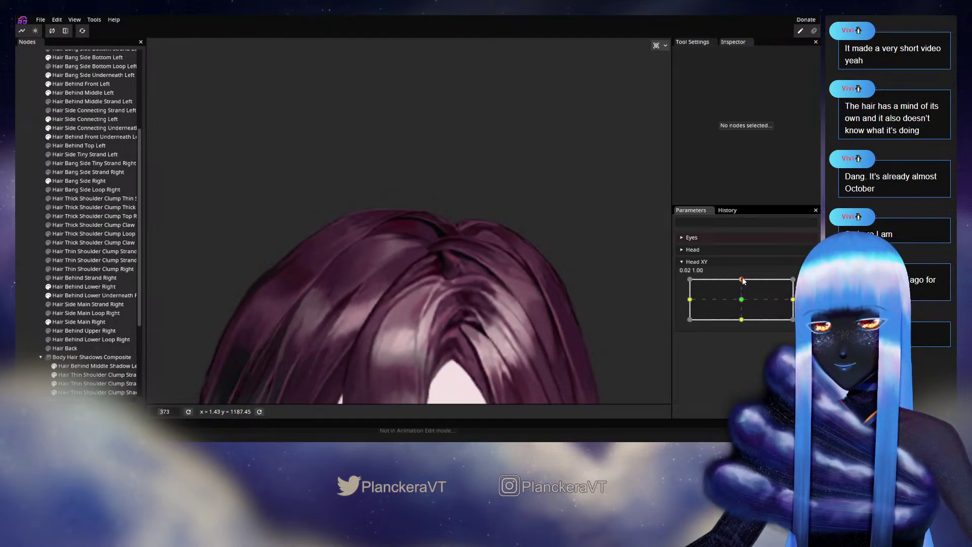
pyautogui.moveTo(743, 282); pyautogui.dragTo(744, 282)
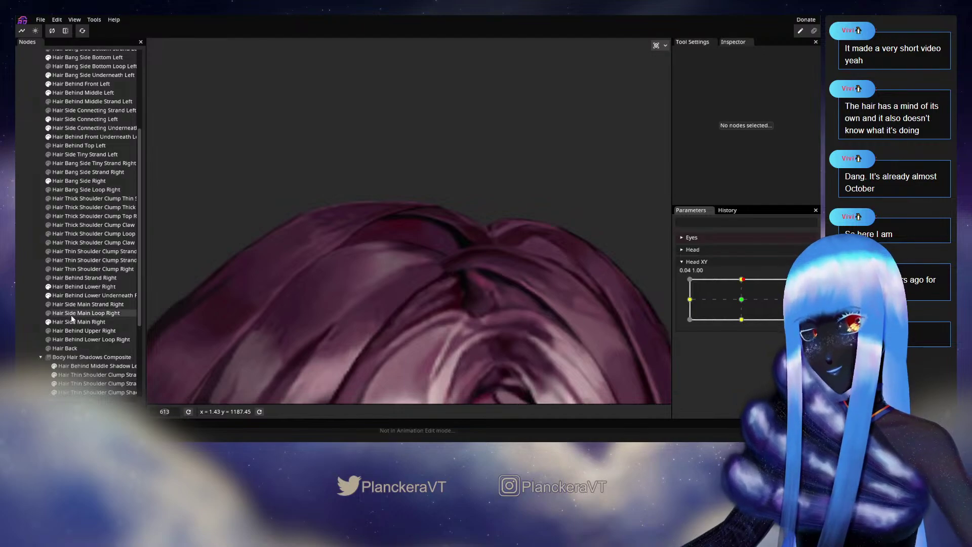
# - Re-arm Head XY at 0.00 1.00 and refine the Hair Behind Lower Underneath Right vertices surrounding the dark gap
pyautogui.click(76, 296)
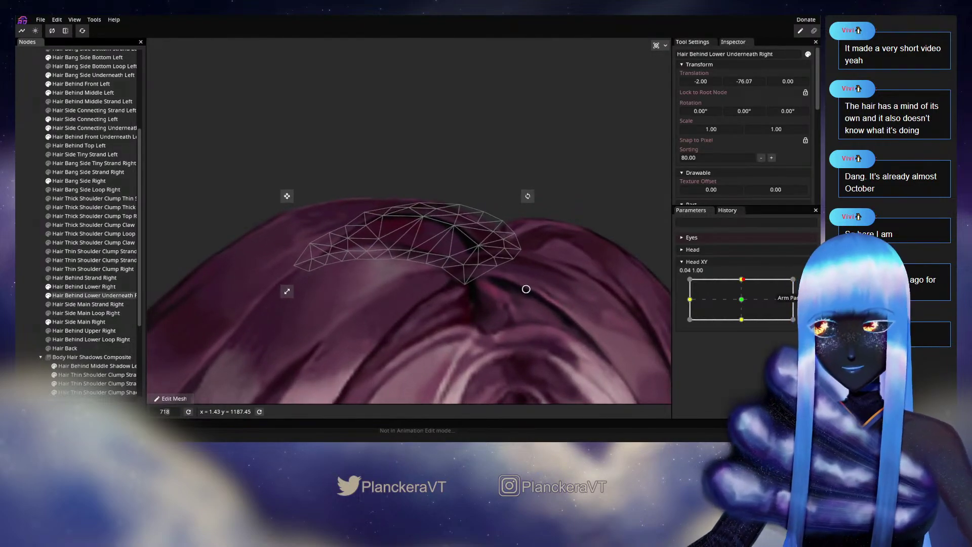
pyautogui.doubleClick(506, 266)
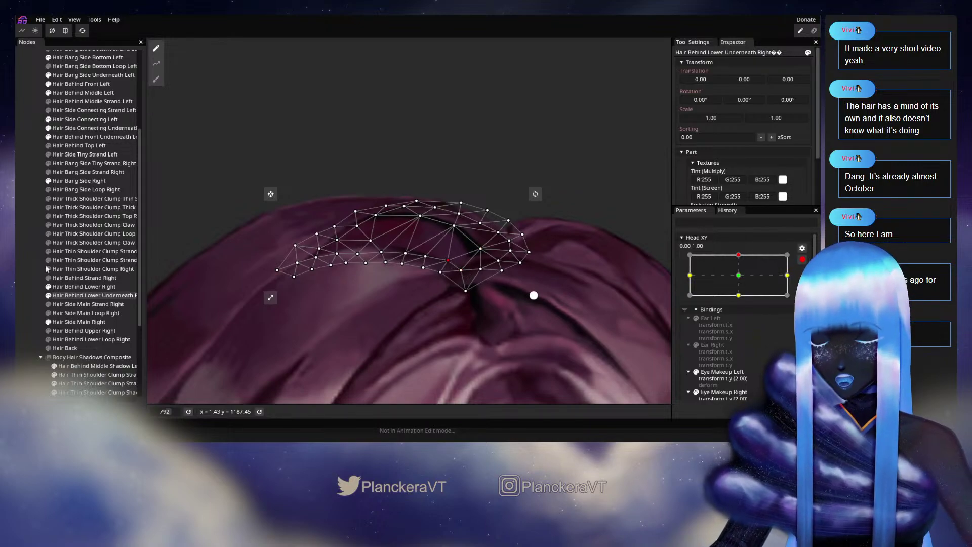
pyautogui.click(525, 303)
# - Check the refined parting by moving the disarmed Head XY around its upward keypoint
pyautogui.scroll(-4, 527, 303)
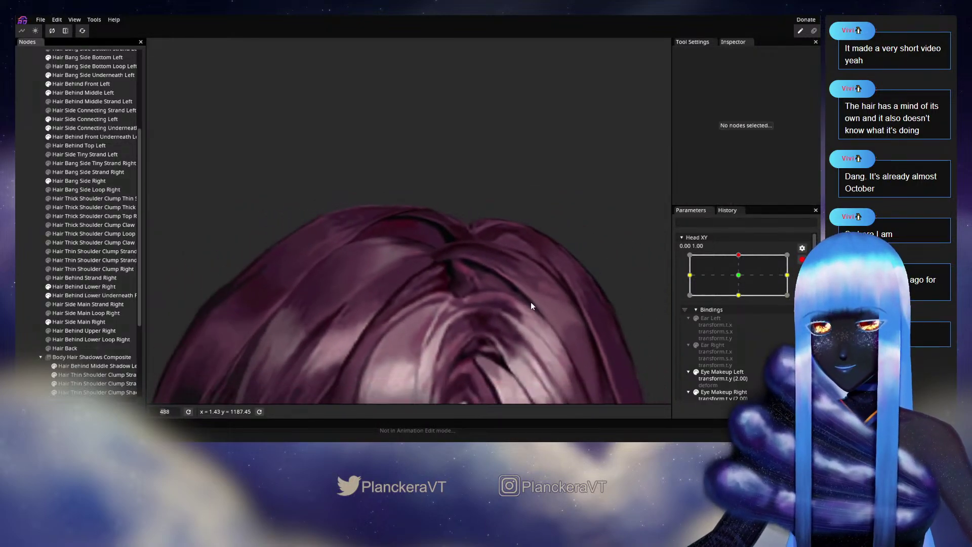
pyautogui.click(803, 260)
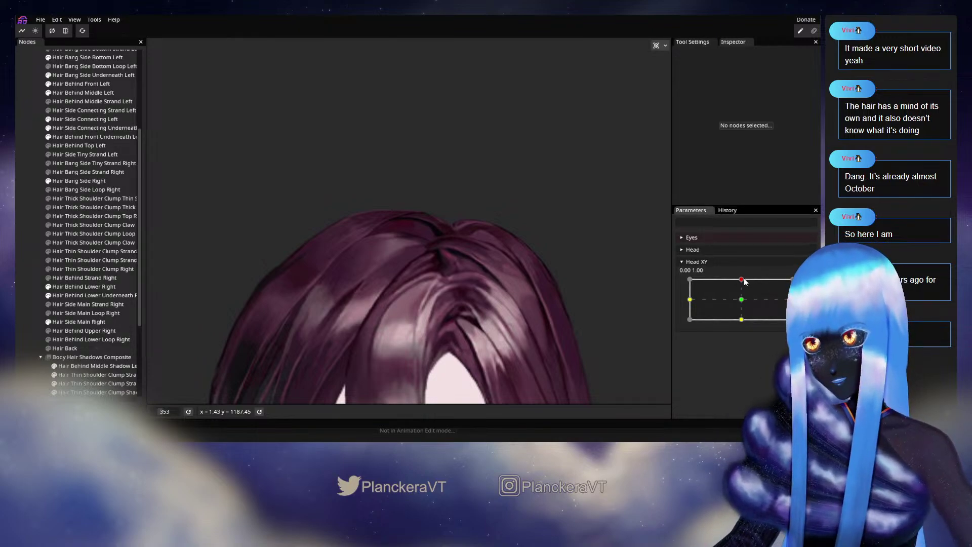
pyautogui.moveTo(745, 282)
pyautogui.mouseDown()
pyautogui.moveTo(742, 303)
pyautogui.moveTo(745, 280)
pyautogui.mouseUp()
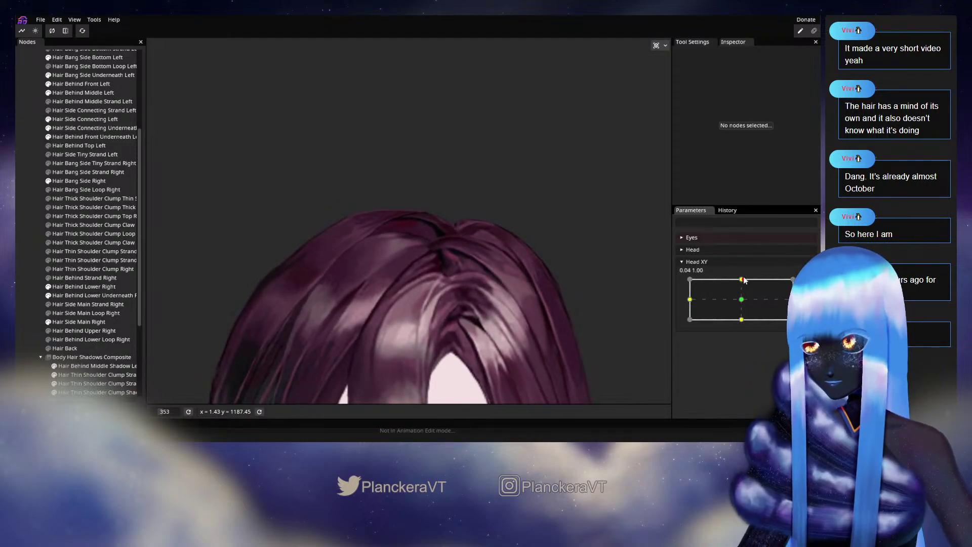
pyautogui.moveTo(745, 285); pyautogui.dragTo(744, 285)
# - Push the upper outer edge of the Hair Behind Lower Right mesh slightly inward at Head XY 0.00 1.00, using a size 30 circle brush
pyautogui.scroll(4, 423, 259)
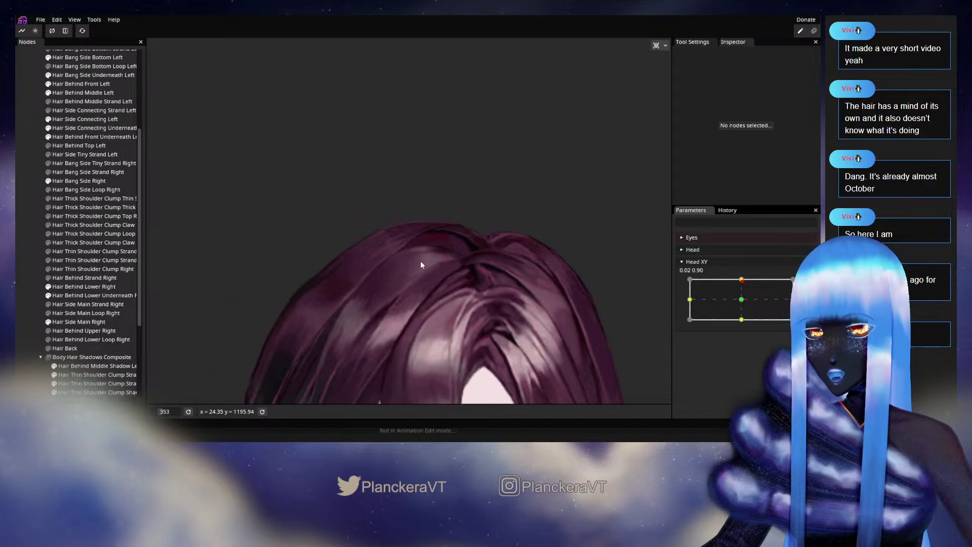
pyautogui.click(73, 287)
pyautogui.scroll(2, 333, 208)
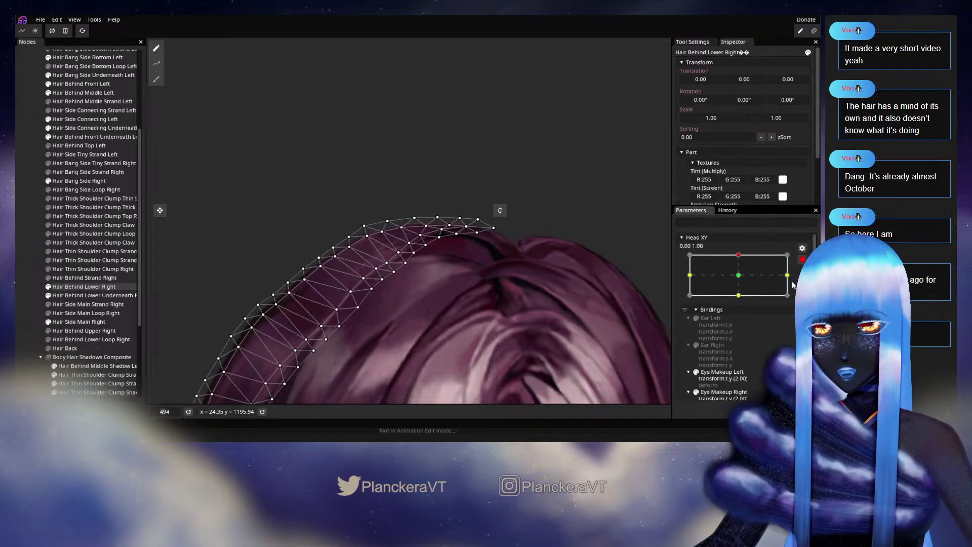
pyautogui.scroll(2, 273, 246)
pyautogui.click(156, 79)
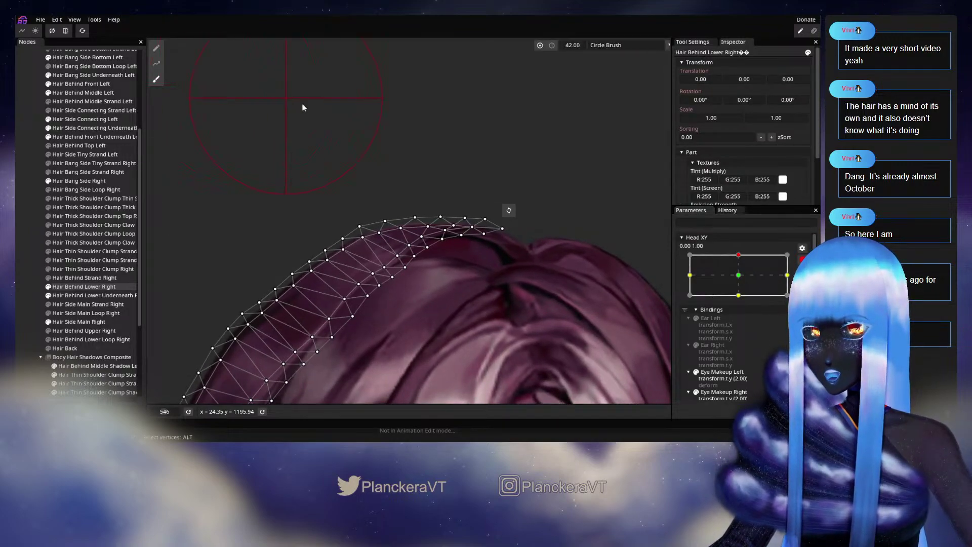
pyautogui.moveTo(558, 45); pyautogui.dragTo(552, 46)
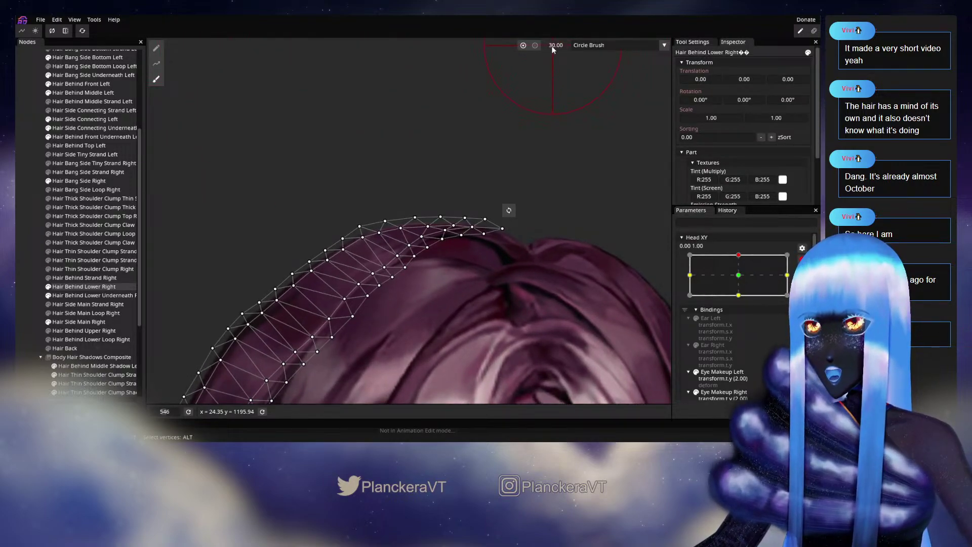
pyautogui.moveTo(342, 193); pyautogui.dragTo(347, 200)
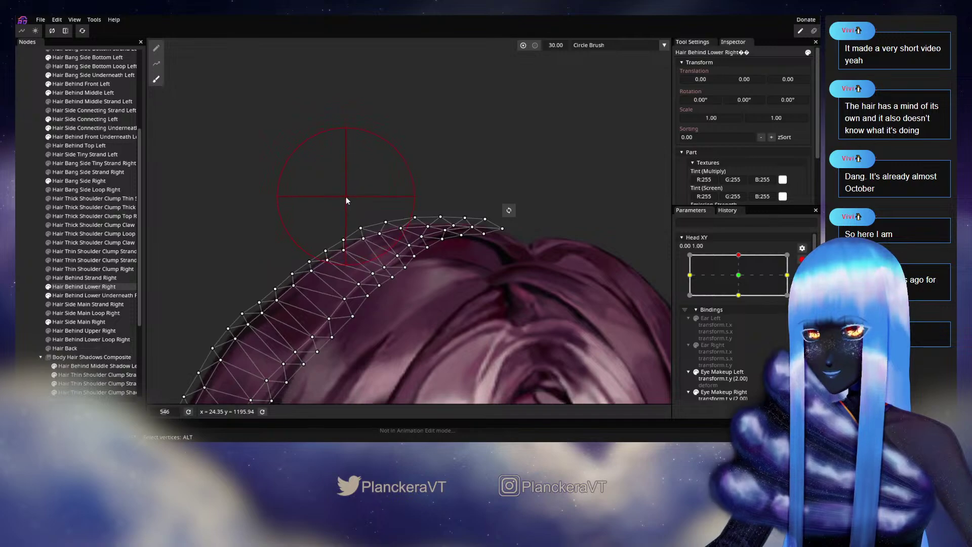
pyautogui.click(349, 202)
pyautogui.click(23, 257)
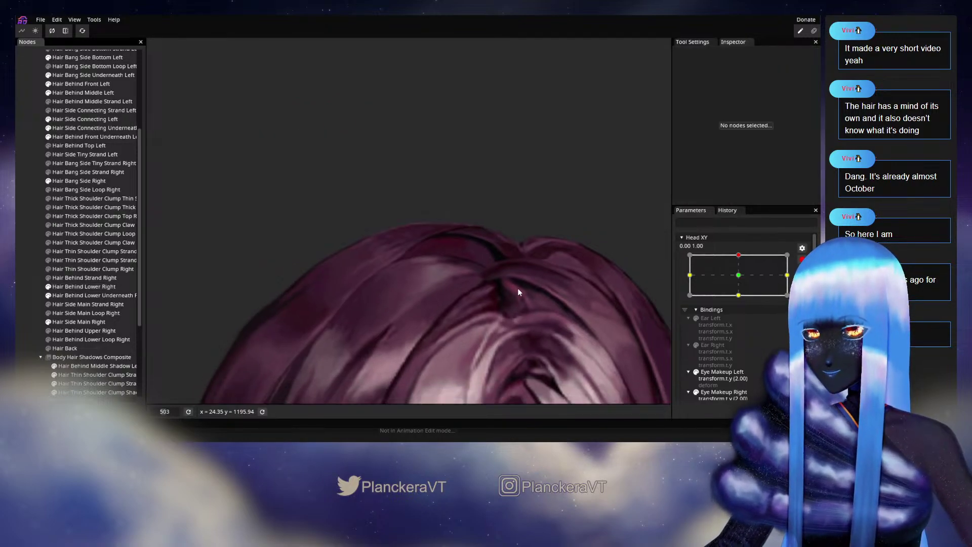
# - Test the reshaped outer hair edge by moving the disarmed Head XY, and re-arm it at 0.00 1.00
pyautogui.click(802, 260)
pyautogui.moveTo(743, 282)
pyautogui.mouseDown()
pyautogui.moveTo(742, 292)
pyautogui.moveTo(743, 282)
pyautogui.mouseUp()
pyautogui.click(803, 273)
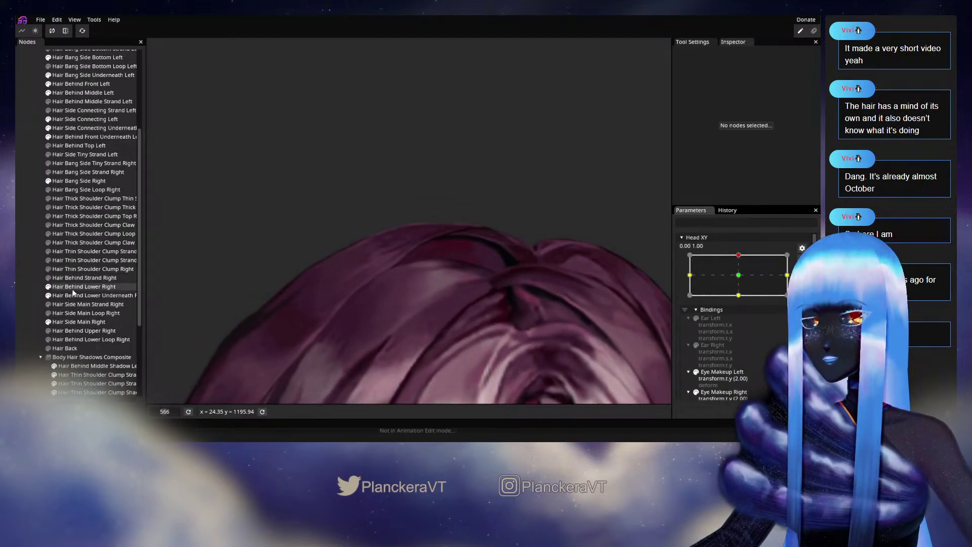
# - Brush the upper outer vertices of the Hair Behind Lower Right mesh slightly further inward with the circle brush
pyautogui.click(81, 322)
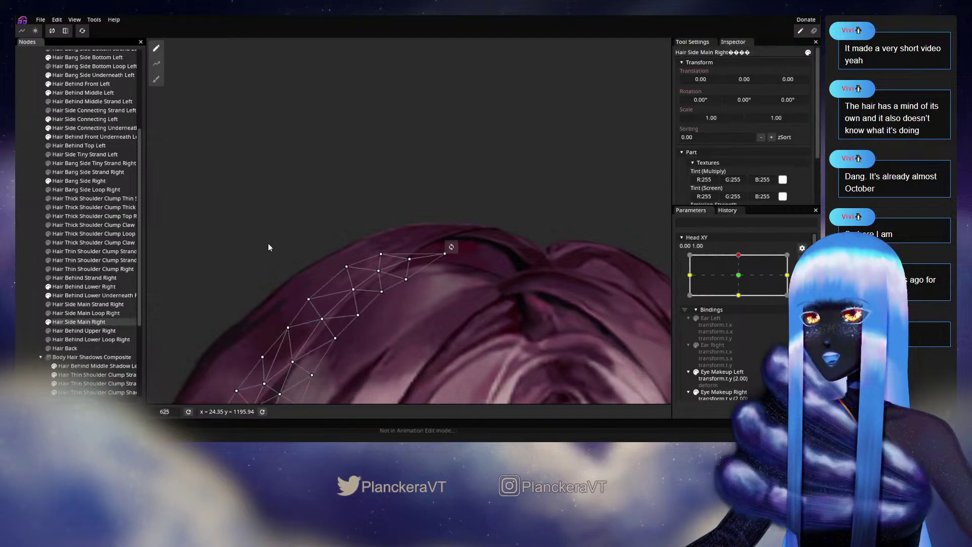
pyautogui.scroll(2, 338, 224)
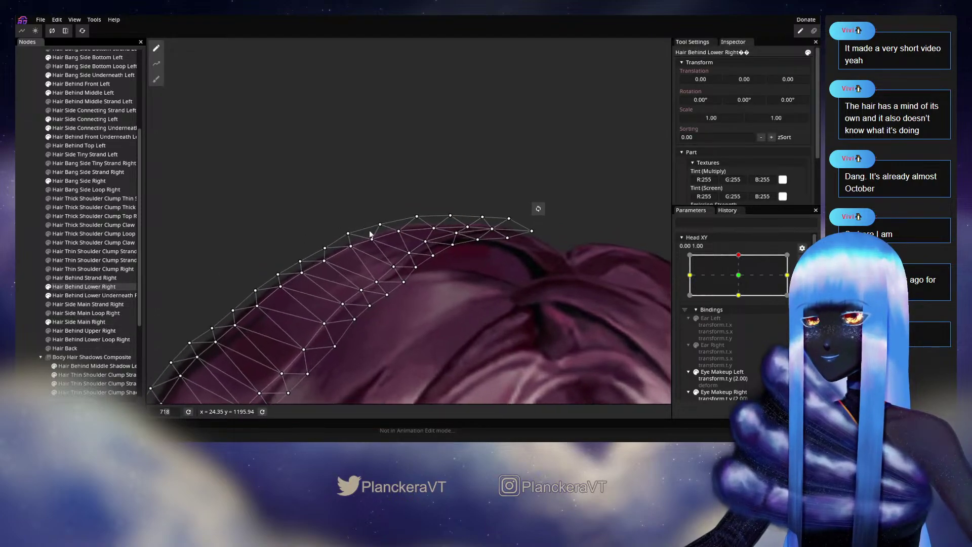
pyautogui.click(157, 81)
pyautogui.moveTo(375, 170); pyautogui.dragTo(375, 174)
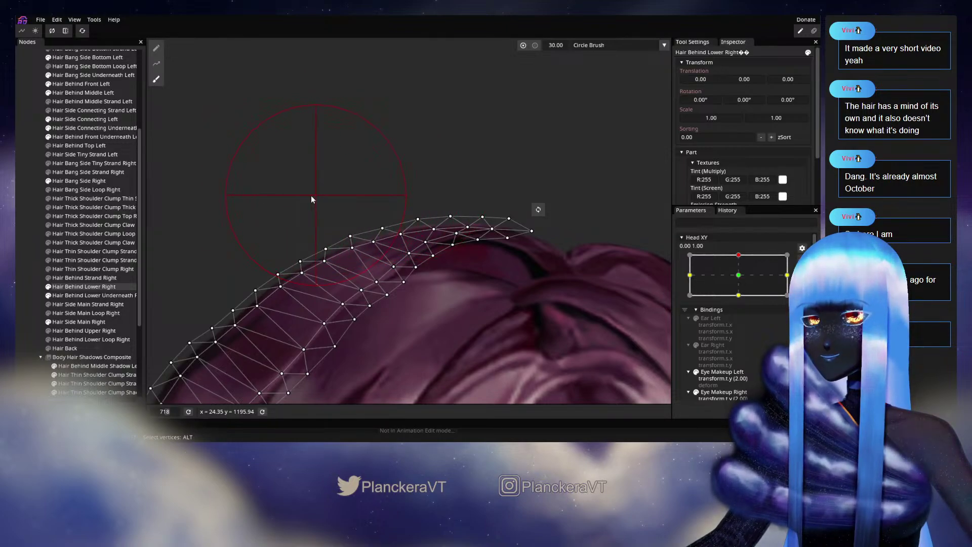
pyautogui.click(22, 239)
# - Review the whole hair silhouette by moving the disarmed Head XY from its center to the upward keypoint, and re-arm it at 0.00 1.00
pyautogui.scroll(-6, 480, 317)
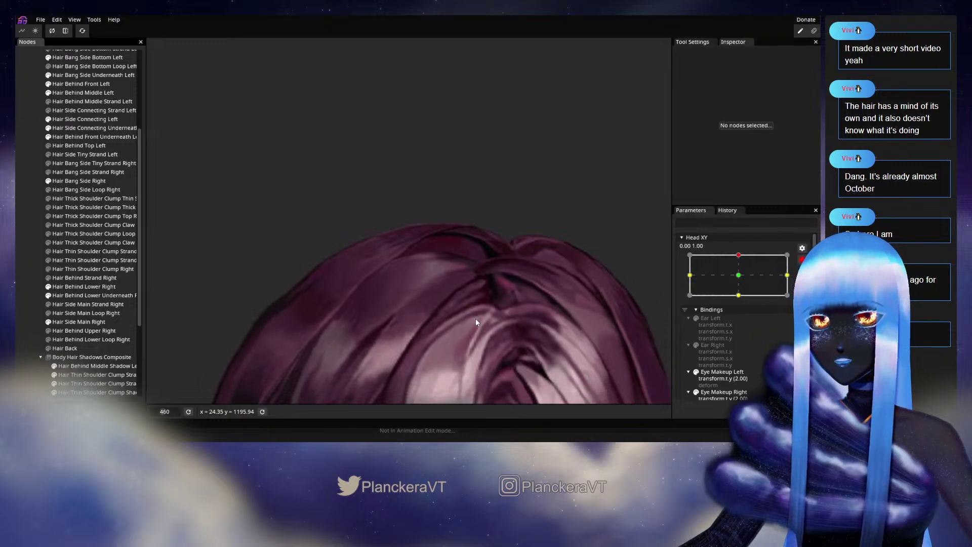
pyautogui.scroll(-6, 507, 284)
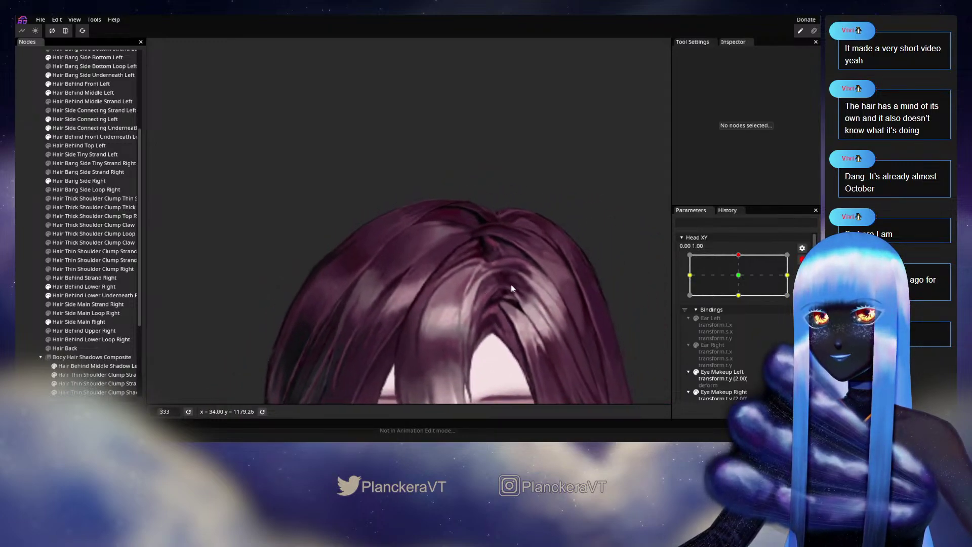
pyautogui.click(802, 259)
pyautogui.moveTo(463, 295); pyautogui.dragTo(467, 252)
pyautogui.scroll(-1, 469, 261)
pyautogui.scroll(-1, 469, 260)
pyautogui.click(742, 300)
pyautogui.moveTo(741, 303); pyautogui.dragTo(742, 280)
pyautogui.click(809, 283)
# - Reopen the Hair Behind Lower Right mesh and fine-tune individual vertices inside its upper outer edge
pyautogui.scroll(5, 439, 242)
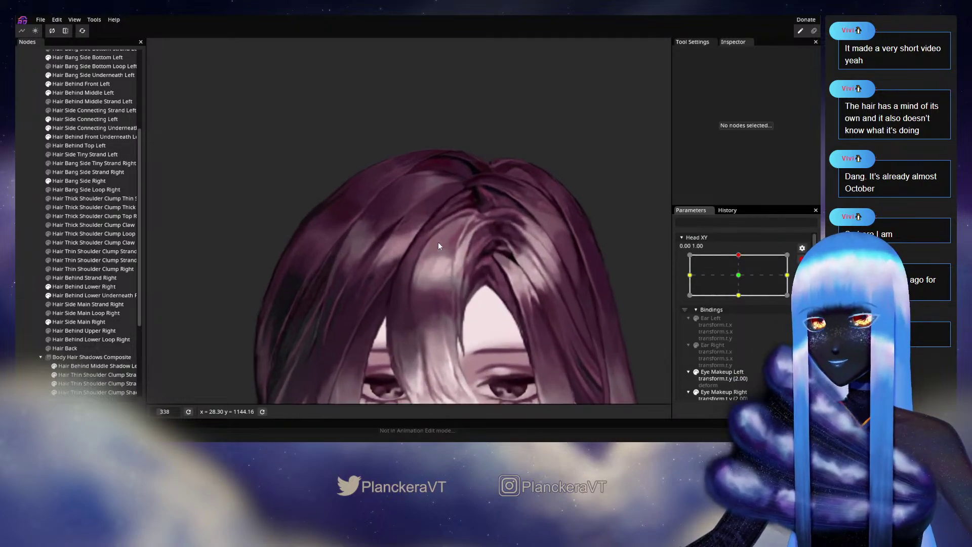
pyautogui.scroll(1, 407, 319)
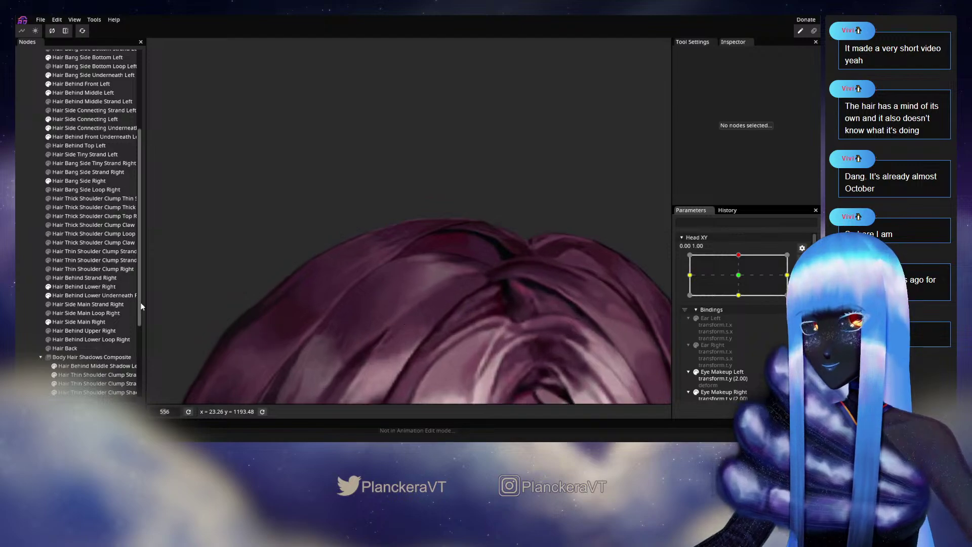
pyautogui.click(71, 288)
pyautogui.scroll(2, 342, 262)
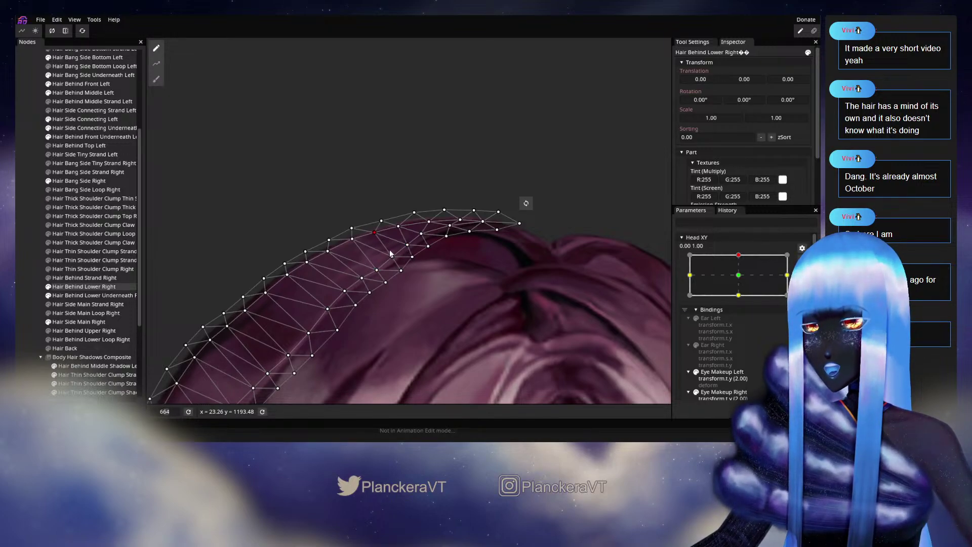
pyautogui.click(398, 296)
pyautogui.scroll(-5, 476, 287)
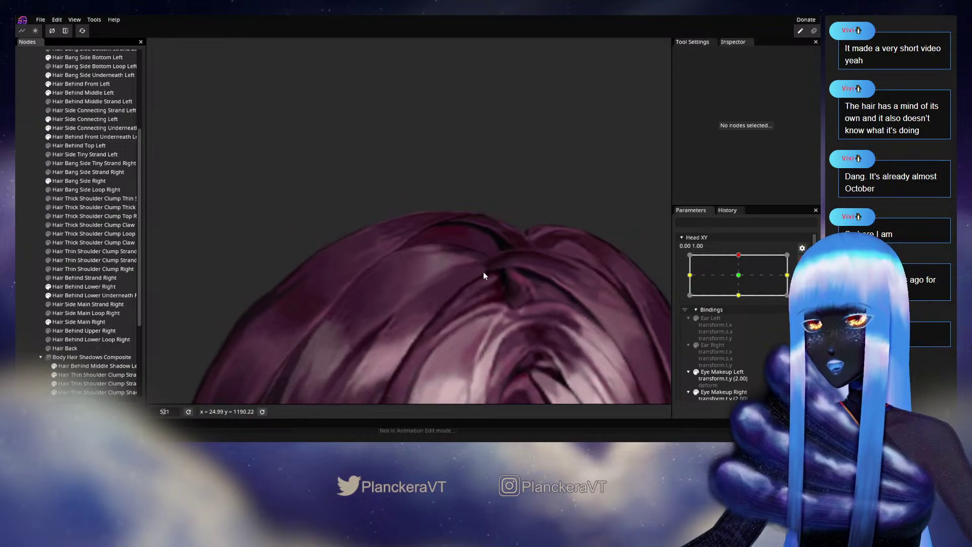
pyautogui.scroll(-2, 476, 263)
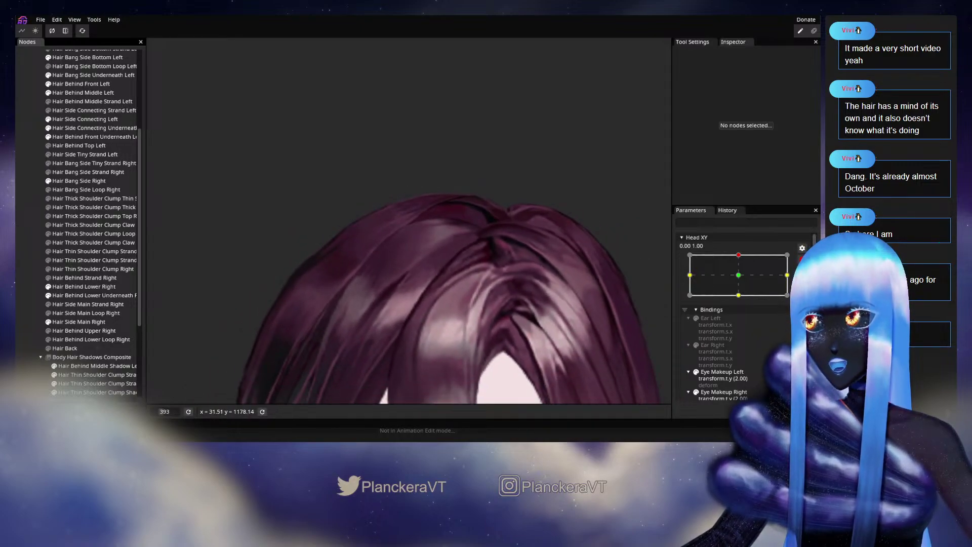
# - Check the hair's deformation by sweeping the disarmed Head XY between its center and the upward keypoint, and re-arm it at 0.00 1.00
pyautogui.click(803, 260)
pyautogui.moveTo(742, 280)
pyautogui.mouseDown()
pyautogui.moveTo(739, 300)
pyautogui.moveTo(740, 285)
pyautogui.mouseUp()
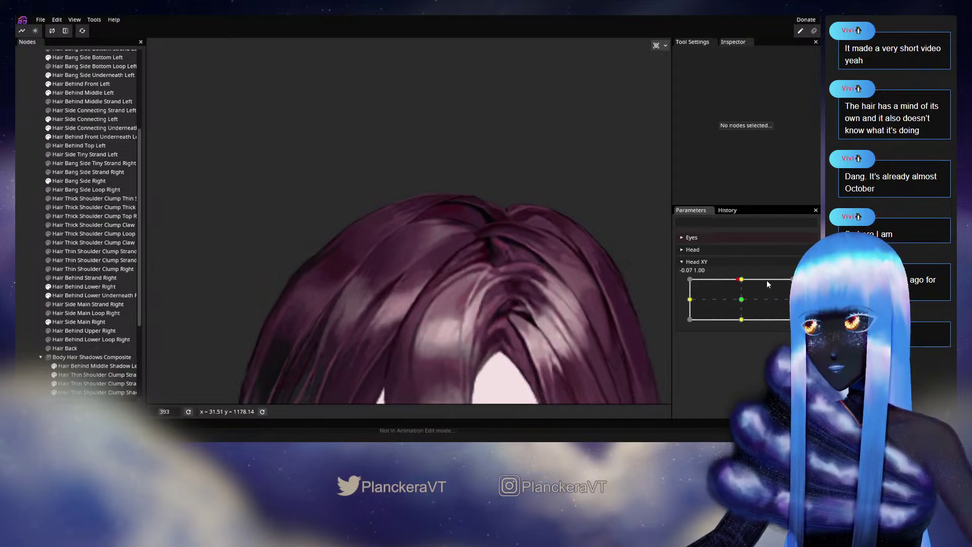
pyautogui.moveTo(738, 303); pyautogui.dragTo(739, 282)
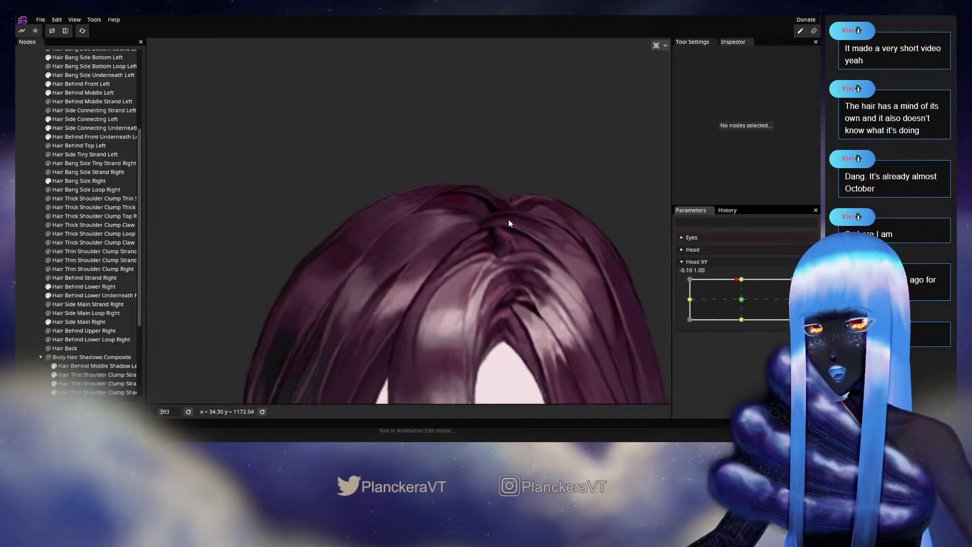
pyautogui.moveTo(731, 318)
pyautogui.mouseDown()
pyautogui.moveTo(742, 291)
pyautogui.moveTo(743, 300)
pyautogui.mouseUp()
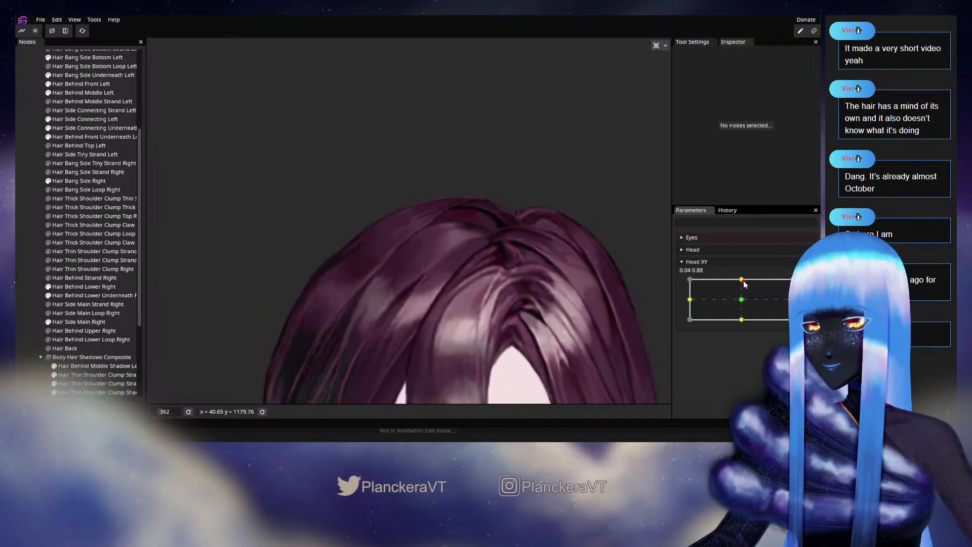
pyautogui.click(809, 261)
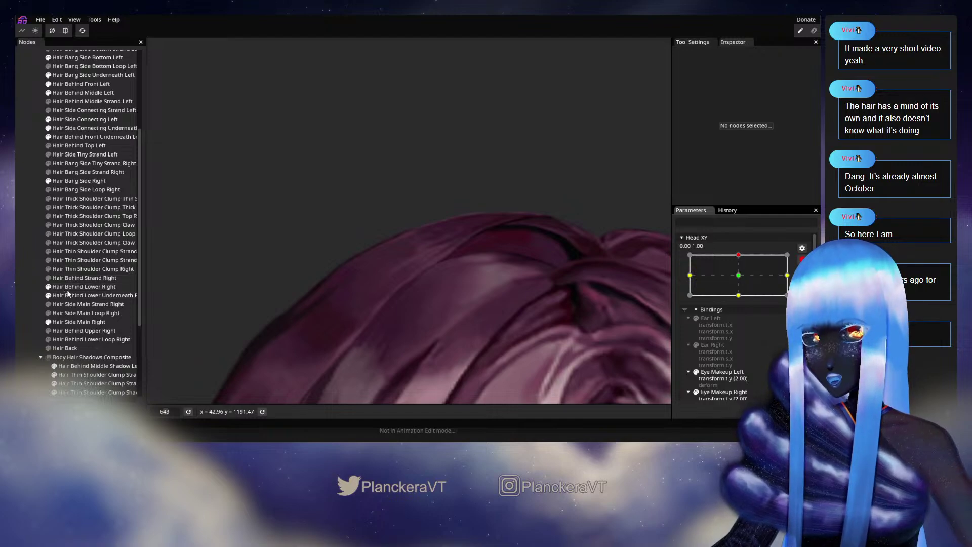
# - Nudge individual interior vertices in the upper part of the Hair Behind Lower Right mesh slightly down and outward
pyautogui.click(76, 287)
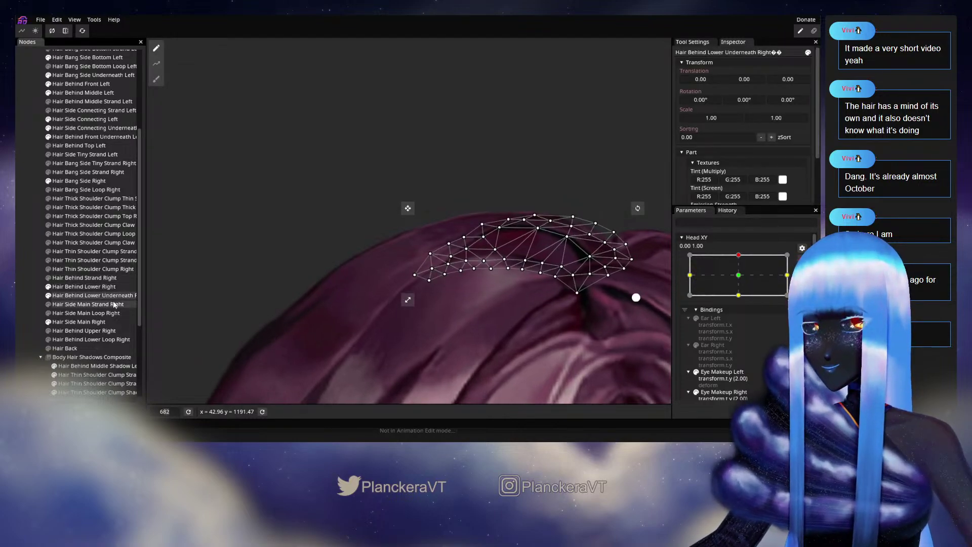
pyautogui.moveTo(408, 238); pyautogui.dragTo(404, 242)
pyautogui.moveTo(418, 279); pyautogui.dragTo(416, 280)
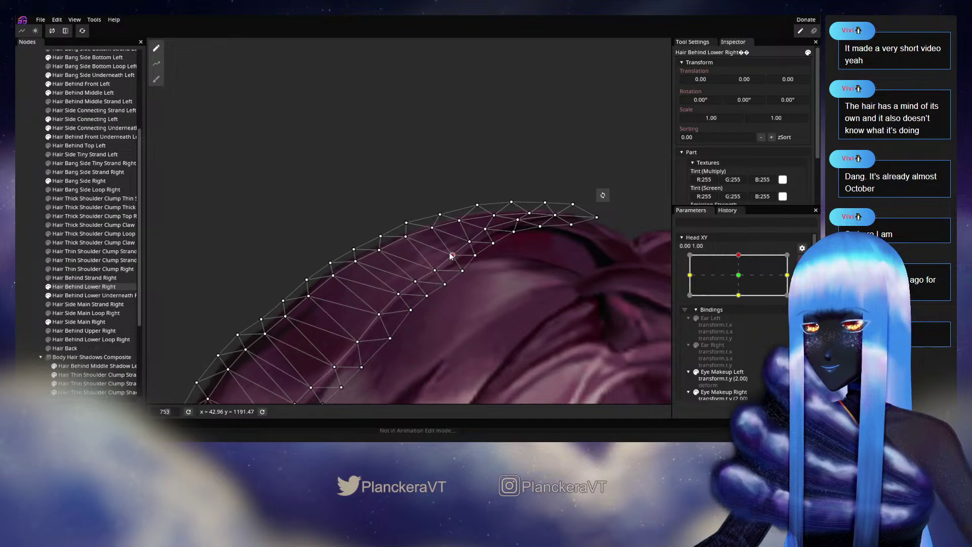
pyautogui.click(451, 255)
pyautogui.moveTo(418, 283); pyautogui.dragTo(414, 284)
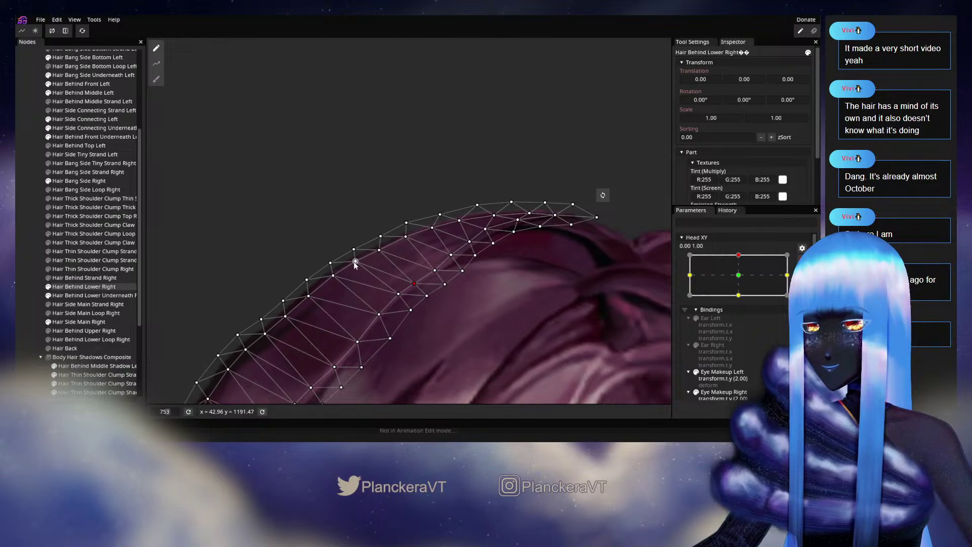
pyautogui.click(506, 287)
# - Disarm Head XY, preview the nudged upper hair between the center and upward positions, and re-arm it at 0.00 1.00
pyautogui.scroll(-5, 506, 287)
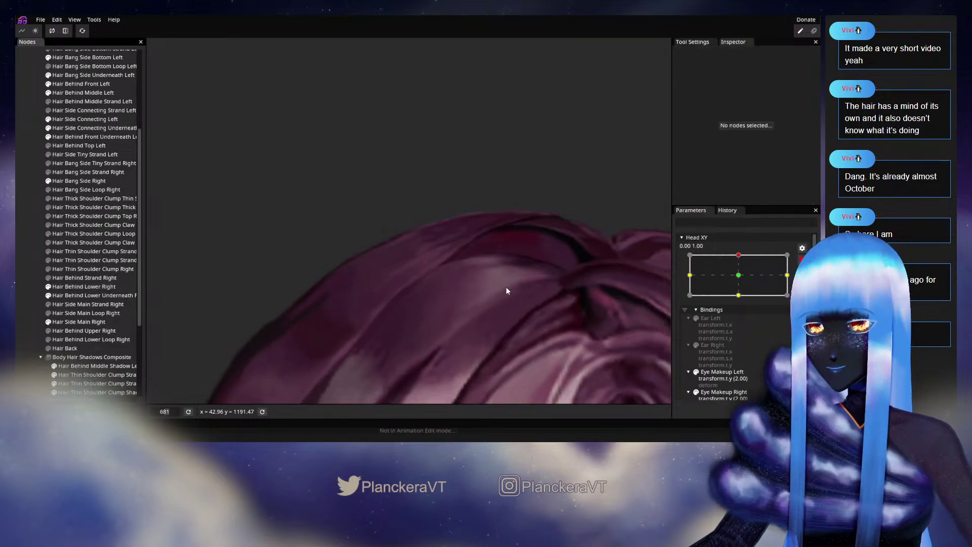
pyautogui.scroll(-3, 509, 286)
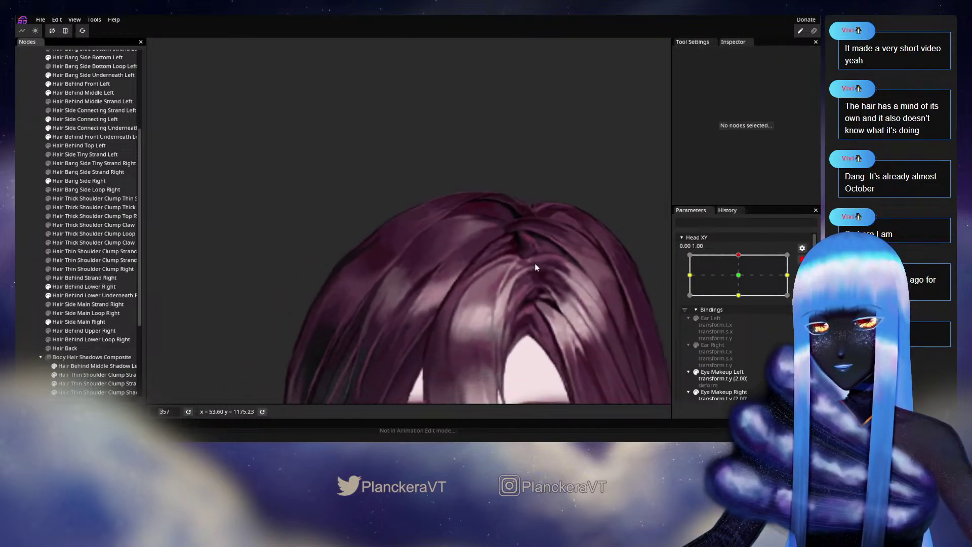
pyautogui.click(802, 260)
pyautogui.moveTo(742, 281); pyautogui.dragTo(742, 299)
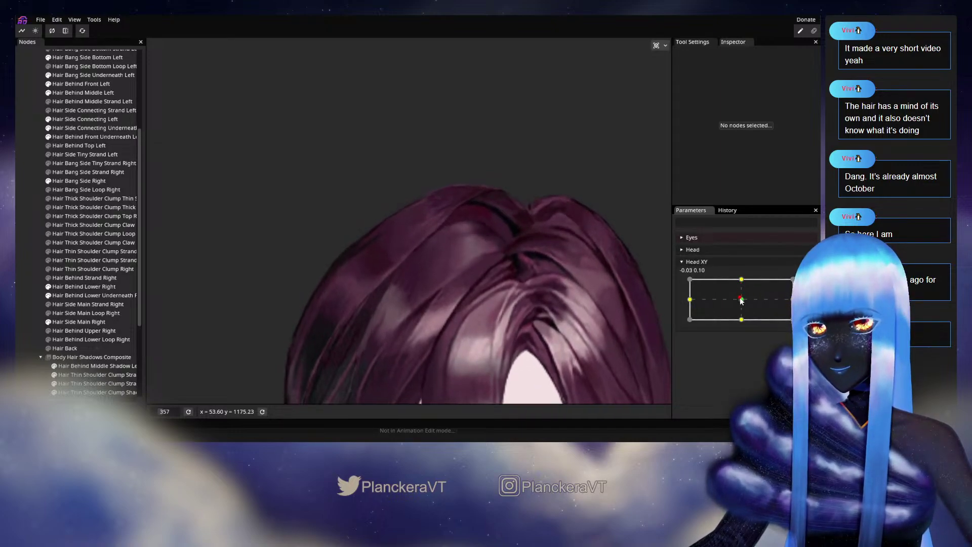
pyautogui.moveTo(743, 301); pyautogui.dragTo(743, 282)
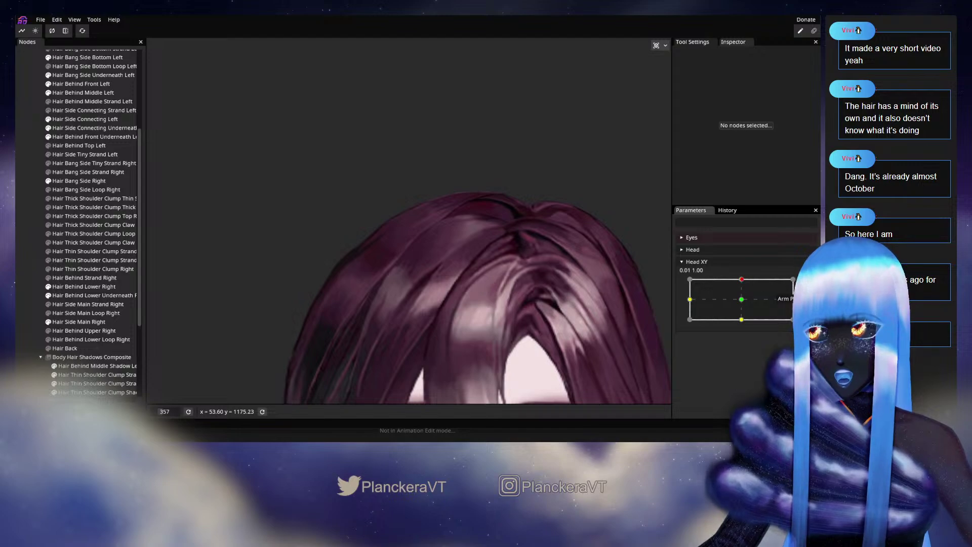
pyautogui.scroll(-2, 744, 284)
# - Shift vertices along the inner edge and just inside the outer edge of the upper Hair Behind Lower Right mesh slightly down and outward
pyautogui.scroll(5, 413, 235)
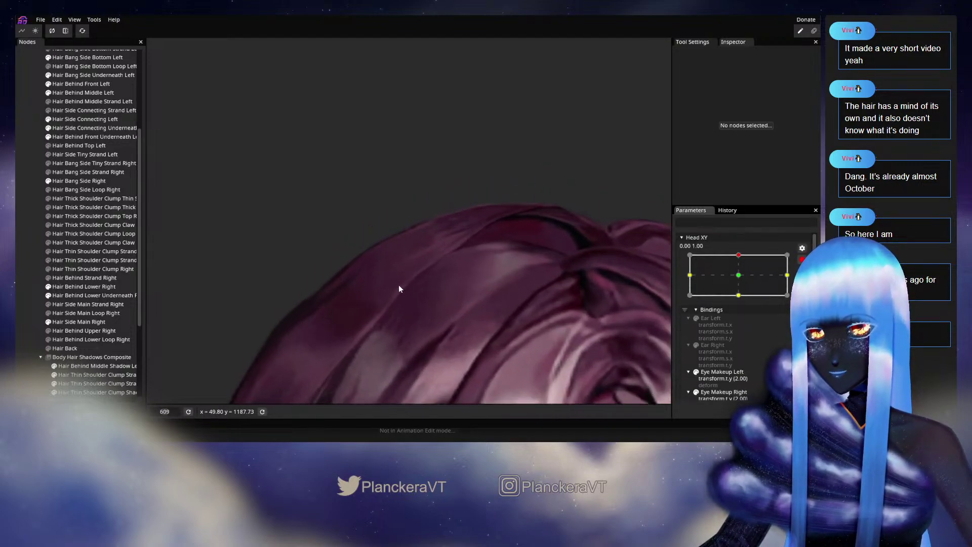
pyautogui.scroll(2, 399, 289)
pyautogui.click(83, 287)
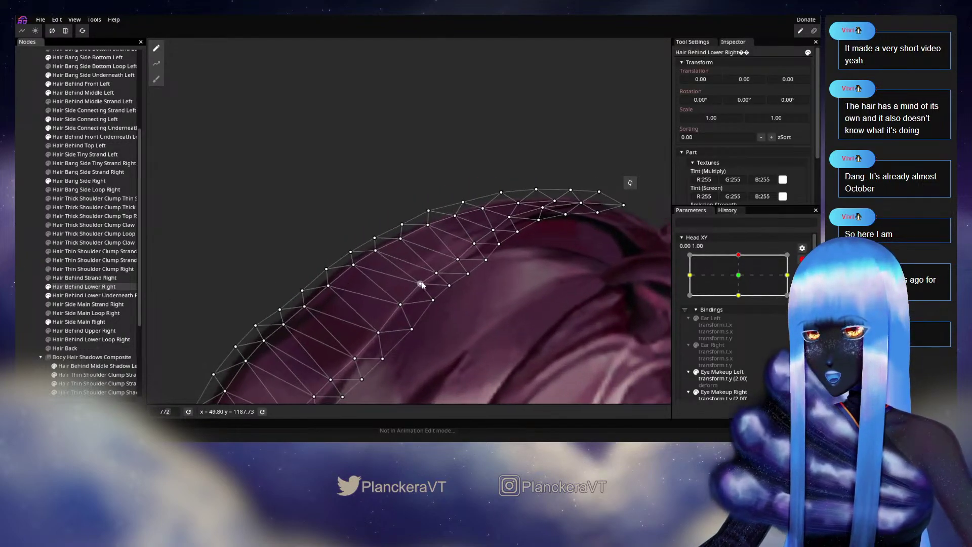
pyautogui.moveTo(421, 283); pyautogui.dragTo(418, 287)
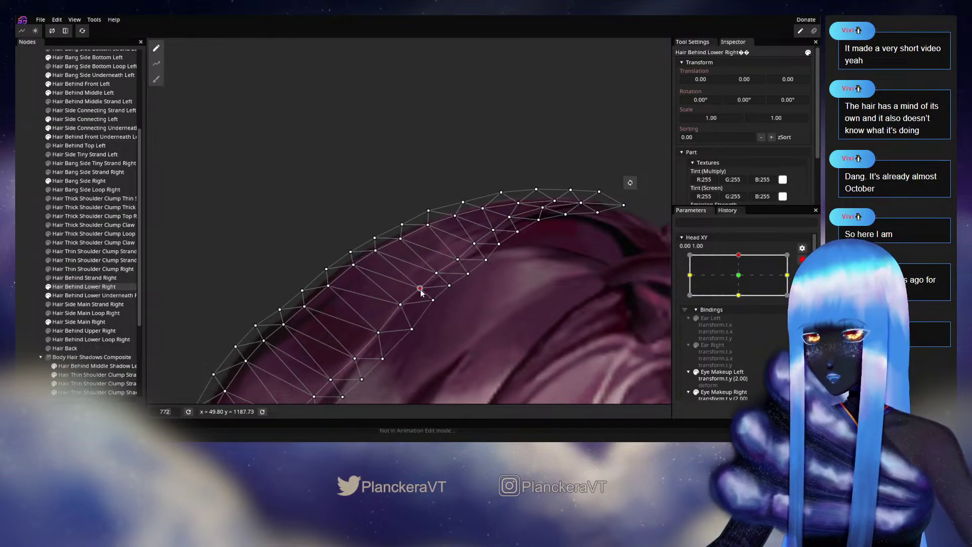
pyautogui.click(436, 275)
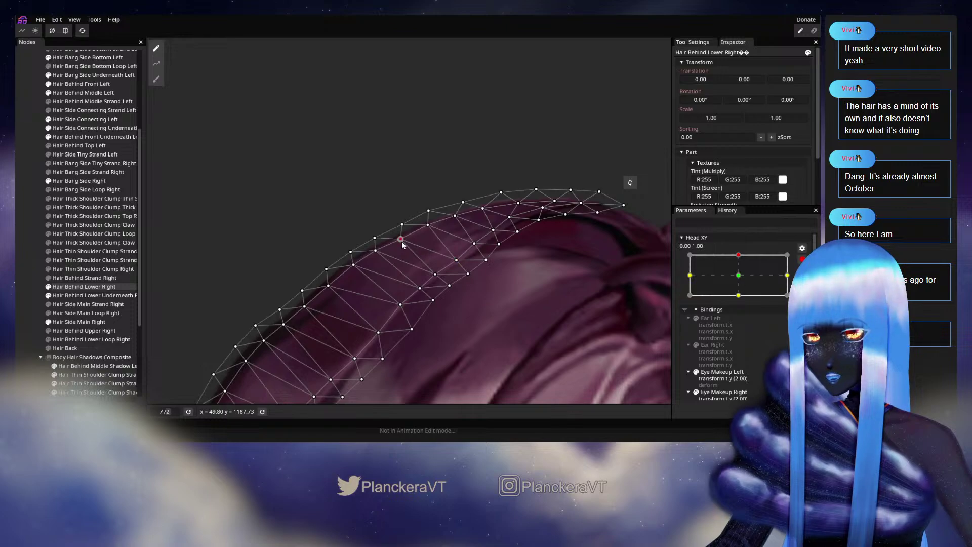
pyautogui.click(376, 250)
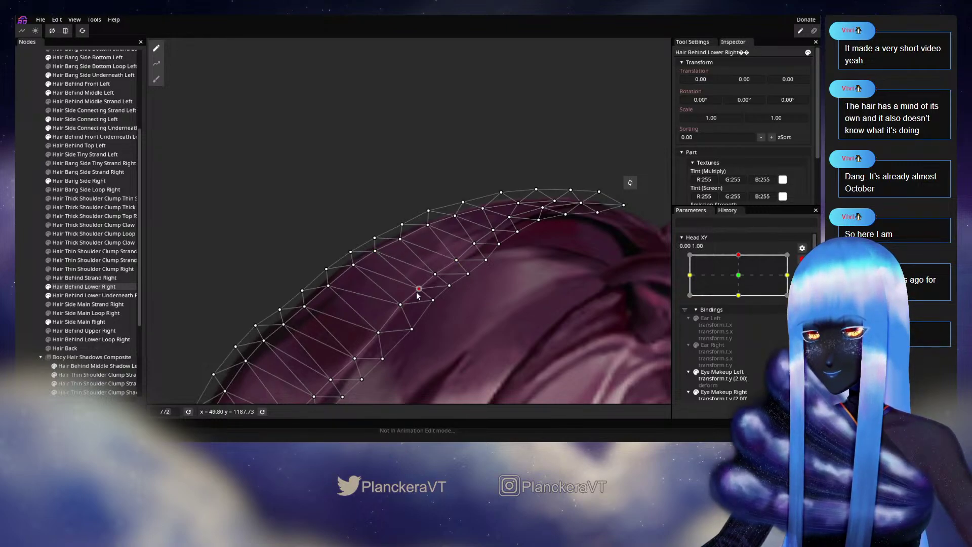
pyautogui.moveTo(433, 300); pyautogui.dragTo(429, 305)
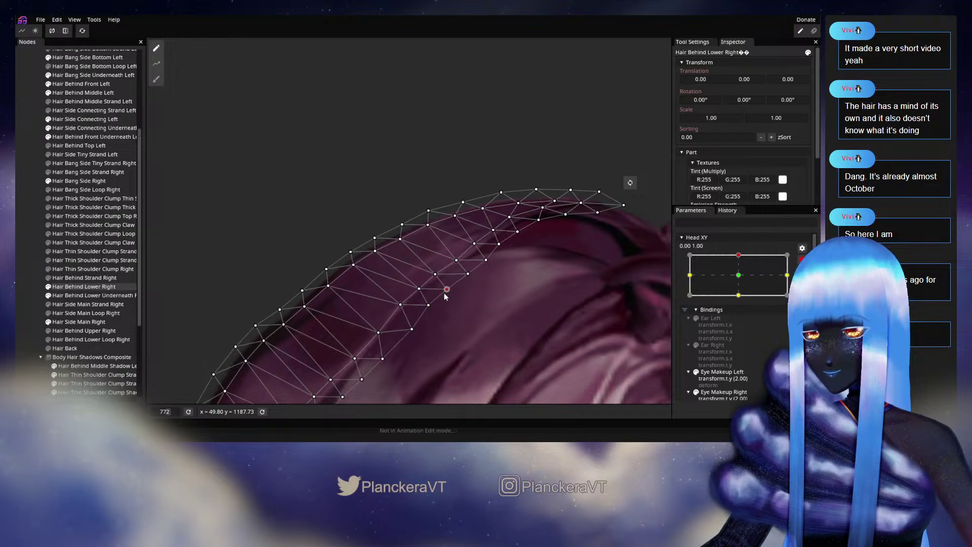
pyautogui.press('Escape')
# - Preview the adjusted inner edge by moving the disarmed Head XY around the upward keypoint, and re-arm it at 0.00 1.00
pyautogui.scroll(-3, 489, 300)
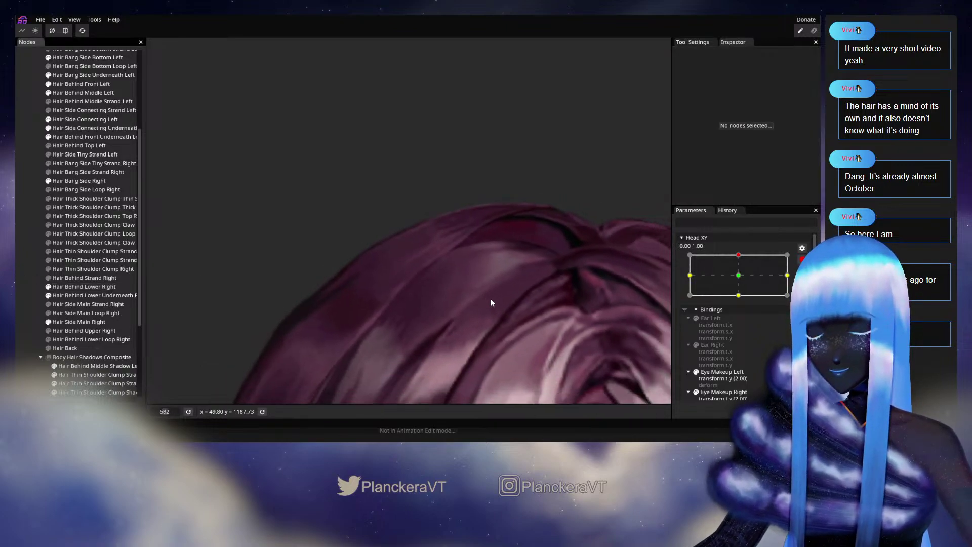
pyautogui.scroll(-4, 490, 301)
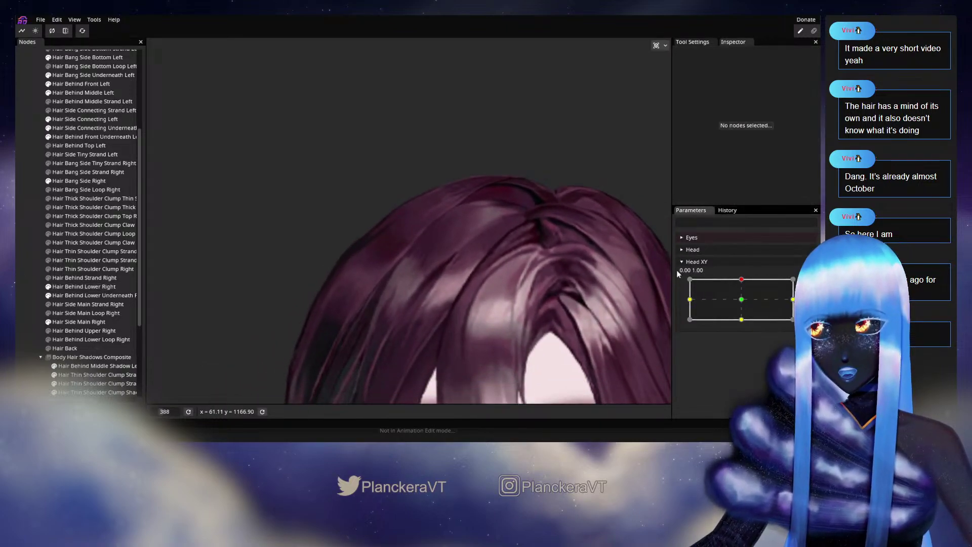
pyautogui.scroll(-1, 542, 254)
pyautogui.moveTo(742, 279)
pyautogui.mouseDown()
pyautogui.moveTo(740, 300)
pyautogui.moveTo(741, 280)
pyautogui.mouseUp()
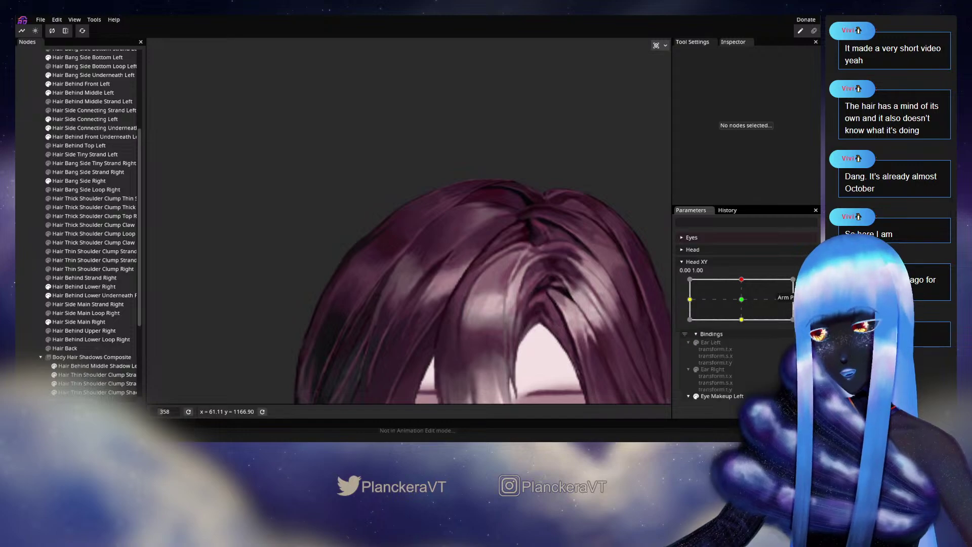
# - Fine-tune the vertex just inside the outer edge of the Hair Behind Lower Right mesh near the crown
pyautogui.scroll(5, 501, 216)
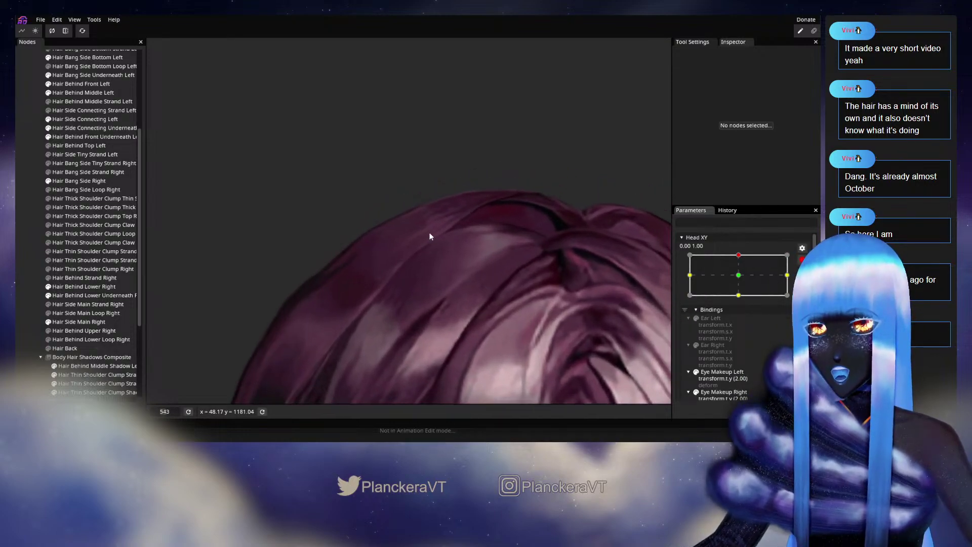
pyautogui.scroll(2, 409, 256)
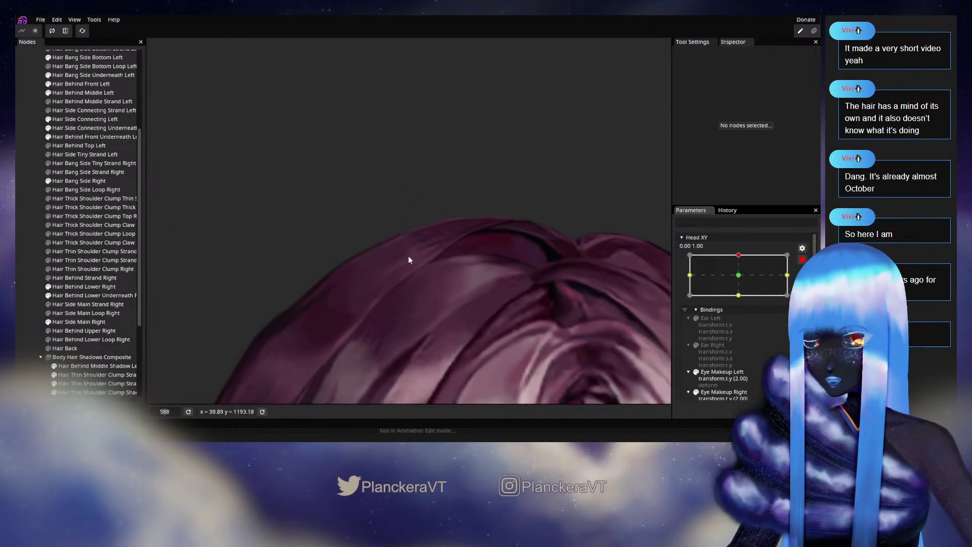
pyautogui.click(69, 289)
pyautogui.scroll(2, 422, 288)
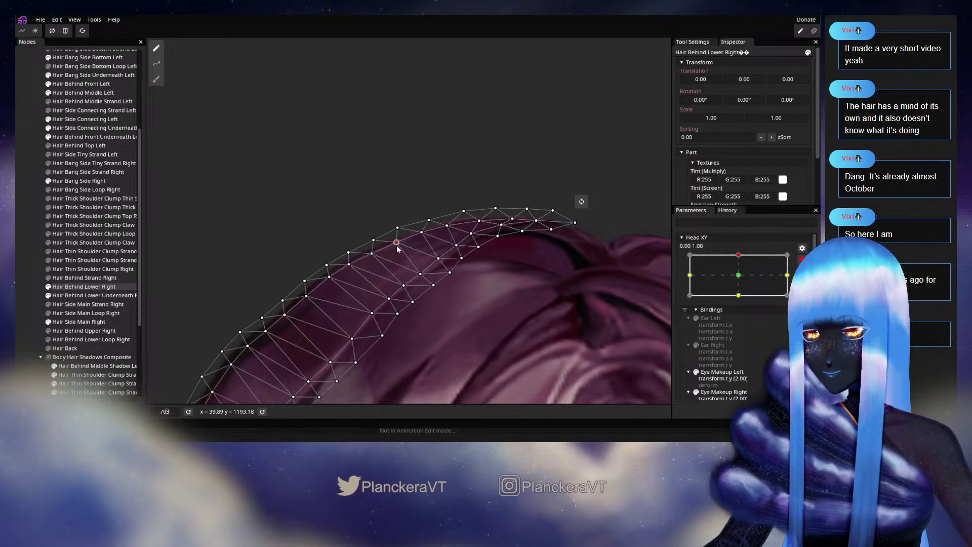
pyautogui.moveTo(397, 246); pyautogui.dragTo(396, 245)
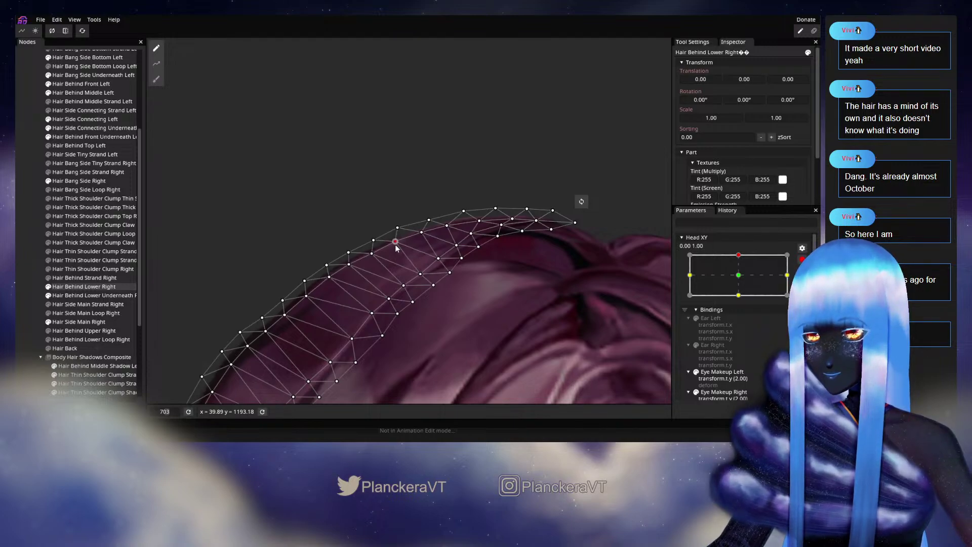
pyautogui.click(23, 277)
# - Review the crown and right-side hair by moving the disarmed Head XY near the upward keypoint, and re-arm it at 0.00 1.00
pyautogui.scroll(-5, 464, 303)
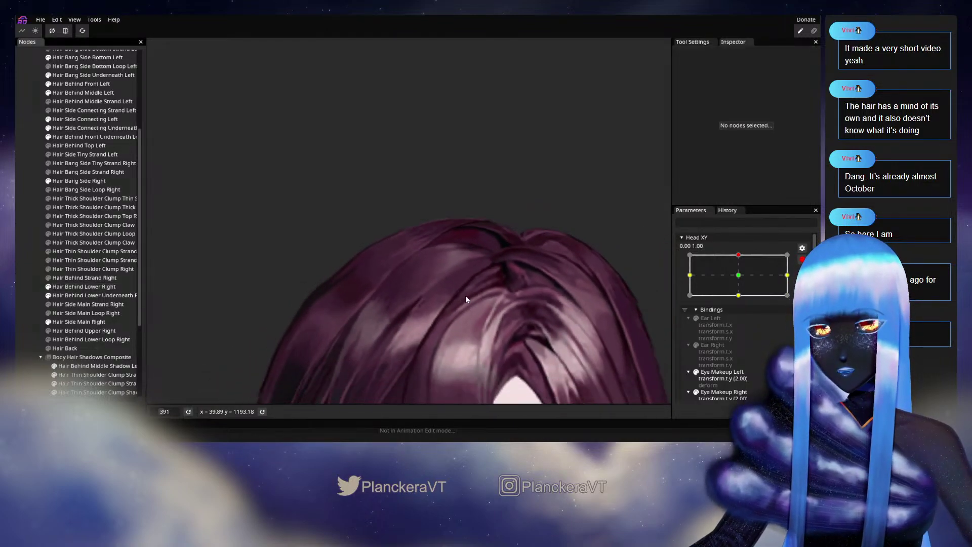
pyautogui.scroll(-1, 461, 309)
pyautogui.moveTo(742, 280)
pyautogui.mouseDown()
pyautogui.moveTo(743, 302)
pyautogui.moveTo(741, 279)
pyautogui.mouseUp()
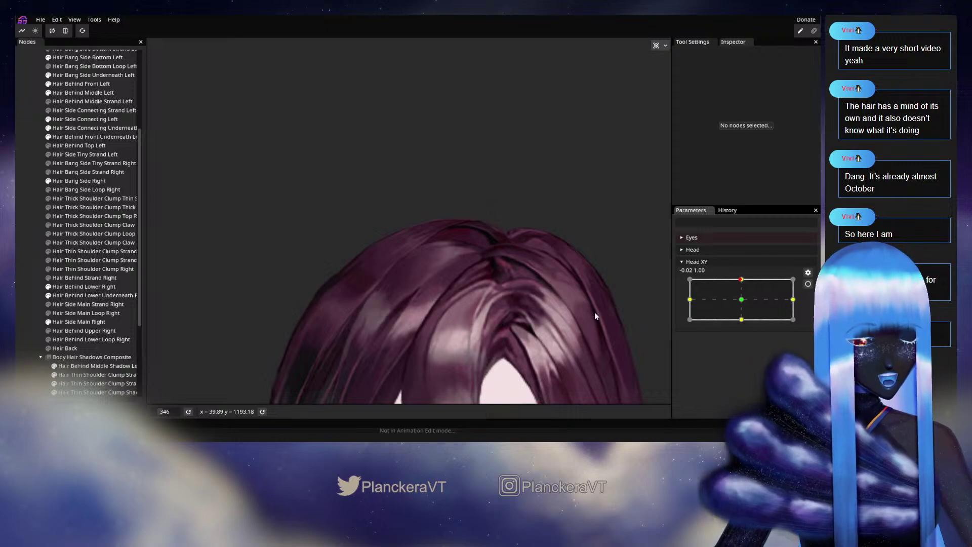
pyautogui.moveTo(741, 281)
pyautogui.mouseDown()
pyautogui.moveTo(741, 300)
pyautogui.moveTo(742, 280)
pyautogui.mouseUp()
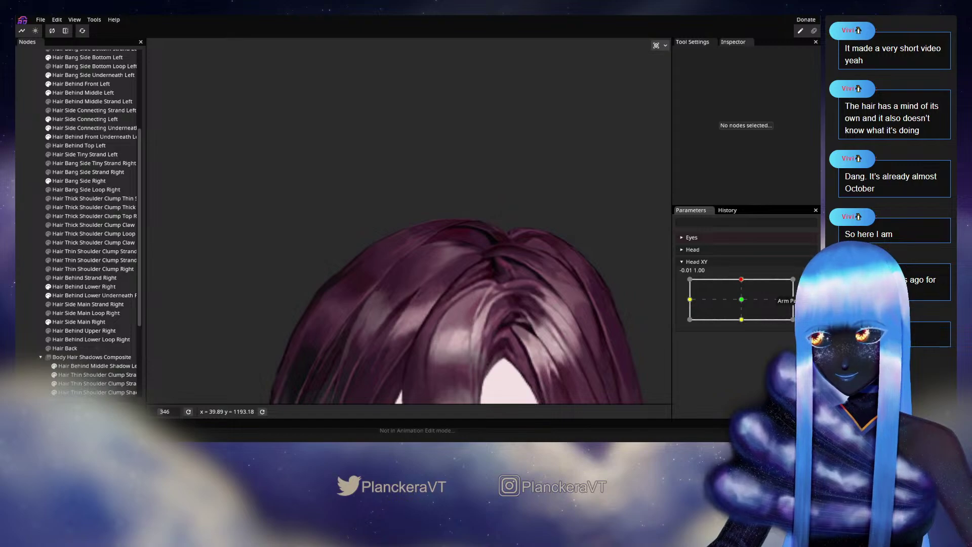
# - Move vertices along the inner row and outer edge of the middle curve of the Hair Behind Lower Right mesh slightly down and outward
pyautogui.scroll(5, 327, 336)
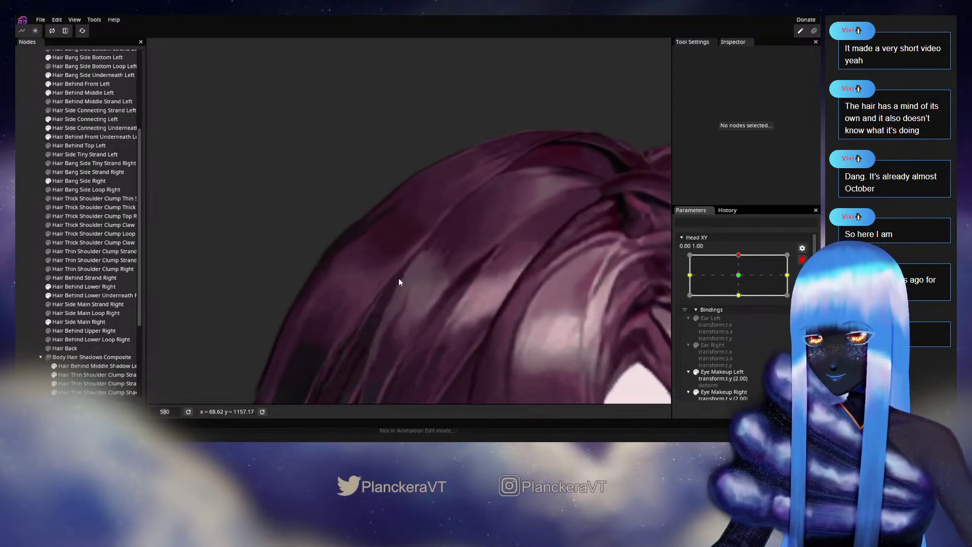
pyautogui.click(83, 287)
pyautogui.scroll(1, 419, 250)
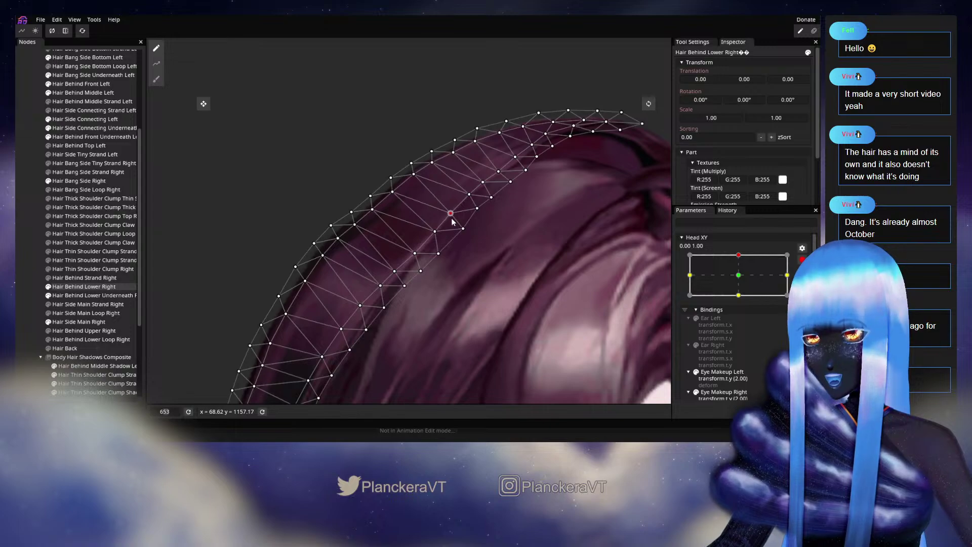
pyautogui.moveTo(439, 232); pyautogui.dragTo(412, 260)
pyautogui.moveTo(373, 215); pyautogui.dragTo(369, 217)
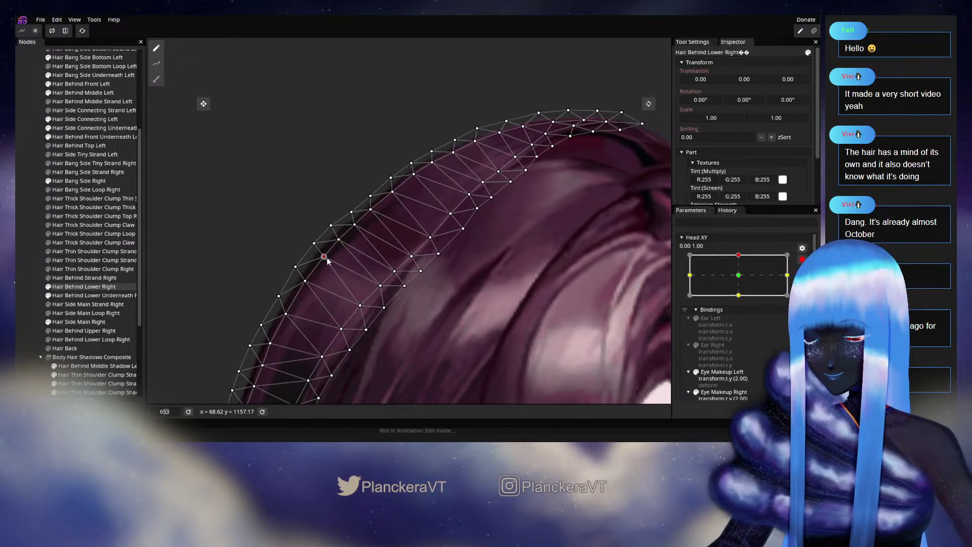
pyautogui.moveTo(392, 192); pyautogui.dragTo(389, 195)
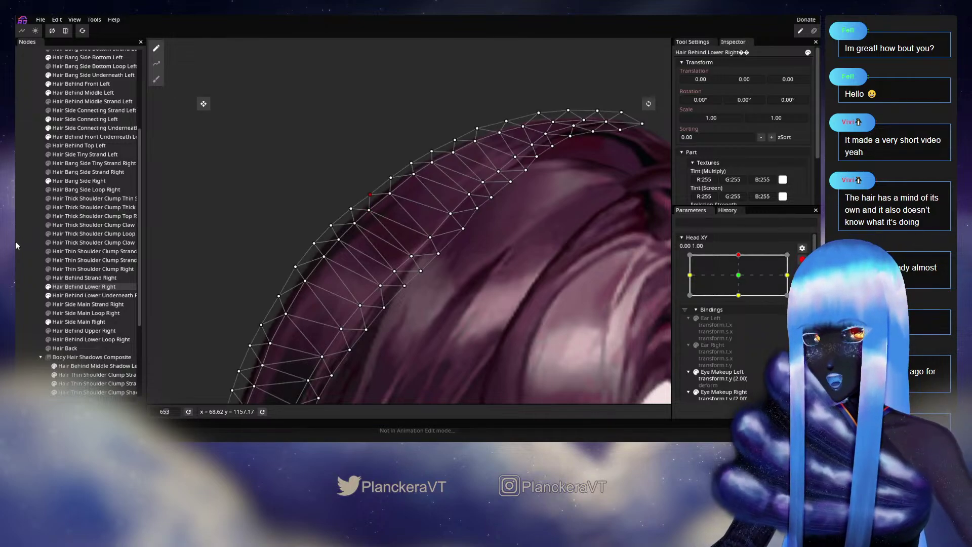
pyautogui.press('Escape')
# - Test the smoothed middle curve of the hair by moving the disarmed Head XY from its center to the upward keypoint
pyautogui.scroll(-3, 334, 324)
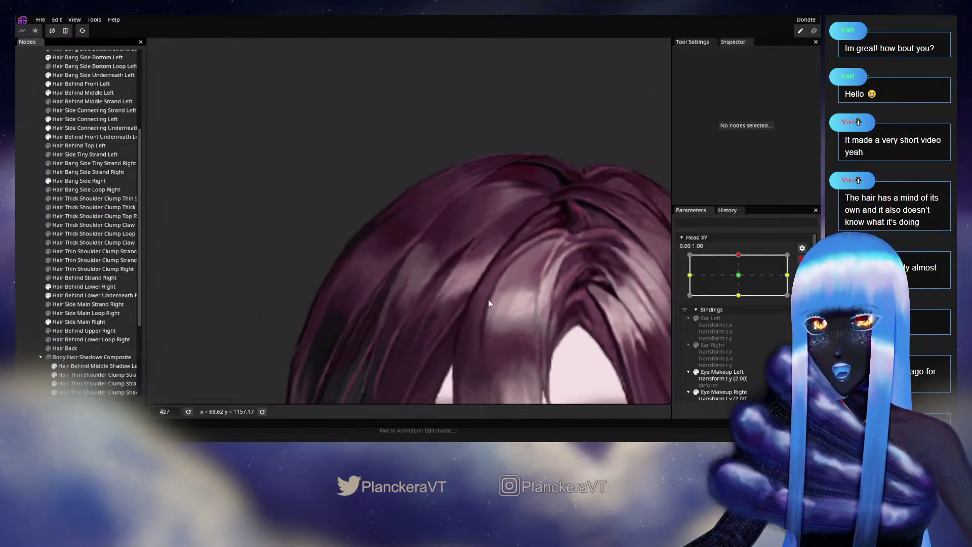
pyautogui.scroll(-1, 588, 285)
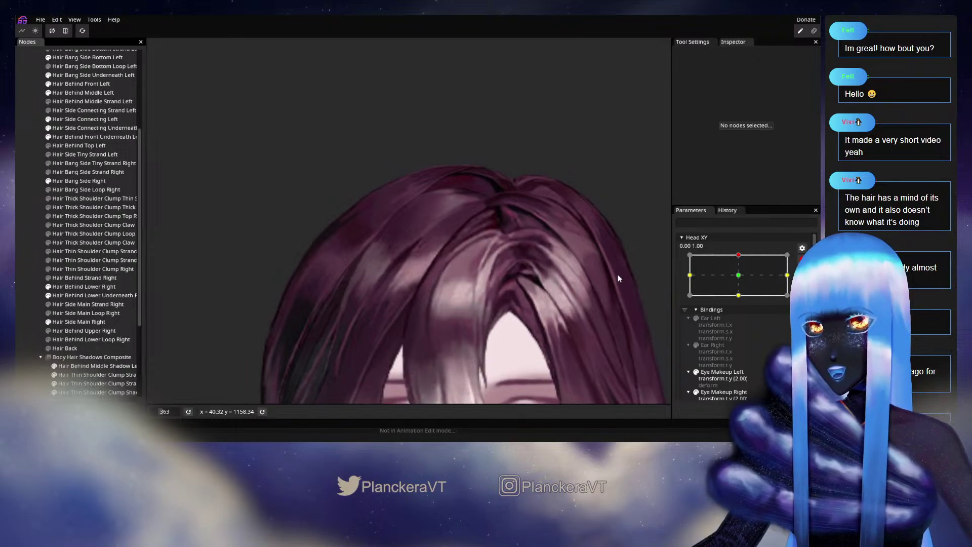
pyautogui.scroll(1, 740, 279)
pyautogui.click(741, 300)
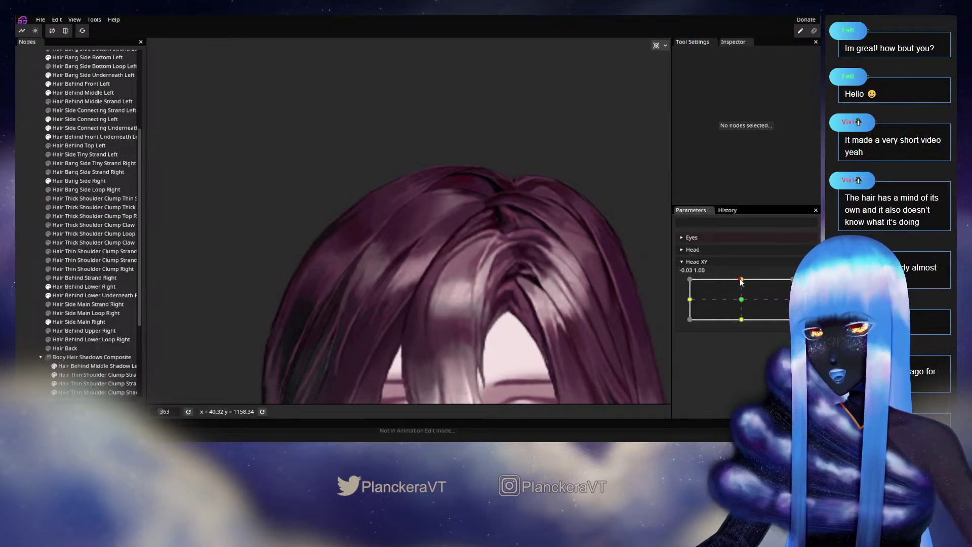
pyautogui.moveTo(741, 301); pyautogui.dragTo(747, 277)
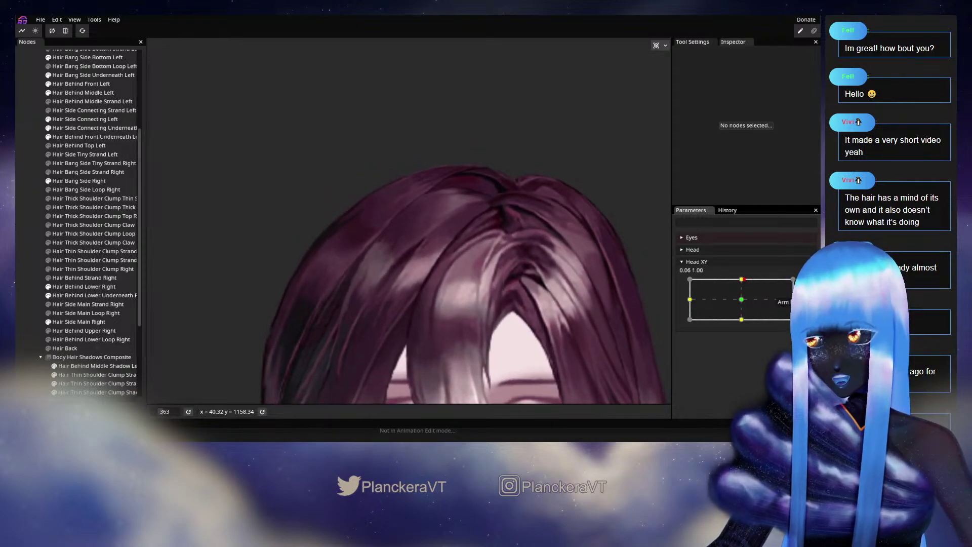
# - Re-arm Head XY at 0.00 1.00 and shift vertices along the inner and outer rows of the Hair Behind Lower Right mesh's middle curve
pyautogui.click(806, 284)
pyautogui.scroll(3, 398, 261)
pyautogui.scroll(2, 398, 263)
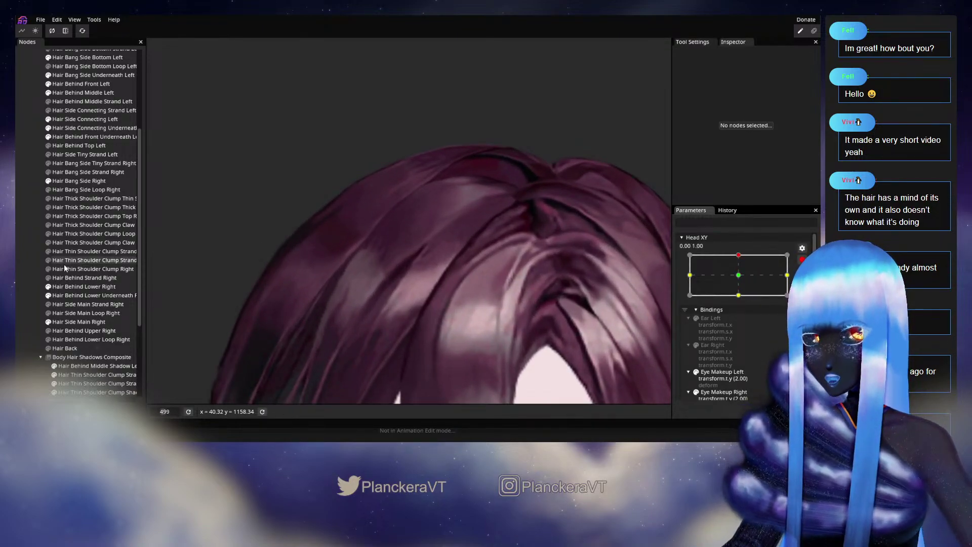
pyautogui.click(81, 296)
pyautogui.scroll(1, 286, 267)
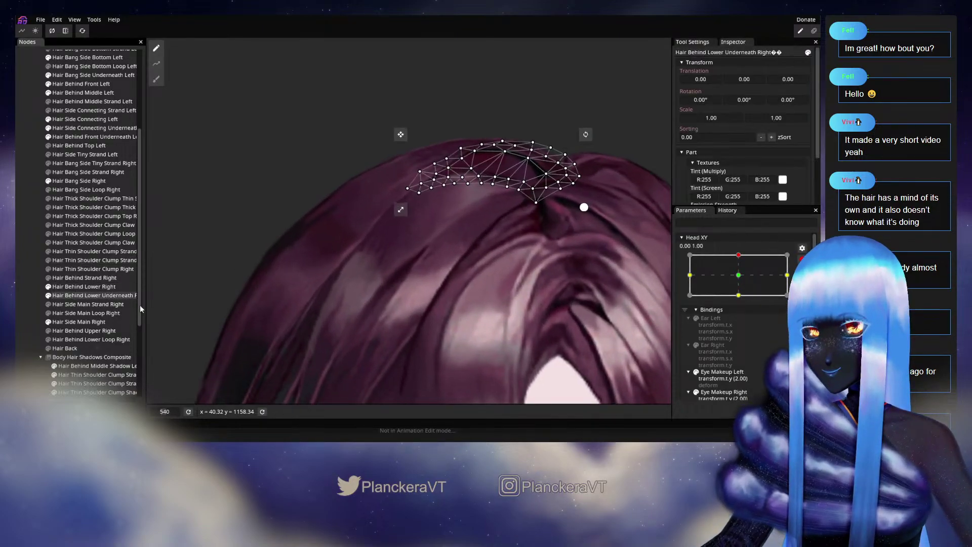
pyautogui.click(83, 287)
pyautogui.scroll(3, 467, 242)
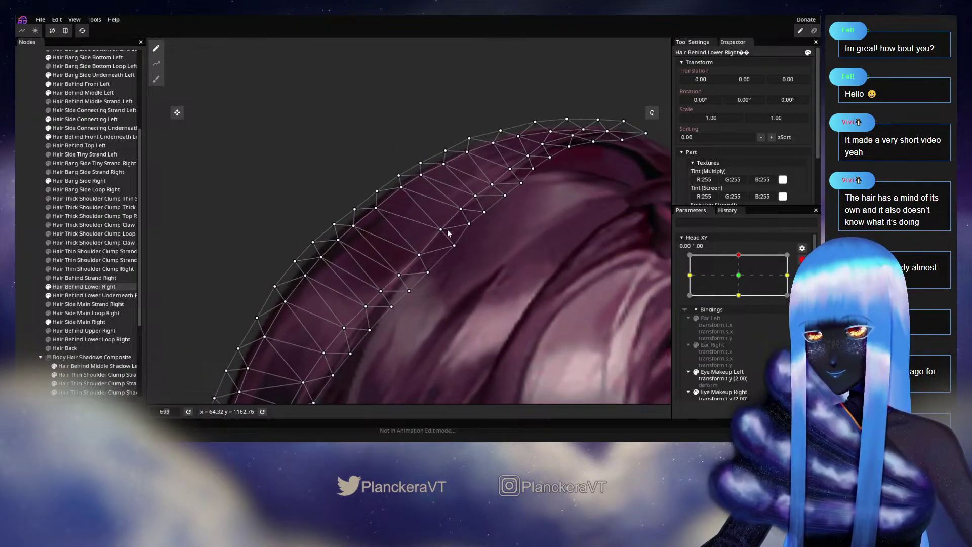
pyautogui.moveTo(442, 232); pyautogui.dragTo(440, 241)
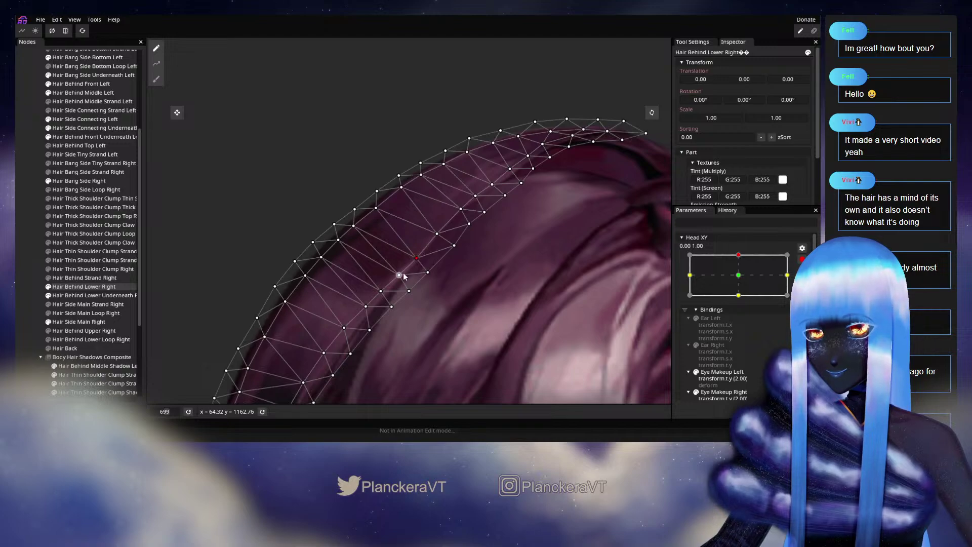
pyautogui.moveTo(402, 280); pyautogui.dragTo(382, 300)
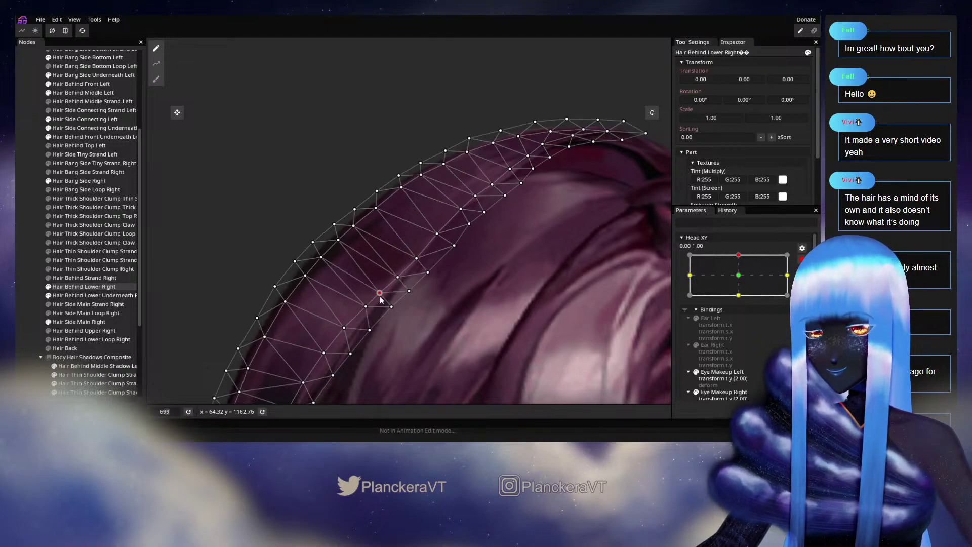
pyautogui.moveTo(402, 188); pyautogui.dragTo(401, 189)
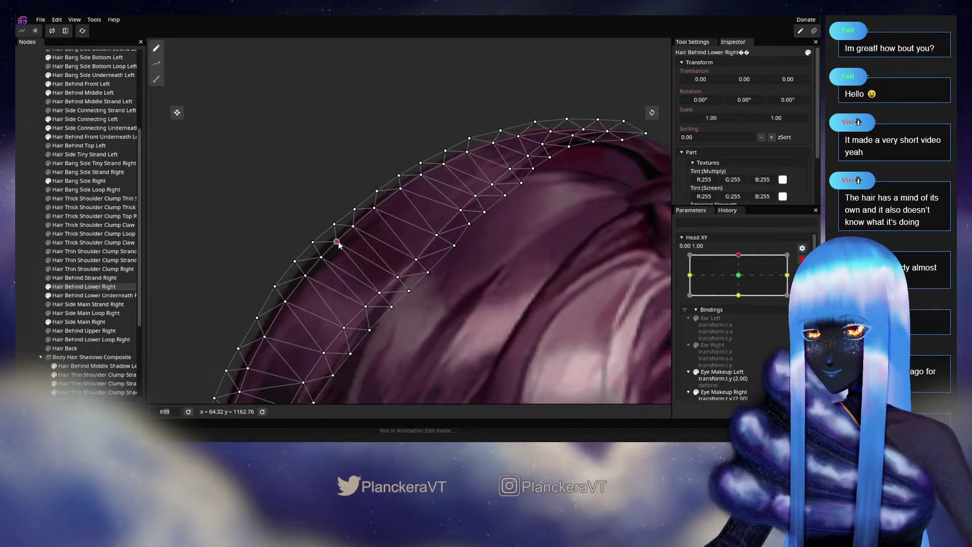
# - Pull the inner-edge vertices at the middle of the Hair Behind Lower Right mesh slightly down and outward, and deselect the mesh
pyautogui.click(380, 293)
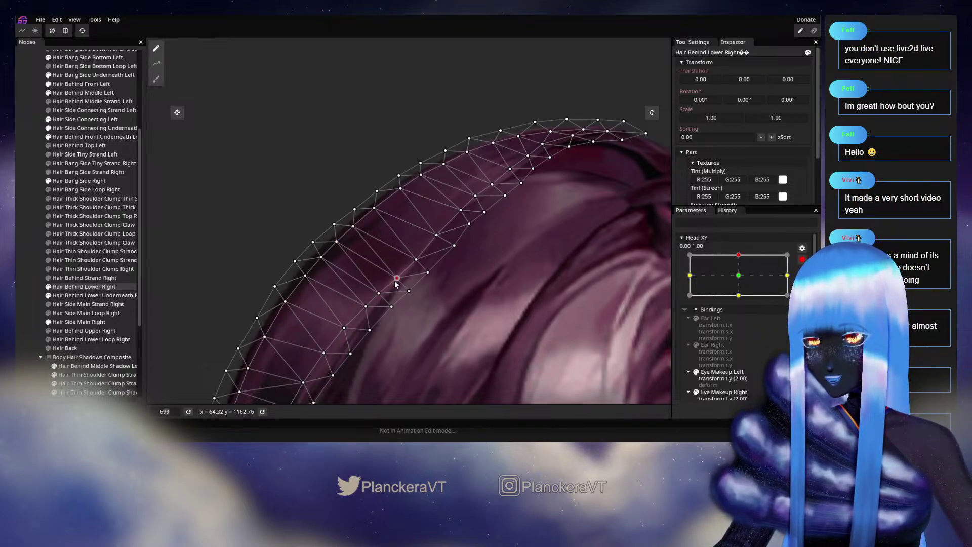
pyautogui.click(427, 275)
pyautogui.click(392, 307)
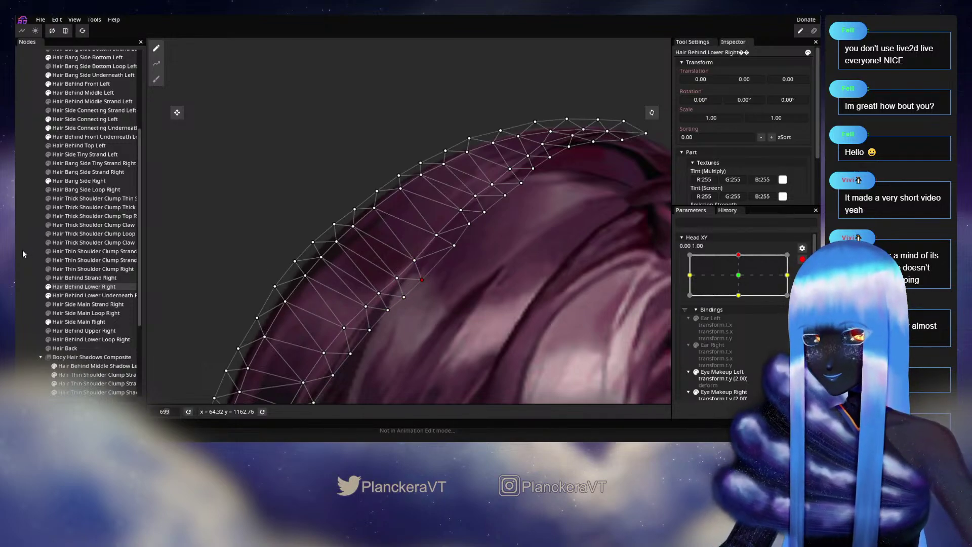
pyautogui.press('Escape')
# - Hide Hair Bang Side Right and Hair Side Main Right, and test the exposed hair by moving disarmed Head XY between the upward keypoint and center
pyautogui.scroll(-5, 466, 282)
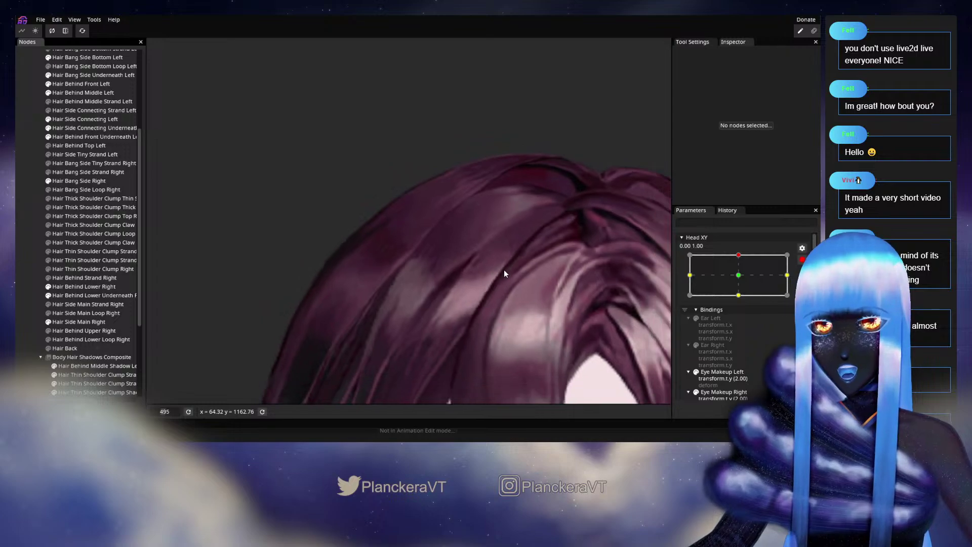
pyautogui.scroll(-2, 490, 271)
pyautogui.scroll(2, 759, 273)
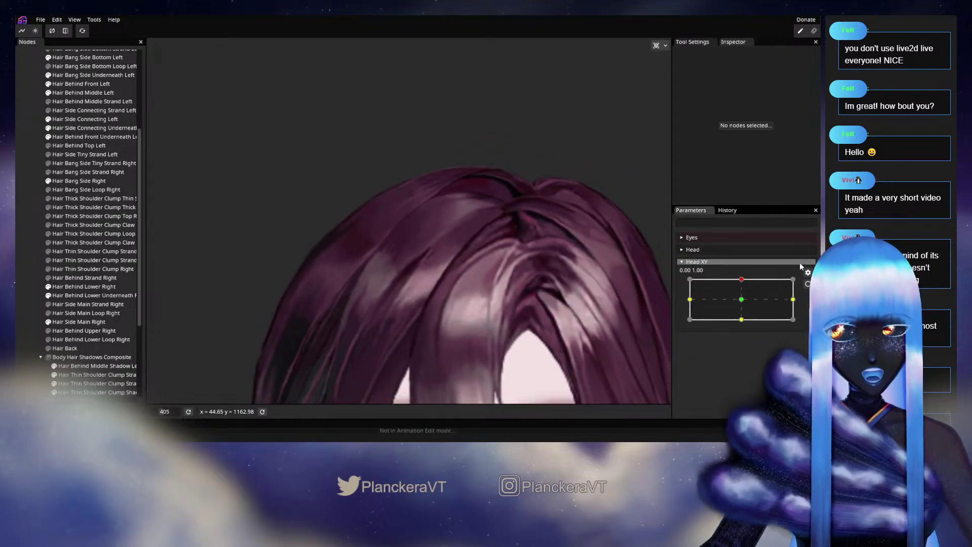
pyautogui.moveTo(744, 287)
pyautogui.mouseDown()
pyautogui.moveTo(746, 303)
pyautogui.moveTo(746, 281)
pyautogui.mouseUp()
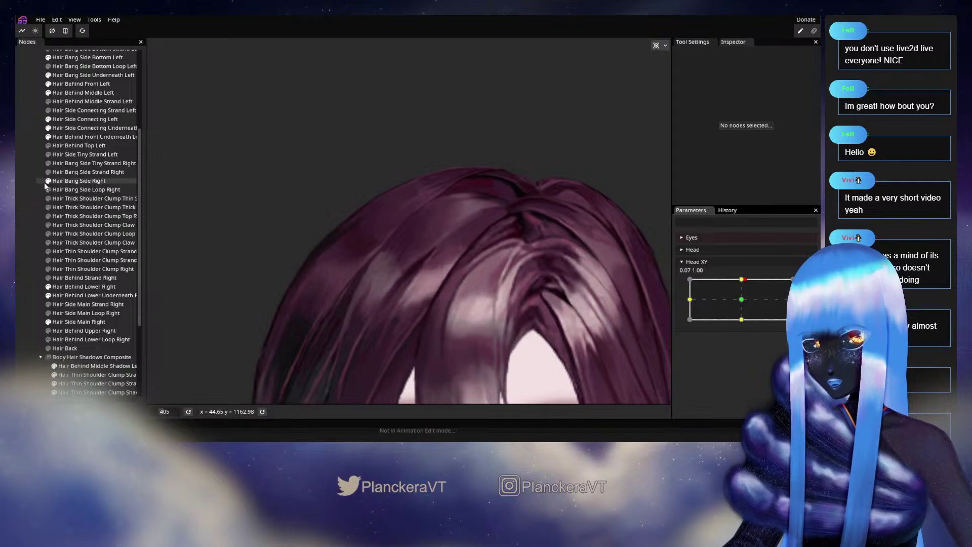
pyautogui.moveTo(742, 287); pyautogui.dragTo(747, 303)
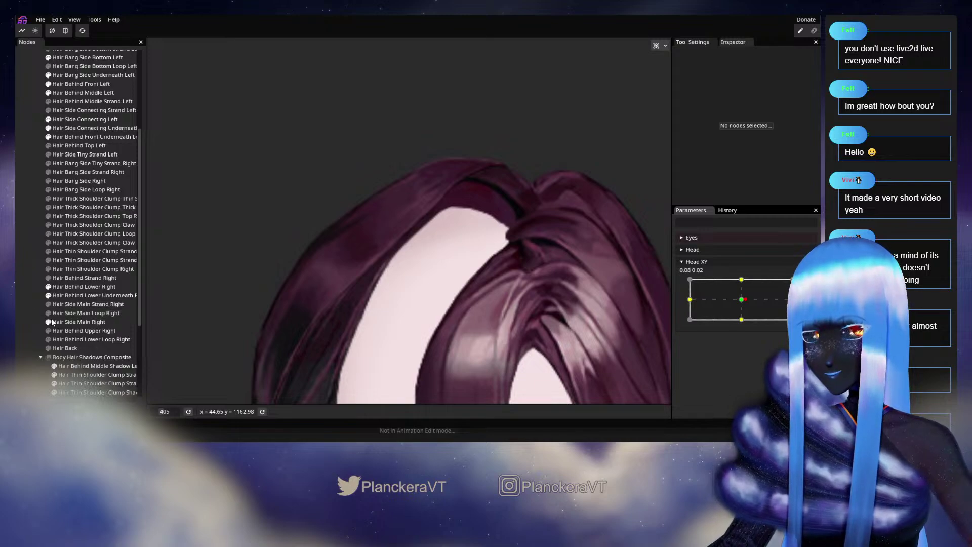
pyautogui.moveTo(746, 292); pyautogui.dragTo(742, 302)
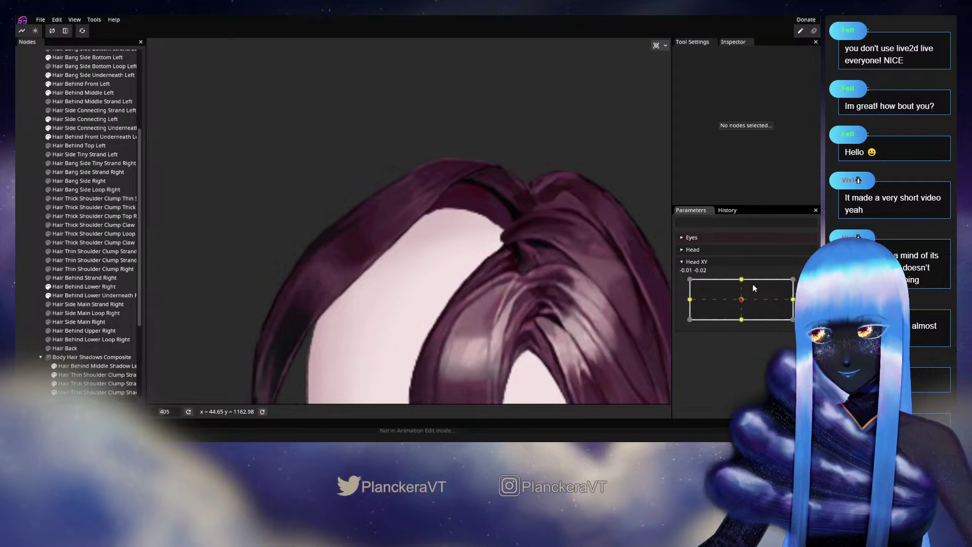
pyautogui.moveTo(742, 298); pyautogui.dragTo(743, 306)
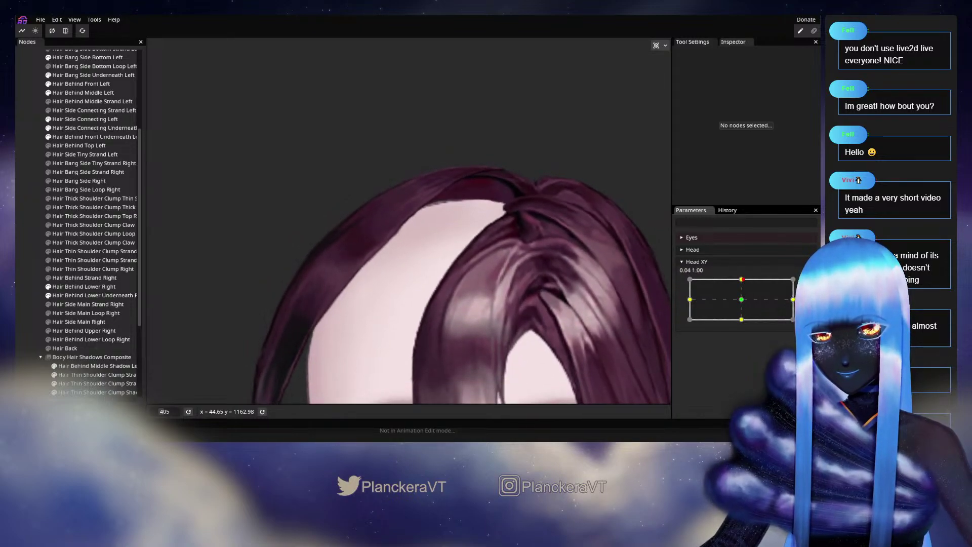
# - Re-arm Head XY at 0.00 1.00 and adjust the inner-edge vertices of the Hair Behind Lower Right mesh from its middle toward the crown
pyautogui.scroll(2, 355, 279)
pyautogui.scroll(2, 356, 279)
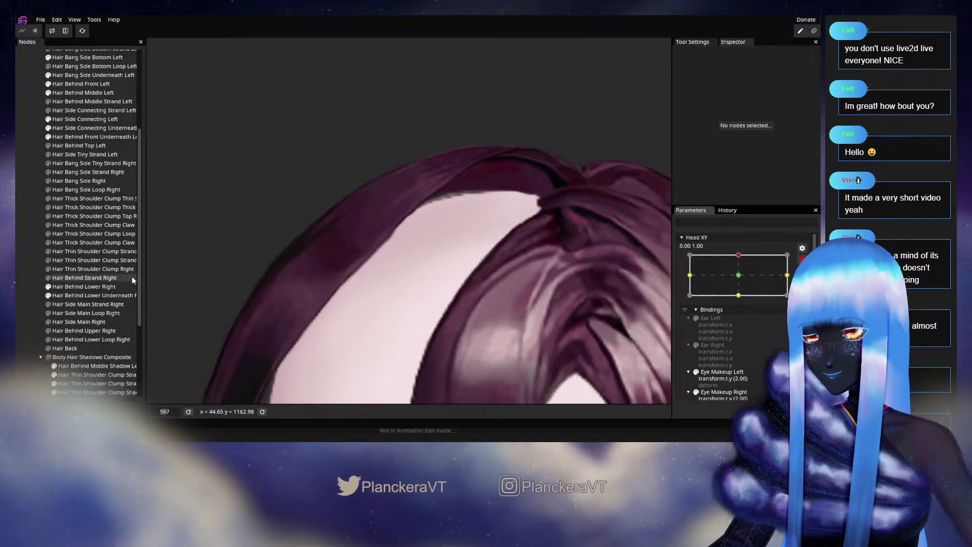
pyautogui.click(75, 287)
pyautogui.scroll(1, 607, 217)
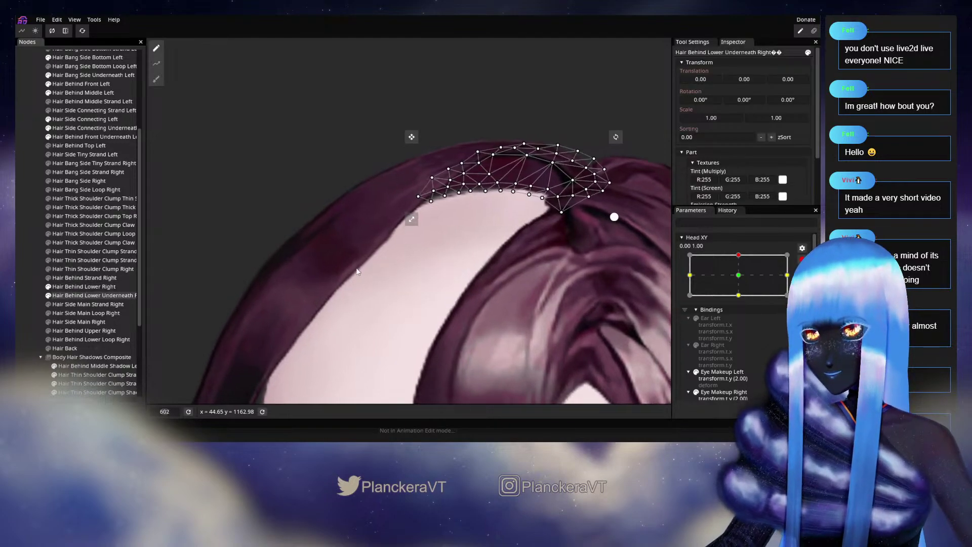
pyautogui.scroll(1, 422, 277)
pyautogui.moveTo(422, 247); pyautogui.dragTo(413, 255)
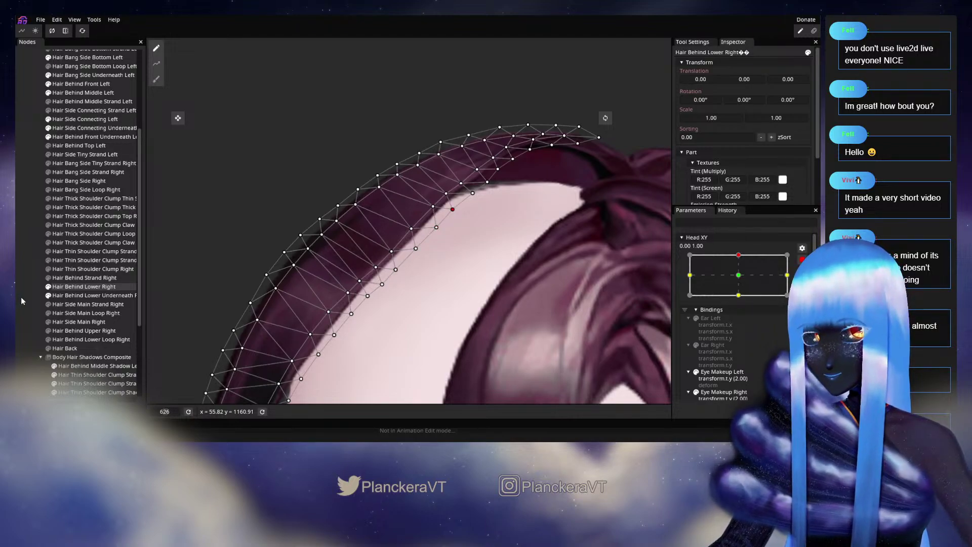
pyautogui.click(523, 296)
# - Check the adjusted inner edge of the hair by moving the disarmed Head XY from the upward keypoint, and re-arm it at 0.00 1.00
pyautogui.scroll(-5, 523, 296)
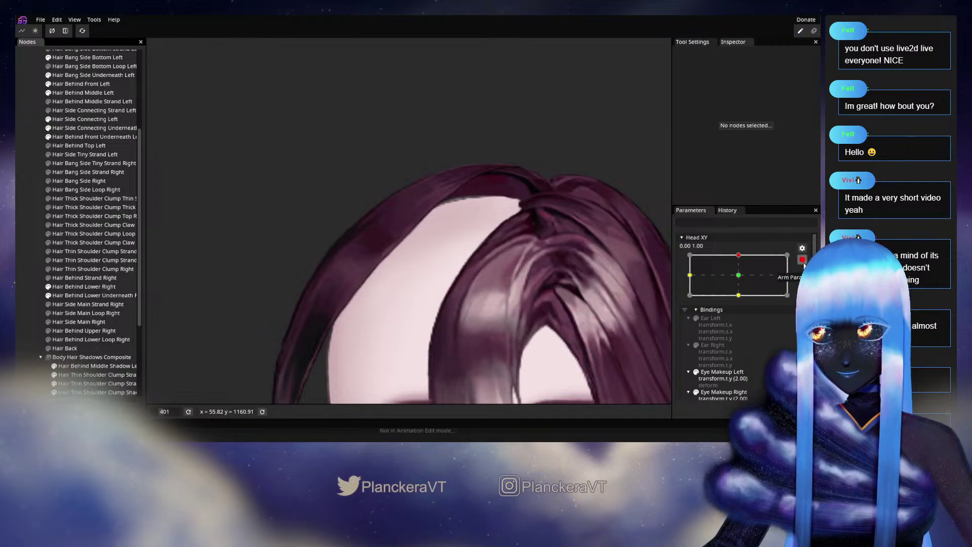
pyautogui.click(803, 261)
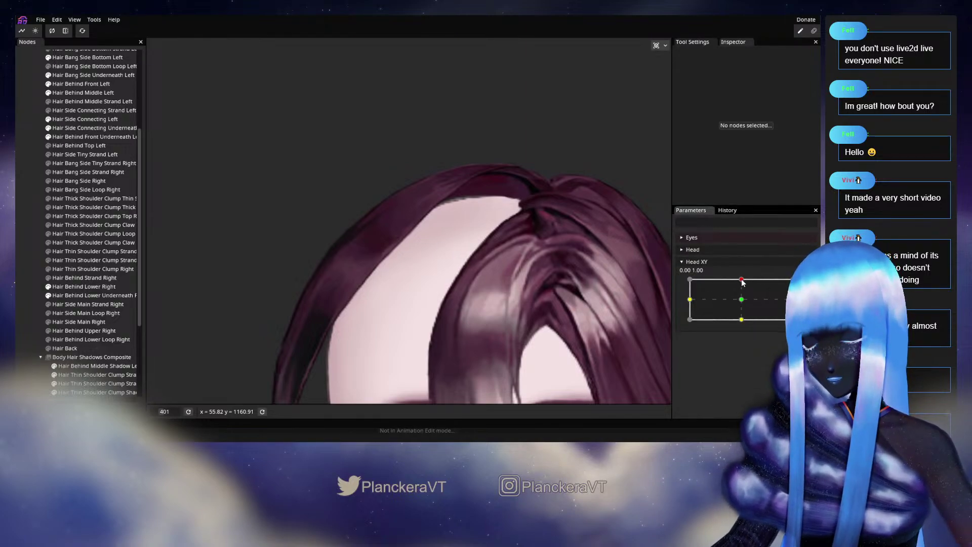
pyautogui.moveTo(742, 280)
pyautogui.mouseDown()
pyautogui.moveTo(743, 302)
pyautogui.moveTo(742, 279)
pyautogui.mouseUp()
pyautogui.click(803, 283)
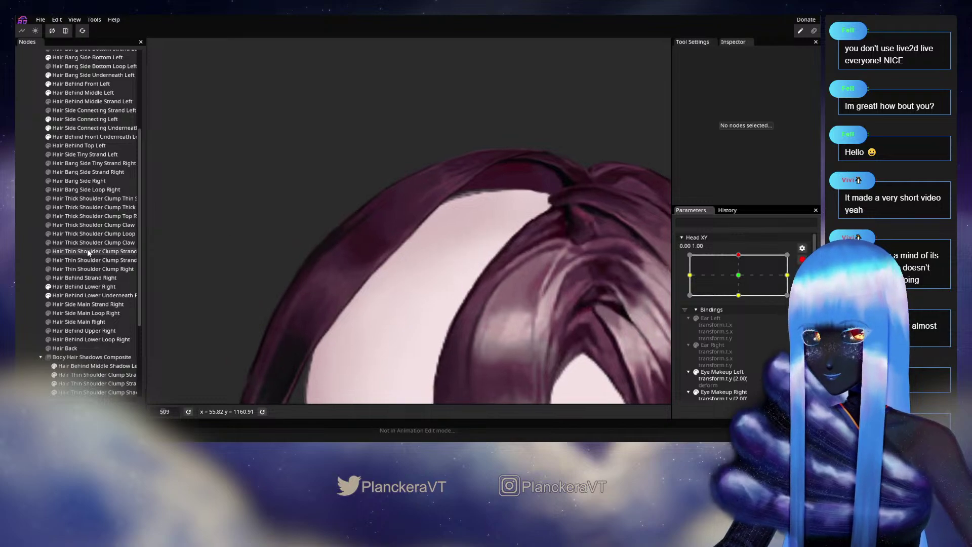
# - Reposition the inner-row and inner-edge vertices along the upper middle of the Hair Behind Lower Right mesh
pyautogui.click(75, 289)
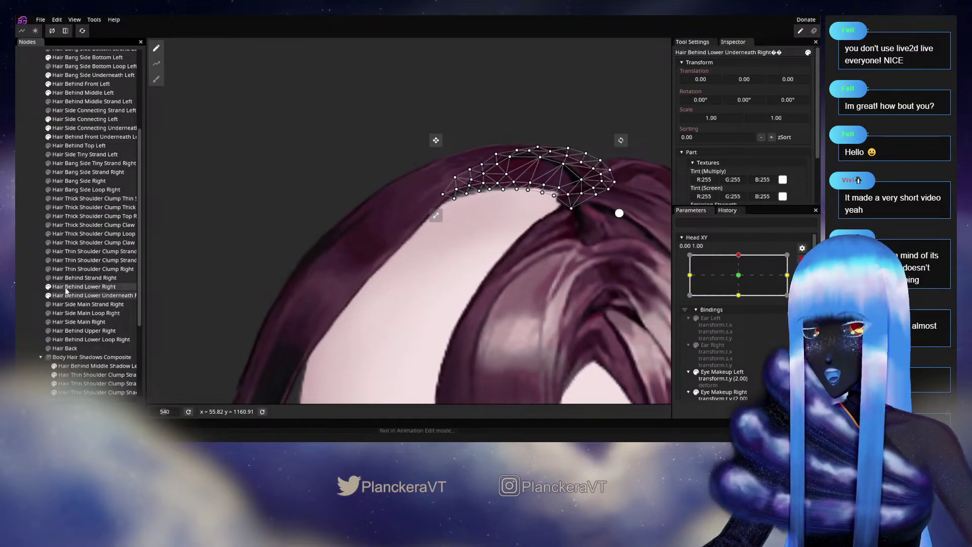
pyautogui.scroll(1, 487, 234)
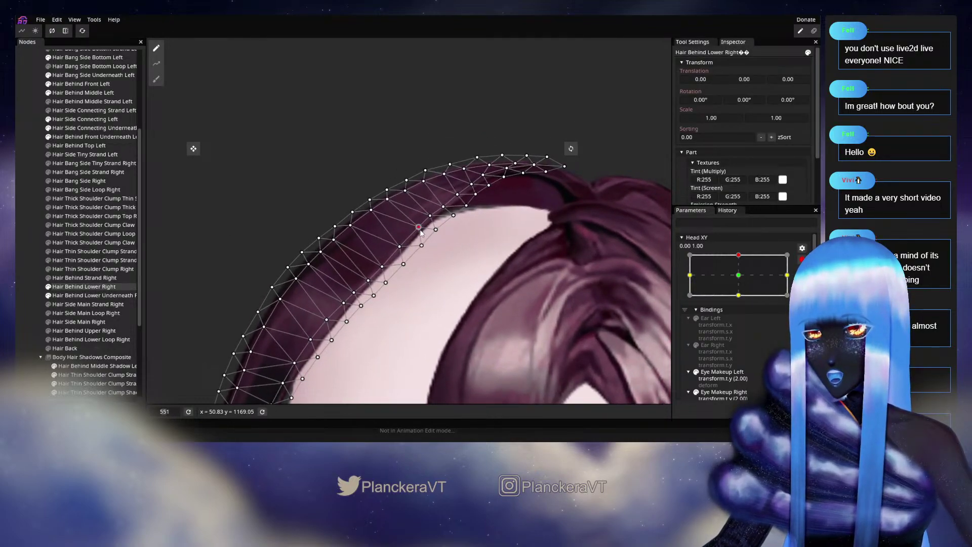
pyautogui.click(401, 247)
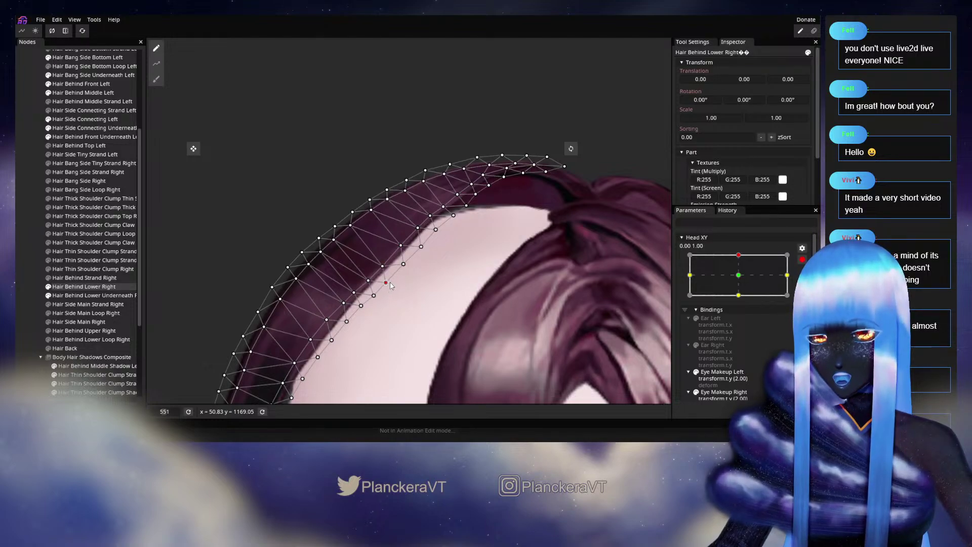
pyautogui.click(494, 299)
# - Test the Hair Behind Lower Right curve with Head XY disarmed around the upward keypoint, and return to 0.00 1.00 armed
pyautogui.scroll(-5, 495, 302)
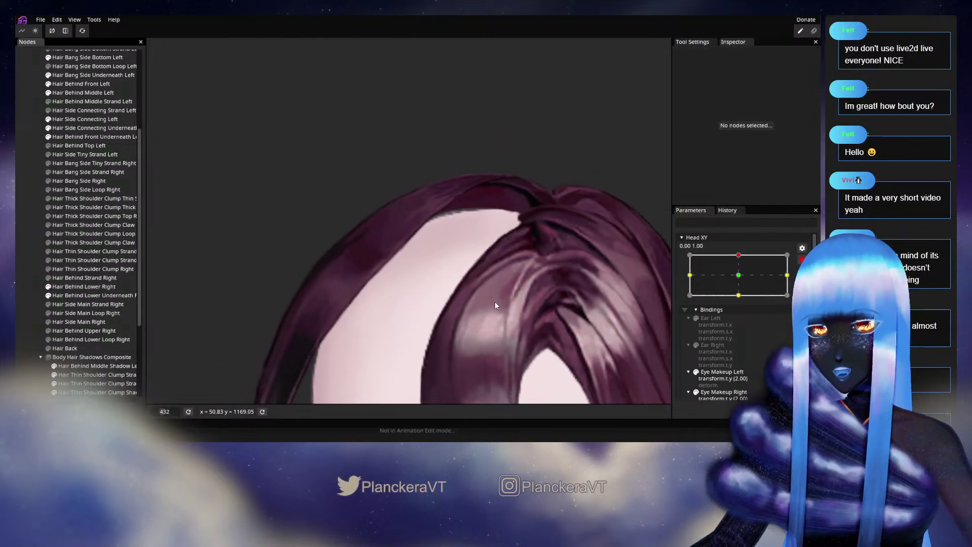
pyautogui.click(801, 260)
pyautogui.moveTo(740, 283)
pyautogui.mouseDown()
pyautogui.moveTo(744, 302)
pyautogui.moveTo(742, 282)
pyautogui.mouseUp()
pyautogui.scroll(3, 380, 266)
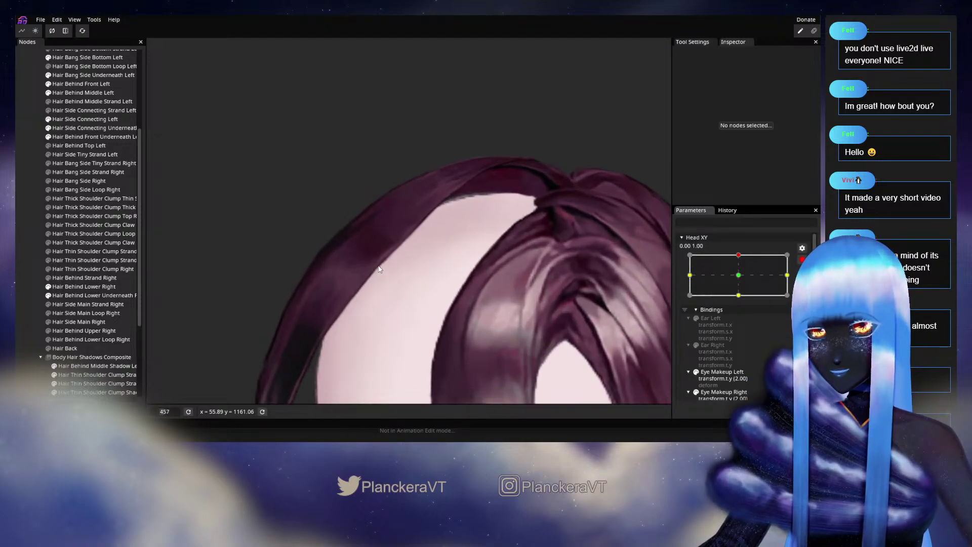
# - Fine-tune the inner-row and inner-edge vertices of the Hair Behind Lower Right mesh where the strand narrows toward the crown
pyautogui.click(76, 295)
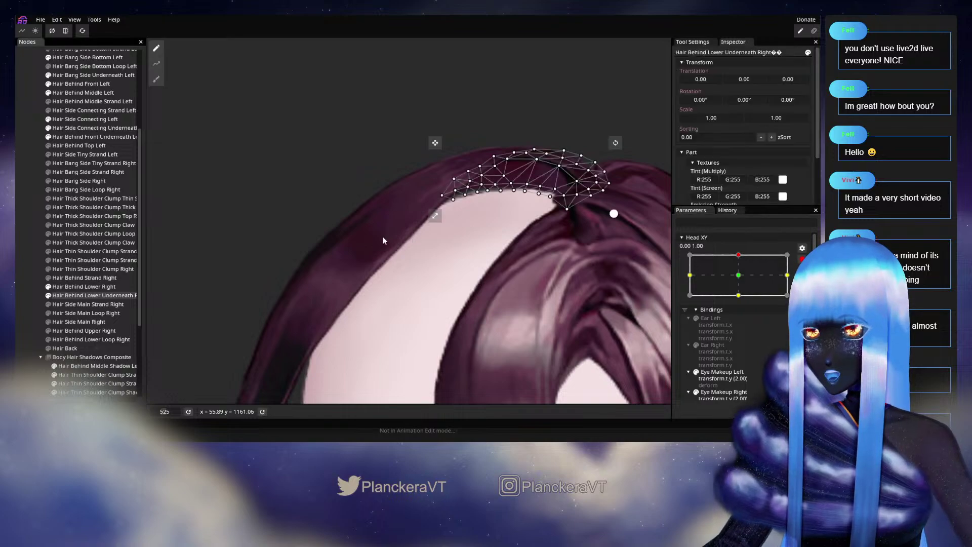
pyautogui.click(96, 288)
pyautogui.scroll(2, 432, 247)
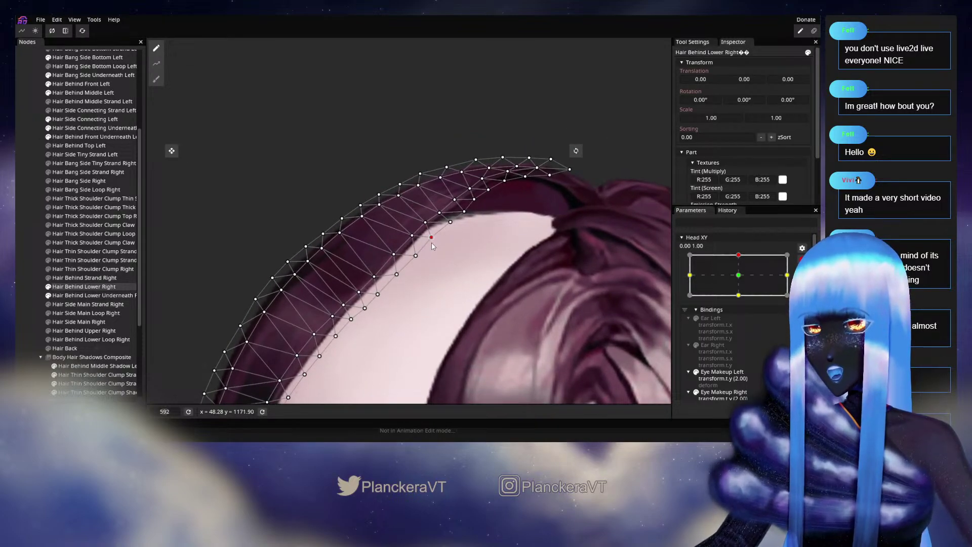
pyautogui.click(413, 236)
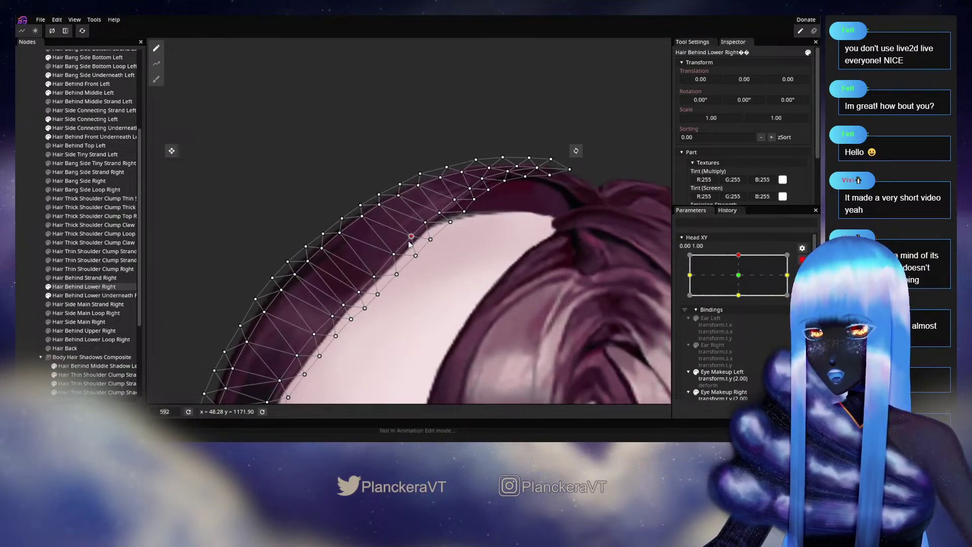
pyautogui.click(415, 257)
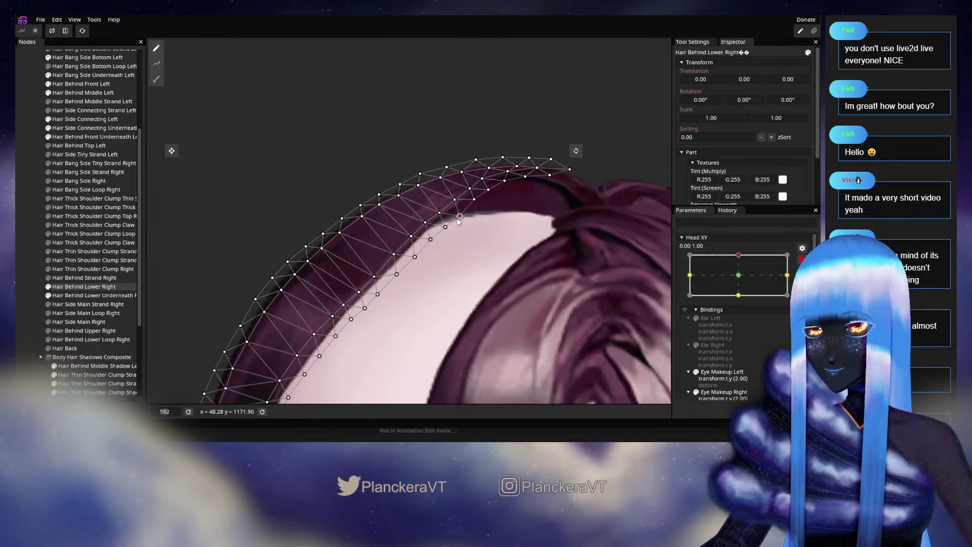
pyautogui.moveTo(458, 222); pyautogui.dragTo(460, 219)
pyautogui.click(16, 303)
# - Review the hair's inner contour near the crown by moving the disarmed Head XY from the upward keypoint, and re-arm it at 0.00 1.00
pyautogui.scroll(-3, 470, 291)
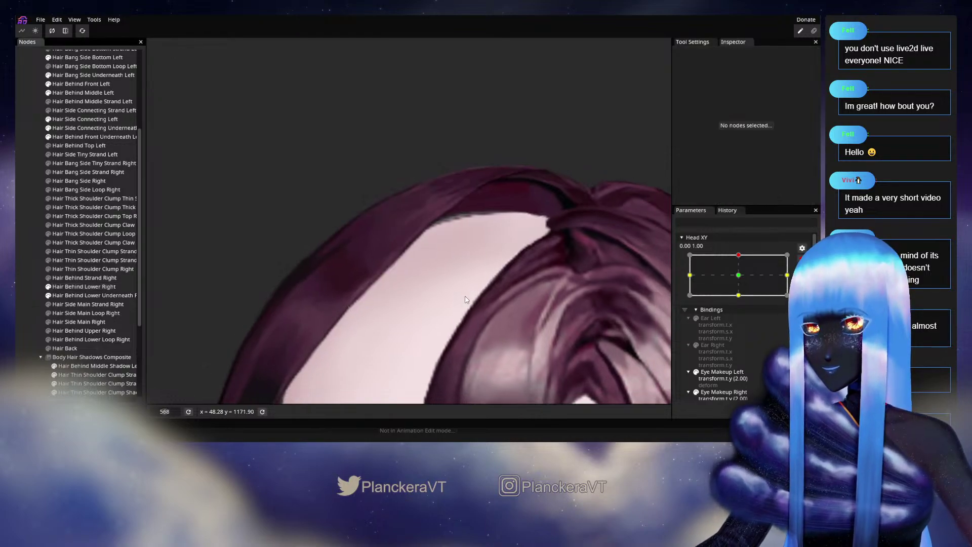
pyautogui.moveTo(471, 314); pyautogui.dragTo(493, 286)
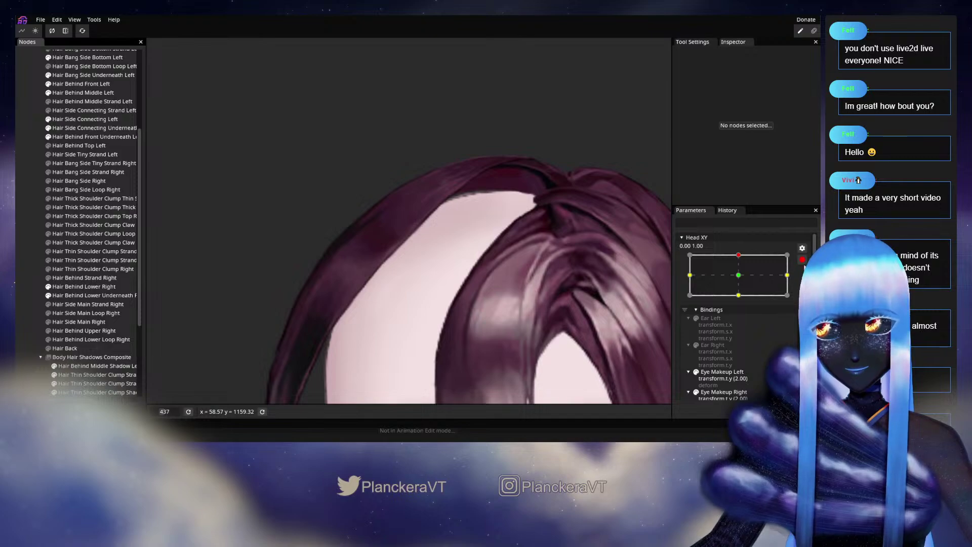
pyautogui.click(802, 259)
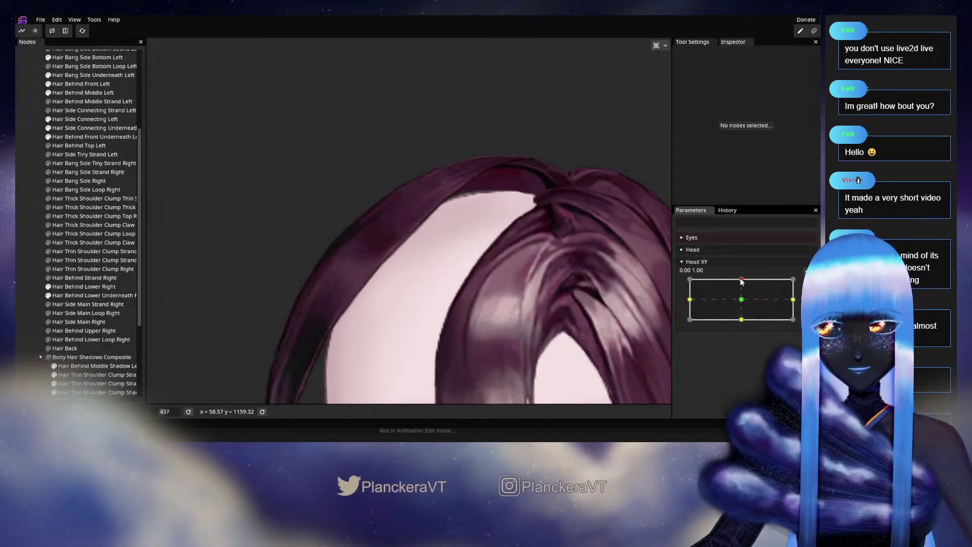
pyautogui.moveTo(742, 281)
pyautogui.mouseDown()
pyautogui.moveTo(743, 300)
pyautogui.moveTo(746, 279)
pyautogui.mouseUp()
pyautogui.click(808, 284)
pyautogui.scroll(1, 430, 228)
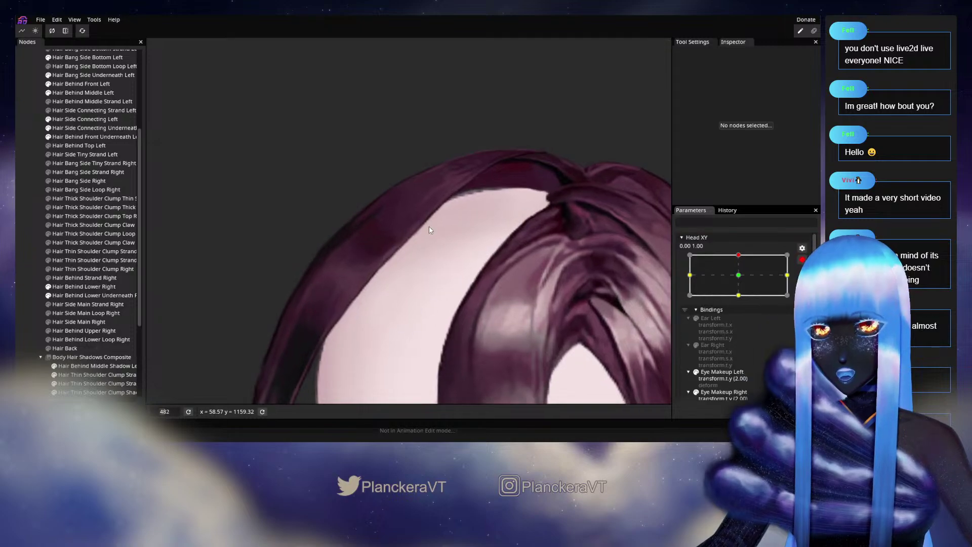
# - Fine-tune the inner-edge vertices along the upper middle of the Hair Behind Lower Right mesh and save the model
pyautogui.scroll(2, 430, 230)
pyautogui.click(121, 287)
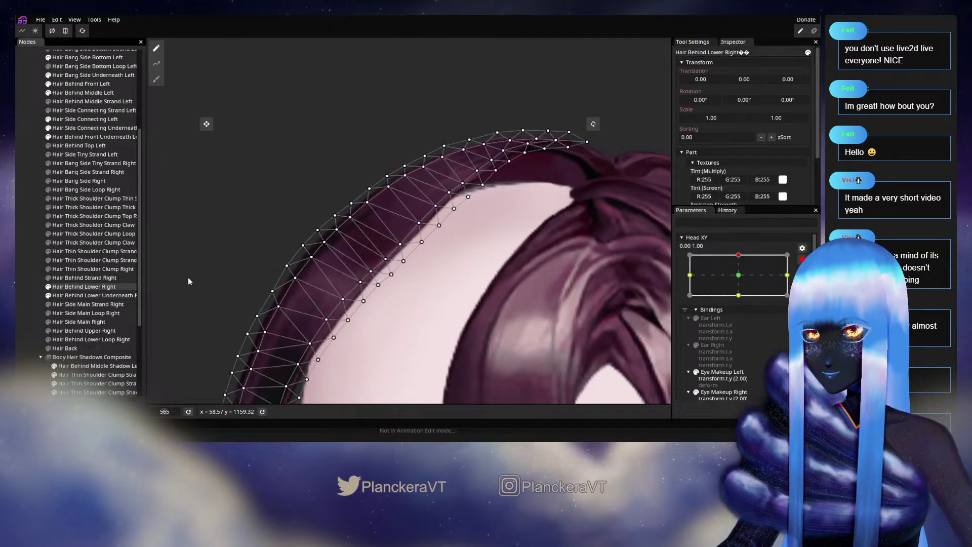
pyautogui.scroll(1, 410, 220)
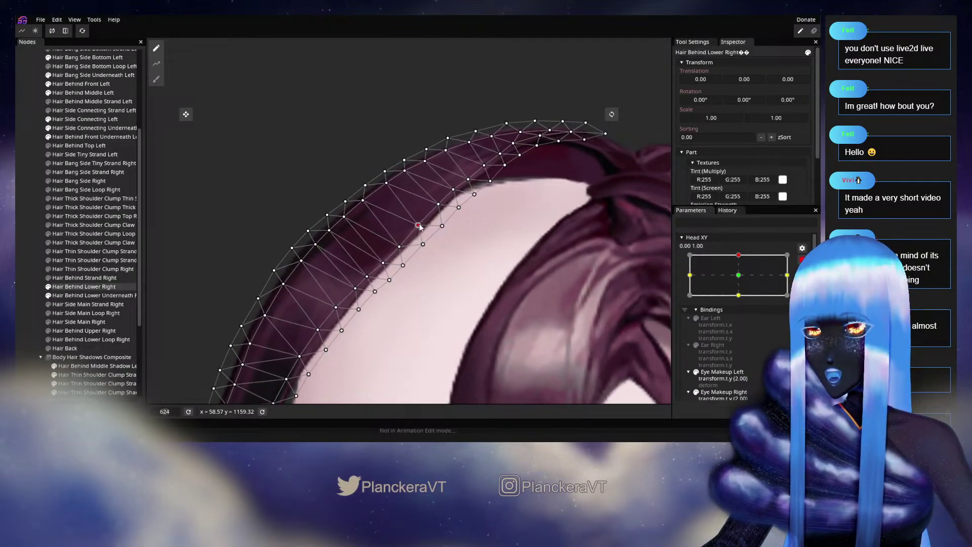
pyautogui.hotkey('ctrl', 's')
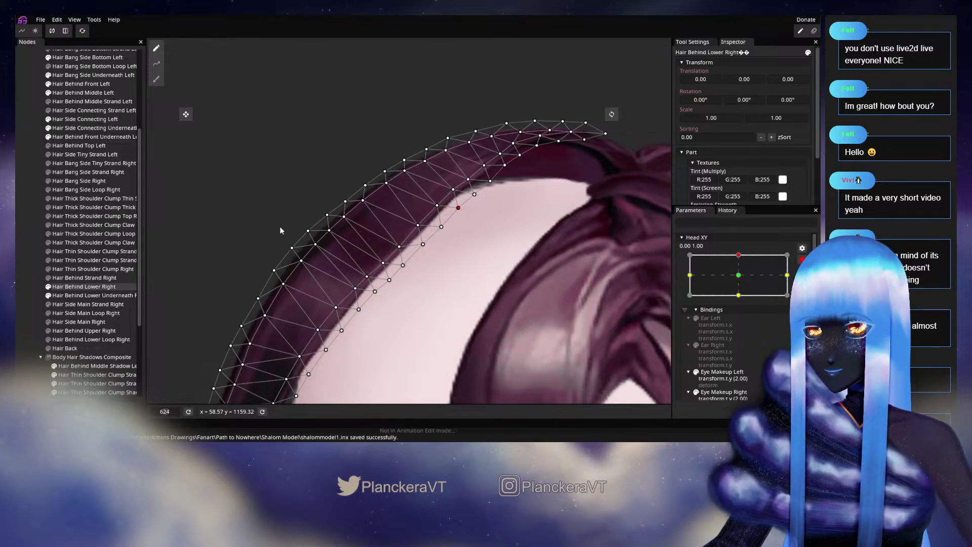
pyautogui.click(34, 283)
# - Show Hair Bang Side Right and Hair Side Main Right, test the hair with Head XY disarmed, and re-arm it at 0.00 1.00
pyautogui.scroll(-4, 522, 296)
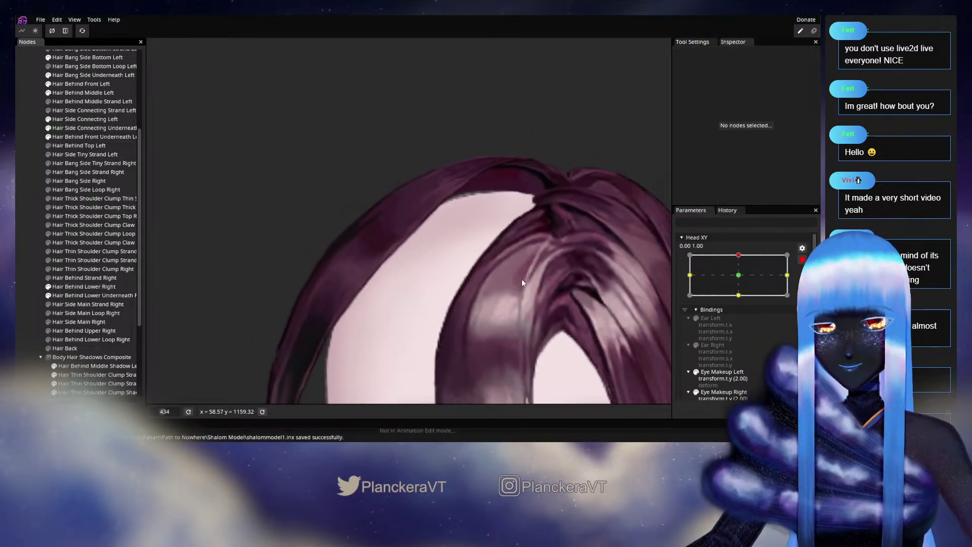
pyautogui.scroll(-1, 523, 284)
pyautogui.click(803, 260)
pyautogui.moveTo(741, 280)
pyautogui.mouseDown()
pyautogui.moveTo(745, 298)
pyautogui.moveTo(743, 279)
pyautogui.mouseUp()
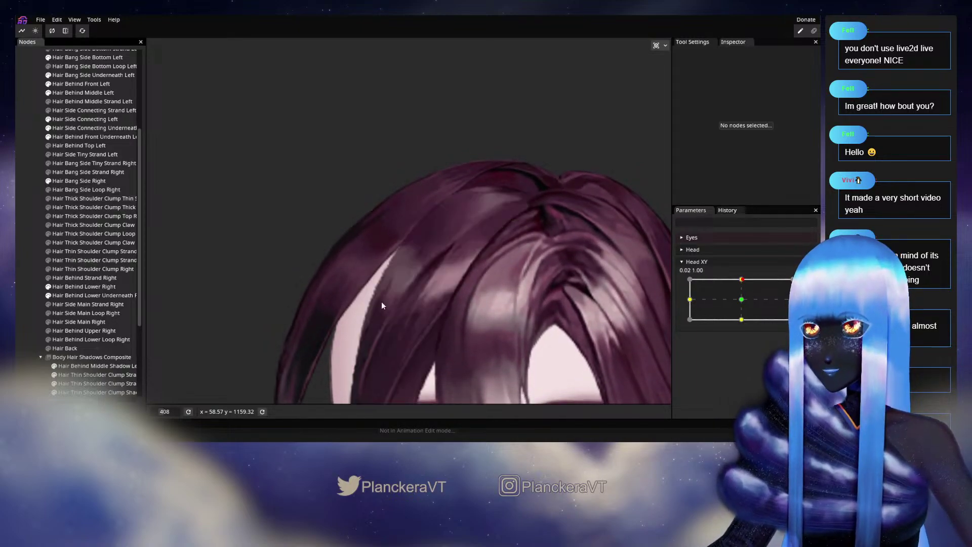
pyautogui.scroll(-2, 506, 304)
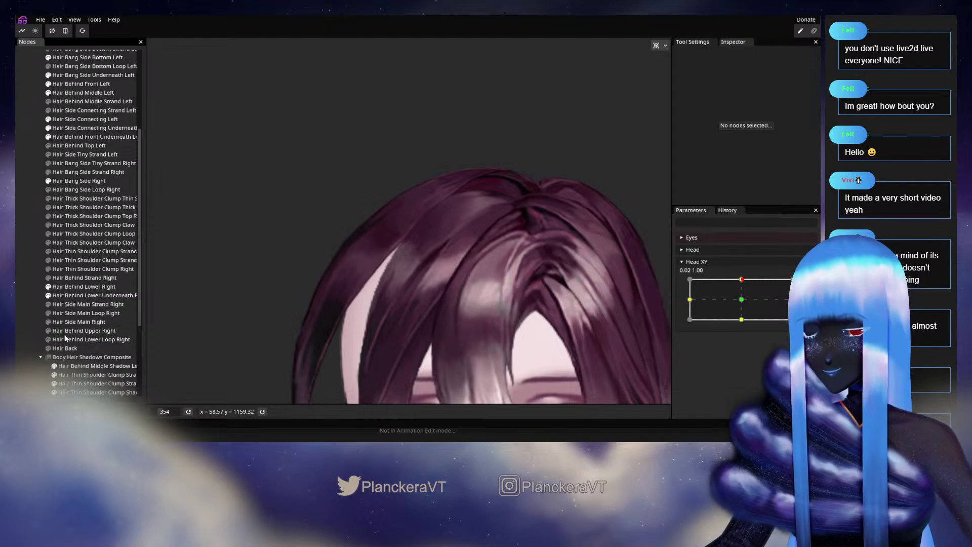
pyautogui.click(743, 295)
pyautogui.moveTo(743, 298); pyautogui.dragTo(742, 282)
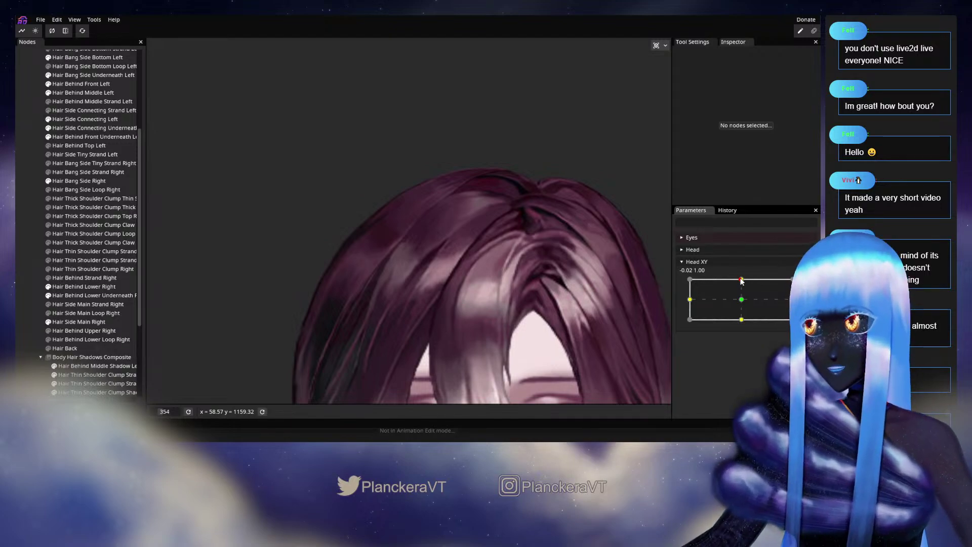
pyautogui.moveTo(741, 282); pyautogui.dragTo(741, 280)
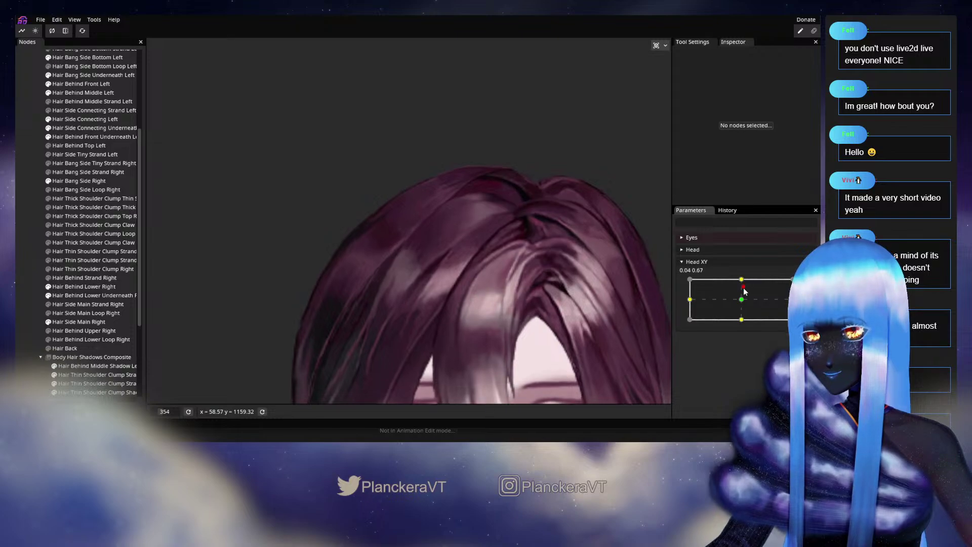
pyautogui.scroll(3, 385, 278)
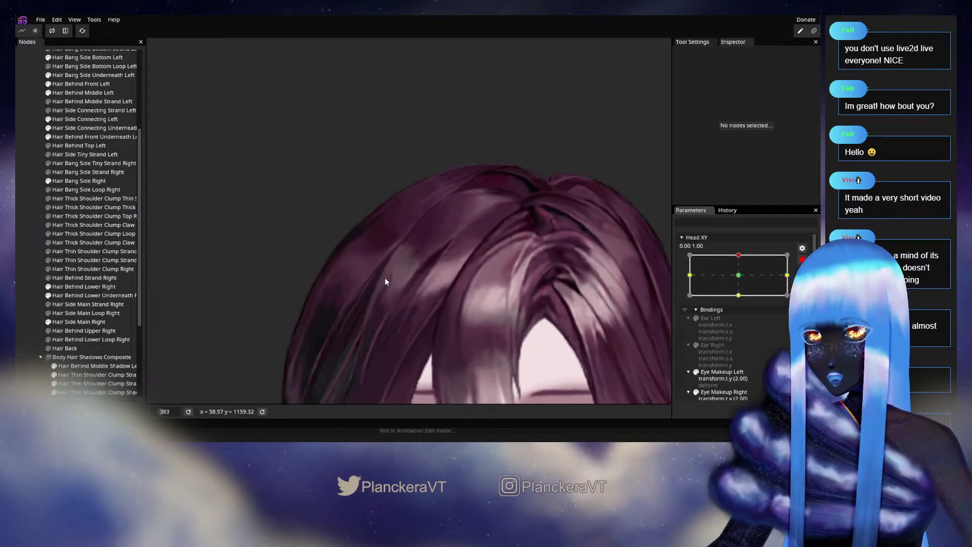
# - Adjust the inner-edge and outer-row vertices around the upper bend of the Hair Behind Lower Right mesh
pyautogui.click(82, 287)
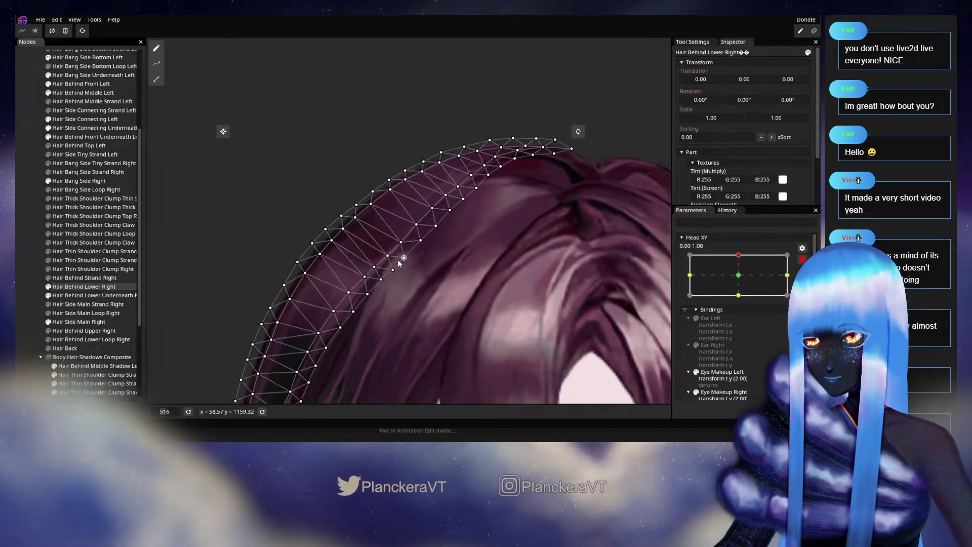
pyautogui.scroll(3, 422, 263)
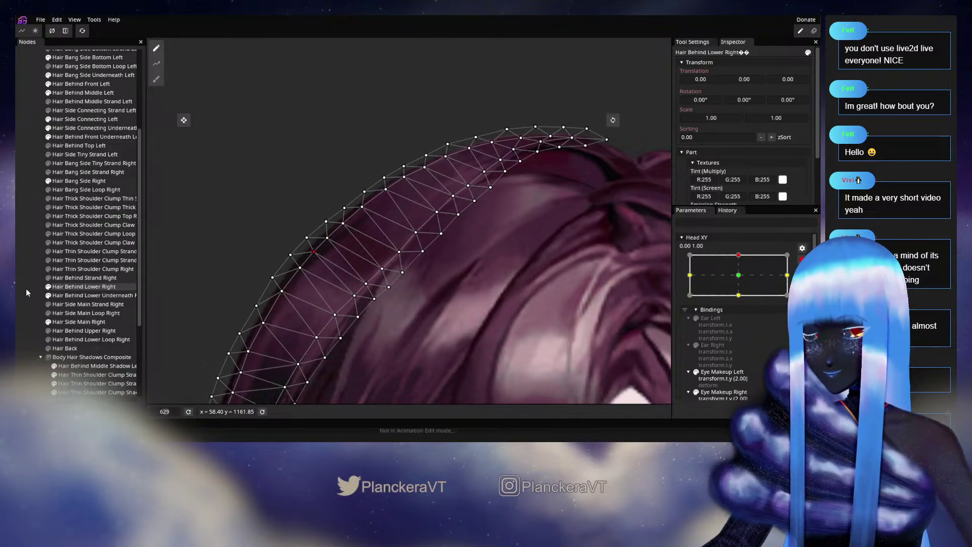
pyautogui.click(501, 291)
# - Check the crown's outline by moving the disarmed Head XY below the upward keypoint and back, and re-arm it at 0.00 1.00
pyautogui.scroll(-2, 501, 290)
pyautogui.click(802, 248)
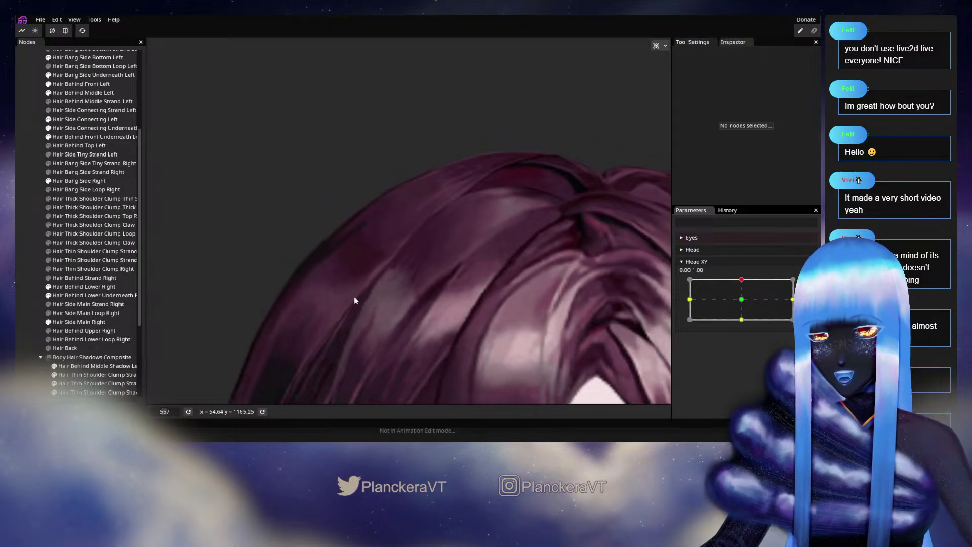
pyautogui.moveTo(743, 282)
pyautogui.mouseDown()
pyautogui.moveTo(743, 303)
pyautogui.moveTo(742, 282)
pyautogui.moveTo(742, 291)
pyautogui.mouseUp()
pyautogui.moveTo(740, 300); pyautogui.dragTo(742, 279)
pyautogui.scroll(-1, 787, 286)
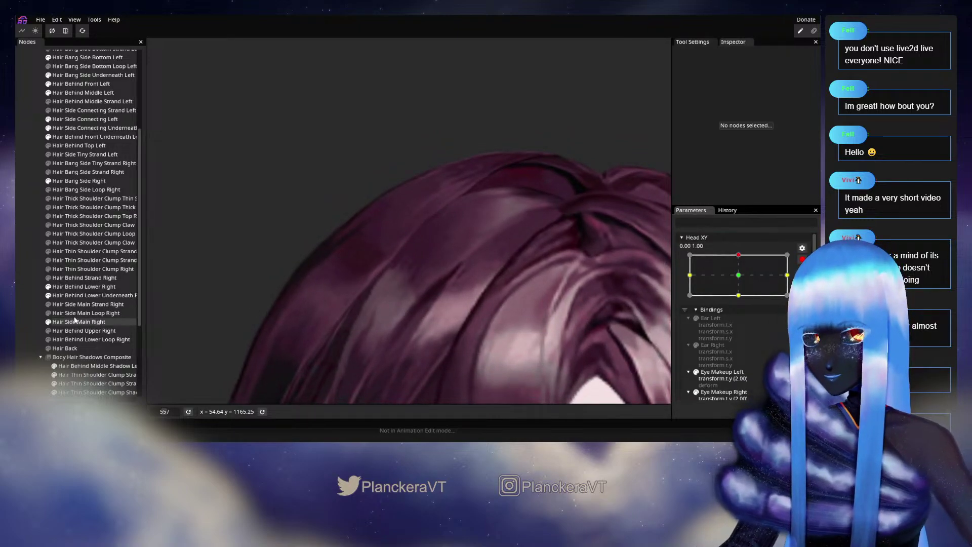
# - Reposition the inner-row vertices and an outer-row vertex at the upper middle of the Hair Behind Lower Right mesh
pyautogui.click(76, 286)
pyautogui.moveTo(378, 281); pyautogui.dragTo(381, 278)
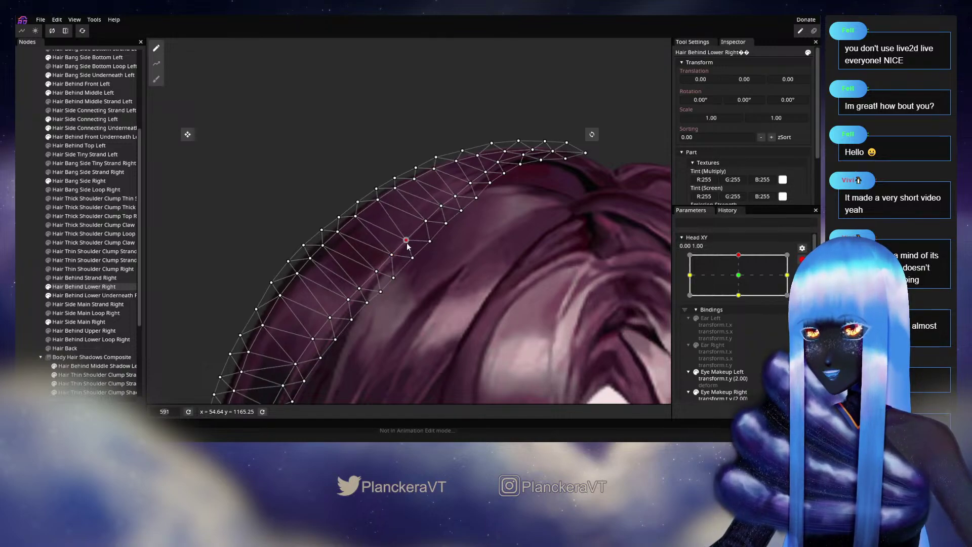
pyautogui.click(326, 244)
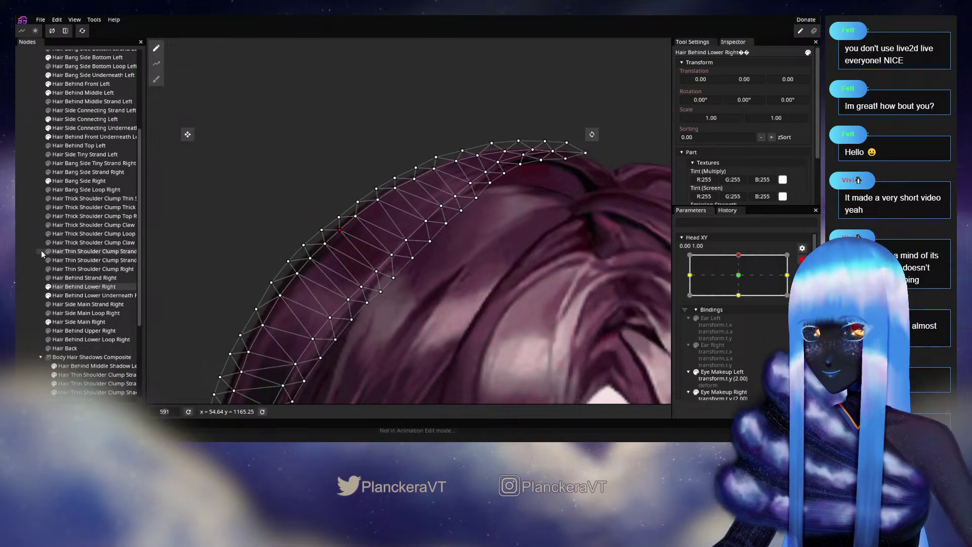
pyautogui.click(212, 283)
# - Test the reshaped right-side hair with Head XY disarmed near the upward keypoint, and return to 0.00 1.00 armed
pyautogui.scroll(-3, 498, 294)
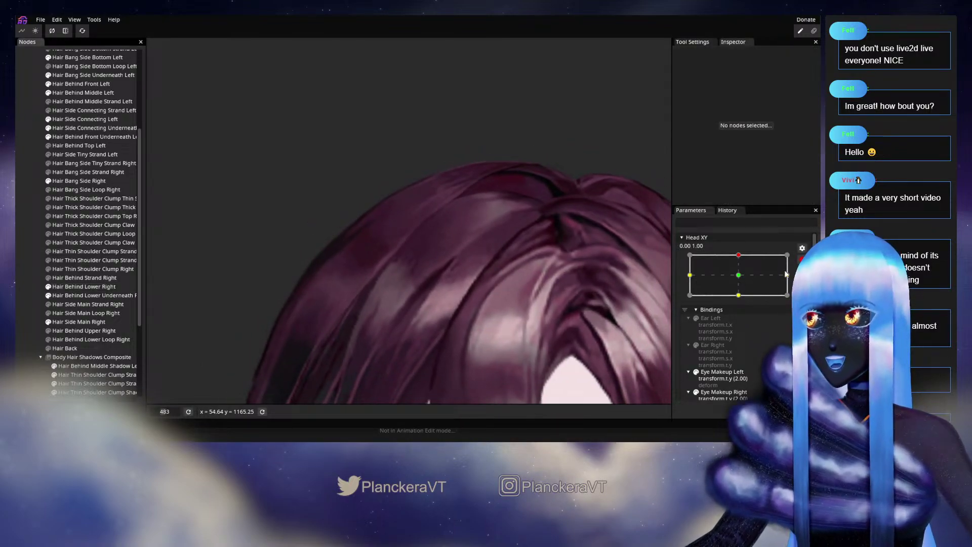
pyautogui.scroll(2, 747, 278)
pyautogui.moveTo(741, 279)
pyautogui.mouseDown()
pyautogui.moveTo(737, 297)
pyautogui.moveTo(745, 282)
pyautogui.mouseUp()
pyautogui.scroll(3, 374, 282)
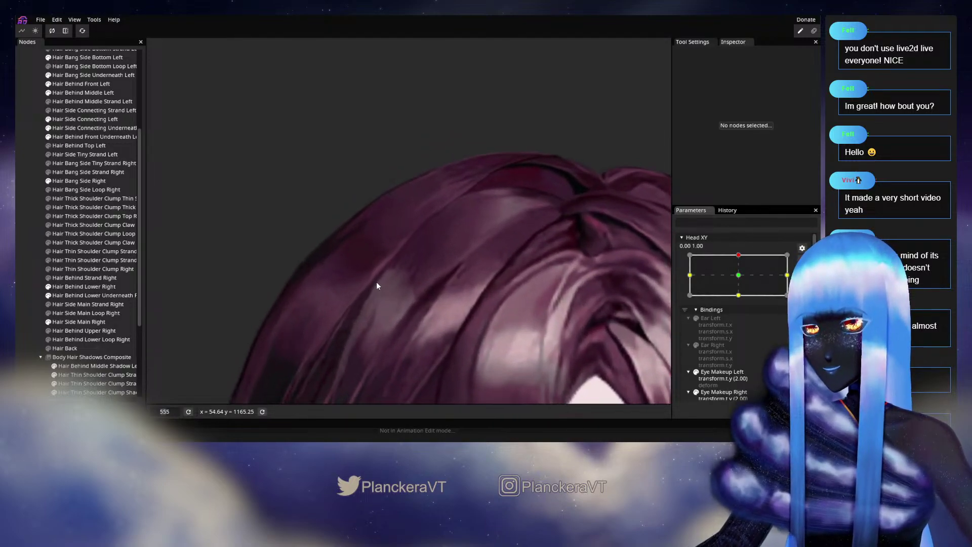
# - Nudge the outer-row vertices at the upper bend of the Hair Behind Lower Right mesh
pyautogui.click(76, 287)
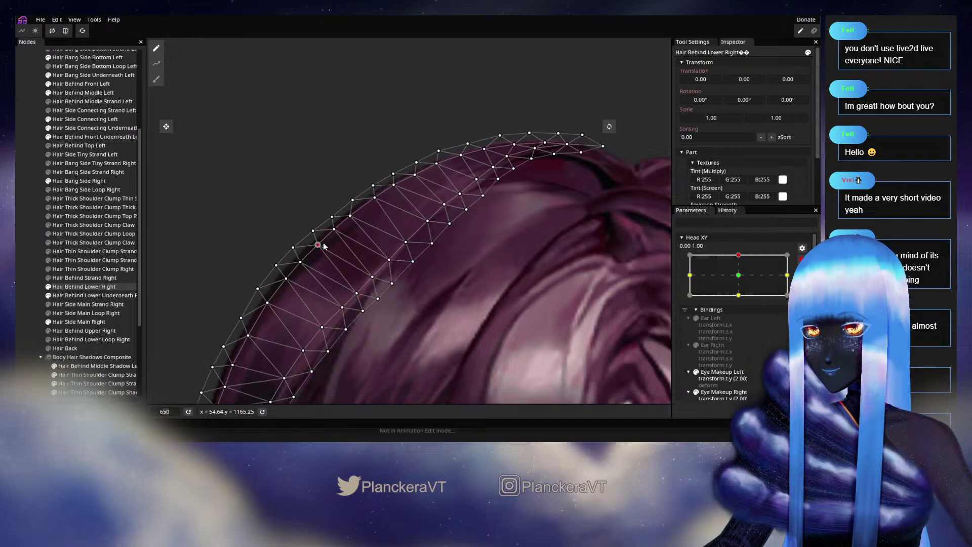
pyautogui.click(424, 266)
pyautogui.scroll(-3, 424, 265)
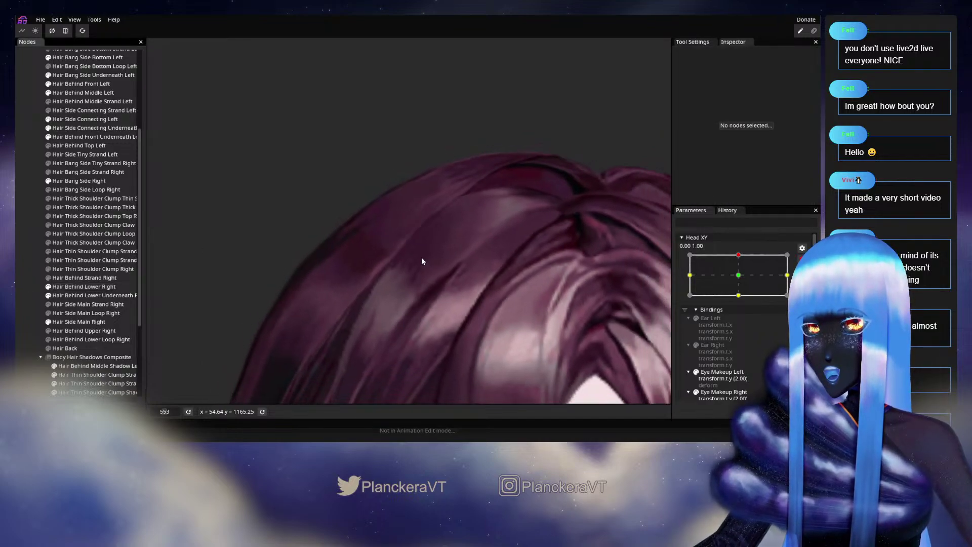
# - Compare the right-side hair between the neutral and upward poses with Head XY disarmed, and re-arm it at 0.00 1.00
pyautogui.scroll(-2, 435, 238)
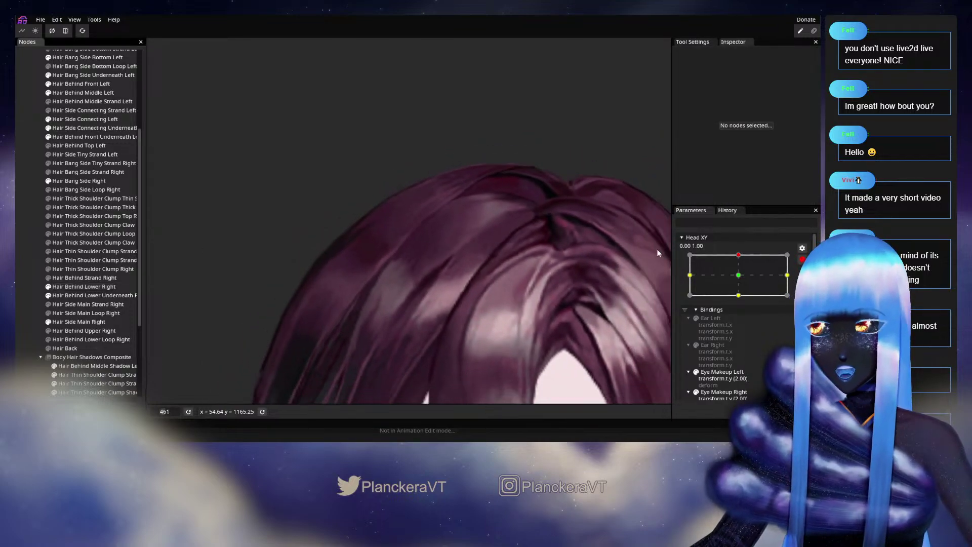
pyautogui.click(802, 259)
pyautogui.moveTo(742, 282)
pyautogui.mouseDown()
pyautogui.moveTo(741, 300)
pyautogui.moveTo(742, 279)
pyautogui.mouseUp()
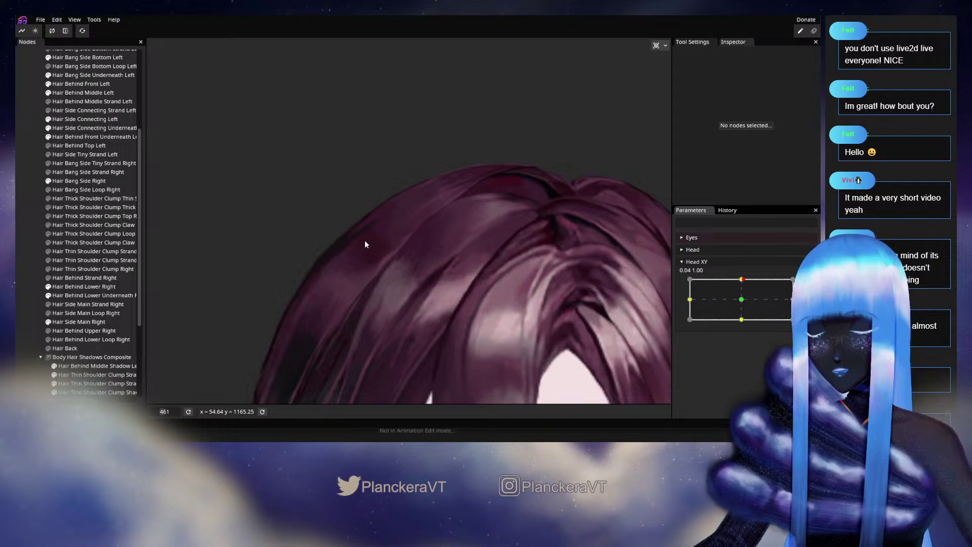
pyautogui.moveTo(742, 285); pyautogui.dragTo(742, 303)
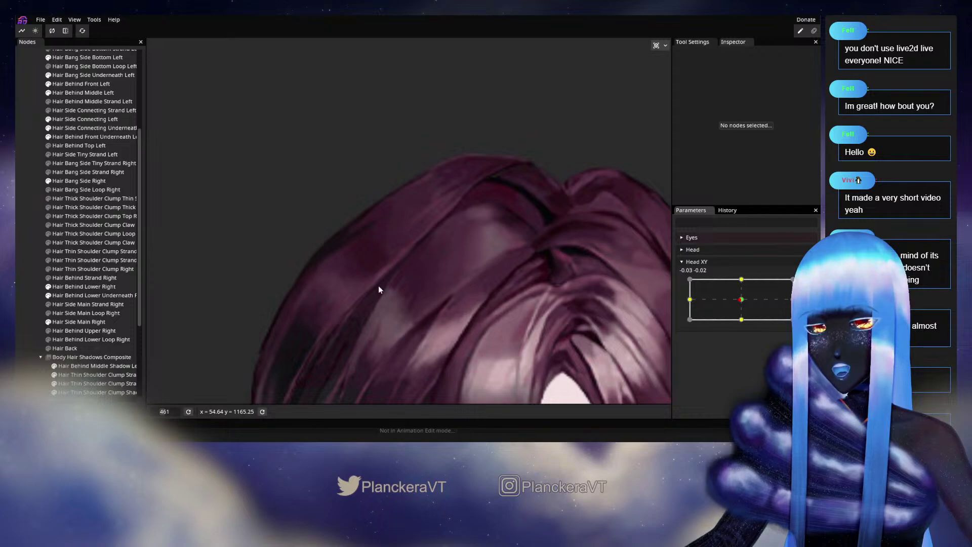
pyautogui.moveTo(742, 302); pyautogui.dragTo(740, 280)
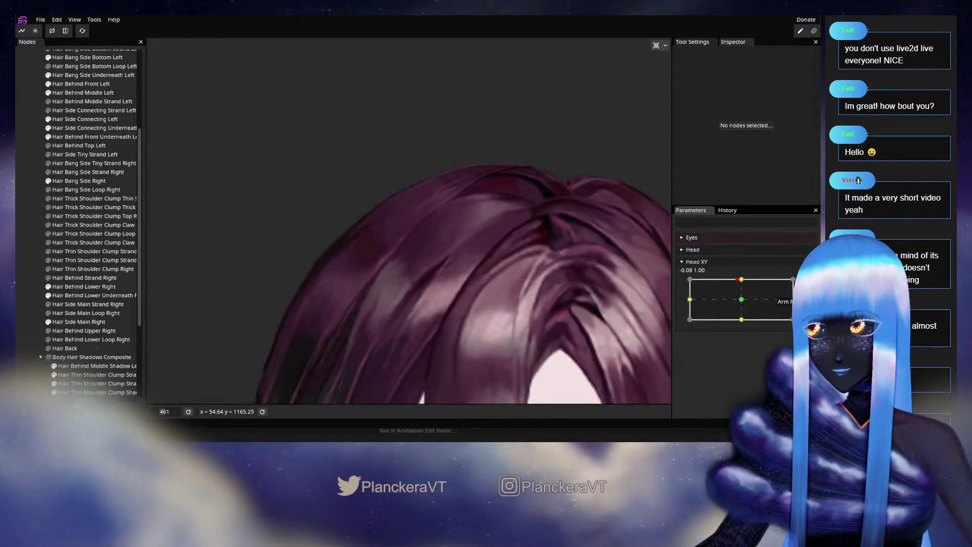
pyautogui.scroll(-1, 744, 303)
# - Refine the outer-row and inner-row vertices midway along the upper curve of the Hair Behind Lower Right mesh
pyautogui.click(76, 287)
pyautogui.scroll(3, 348, 256)
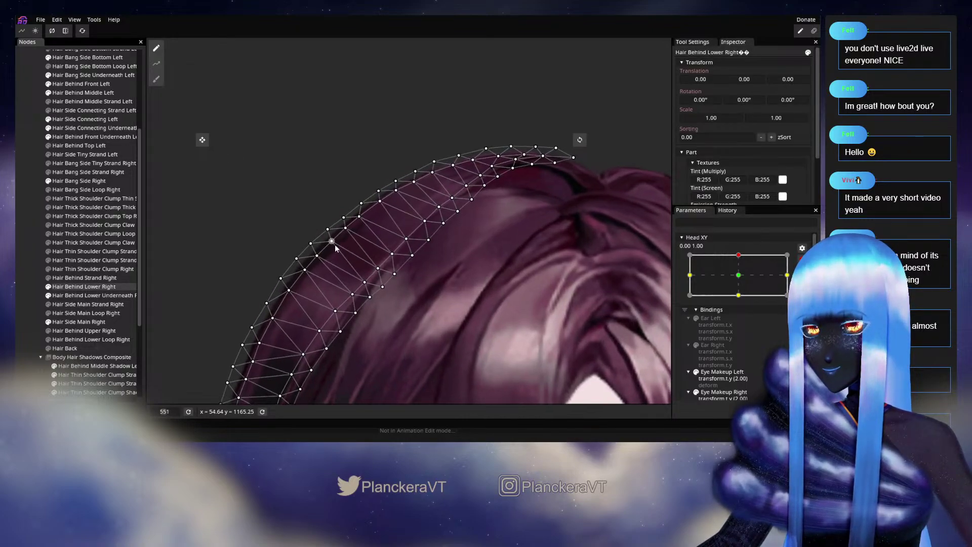
pyautogui.click(345, 228)
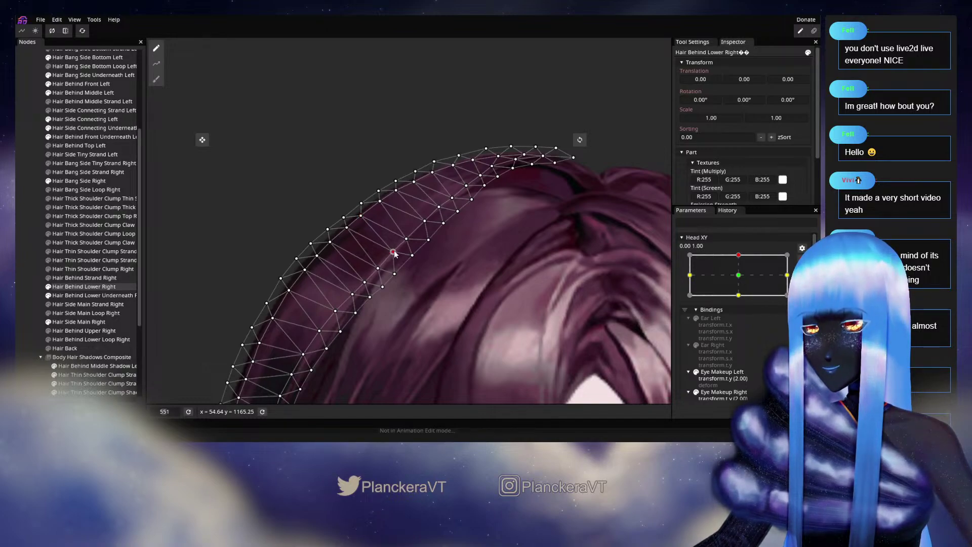
pyautogui.click(555, 301)
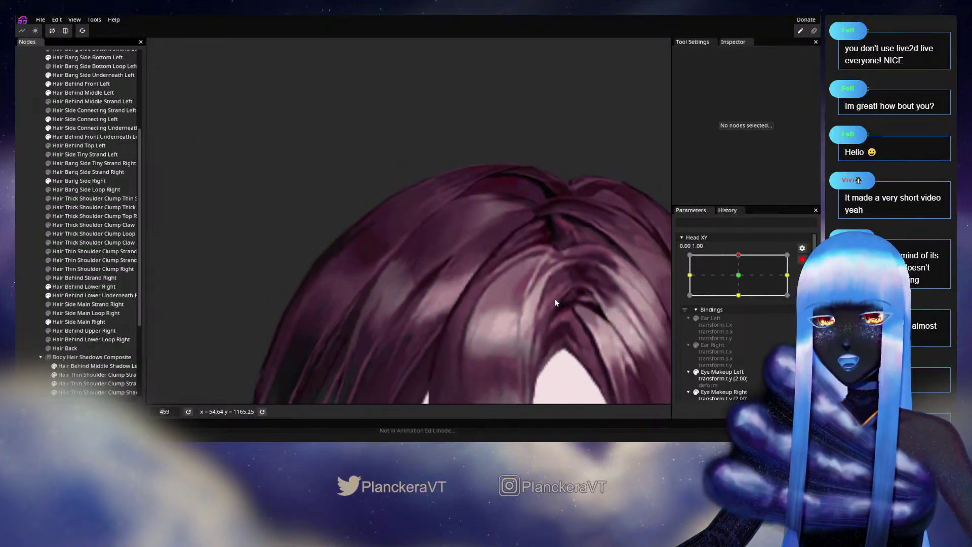
# - Review the hair's outer contour by moving the disarmed Head XY around the upward keypoint, and re-arm it at 0.00 1.00
pyautogui.scroll(-1, 554, 299)
pyautogui.scroll(1, 801, 262)
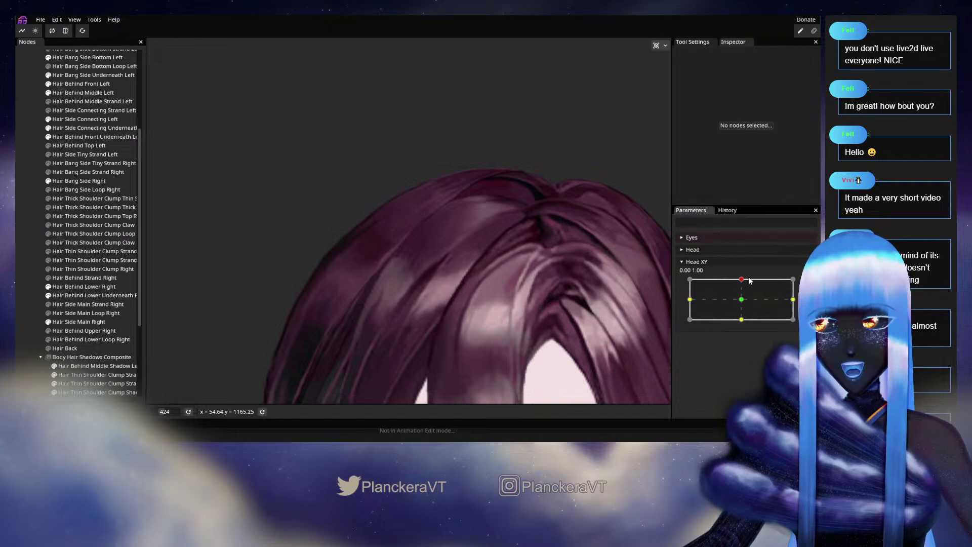
pyautogui.moveTo(741, 281)
pyautogui.mouseDown()
pyautogui.moveTo(741, 303)
pyautogui.moveTo(742, 279)
pyautogui.mouseUp()
pyautogui.scroll(5, 319, 209)
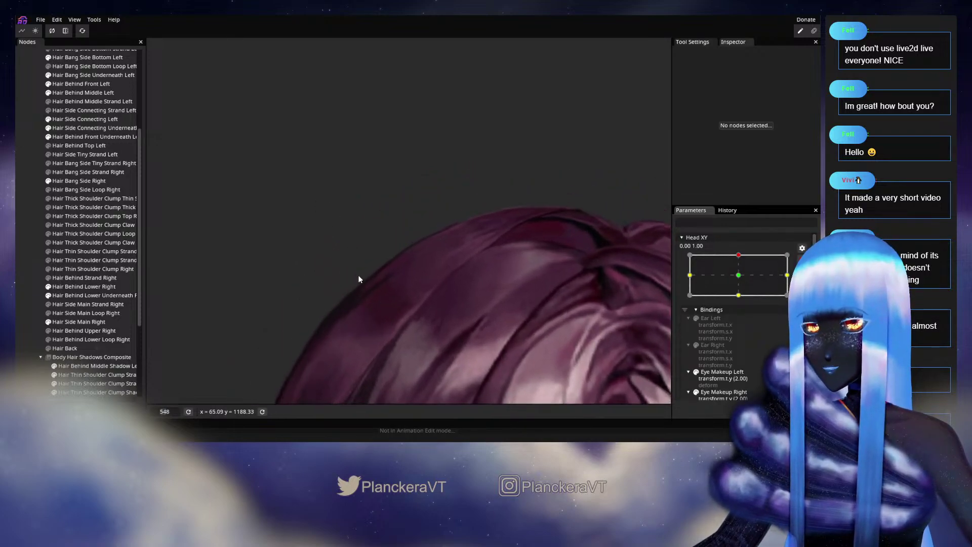
# - Smooth the outer contour of the Hair Behind Lower Right mesh by repositioning its outer-edge and outer-row vertices toward the crown
pyautogui.click(81, 286)
pyautogui.scroll(1, 402, 268)
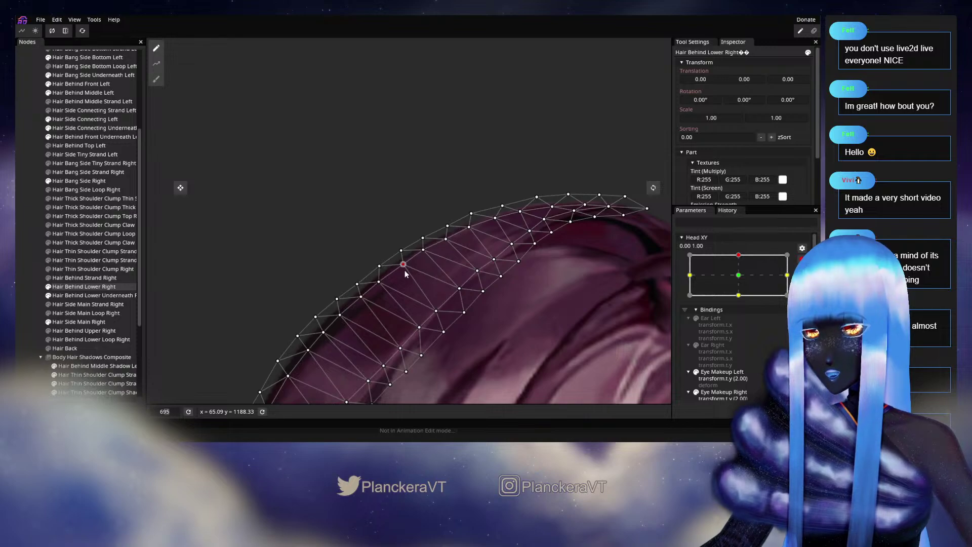
pyautogui.moveTo(406, 270); pyautogui.dragTo(408, 250)
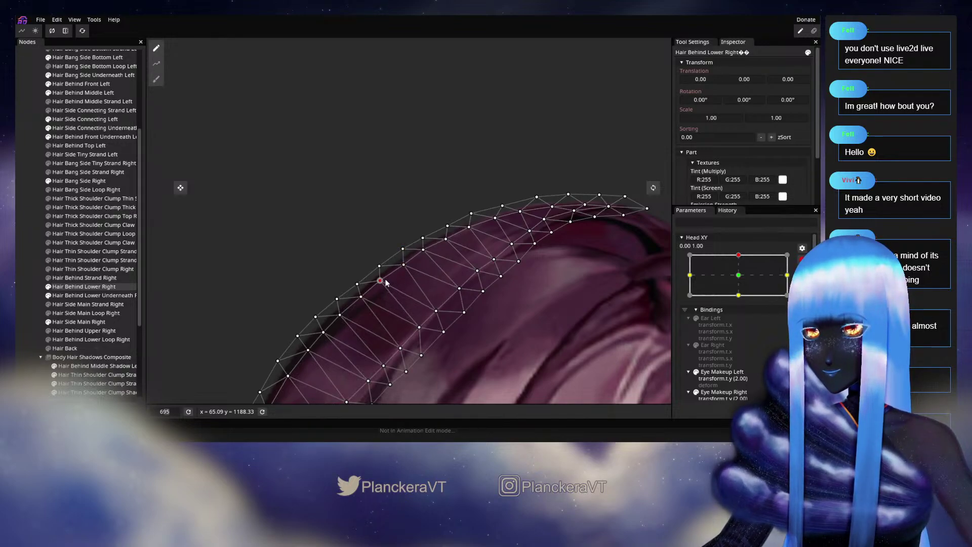
pyautogui.click(423, 251)
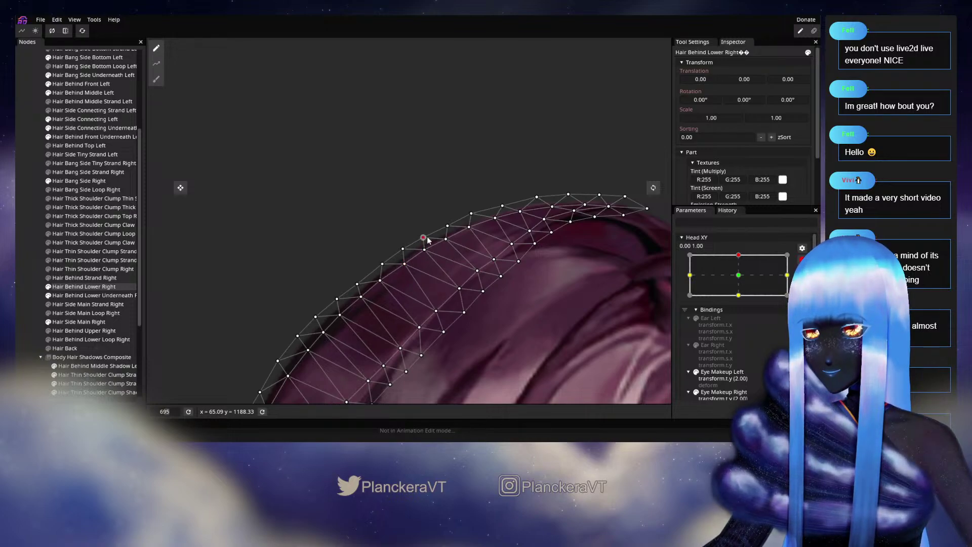
pyautogui.click(404, 249)
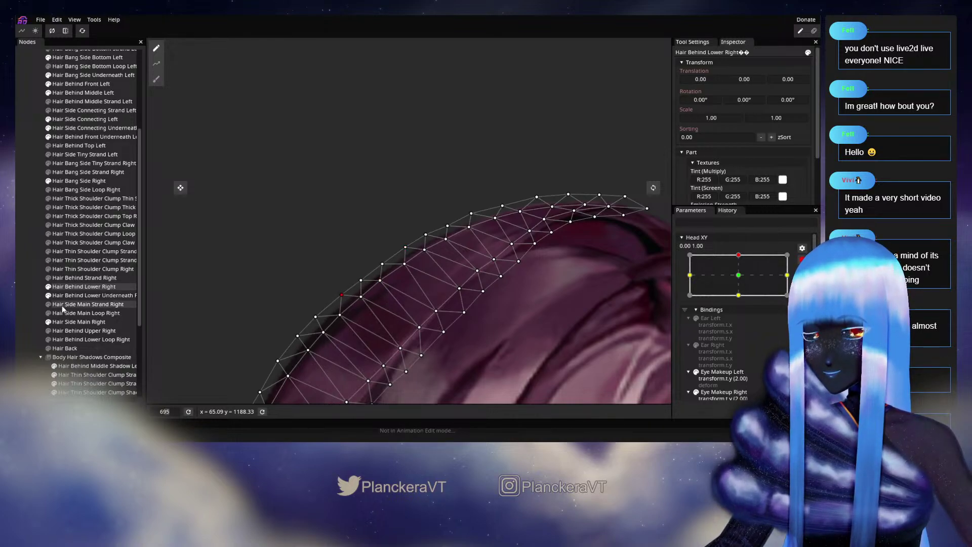
pyautogui.click(23, 309)
# - Disarm Head XY, sway it slightly around the upward keypoint to inspect the right-side hair outline, and re-arm it at 0.00 1.00
pyautogui.scroll(-3, 513, 333)
pyautogui.scroll(-3, 514, 324)
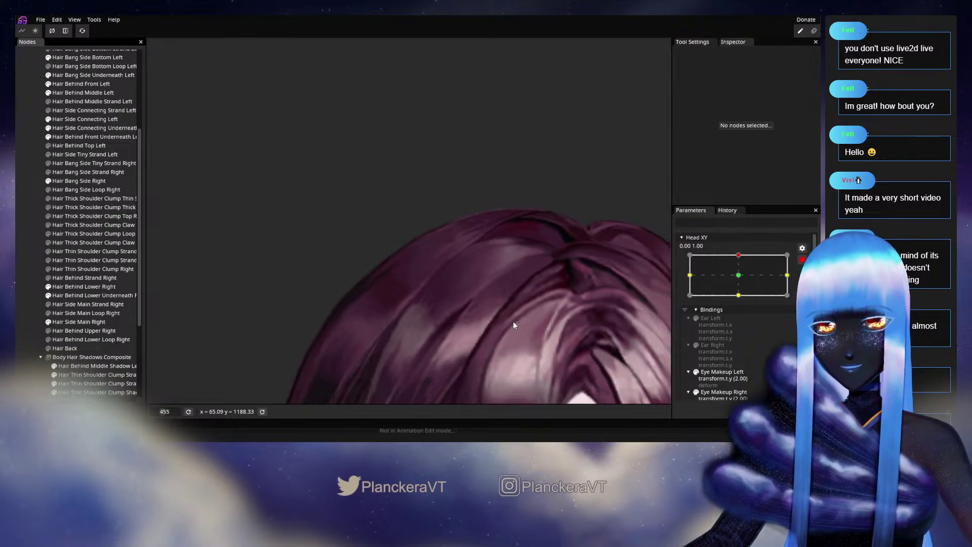
pyautogui.click(802, 260)
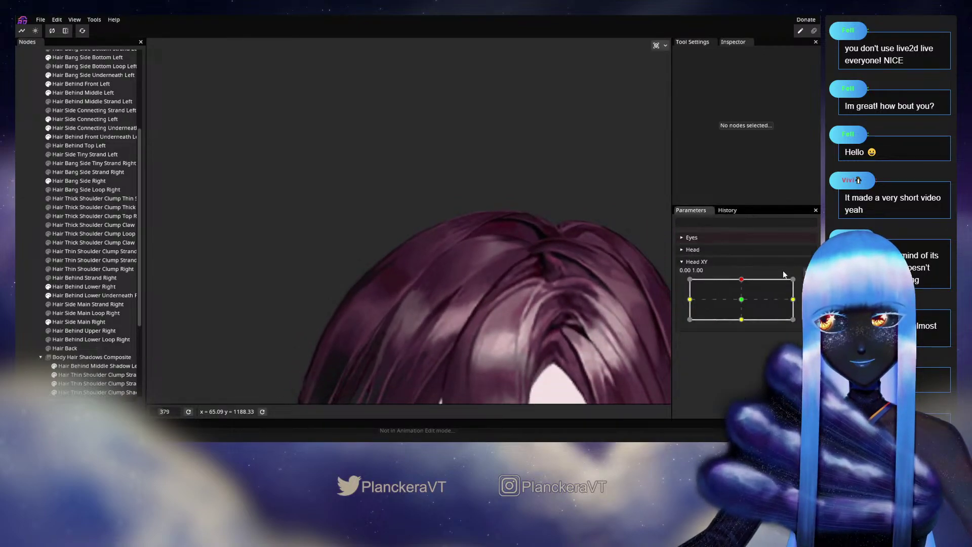
pyautogui.moveTo(740, 283); pyautogui.dragTo(738, 280)
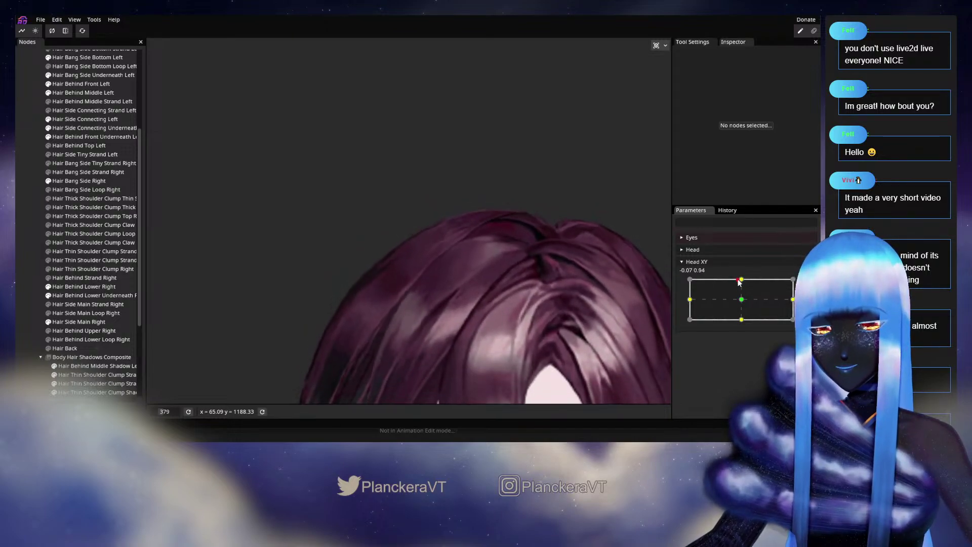
pyautogui.scroll(2, 435, 296)
pyautogui.scroll(3, 434, 272)
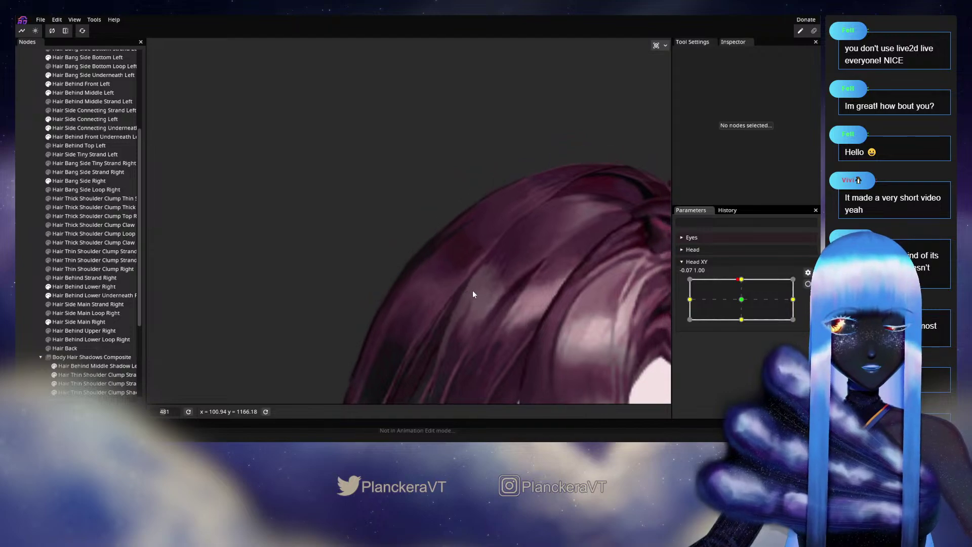
pyautogui.moveTo(751, 277)
pyautogui.mouseDown()
pyautogui.moveTo(741, 301)
pyautogui.moveTo(743, 282)
pyautogui.mouseUp()
pyautogui.click(808, 284)
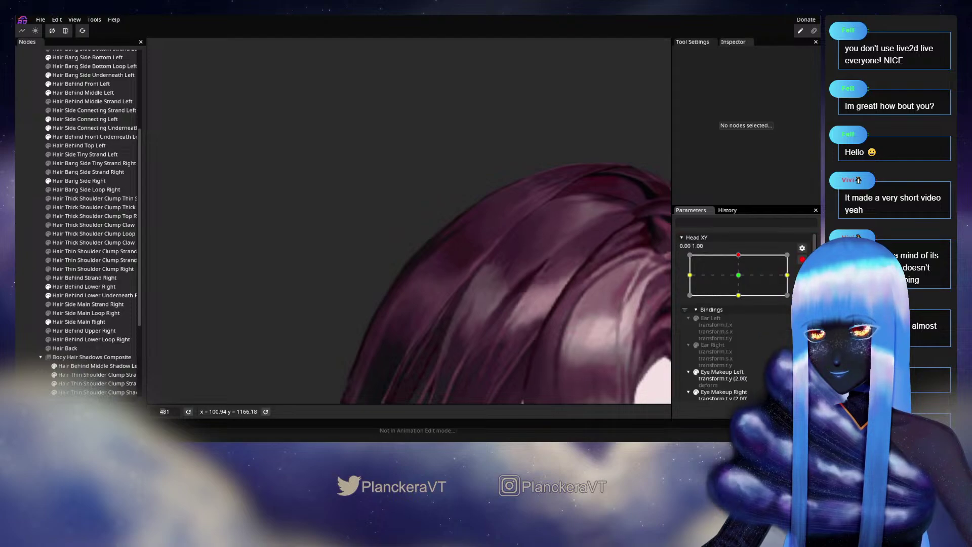
# - Adjust an outer-row vertex midway along the outer curve of the Hair Behind Lower Right mesh
pyautogui.click(75, 287)
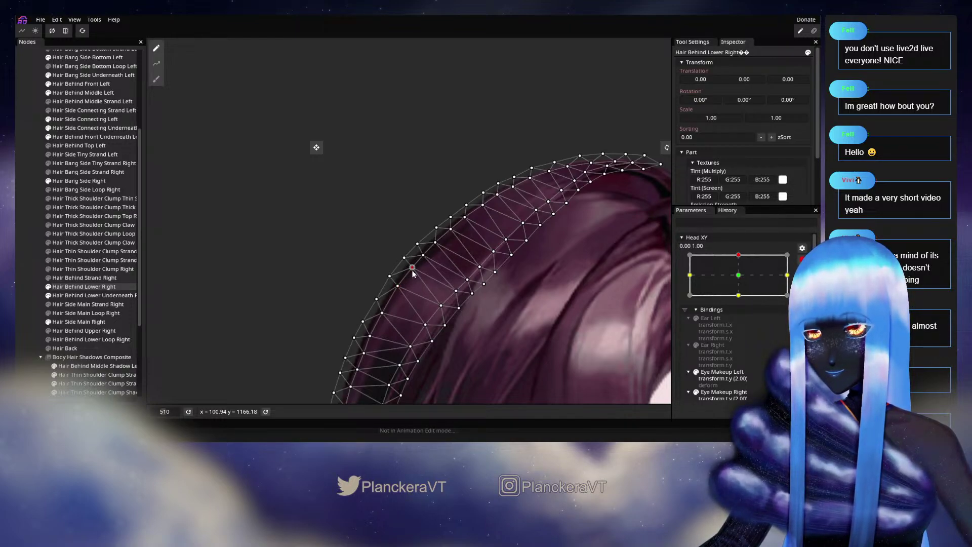
pyautogui.click(35, 277)
pyautogui.scroll(-2, 560, 341)
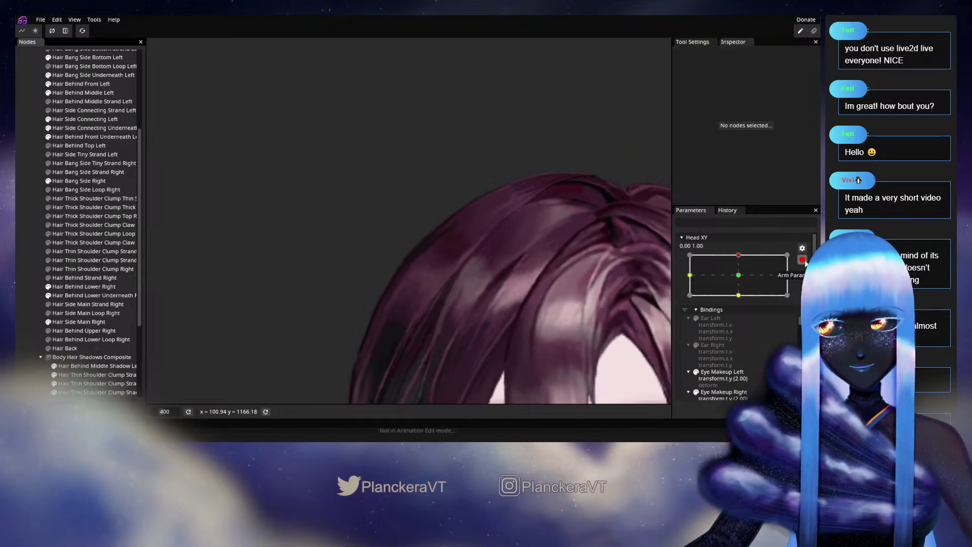
# - Check the adjusted right-side hair curve with Head XY disarmed near the upward keypoint, and re-arm it at 0.00 1.00
pyautogui.click(803, 260)
pyautogui.moveTo(742, 280)
pyautogui.mouseDown()
pyautogui.moveTo(740, 299)
pyautogui.moveTo(743, 280)
pyautogui.mouseUp()
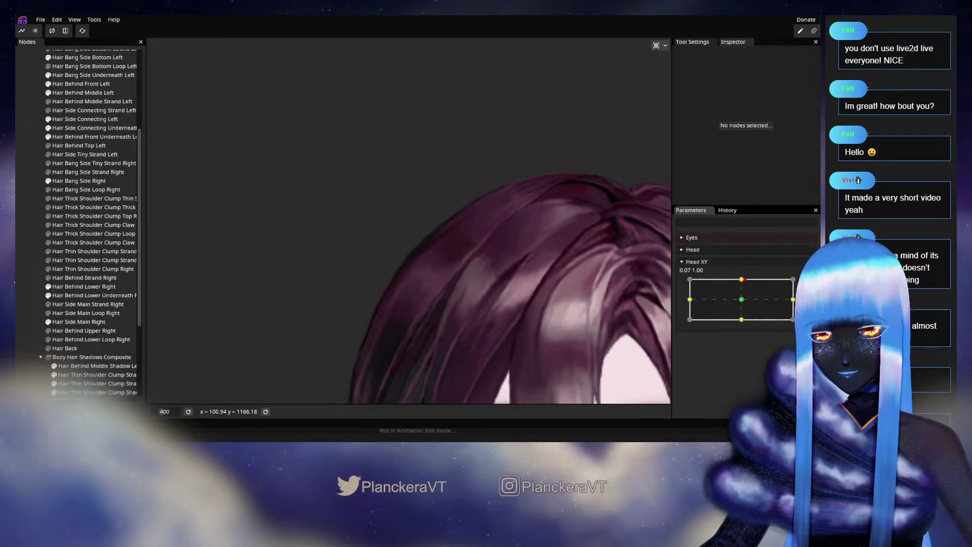
pyautogui.click(802, 284)
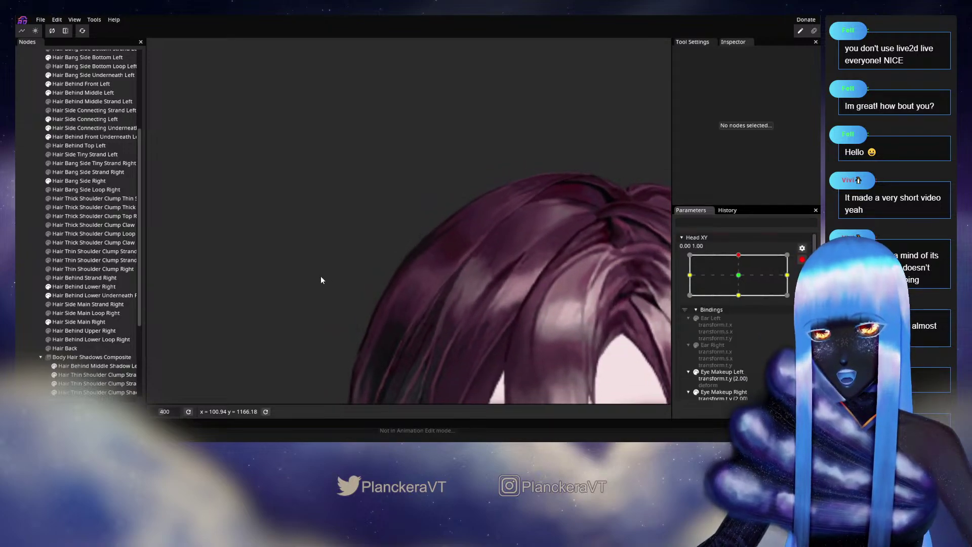
# - Touch up the vertices along the outer curve of the Hair Behind Lower Right mesh
pyautogui.click(72, 287)
pyautogui.scroll(3, 436, 294)
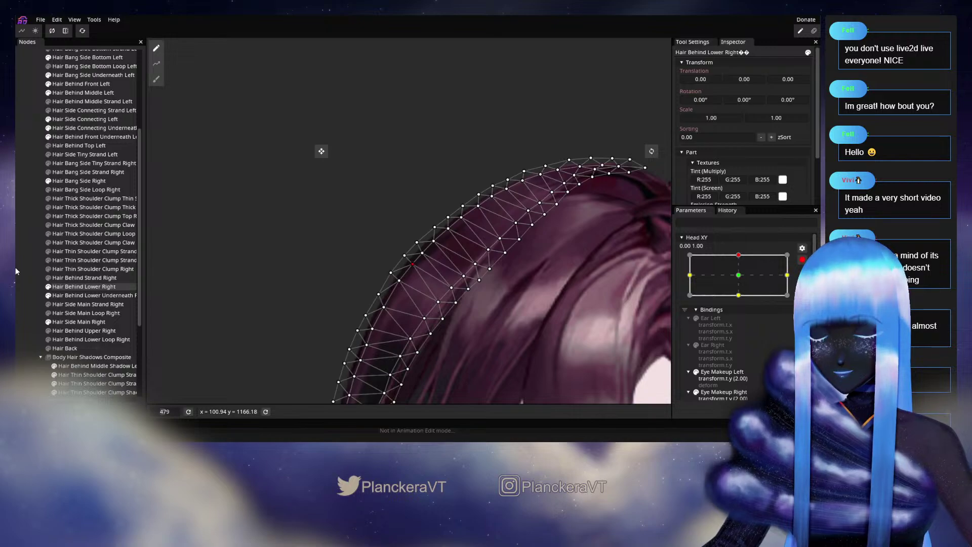
pyautogui.click(304, 284)
pyautogui.scroll(-3, 524, 311)
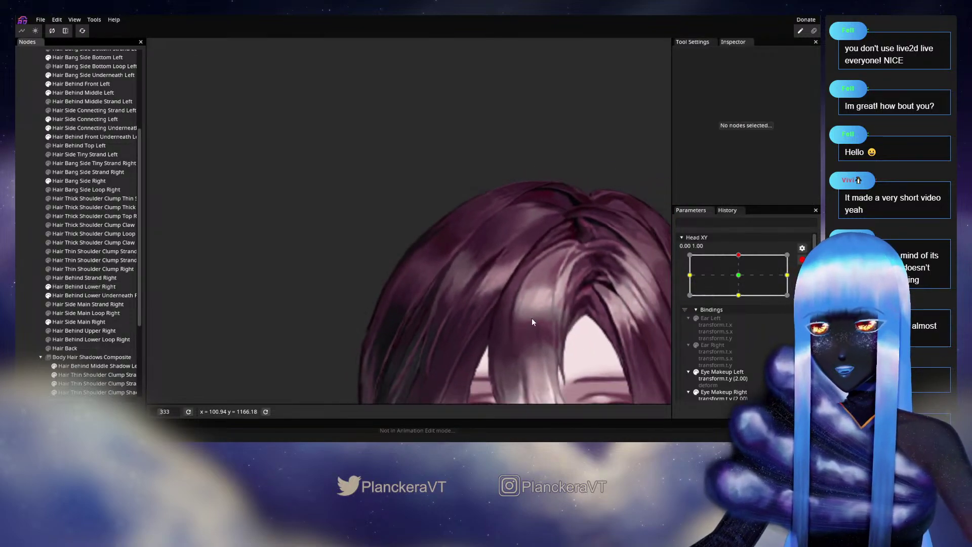
# - Inspect the right-side hair in a wider view by moving the disarmed Head XY around the upward keypoint, and re-arm it
pyautogui.scroll(-1, 532, 321)
pyautogui.click(803, 259)
pyautogui.moveTo(742, 282); pyautogui.dragTo(740, 282)
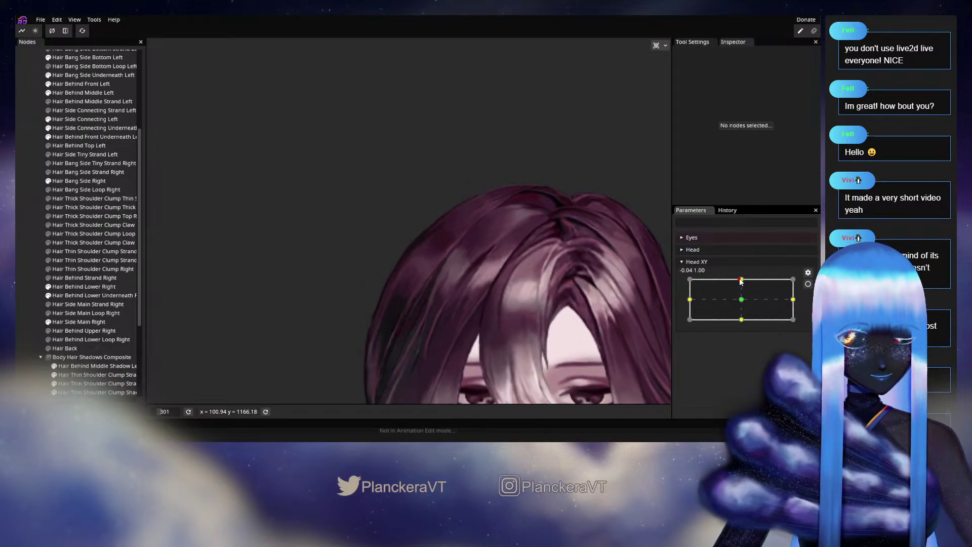
pyautogui.moveTo(741, 282)
pyautogui.mouseDown()
pyautogui.moveTo(739, 294)
pyautogui.moveTo(741, 280)
pyautogui.mouseUp()
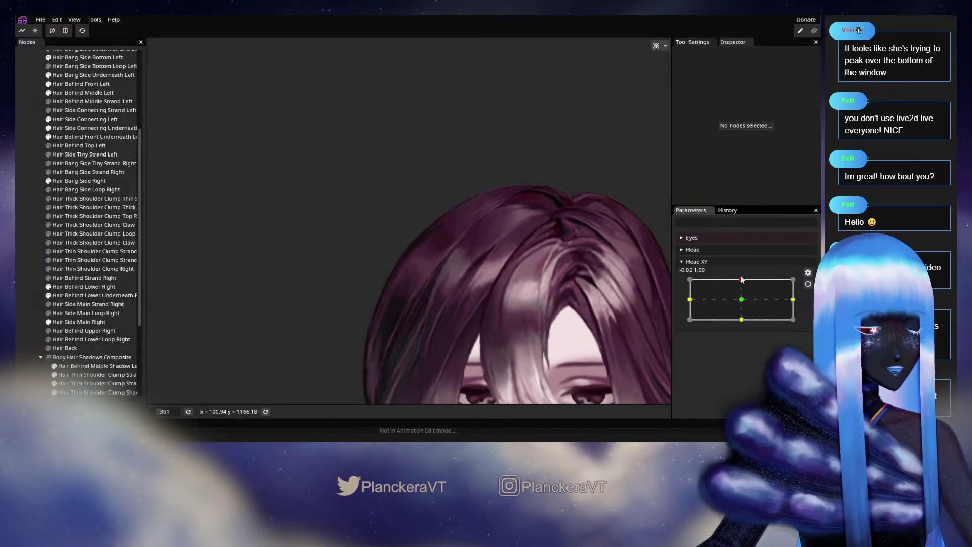
pyautogui.moveTo(739, 289)
pyautogui.mouseDown()
pyautogui.moveTo(743, 300)
pyautogui.moveTo(742, 281)
pyautogui.mouseUp()
pyautogui.click(807, 284)
# - Nudge the outer-edge vertices midway along the Hair Behind Lower Right mesh upward to smooth its silhouette
pyautogui.scroll(3, 441, 237)
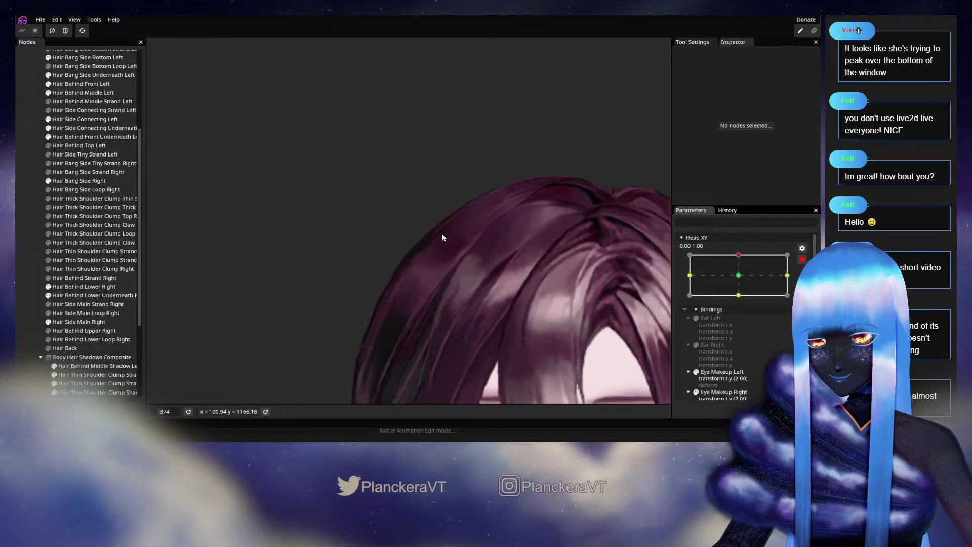
pyautogui.scroll(3, 443, 258)
pyautogui.scroll(1, 287, 285)
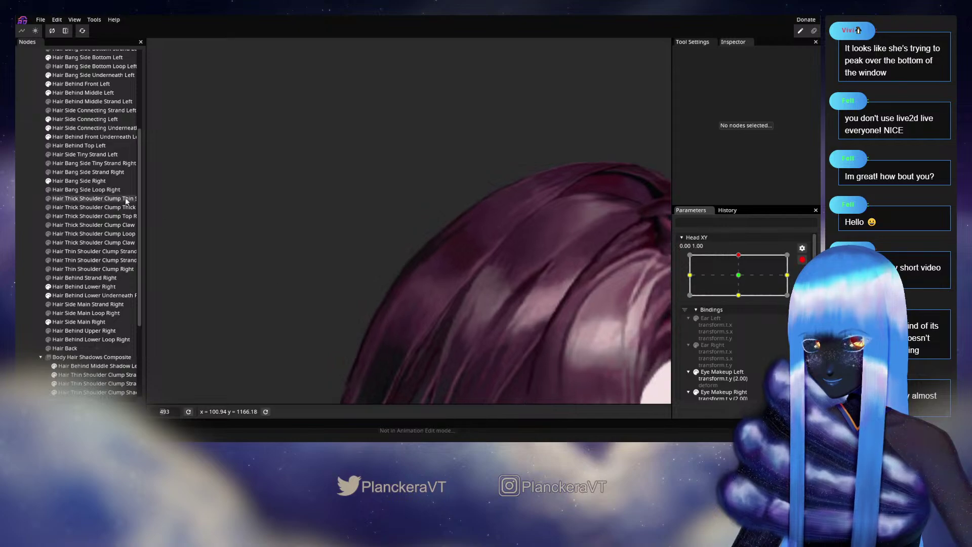
pyautogui.click(87, 287)
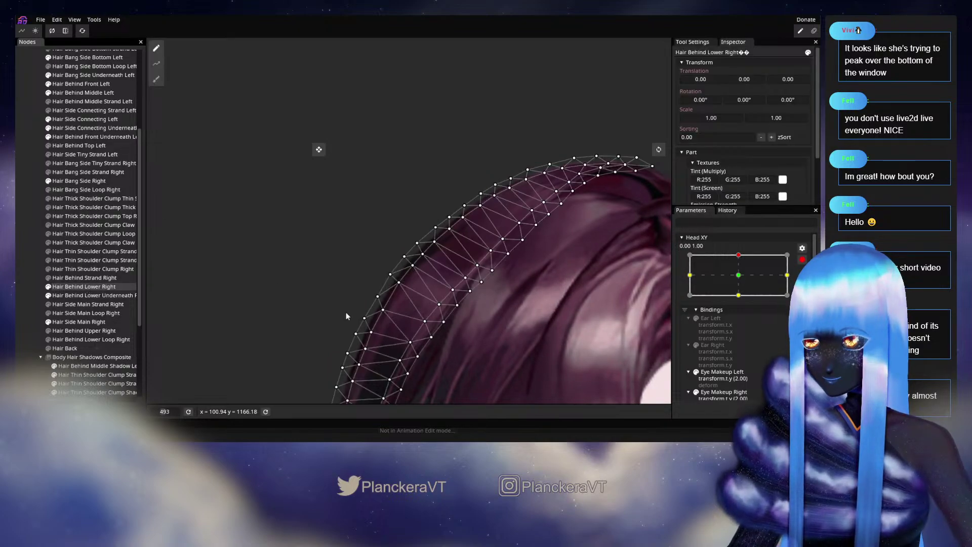
pyautogui.scroll(1, 385, 296)
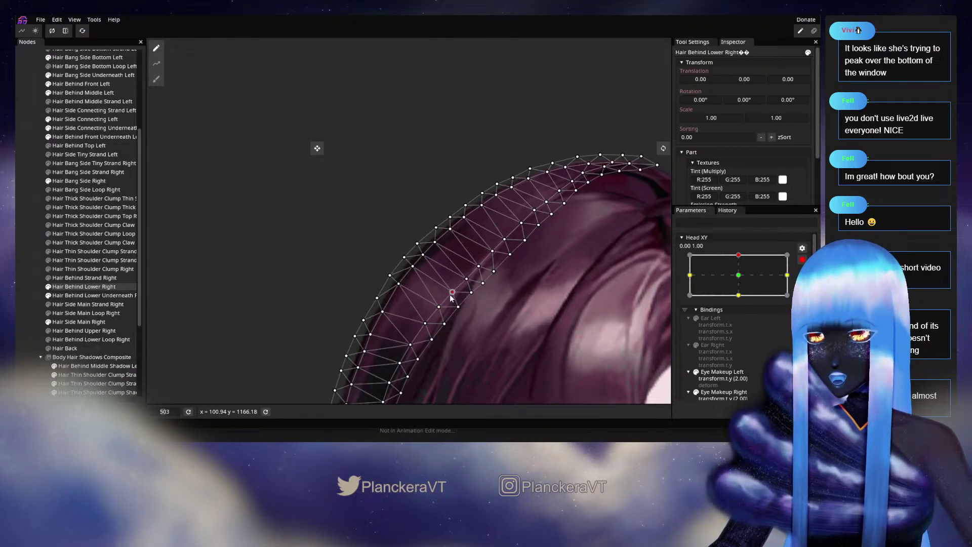
pyautogui.moveTo(390, 275); pyautogui.dragTo(392, 270)
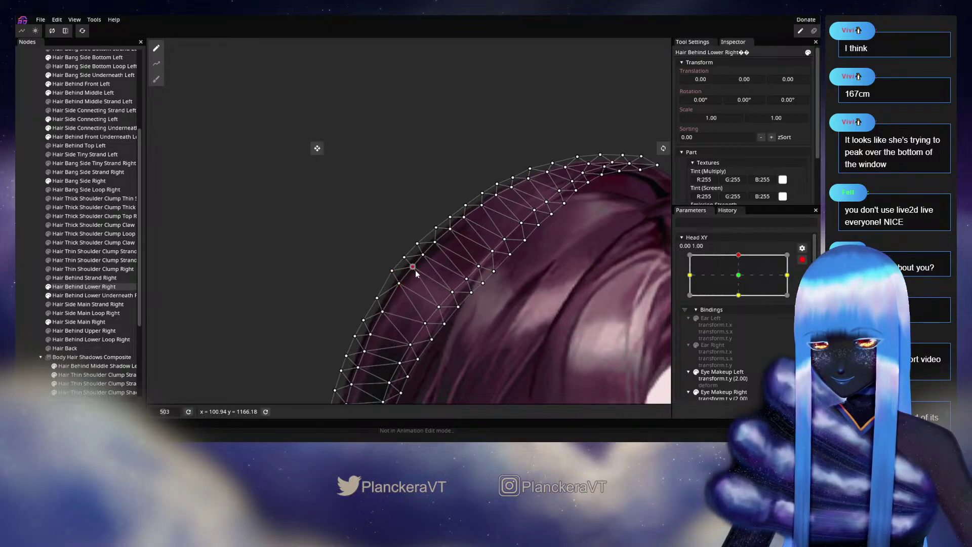
pyautogui.click(412, 255)
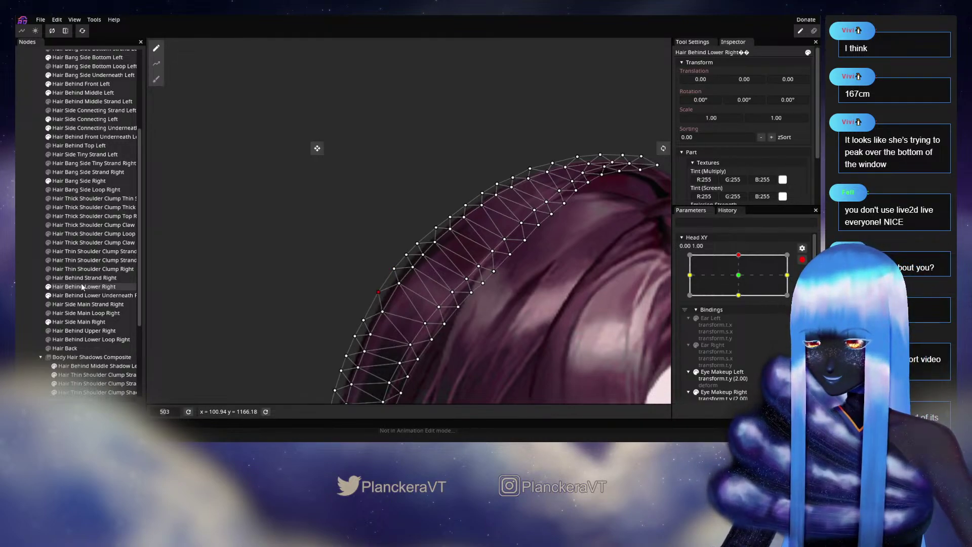
pyautogui.click(28, 282)
# - Review the smoothed head silhouette by moving the disarmed Head XY around the upward keypoint, and re-arm it at 0.00 1.00
pyautogui.scroll(-5, 472, 289)
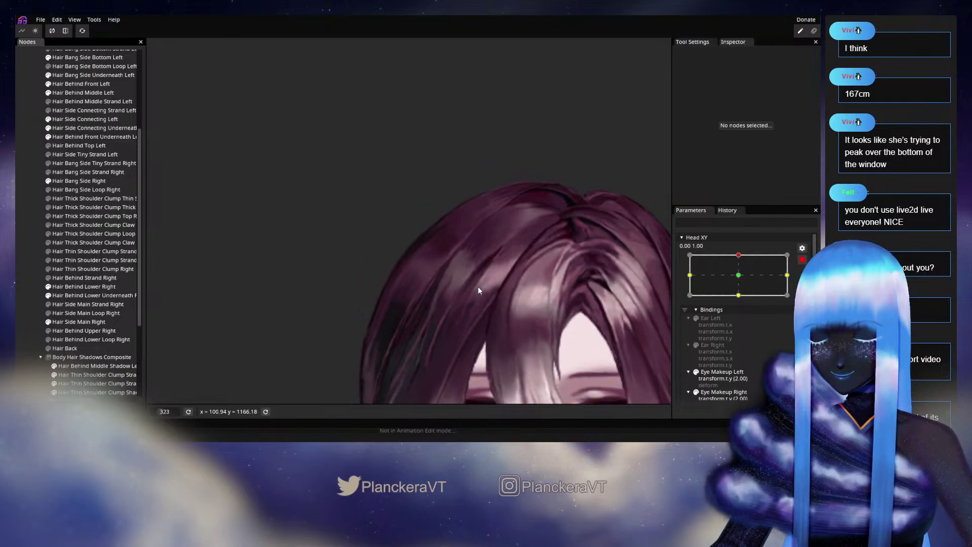
pyautogui.scroll(-3, 478, 287)
pyautogui.click(803, 260)
pyautogui.click(743, 280)
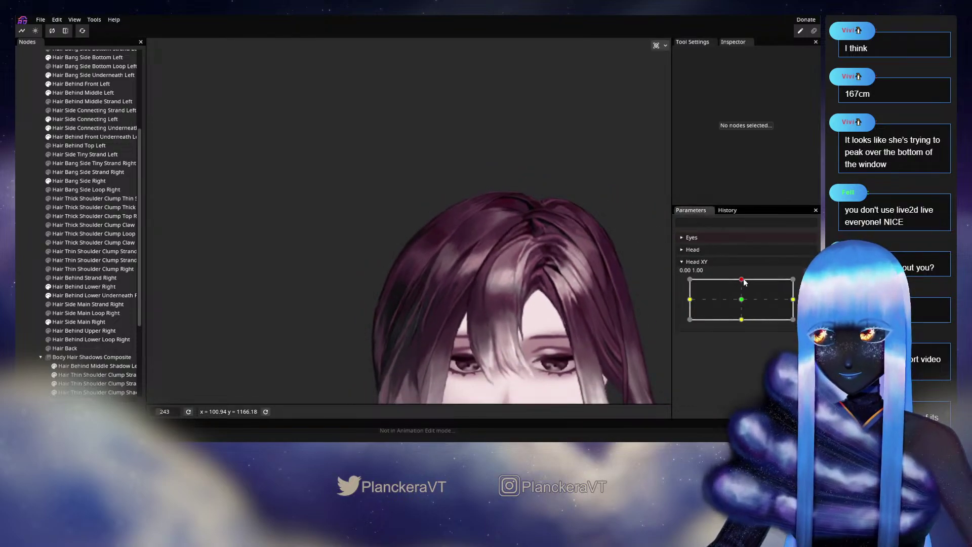
pyautogui.moveTo(742, 280)
pyautogui.mouseDown()
pyautogui.moveTo(741, 301)
pyautogui.moveTo(739, 282)
pyautogui.mouseUp()
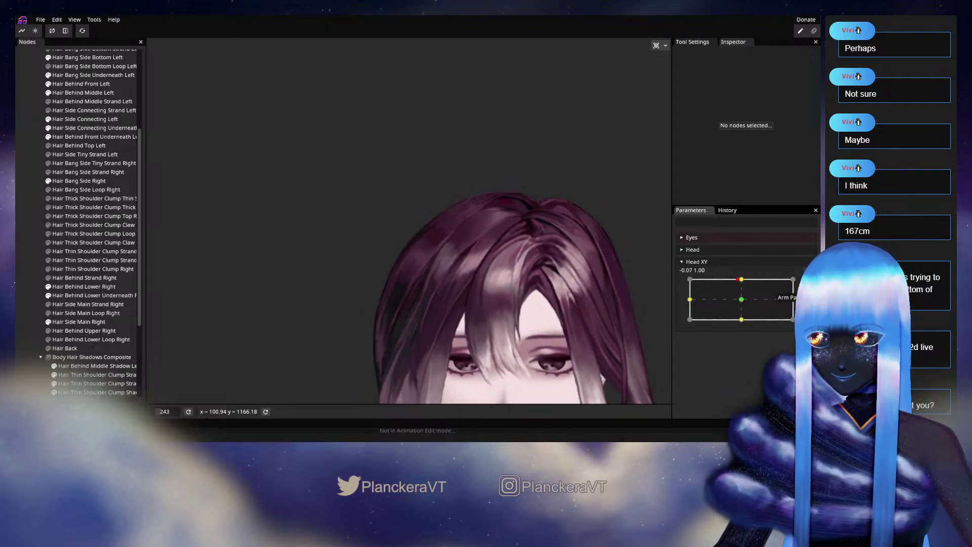
# - Fine-tune the outer-row vertices at the bend of the outer curve of the Hair Behind Lower Right mesh
pyautogui.scroll(6, 406, 269)
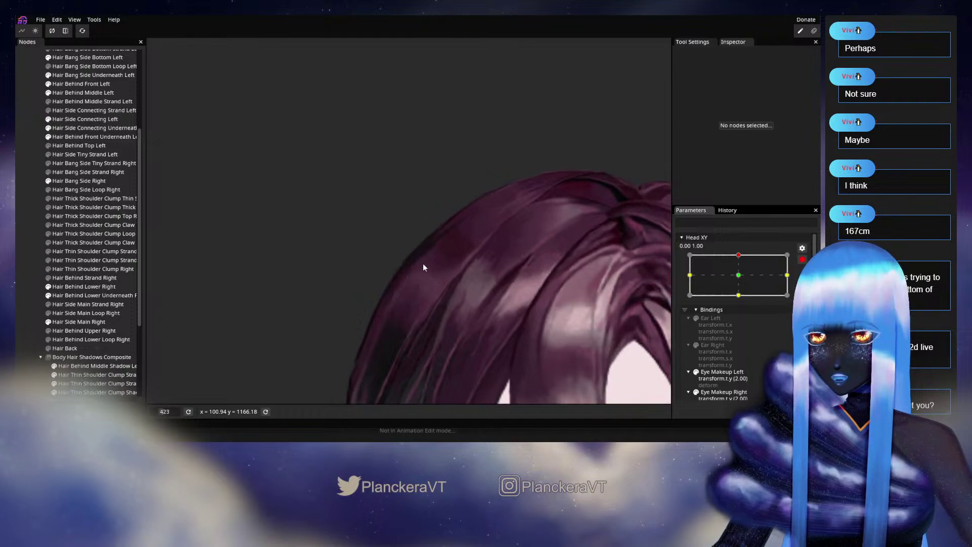
pyautogui.scroll(2, 423, 267)
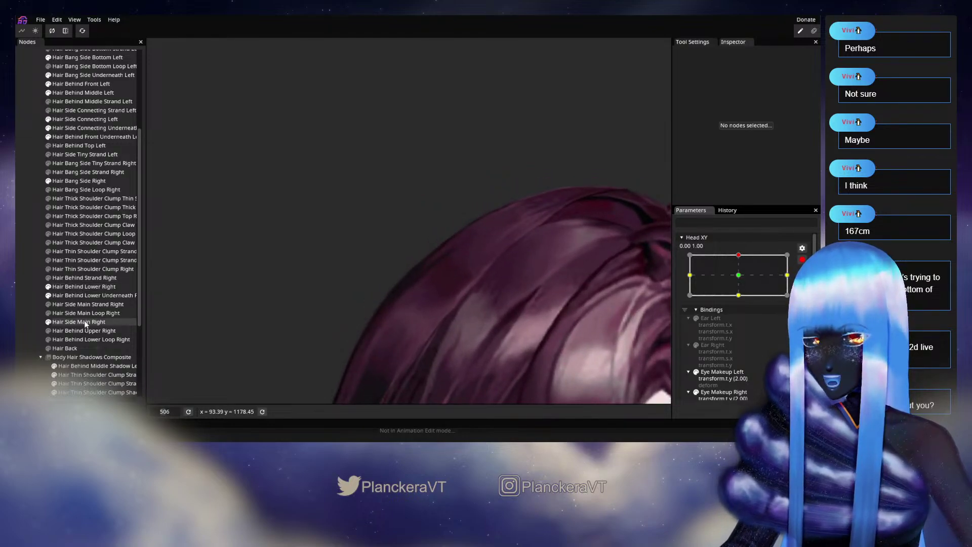
pyautogui.click(84, 287)
pyautogui.scroll(1, 412, 280)
pyautogui.click(421, 272)
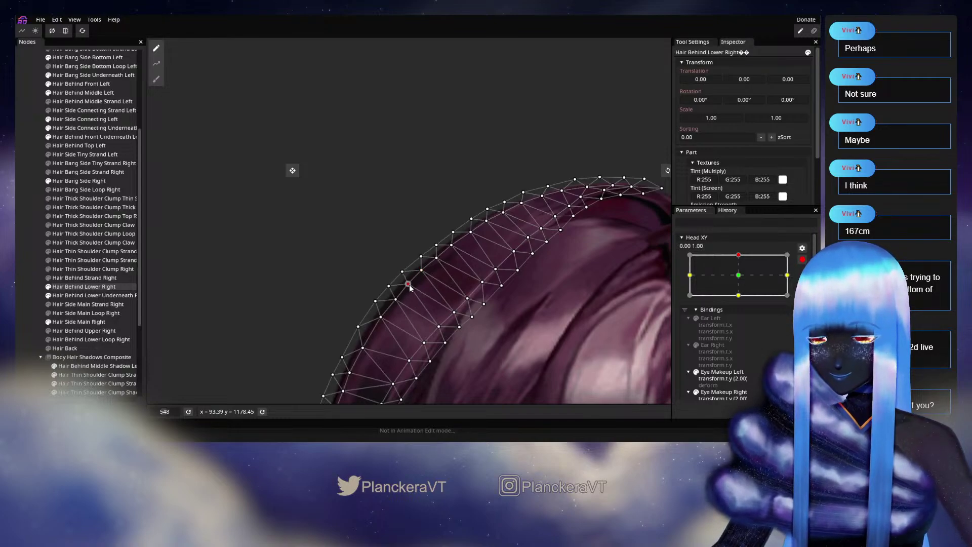
pyautogui.click(19, 266)
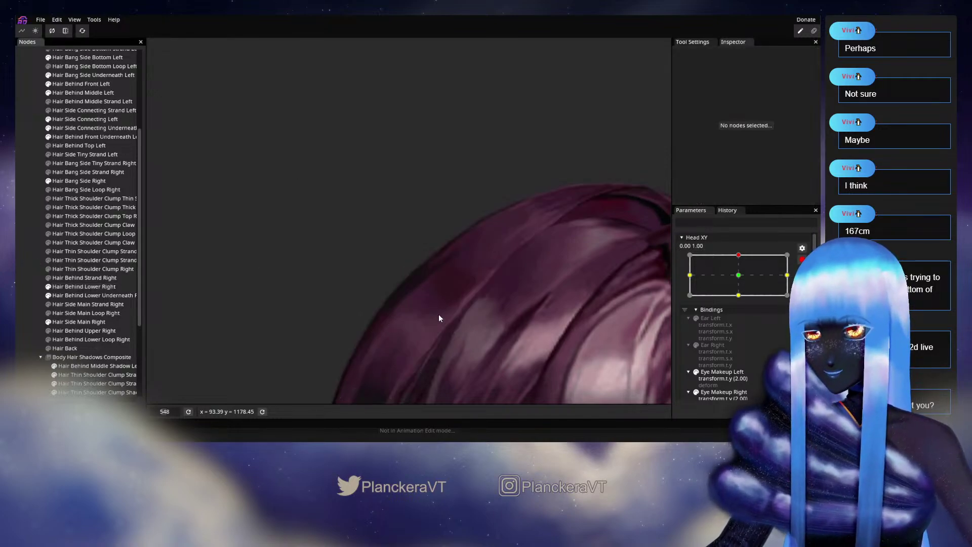
# - Examine the right-side hair contour at a wide zoom with Head XY disarmed and moved slightly around the upward keypoint
pyautogui.scroll(-5, 441, 312)
pyautogui.scroll(-1, 482, 301)
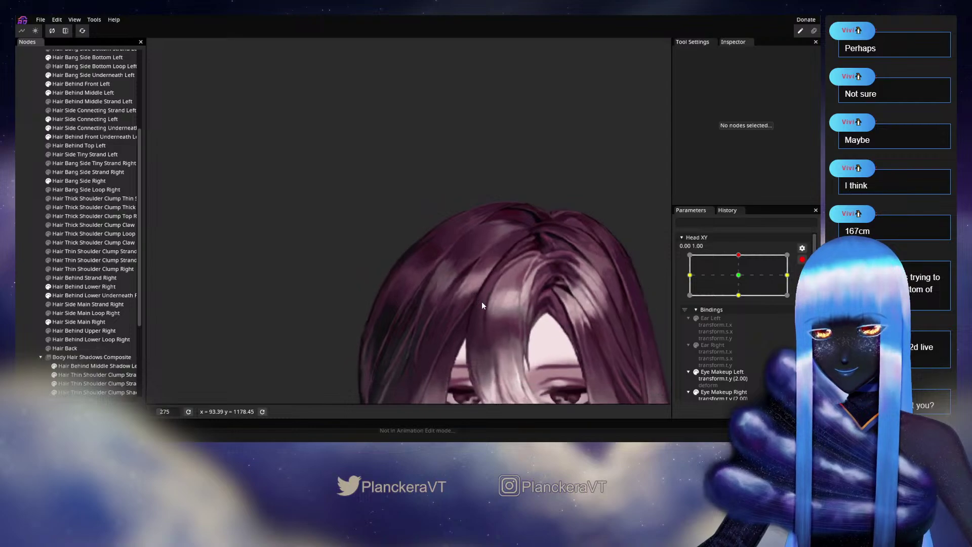
pyautogui.click(803, 259)
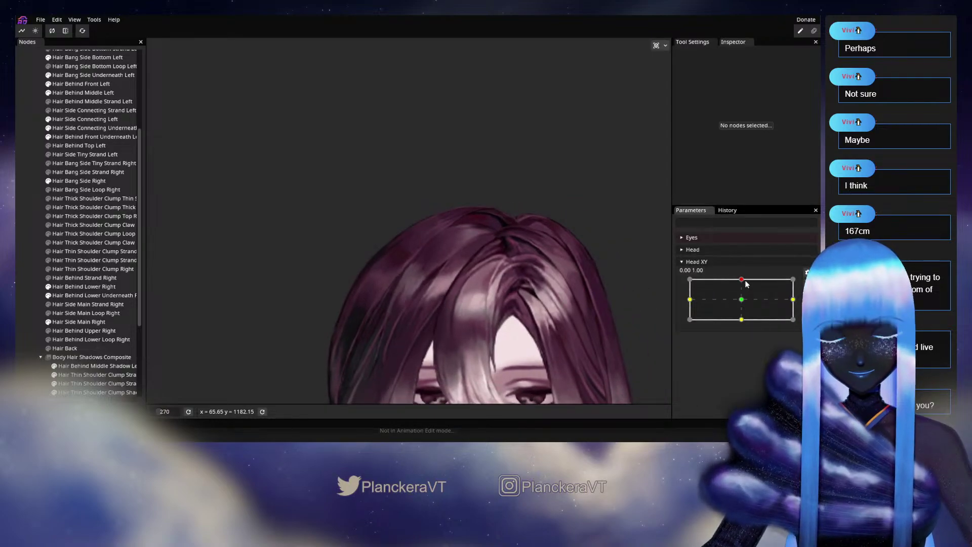
pyautogui.moveTo(743, 283)
pyautogui.mouseDown()
pyautogui.moveTo(741, 295)
pyautogui.moveTo(743, 279)
pyautogui.mouseUp()
pyautogui.scroll(-2, 382, 293)
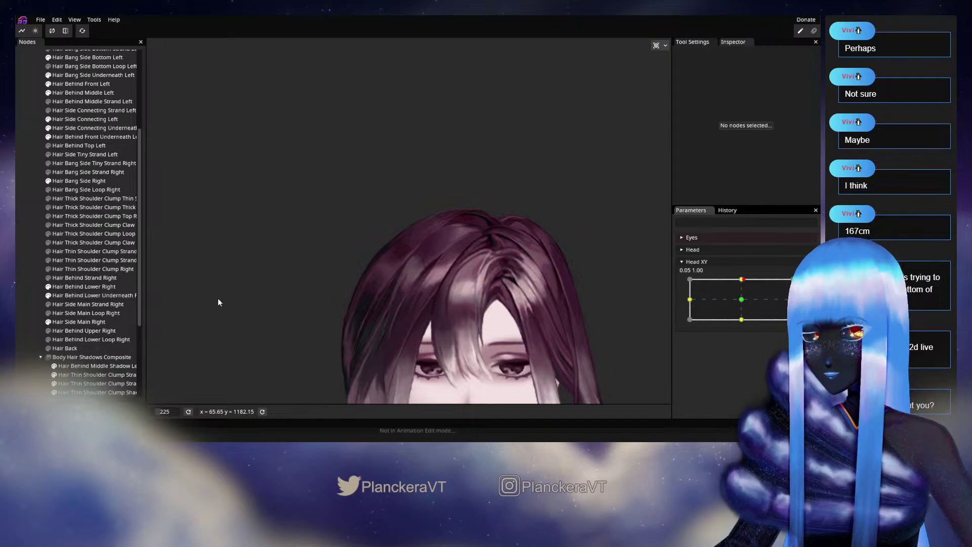
# - Center the whole head in view and compare the hair between the neutral and upward Head XY poses
pyautogui.scroll(2, 81, 201)
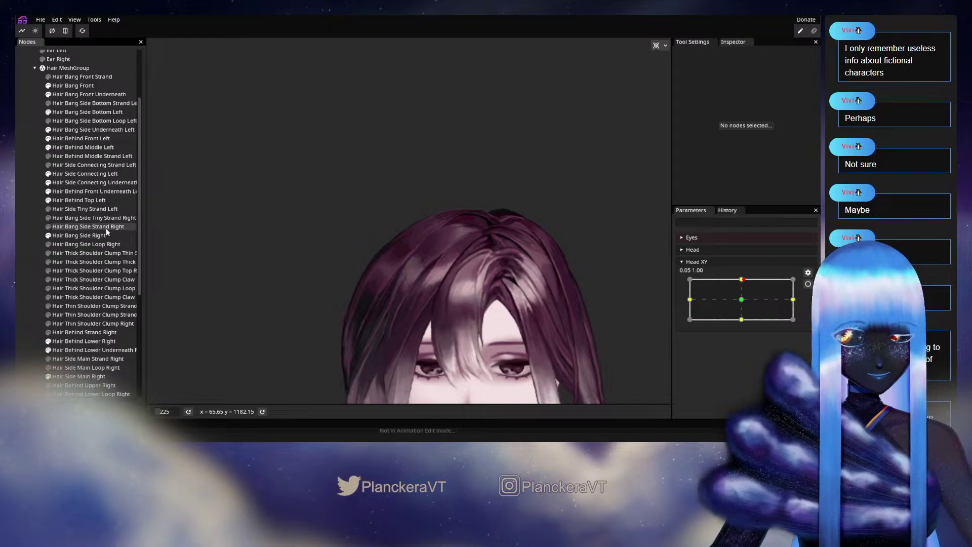
pyautogui.scroll(-1, 117, 273)
pyautogui.moveTo(385, 307); pyautogui.dragTo(301, 254)
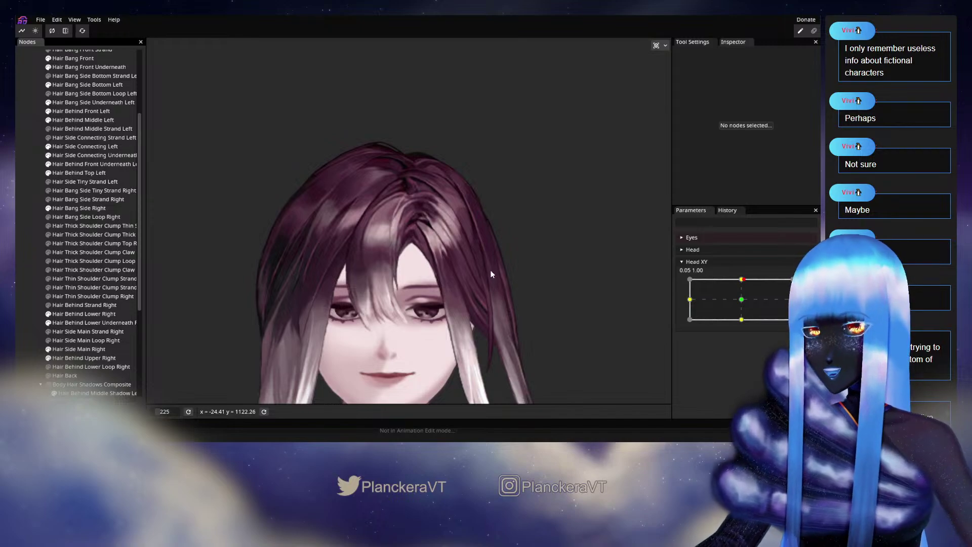
pyautogui.moveTo(458, 238); pyautogui.dragTo(493, 242)
pyautogui.scroll(2, 505, 261)
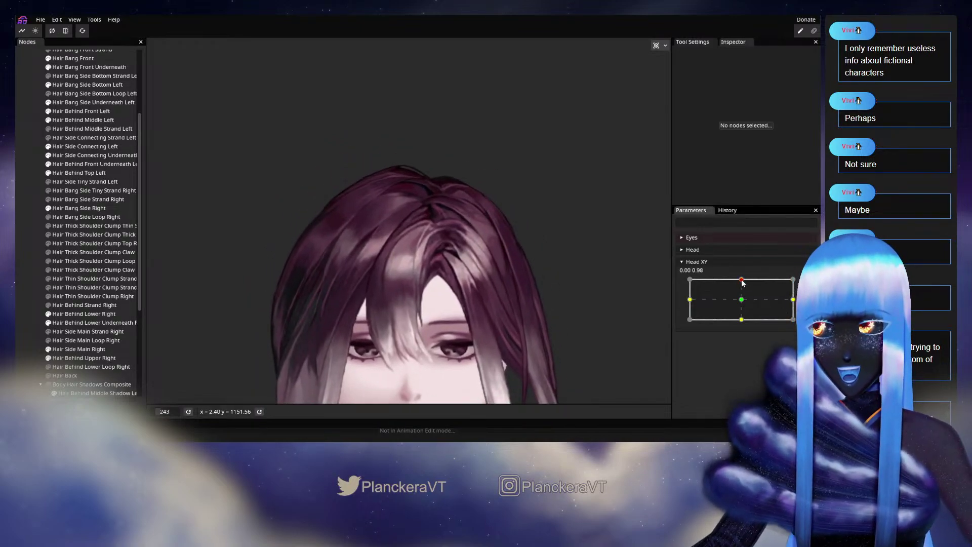
pyautogui.click(738, 304)
pyautogui.moveTo(737, 303); pyautogui.dragTo(744, 282)
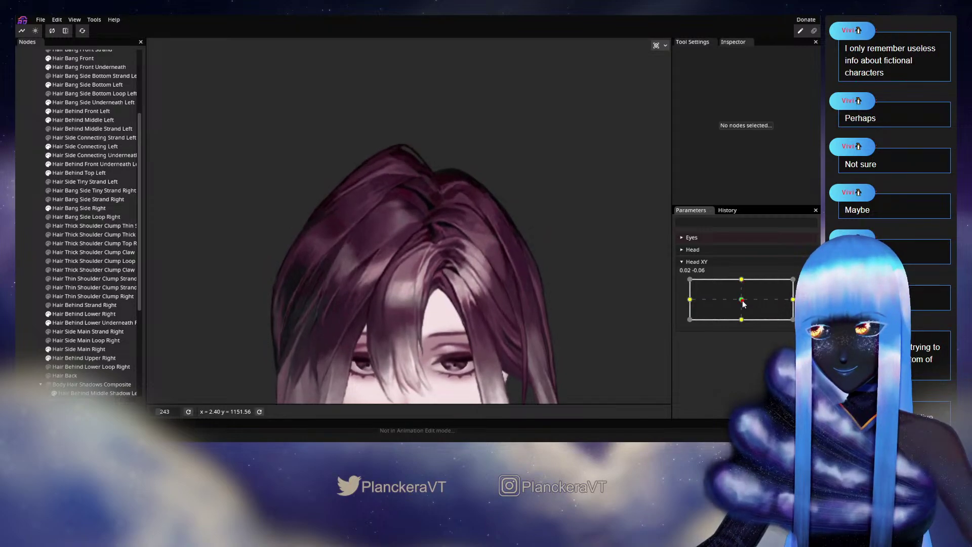
# - Arm Head XY at 0.00 1.00 and reshape the parting end of the Hair Behind Top Left mesh with a 34.00 Circle Brush
pyautogui.click(802, 283)
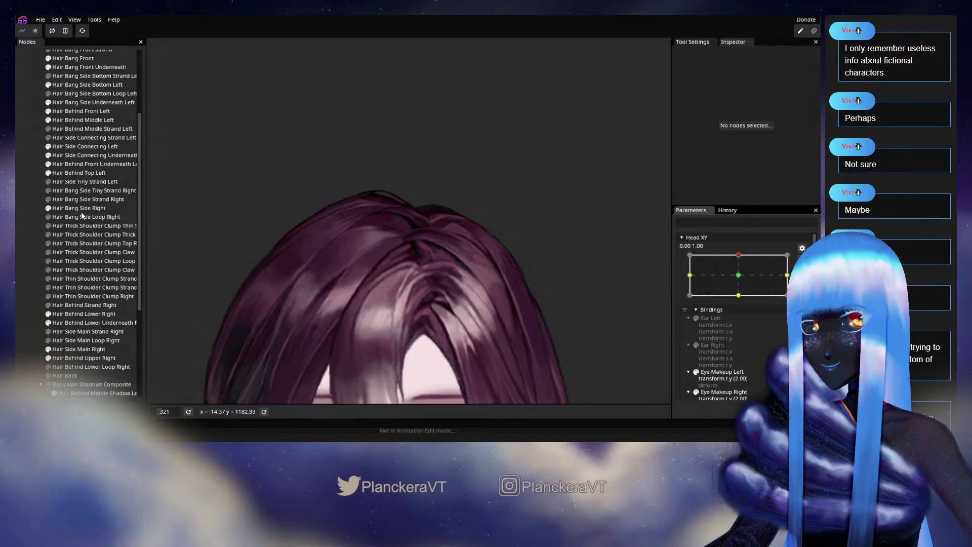
pyautogui.click(80, 208)
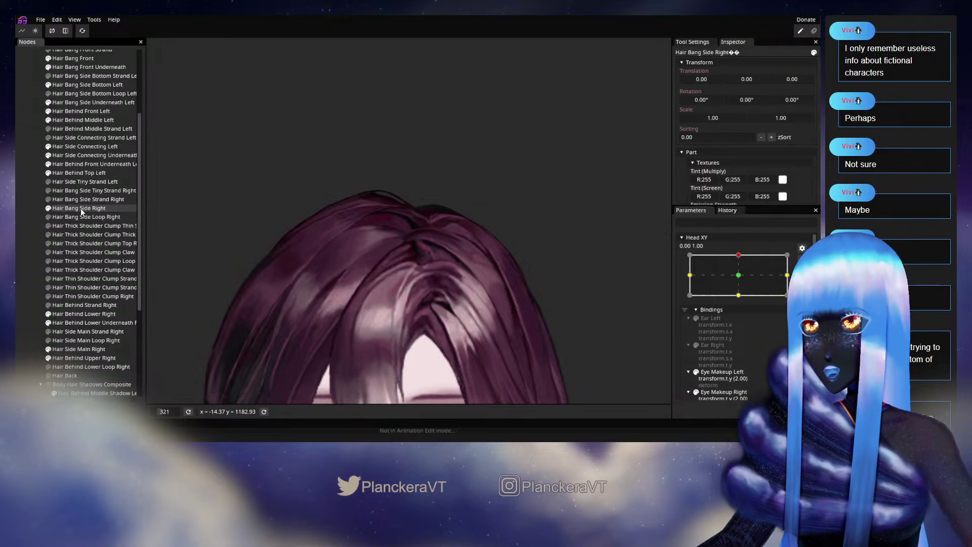
pyautogui.click(70, 173)
pyautogui.click(155, 79)
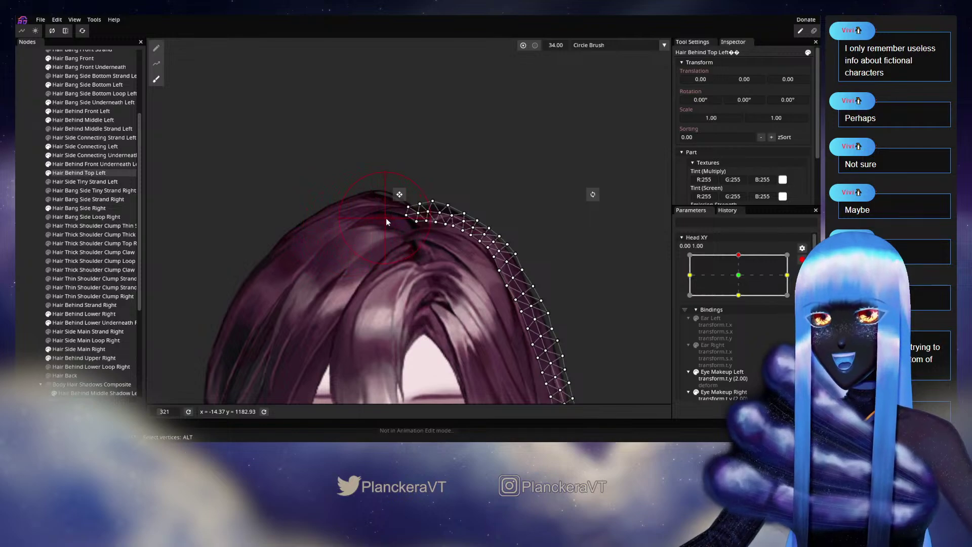
pyautogui.moveTo(399, 227); pyautogui.dragTo(410, 240)
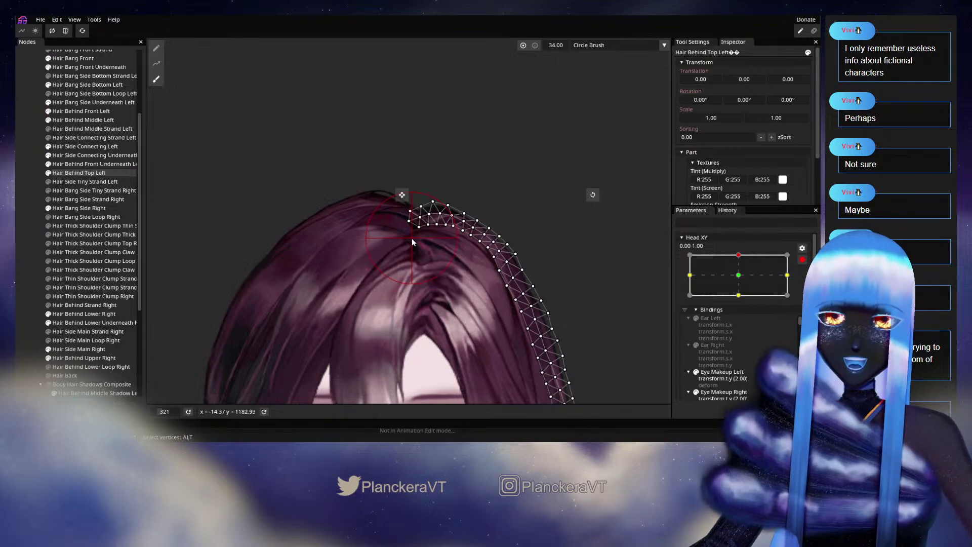
pyautogui.click(18, 227)
pyautogui.scroll(-1, 542, 260)
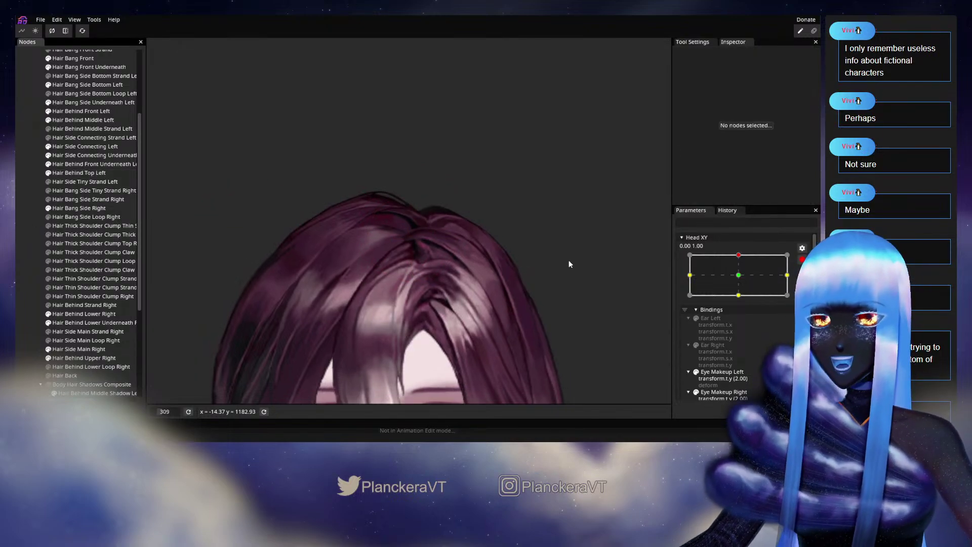
# - Check the hair parting by moving the disarmed Head XY around the upward keypoint, and re-arm it at 0.00 1.00
pyautogui.click(802, 250)
pyautogui.moveTo(741, 280)
pyautogui.mouseDown()
pyautogui.moveTo(744, 301)
pyautogui.moveTo(742, 280)
pyautogui.mouseUp()
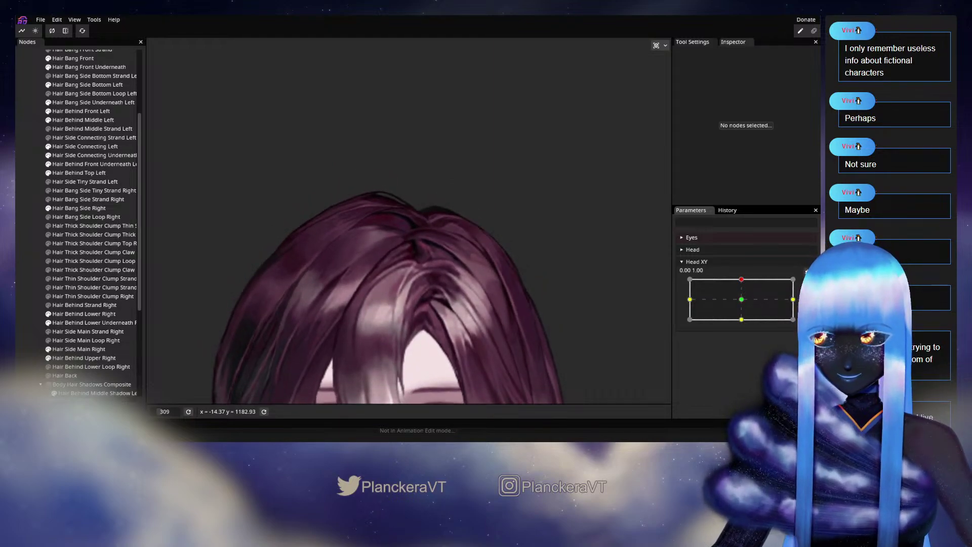
pyautogui.scroll(-1, 745, 304)
pyautogui.scroll(5, 460, 260)
pyautogui.scroll(2, 413, 257)
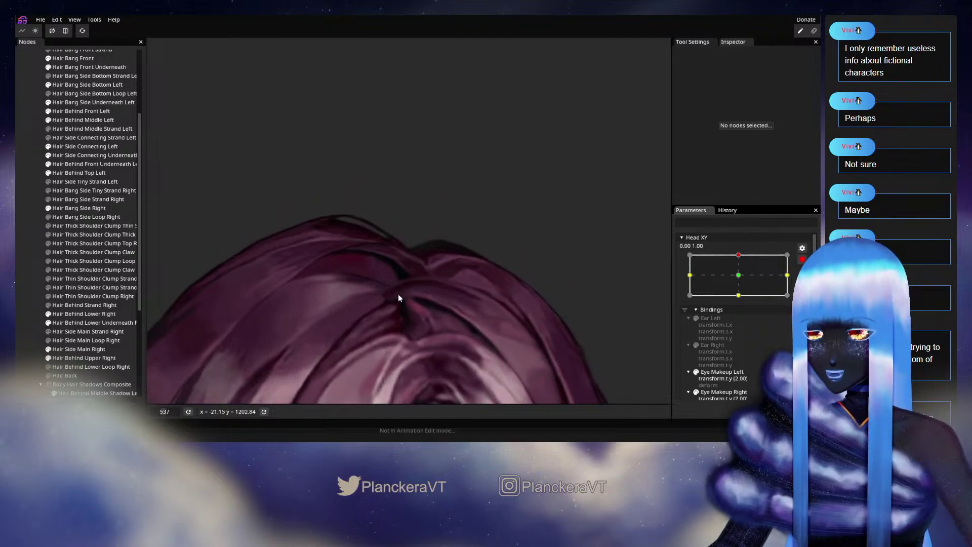
# - Adjust individual vertices at the parting end of the Hair Behind Top Left mesh
pyautogui.click(76, 174)
pyautogui.scroll(2, 436, 287)
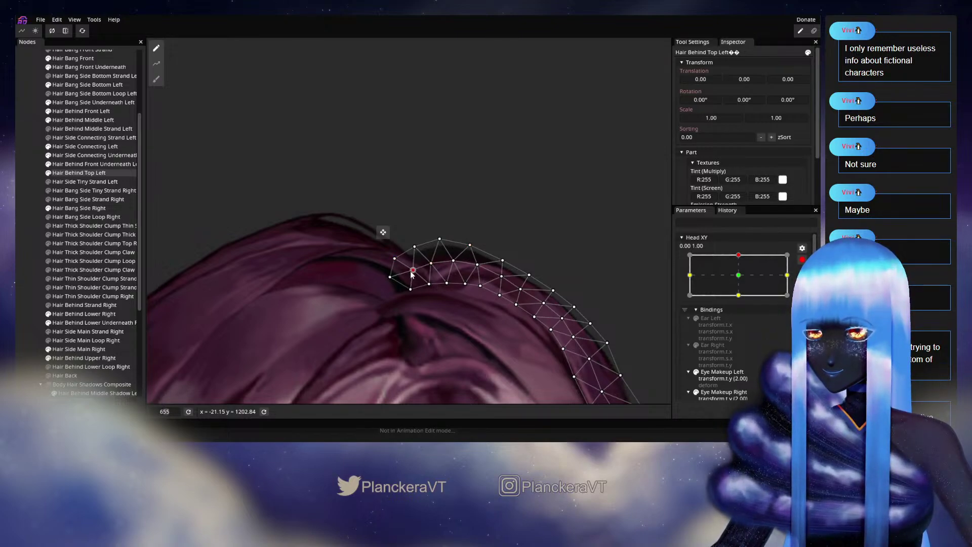
pyautogui.click(451, 315)
pyautogui.scroll(-7, 451, 315)
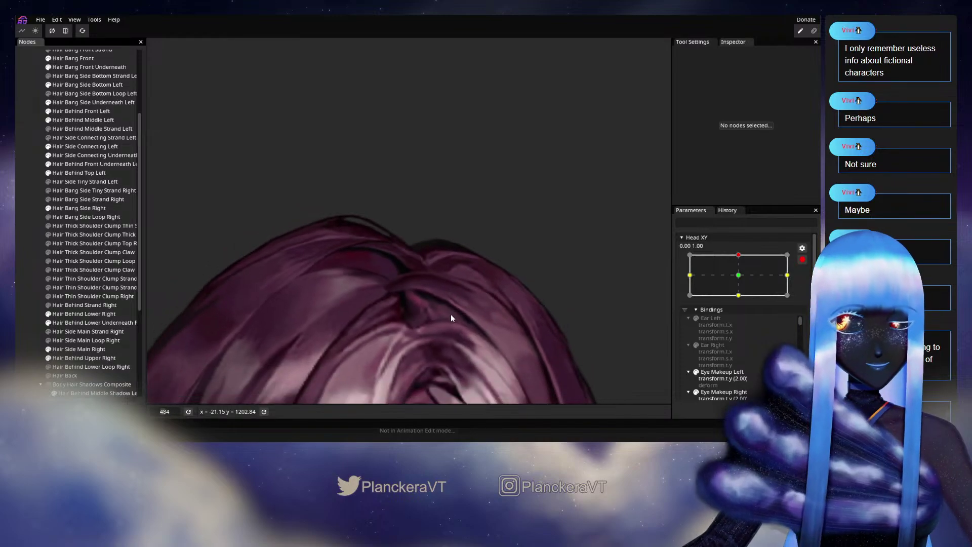
pyautogui.scroll(-4, 455, 311)
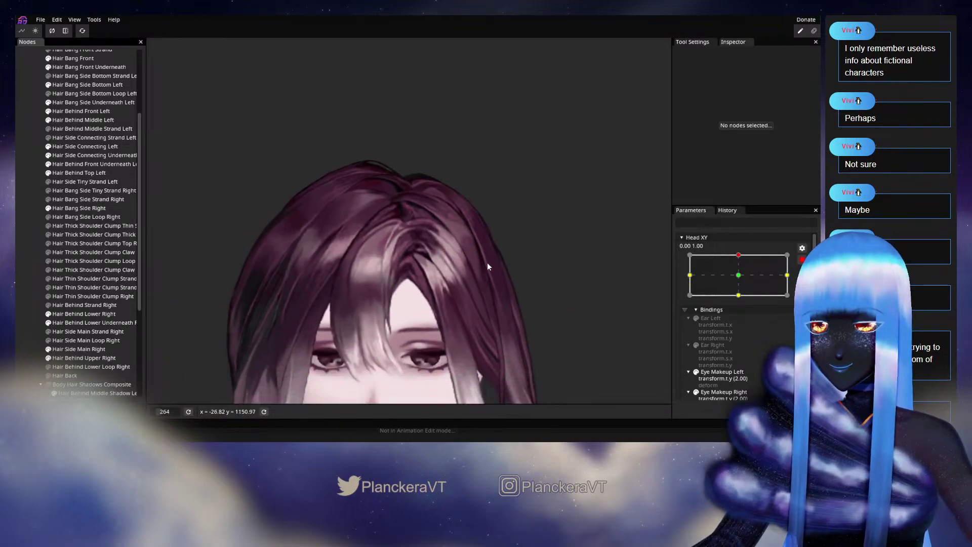
# - Compare the crown silhouette between the neutral and upward poses with Head XY disarmed, and re-arm it at 0.00 1.00
pyautogui.click(802, 260)
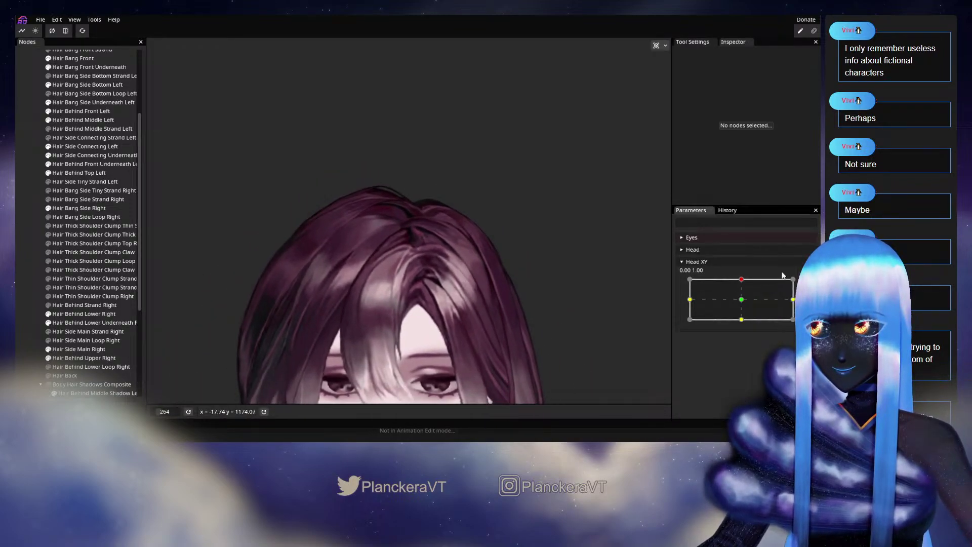
pyautogui.moveTo(743, 283); pyautogui.dragTo(742, 300)
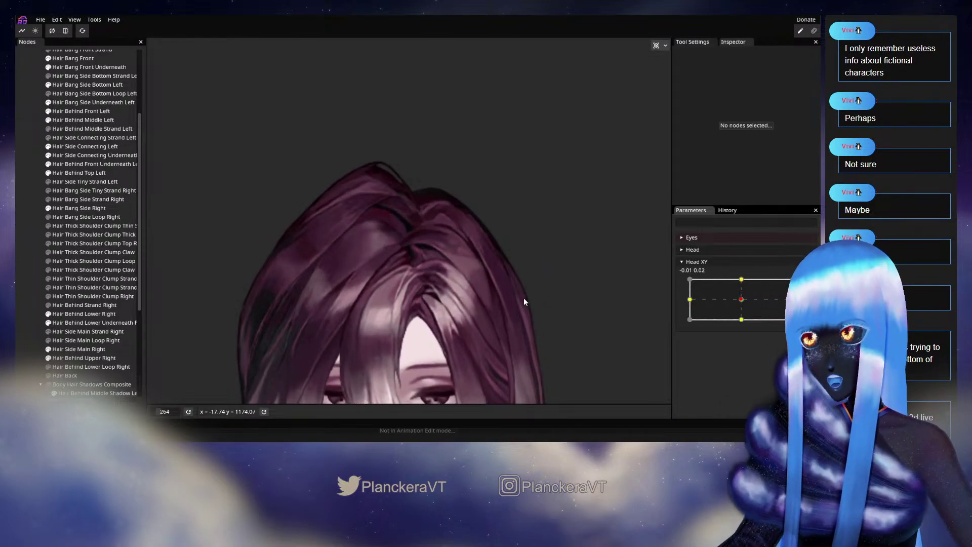
pyautogui.moveTo(493, 272); pyautogui.dragTo(504, 283)
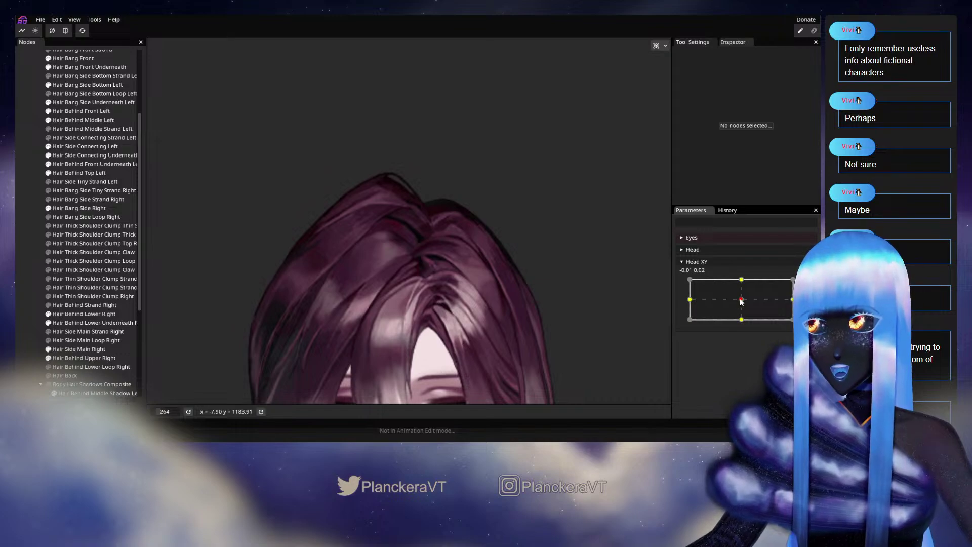
pyautogui.moveTo(741, 300)
pyautogui.mouseDown()
pyautogui.moveTo(743, 279)
pyautogui.moveTo(740, 300)
pyautogui.moveTo(736, 285)
pyautogui.mouseUp()
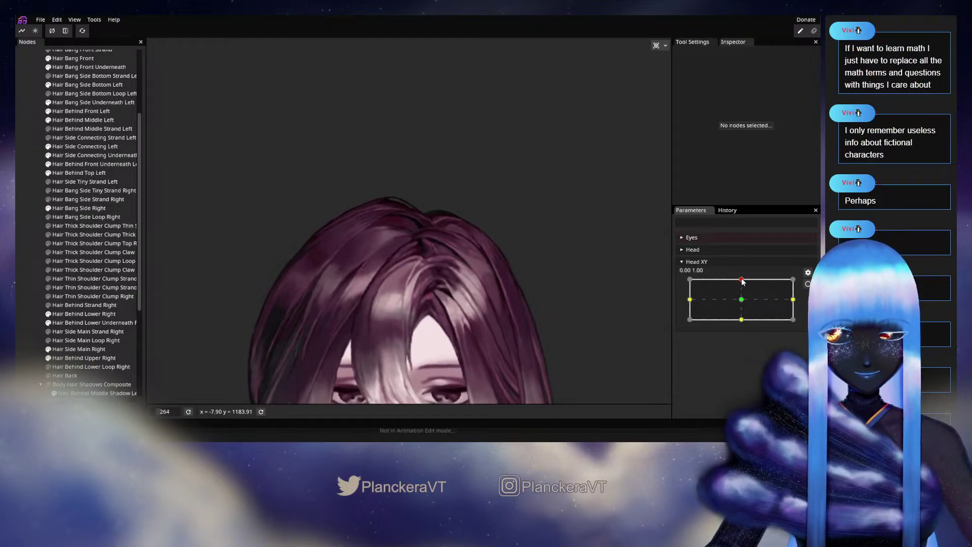
pyautogui.moveTo(736, 285)
pyautogui.mouseDown()
pyautogui.moveTo(743, 301)
pyautogui.moveTo(741, 284)
pyautogui.mouseUp()
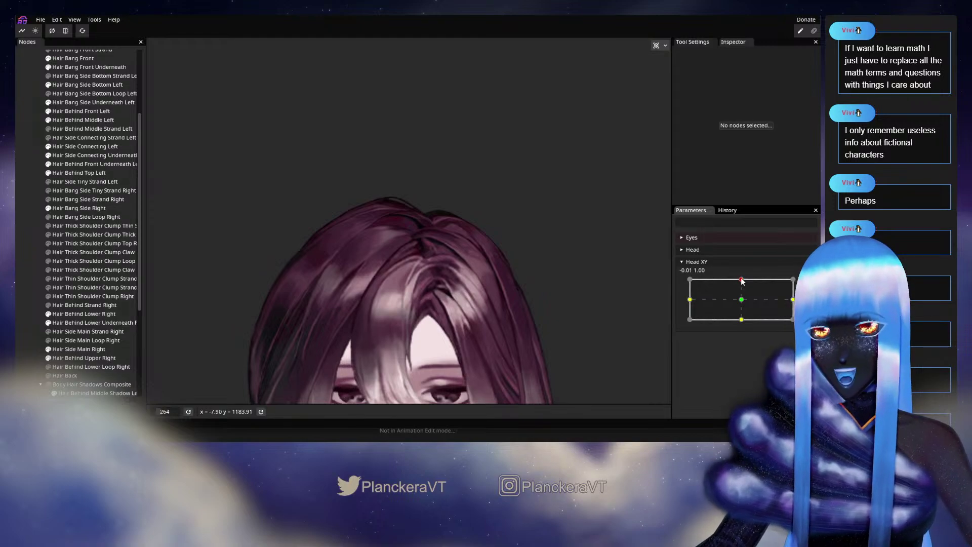
pyautogui.moveTo(743, 287)
pyautogui.mouseDown()
pyautogui.moveTo(743, 304)
pyautogui.moveTo(742, 282)
pyautogui.moveTo(743, 302)
pyautogui.moveTo(742, 293)
pyautogui.mouseUp()
pyautogui.moveTo(743, 299); pyautogui.dragTo(741, 279)
pyautogui.scroll(-1, 753, 280)
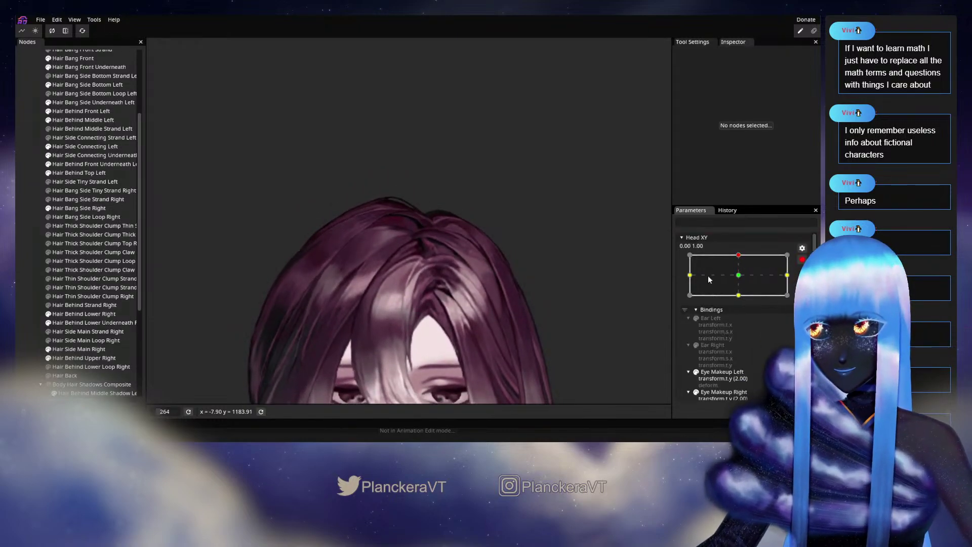
# - Nudge the lower end of the Hair Behind Upper Right mesh into the head contour with a 34.00 Circle Brush
pyautogui.scroll(4, 254, 280)
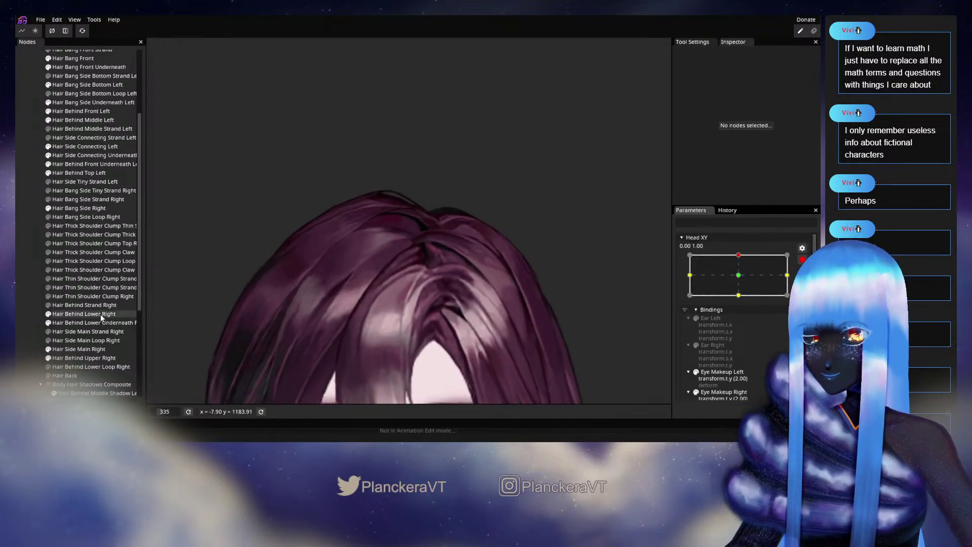
pyautogui.click(84, 358)
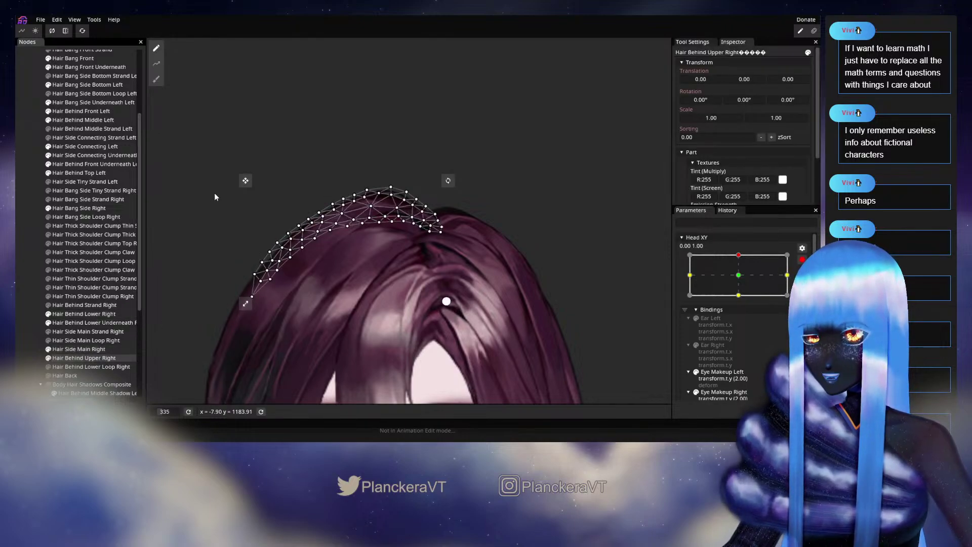
pyautogui.moveTo(220, 199); pyautogui.dragTo(275, 207)
pyautogui.click(156, 78)
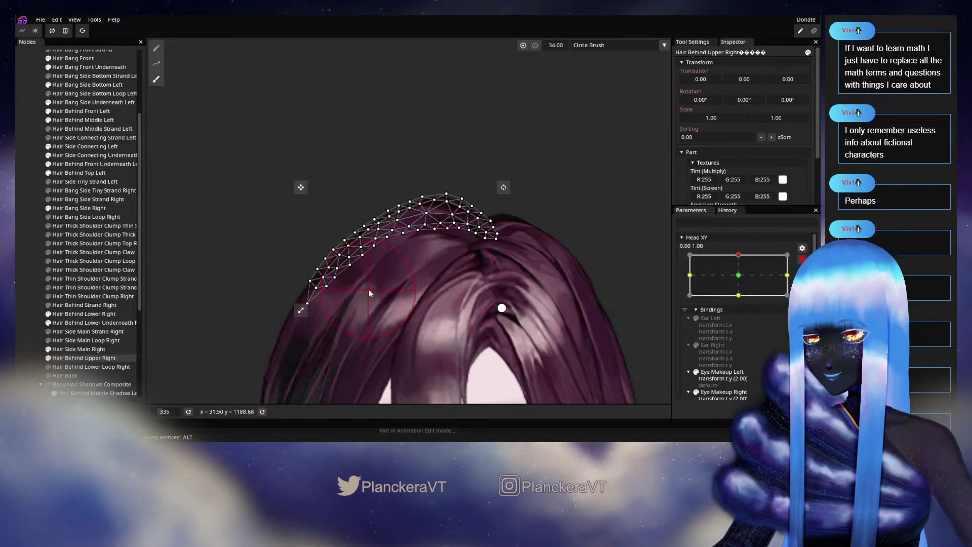
pyautogui.moveTo(338, 312); pyautogui.dragTo(339, 309)
pyautogui.press('Escape')
pyautogui.scroll(-5, 502, 314)
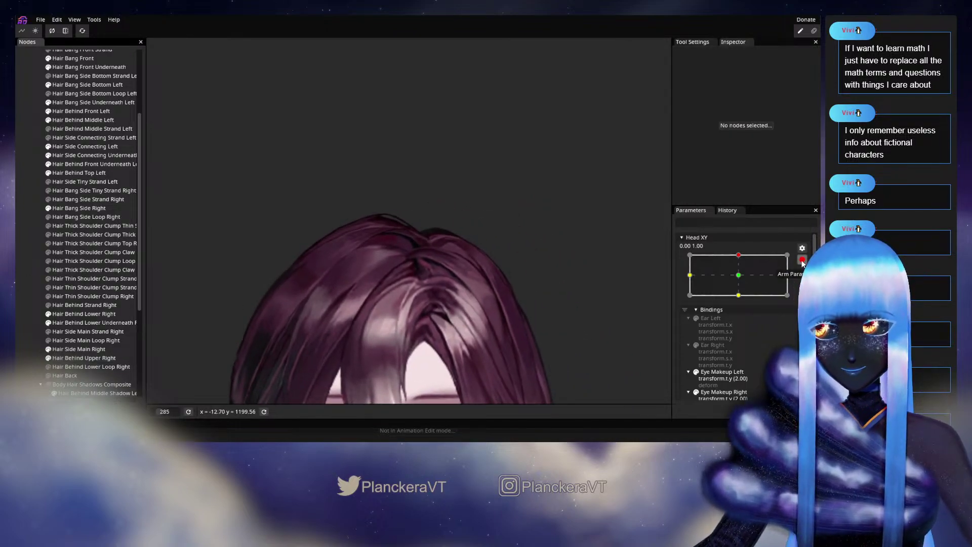
# - Check the Hair Behind Upper Right contour with Head XY disarmed and moved slightly, and re-arm it at 0.00 1.00
pyautogui.click(802, 260)
pyautogui.moveTo(746, 283)
pyautogui.mouseDown()
pyautogui.moveTo(743, 303)
pyautogui.moveTo(741, 282)
pyautogui.mouseUp()
pyautogui.scroll(3, 285, 284)
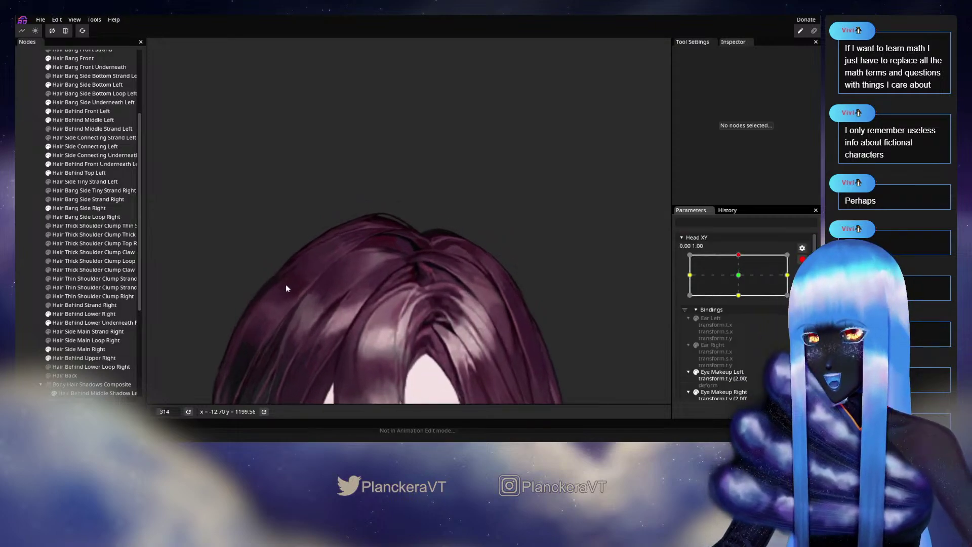
# - Smooth the outer curve of the Hair Behind Upper Right mesh by repositioning individual vertices from its lower end toward the crown
pyautogui.click(83, 358)
pyautogui.scroll(4, 402, 299)
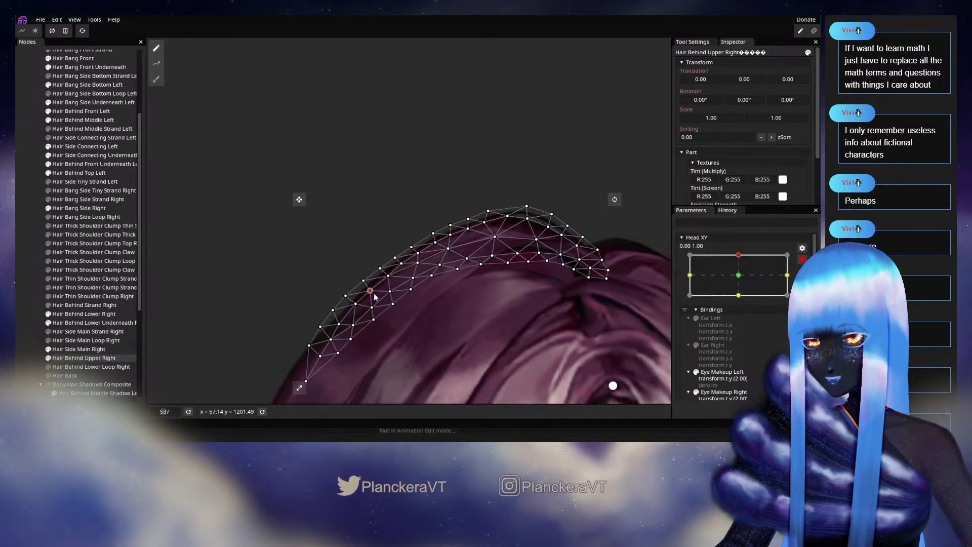
pyautogui.moveTo(367, 282)
pyautogui.mouseDown()
pyautogui.moveTo(373, 275)
pyautogui.moveTo(370, 292)
pyautogui.mouseUp()
pyautogui.moveTo(395, 260); pyautogui.dragTo(386, 264)
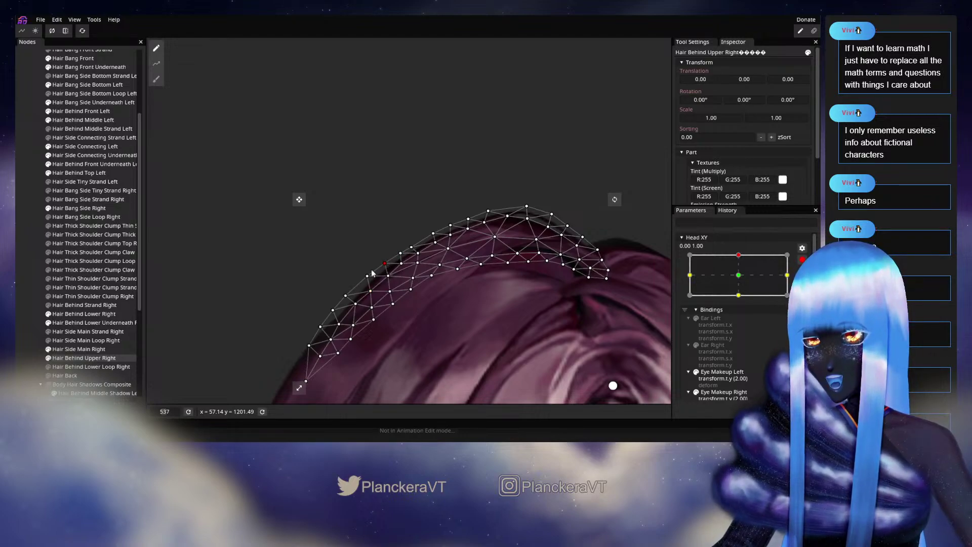
pyautogui.moveTo(348, 294); pyautogui.dragTo(339, 326)
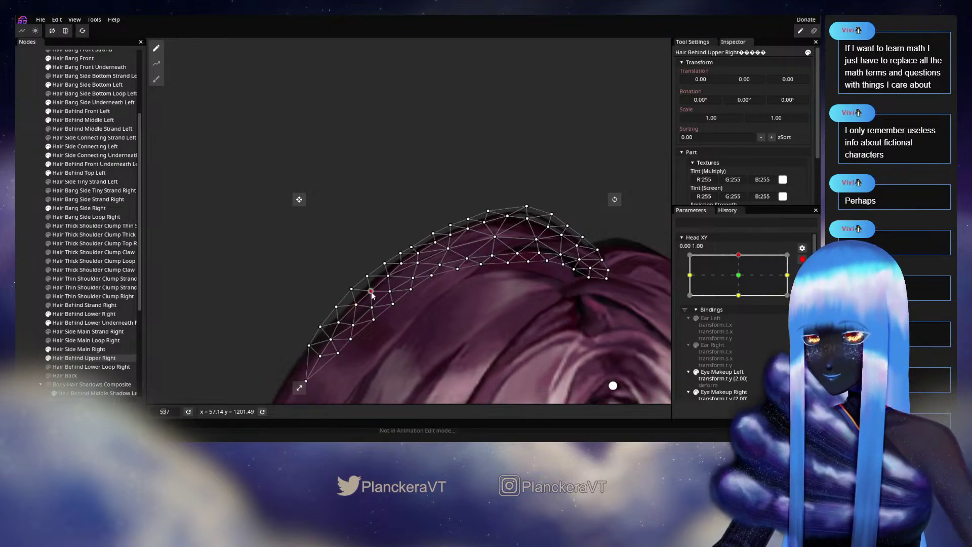
pyautogui.moveTo(389, 278); pyautogui.dragTo(393, 281)
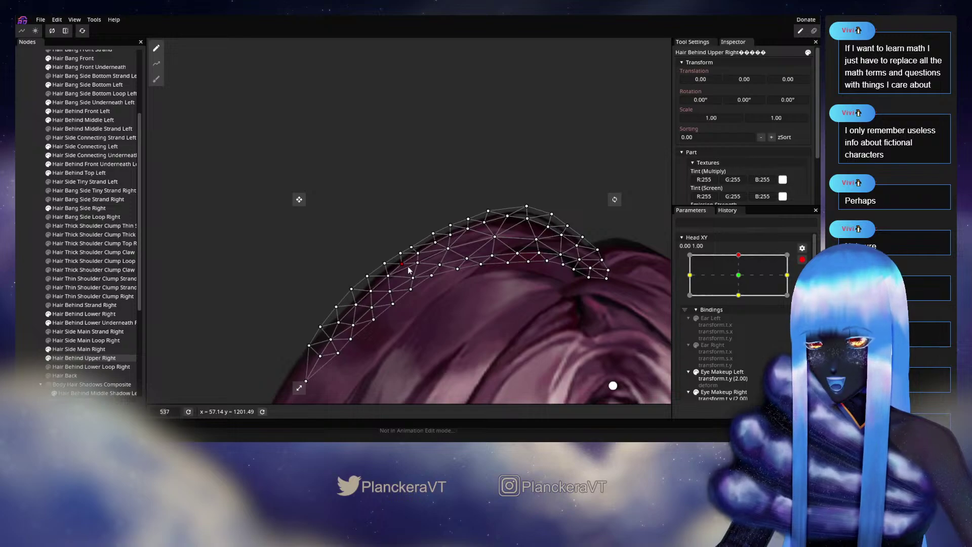
pyautogui.moveTo(412, 248); pyautogui.dragTo(426, 237)
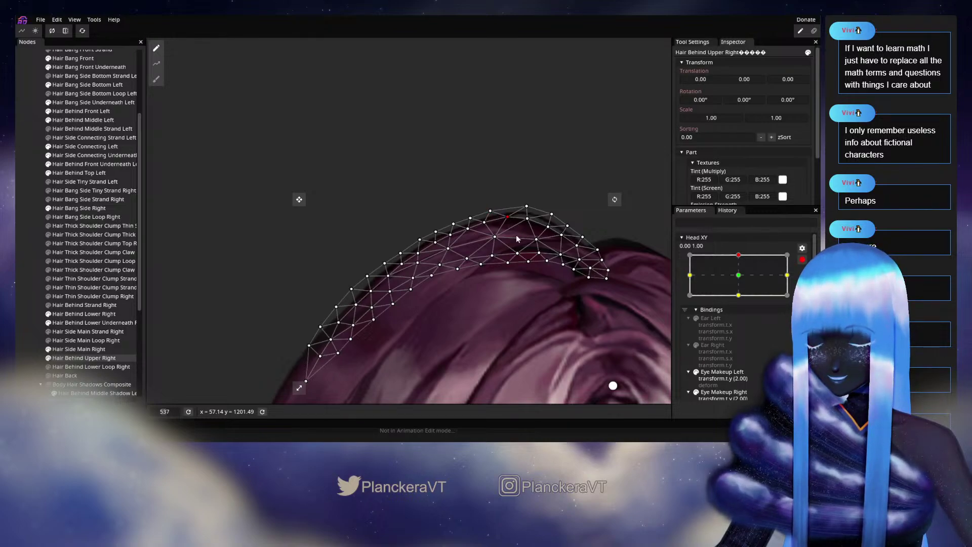
# - Push the parting end of the Hair Behind Upper Right mesh slightly inward with a 34.00 Circle Brush
pyautogui.moveTo(522, 237); pyautogui.dragTo(433, 277)
pyautogui.click(156, 79)
pyautogui.moveTo(510, 298); pyautogui.dragTo(495, 298)
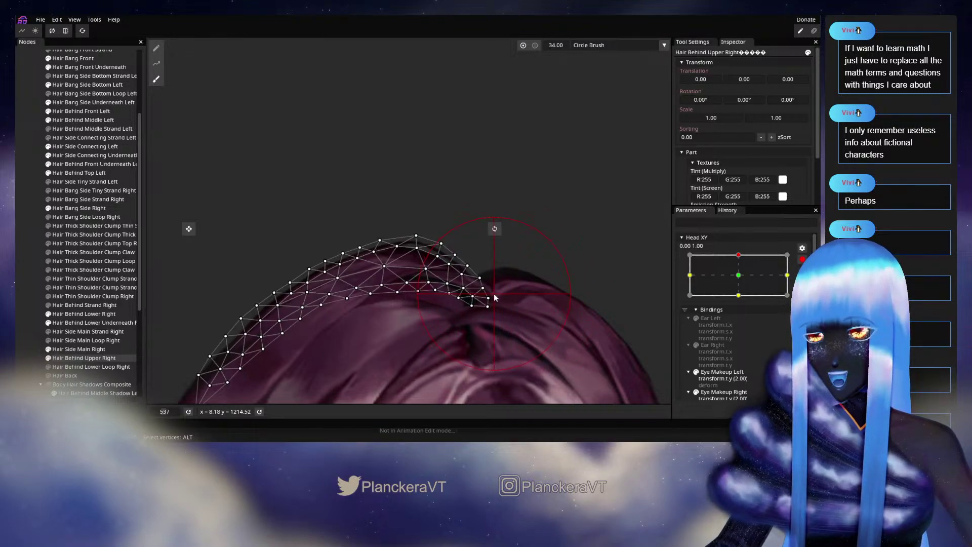
pyautogui.click(18, 294)
pyautogui.scroll(-6, 417, 300)
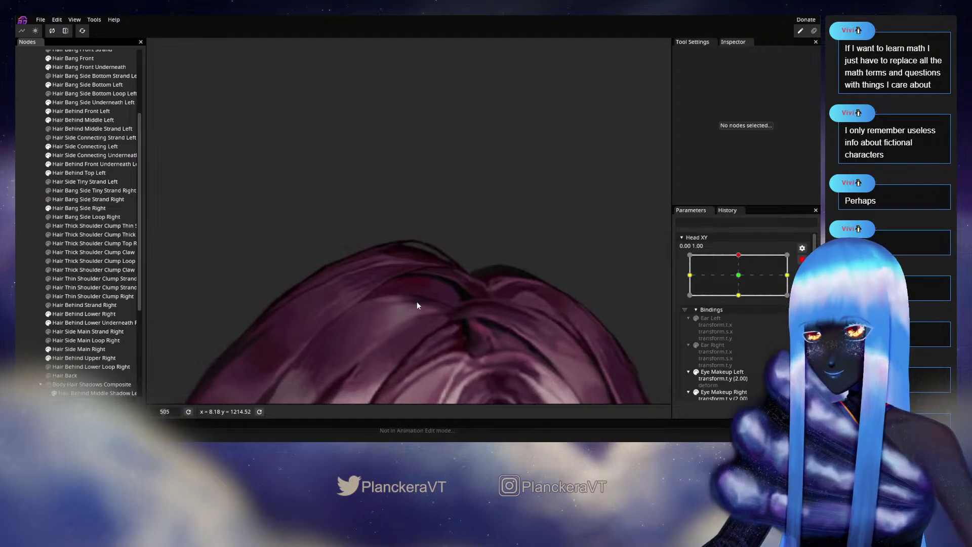
pyautogui.scroll(-10, 433, 292)
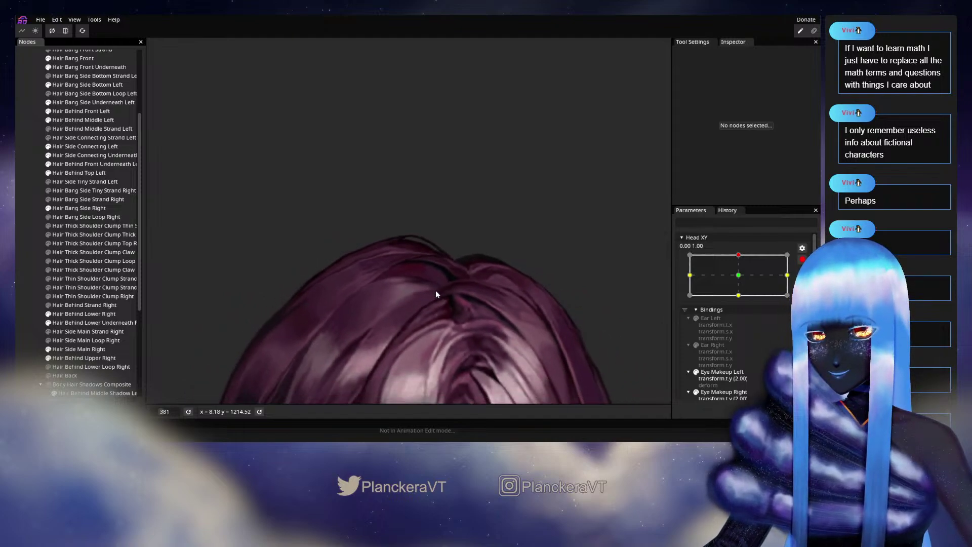
# - Review the parting with Head XY disarmed and moved slightly around the upward keypoint, and re-arm it
pyautogui.click(802, 260)
pyautogui.moveTo(743, 281)
pyautogui.mouseDown()
pyautogui.moveTo(743, 297)
pyautogui.moveTo(742, 279)
pyautogui.mouseUp()
pyautogui.click(806, 284)
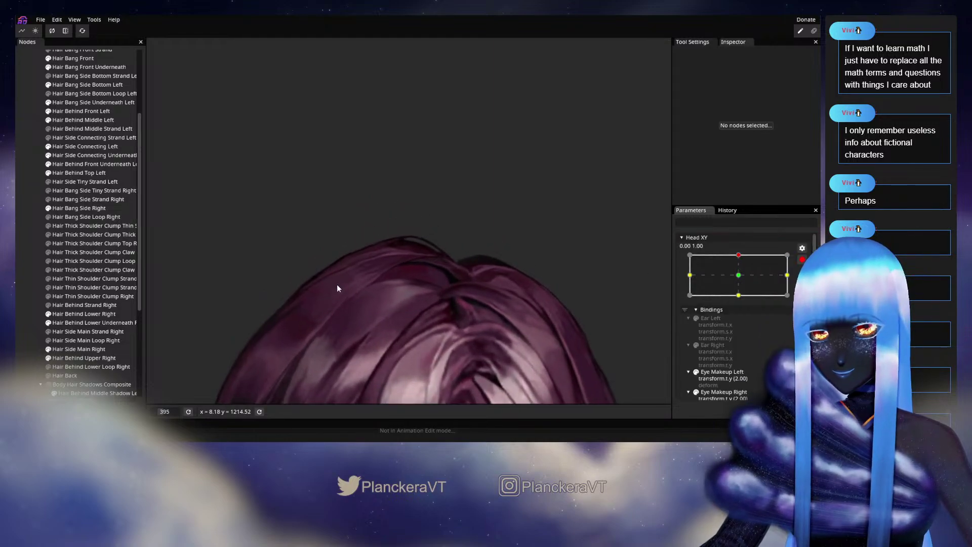
# - Refine the outer edge of the Hair Behind Upper Right mesh between crown and parting by nudging its individual vertices inward
pyautogui.click(84, 359)
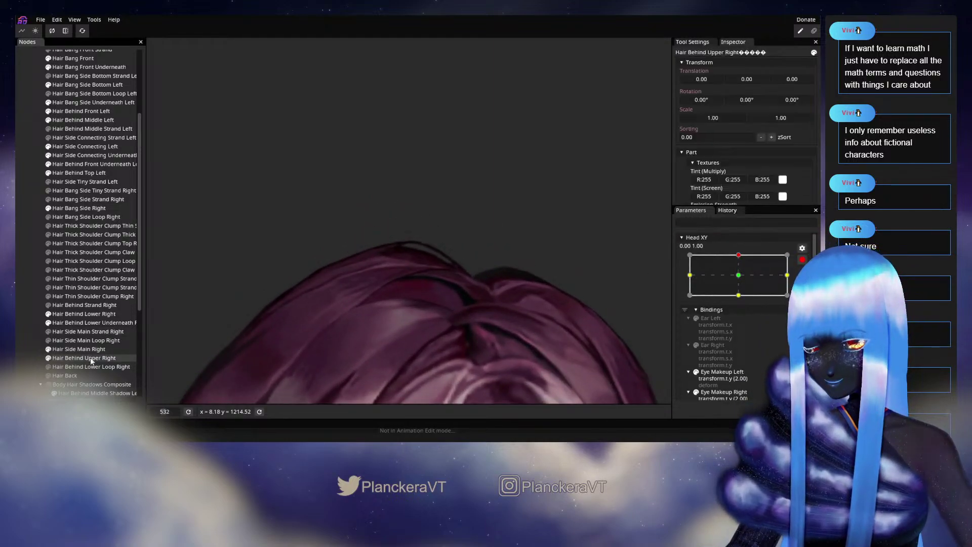
pyautogui.moveTo(428, 274); pyautogui.dragTo(421, 256)
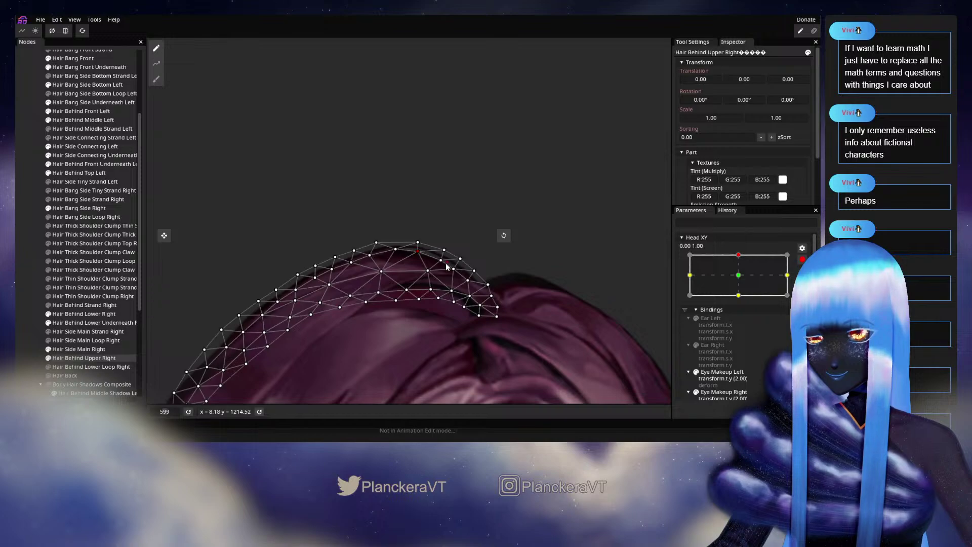
pyautogui.click(472, 268)
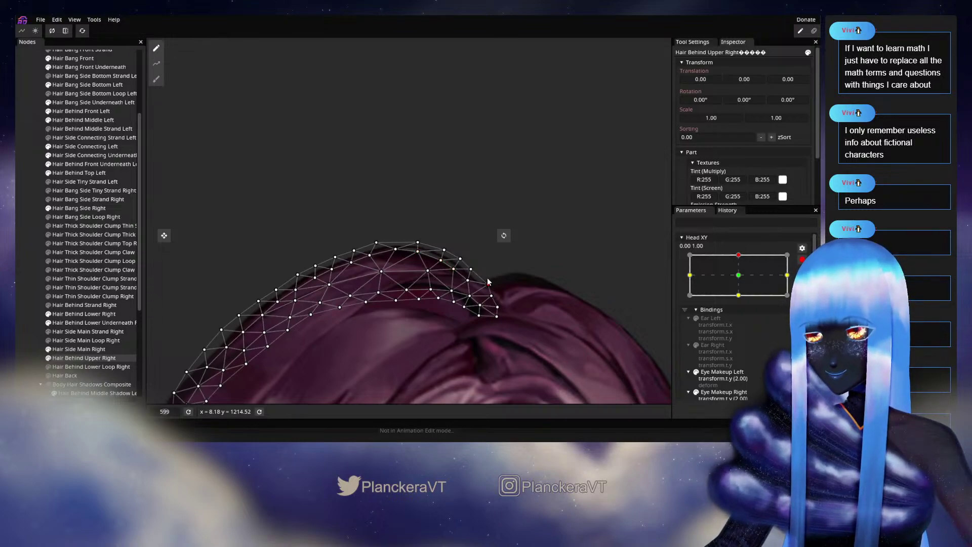
pyautogui.click(461, 259)
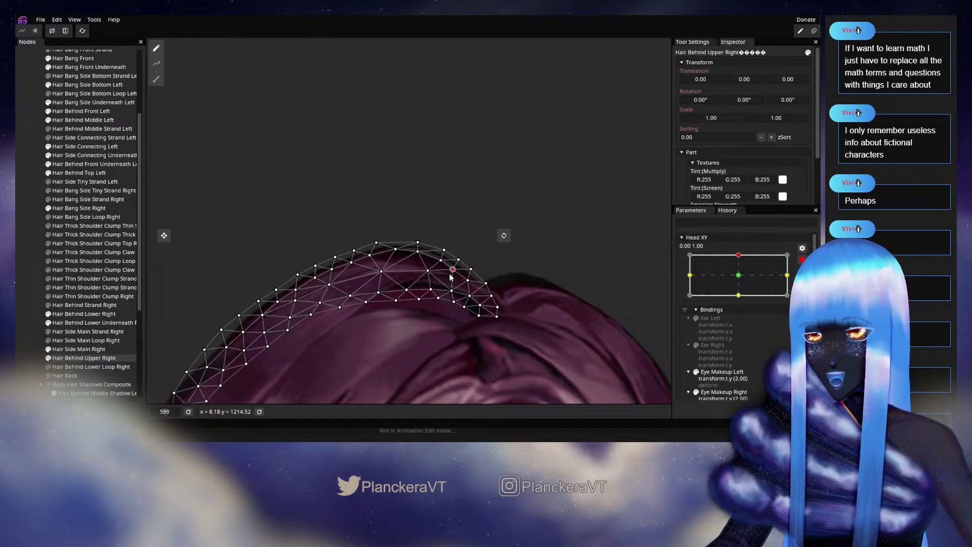
pyautogui.click(444, 248)
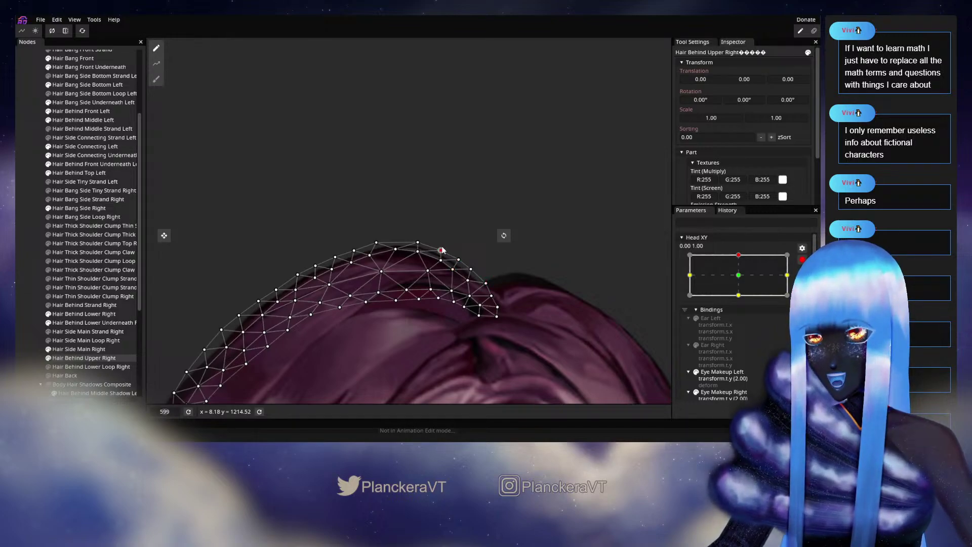
pyautogui.moveTo(442, 262); pyautogui.dragTo(440, 264)
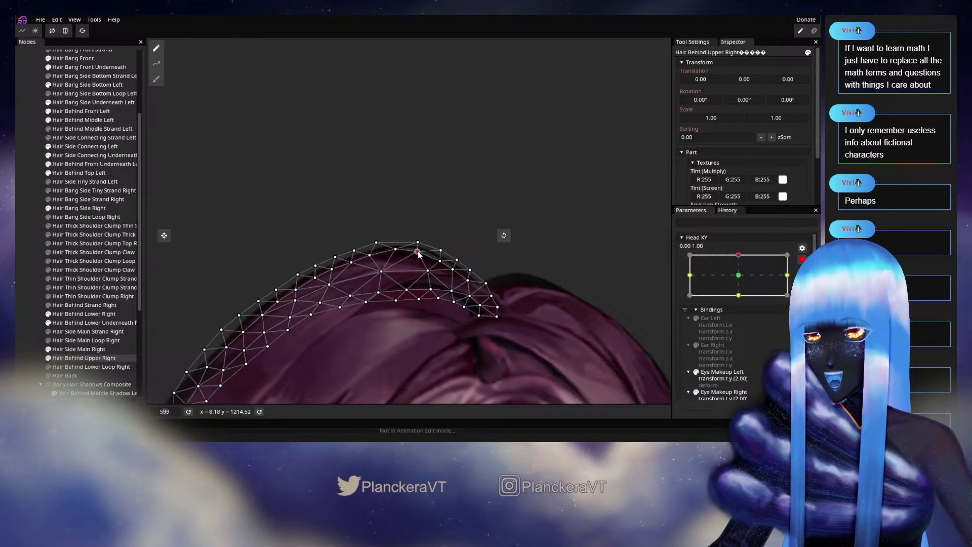
# - Adjust the inner vertices of the Hair Behind Upper Right mesh below the crown and leave the mesh selection
pyautogui.moveTo(419, 256); pyautogui.dragTo(386, 269)
pyautogui.click(428, 267)
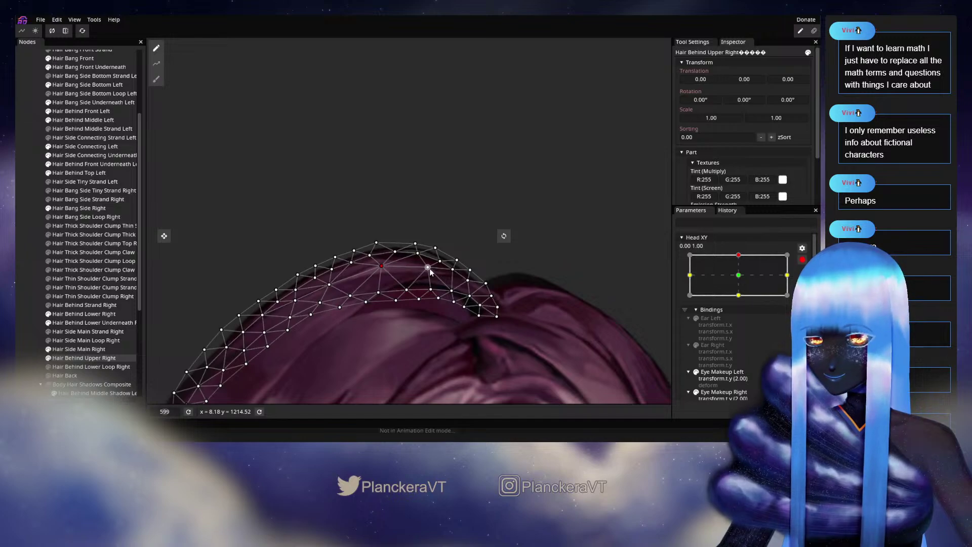
pyautogui.click(383, 294)
pyautogui.moveTo(382, 294); pyautogui.dragTo(329, 282)
pyautogui.click(351, 296)
pyautogui.click(329, 285)
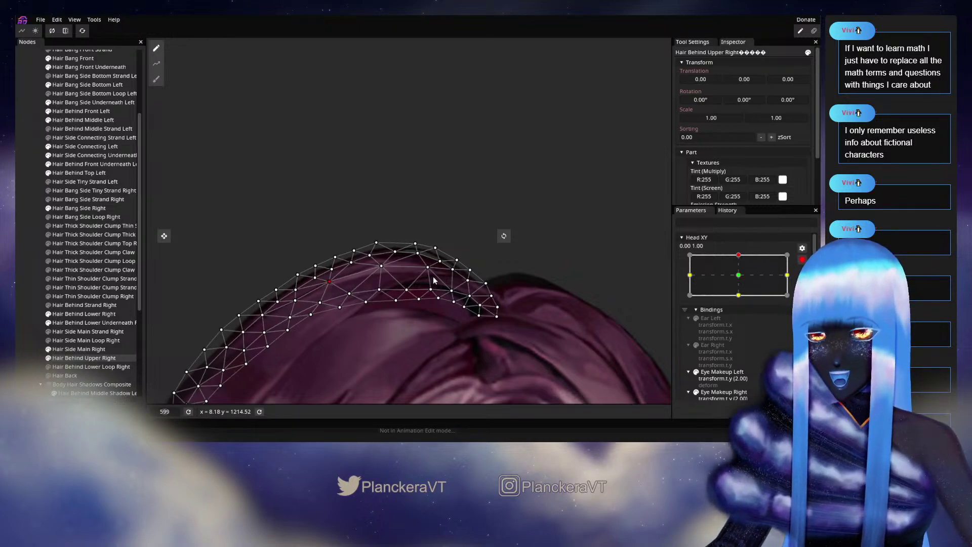
pyautogui.click(515, 292)
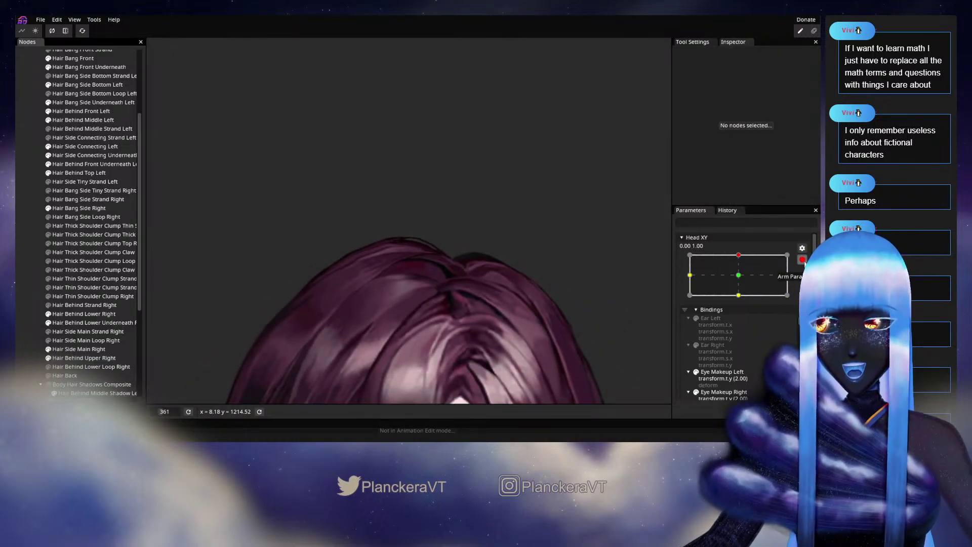
# - Check the crown contour with Head XY disarmed and moved slightly around the upward keypoint, and re-arm it
pyautogui.click(802, 259)
pyautogui.moveTo(754, 284)
pyautogui.mouseDown()
pyautogui.moveTo(740, 297)
pyautogui.moveTo(743, 284)
pyautogui.moveTo(742, 301)
pyautogui.moveTo(743, 280)
pyautogui.mouseUp()
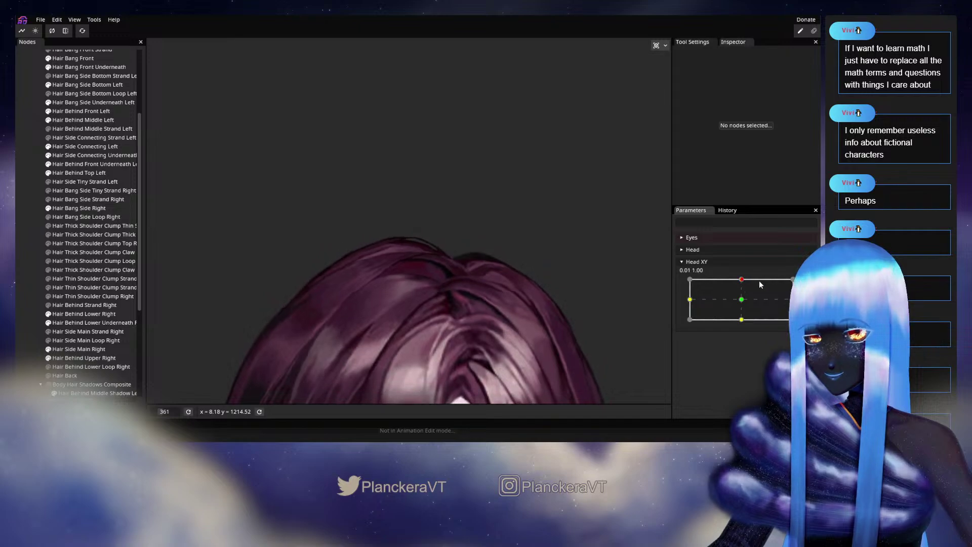
pyautogui.click(802, 283)
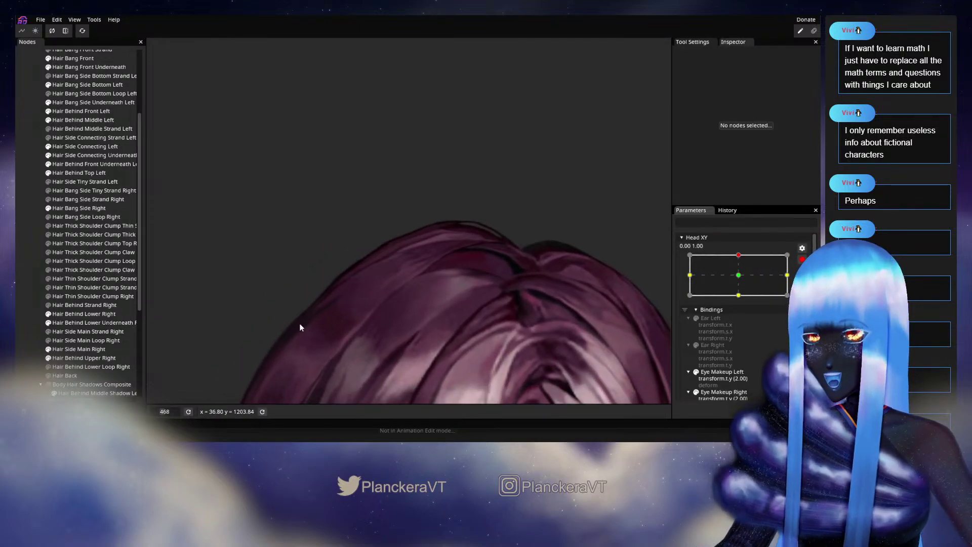
# - Reposition vertices along the outer side slope of the Hair Behind Upper Right mesh to round its contour below the crown
pyautogui.click(86, 357)
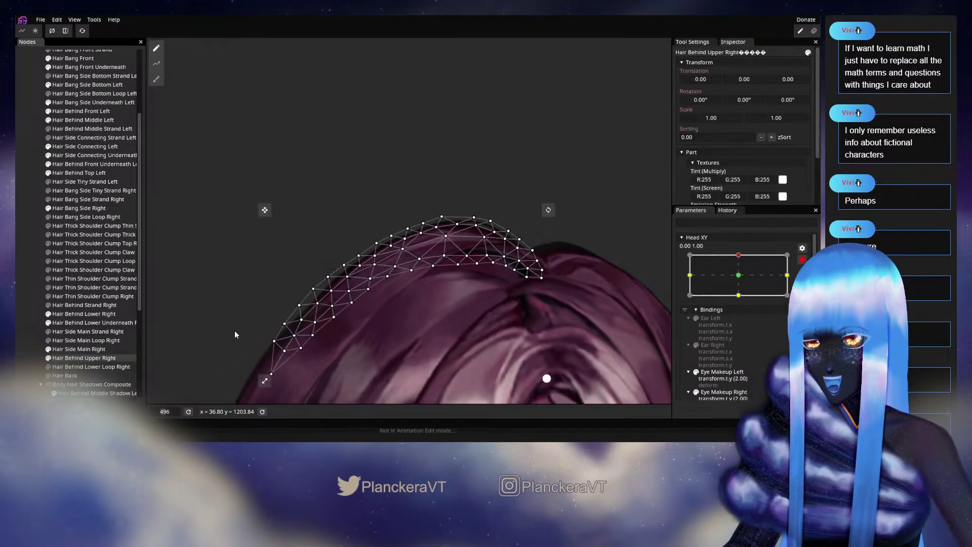
pyautogui.scroll(2, 324, 307)
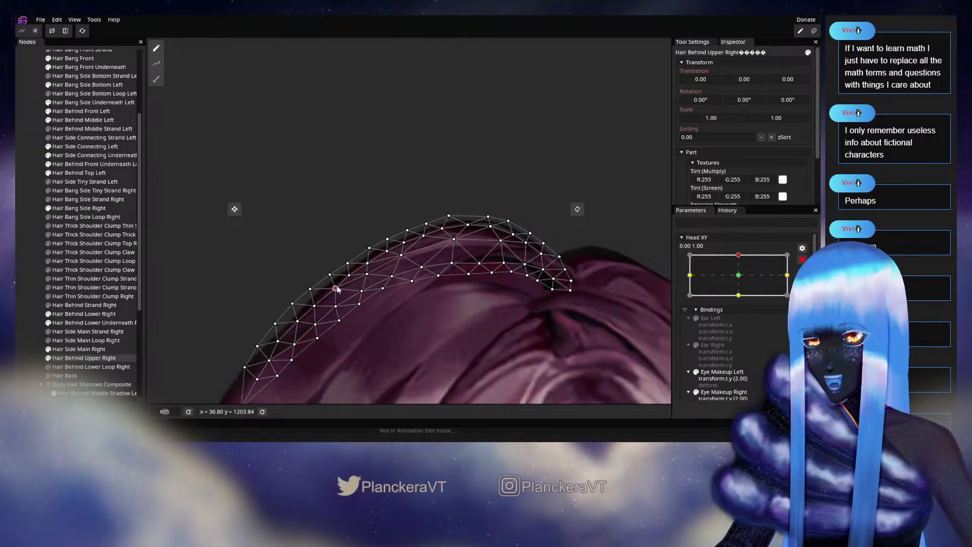
pyautogui.moveTo(311, 292); pyautogui.dragTo(357, 260)
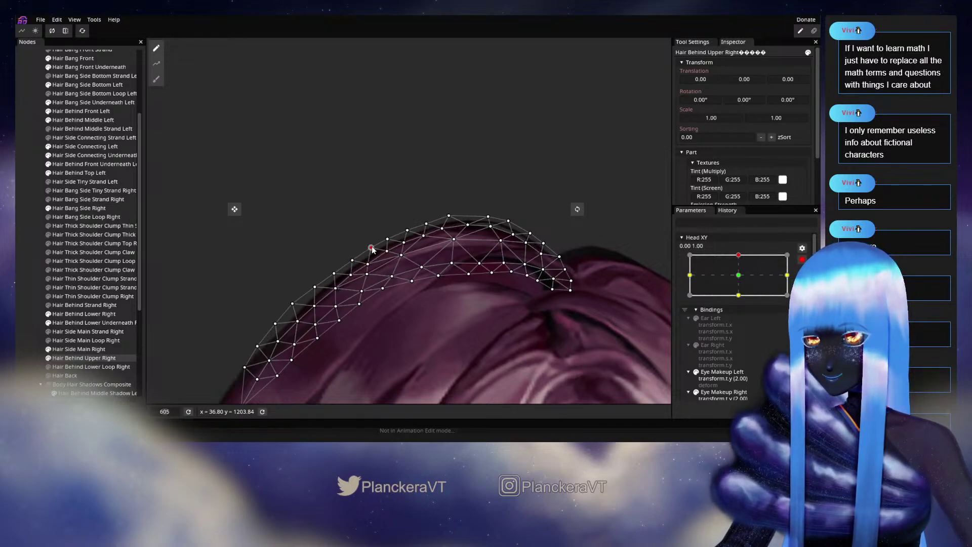
pyautogui.click(294, 304)
pyautogui.click(276, 323)
pyautogui.click(279, 343)
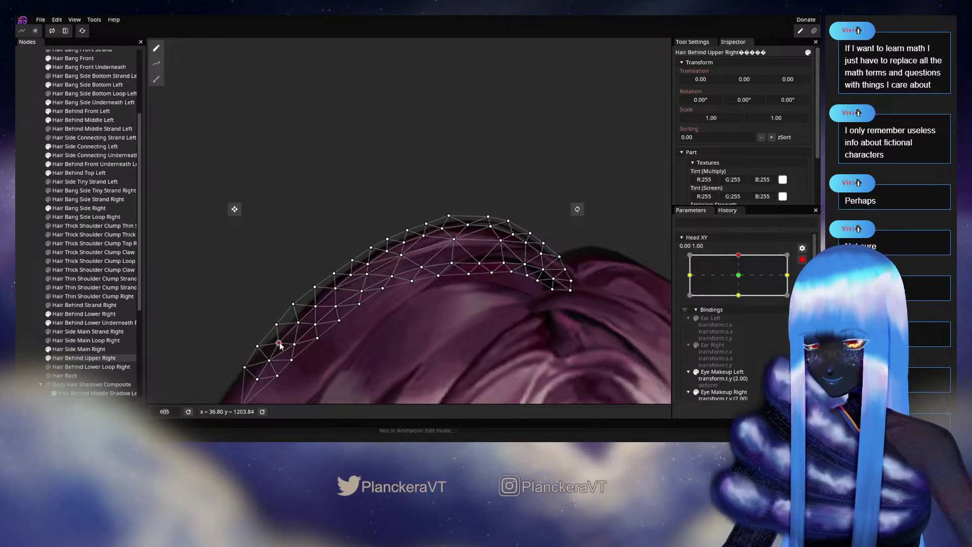
pyautogui.moveTo(280, 345); pyautogui.dragTo(278, 342)
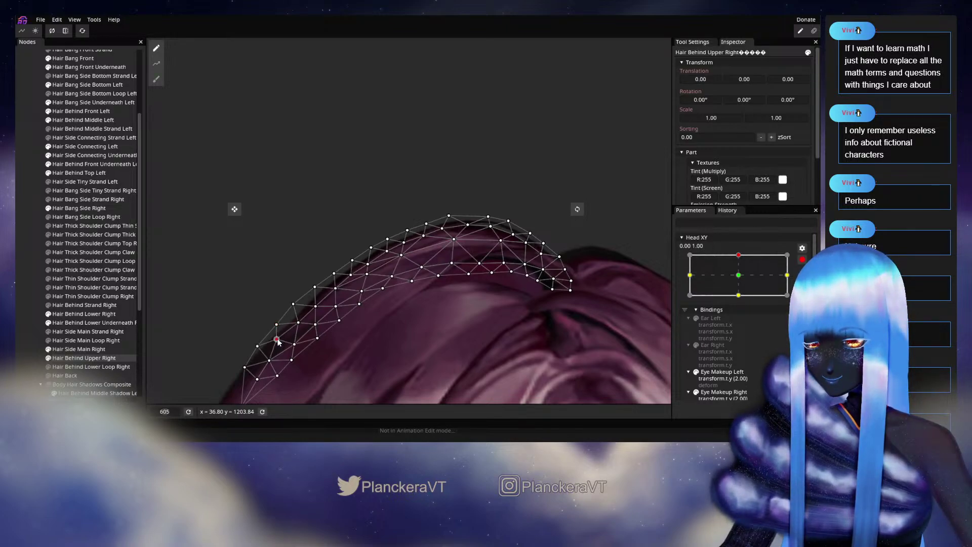
pyautogui.click(298, 322)
pyautogui.click(276, 324)
pyautogui.moveTo(277, 324); pyautogui.dragTo(280, 320)
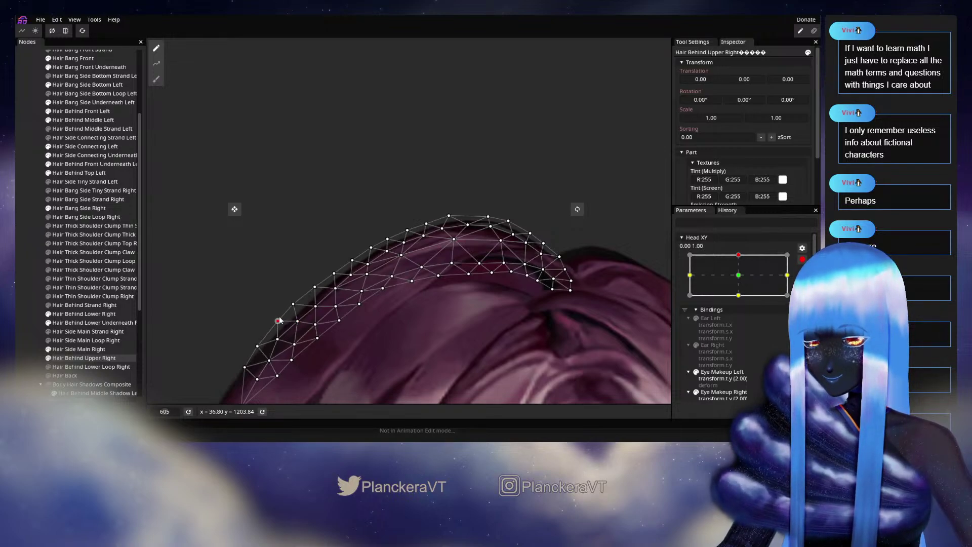
pyautogui.click(24, 299)
# - Compare the hair between the neutral and upward Head XY positions with the parameter disarmed, and re-arm it at 0.00 1.00
pyautogui.scroll(-5, 483, 311)
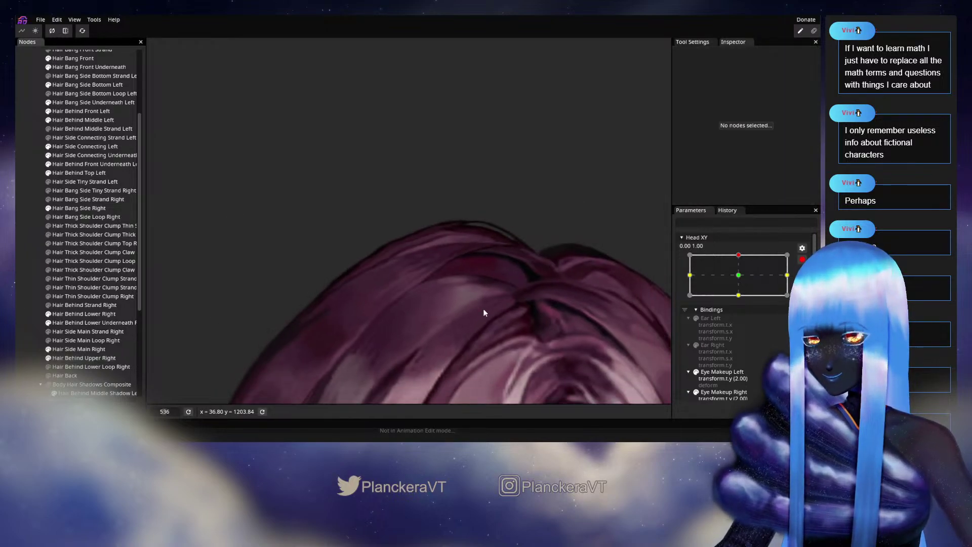
pyautogui.scroll(-4, 481, 314)
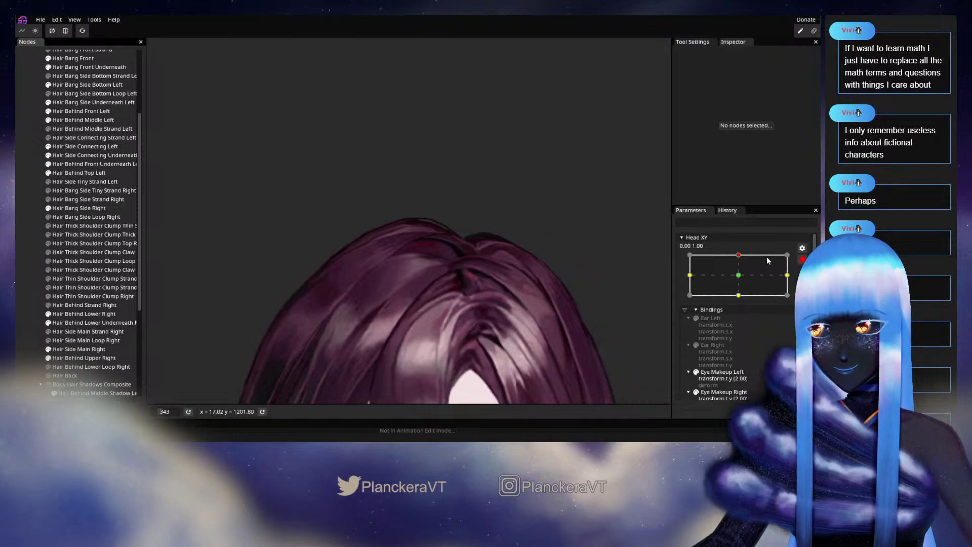
pyautogui.click(802, 262)
pyautogui.moveTo(742, 279); pyautogui.dragTo(742, 298)
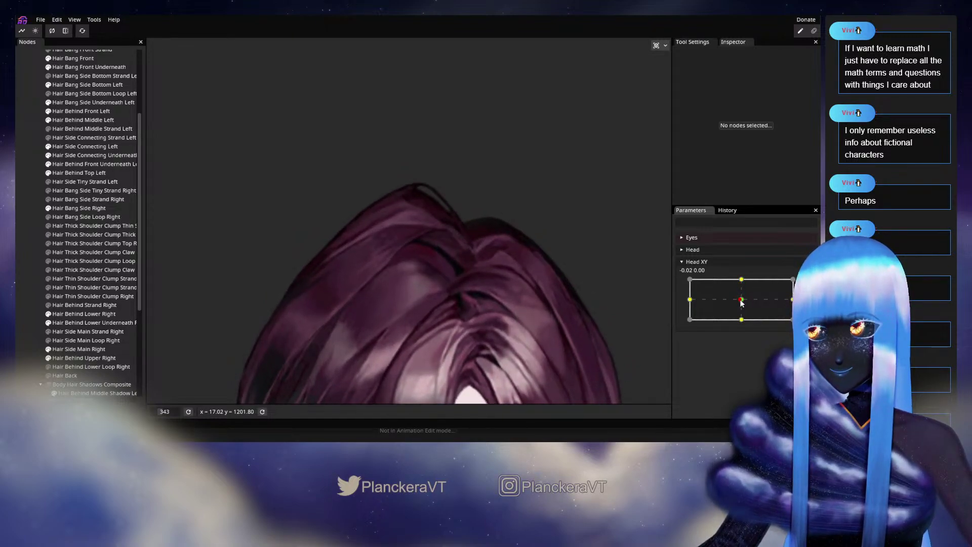
pyautogui.moveTo(742, 298)
pyautogui.mouseDown()
pyautogui.moveTo(741, 282)
pyautogui.moveTo(741, 297)
pyautogui.mouseUp()
pyautogui.moveTo(741, 299); pyautogui.dragTo(742, 279)
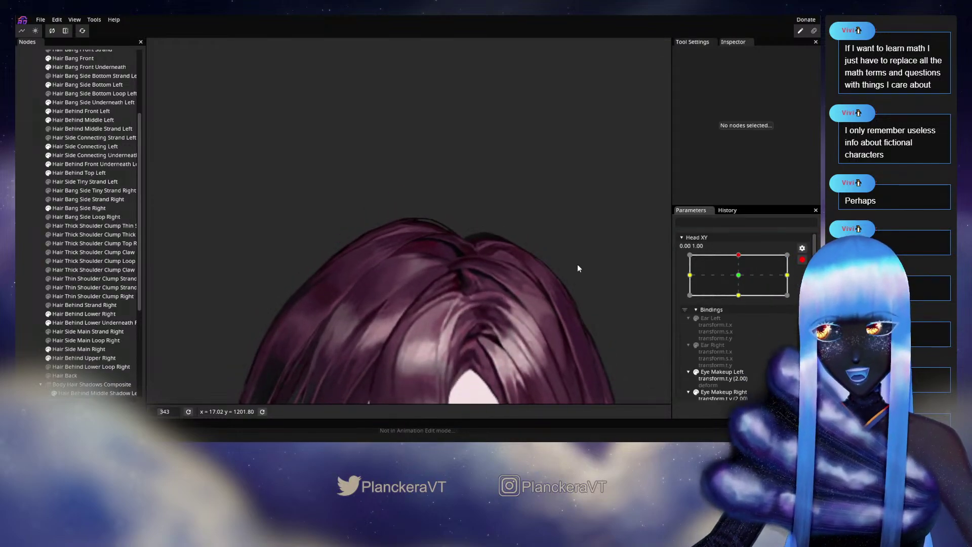
# - Fine-tune the outer contour vertices midway down the Hair Behind Upper Right mesh and deselect it
pyautogui.scroll(5, 357, 260)
pyautogui.scroll(1, 357, 261)
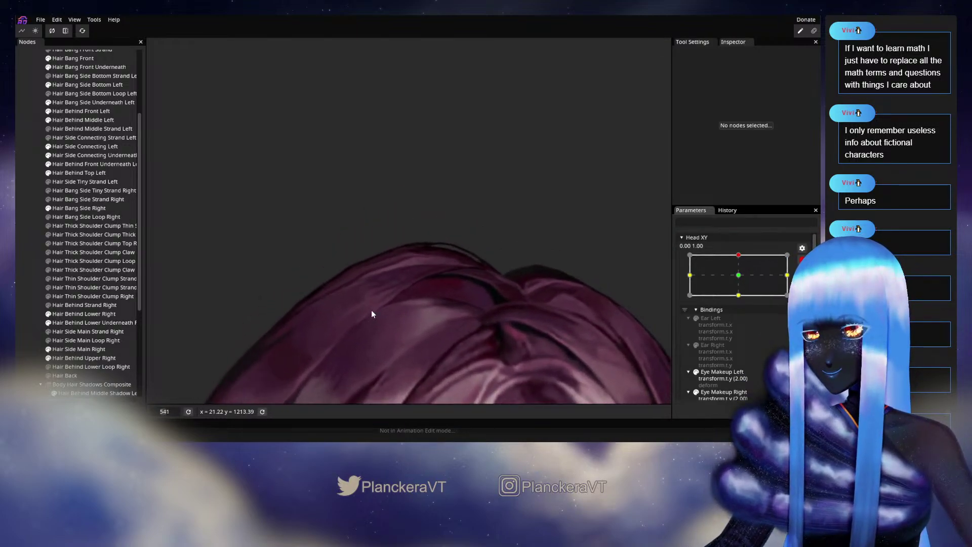
pyautogui.click(94, 360)
pyautogui.scroll(1, 368, 284)
pyautogui.scroll(1, 368, 284)
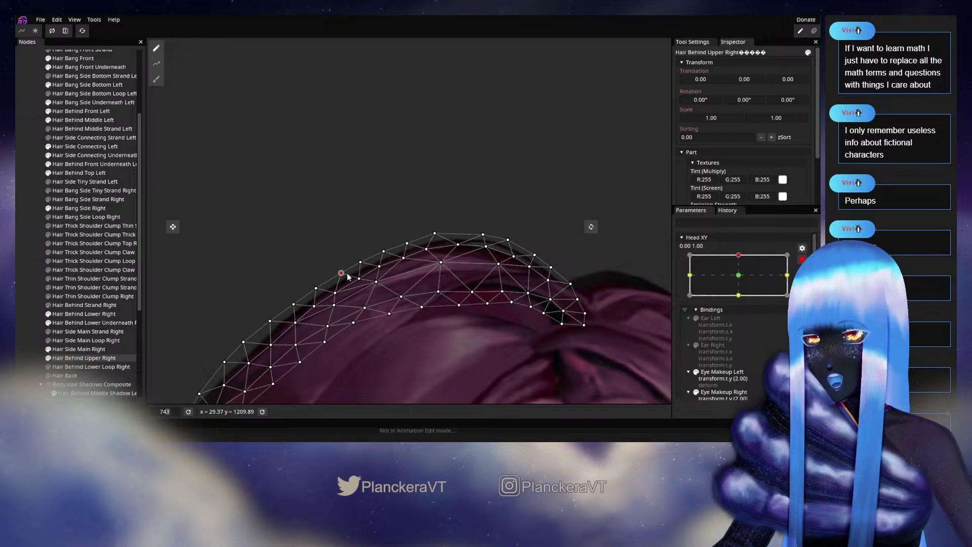
pyautogui.moveTo(348, 274); pyautogui.dragTo(346, 274)
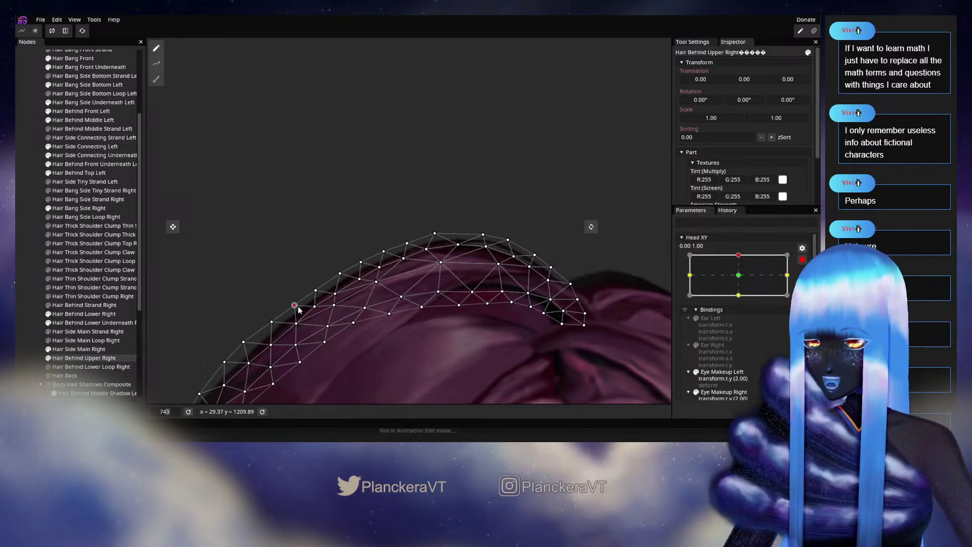
pyautogui.scroll(-2, 459, 289)
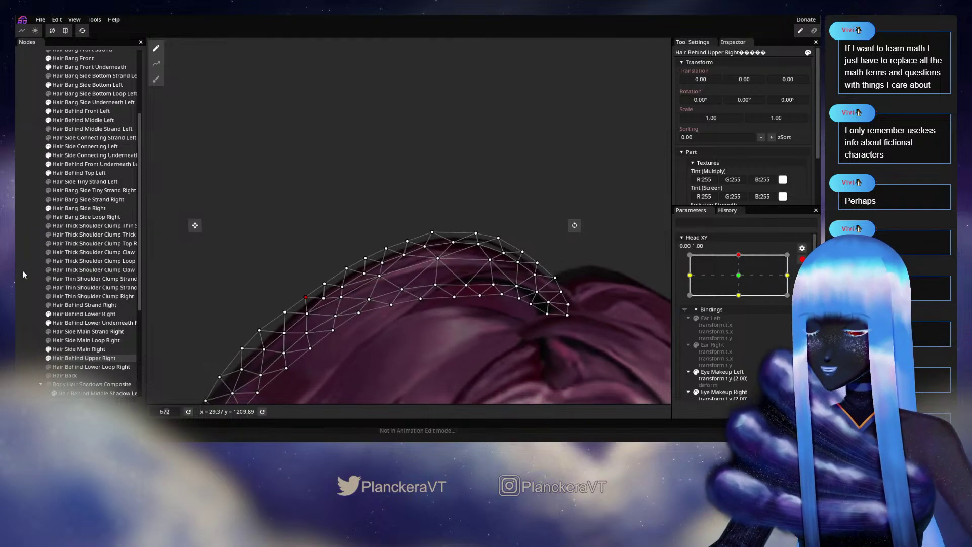
pyautogui.click(34, 296)
pyautogui.scroll(-5, 482, 299)
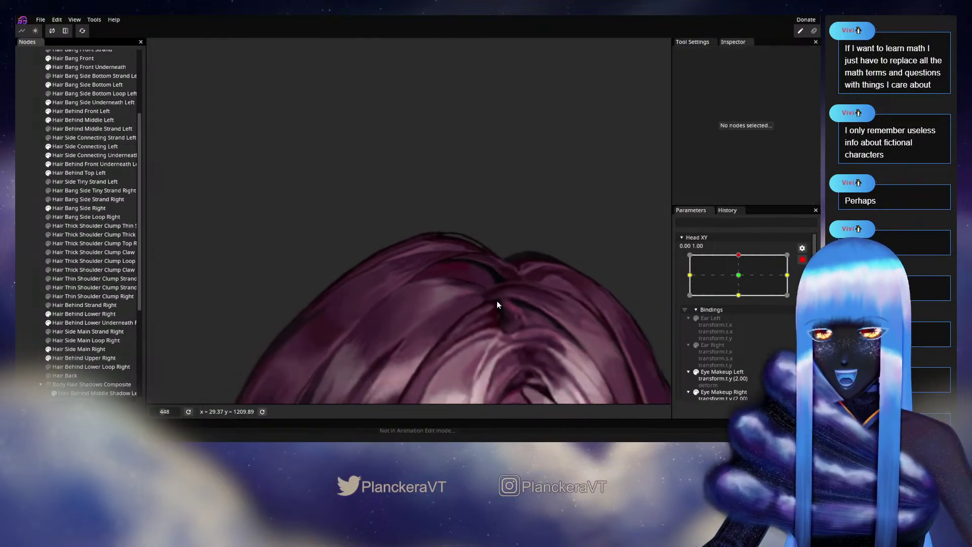
# - Review the whole head with Head XY disarmed and moved around the upward keypoint, and re-arm it at 0.00 1.00
pyautogui.click(801, 260)
pyautogui.moveTo(743, 281)
pyautogui.mouseDown()
pyautogui.moveTo(742, 308)
pyautogui.moveTo(740, 278)
pyautogui.mouseUp()
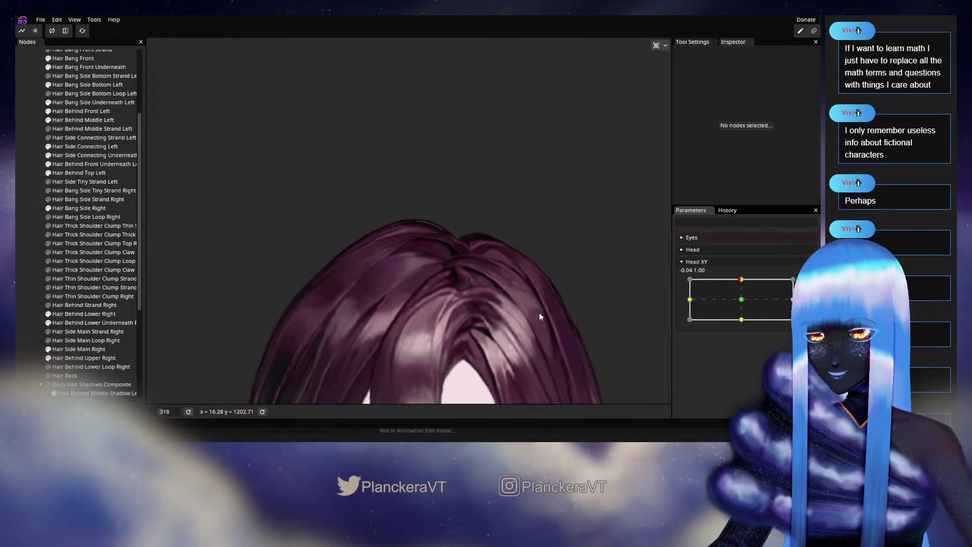
pyautogui.scroll(-4, 540, 313)
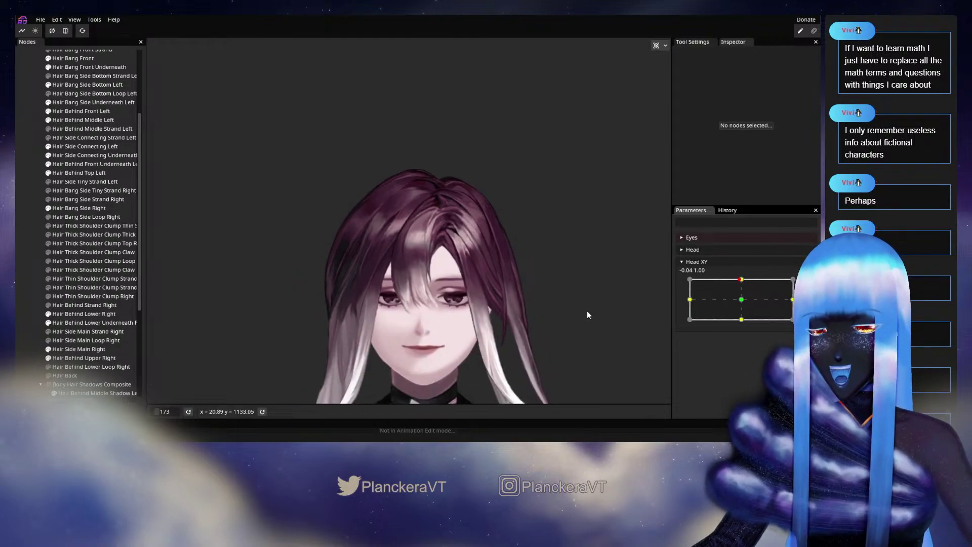
pyautogui.moveTo(738, 285)
pyautogui.mouseDown()
pyautogui.moveTo(743, 303)
pyautogui.moveTo(739, 279)
pyautogui.mouseUp()
# - Push the parting end of the Hair Behind Top Left mesh slightly downward with a 34.00 Circle Brush and deselect the mesh
pyautogui.scroll(5, 497, 239)
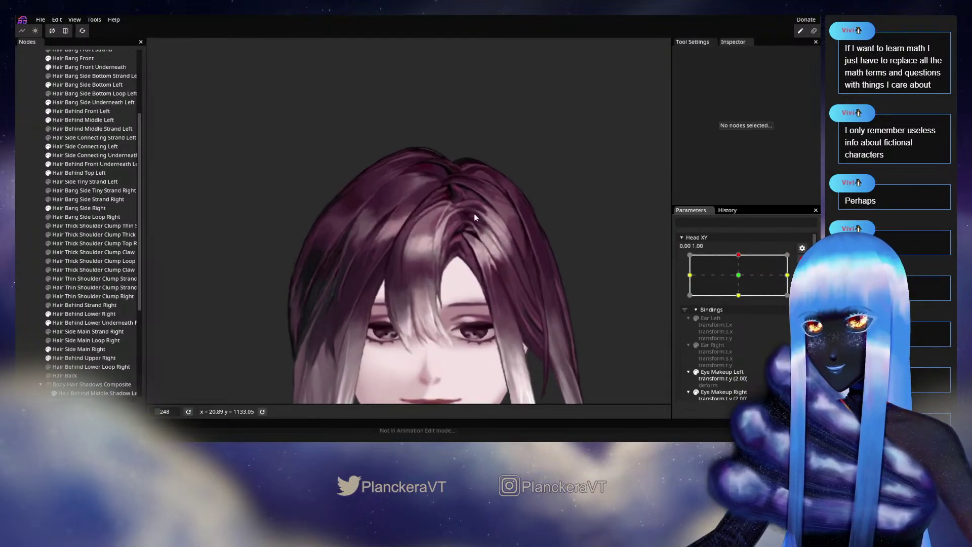
pyautogui.scroll(2, 398, 272)
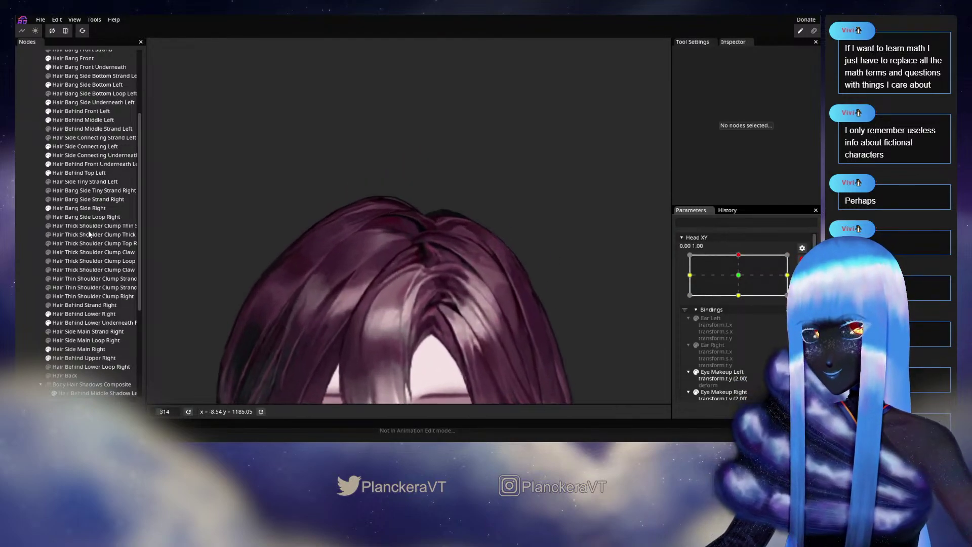
pyautogui.click(74, 172)
pyautogui.scroll(4, 324, 211)
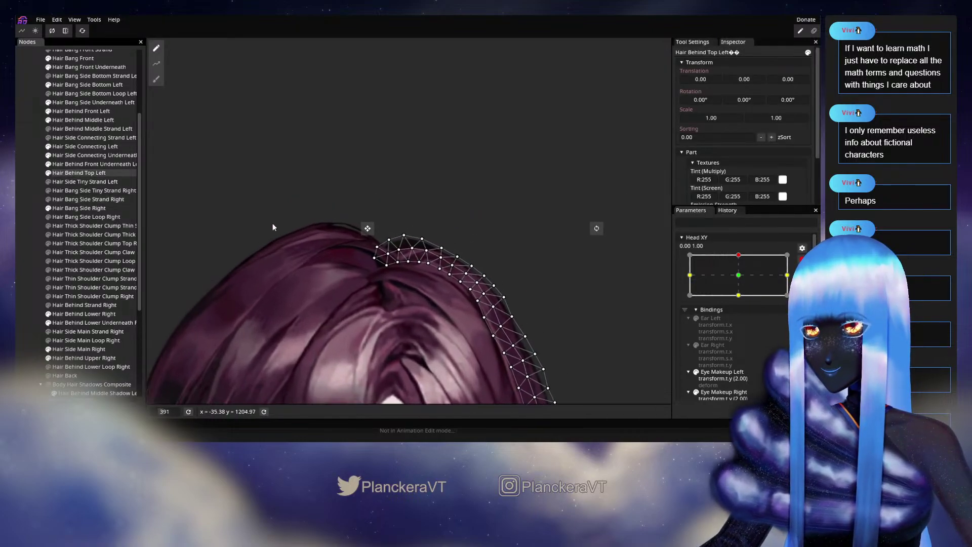
pyautogui.click(156, 79)
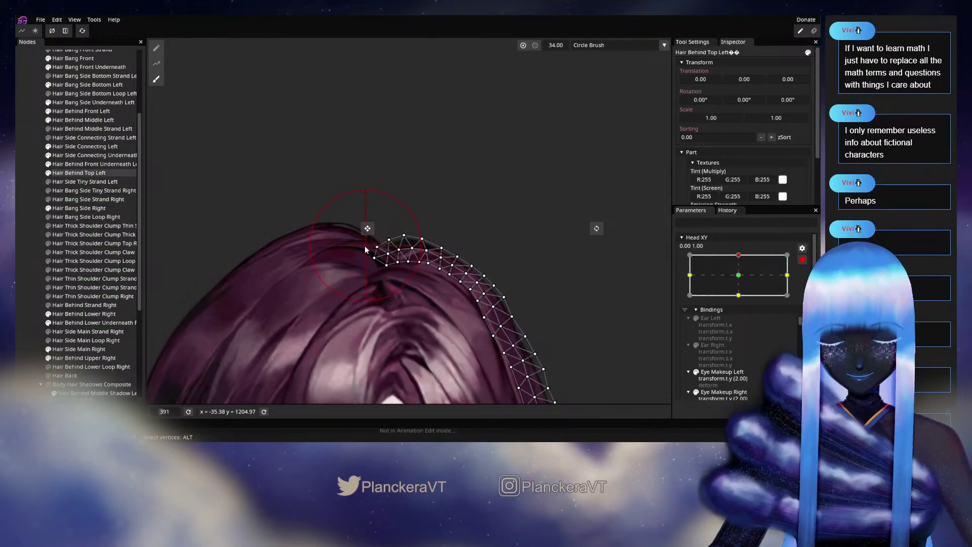
pyautogui.moveTo(361, 254); pyautogui.dragTo(359, 263)
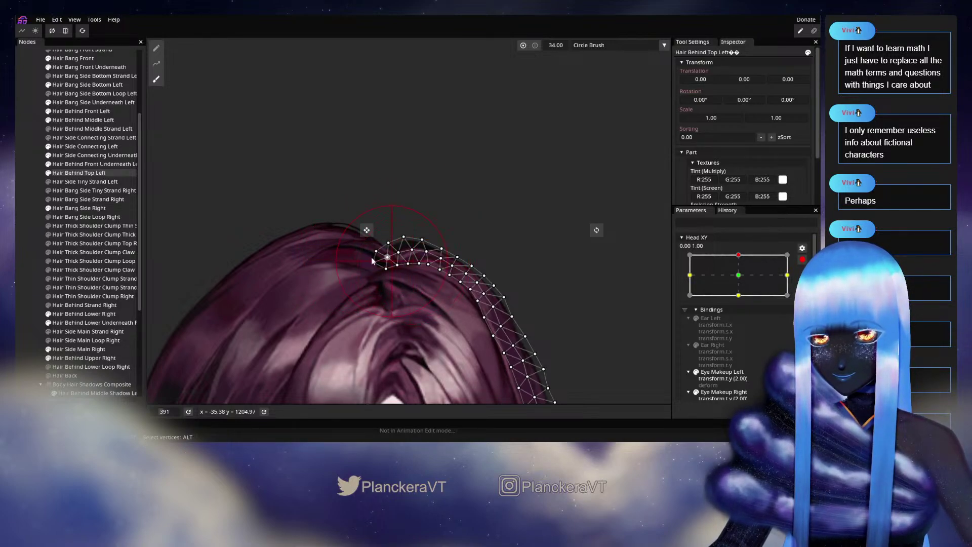
pyautogui.press('Escape')
pyautogui.scroll(-3, 486, 308)
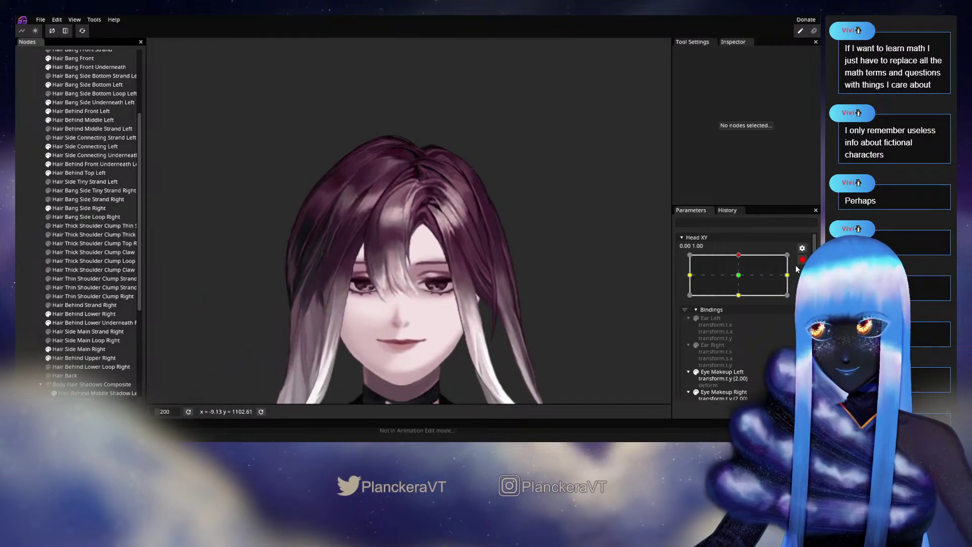
# - Preview the Head XY parameter's motion from its centre to the 0.00, 1.00 keypoint with editing disarmed
pyautogui.click(802, 259)
pyautogui.moveTo(741, 299); pyautogui.dragTo(743, 282)
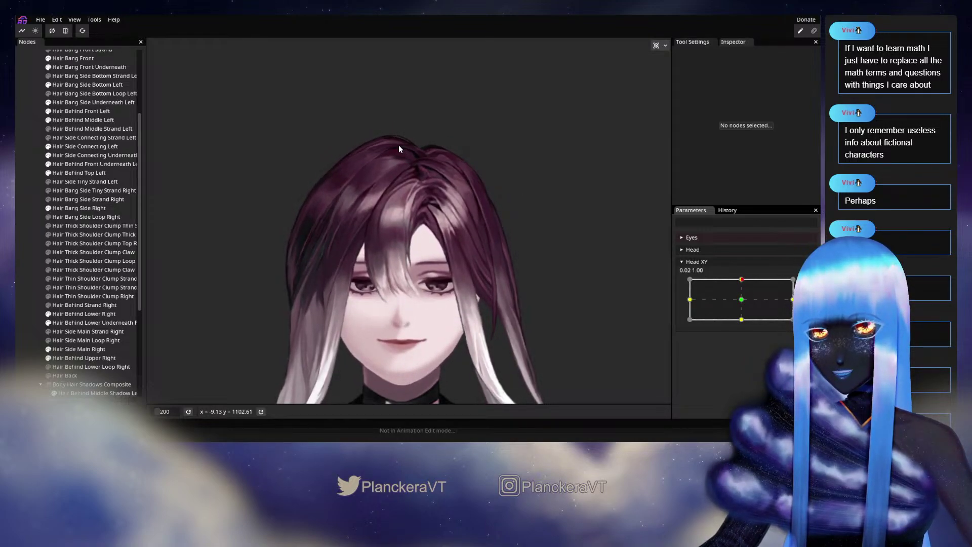
pyautogui.scroll(-2, 688, 250)
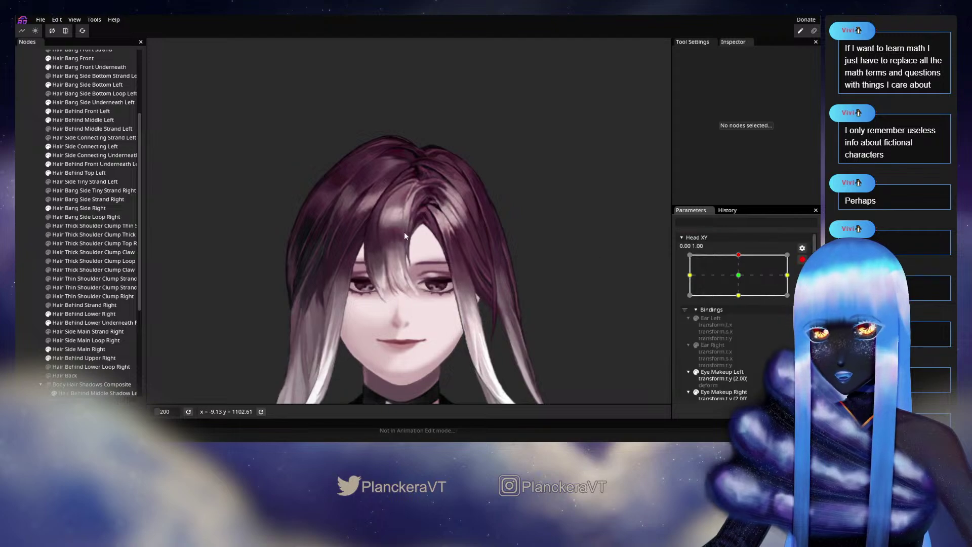
# - With Head XY armed at 0.00, 1.00, reshape the mesh of Hair Behind Lower Underneath Right along its upper edge
pyautogui.scroll(4, 404, 232)
pyautogui.moveTo(404, 234); pyautogui.dragTo(409, 266)
pyautogui.scroll(4, 412, 273)
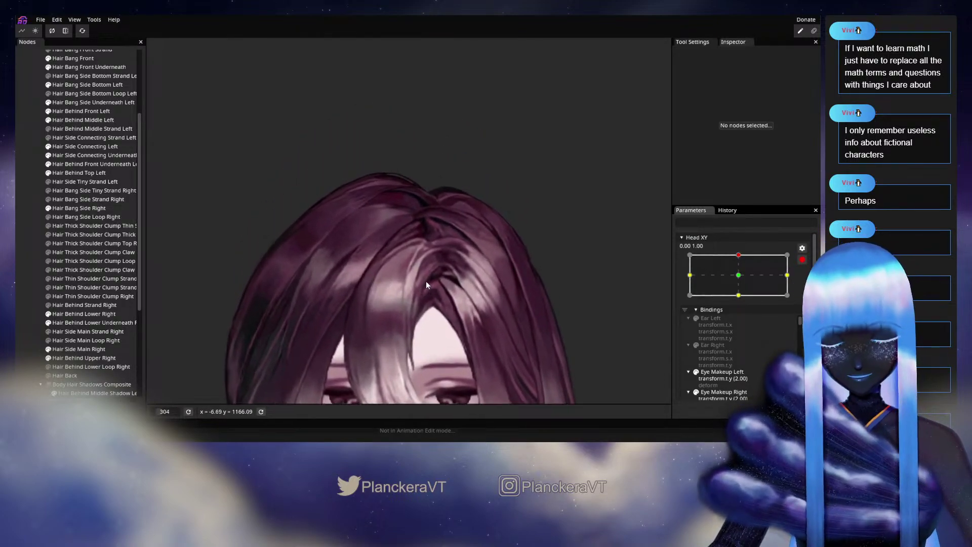
pyautogui.scroll(1, 400, 281)
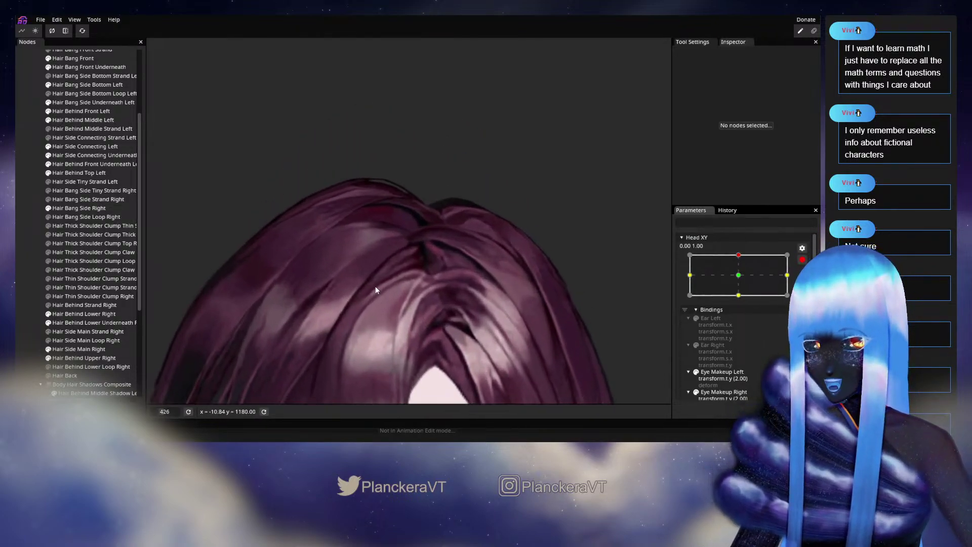
pyautogui.click(83, 325)
pyautogui.scroll(2, 338, 250)
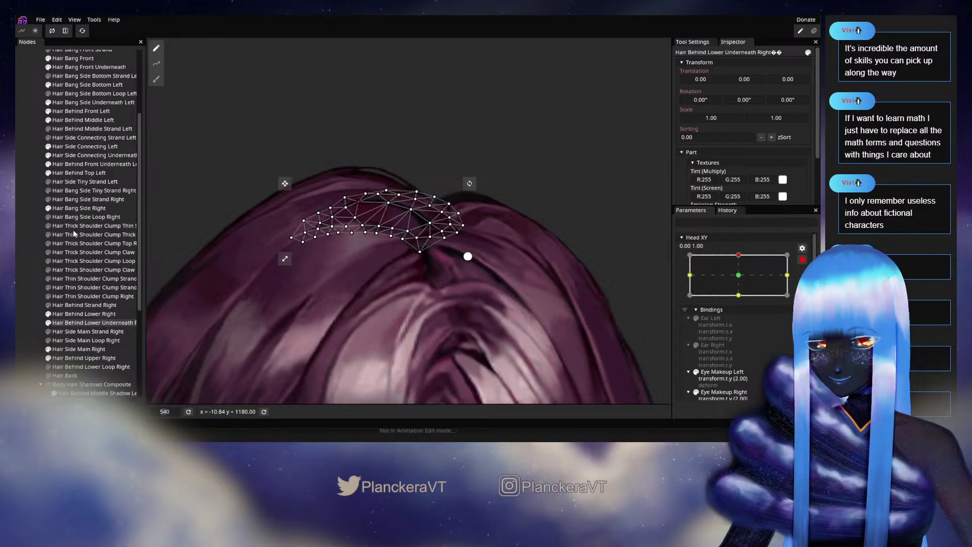
pyautogui.click(31, 245)
# - Disarm Head XY and sweep it between the centre and 0.00, 1.00 to check how the crown hair deforms
pyautogui.scroll(-2, 453, 327)
pyautogui.scroll(-4, 453, 326)
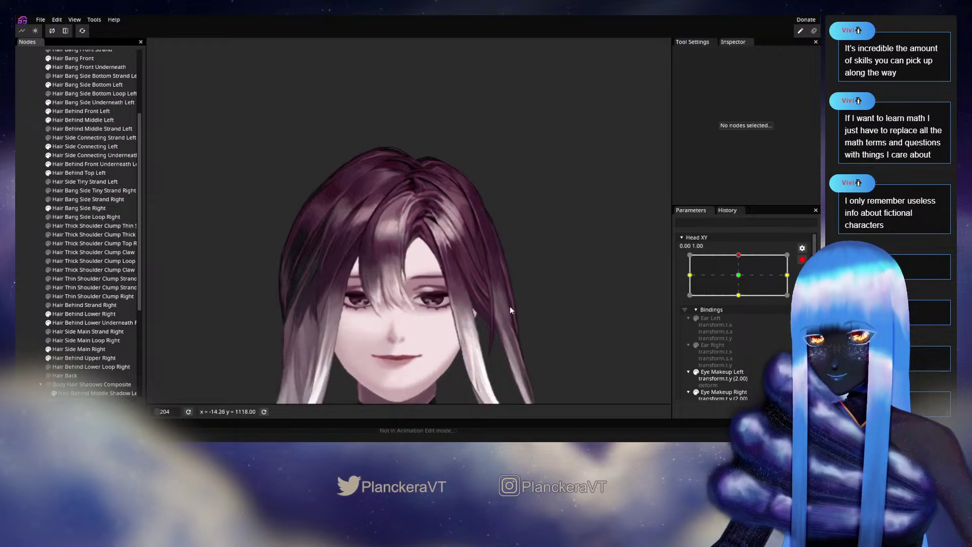
pyautogui.click(800, 260)
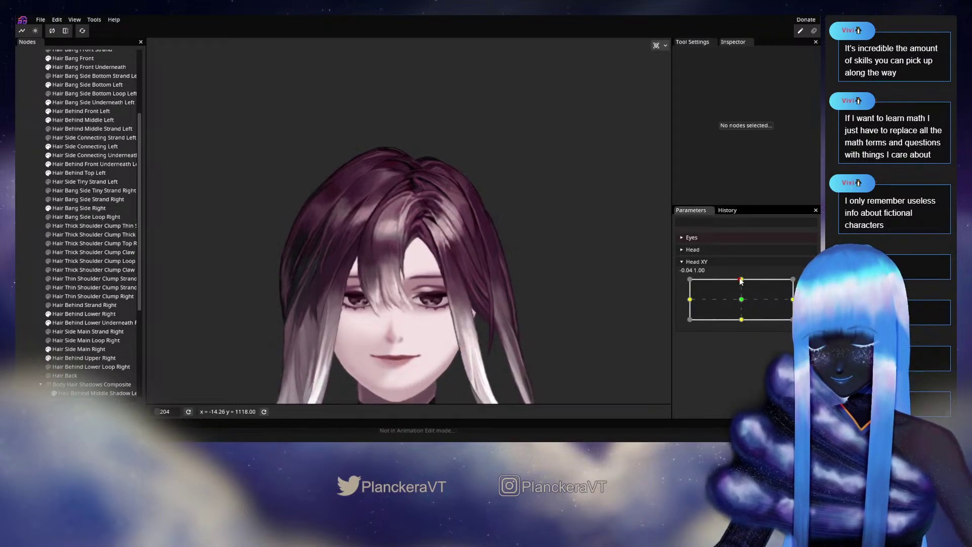
pyautogui.moveTo(741, 282)
pyautogui.mouseDown()
pyautogui.moveTo(742, 300)
pyautogui.moveTo(743, 282)
pyautogui.mouseUp()
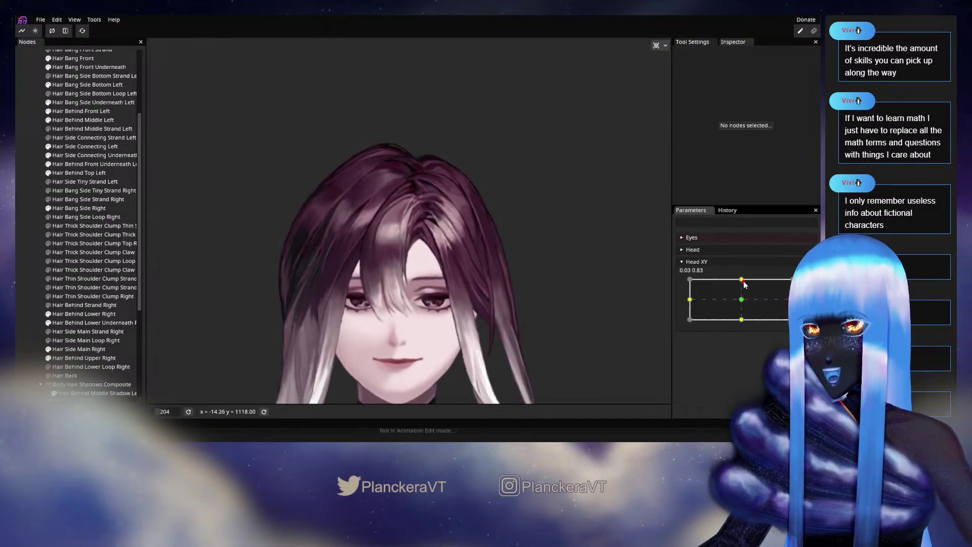
pyautogui.moveTo(744, 281); pyautogui.dragTo(743, 287)
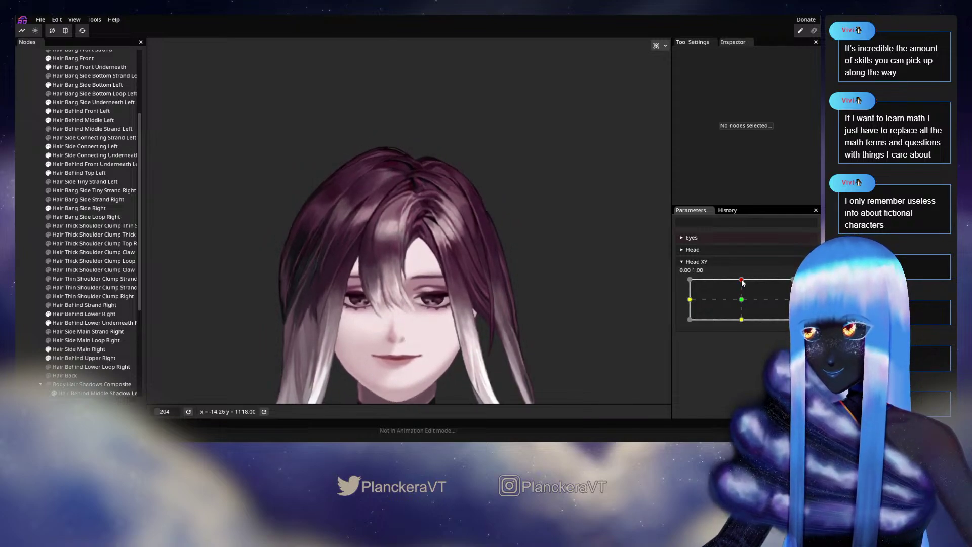
pyautogui.moveTo(745, 298); pyautogui.dragTo(742, 281)
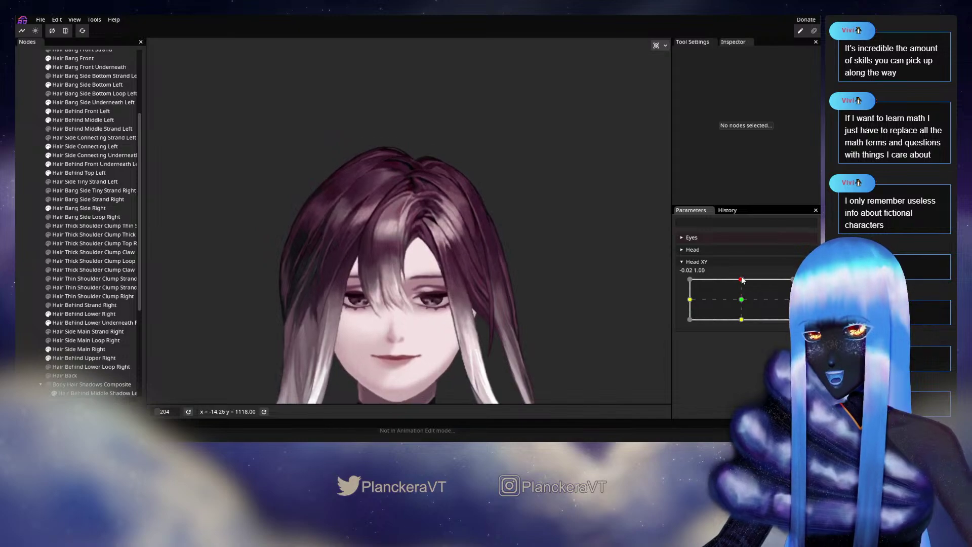
# - Re-arm Head XY at 0.00, 1.00 and refine the Hair Behind Lower Underneath Right mesh vertices near the hair parting
pyautogui.scroll(5, 395, 233)
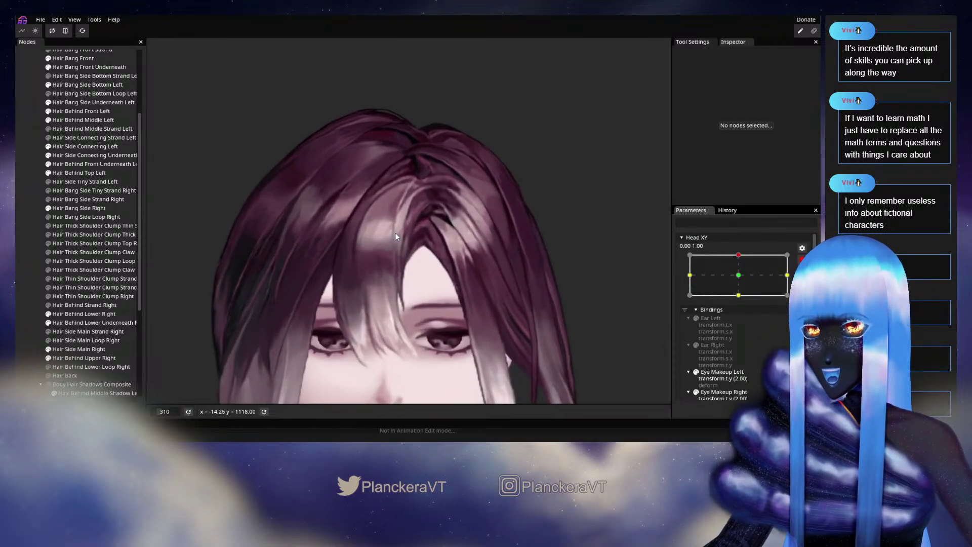
pyautogui.scroll(5, 381, 245)
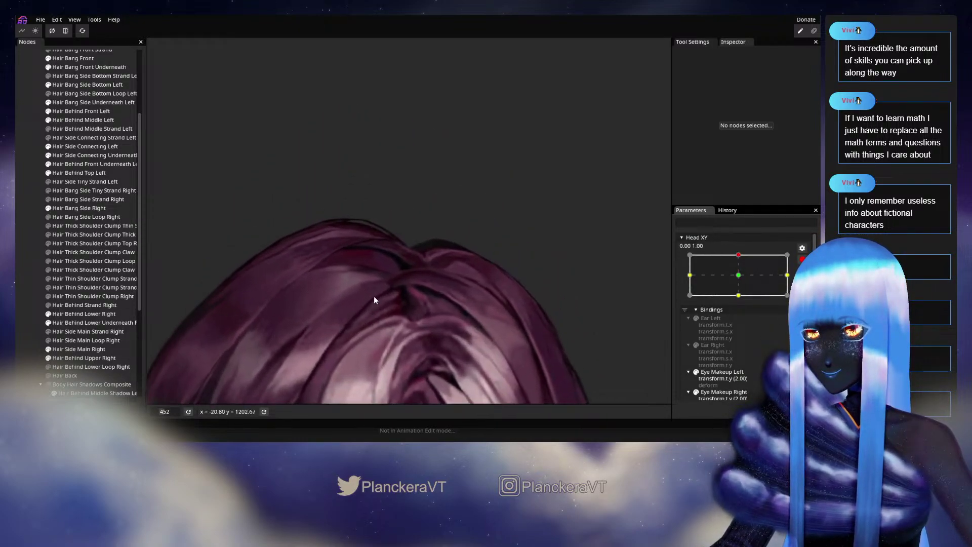
pyautogui.click(83, 323)
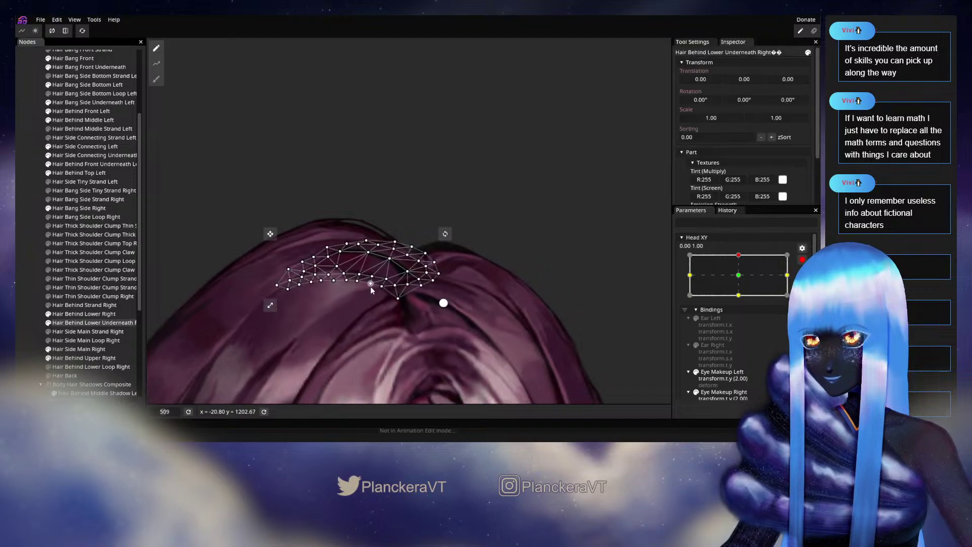
pyautogui.scroll(2, 382, 276)
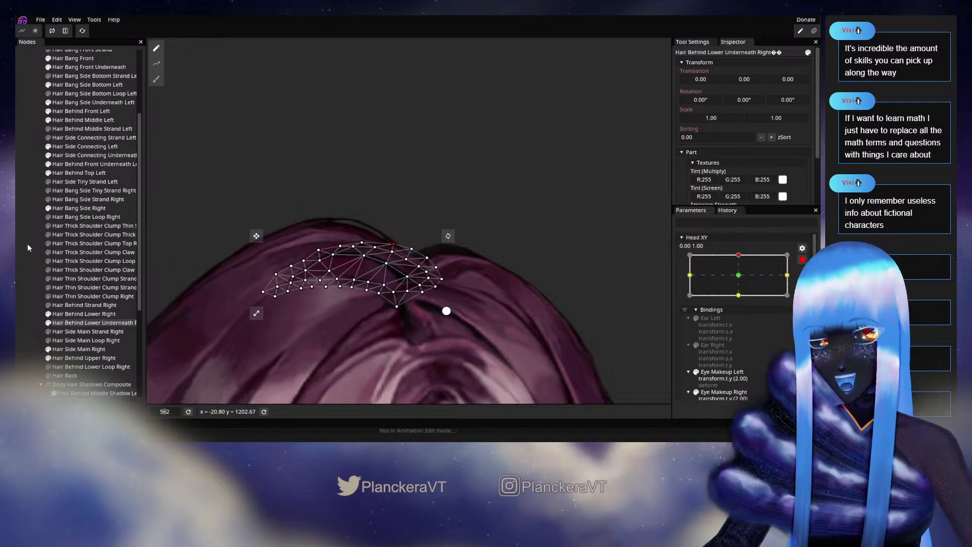
pyautogui.click(418, 299)
# - Disarm Head XY and move it slightly around the 0.00, 1.00 keypoint to check the hair parting
pyautogui.scroll(-6, 419, 299)
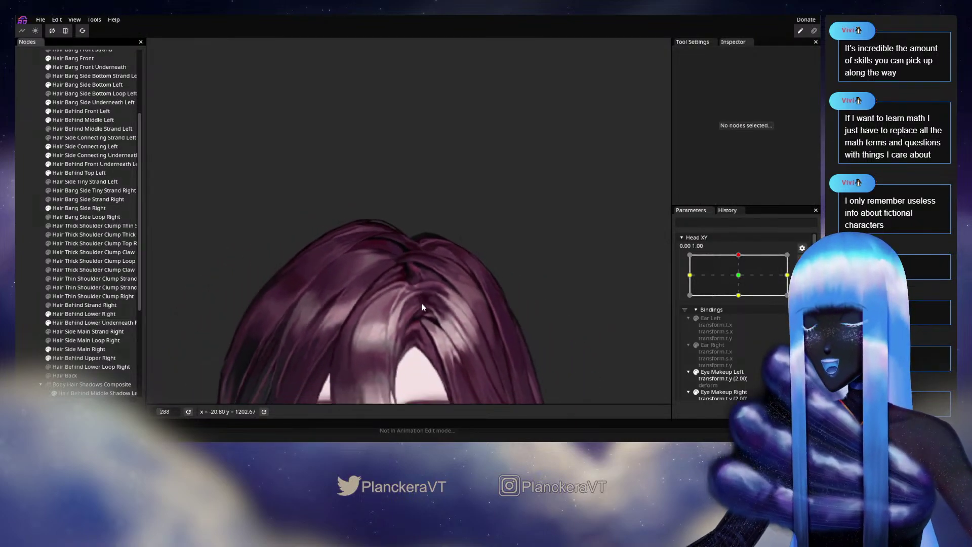
pyautogui.scroll(-2, 421, 307)
pyautogui.click(798, 262)
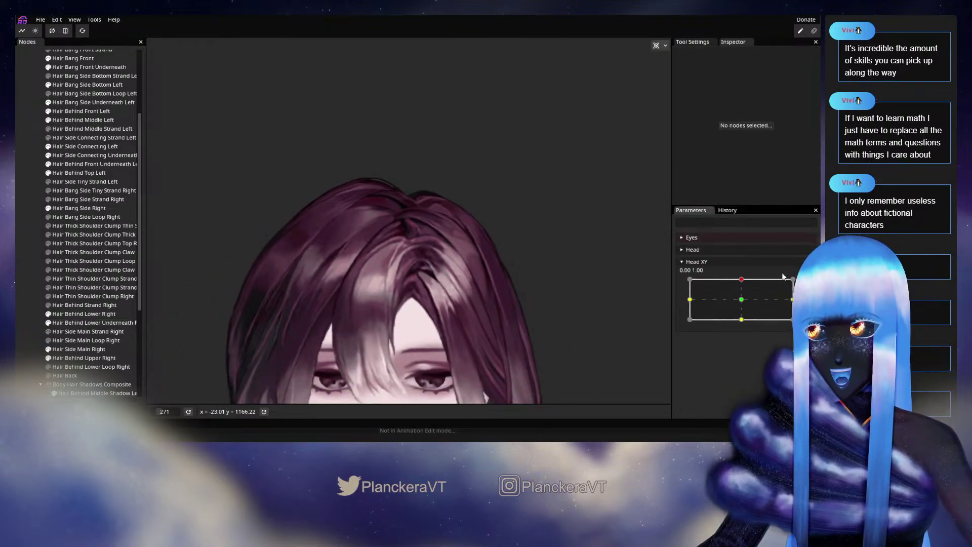
pyautogui.moveTo(741, 280); pyautogui.dragTo(742, 284)
pyautogui.moveTo(742, 287)
pyautogui.mouseDown()
pyautogui.moveTo(743, 299)
pyautogui.moveTo(742, 279)
pyautogui.mouseUp()
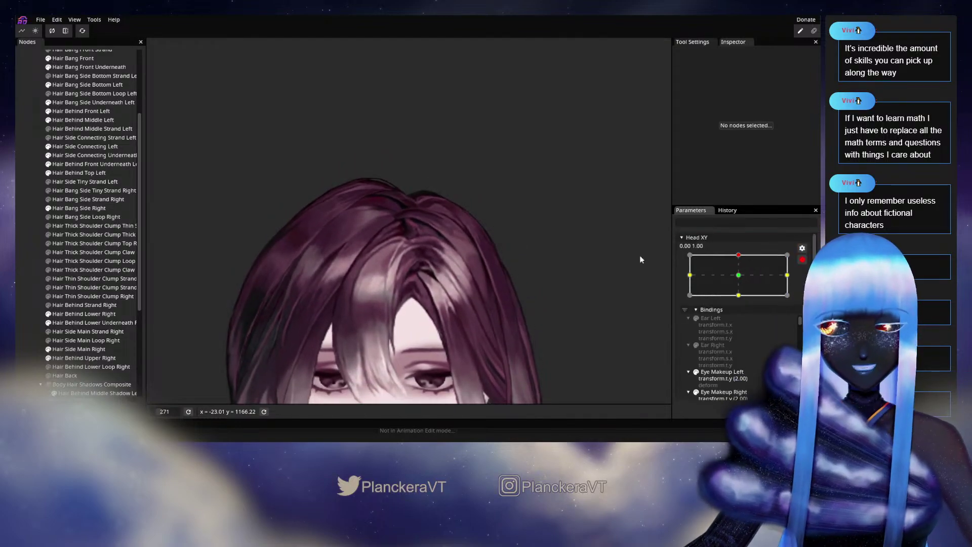
# - At Head XY 0.00, 1.00, nudge the Hair Behind Lower Underneath Right vertices at the end of its mesh beside the parting
pyautogui.scroll(5, 362, 223)
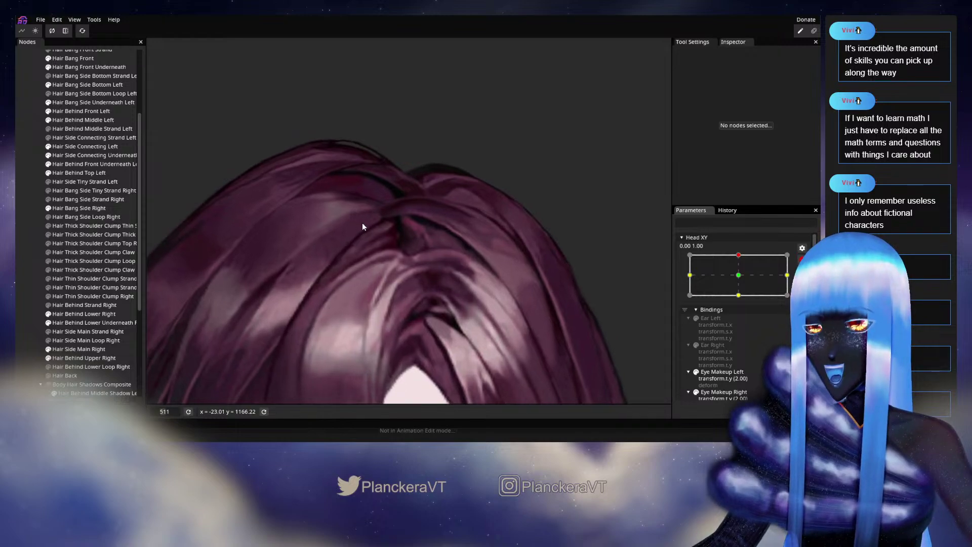
pyautogui.scroll(4, 360, 324)
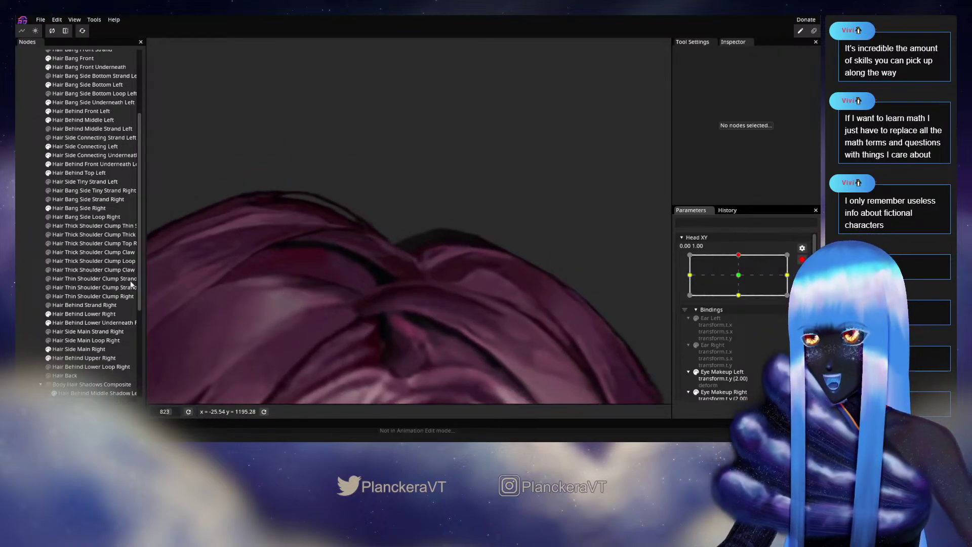
pyautogui.click(71, 323)
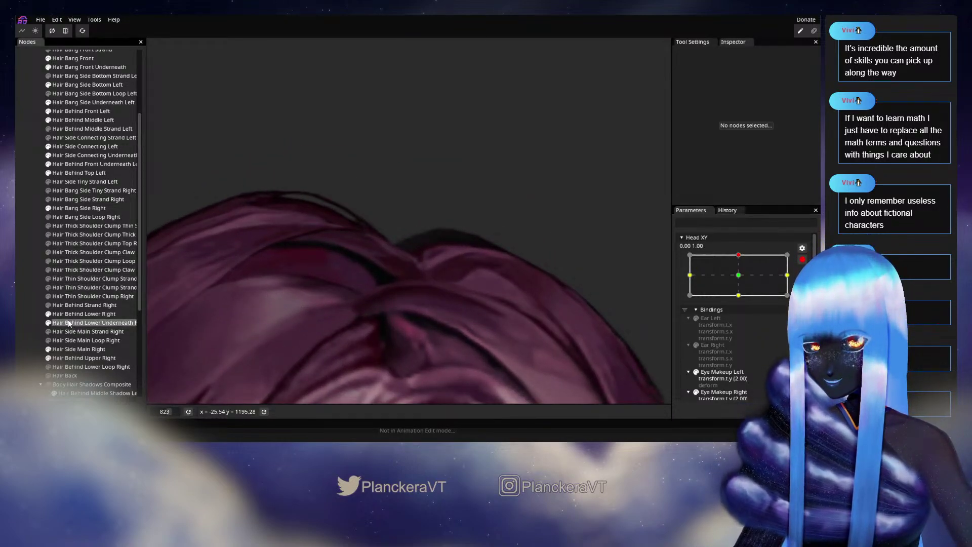
pyautogui.scroll(1, 470, 279)
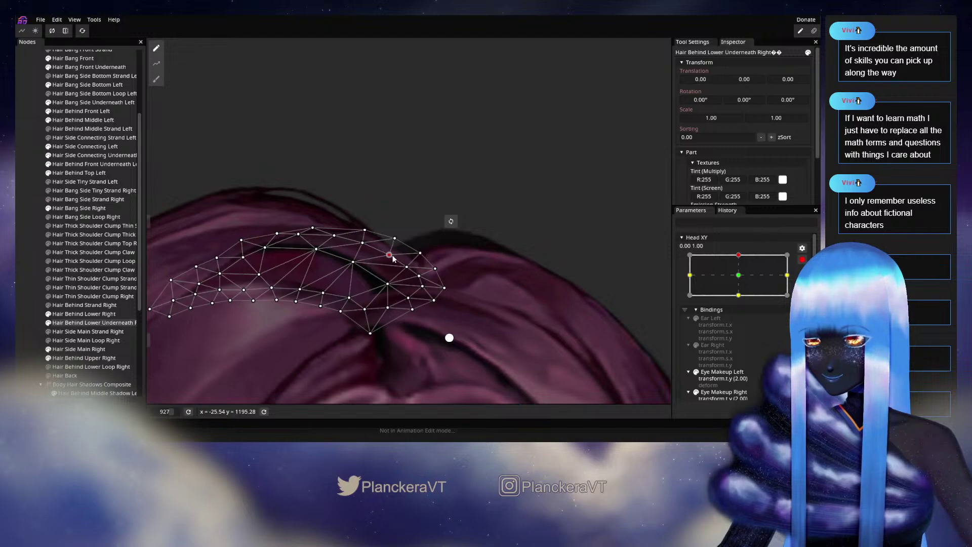
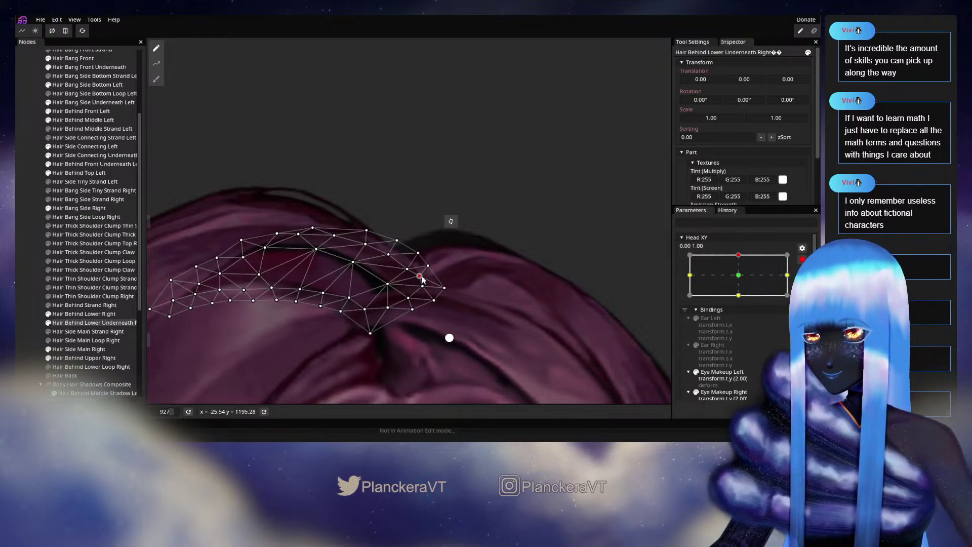
pyautogui.press('Escape')
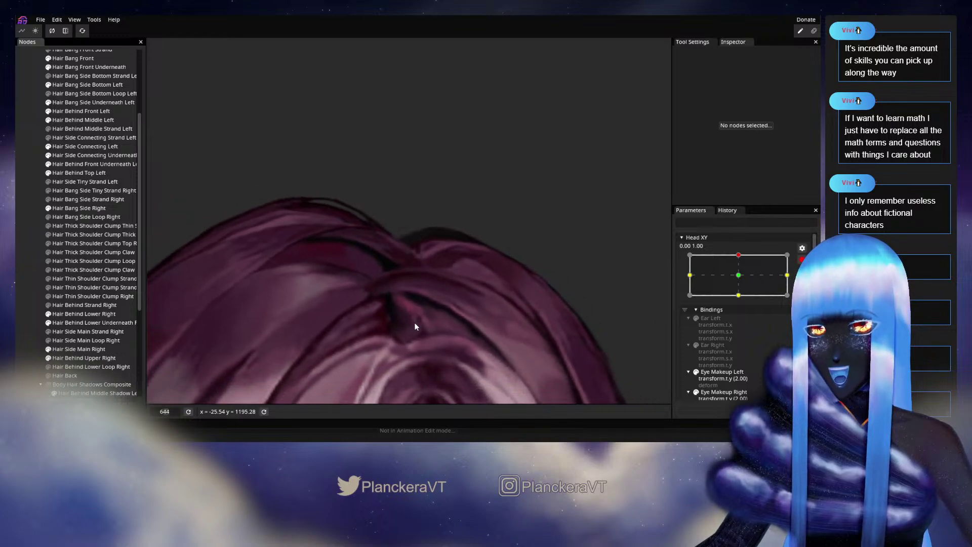
# - Save the model and preview the Head XY motion between the centre and 0.00, 1.00 with editing disarmed
pyautogui.scroll(-5, 415, 320)
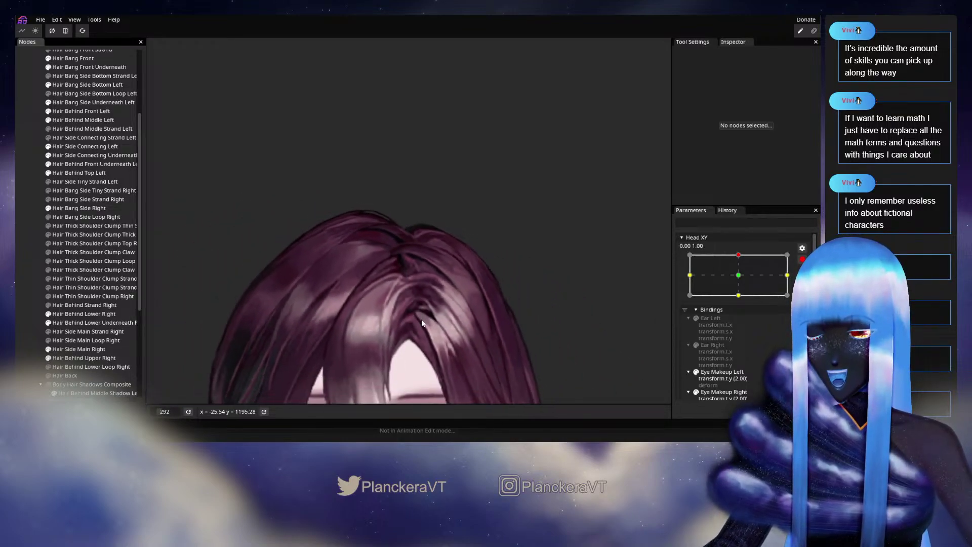
pyautogui.scroll(-1, 422, 327)
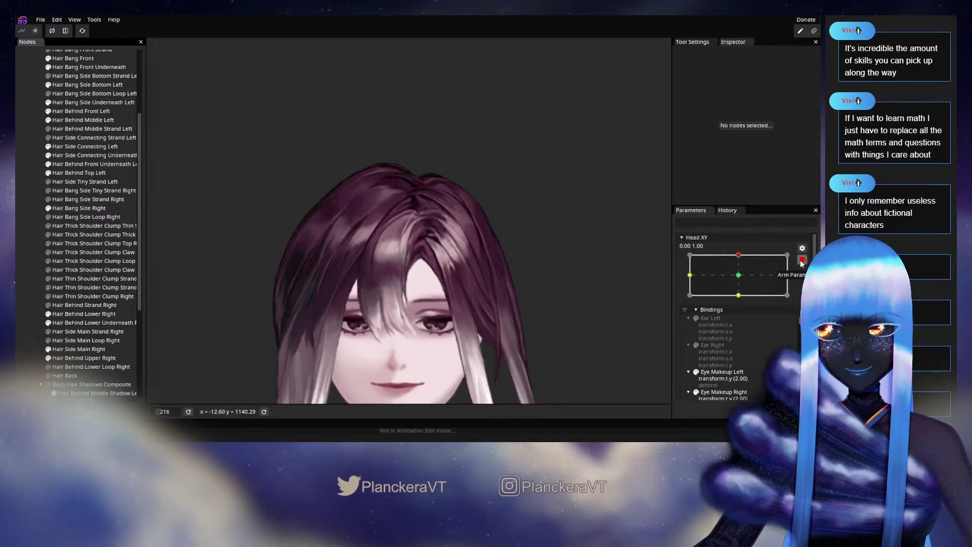
pyautogui.moveTo(742, 279); pyautogui.dragTo(741, 299)
pyautogui.hotkey('ctrl', 's')
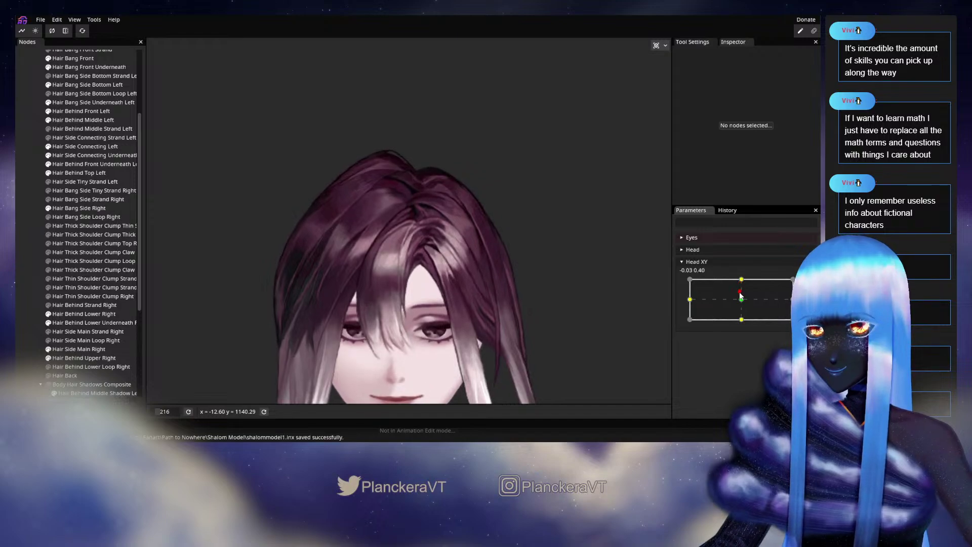
pyautogui.moveTo(741, 300)
pyautogui.mouseDown()
pyautogui.moveTo(741, 279)
pyautogui.moveTo(744, 301)
pyautogui.mouseUp()
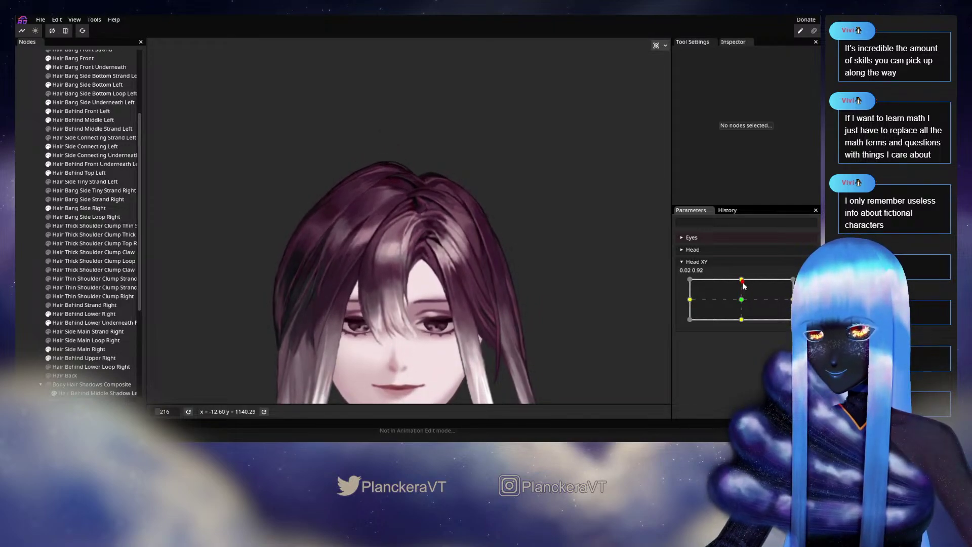
pyautogui.moveTo(743, 293)
pyautogui.mouseDown()
pyautogui.moveTo(743, 314)
pyautogui.moveTo(741, 278)
pyautogui.mouseUp()
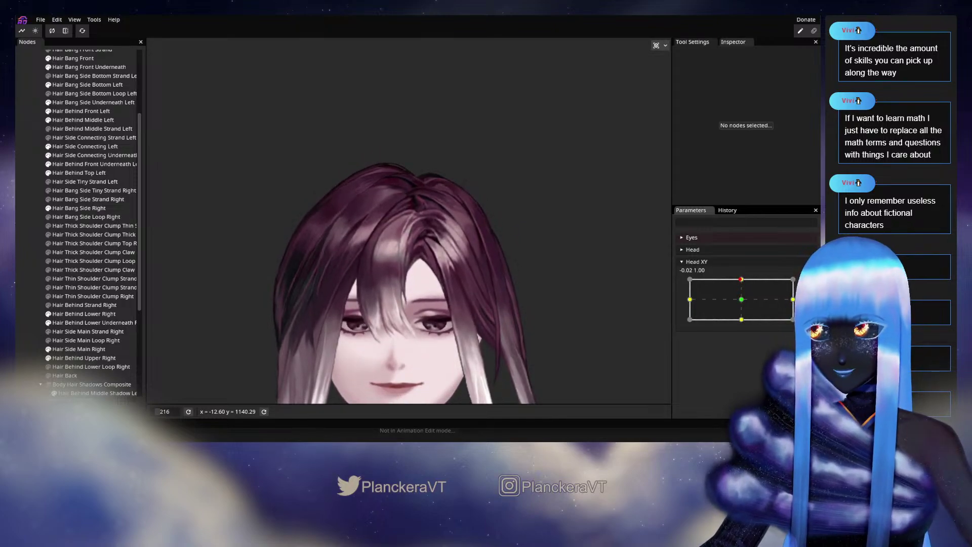
# - At Head XY 0.00, 1.00, adjust the Hair Behind Middle Left mesh vertices where the hair meets the parting
pyautogui.scroll(5, 408, 209)
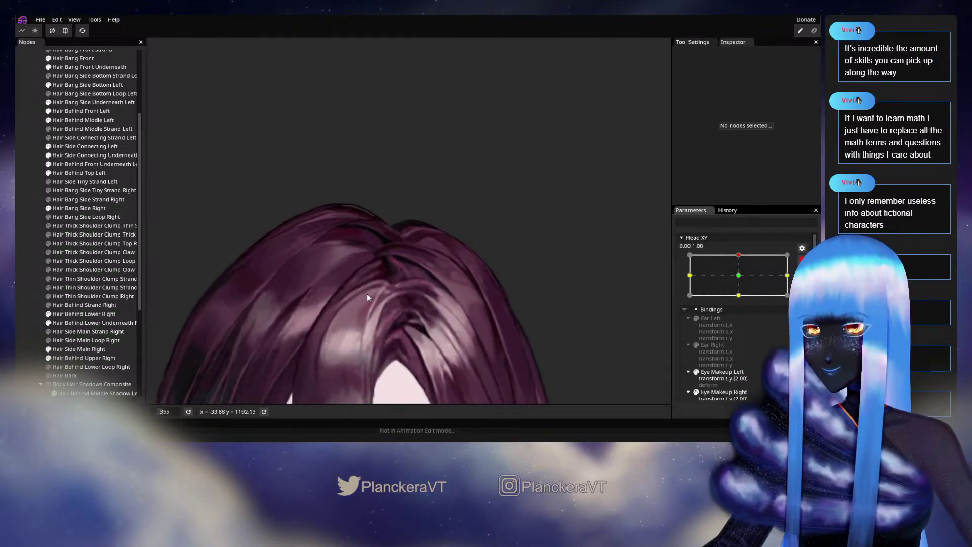
pyautogui.scroll(1, 62, 217)
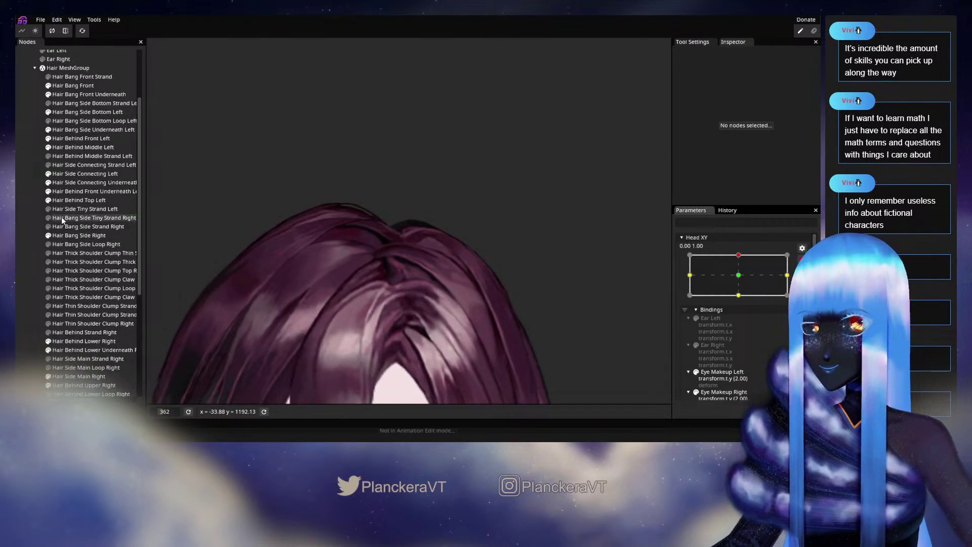
pyautogui.click(67, 146)
pyautogui.scroll(3, 363, 242)
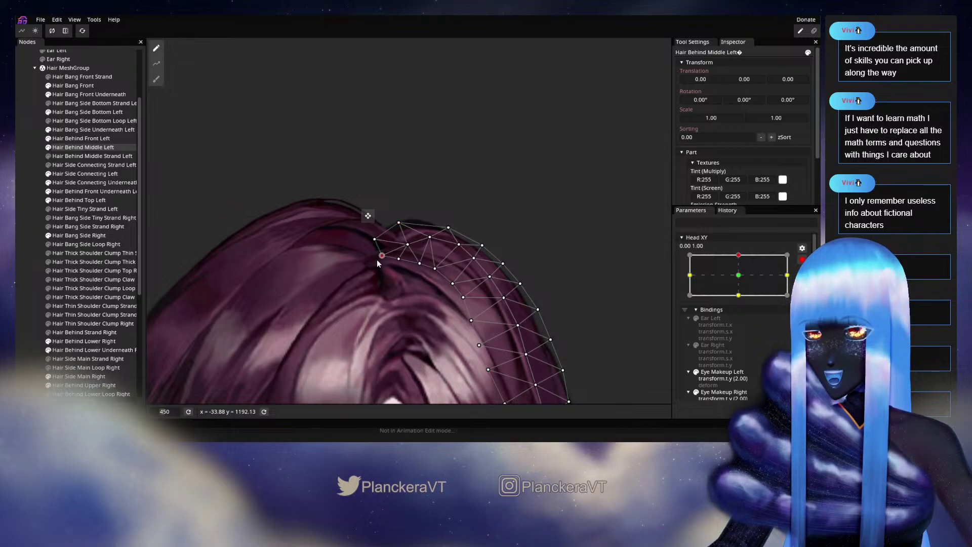
pyautogui.moveTo(374, 238); pyautogui.dragTo(372, 242)
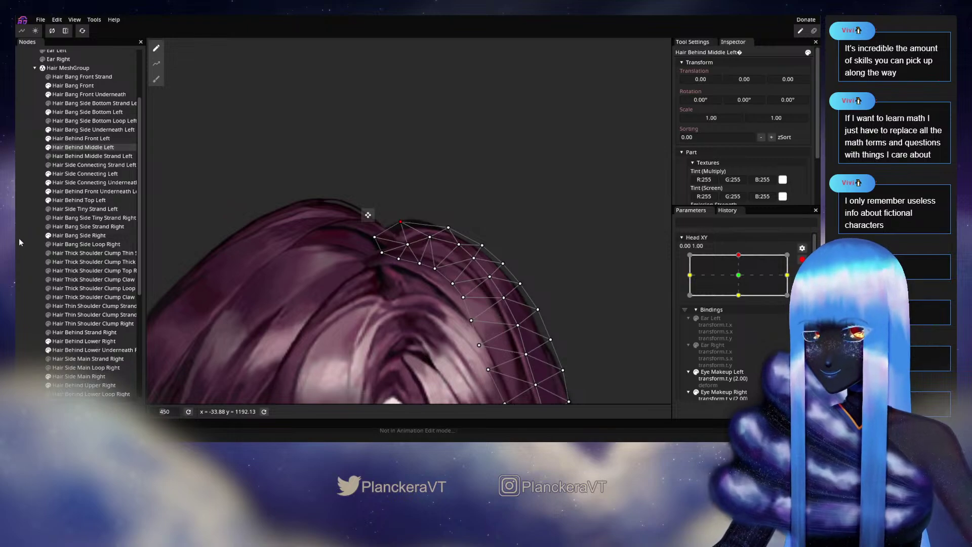
pyautogui.click(427, 271)
# - Disarm Head XY and move it near the 0.00, 1.00 keypoint to check the reshaped Hair Behind Middle Left edge
pyautogui.scroll(-5, 426, 273)
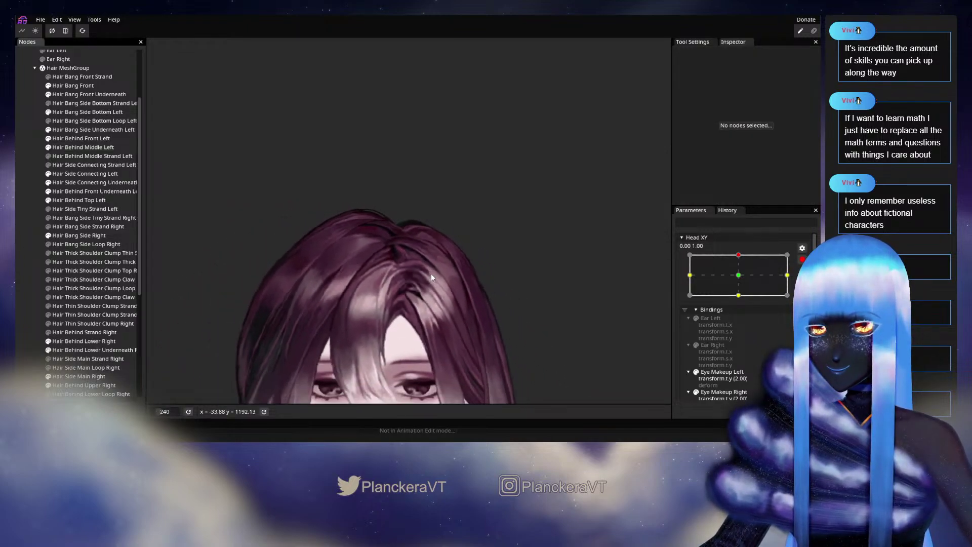
pyautogui.scroll(-3, 431, 274)
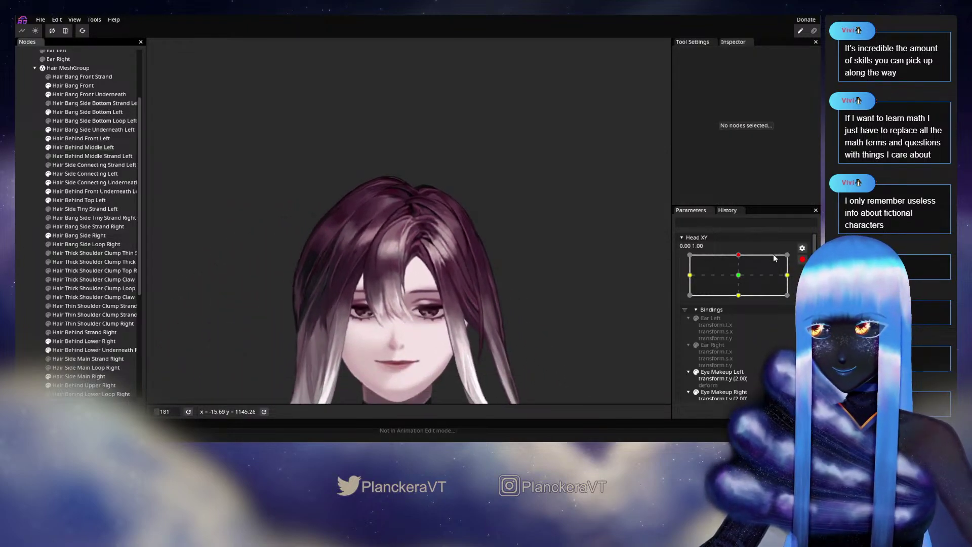
pyautogui.click(802, 262)
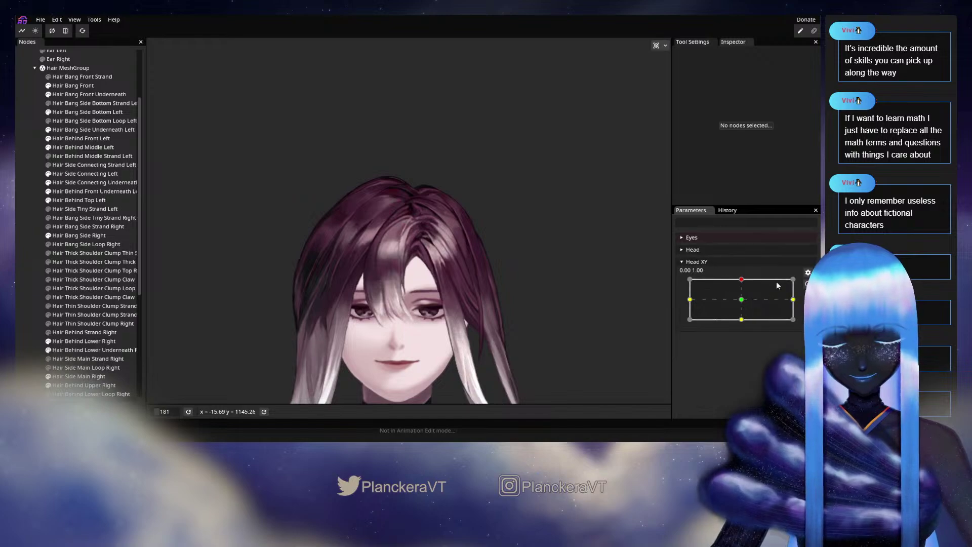
pyautogui.moveTo(745, 279)
pyautogui.mouseDown()
pyautogui.moveTo(743, 302)
pyautogui.moveTo(743, 281)
pyautogui.mouseUp()
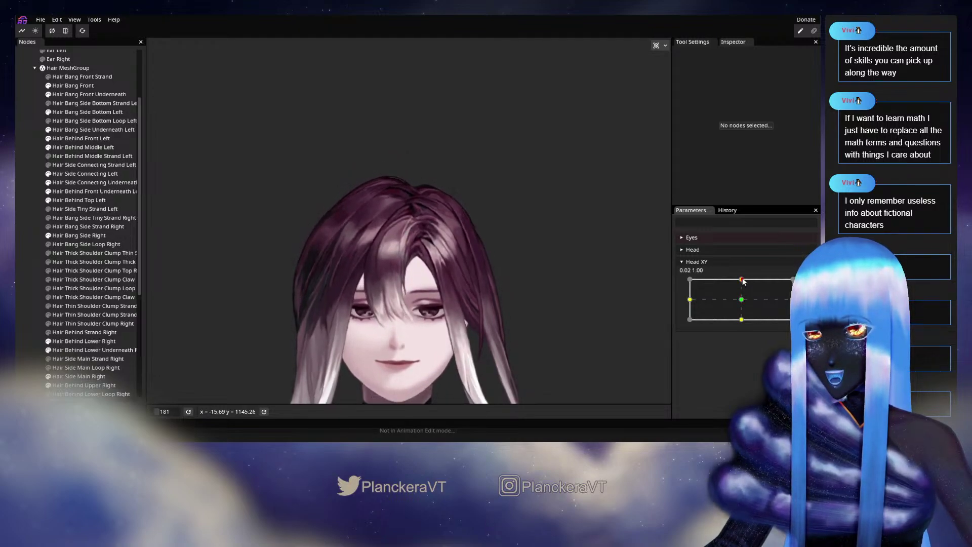
# - At Head XY 0.00, 1.00, fine-tune the Hair Behind Middle Left mesh vertices along the upper outer curve of the hair
pyautogui.click(809, 284)
pyautogui.scroll(1, 538, 269)
pyautogui.scroll(12, 538, 269)
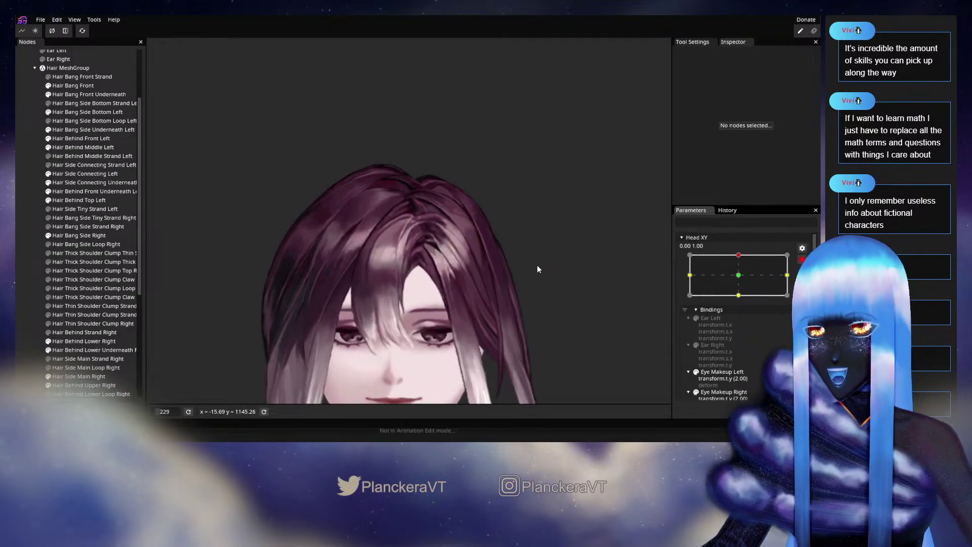
pyautogui.scroll(8, 340, 264)
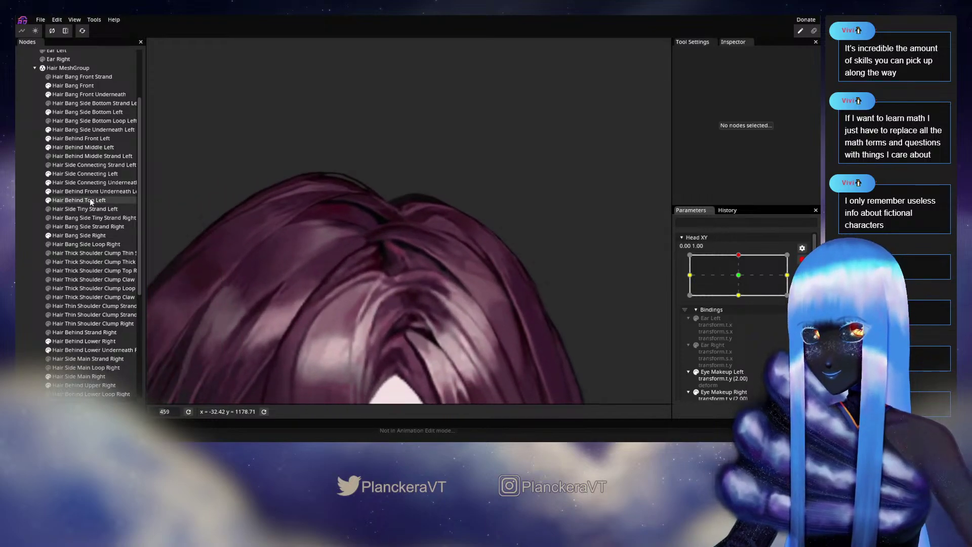
pyautogui.click(83, 147)
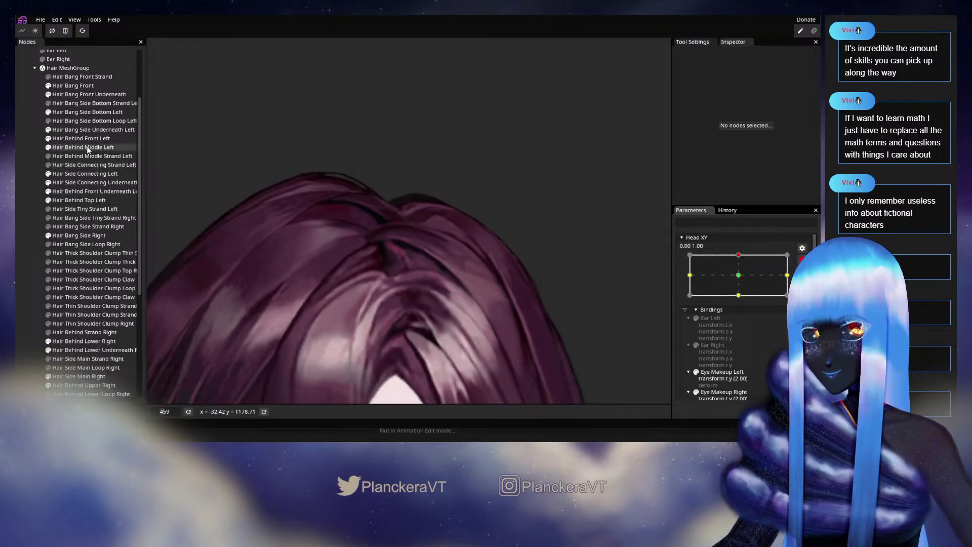
pyautogui.scroll(1, 445, 228)
pyautogui.click(467, 219)
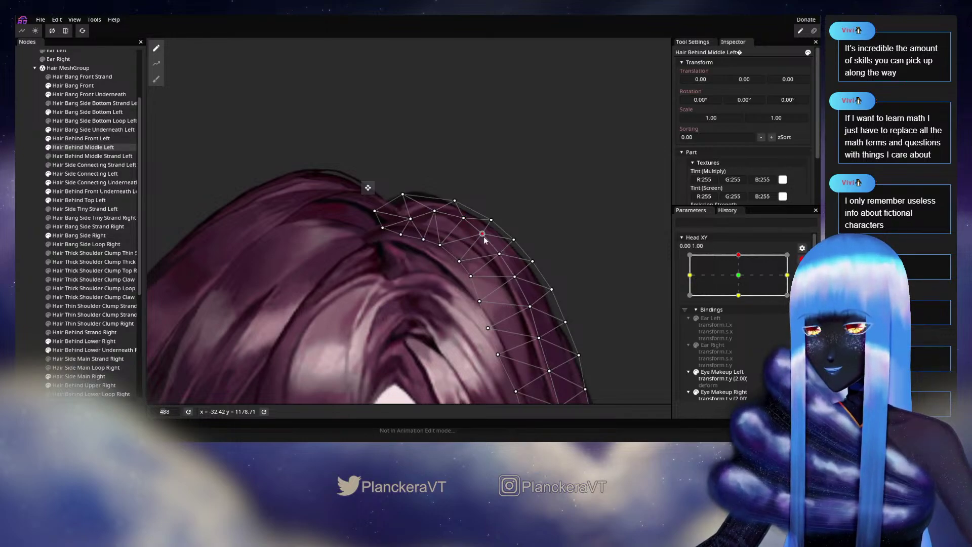
pyautogui.click(491, 218)
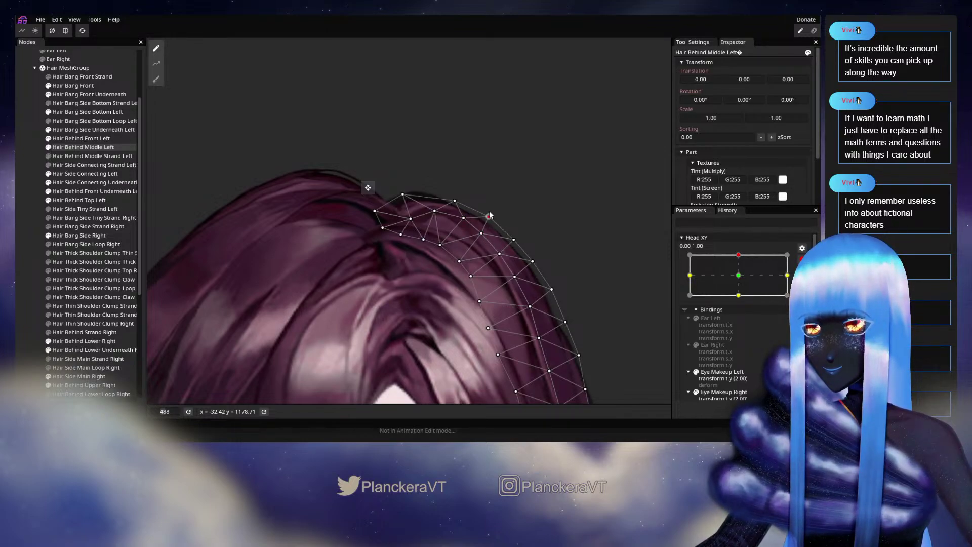
pyautogui.click(481, 233)
pyautogui.click(464, 219)
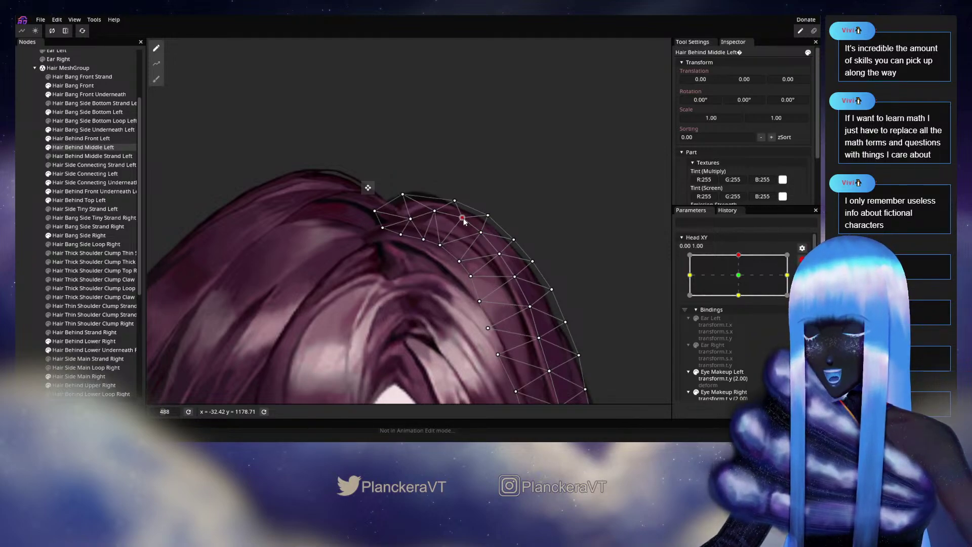
pyautogui.click(17, 236)
# - Preview the head and hair motion around Head XY 0.00, 1.00 with editing disarmed, inspecting the crown, face and side strands
pyautogui.scroll(-5, 451, 293)
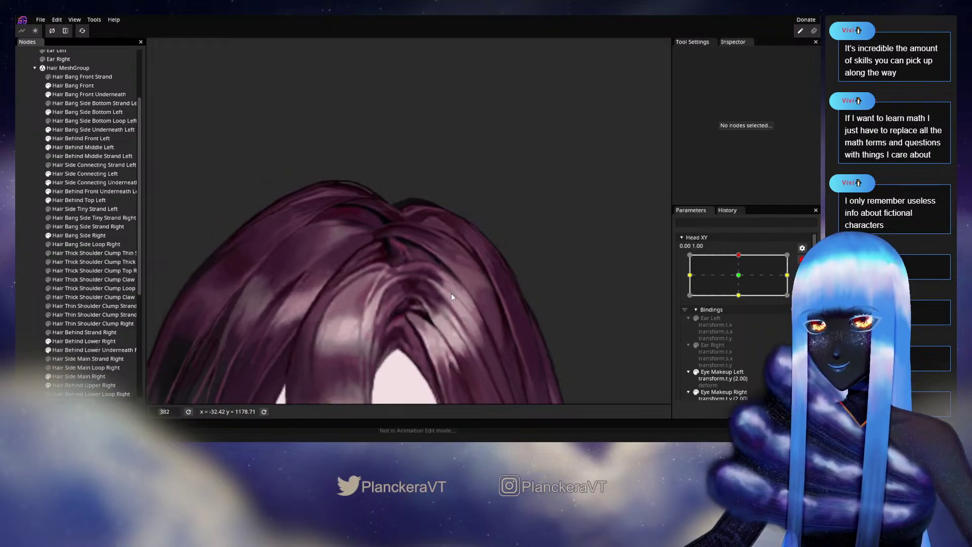
pyautogui.scroll(-2, 451, 293)
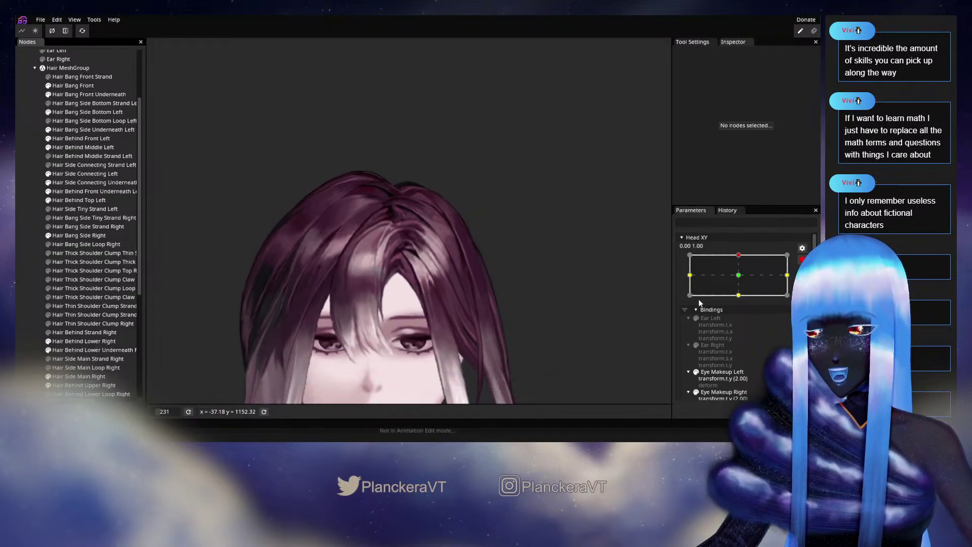
pyautogui.click(803, 259)
pyautogui.moveTo(533, 293); pyautogui.dragTo(547, 279)
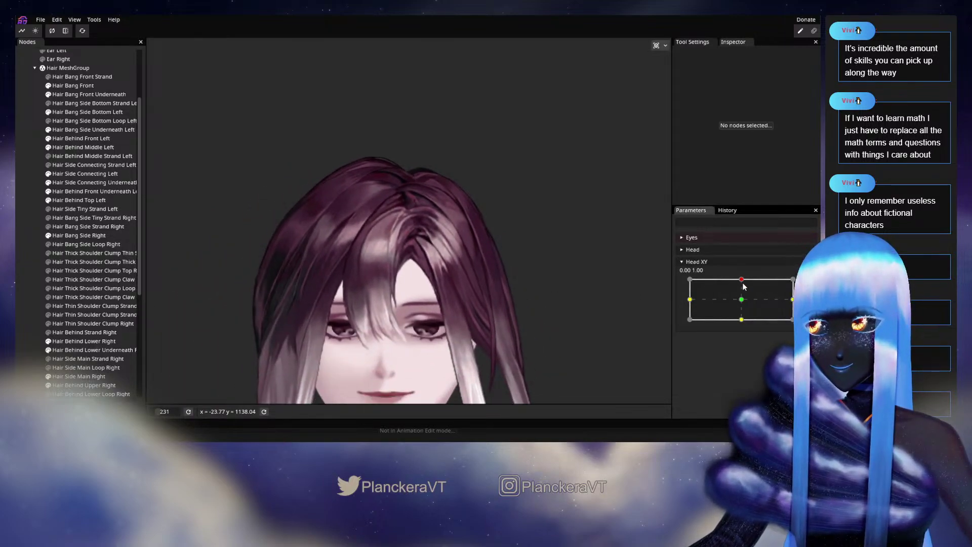
pyautogui.moveTo(742, 281)
pyautogui.mouseDown()
pyautogui.moveTo(745, 302)
pyautogui.moveTo(740, 283)
pyautogui.mouseUp()
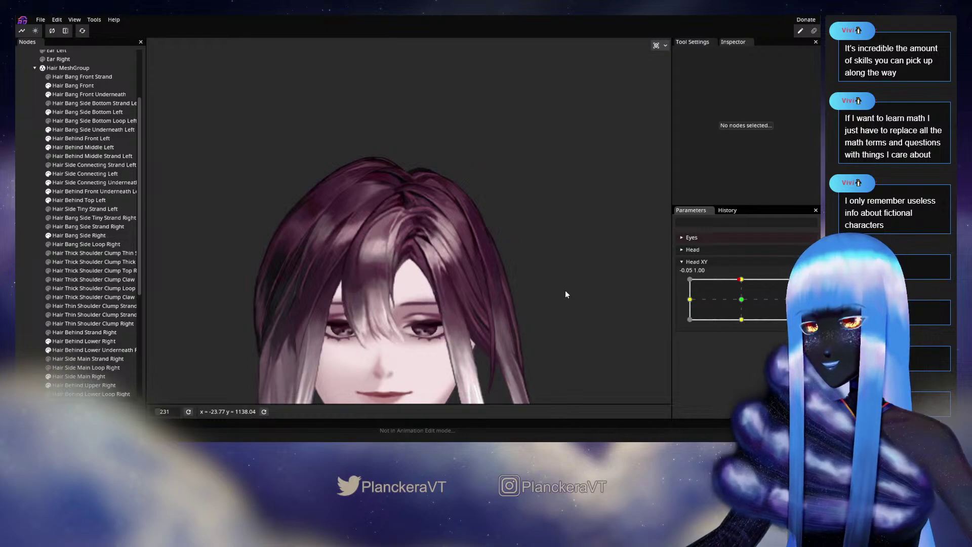
pyautogui.moveTo(565, 279); pyautogui.dragTo(556, 249)
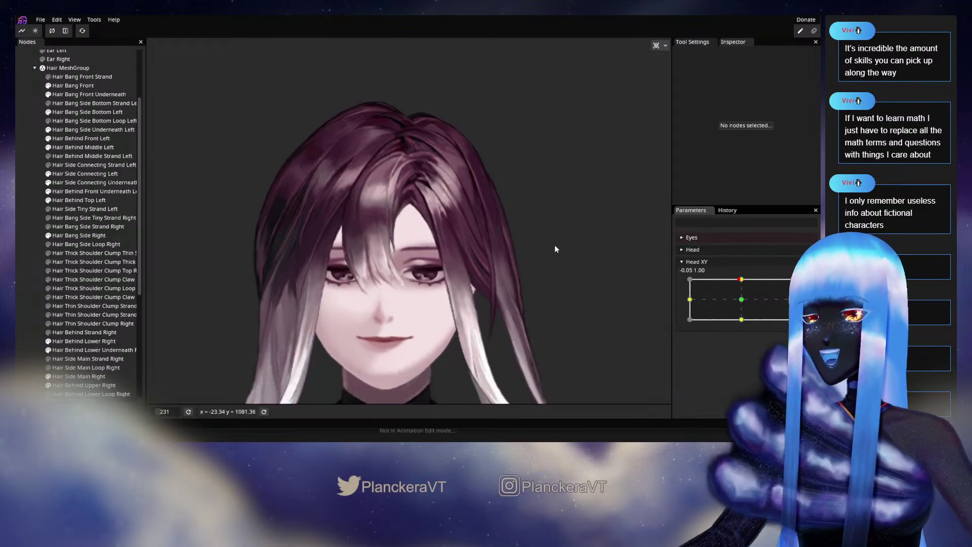
pyautogui.moveTo(534, 333); pyautogui.dragTo(595, 316)
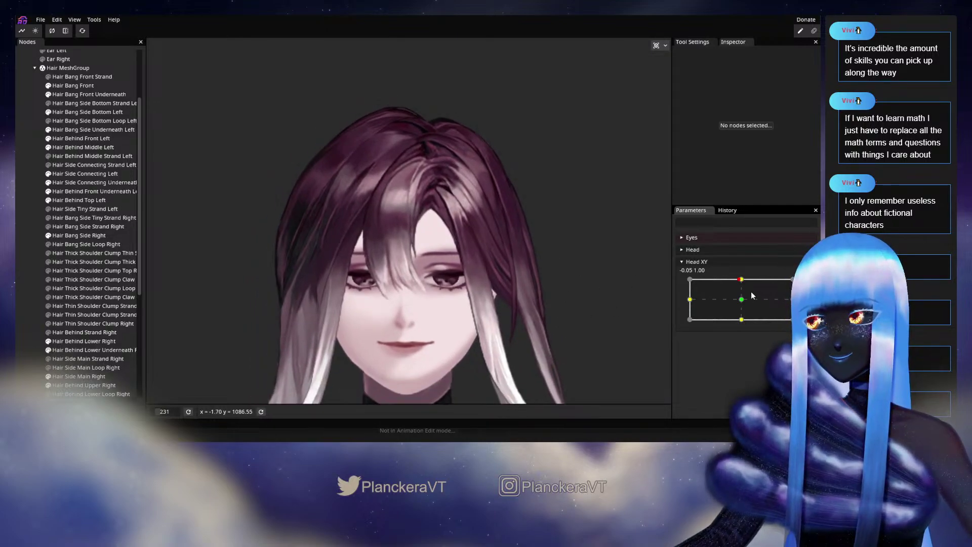
pyautogui.click(743, 283)
pyautogui.moveTo(743, 283)
pyautogui.mouseDown()
pyautogui.moveTo(745, 303)
pyautogui.moveTo(742, 278)
pyautogui.mouseUp()
pyautogui.moveTo(591, 304); pyautogui.dragTo(691, 299)
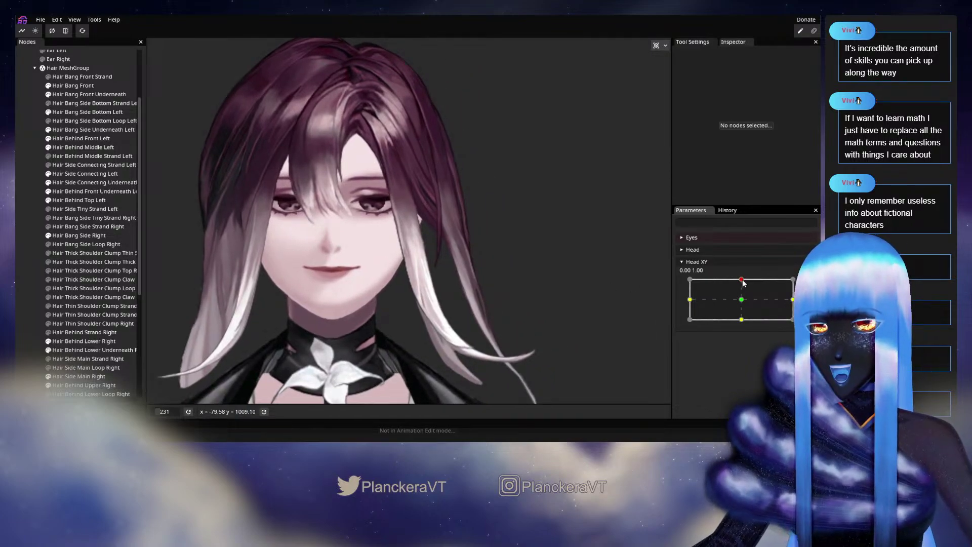
pyautogui.moveTo(487, 222); pyautogui.dragTo(549, 259)
pyautogui.moveTo(743, 281)
pyautogui.mouseDown()
pyautogui.moveTo(743, 299)
pyautogui.moveTo(741, 281)
pyautogui.mouseUp()
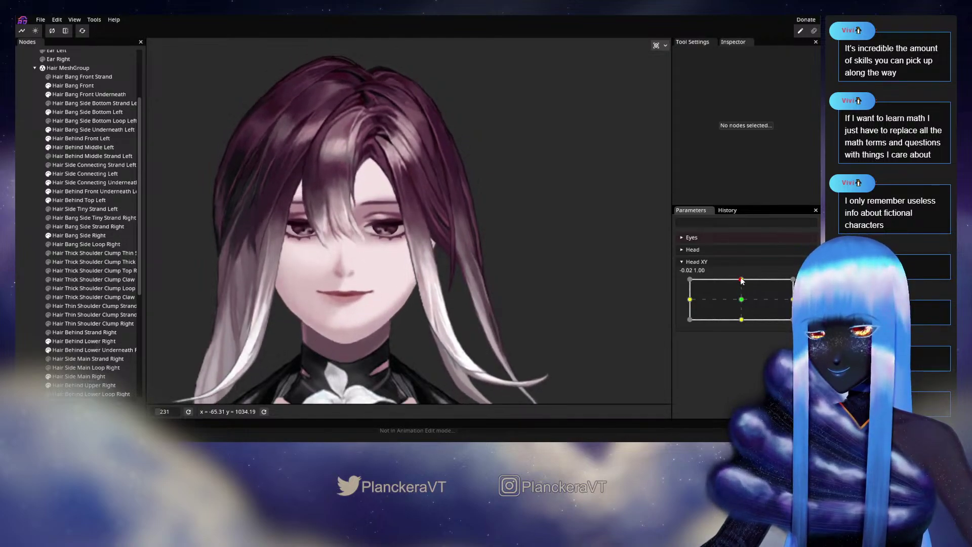
# - Show the Ear Left and Ear Right parts and preview how they move as Head XY approaches 0.00, 1.00
pyautogui.scroll(3, 71, 207)
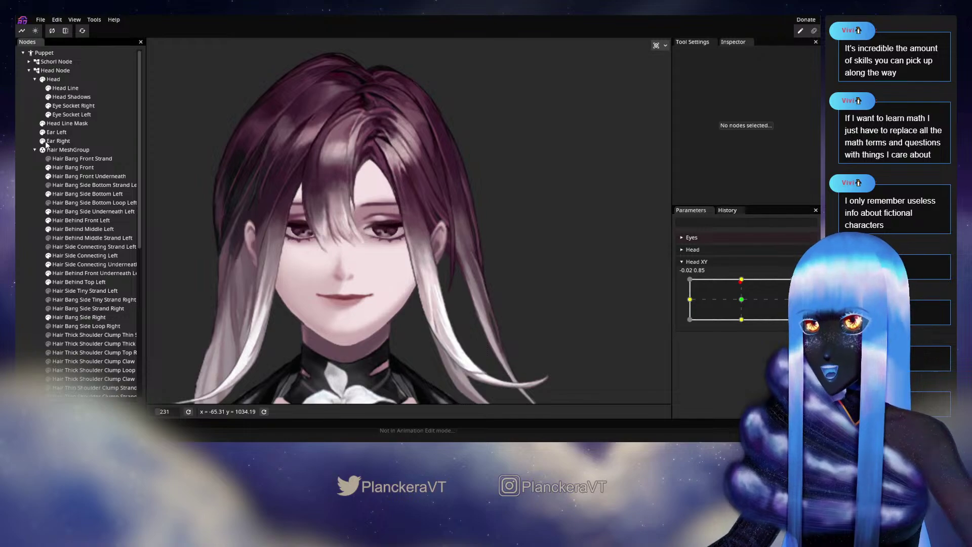
pyautogui.moveTo(531, 271); pyautogui.dragTo(567, 281)
pyautogui.moveTo(745, 284)
pyautogui.mouseDown()
pyautogui.moveTo(744, 326)
pyautogui.moveTo(738, 279)
pyautogui.mouseUp()
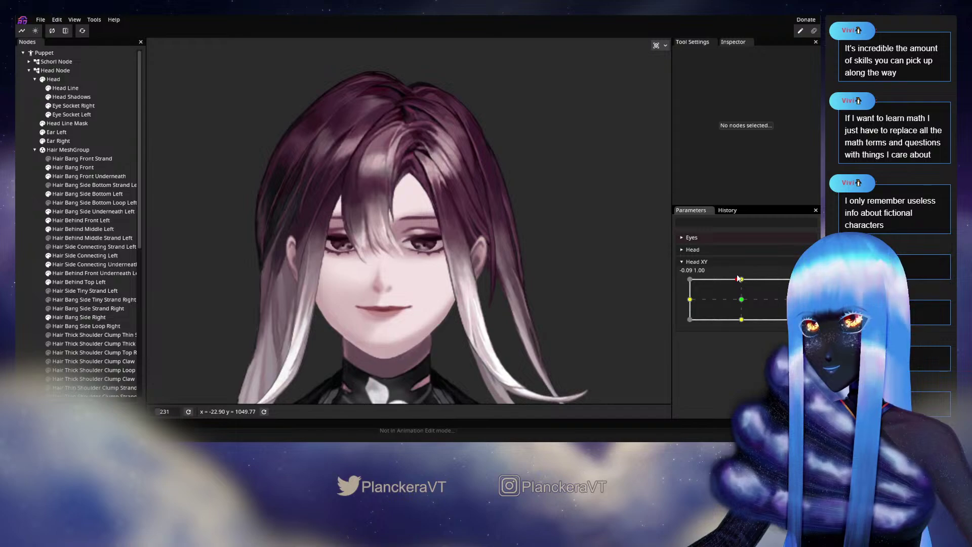
# - At Head XY 0.00, 1.00, set Ear Left's Y translation to -7.00 and its Z rotation to 5.00°
pyautogui.click(64, 133)
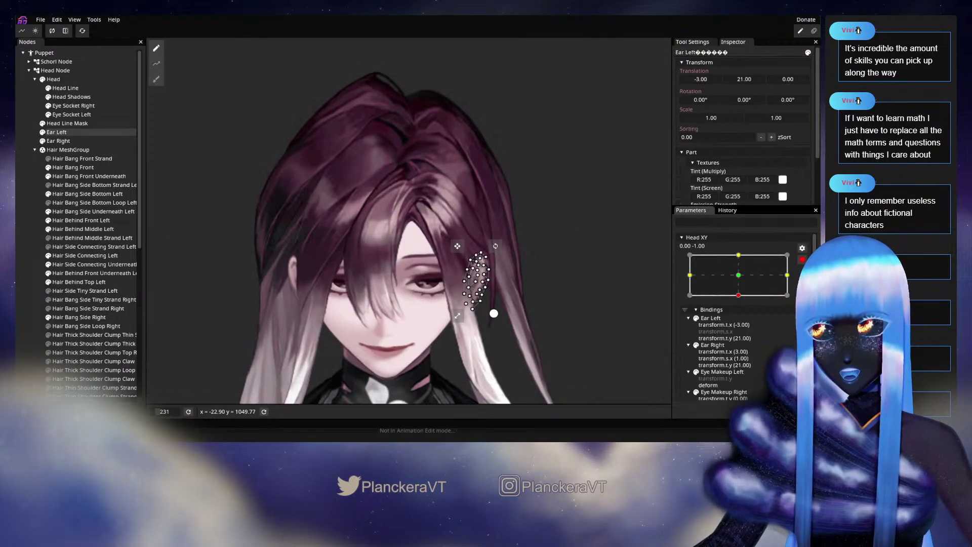
pyautogui.click(730, 254)
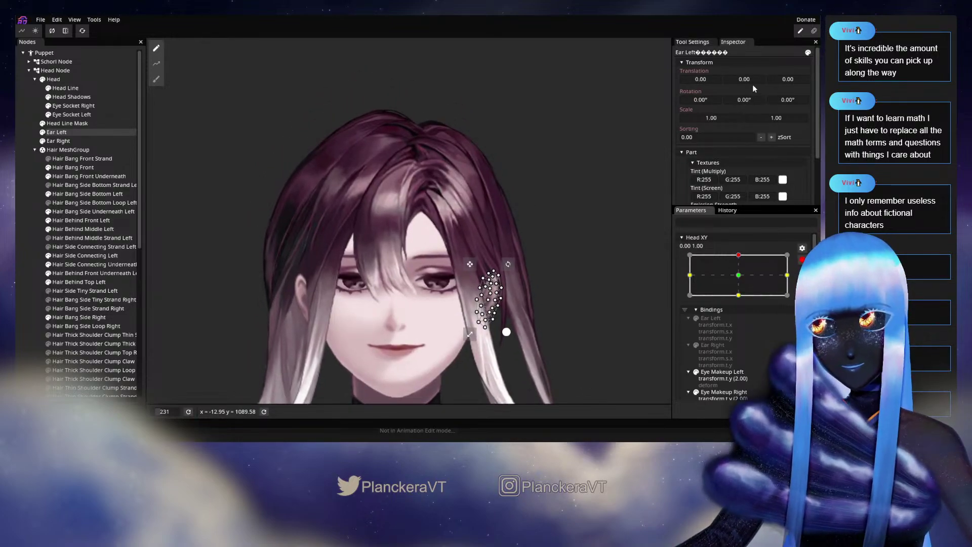
pyautogui.moveTo(752, 79); pyautogui.dragTo(749, 80)
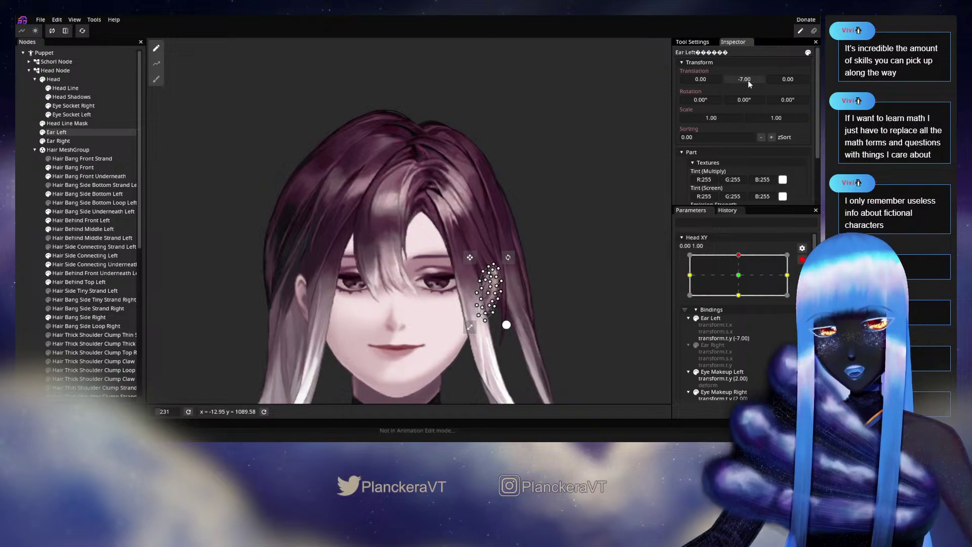
pyautogui.moveTo(797, 100); pyautogui.dragTo(790, 102)
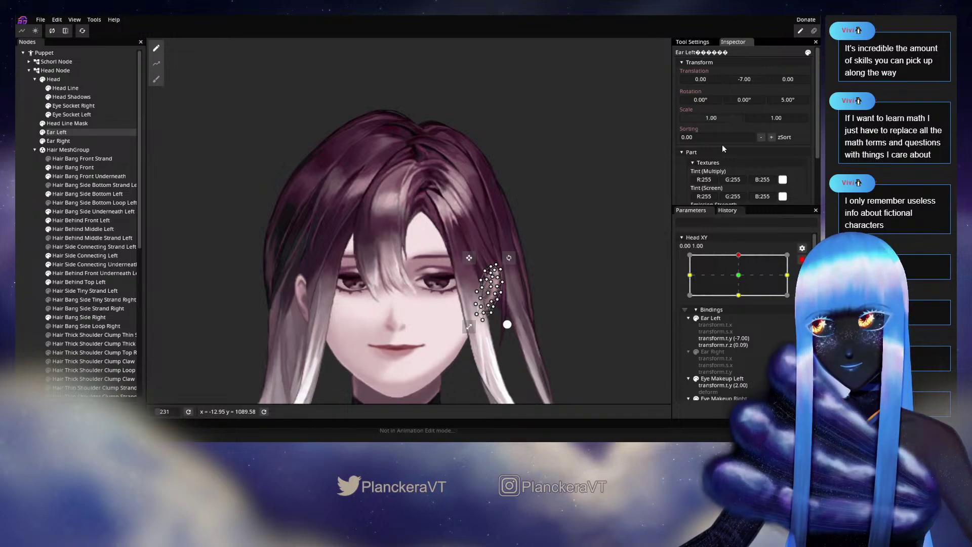
# - Set Ear Right's bindings at Head XY 0.00, 1.00 from the horizontal mirror, with a Y translation of -7.00
pyautogui.rightClick(711, 352)
pyautogui.moveTo(721, 428)
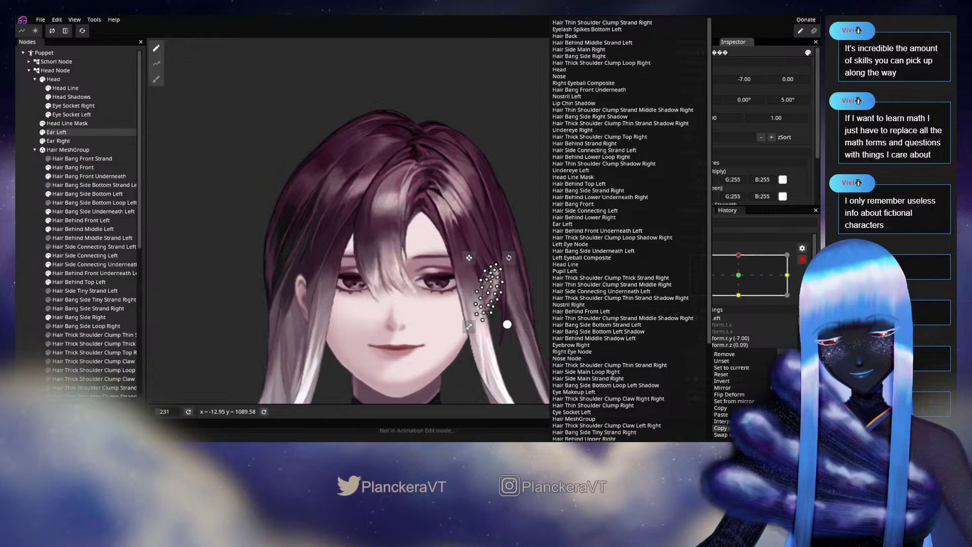
pyautogui.moveTo(744, 402)
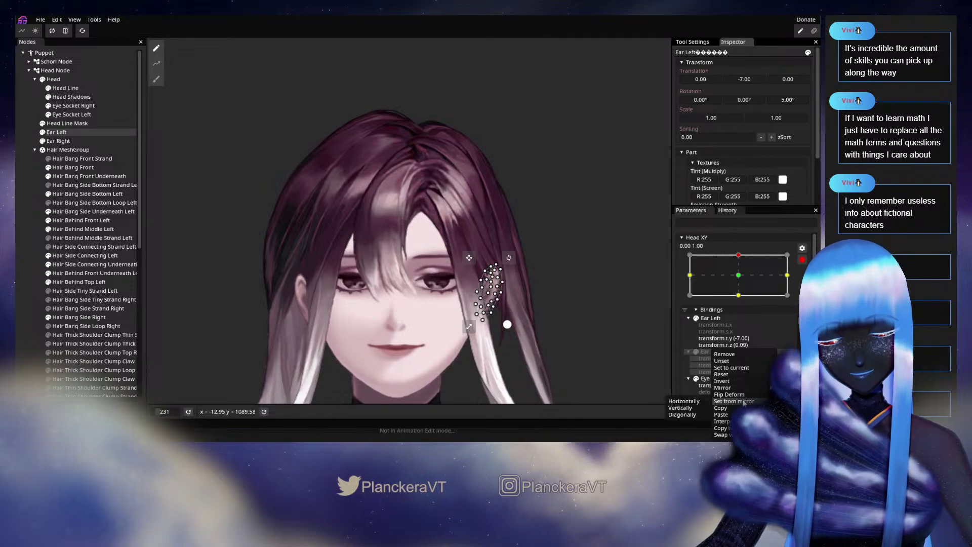
pyautogui.click(694, 401)
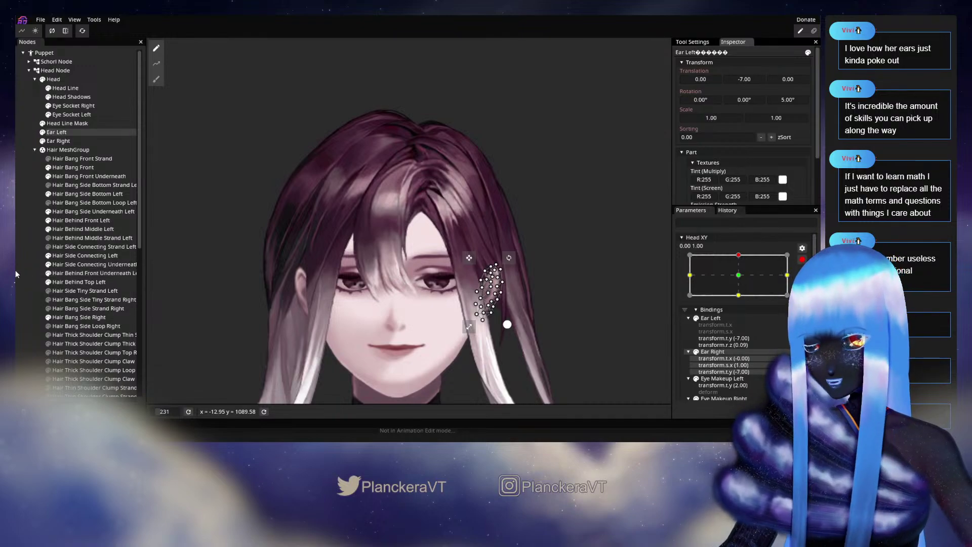
# - Disarm Head XY and move it between the centre and 0.00, 1.00 to check the ear motion
pyautogui.click(802, 259)
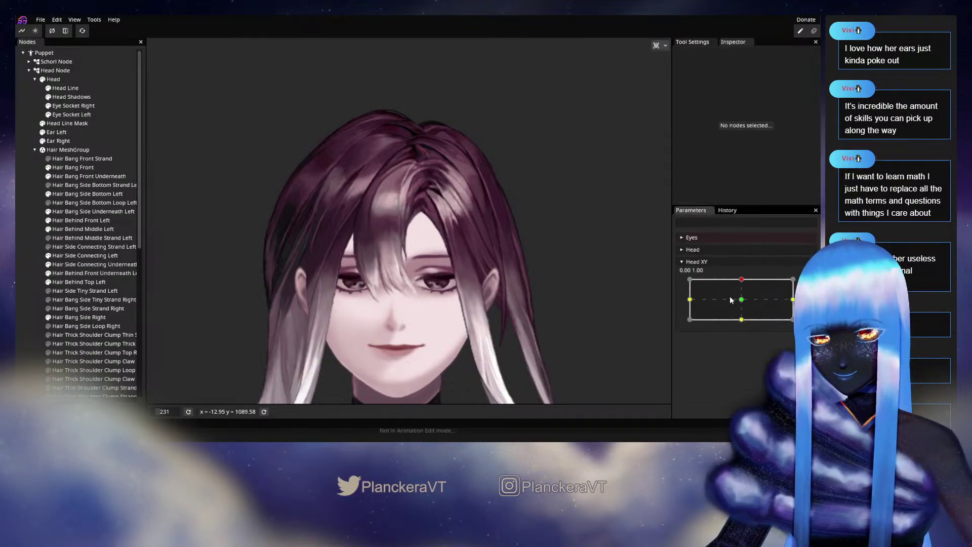
pyautogui.moveTo(730, 301); pyautogui.dragTo(746, 278)
# - Arm Head XY at 0.00, 1.00 and set Ear Left's Z rotation to 3.00°
pyautogui.click(808, 285)
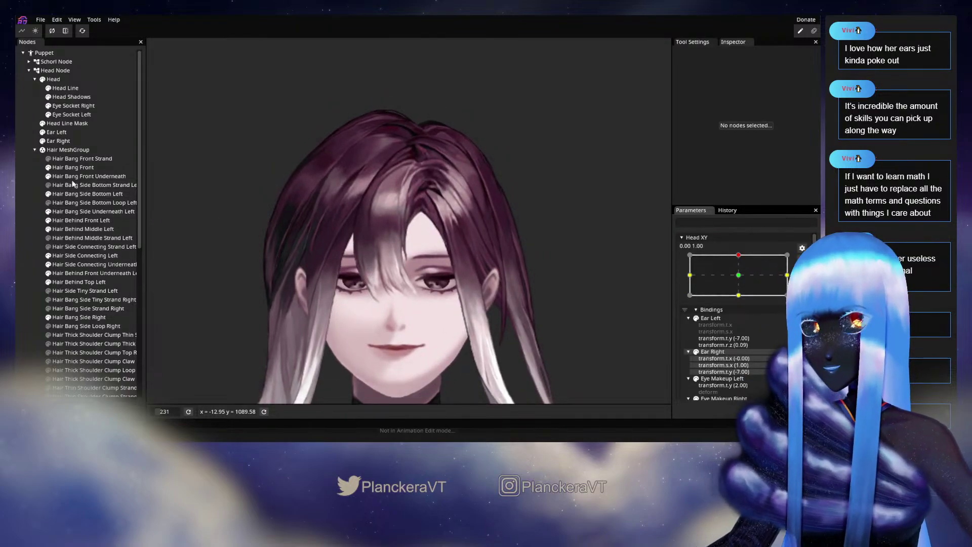
pyautogui.click(69, 135)
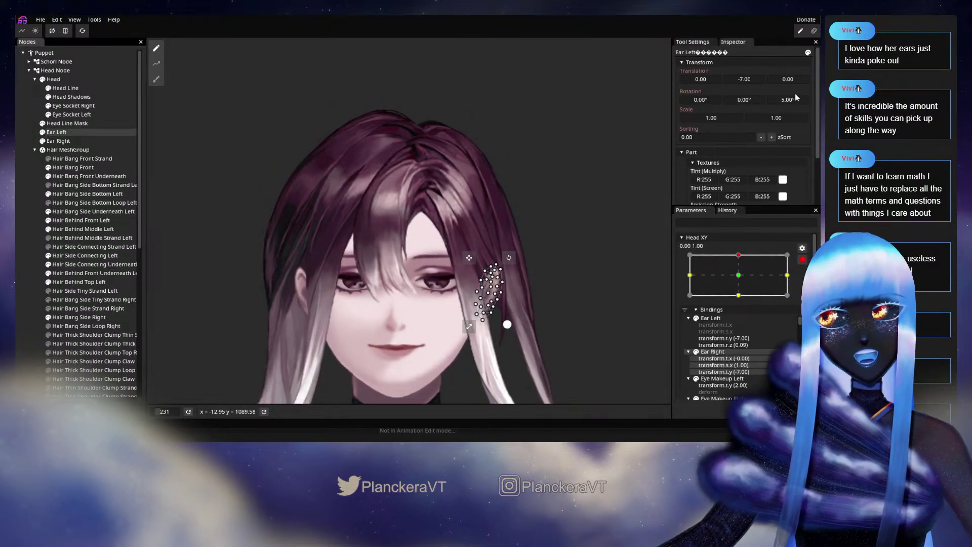
pyautogui.write('3')
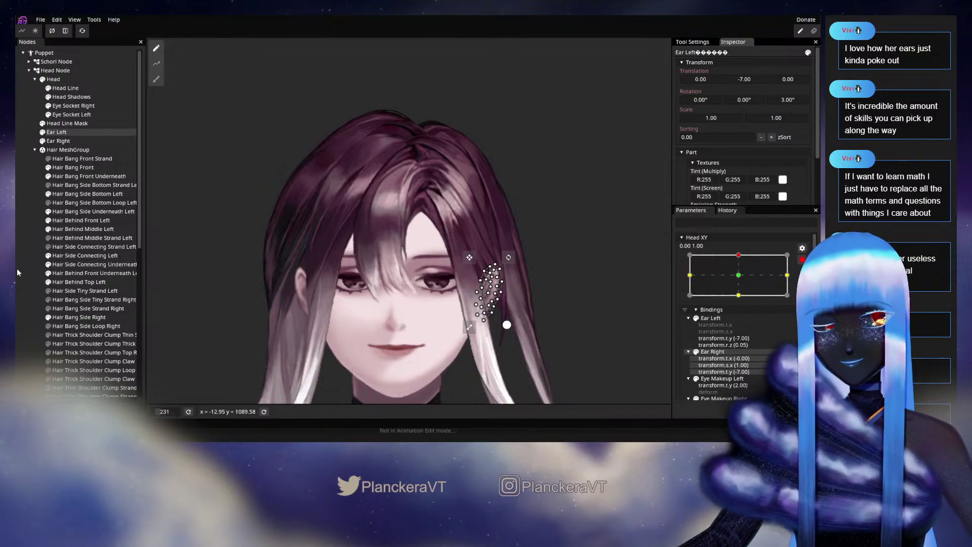
pyautogui.click(505, 326)
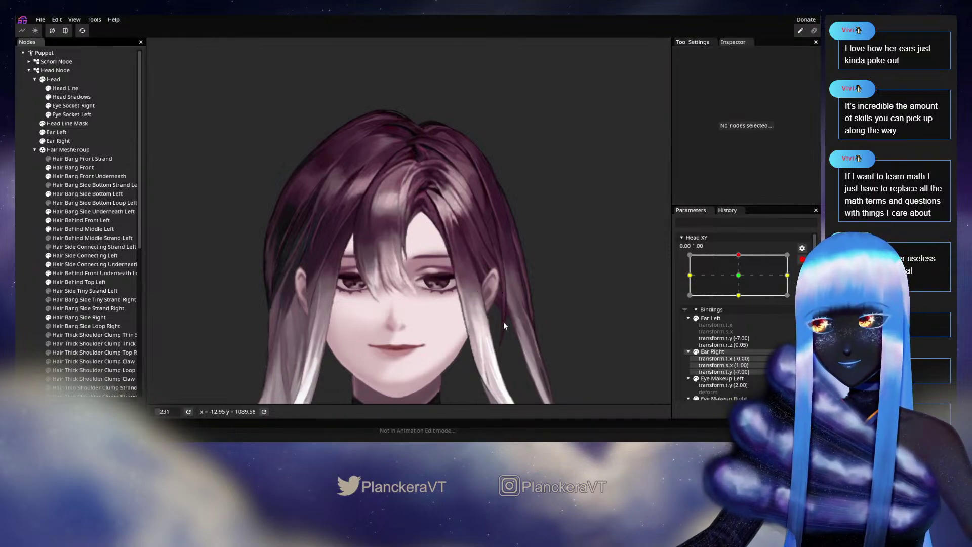
# - At Head XY 0.00, 1.00, set Ear Right's Z rotation to -3°
pyautogui.click(66, 142)
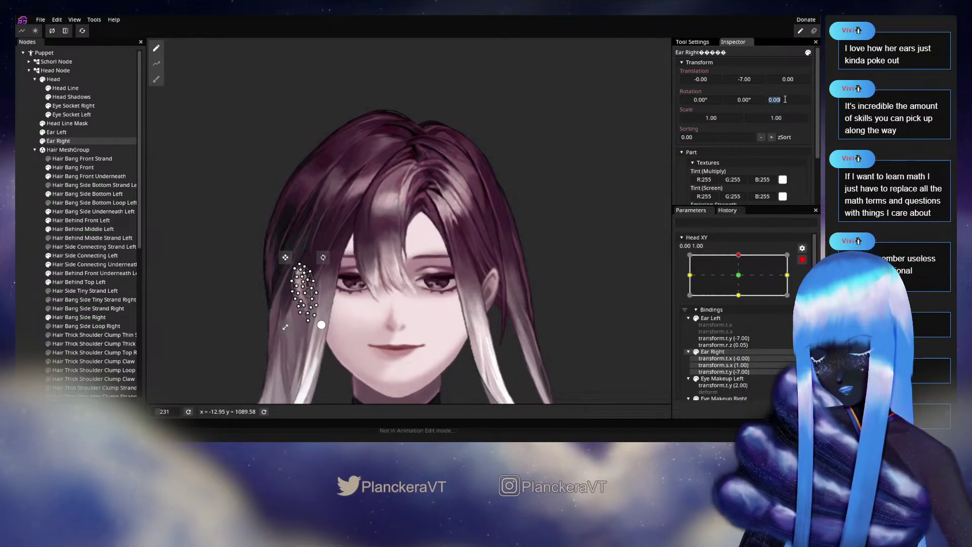
pyautogui.write('-3')
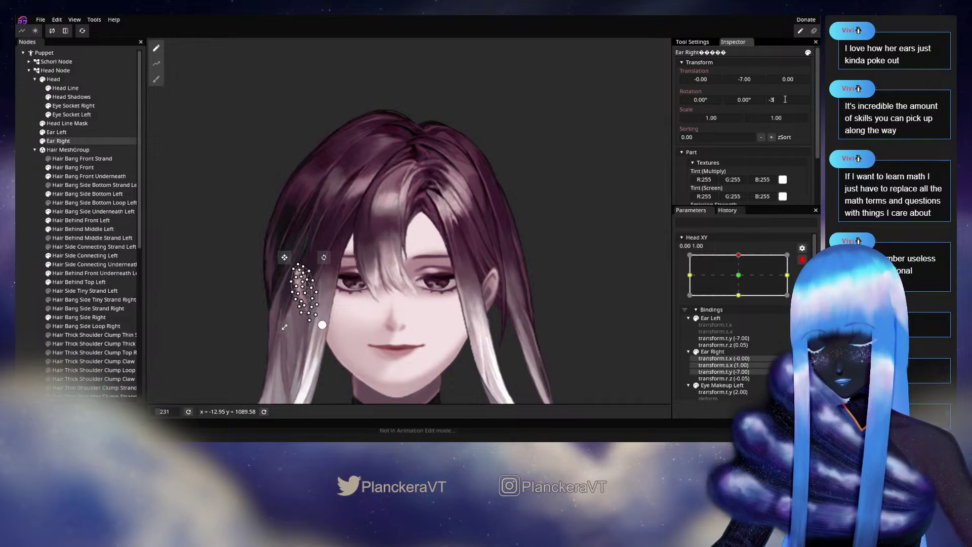
pyautogui.click(573, 272)
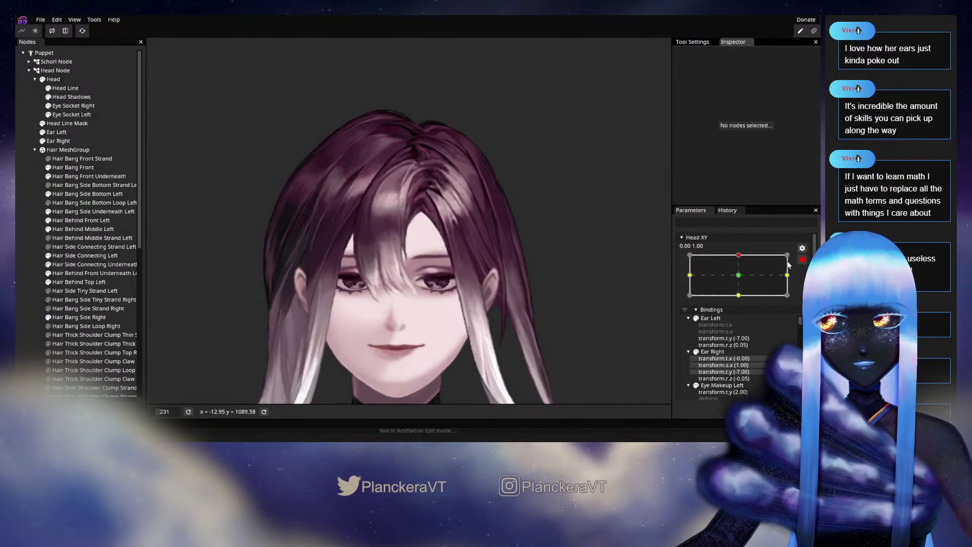
# - Disarm Head XY, move it along its vertical axis to preview the rotated ears, and rearm it at 0.00, 1.00
pyautogui.click(802, 259)
pyautogui.moveTo(744, 288)
pyautogui.mouseDown()
pyautogui.moveTo(742, 296)
pyautogui.moveTo(740, 278)
pyautogui.moveTo(743, 301)
pyautogui.moveTo(744, 279)
pyautogui.mouseUp()
pyautogui.click(796, 289)
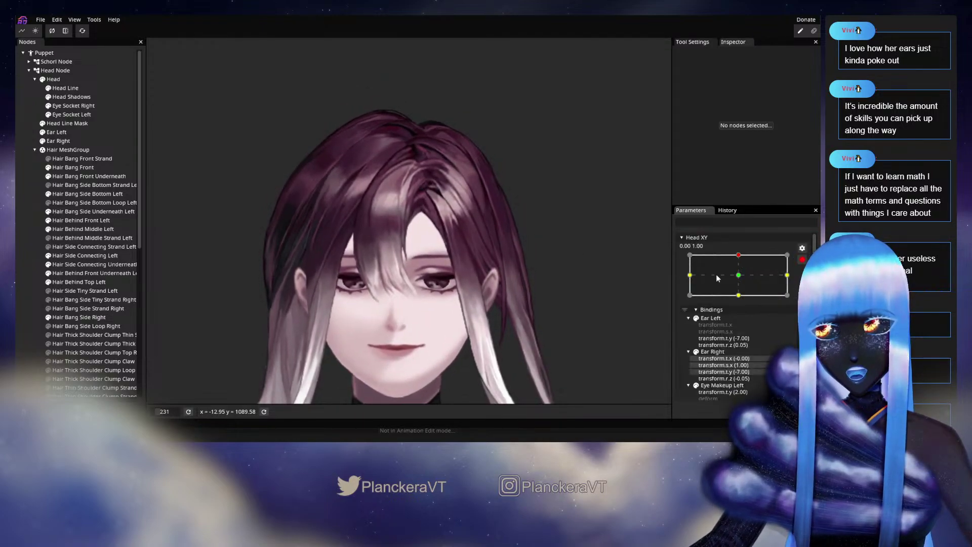
# - Set the Y translation of both Ear Left and Ear Right to -10.00 at Head XY 0.00, 1.00
pyautogui.click(74, 131)
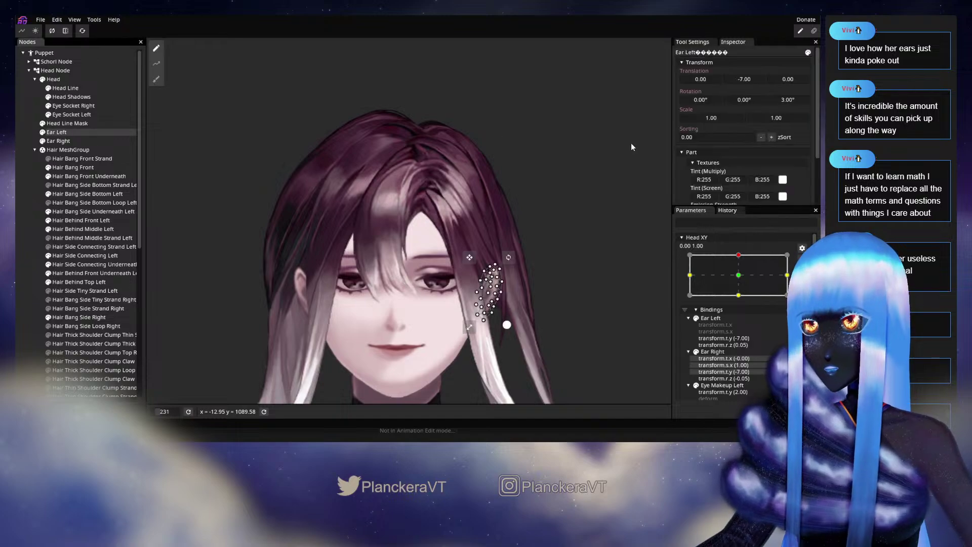
pyautogui.moveTo(752, 80); pyautogui.dragTo(752, 80)
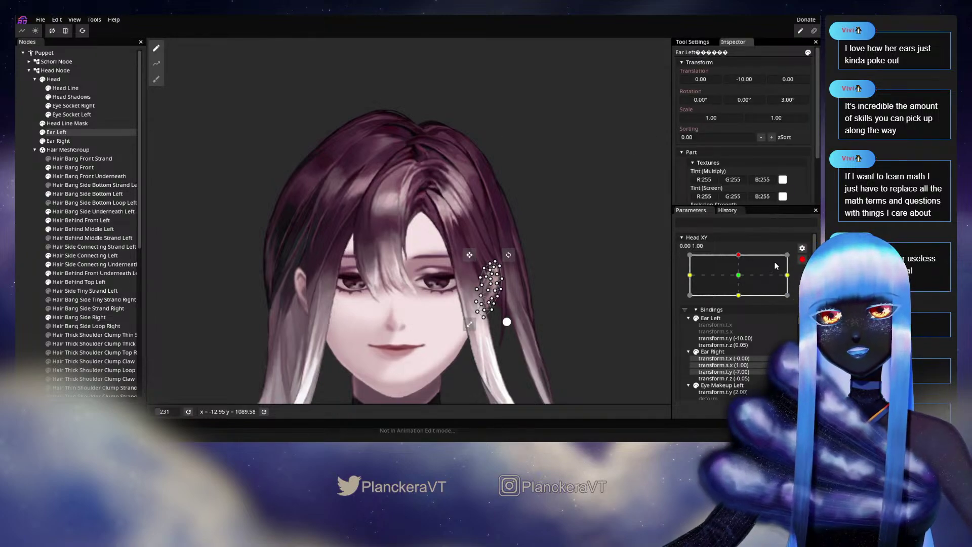
pyautogui.click(58, 141)
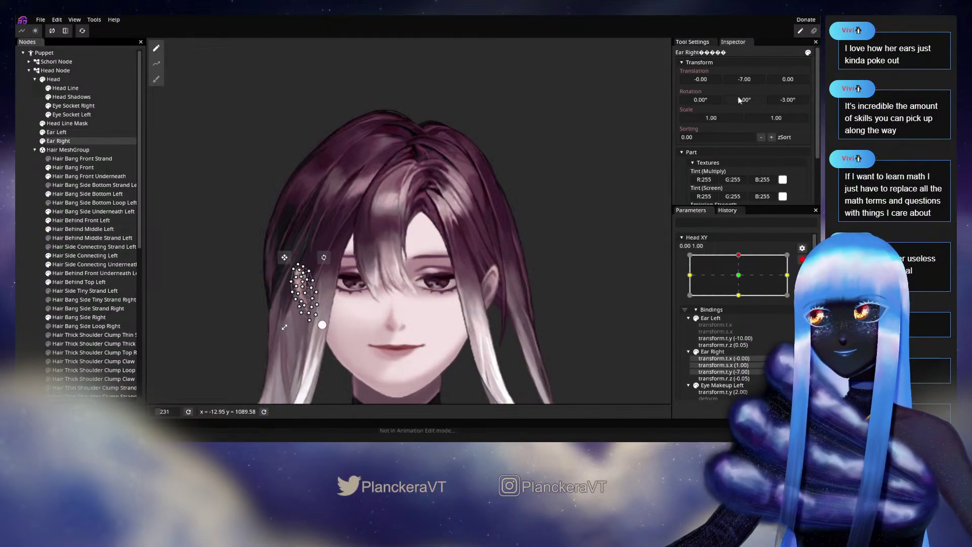
pyautogui.moveTo(752, 82); pyautogui.dragTo(746, 79)
pyautogui.click(23, 278)
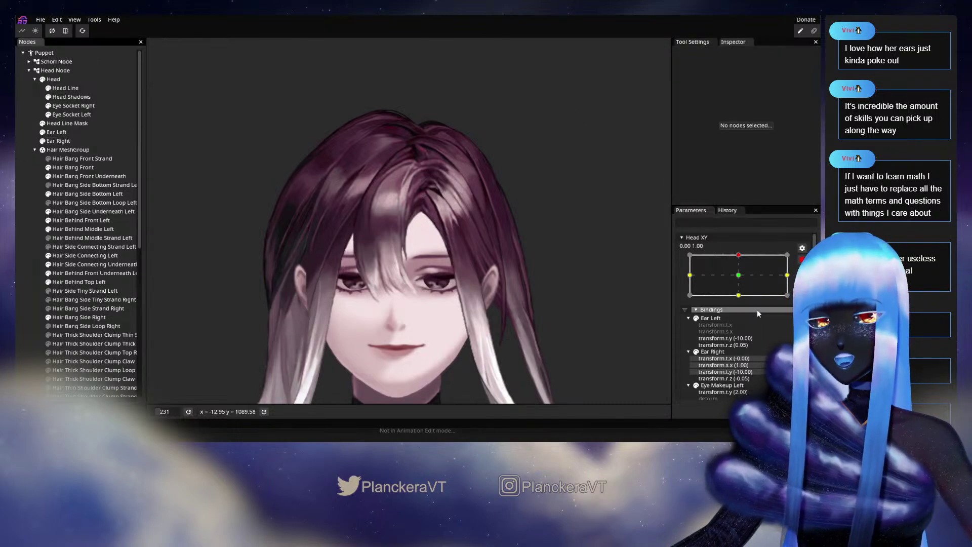
# - Preview the ears' vertical shift by moving the disarmed Head XY, and rearm the 0.00, 1.00 keypoint
pyautogui.click(802, 248)
pyautogui.moveTo(743, 282); pyautogui.dragTo(745, 277)
pyautogui.click(808, 285)
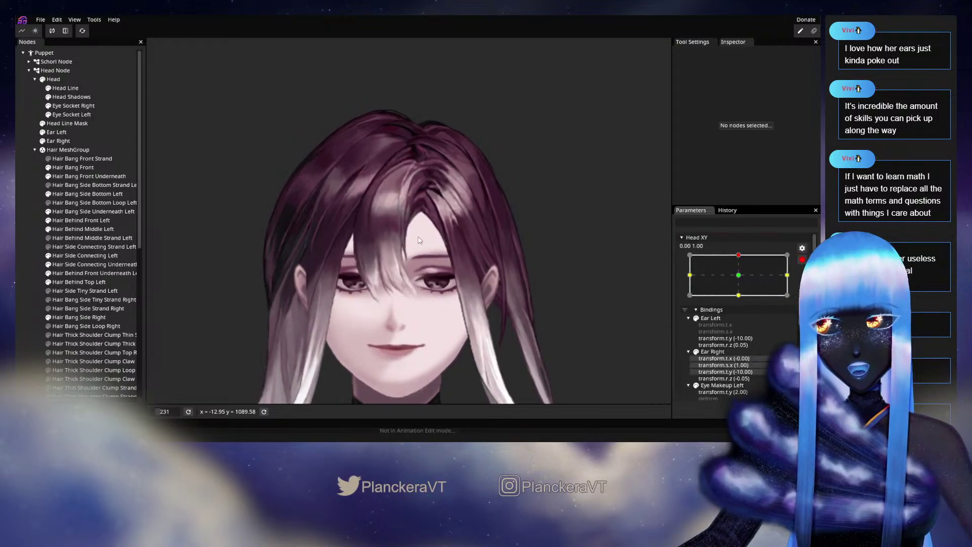
# - Set the Y scale of both Ear Left and Ear Right to 0.90 at Head XY 0.00, 1.00
pyautogui.click(72, 132)
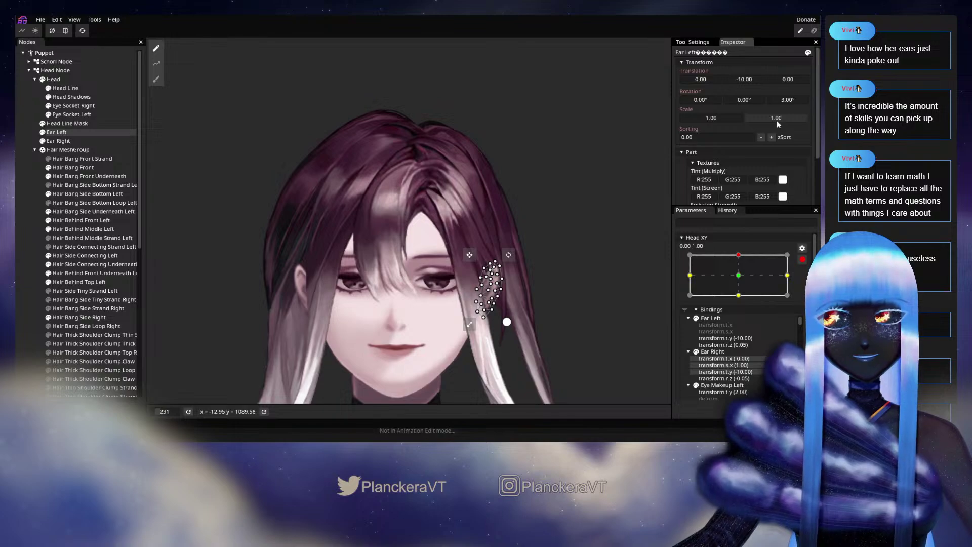
pyautogui.moveTo(777, 120); pyautogui.dragTo(776, 120)
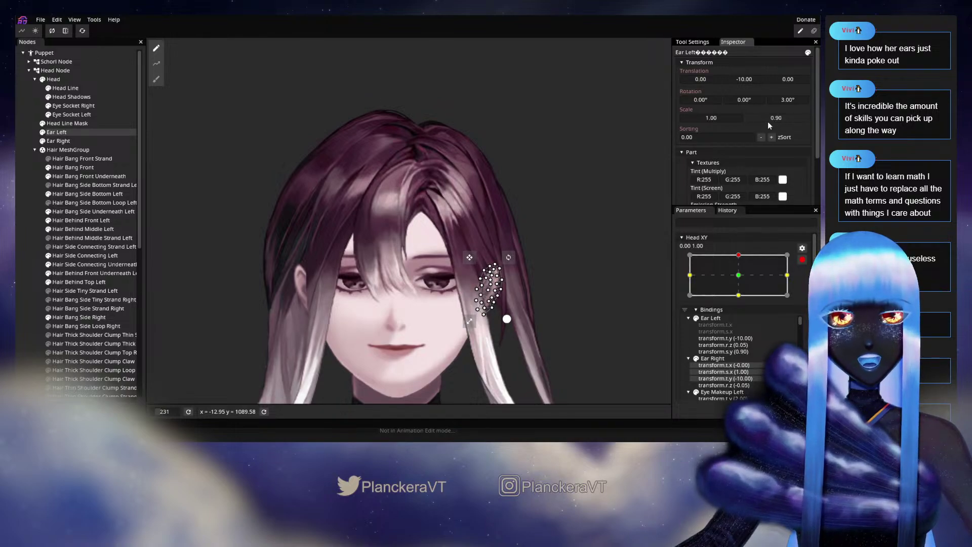
pyautogui.click(59, 140)
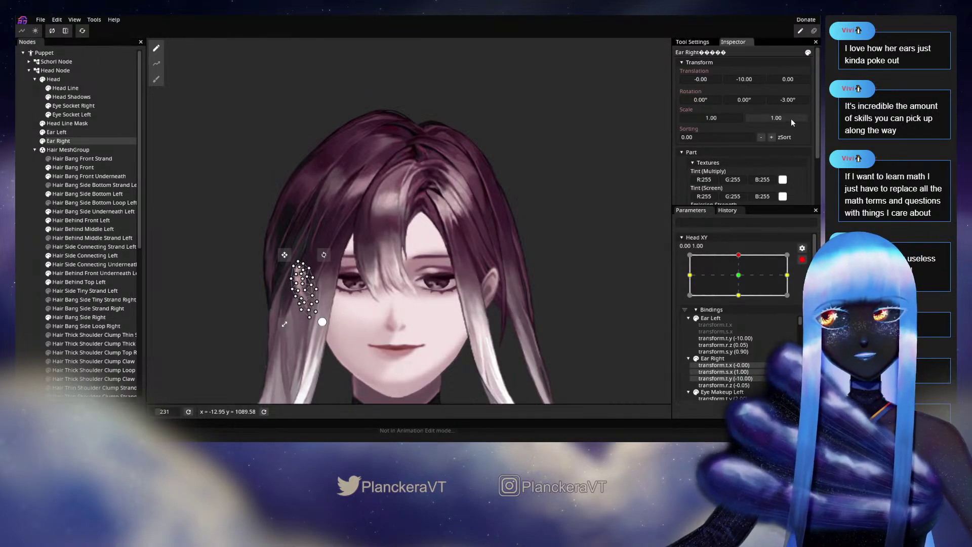
pyautogui.moveTo(791, 119); pyautogui.dragTo(789, 119)
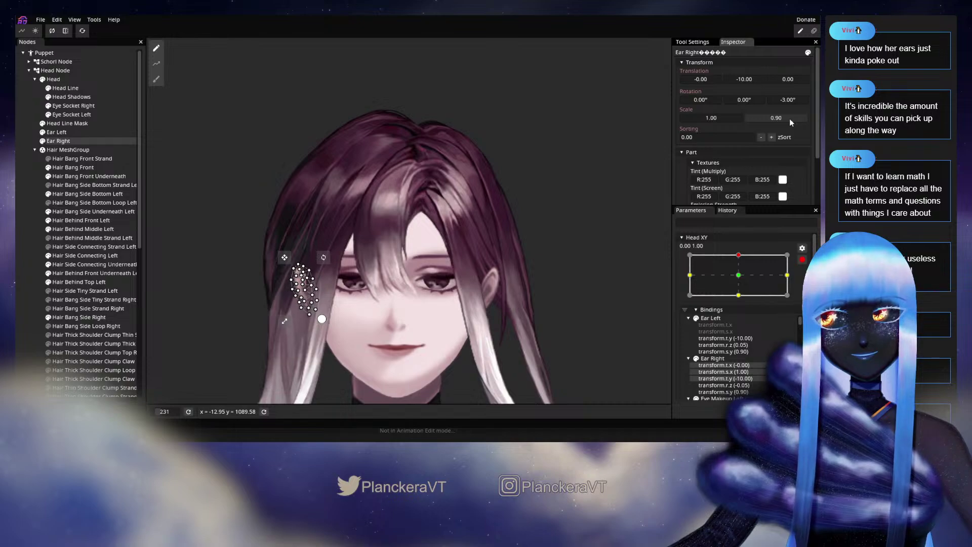
pyautogui.click(25, 279)
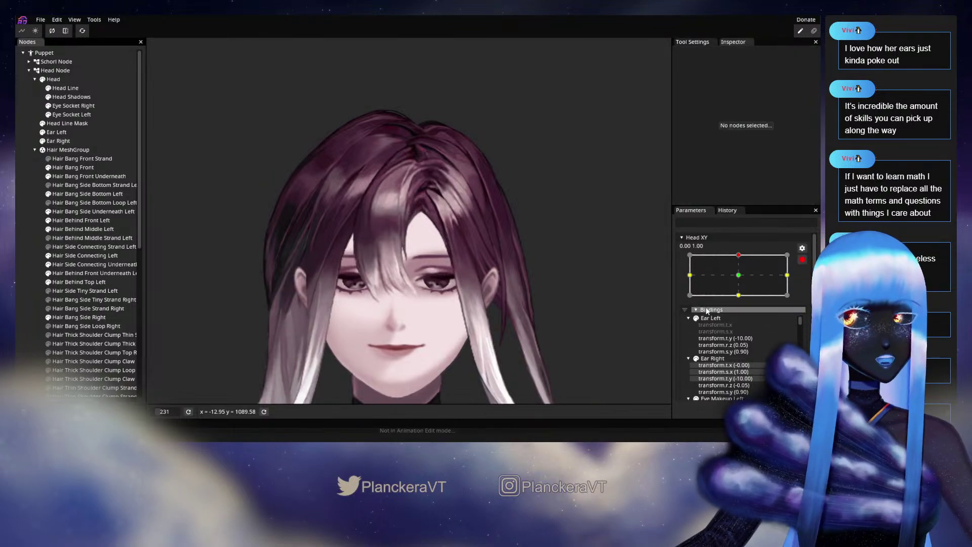
# - Disarm Head XY, sweep it vertically to check the shortened ears, and rearm it at 0.00, 1.00
pyautogui.click(802, 261)
pyautogui.moveTo(741, 299); pyautogui.dragTo(743, 279)
pyautogui.click(807, 284)
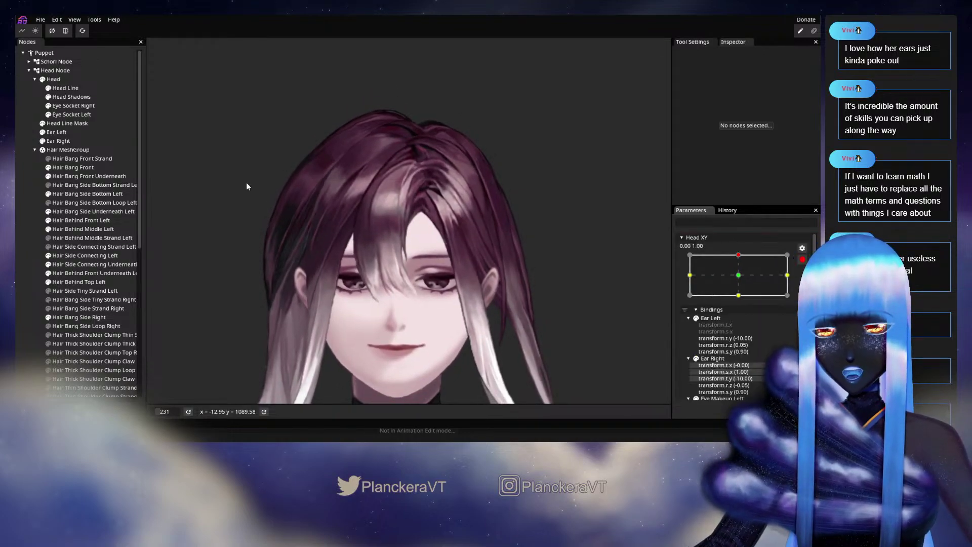
# - Reset the Z rotation of Ear Left and Ear Right to 0 at Head XY 0.00, 1.00
pyautogui.click(57, 132)
pyautogui.doubleClick(788, 99)
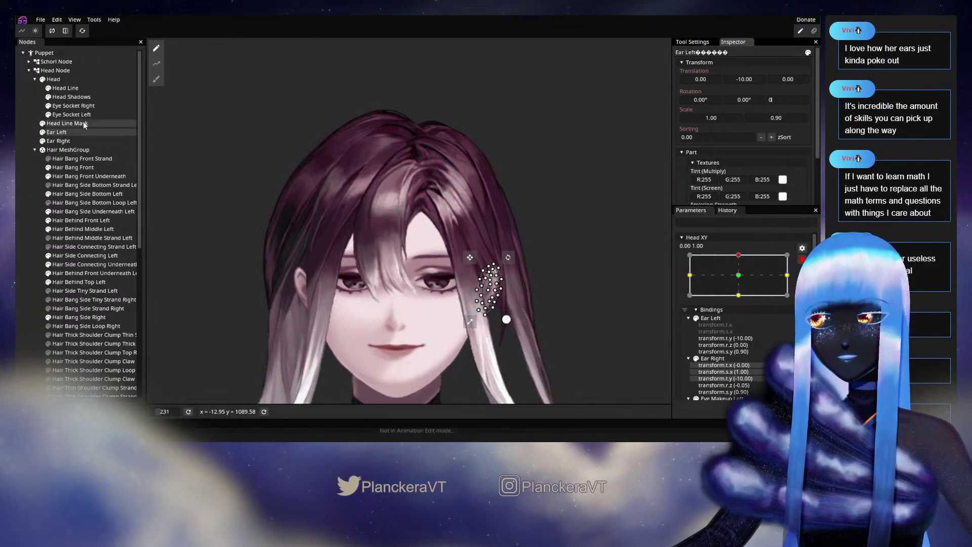
pyautogui.click(72, 141)
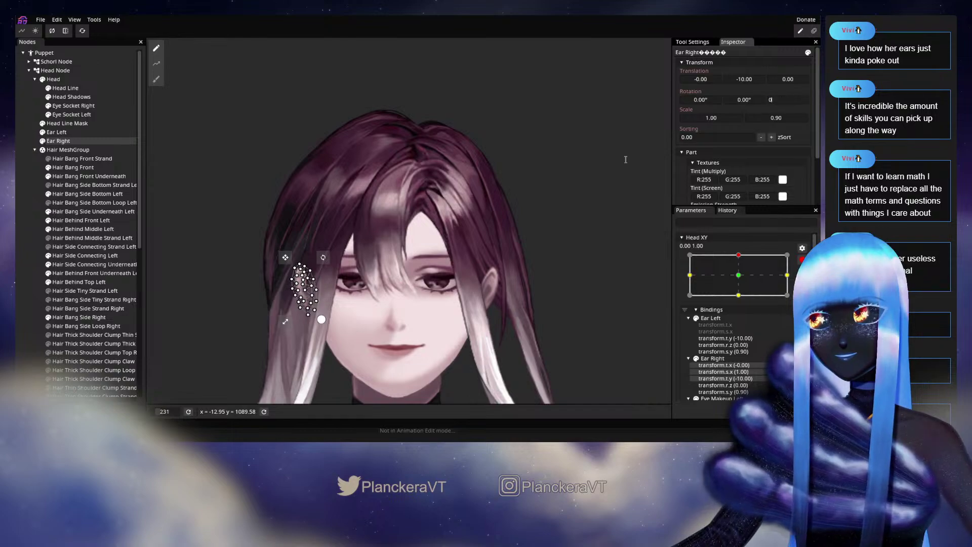
pyautogui.press('Escape')
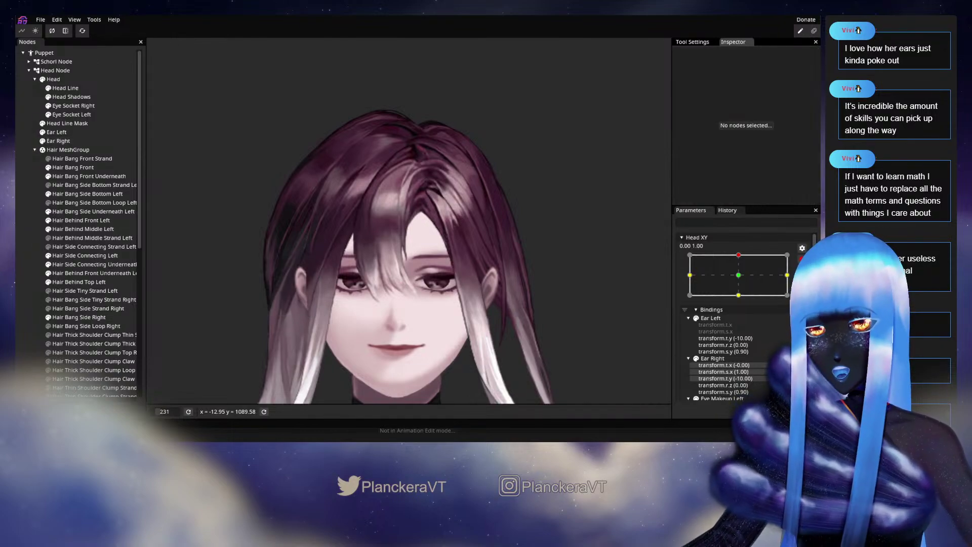
# - Disarm Head XY and move it between the centre and 0.00, 1.00 to examine how the ears and side hair follow
pyautogui.click(803, 260)
pyautogui.moveTo(741, 280); pyautogui.dragTo(742, 299)
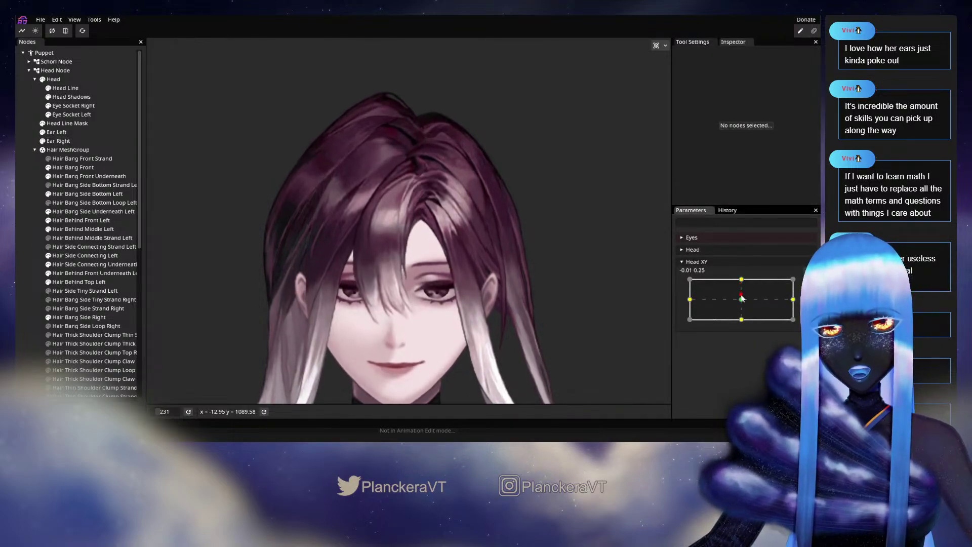
pyautogui.moveTo(742, 300); pyautogui.dragTo(742, 279)
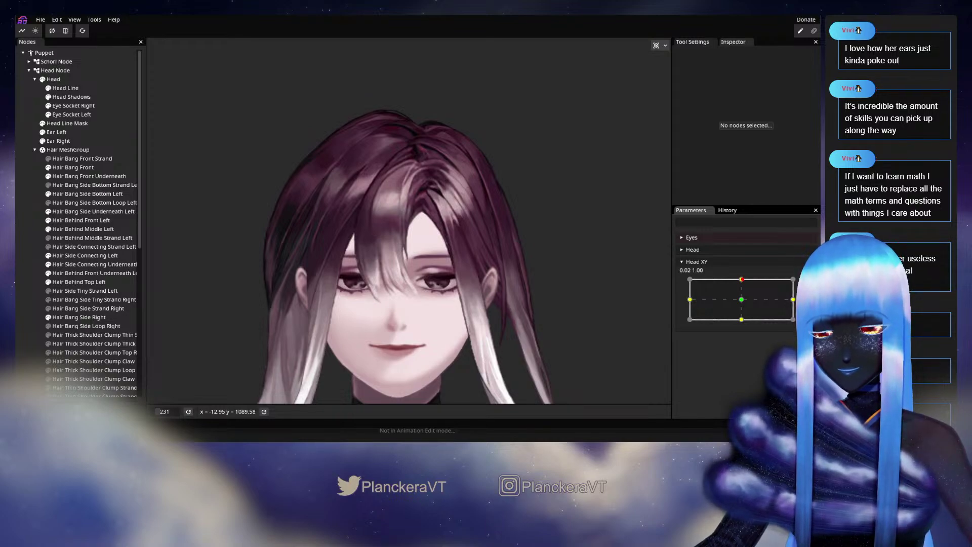
pyautogui.moveTo(744, 285)
pyautogui.mouseDown()
pyautogui.moveTo(743, 303)
pyautogui.moveTo(744, 281)
pyautogui.mouseUp()
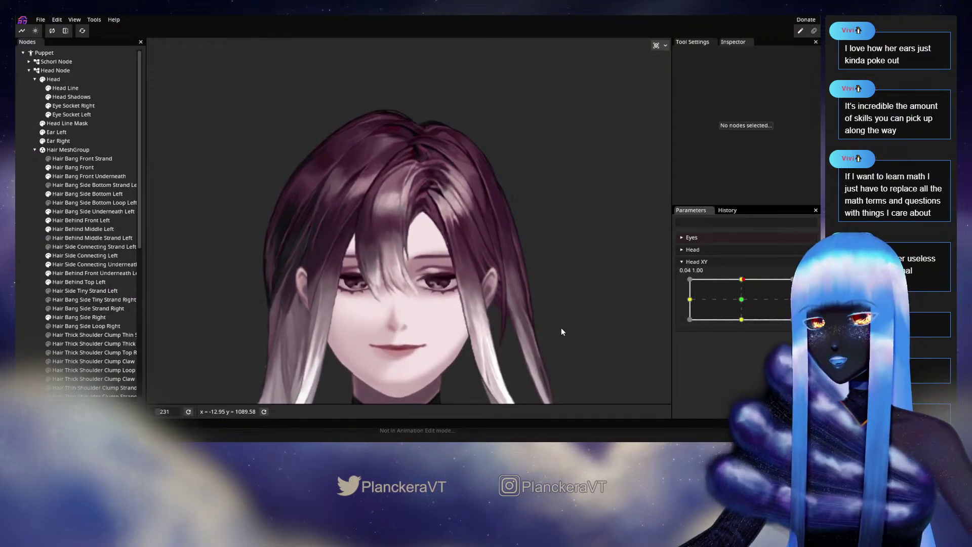
pyautogui.scroll(5, 557, 284)
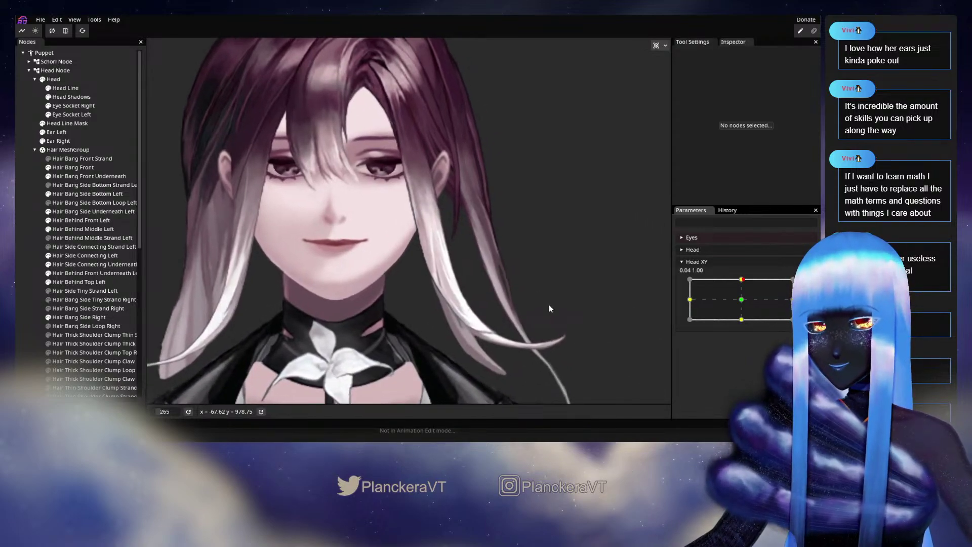
pyautogui.scroll(3, 488, 278)
pyautogui.moveTo(742, 280)
pyautogui.mouseDown()
pyautogui.moveTo(742, 304)
pyautogui.moveTo(742, 281)
pyautogui.mouseUp()
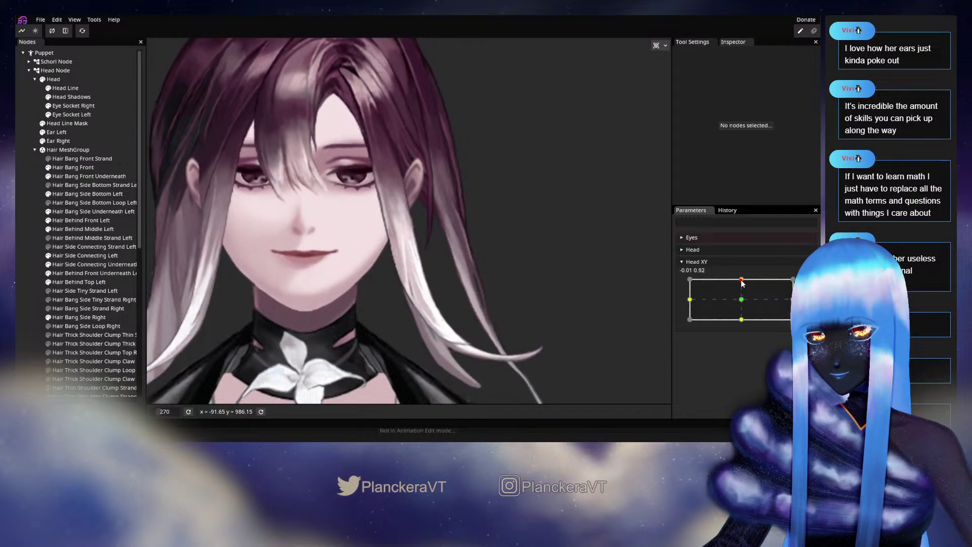
pyautogui.scroll(-1, 806, 284)
# - At Head XY 0.00, 1.00, adjust the upper mesh vertices of Hair Bang Side Bottom Left along its forehead edge
pyautogui.scroll(5, 394, 237)
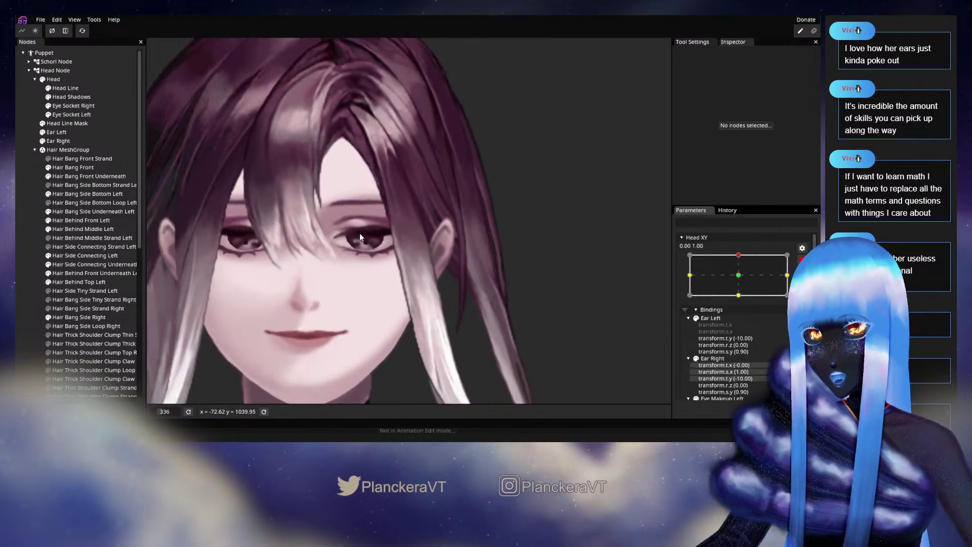
pyautogui.scroll(2, 394, 237)
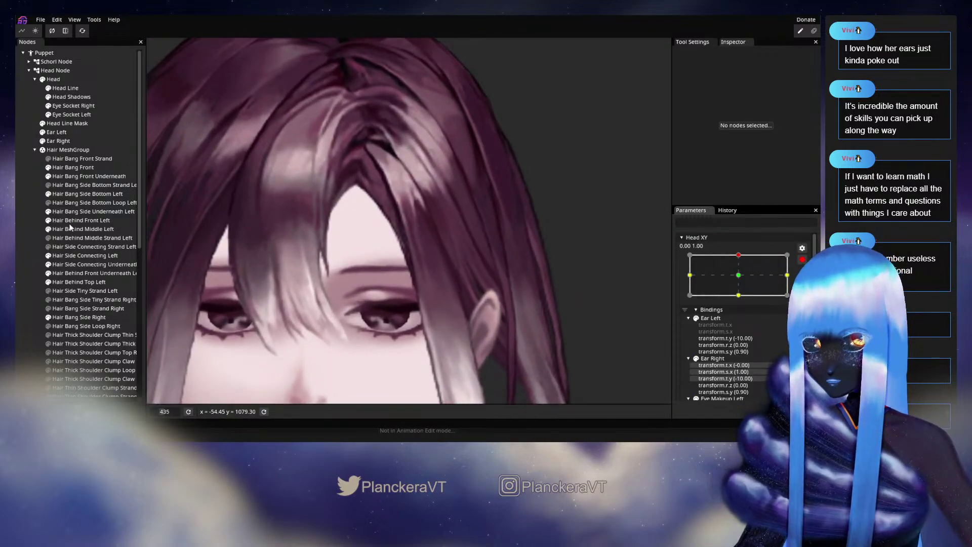
pyautogui.click(74, 192)
pyautogui.scroll(2, 394, 224)
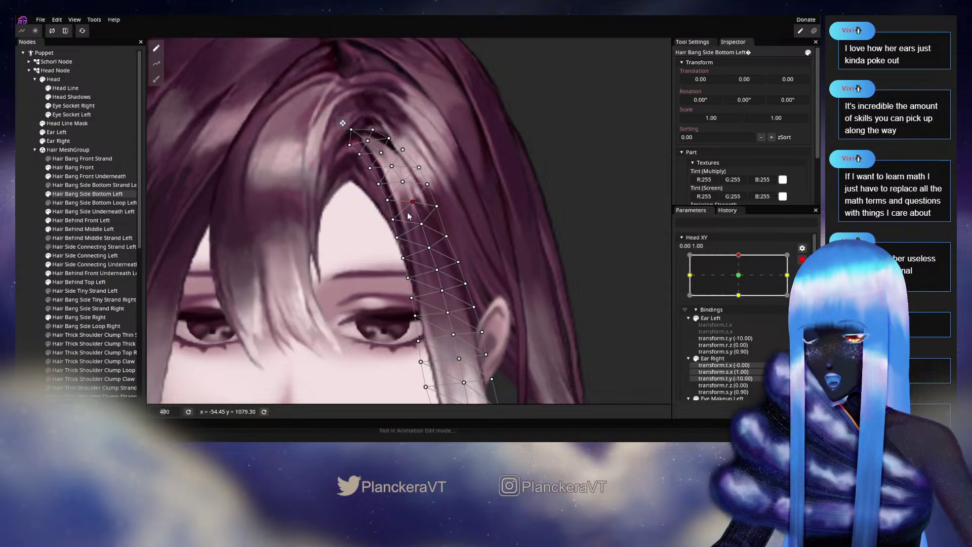
pyautogui.click(397, 238)
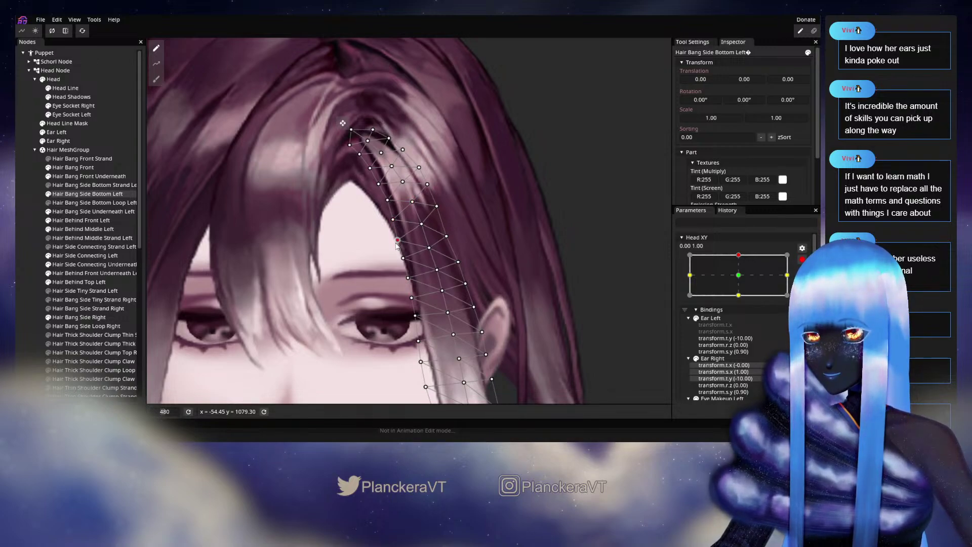
pyautogui.click(448, 272)
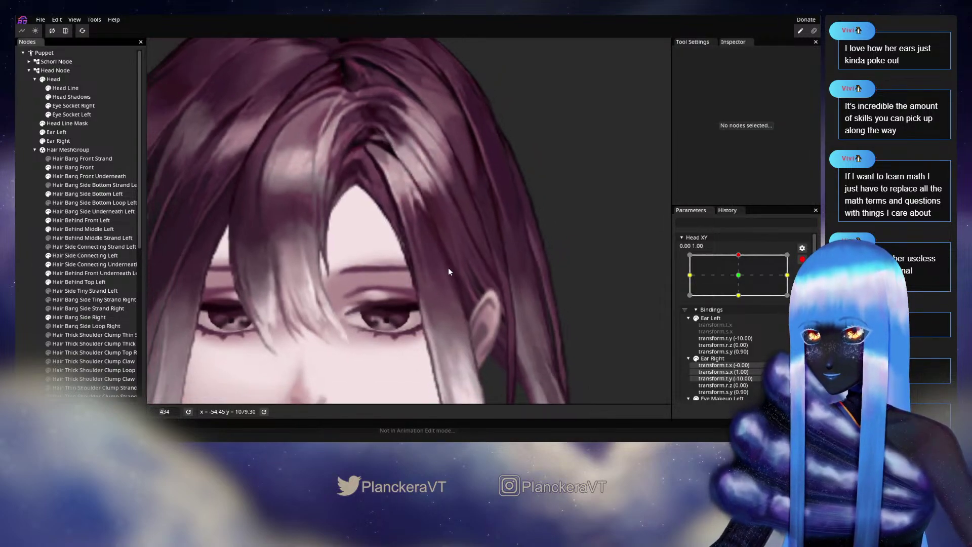
# - Disarm Head XY, move it near 0.00, 1.00 to inspect the left bang's motion, and rearm the keypoint
pyautogui.scroll(-3, 448, 272)
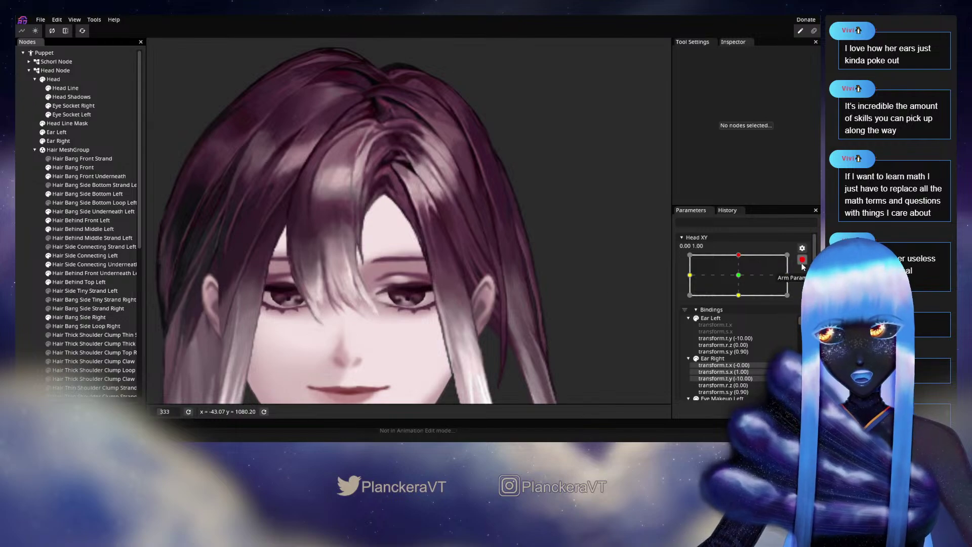
pyautogui.click(802, 262)
pyautogui.moveTo(742, 280)
pyautogui.mouseDown()
pyautogui.moveTo(742, 300)
pyautogui.moveTo(743, 280)
pyautogui.mouseUp()
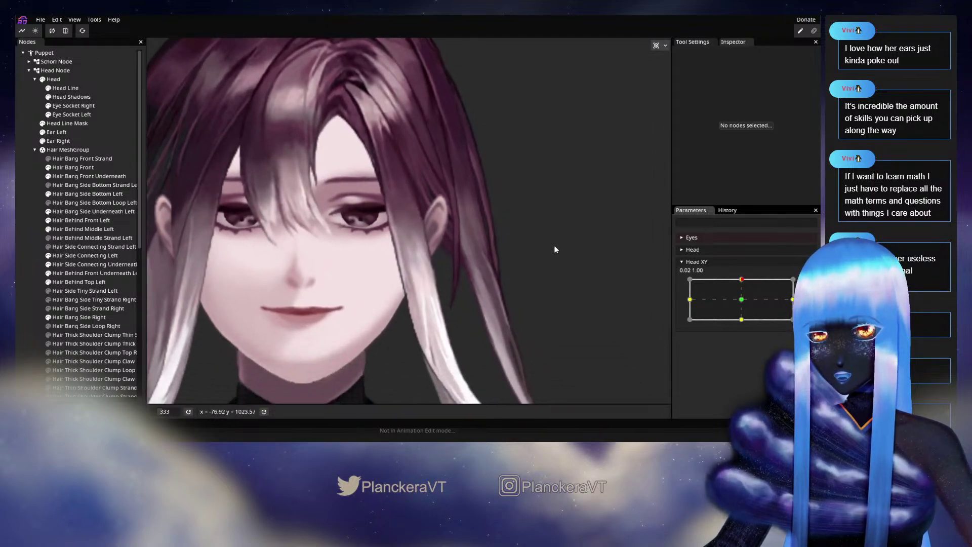
pyautogui.moveTo(742, 280)
pyautogui.mouseDown()
pyautogui.moveTo(745, 304)
pyautogui.moveTo(740, 280)
pyautogui.mouseUp()
pyautogui.moveTo(570, 313); pyautogui.dragTo(562, 265)
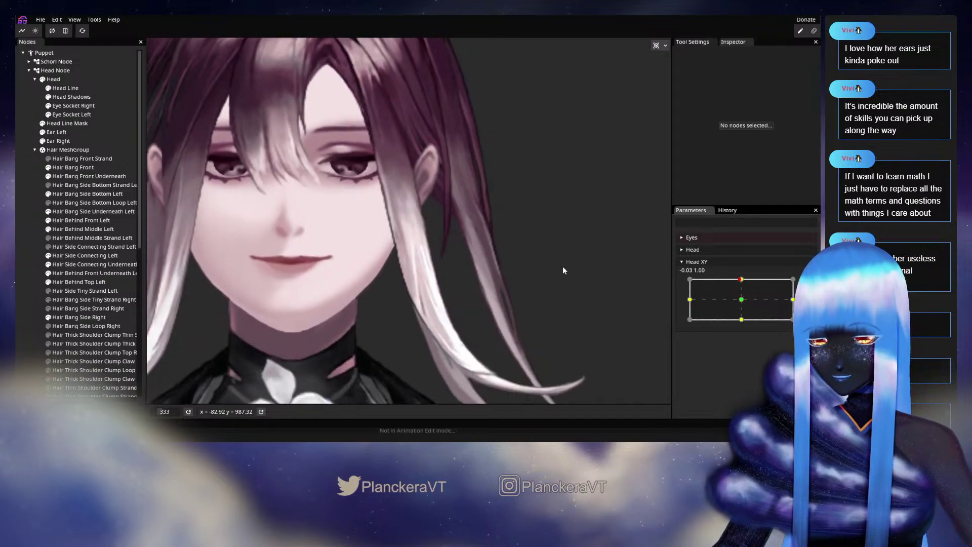
pyautogui.click(803, 283)
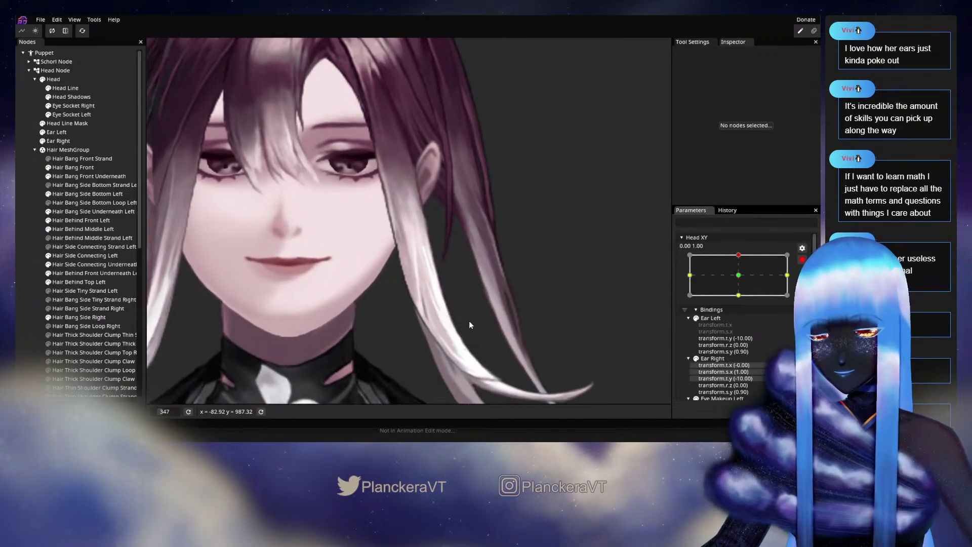
# - Adjust the mesh vertices of Hair Bang Side Bottom Left beside the cheek and jaw at Head XY 0.00, 1.00
pyautogui.moveTo(469, 321); pyautogui.dragTo(445, 260)
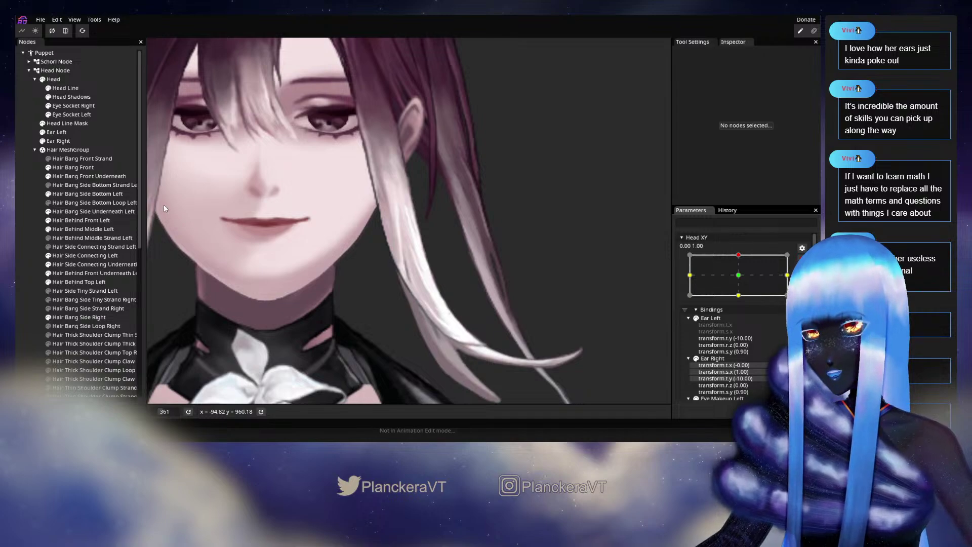
pyautogui.click(76, 193)
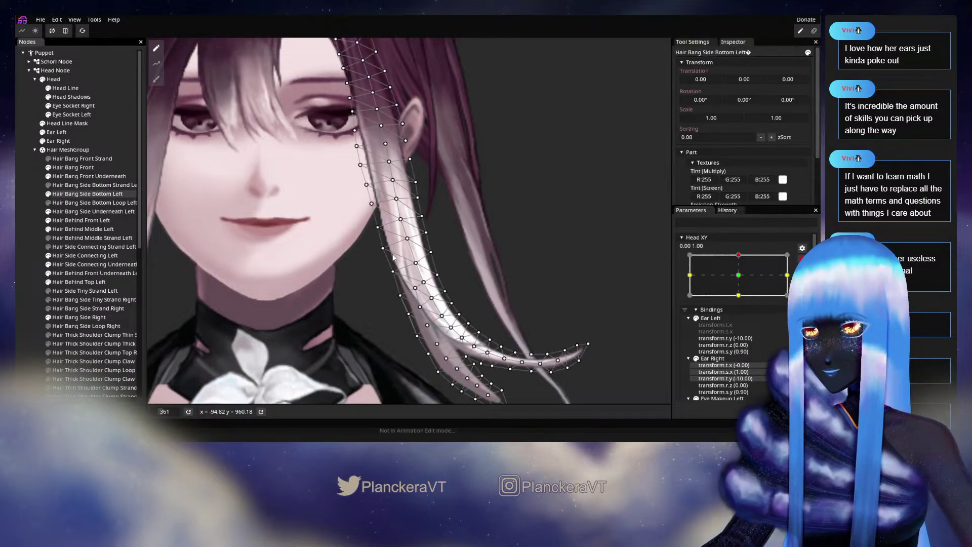
pyautogui.scroll(2, 393, 258)
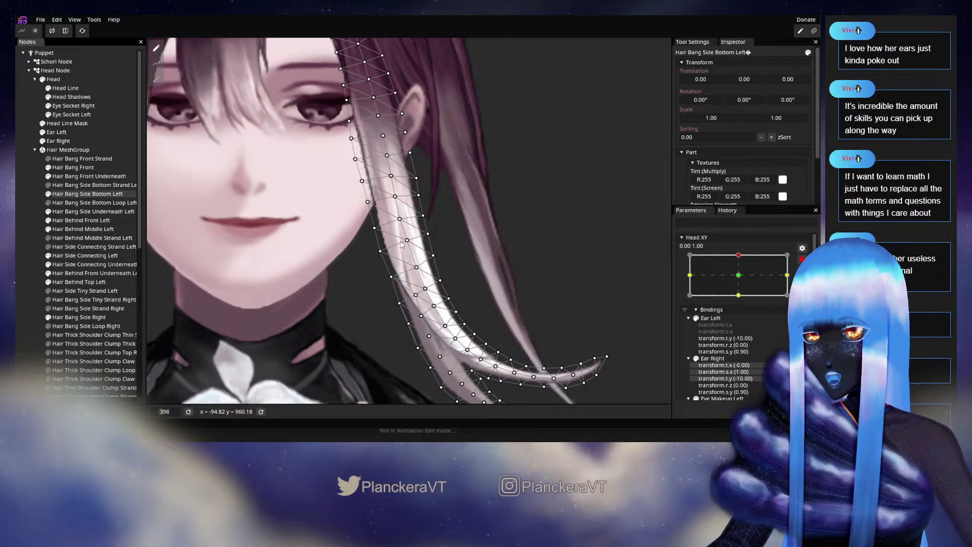
pyautogui.click(391, 177)
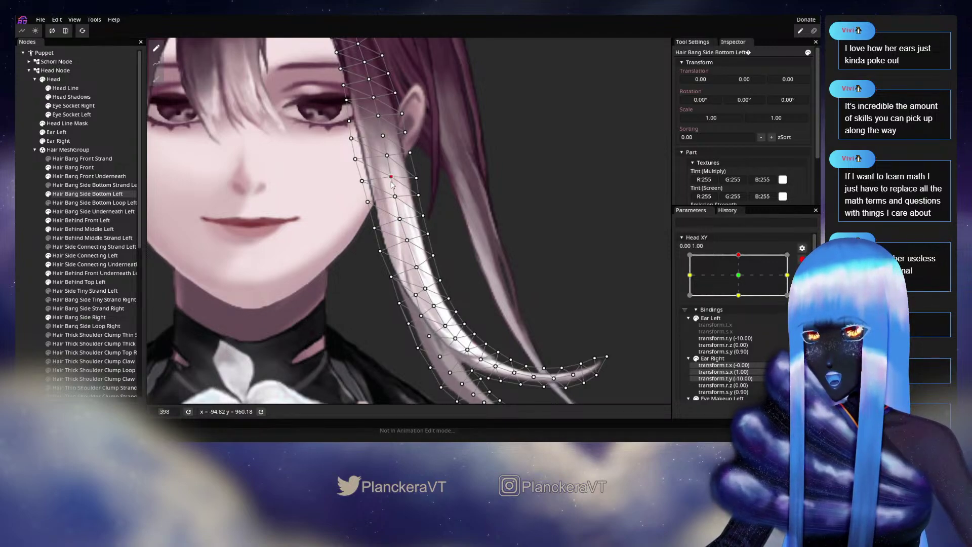
pyautogui.click(353, 167)
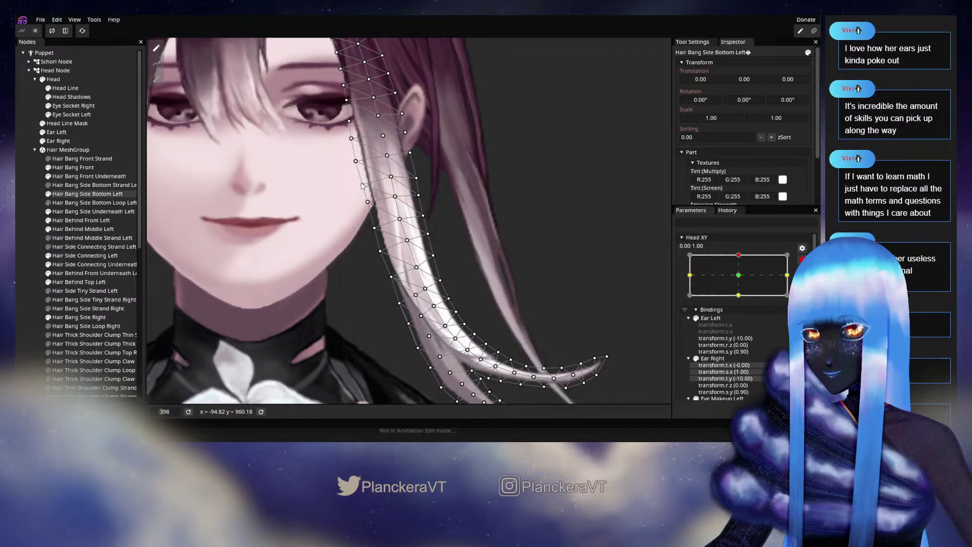
pyautogui.moveTo(368, 214); pyautogui.dragTo(368, 217)
pyautogui.click(30, 254)
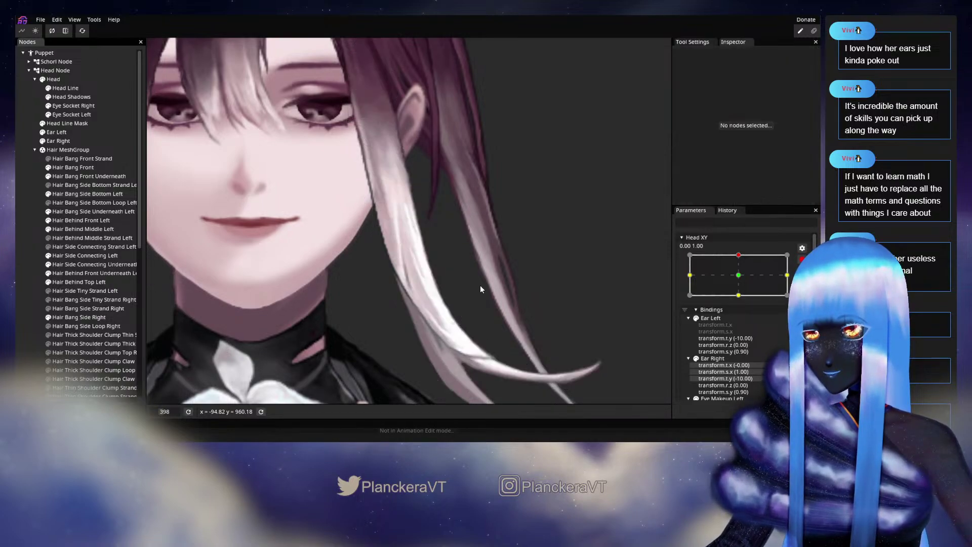
# - Check the left bang near Head XY 0.00, 1.00, rearm the keypoint, and adjust Hair Bang Side Bottom Left's mesh vertices beside the jaw
pyautogui.moveTo(748, 283)
pyautogui.mouseDown()
pyautogui.moveTo(740, 301)
pyautogui.moveTo(741, 279)
pyautogui.mouseUp()
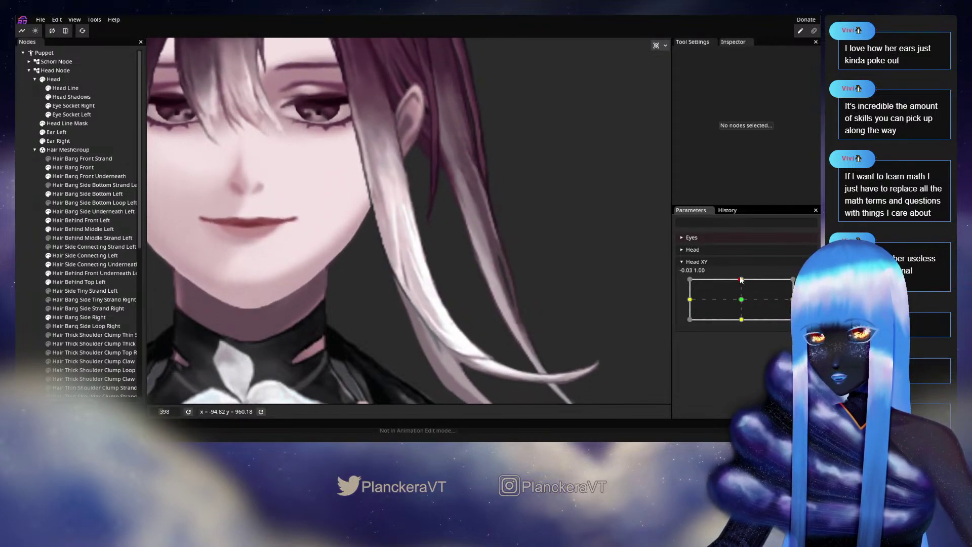
pyautogui.click(802, 284)
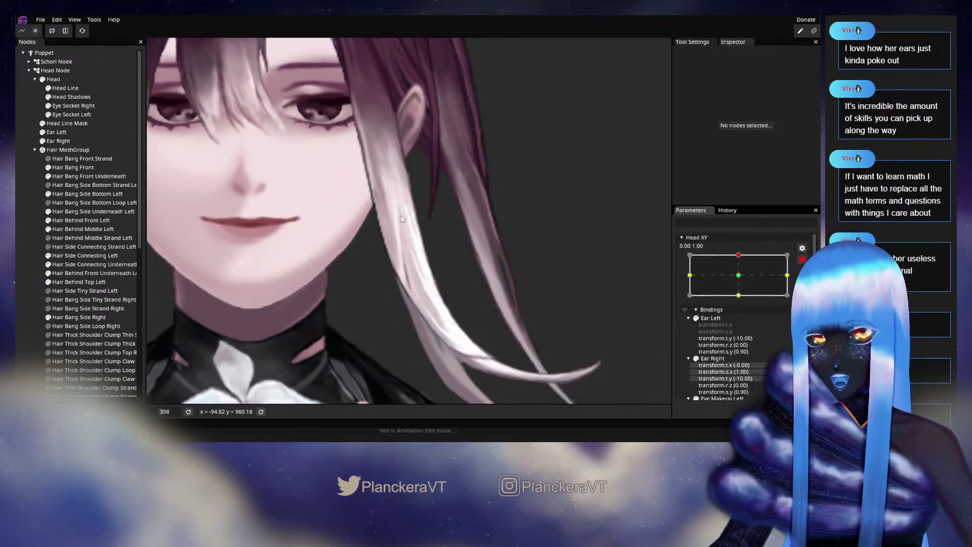
pyautogui.click(65, 202)
pyautogui.click(70, 194)
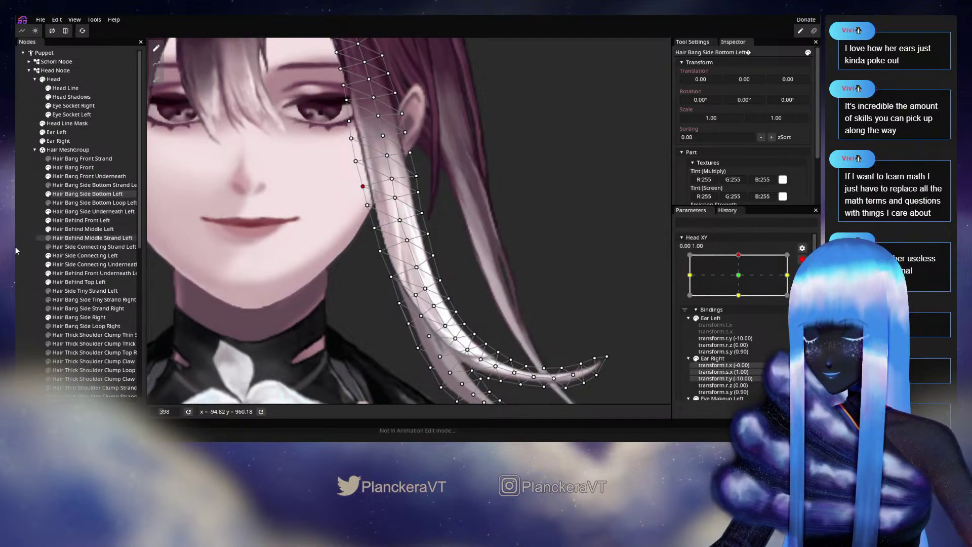
pyautogui.click(146, 260)
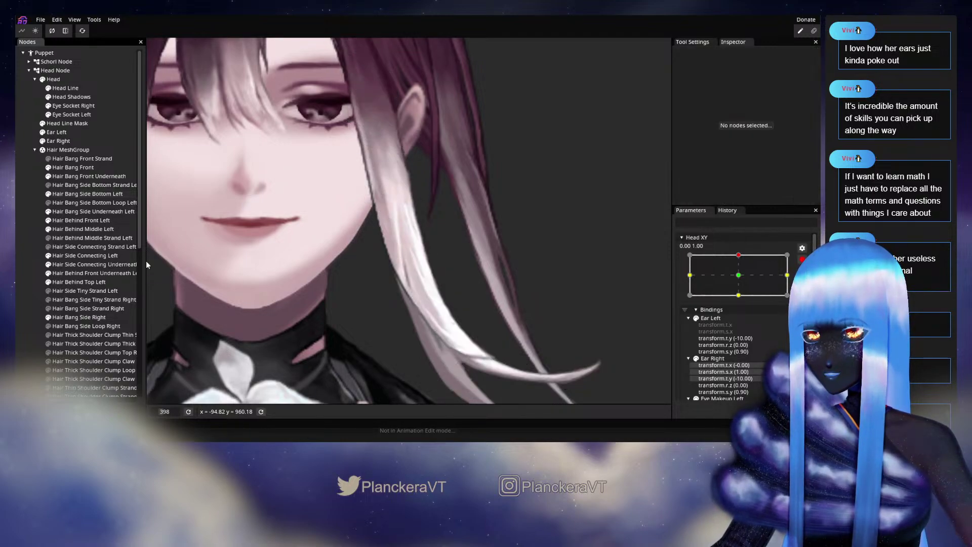
# - Disarm Head XY, move it slightly around 0.00, 1.00 to examine the left bang against the jaw, and rearm the keypoint
pyautogui.click(803, 260)
pyautogui.moveTo(741, 280)
pyautogui.mouseDown()
pyautogui.moveTo(741, 301)
pyautogui.moveTo(743, 285)
pyautogui.mouseUp()
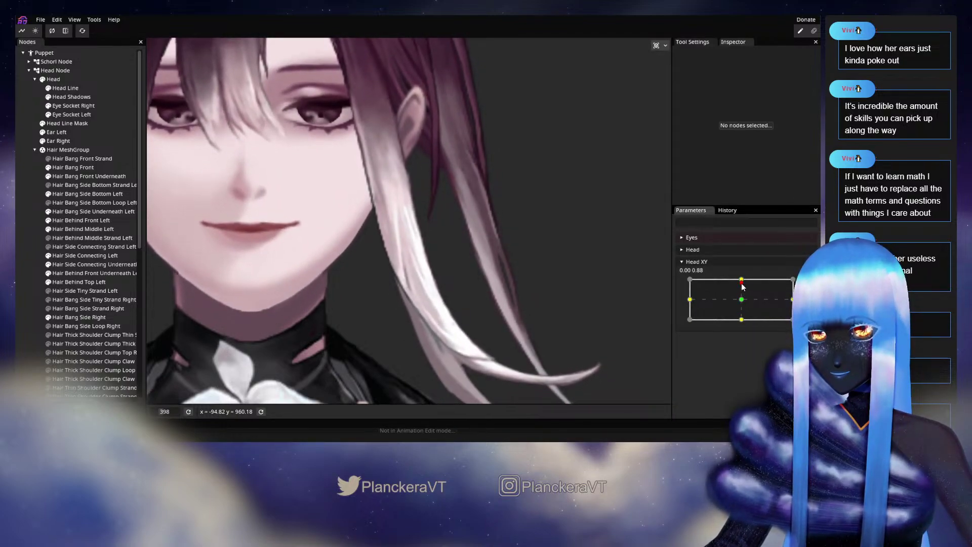
pyautogui.moveTo(742, 286)
pyautogui.mouseDown()
pyautogui.moveTo(744, 299)
pyautogui.moveTo(749, 282)
pyautogui.mouseUp()
pyautogui.click(805, 284)
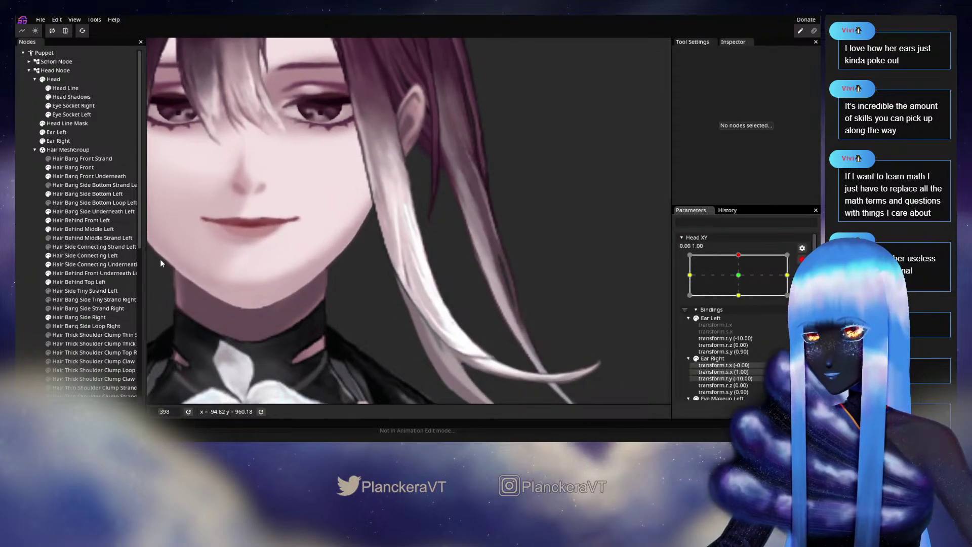
# - Adjust Hair Bang Side Bottom Left's inner-edge mesh vertices below the jaw, check the motion near Head XY 0.00, 1.00, and rearm the keypoint
pyautogui.click(83, 193)
pyautogui.scroll(1, 395, 253)
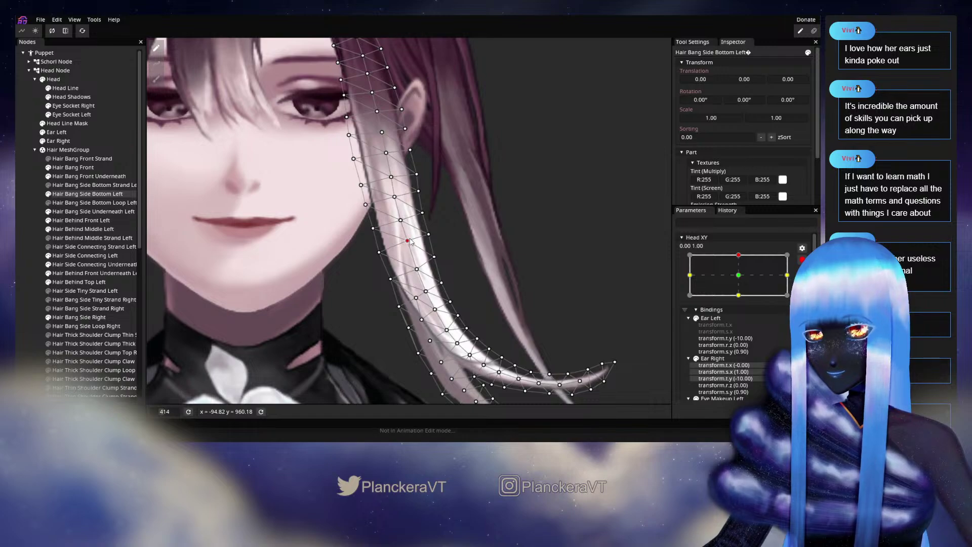
pyautogui.moveTo(413, 261); pyautogui.dragTo(388, 219)
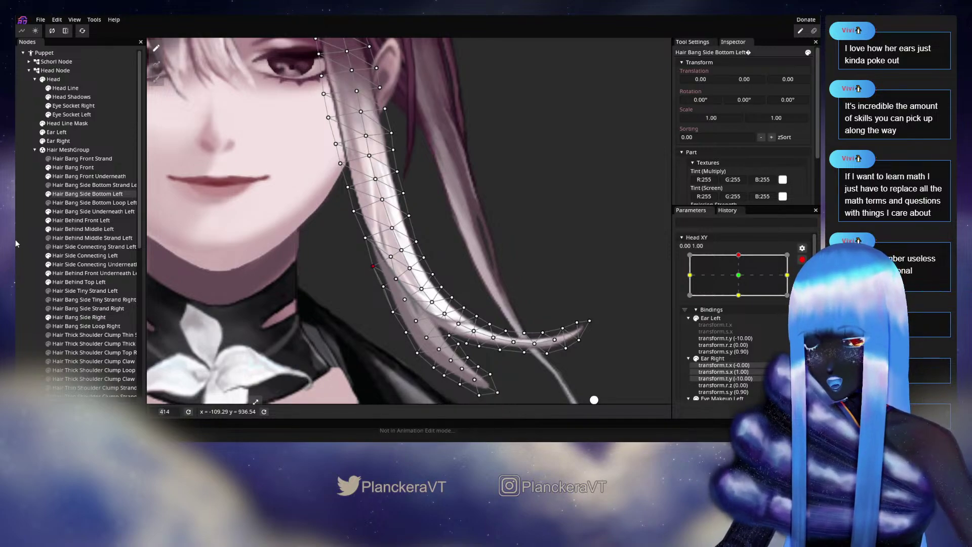
pyautogui.click(514, 307)
pyautogui.moveTo(745, 283)
pyautogui.mouseDown()
pyautogui.moveTo(743, 301)
pyautogui.moveTo(743, 282)
pyautogui.mouseUp()
pyautogui.click(808, 284)
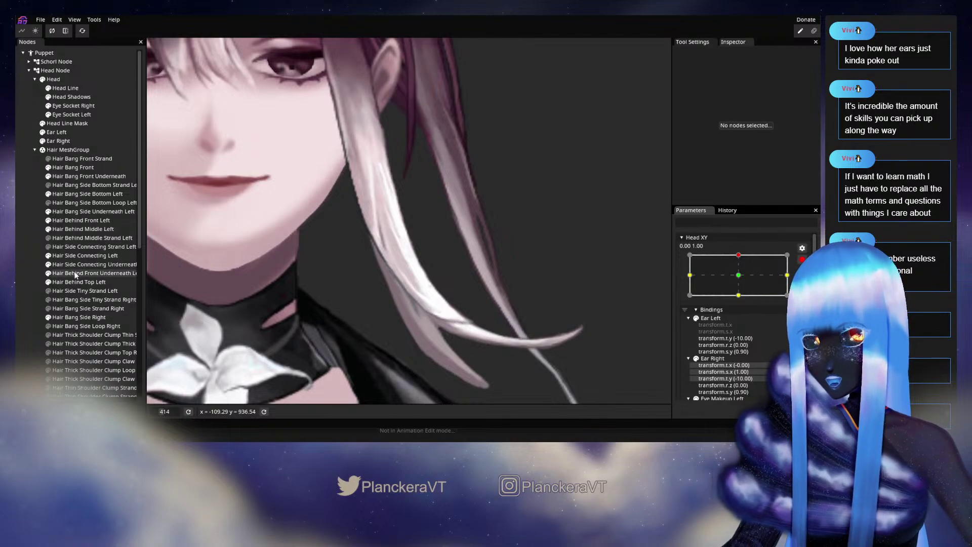
# - Adjust the outer-edge mesh vertices of Hair Bang Side Bottom Left from below the ear down to its outward curve
pyautogui.click(81, 212)
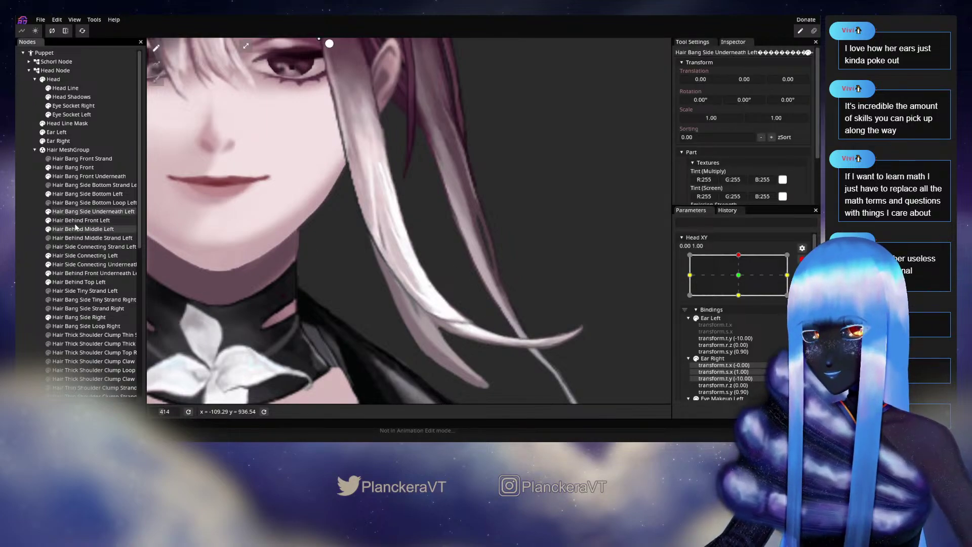
pyautogui.click(75, 194)
pyautogui.scroll(2, 447, 272)
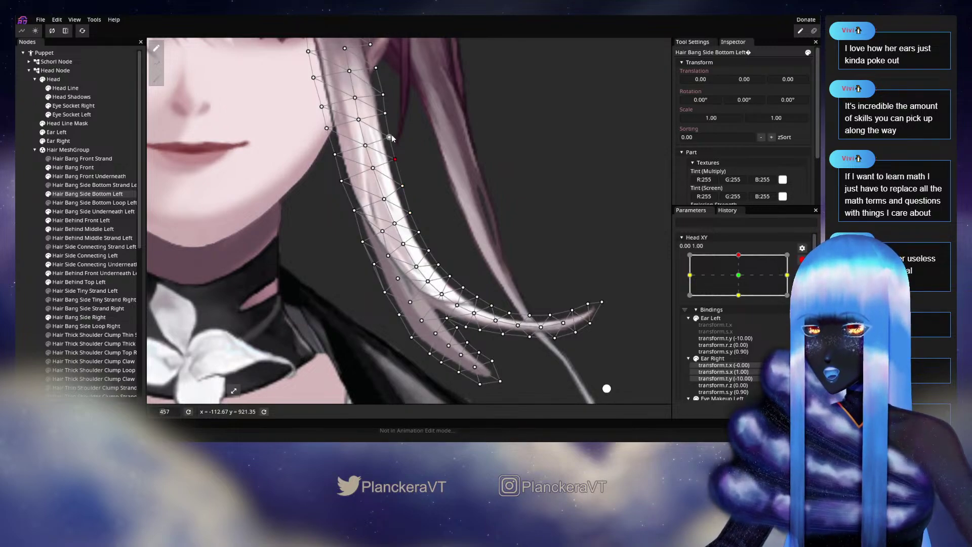
pyautogui.click(385, 113)
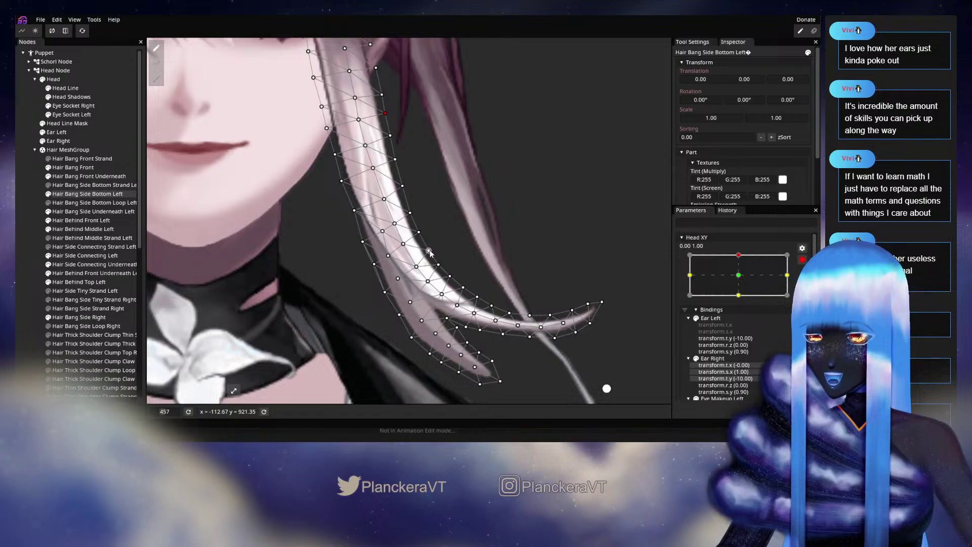
pyautogui.click(438, 264)
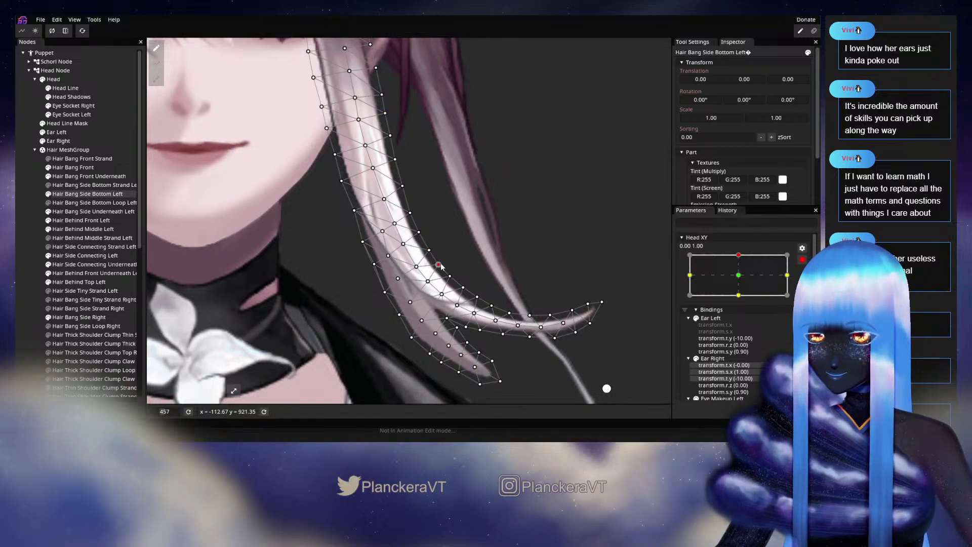
pyautogui.click(450, 277)
pyautogui.click(463, 288)
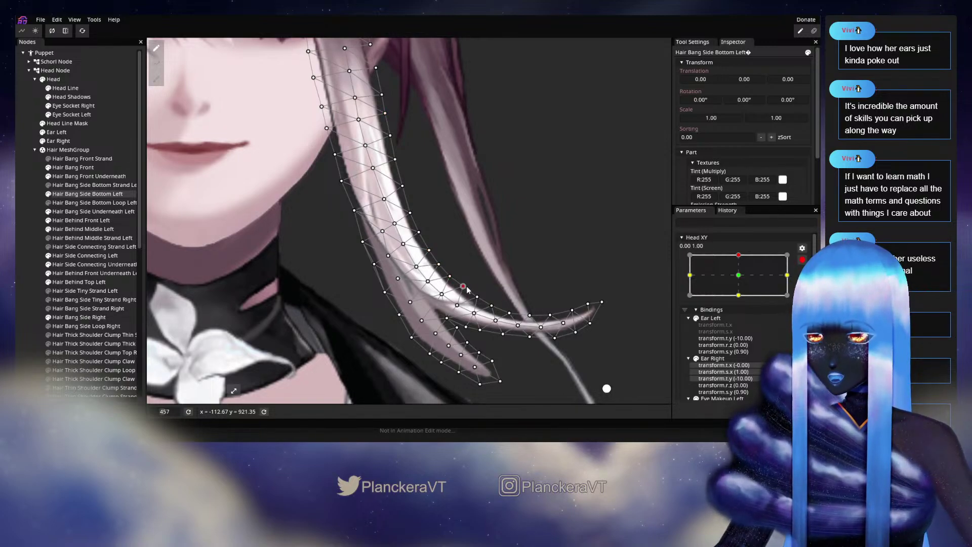
pyautogui.click(16, 247)
# - Move Head XY near 0.00, 1.00 to examine how the left bang's outer curve follows, and rearm the keypoint
pyautogui.scroll(-3, 478, 287)
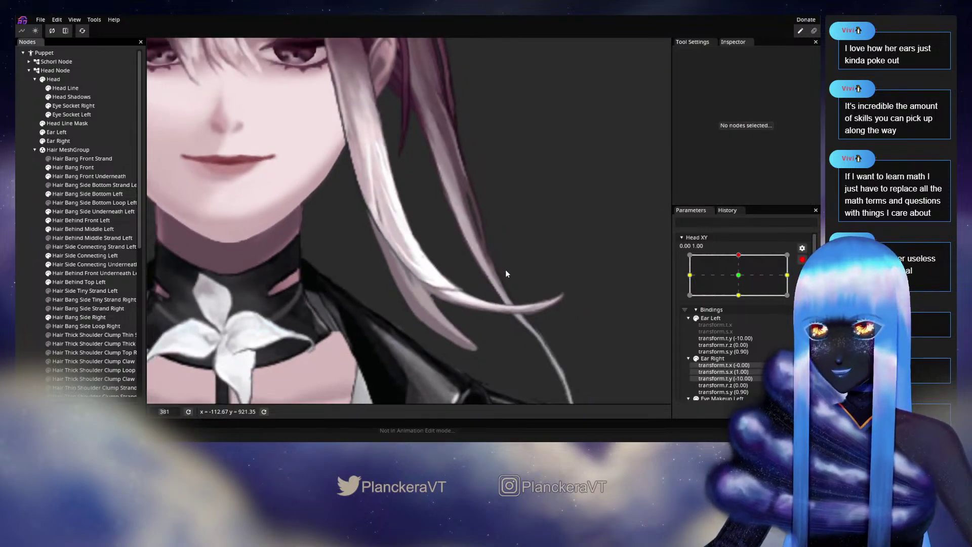
pyautogui.scroll(-2, 503, 269)
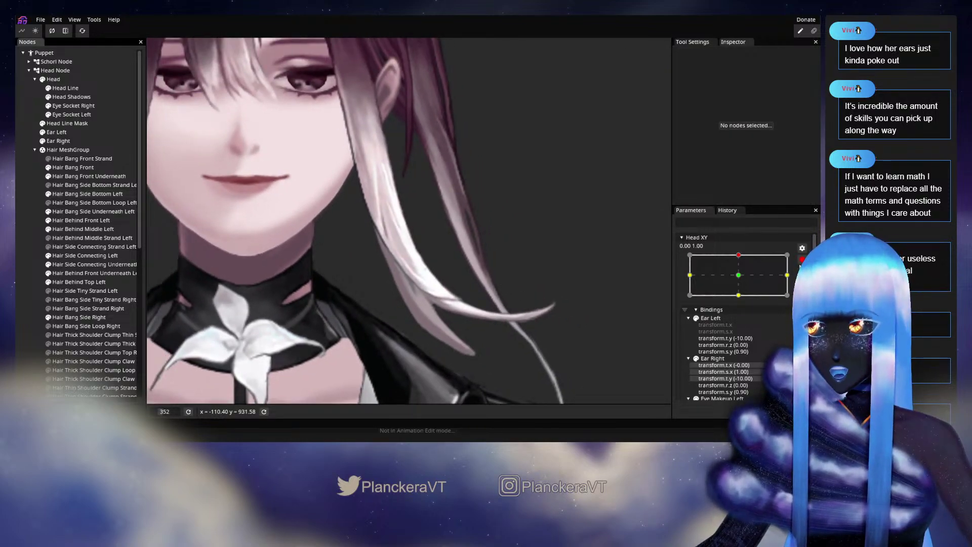
pyautogui.scroll(3, 745, 303)
pyautogui.moveTo(741, 283)
pyautogui.mouseDown()
pyautogui.moveTo(747, 298)
pyautogui.moveTo(742, 279)
pyautogui.mouseUp()
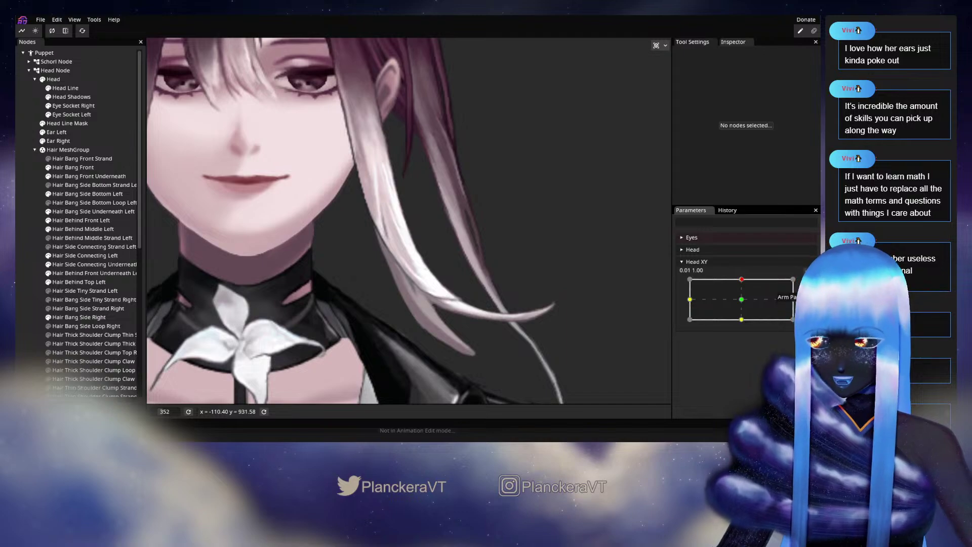
pyautogui.click(802, 285)
pyautogui.scroll(4, 348, 303)
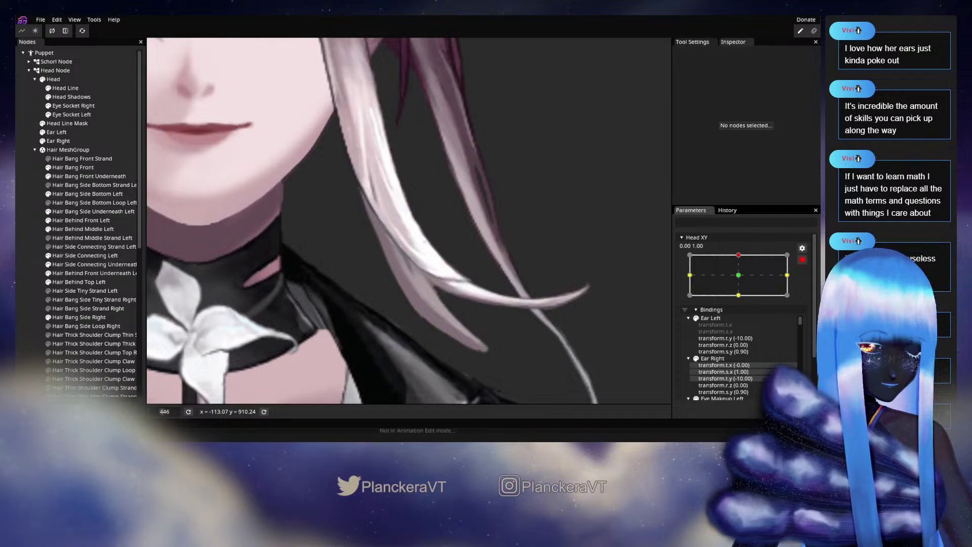
pyautogui.hotkey('alt', 'Tab')
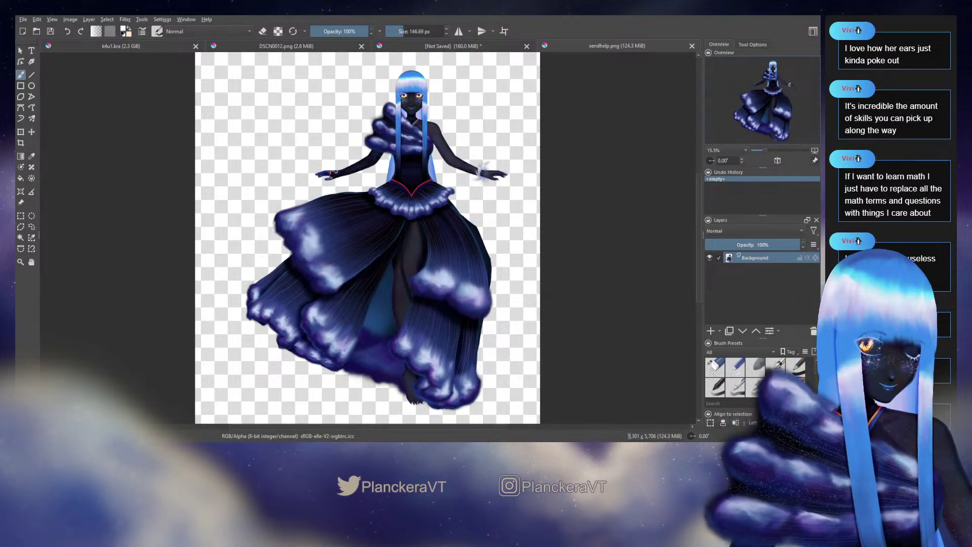
pyautogui.hotkey('alt', 'Tab')
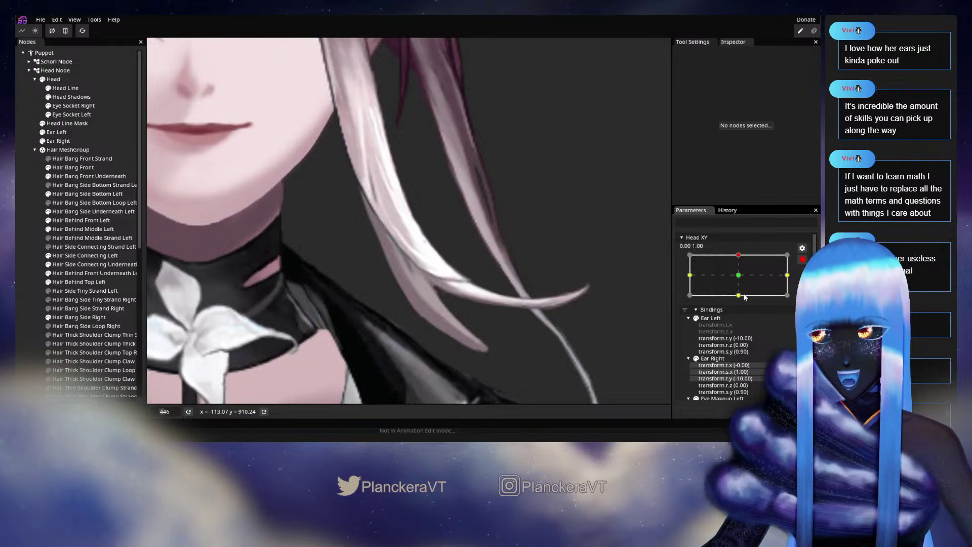
# - Reshape Hair Bang Side Bottom Left's inner edge and lower clump beside the neck and shoulder by adjusting its mesh vertices at Head XY 0.00, 1.00
pyautogui.scroll(2, 476, 263)
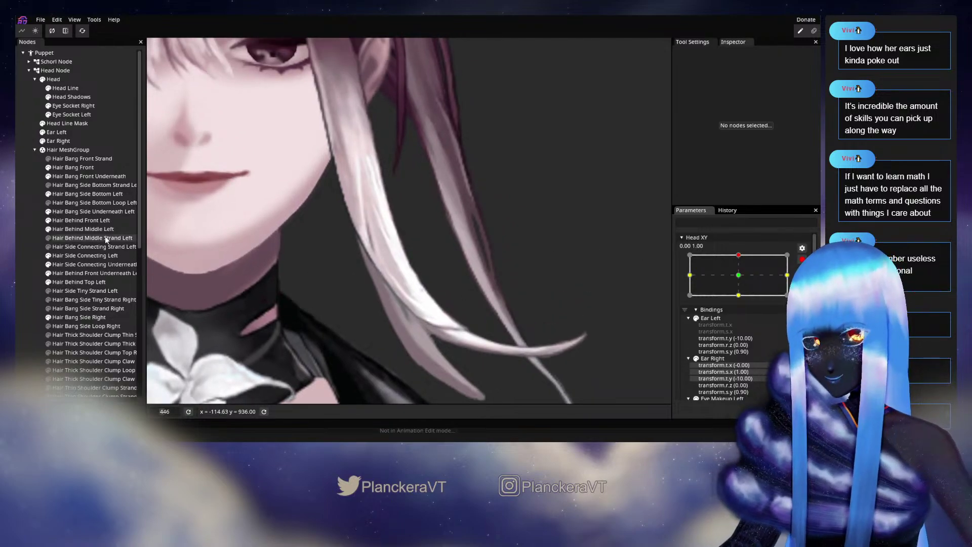
pyautogui.click(87, 194)
pyautogui.scroll(1, 357, 308)
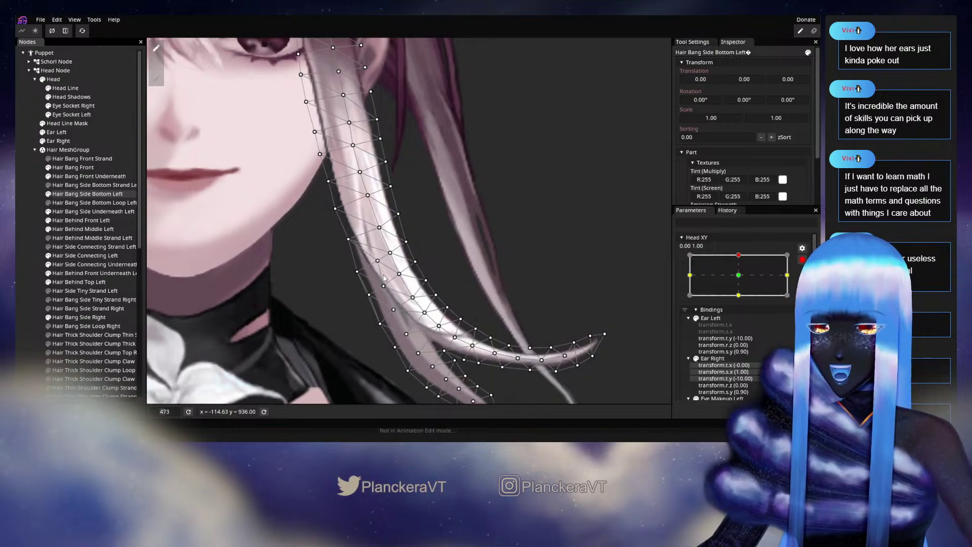
pyautogui.click(378, 262)
pyautogui.moveTo(347, 242); pyautogui.dragTo(364, 280)
pyautogui.scroll(-2, 381, 241)
pyautogui.click(353, 257)
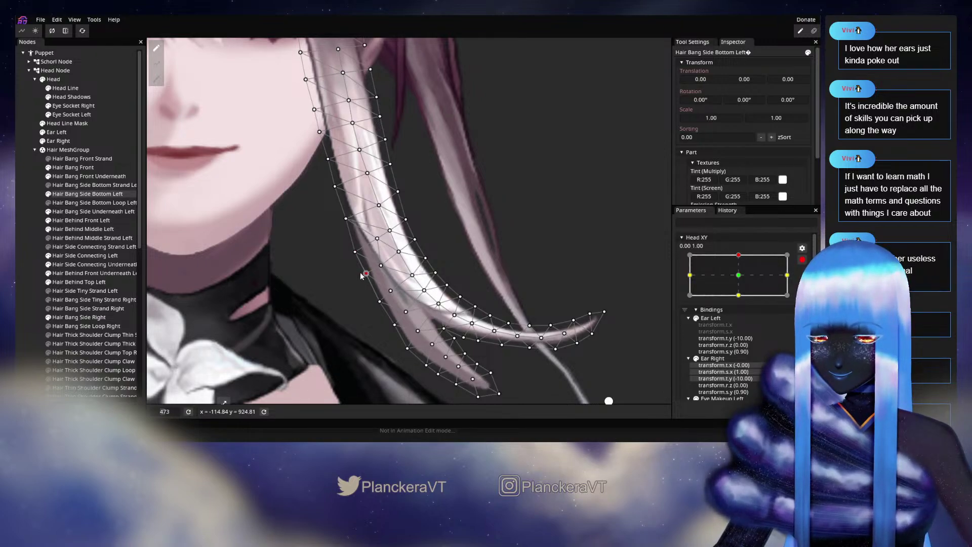
pyautogui.click(380, 272)
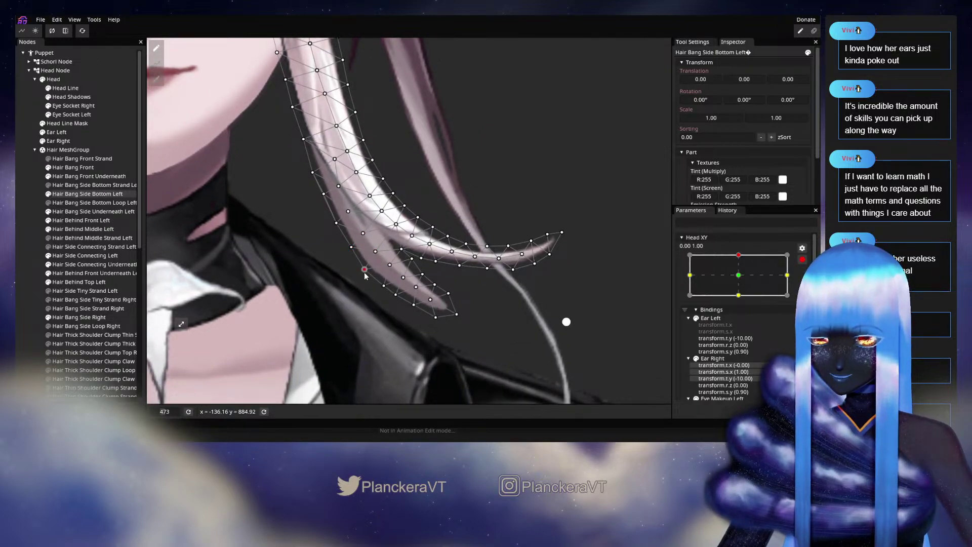
pyautogui.click(396, 267)
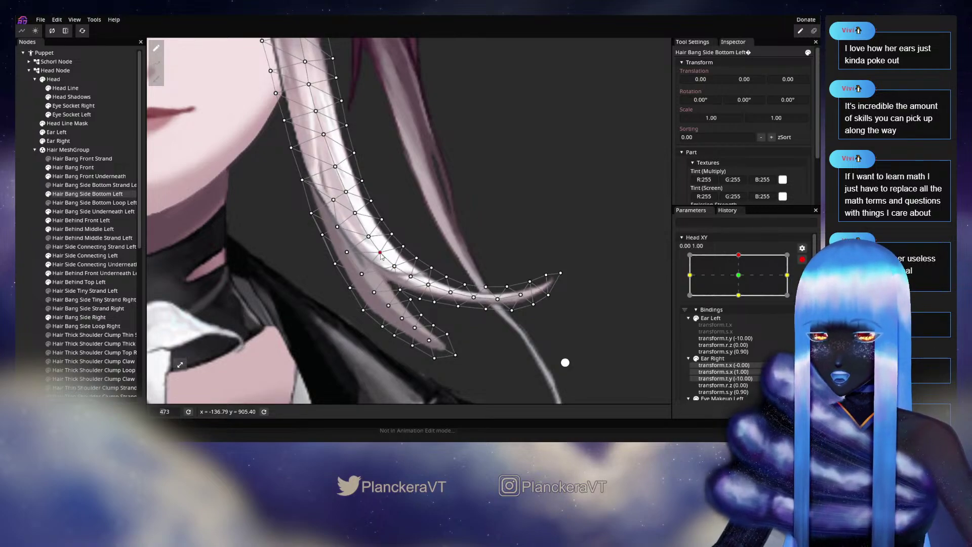
pyautogui.press('Escape')
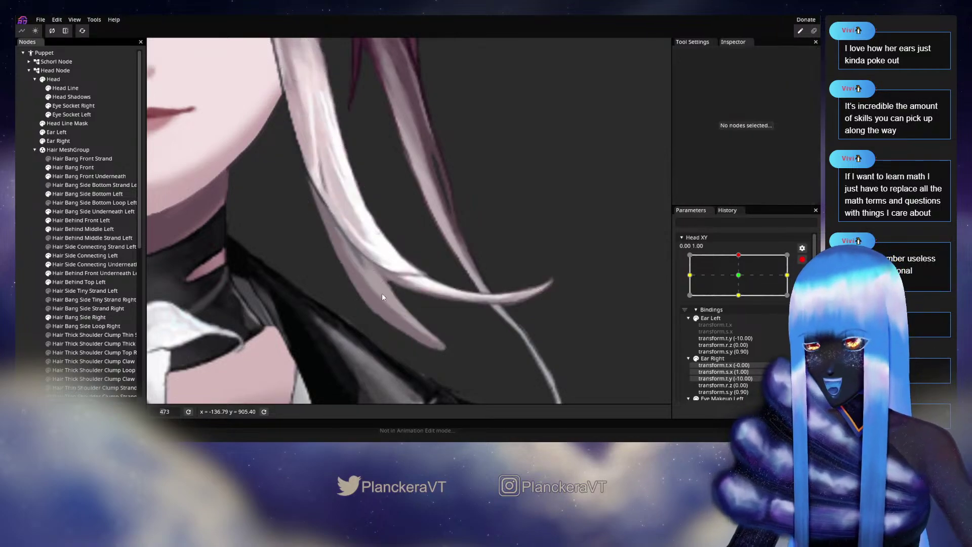
# - Smooth the outer bend of Hair Bang Side Bottom Left above its outward-curling tip by adjusting the edge mesh vertices
pyautogui.scroll(-3, 338, 290)
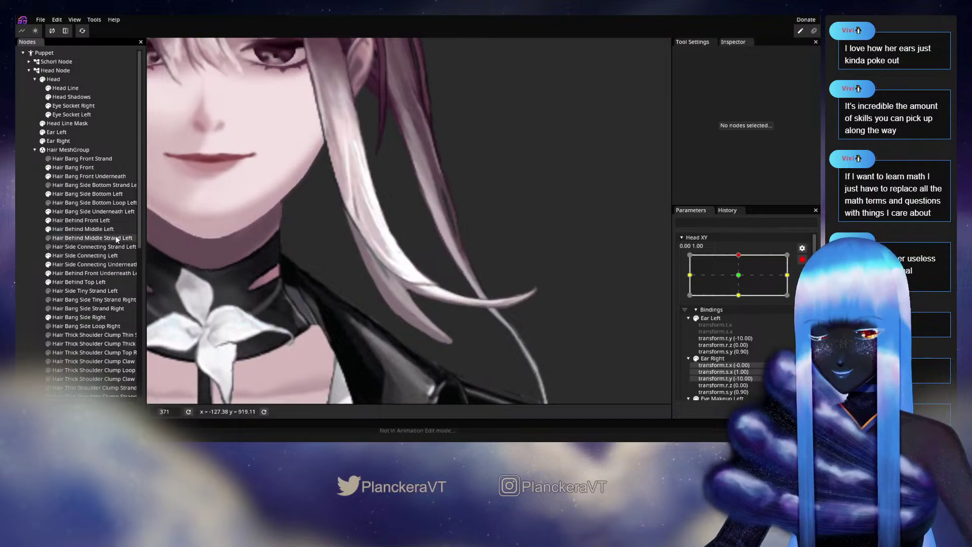
pyautogui.click(76, 194)
pyautogui.scroll(1, 444, 245)
pyautogui.scroll(1, 444, 244)
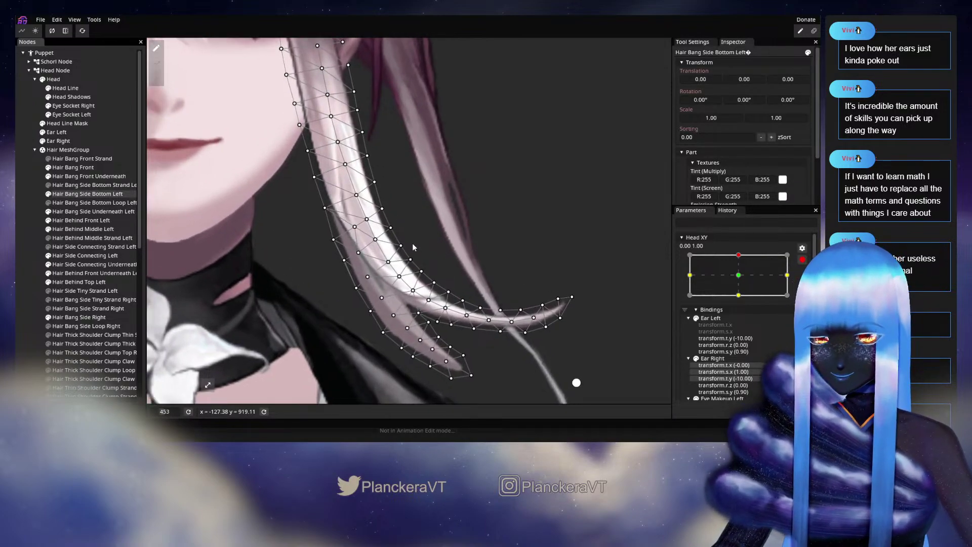
pyautogui.click(398, 244)
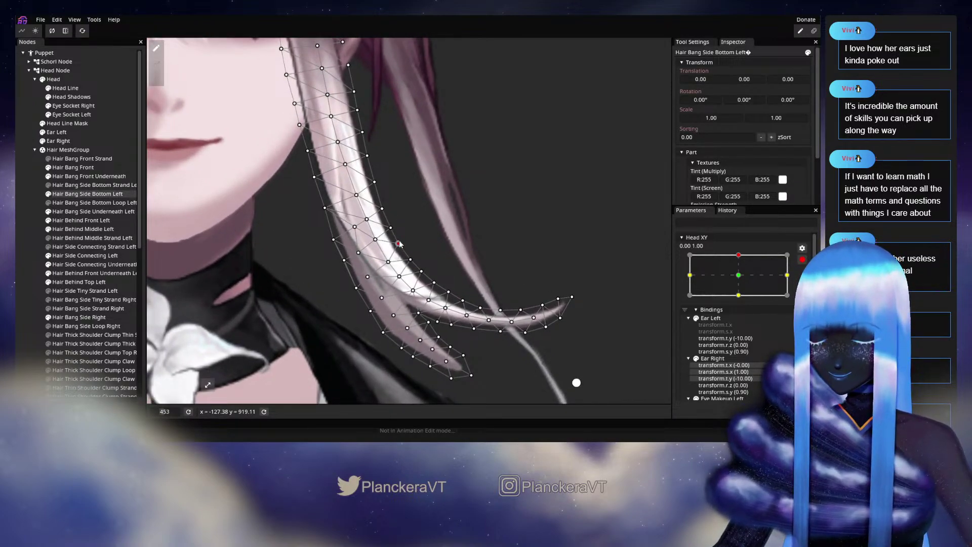
pyautogui.moveTo(393, 232); pyautogui.dragTo(391, 227)
pyautogui.click(412, 260)
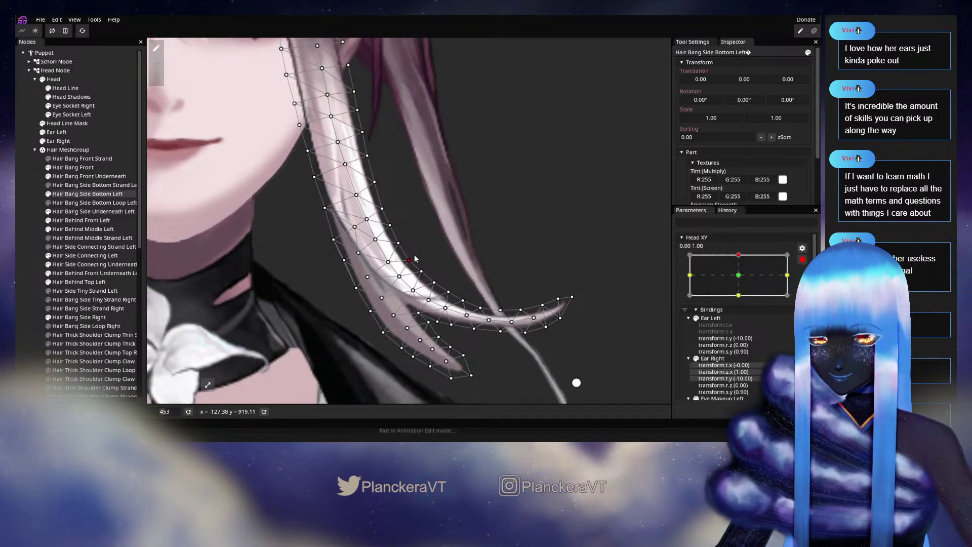
pyautogui.click(421, 273)
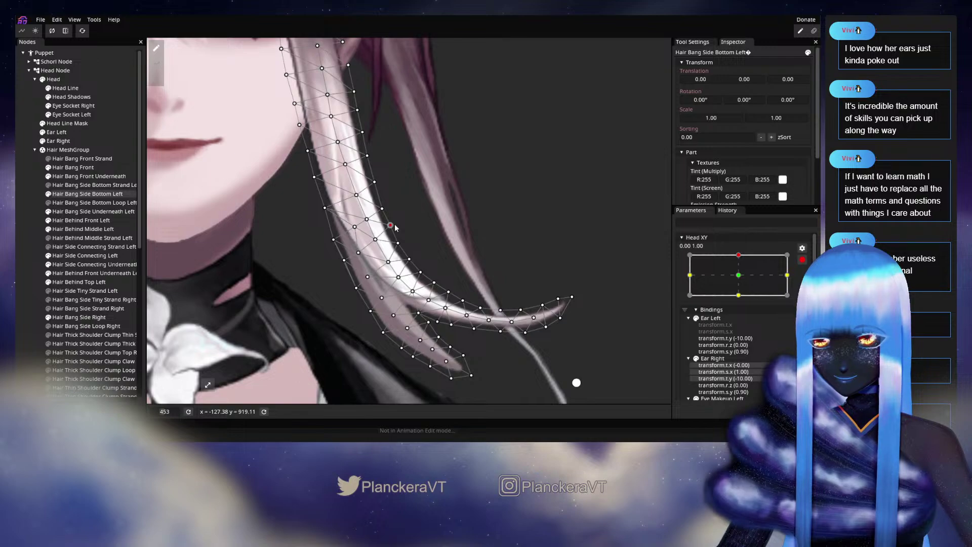
pyautogui.click(22, 261)
# - Disarm Head XY, move it from the centre to 0.00, 1.00 to examine the left bang's motion, and rearm the keypoint
pyautogui.scroll(-2, 452, 275)
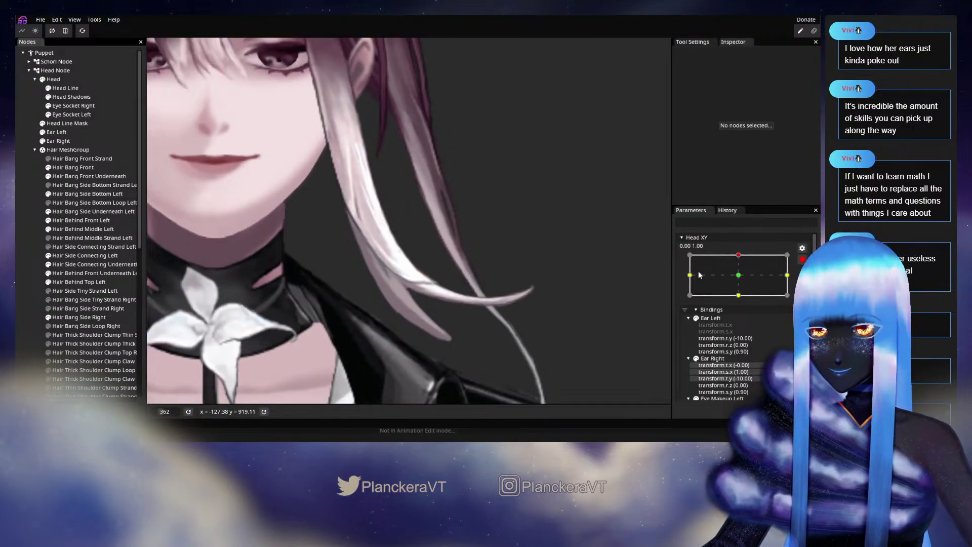
pyautogui.click(802, 259)
pyautogui.moveTo(742, 299); pyautogui.dragTo(742, 279)
pyautogui.scroll(5, 425, 263)
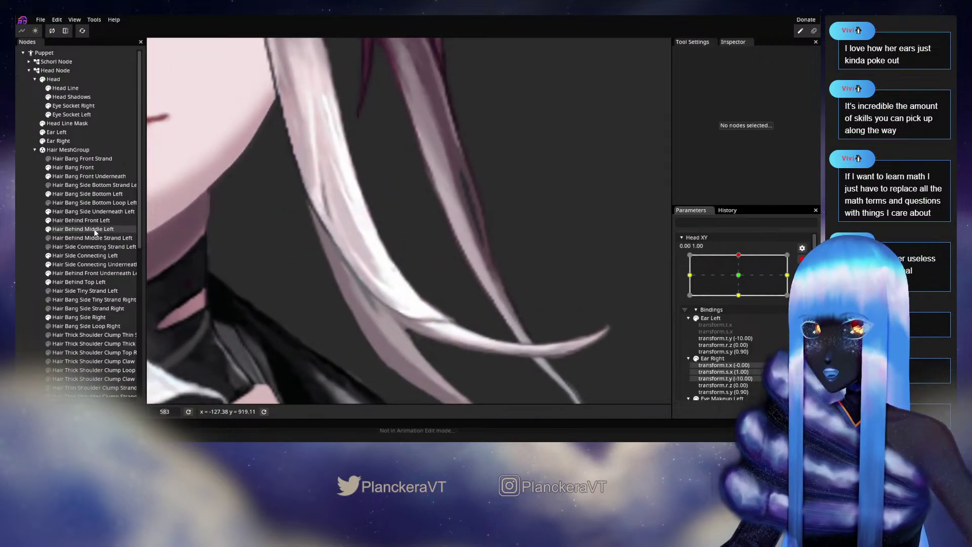
# - Refine the outer bend of Hair Bang Side Bottom Left at Head XY 0.00, 1.00 by nudging mesh vertices along its outer edge
pyautogui.click(81, 193)
pyautogui.scroll(1, 405, 257)
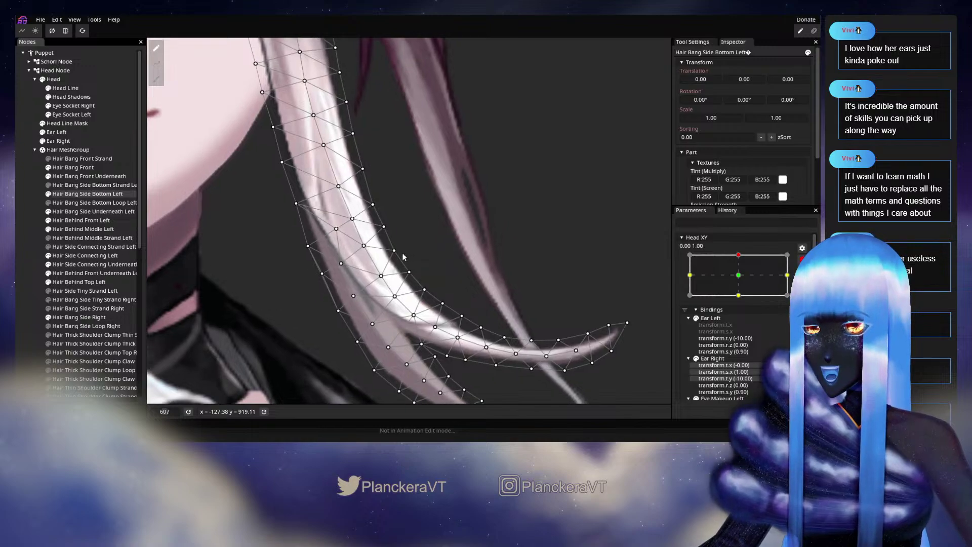
pyautogui.moveTo(396, 251); pyautogui.dragTo(400, 248)
pyautogui.click(409, 272)
pyautogui.click(385, 227)
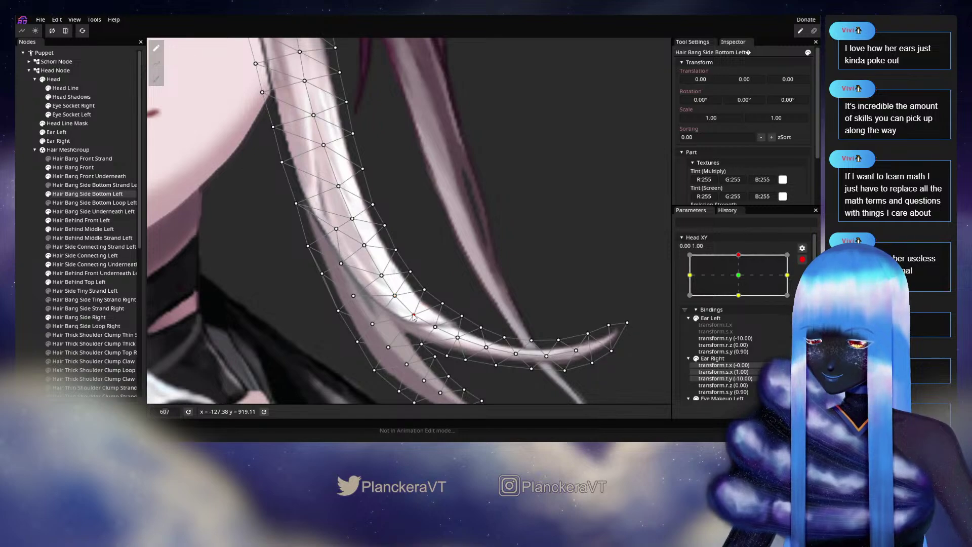
pyautogui.click(425, 289)
pyautogui.moveTo(425, 289); pyautogui.dragTo(457, 245)
# - Adjust the lower clump of Hair Bang Side Bottom Left by shifting its interior vertices and the inner edge vertices beside the neck
pyautogui.click(403, 281)
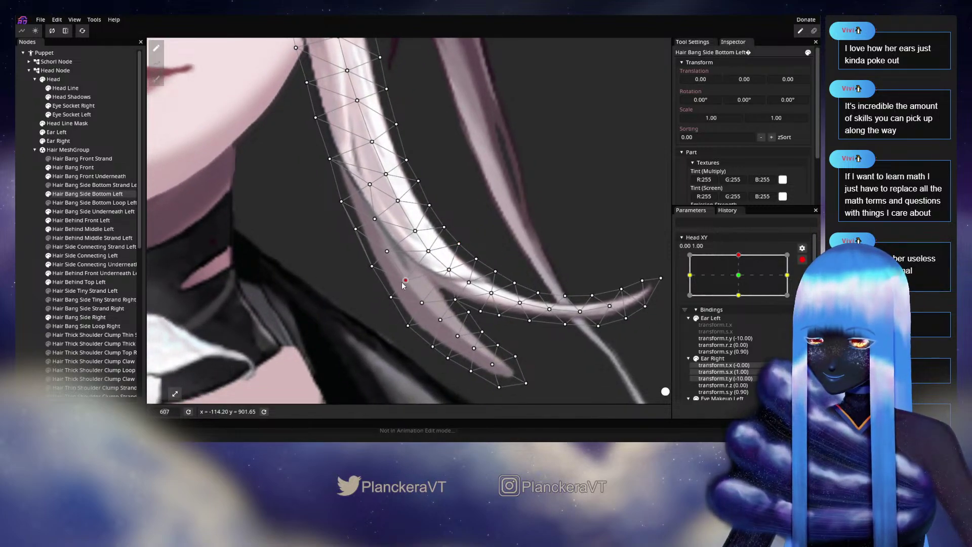
pyautogui.click(374, 220)
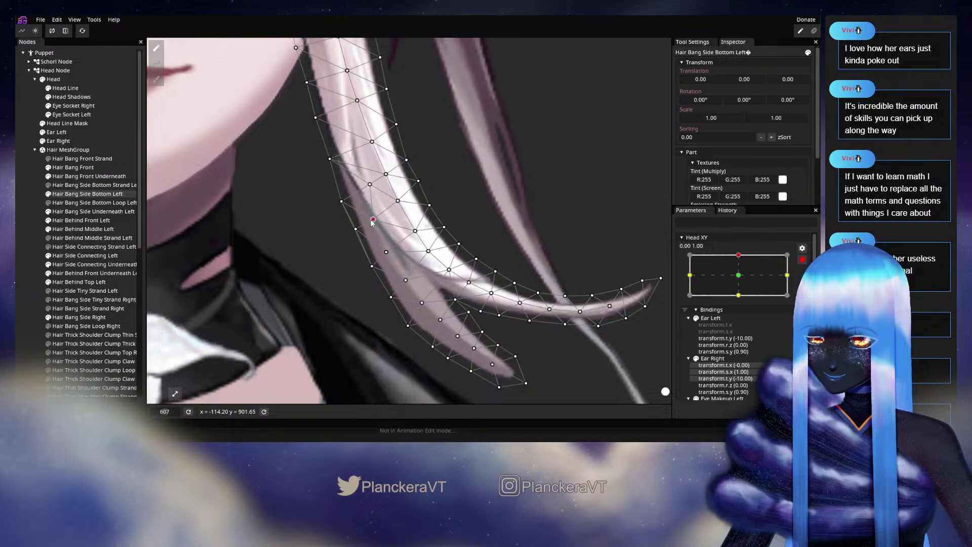
pyautogui.click(339, 204)
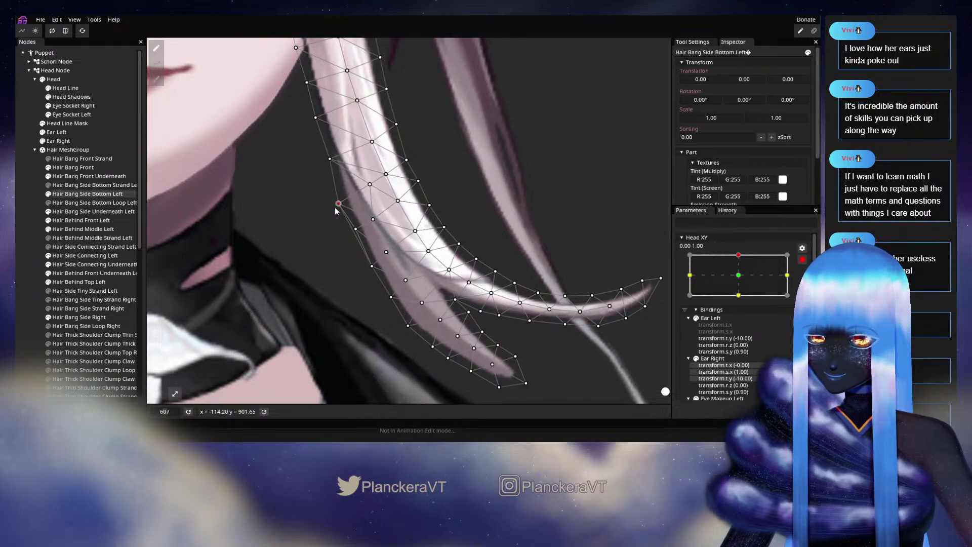
pyautogui.click(355, 229)
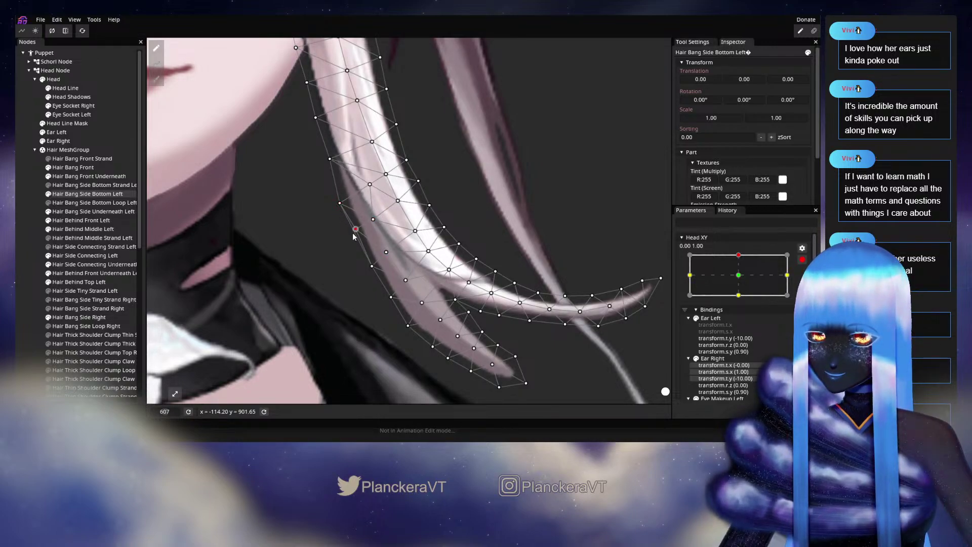
pyautogui.click(372, 267)
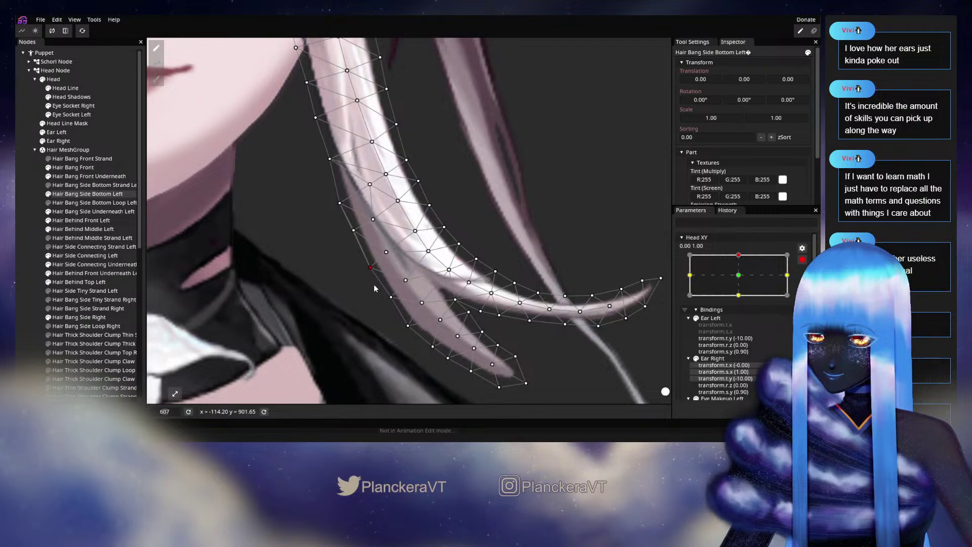
pyautogui.click(388, 299)
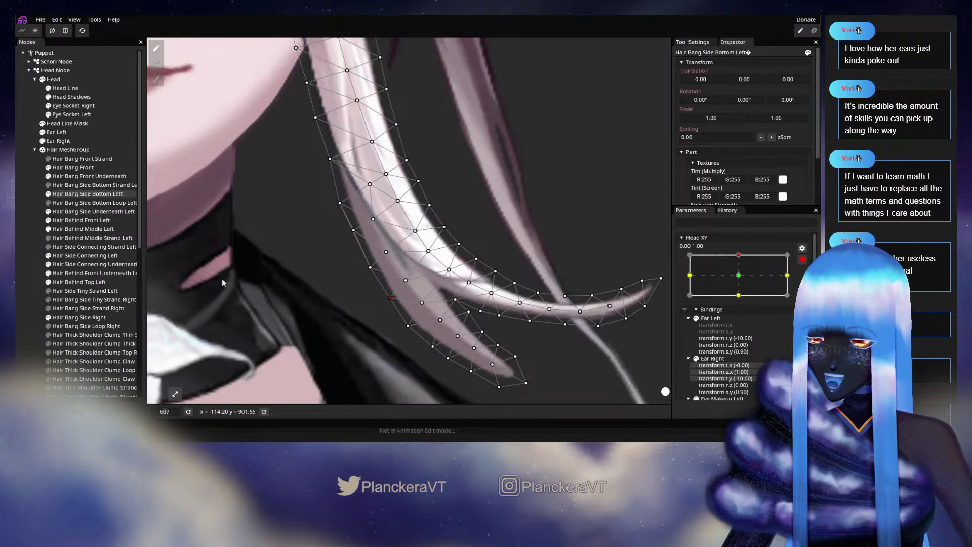
# - Deselect the bang, disarm Head XY, move it around 0.00, 1.00 to examine the reshaped lower clump, and rearm the keypoint
pyautogui.click(466, 287)
pyautogui.scroll(-5, 466, 284)
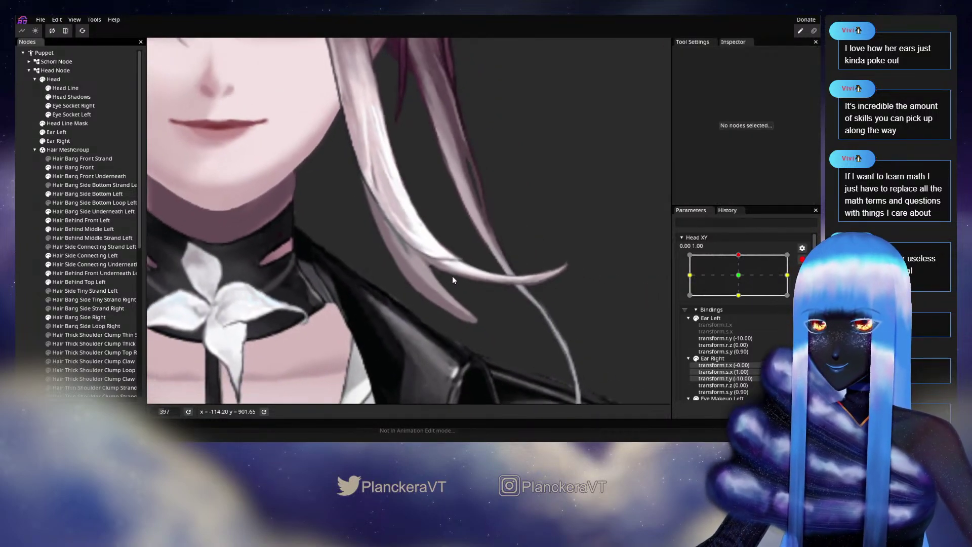
pyautogui.moveTo(454, 280); pyautogui.dragTo(460, 311)
pyautogui.scroll(-1, 467, 309)
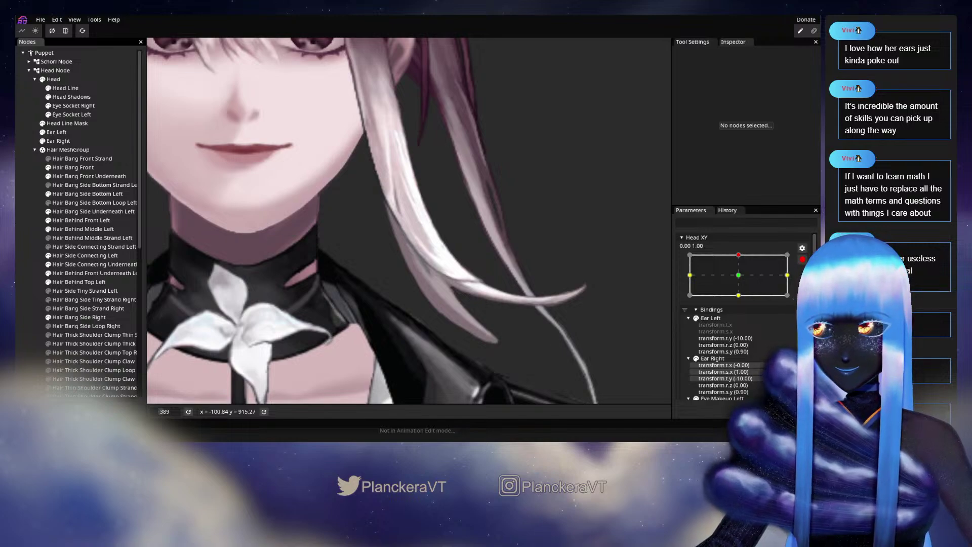
pyautogui.moveTo(742, 280)
pyautogui.mouseDown()
pyautogui.moveTo(742, 288)
pyautogui.moveTo(741, 279)
pyautogui.mouseUp()
pyautogui.scroll(3, 367, 266)
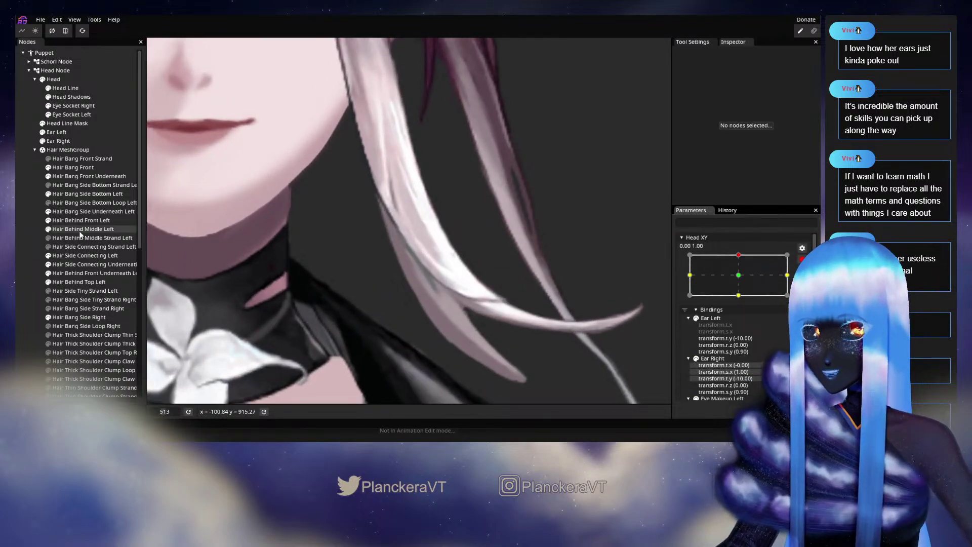
# - Widen Hair Bang Side Bottom Left slightly towards the neck by moving vertices where the lower clump splits off and along its inner edge
pyautogui.click(79, 194)
pyautogui.scroll(2, 402, 275)
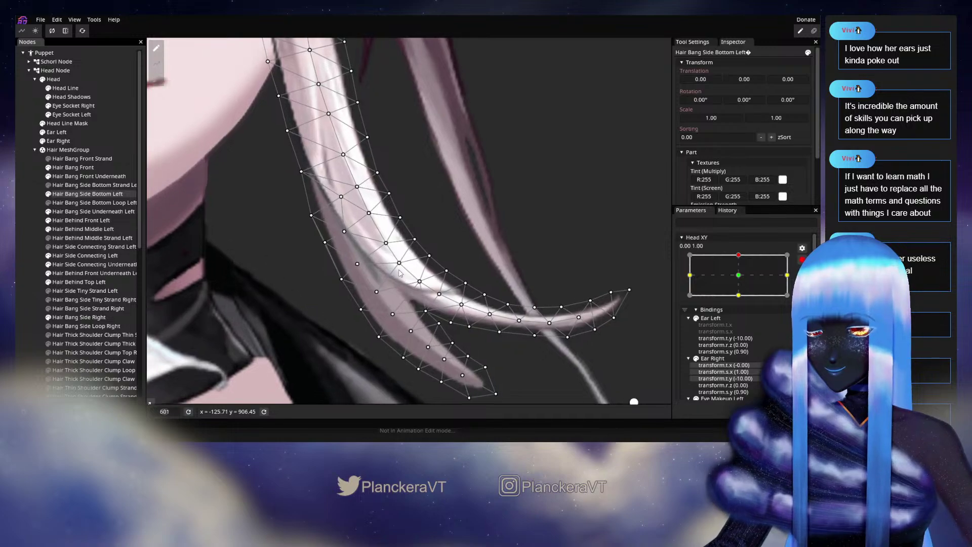
pyautogui.click(358, 264)
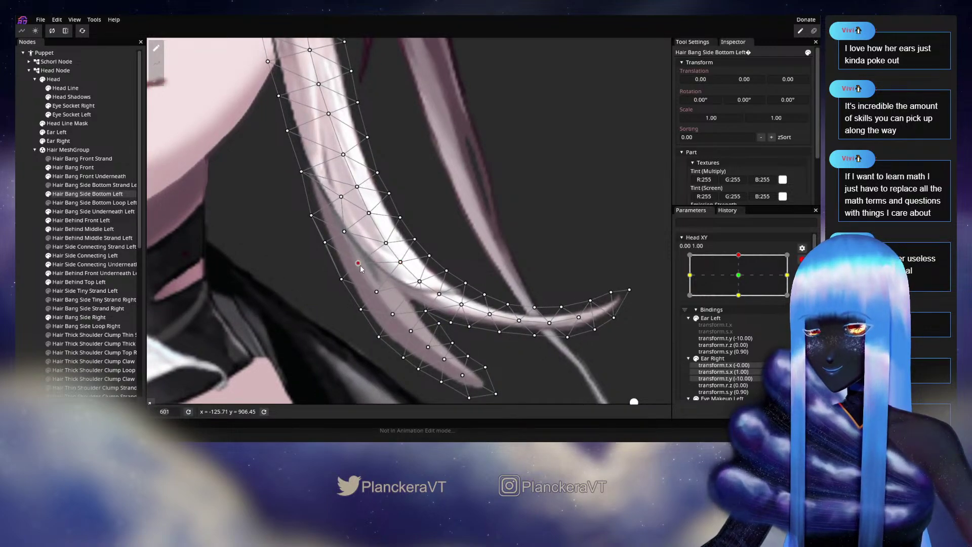
pyautogui.click(340, 197)
pyautogui.moveTo(337, 199); pyautogui.dragTo(335, 201)
pyautogui.click(299, 173)
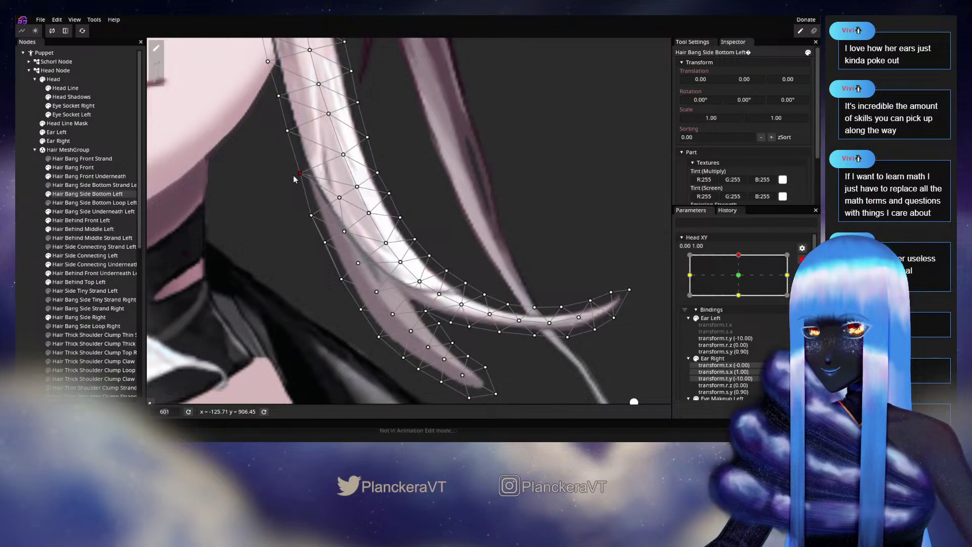
pyautogui.click(342, 233)
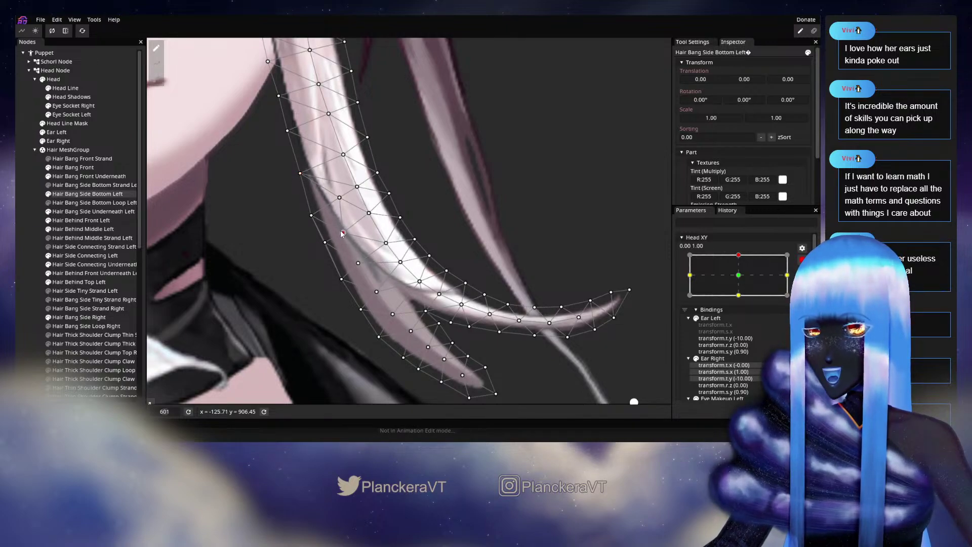
pyautogui.moveTo(308, 222); pyautogui.dragTo(323, 247)
pyautogui.moveTo(344, 285); pyautogui.dragTo(340, 286)
pyautogui.click(266, 284)
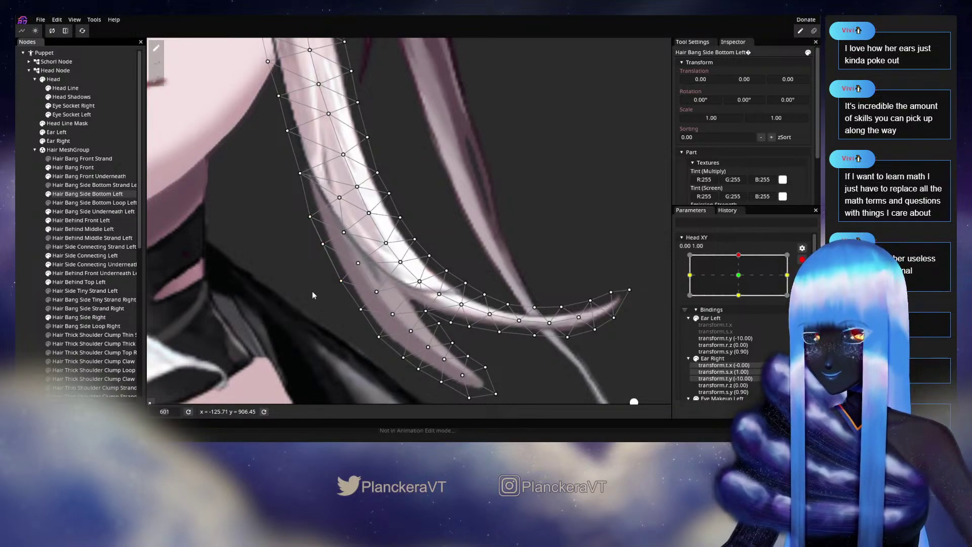
# - Deselect the bang, disarm Head XY, move it to 0.00, 1.00 to examine how the inner edge follows, and rearm the keypoint
pyautogui.click(17, 256)
pyautogui.scroll(-4, 448, 267)
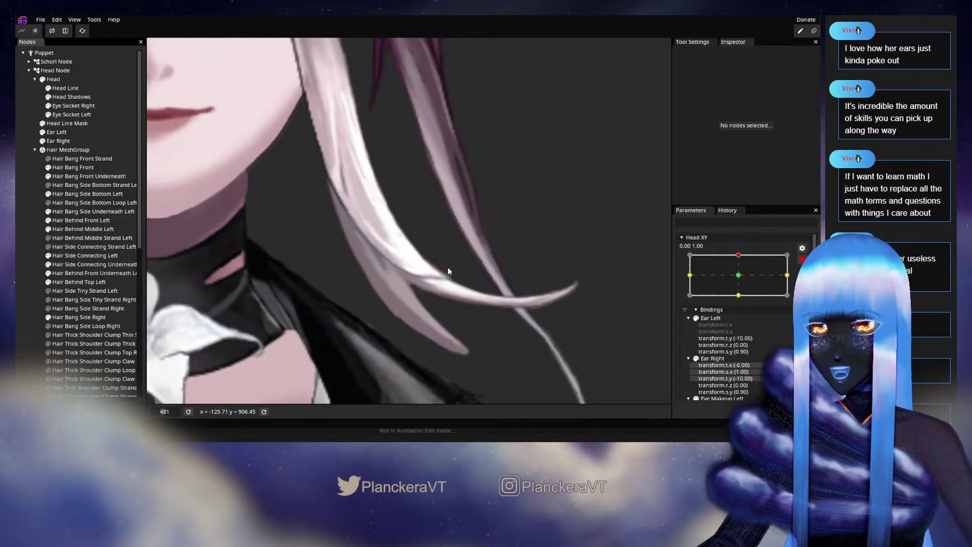
pyautogui.scroll(-2, 477, 268)
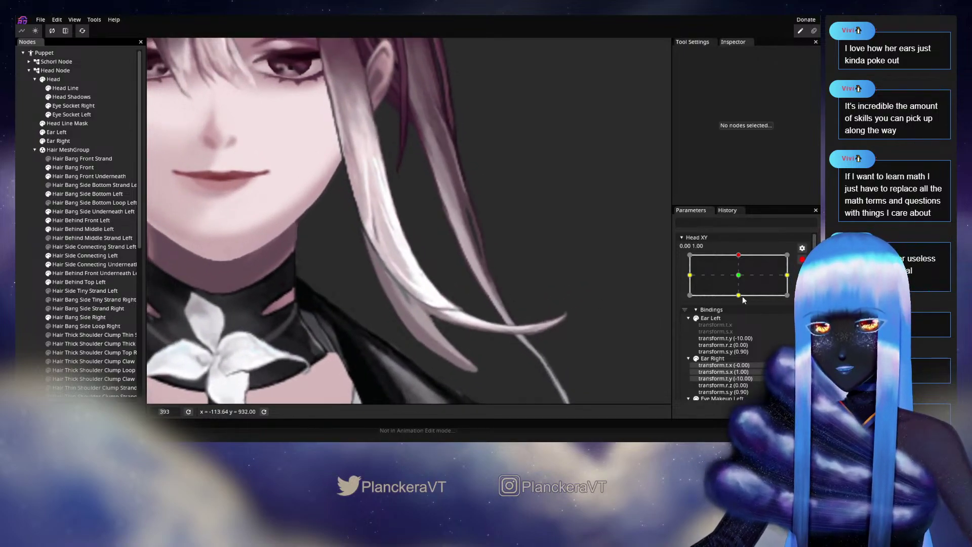
pyautogui.click(802, 260)
pyautogui.moveTo(742, 279)
pyautogui.mouseDown()
pyautogui.moveTo(739, 299)
pyautogui.moveTo(742, 279)
pyautogui.mouseUp()
pyautogui.click(807, 283)
pyautogui.scroll(1, 335, 280)
pyautogui.scroll(2, 335, 282)
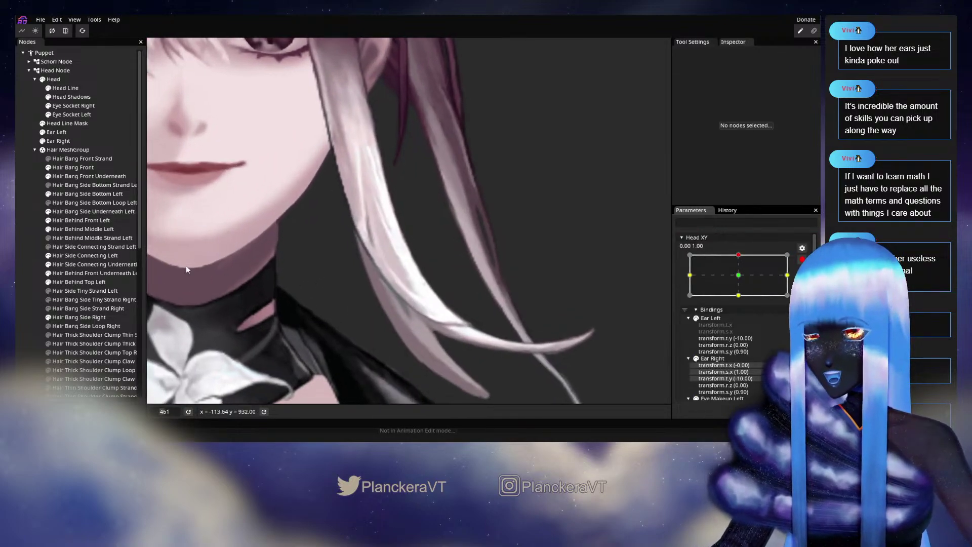
# - Nudge the centre-line vertices in the middle of Hair Bang Side Bottom Left at Head XY 0.00, 1.00
pyautogui.click(86, 194)
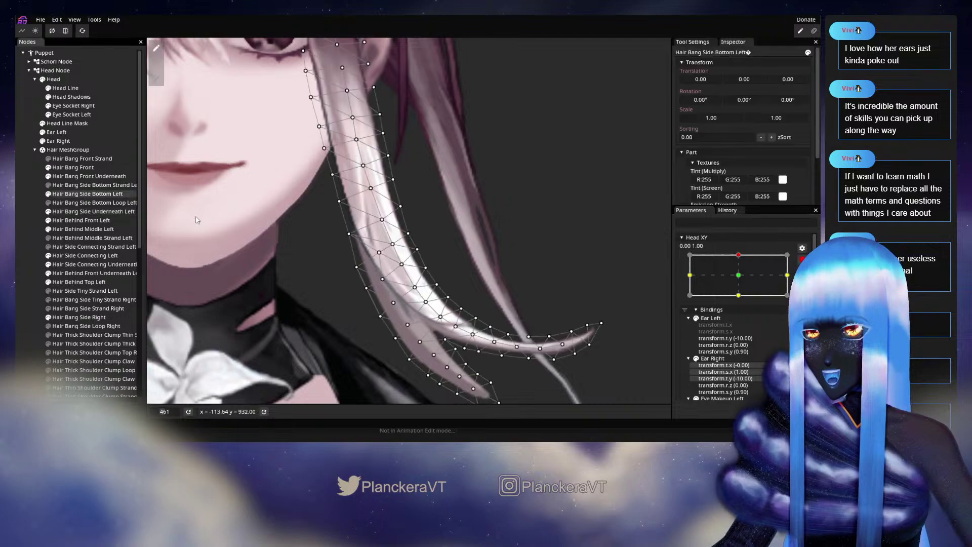
pyautogui.scroll(2, 390, 248)
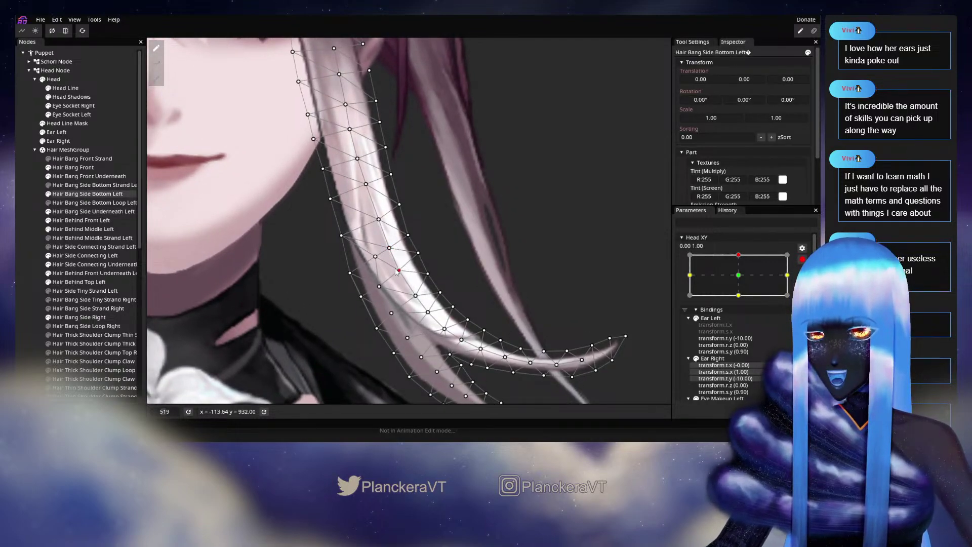
pyautogui.click(389, 248)
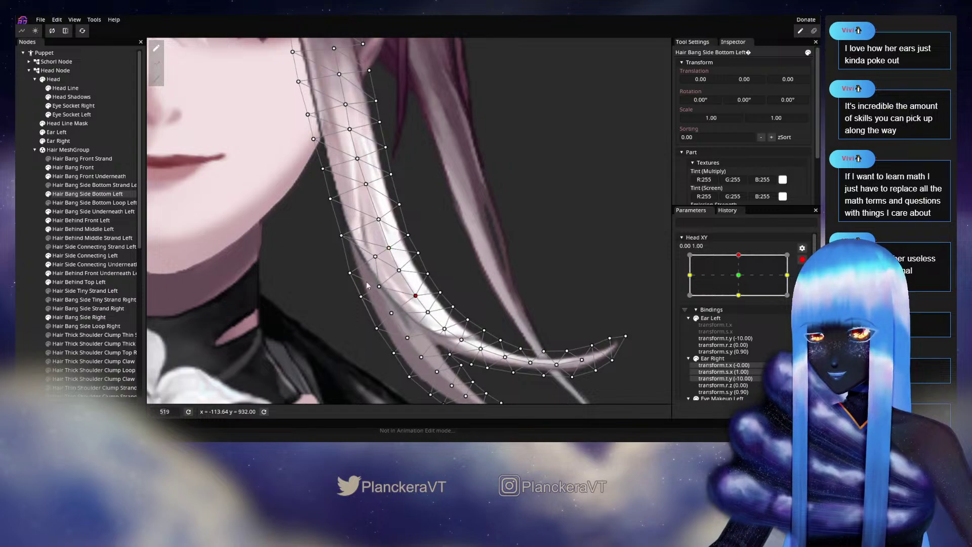
# - Deselect the bang, disarm Head XY, and move it between 0.00, 1.00 and the centre to examine the bang's middle section
pyautogui.click(471, 286)
pyautogui.scroll(-4, 473, 289)
pyautogui.moveTo(492, 300); pyautogui.dragTo(507, 295)
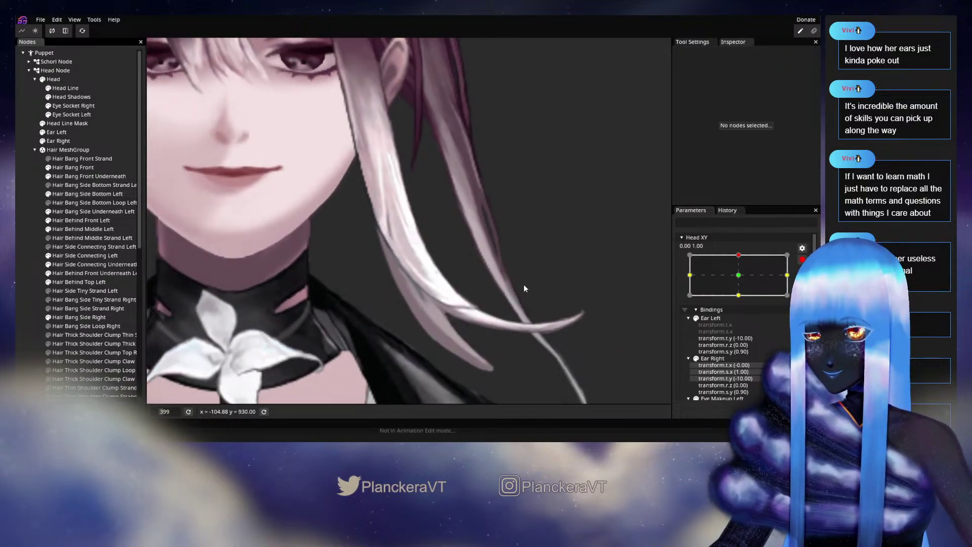
pyautogui.click(802, 259)
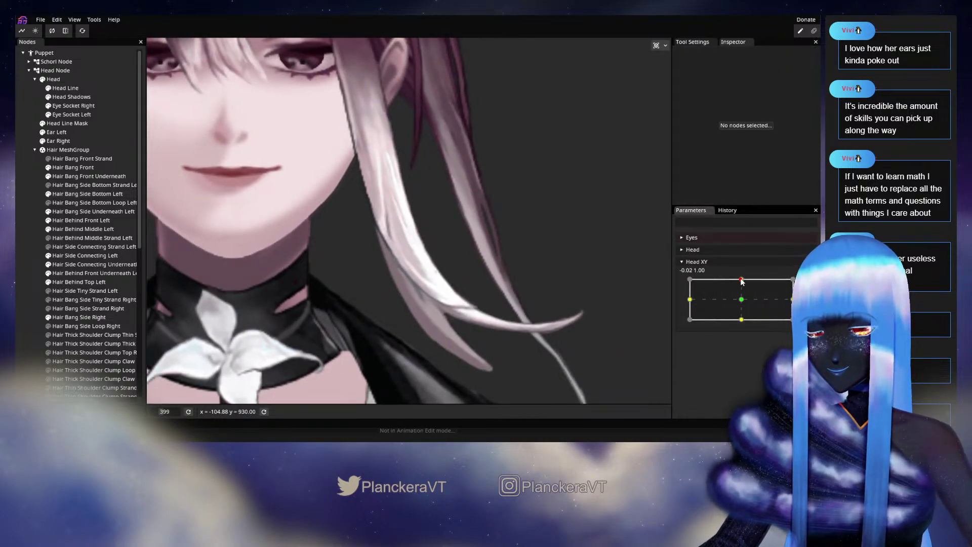
pyautogui.moveTo(741, 282)
pyautogui.mouseDown()
pyautogui.moveTo(741, 300)
pyautogui.moveTo(743, 282)
pyautogui.mouseUp()
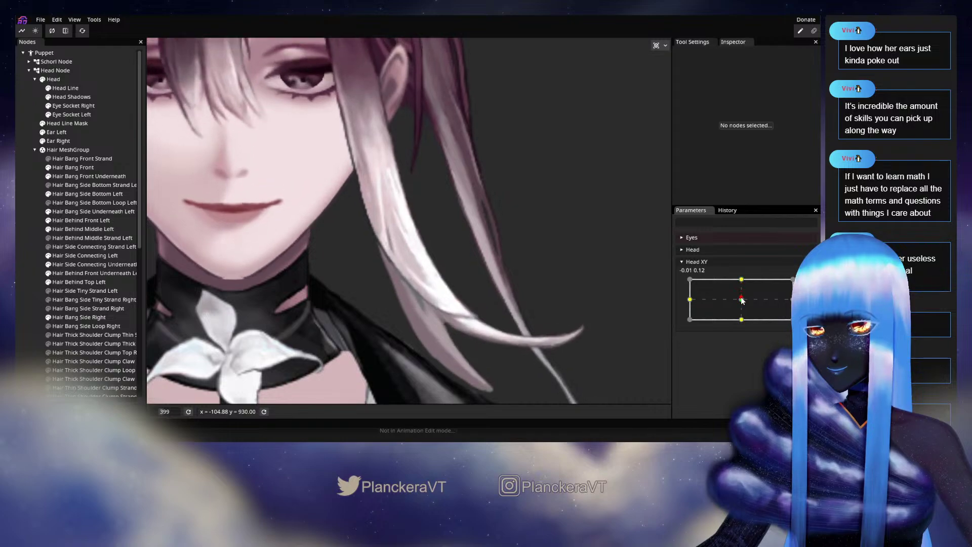
# - Fine-tune Hair Bang Side Bottom Left's mid-strand, inner edge and lower clump by moving mesh vertices at Head XY 0.00, 1.00
pyautogui.scroll(2, 354, 254)
pyautogui.click(86, 193)
pyautogui.scroll(2, 393, 224)
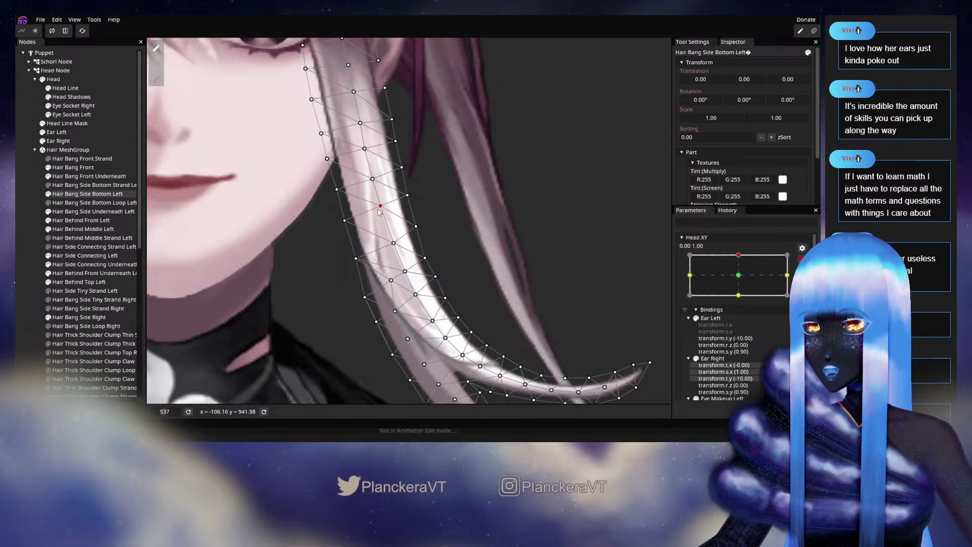
pyautogui.moveTo(393, 246)
pyautogui.mouseDown()
pyautogui.moveTo(403, 255)
pyautogui.moveTo(395, 260)
pyautogui.mouseUp()
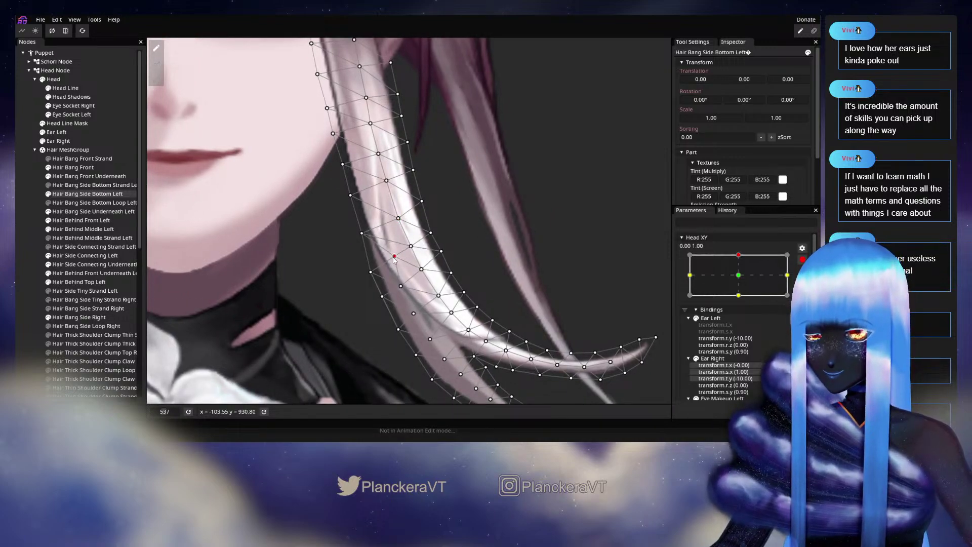
pyautogui.click(362, 234)
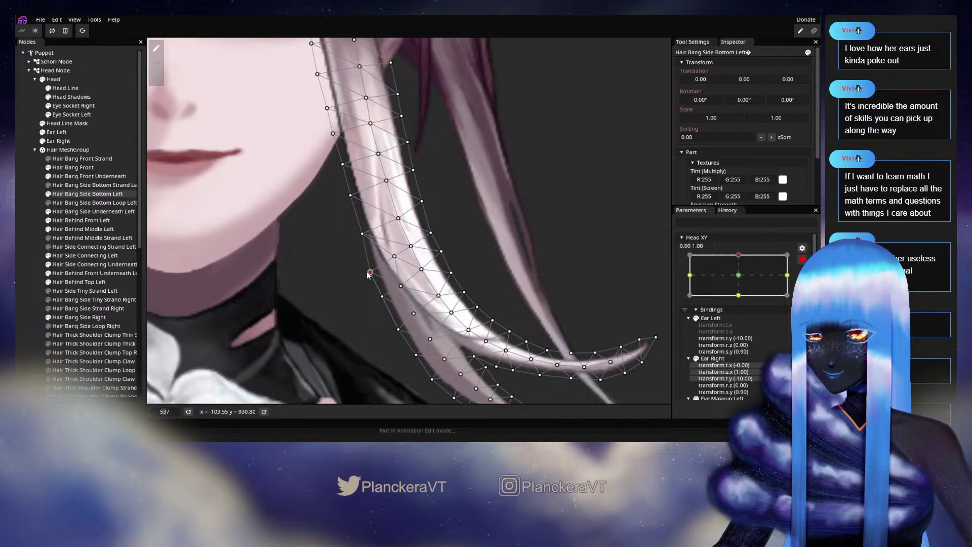
pyautogui.moveTo(409, 251); pyautogui.dragTo(408, 252)
pyautogui.scroll(-2, 409, 251)
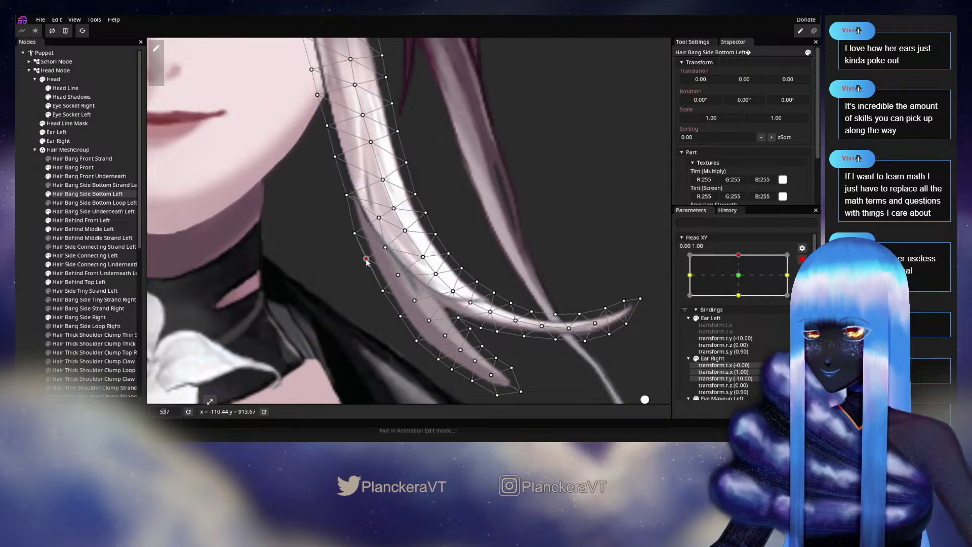
pyautogui.moveTo(354, 238); pyautogui.dragTo(353, 238)
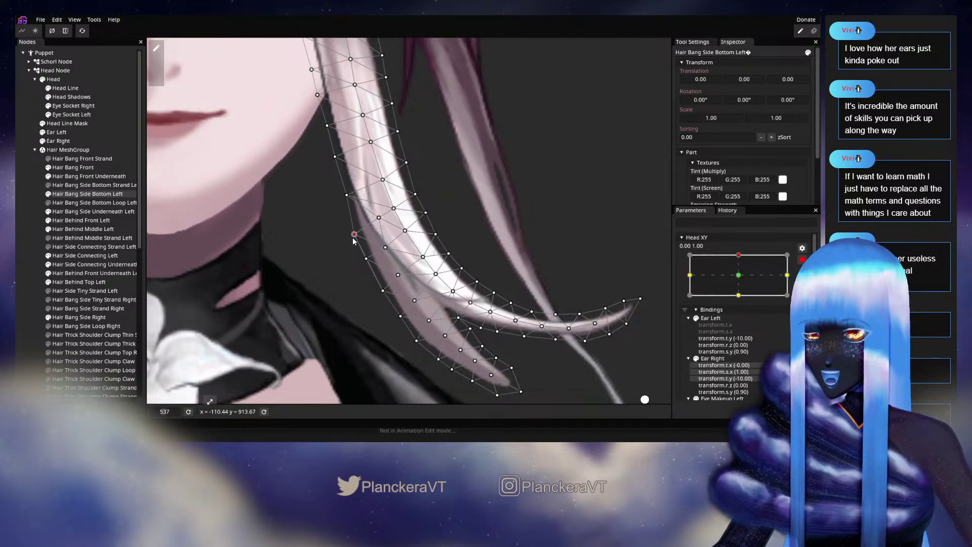
pyautogui.scroll(-2, 387, 252)
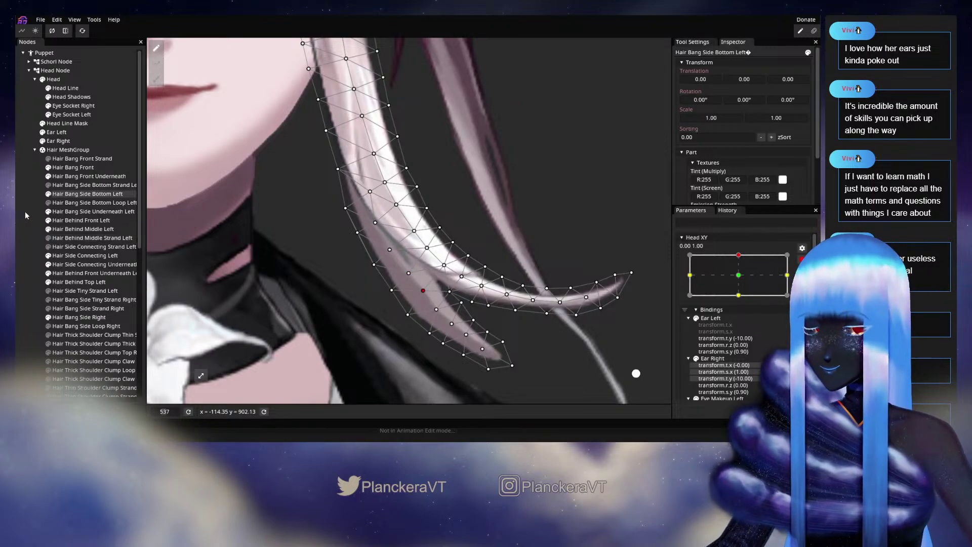
# - Deselect the bang, disarm Head XY, move it up to 0.00, 1.00 to examine the whole bang's motion, and rearm the keypoint
pyautogui.click(453, 290)
pyautogui.scroll(-2, 455, 292)
pyautogui.scroll(-4, 455, 290)
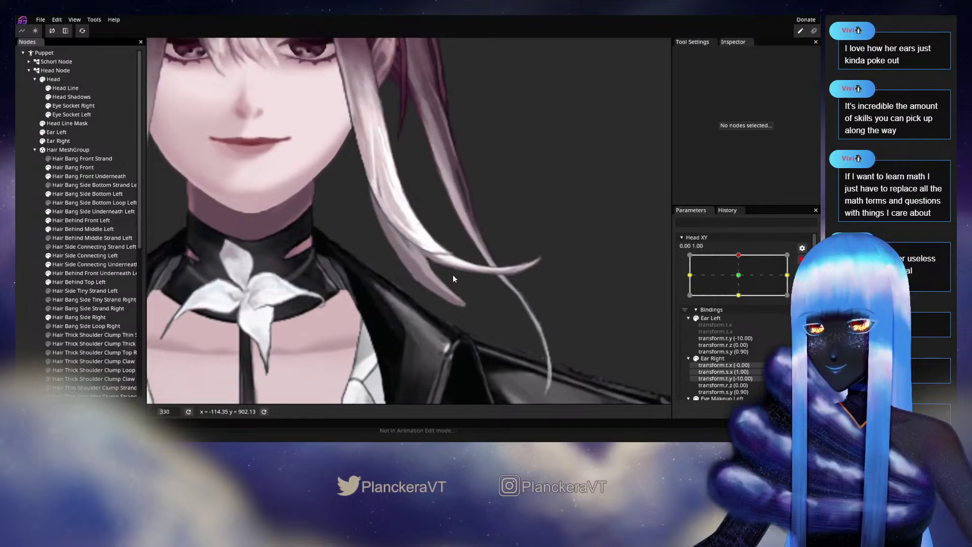
pyautogui.click(803, 262)
pyautogui.moveTo(742, 279)
pyautogui.mouseDown()
pyautogui.moveTo(743, 296)
pyautogui.moveTo(742, 282)
pyautogui.mouseUp()
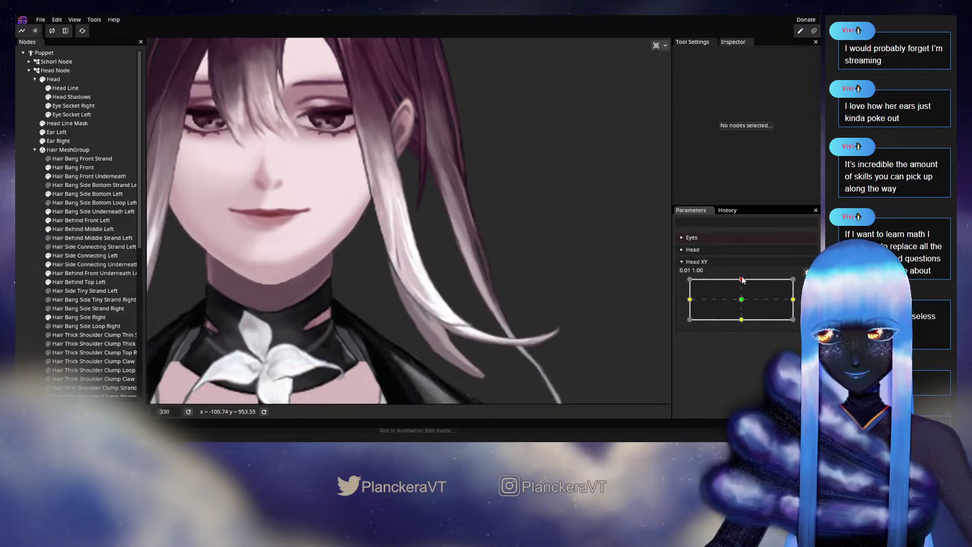
pyautogui.moveTo(742, 283)
pyautogui.mouseDown()
pyautogui.moveTo(744, 296)
pyautogui.moveTo(742, 276)
pyautogui.mouseUp()
pyautogui.click(803, 284)
# - Nudge the mid-strand centre and outer-edge vertices of Hair Bang Side Bottom Left at Head XY 0.00, 1.00
pyautogui.scroll(5, 399, 341)
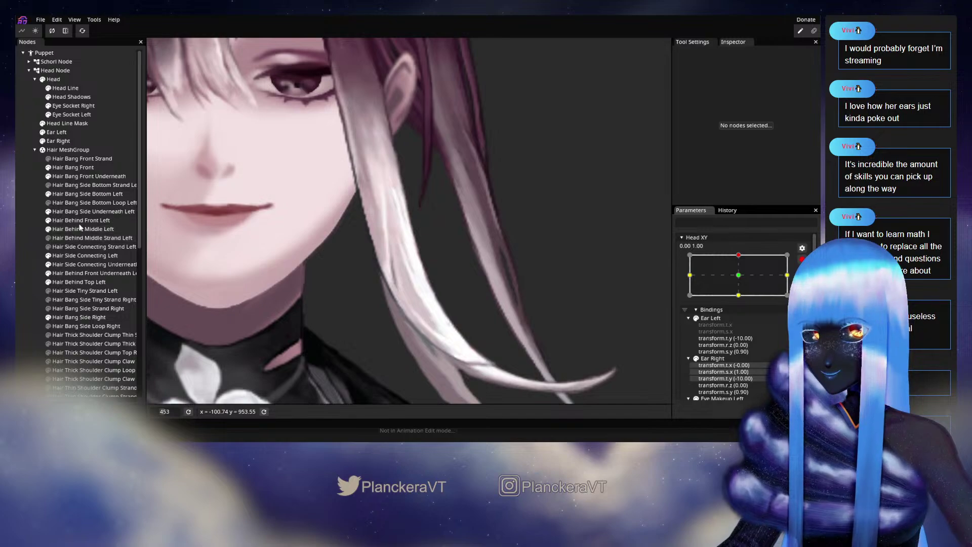
pyautogui.click(87, 194)
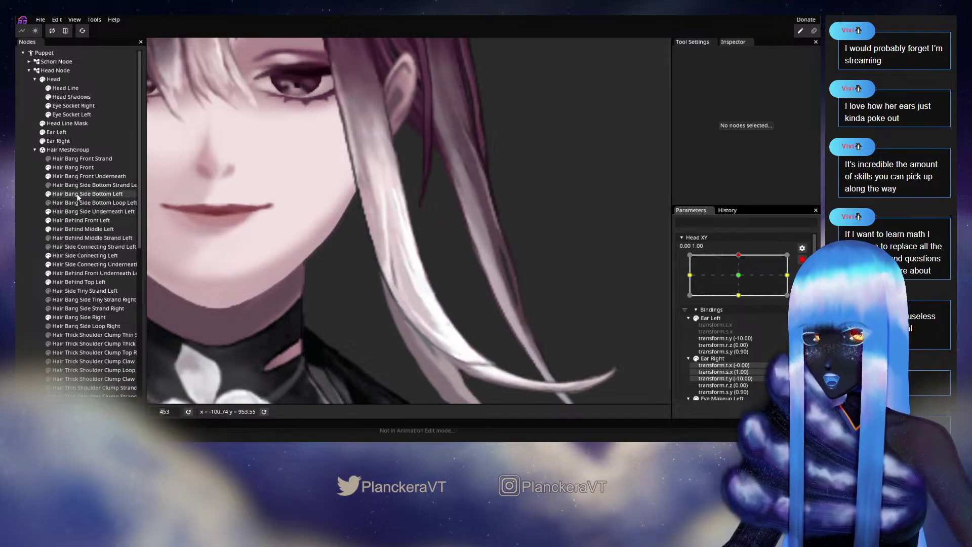
pyautogui.scroll(2, 424, 308)
pyautogui.scroll(2, 425, 307)
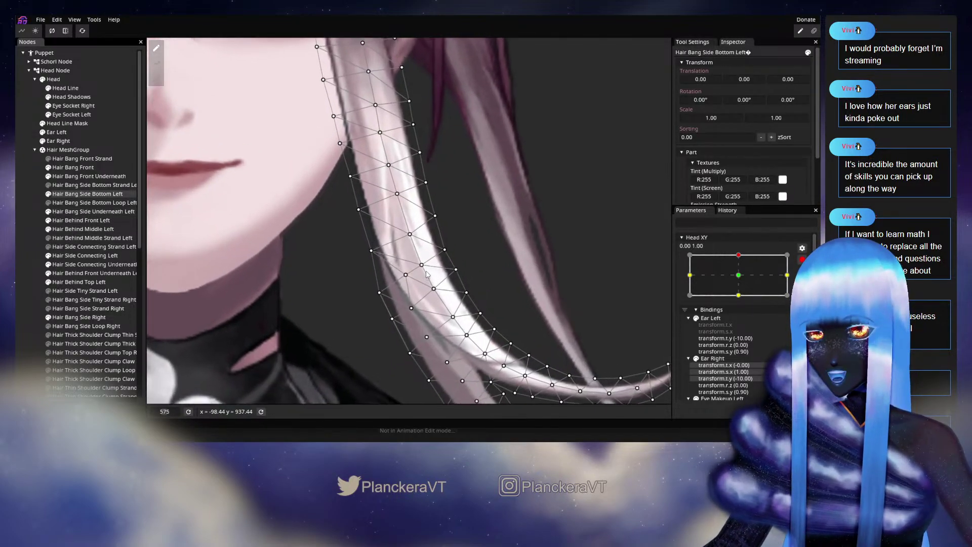
pyautogui.moveTo(428, 264); pyautogui.dragTo(413, 237)
pyautogui.click(445, 250)
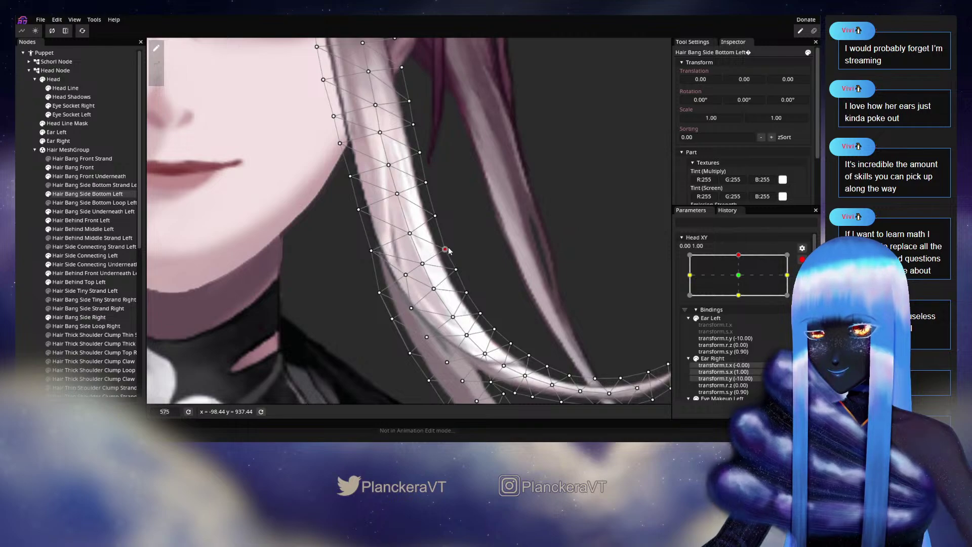
# - Deselect the bang, disarm Head XY, move it back to the upper middle keypoint to examine the strand's motion, and rearm it
pyautogui.click(34, 249)
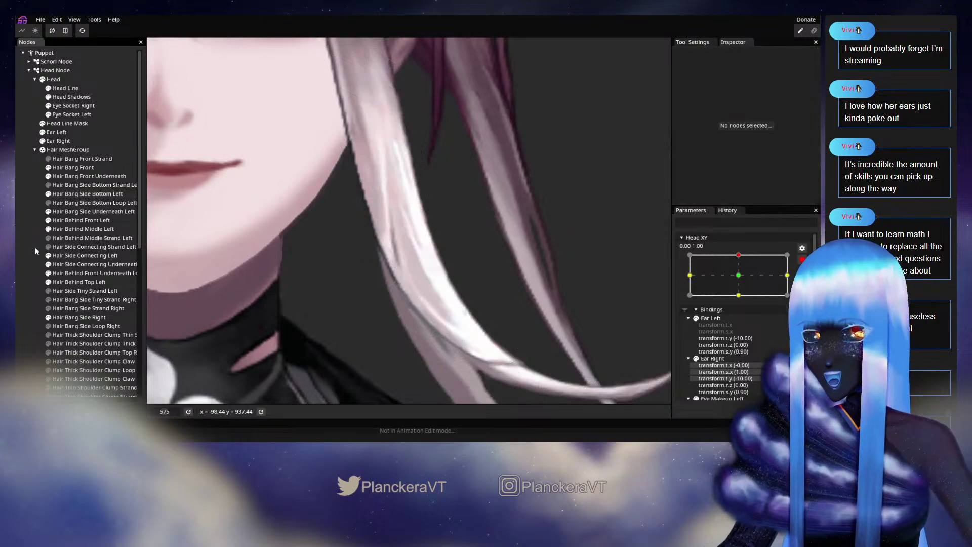
pyautogui.scroll(-2, 478, 291)
pyautogui.scroll(-3, 478, 290)
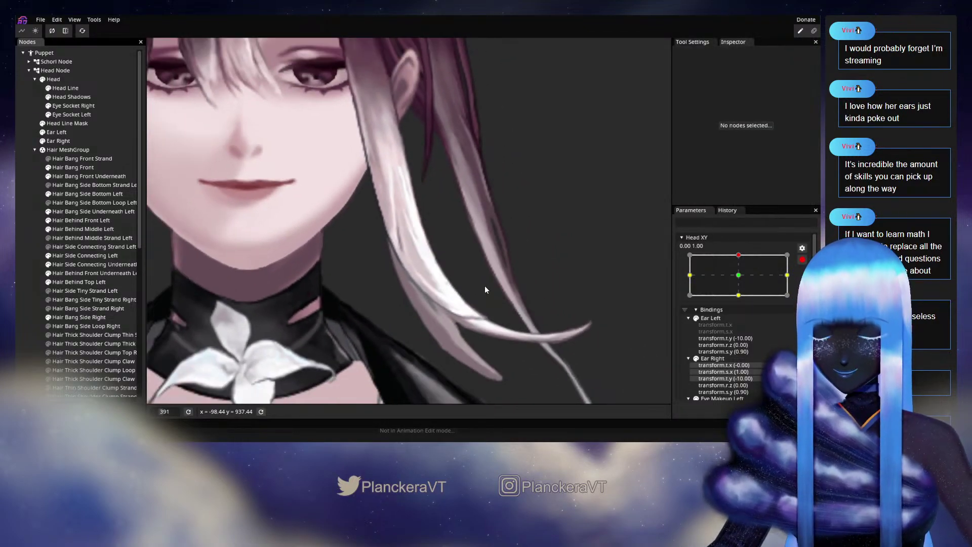
pyautogui.click(802, 259)
pyautogui.moveTo(742, 280)
pyautogui.mouseDown()
pyautogui.moveTo(741, 300)
pyautogui.moveTo(741, 282)
pyautogui.mouseUp()
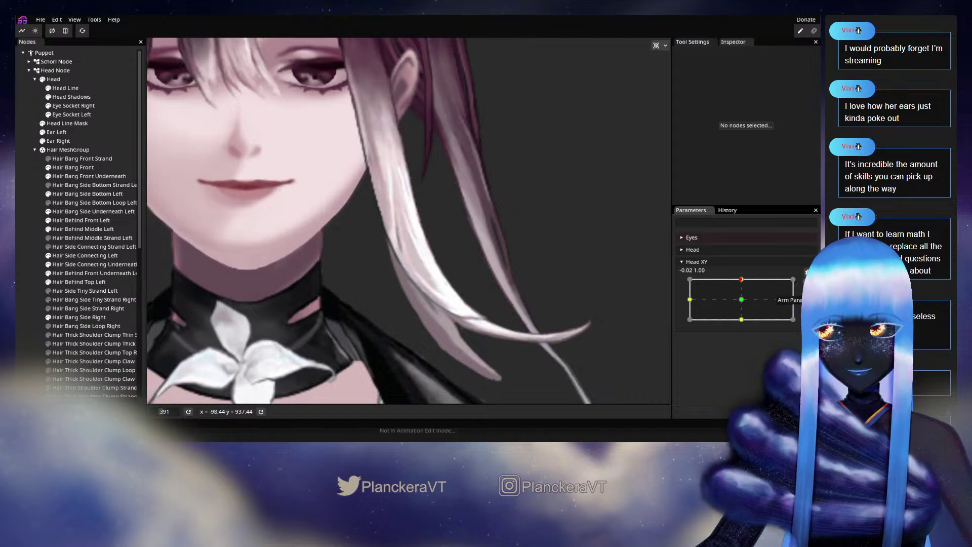
pyautogui.click(802, 284)
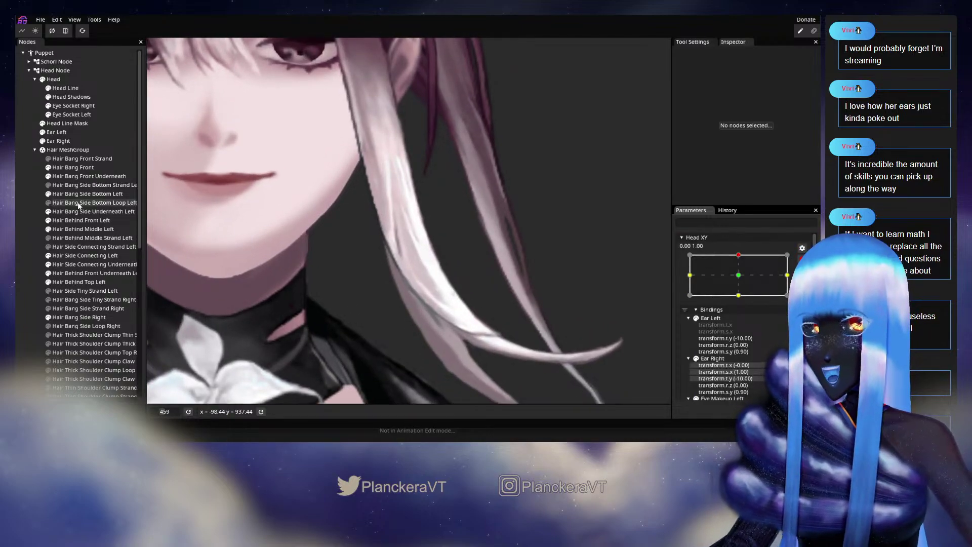
# - Reshape Hair Bang Side Bottom Left's inner edge below the jaw and its lower bend by moving mesh vertices at Head XY 0.00, 1.00
pyautogui.click(108, 195)
pyautogui.scroll(2, 366, 267)
pyautogui.click(376, 252)
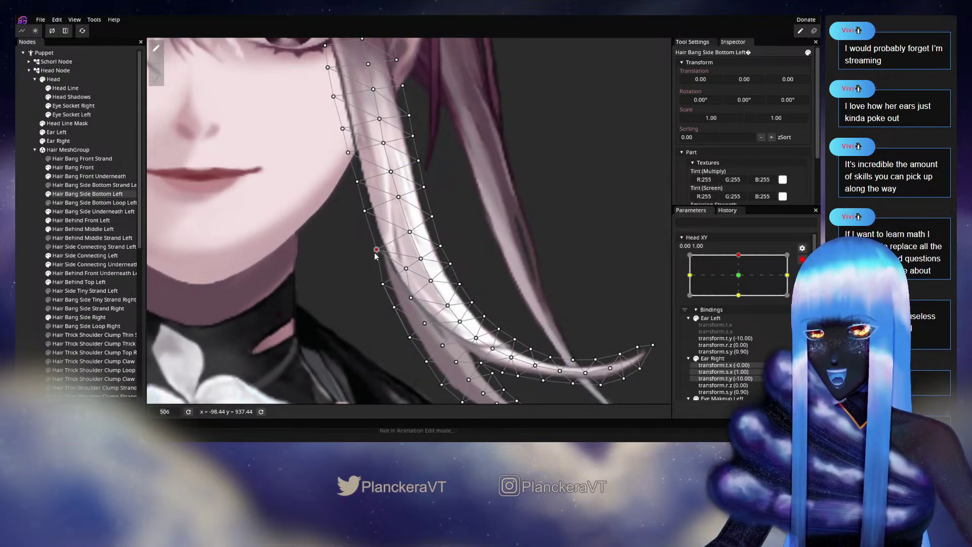
pyautogui.moveTo(375, 258); pyautogui.dragTo(375, 261)
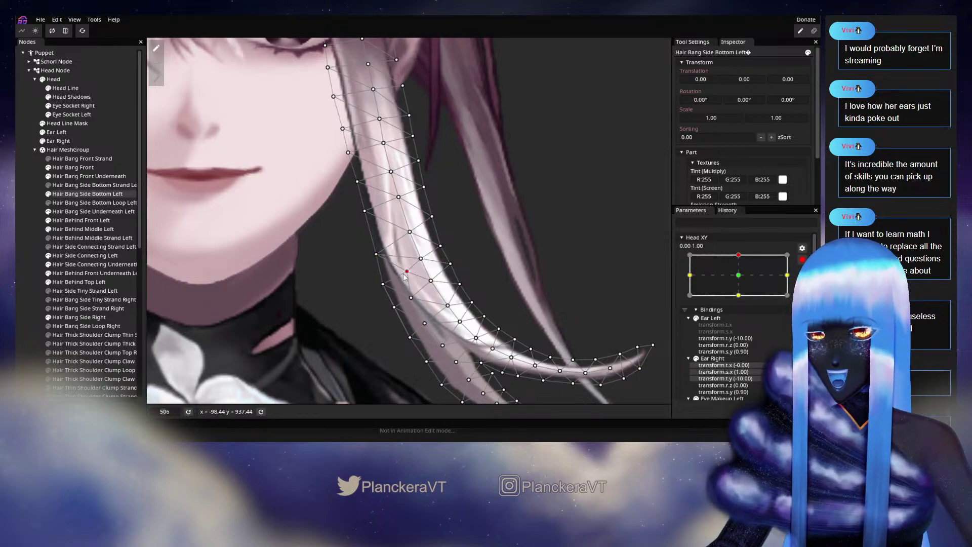
pyautogui.moveTo(386, 289); pyautogui.dragTo(381, 295)
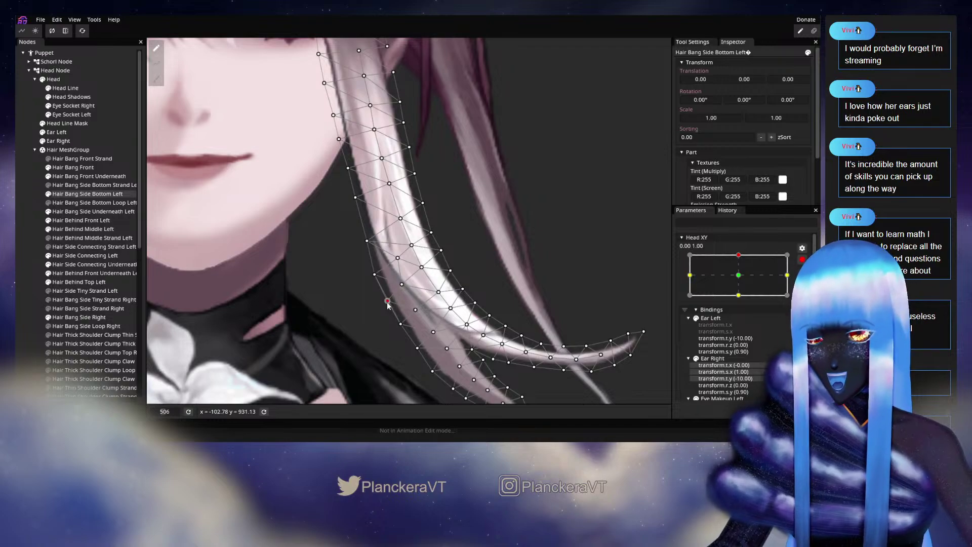
pyautogui.moveTo(374, 330); pyautogui.dragTo(368, 322)
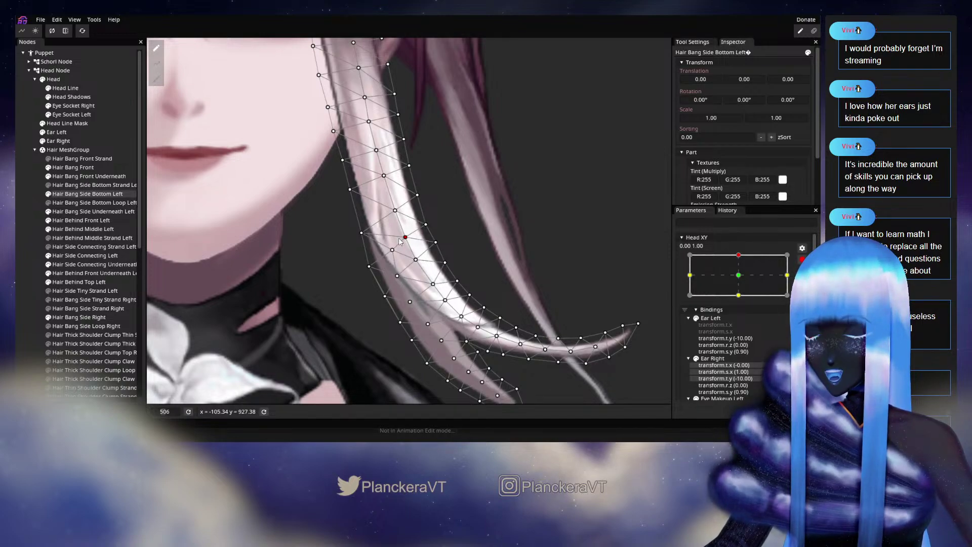
pyautogui.click(440, 276)
# - Disarm Head XY, move it up to about 0.00, 1.00 to examine the left bang's lower bend in motion, and rearm the keypoint
pyautogui.scroll(-3, 452, 284)
pyautogui.scroll(-3, 452, 281)
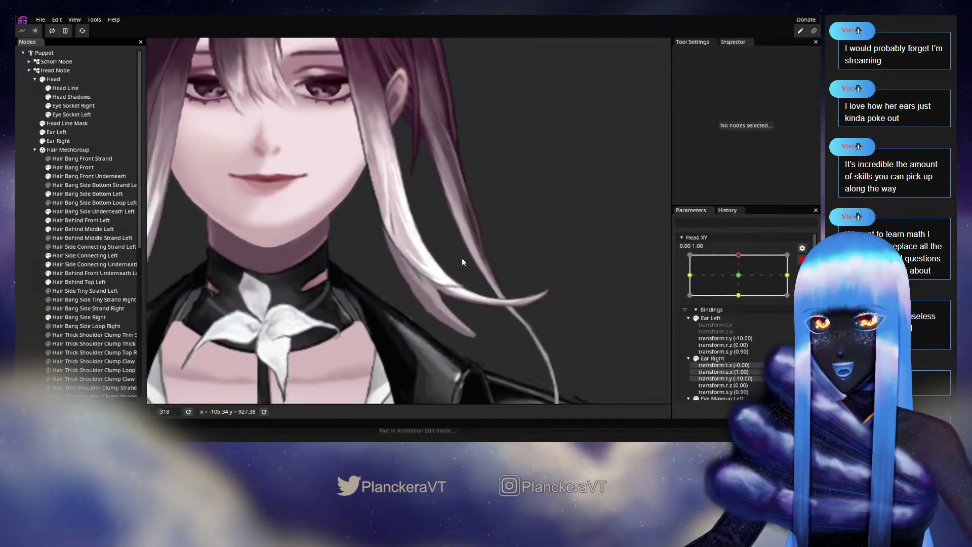
pyautogui.click(802, 259)
pyautogui.moveTo(741, 282)
pyautogui.mouseDown()
pyautogui.moveTo(743, 301)
pyautogui.moveTo(742, 279)
pyautogui.mouseUp()
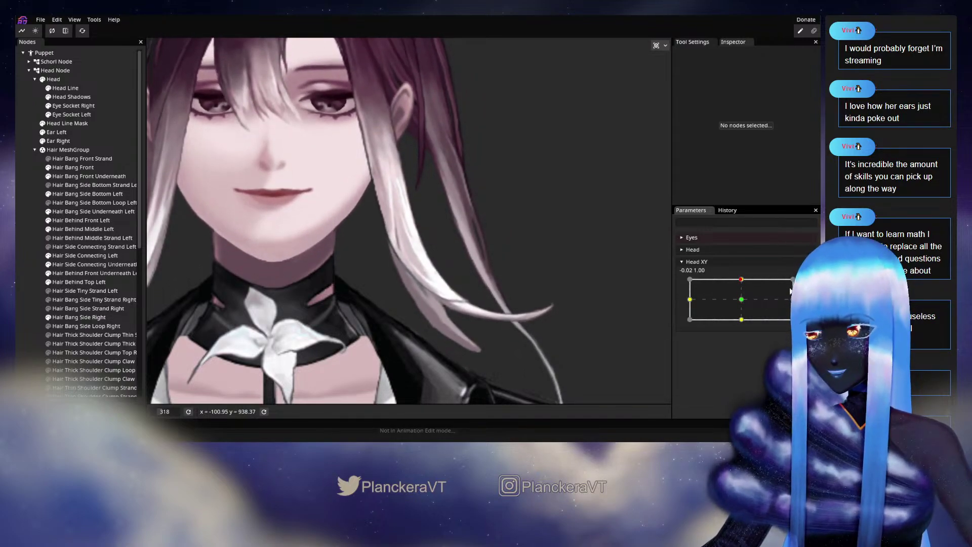
pyautogui.scroll(4, 360, 244)
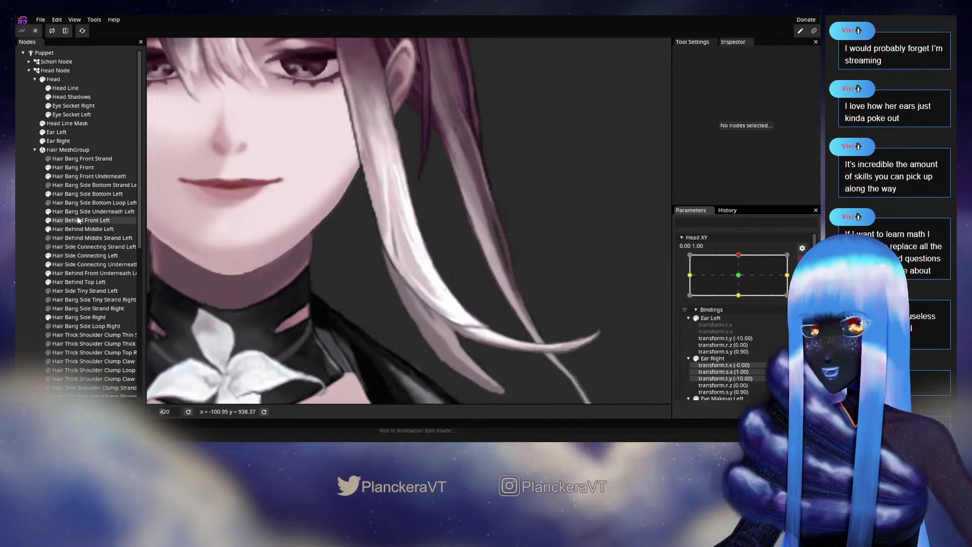
# - Move the inner-edge vertices just below the jaw and the adjacent centre vertex of Hair Bang Side Bottom Left
pyautogui.click(79, 194)
pyautogui.scroll(1, 327, 242)
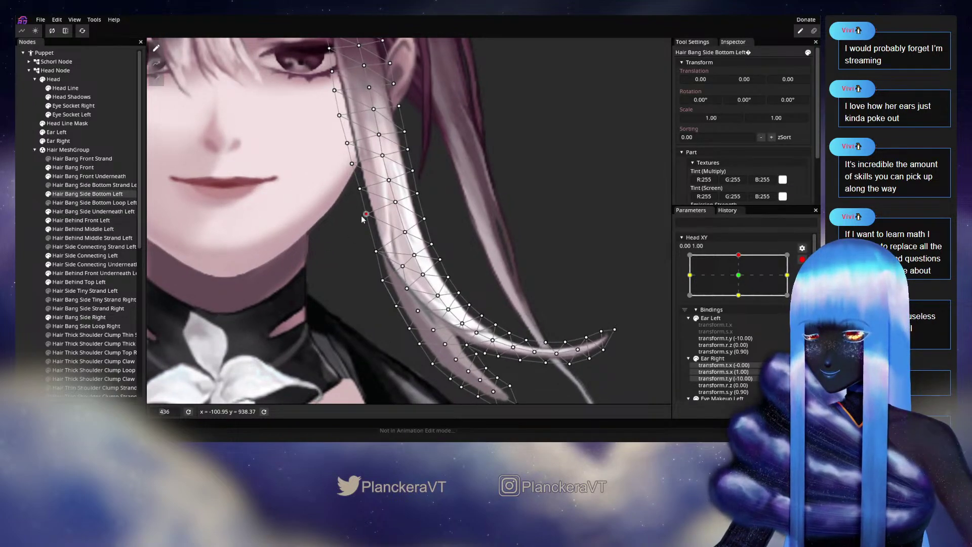
pyautogui.moveTo(362, 227); pyautogui.dragTo(362, 233)
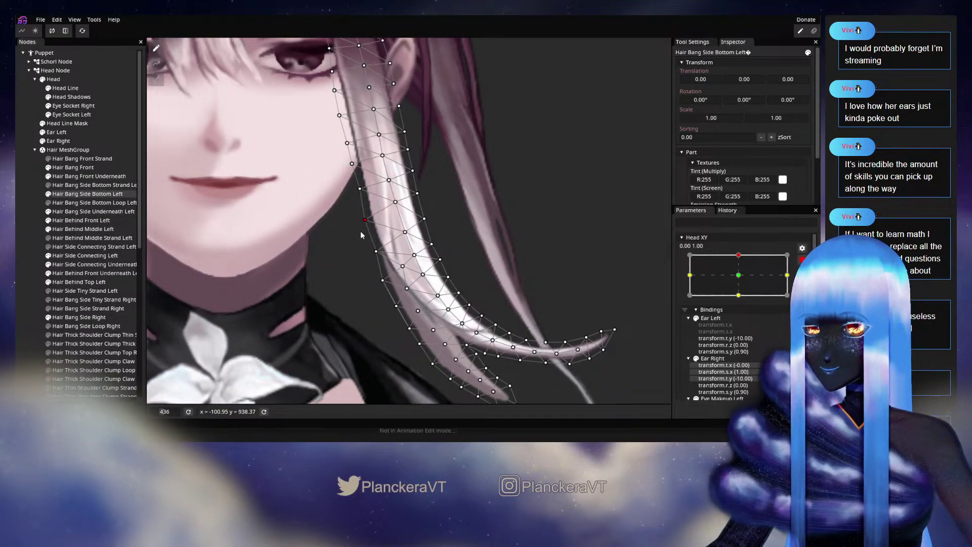
pyautogui.moveTo(375, 251); pyautogui.dragTo(372, 251)
pyautogui.click(365, 230)
pyautogui.click(404, 232)
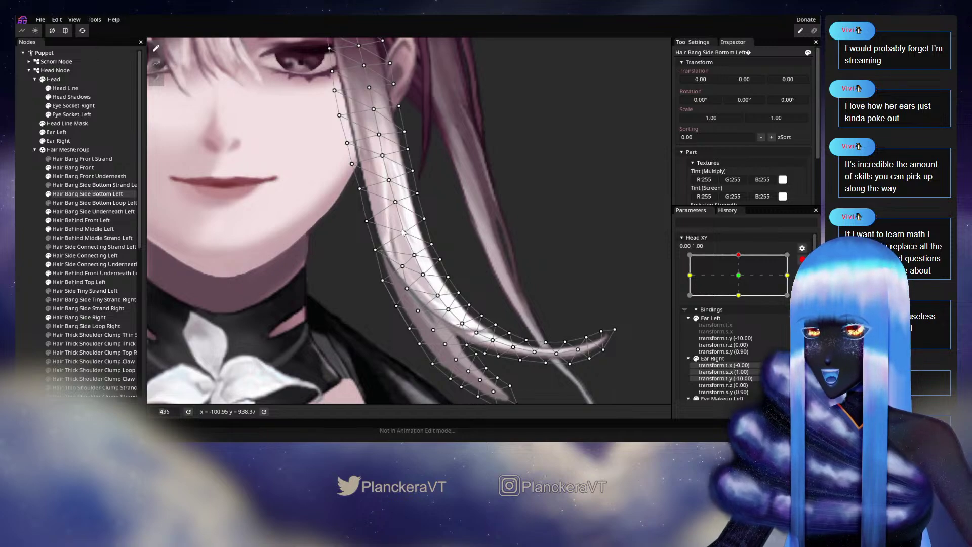
# - Deselect the bang, disarm Head XY, move it along the upper edge to 0.10, 1.00 to examine the hair, and rearm at 0.00, 1.00
pyautogui.click(34, 262)
pyautogui.scroll(-1, 501, 291)
pyautogui.scroll(-4, 530, 308)
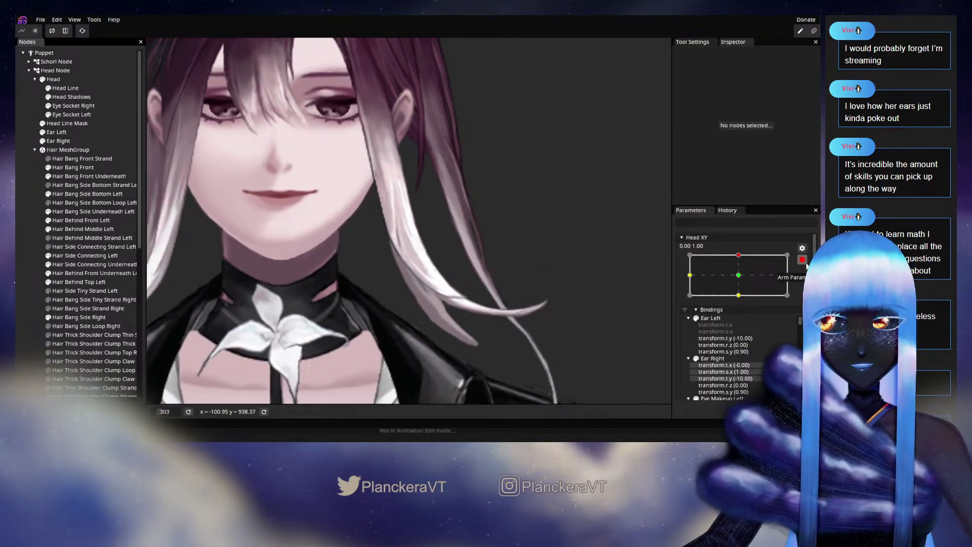
pyautogui.click(802, 248)
pyautogui.moveTo(749, 282)
pyautogui.mouseDown()
pyautogui.moveTo(742, 303)
pyautogui.moveTo(747, 279)
pyautogui.mouseUp()
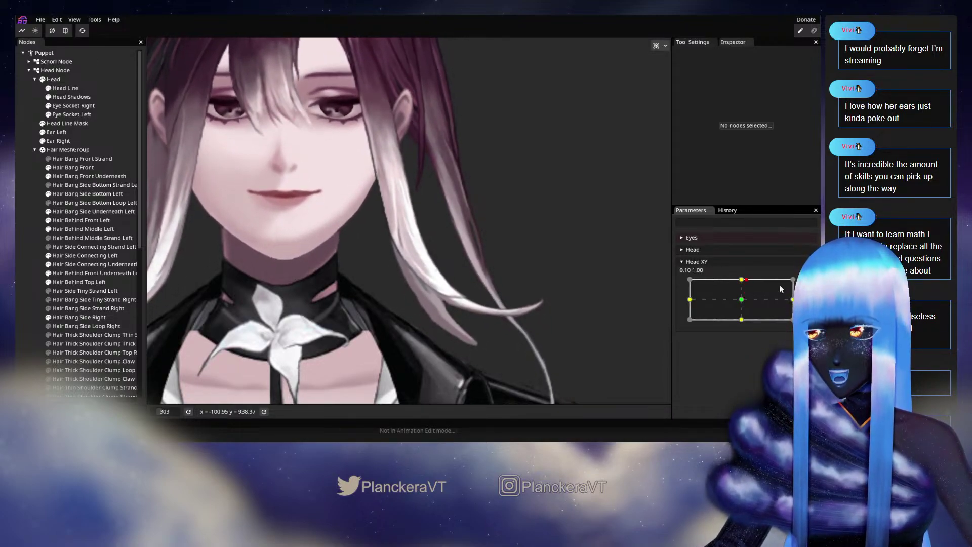
pyautogui.click(802, 283)
# - Adjust the inner-edge, lower-bend and lower-clump vertices of Hair Bang Side Bottom Left and save the puppet file
pyautogui.scroll(4, 389, 300)
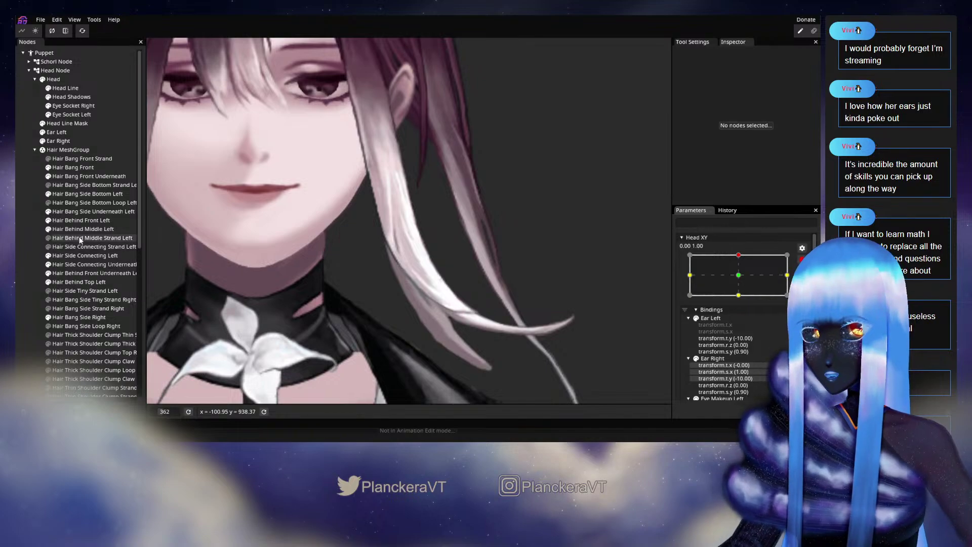
pyautogui.click(78, 195)
pyautogui.scroll(3, 338, 294)
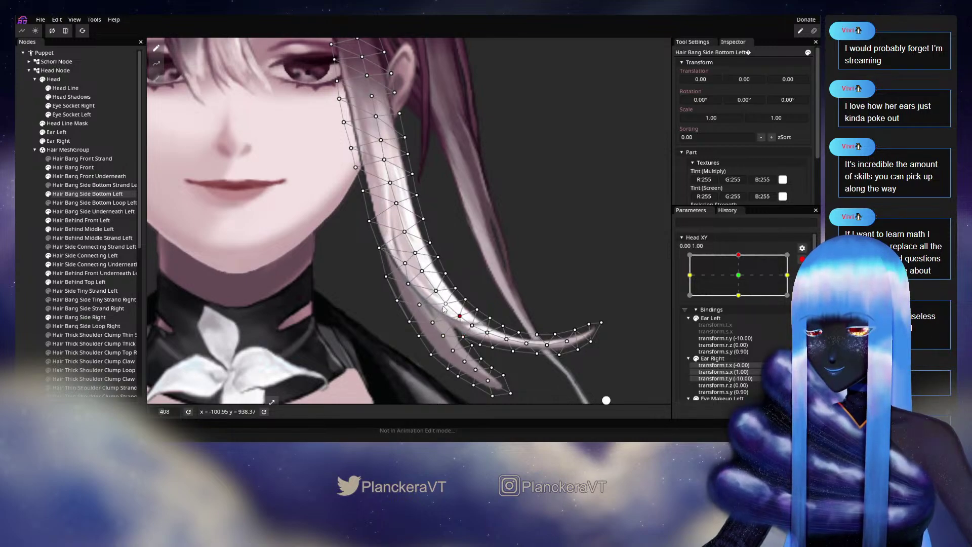
pyautogui.click(374, 252)
pyautogui.hotkey('ctrl', 's')
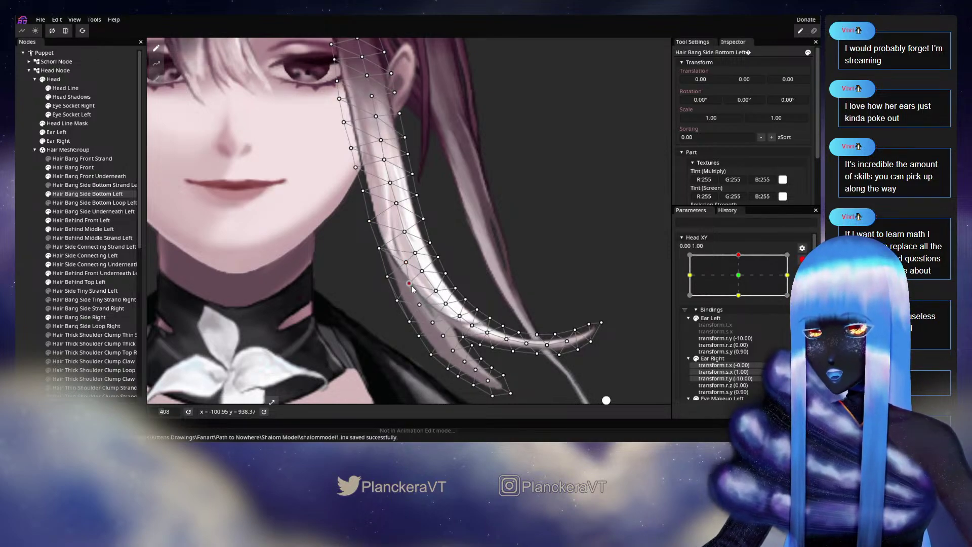
pyautogui.click(419, 305)
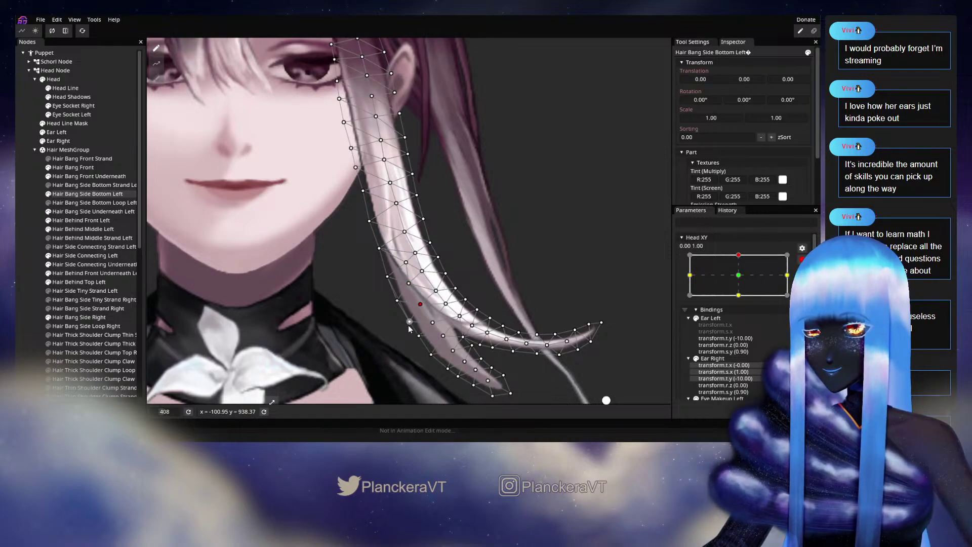
# - Deselect the bang, disarm Head XY, move it up to 0.00, 1.00 to examine the whole strand's motion, and rearm the keypoint
pyautogui.press('Escape')
pyautogui.scroll(-3, 323, 292)
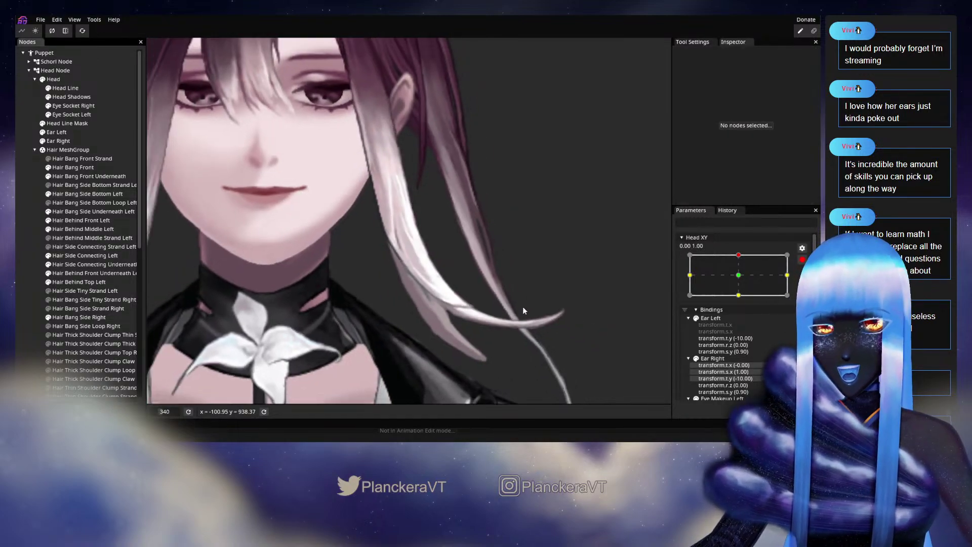
pyautogui.click(803, 259)
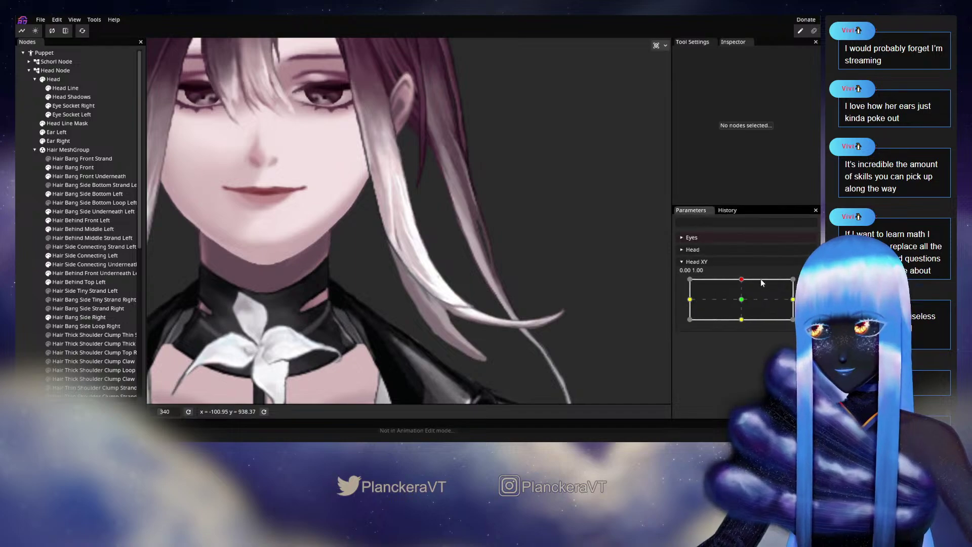
pyautogui.moveTo(742, 279)
pyautogui.mouseDown()
pyautogui.moveTo(745, 303)
pyautogui.moveTo(743, 279)
pyautogui.mouseUp()
pyautogui.click(808, 284)
# - Nudge Hair Bang Side Bottom Left's two inner-edge vertices beside the lower cheek at Head XY 0.00, 1.00
pyautogui.scroll(3, 400, 216)
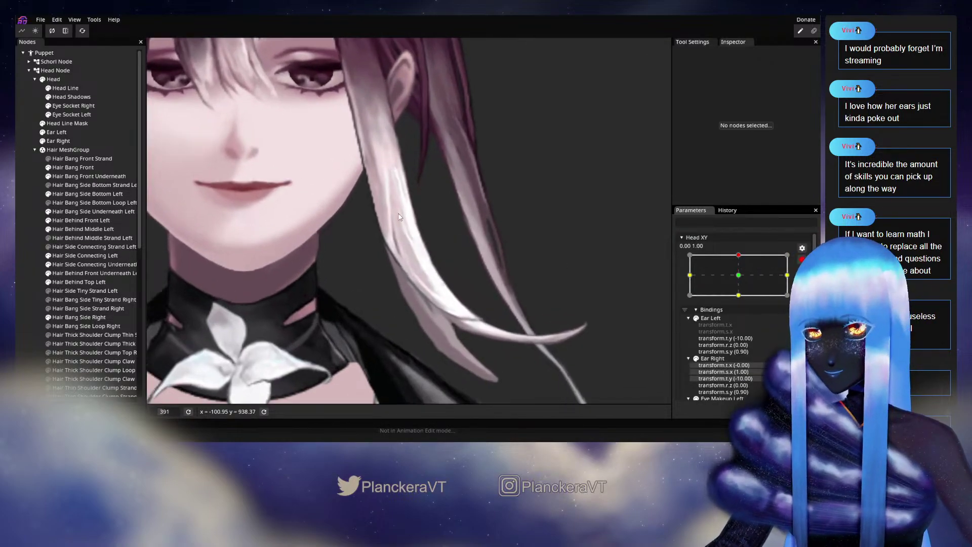
pyautogui.scroll(3, 401, 216)
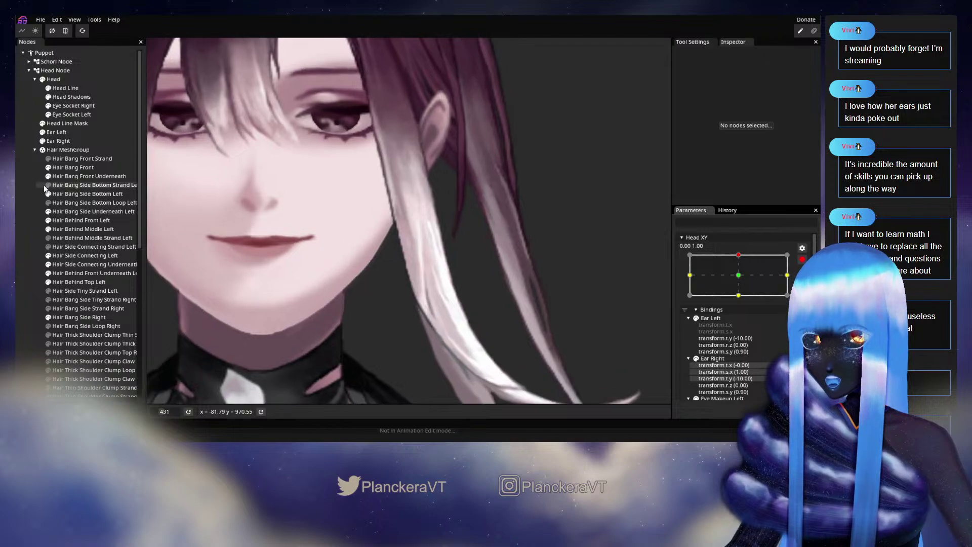
pyautogui.click(51, 193)
pyautogui.scroll(3, 406, 233)
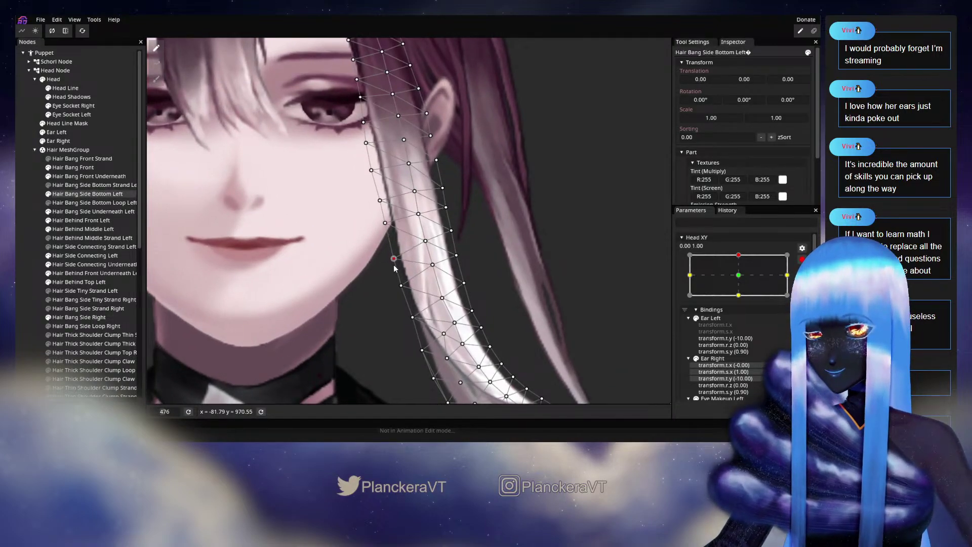
pyautogui.moveTo(394, 266); pyautogui.dragTo(394, 262)
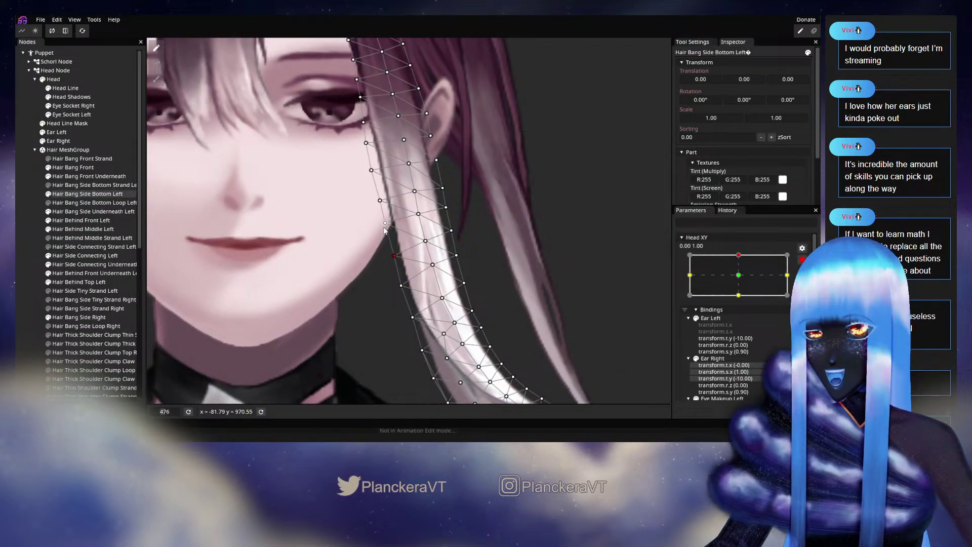
pyautogui.moveTo(385, 230); pyautogui.dragTo(386, 235)
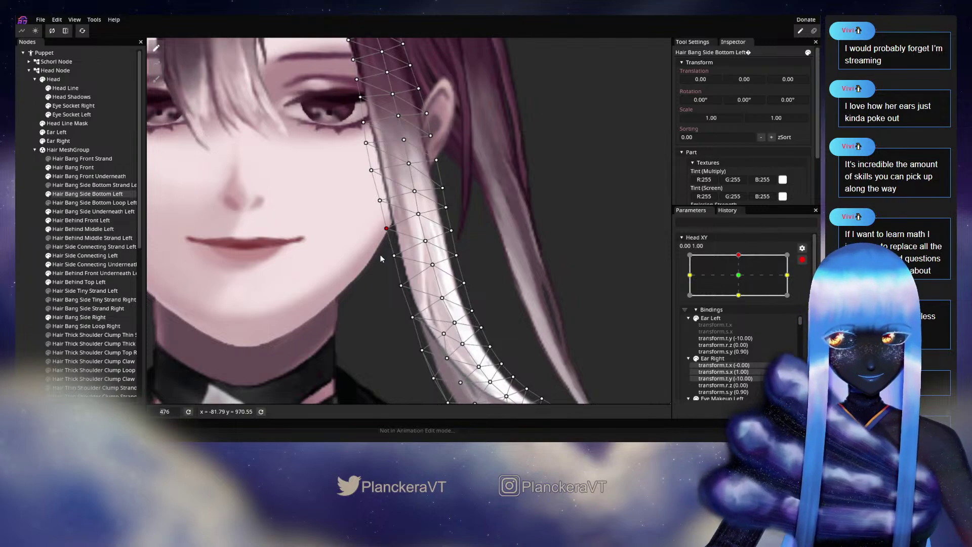
# - Fine-tune Hair Bang Side Bottom Left's inner-edge and centre vertices from the jaw down to the lower bend, and deselect the bang
pyautogui.moveTo(384, 291); pyautogui.dragTo(372, 261)
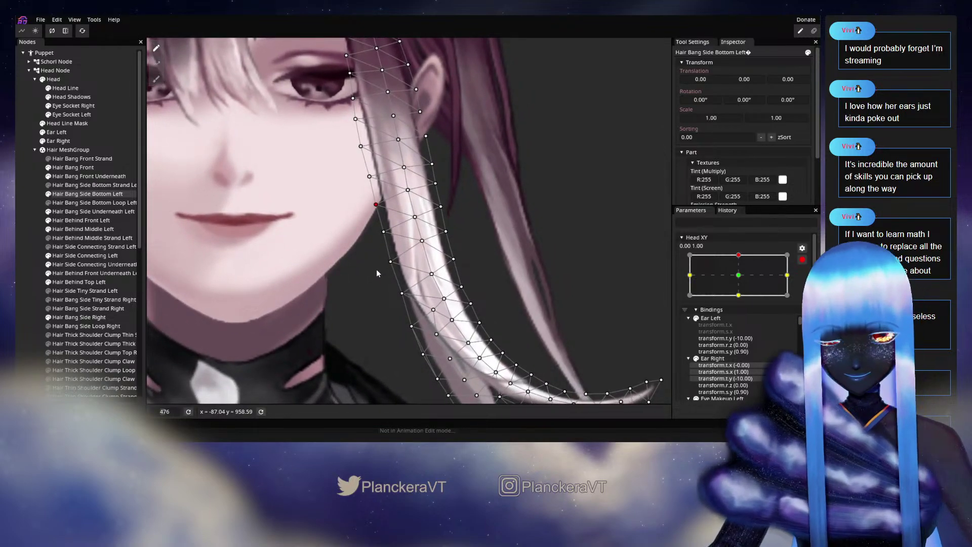
pyautogui.click(391, 262)
pyautogui.click(383, 232)
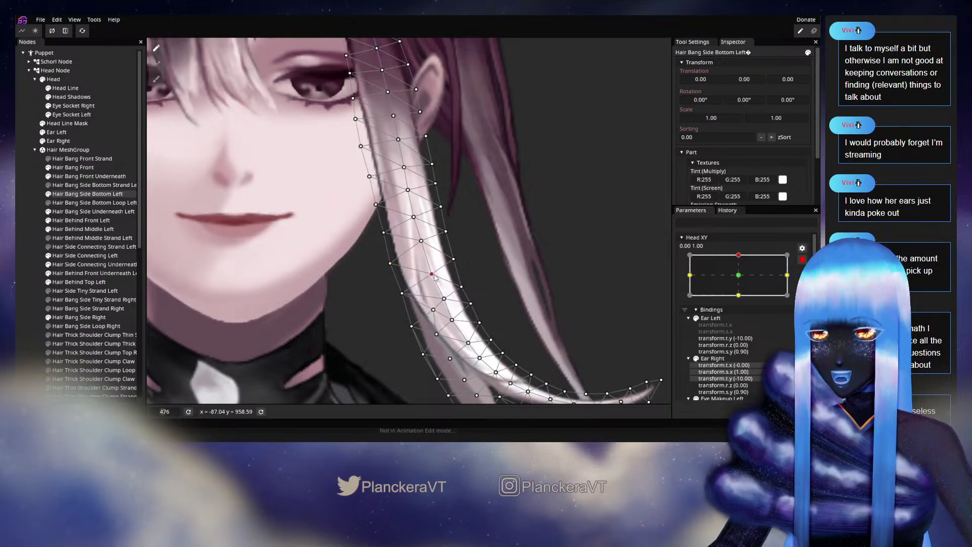
pyautogui.moveTo(430, 309); pyautogui.dragTo(406, 244)
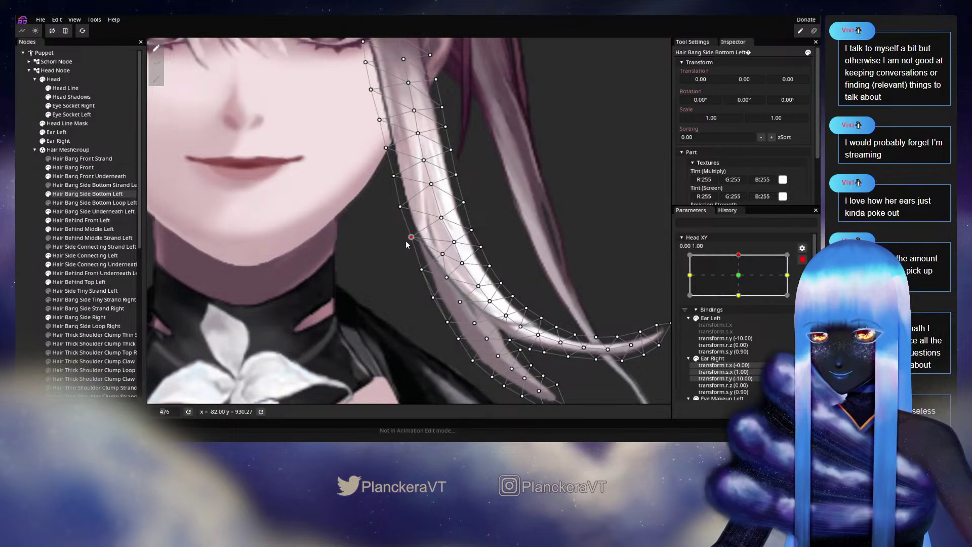
pyautogui.click(434, 288)
pyautogui.scroll(-3, 493, 302)
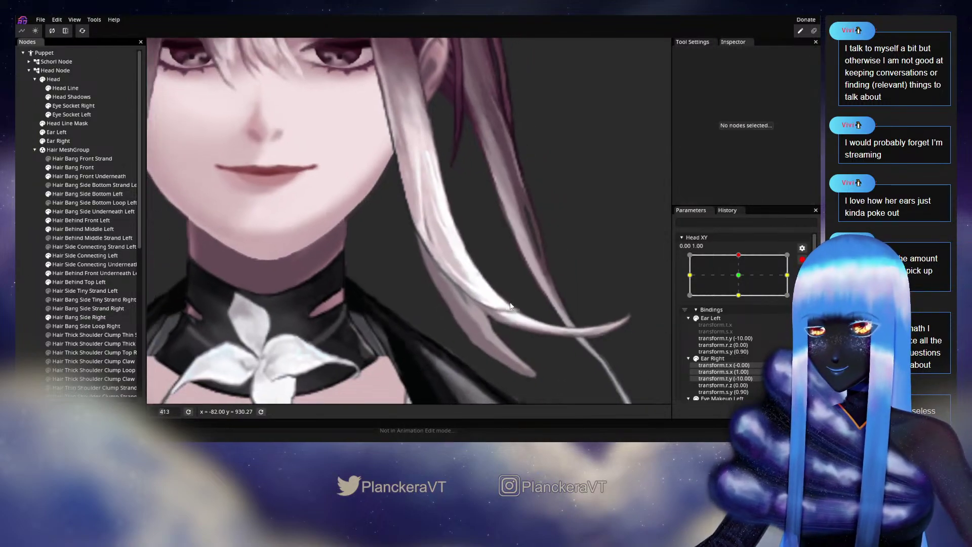
# - Disarm Head XY, move the head around the raised position to examine the side bang's motion, and rearm the 0.00, 1.00 keypoint
pyautogui.scroll(-1, 551, 304)
pyautogui.click(803, 259)
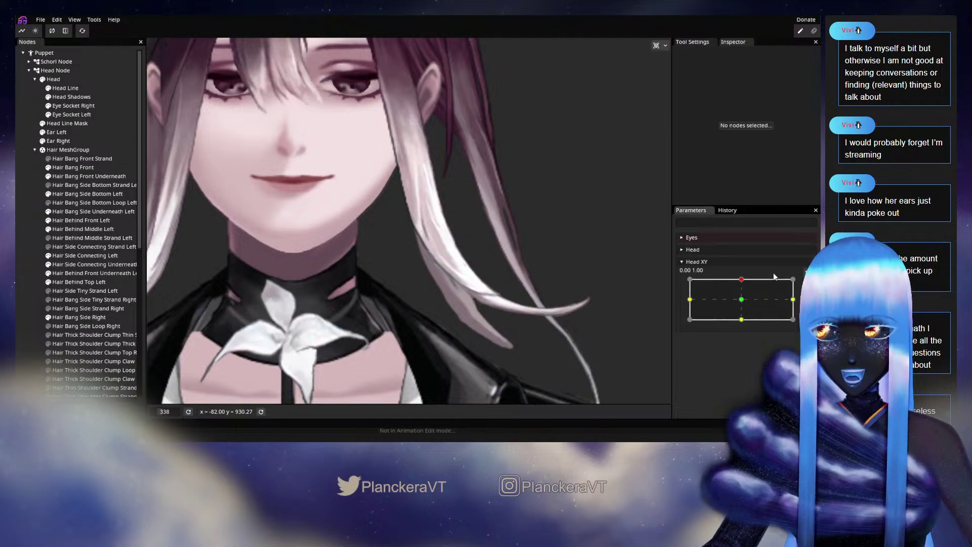
pyautogui.moveTo(742, 281)
pyautogui.mouseDown()
pyautogui.moveTo(743, 303)
pyautogui.moveTo(746, 278)
pyautogui.mouseUp()
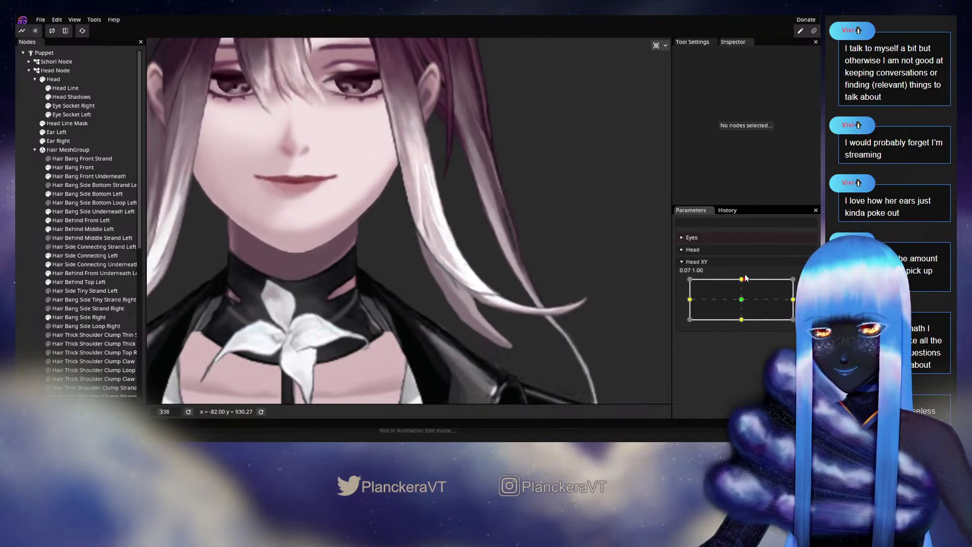
pyautogui.scroll(5, 418, 263)
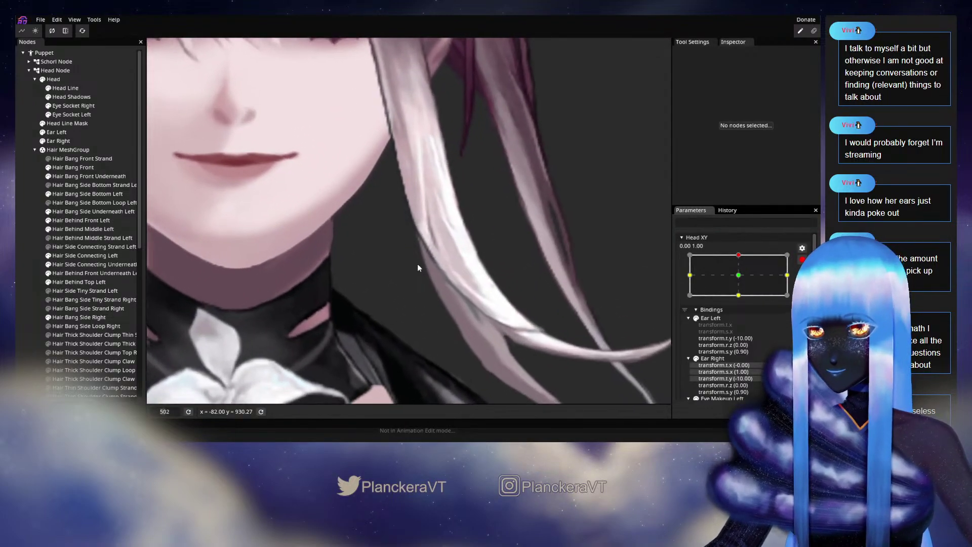
# - Select Hair Bang Side Bottom Left, fine-tune its vertices along the outer edge above the lower bend, and deselect the bang
pyautogui.click(81, 194)
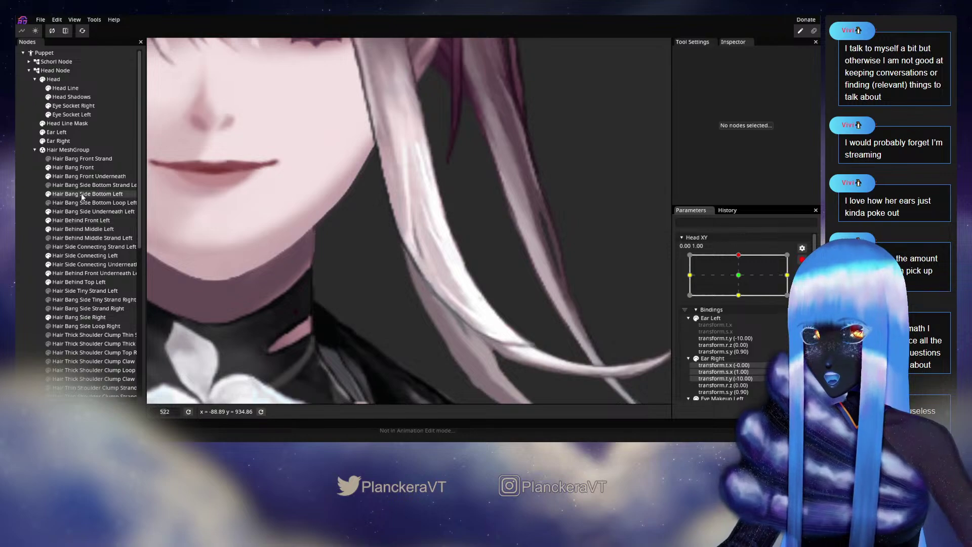
pyautogui.scroll(2, 435, 266)
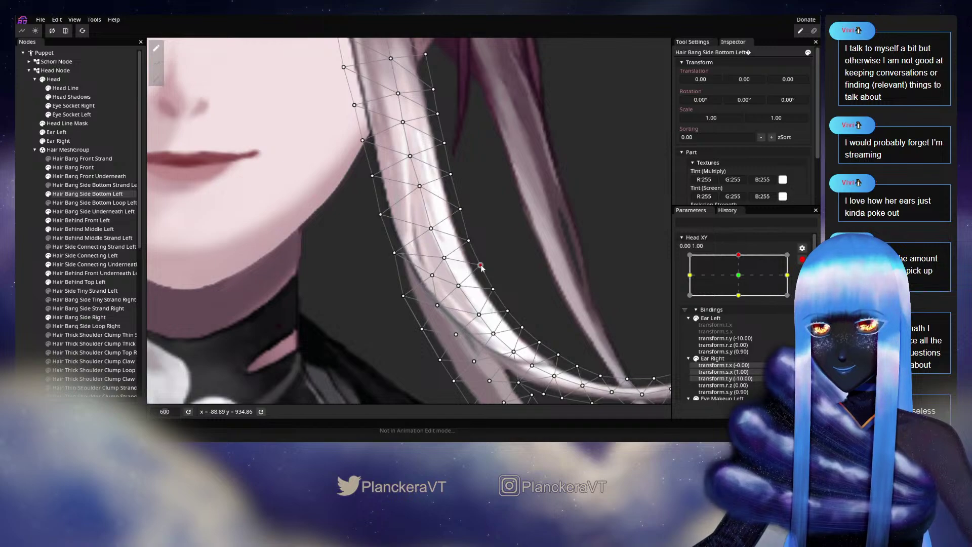
pyautogui.click(181, 276)
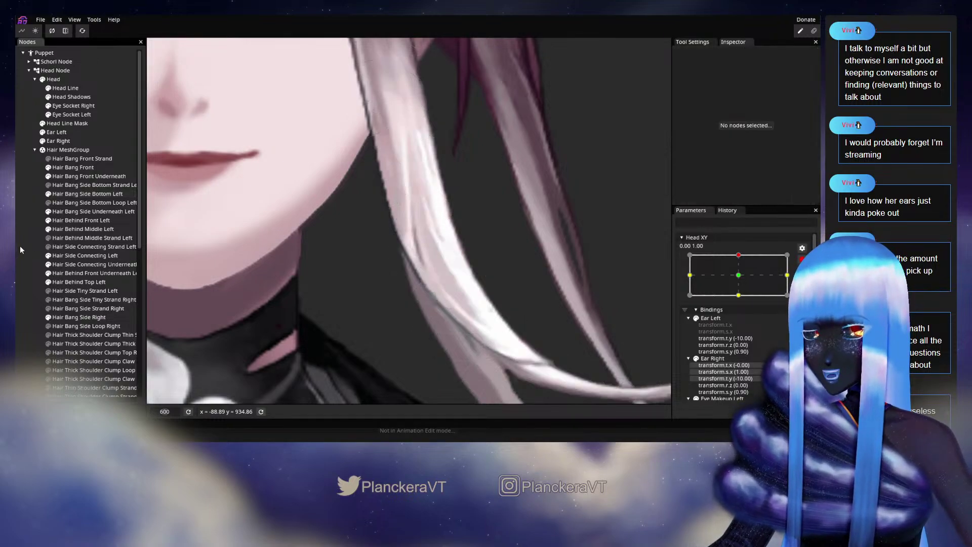
# - Test the bang's lower bend by disarming Head XY and moving it near the top keypoint, and rearm it at 0.00, 1.00
pyautogui.scroll(-4, 412, 276)
pyautogui.scroll(-3, 415, 252)
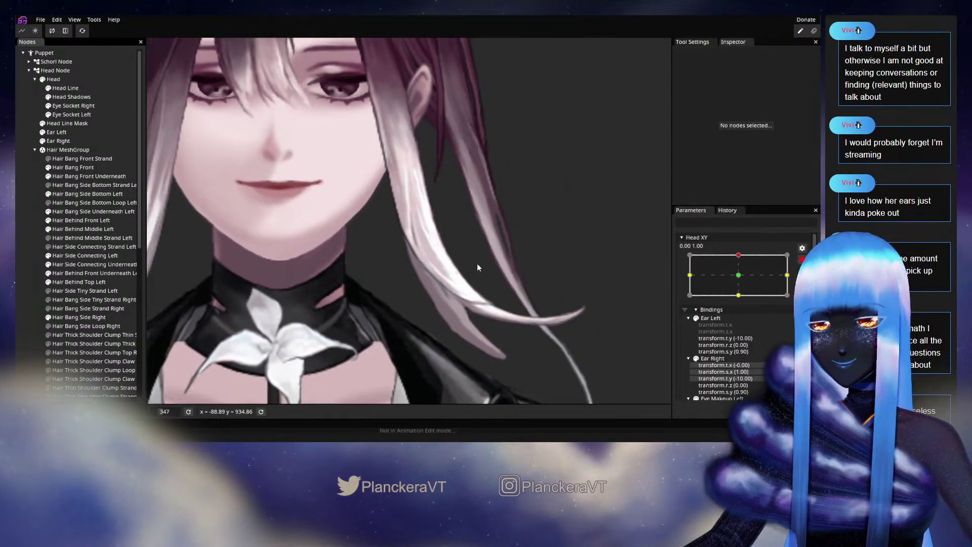
pyautogui.click(802, 260)
pyautogui.moveTo(742, 282)
pyautogui.mouseDown()
pyautogui.moveTo(744, 302)
pyautogui.moveTo(745, 286)
pyautogui.mouseUp()
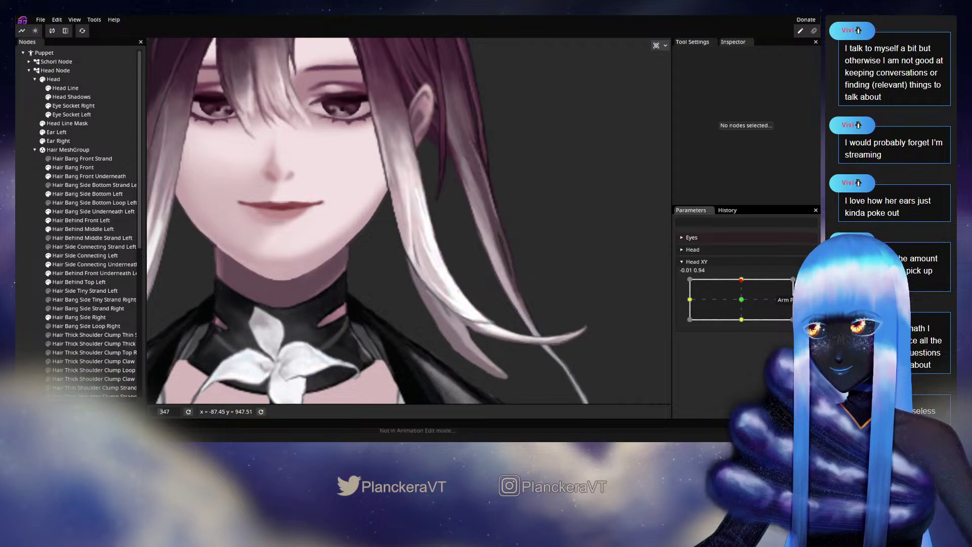
pyautogui.scroll(6, 365, 325)
pyautogui.moveTo(365, 329); pyautogui.dragTo(297, 252)
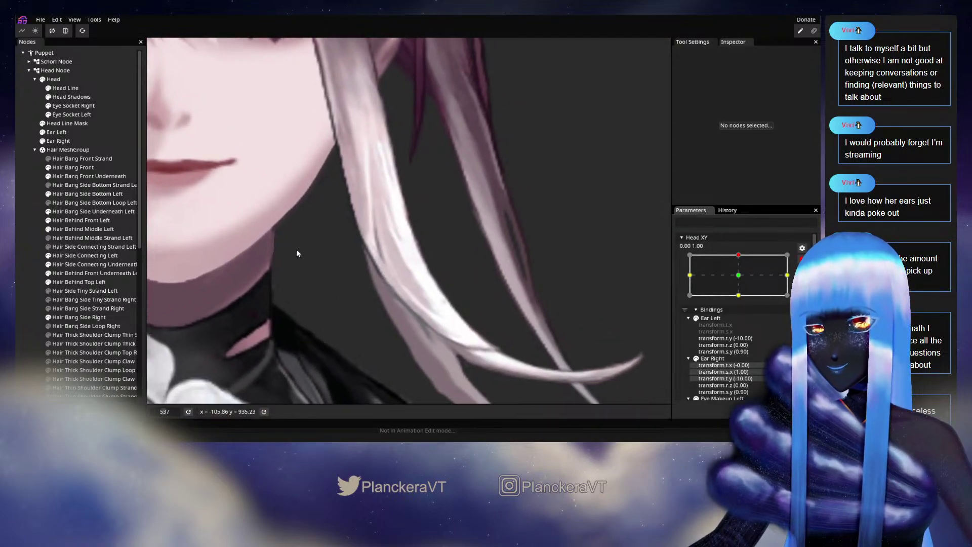
# - Nudge Hair Bang Side Bottom Left's centre and inner-edge vertices beside the neck where the lower clump splits off, and deselect the bang
pyautogui.click(89, 194)
pyautogui.scroll(1, 362, 260)
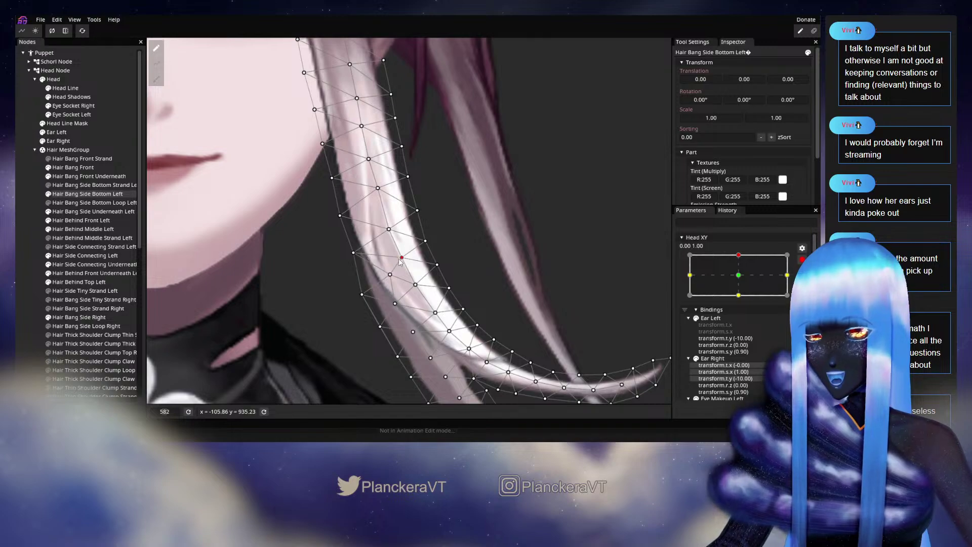
pyautogui.moveTo(389, 234); pyautogui.dragTo(396, 233)
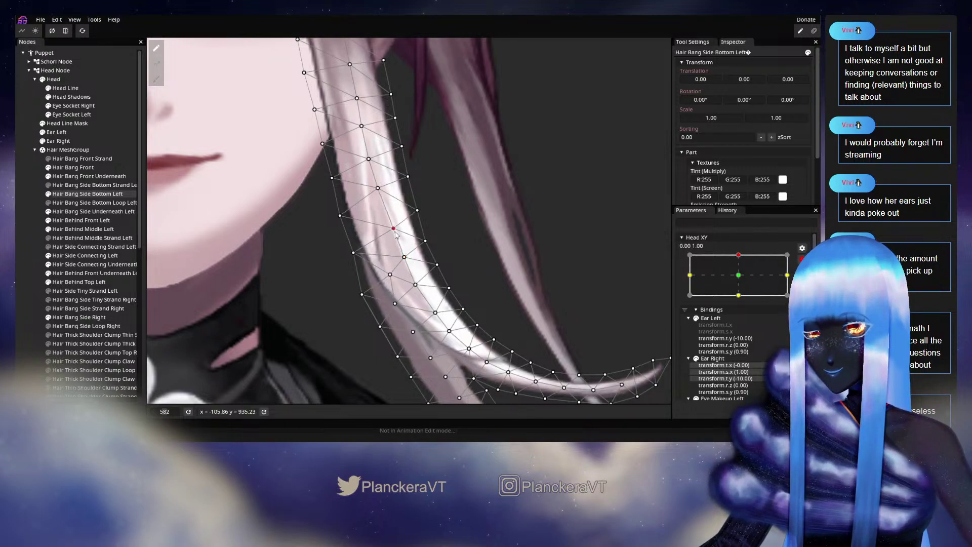
pyautogui.click(354, 253)
pyautogui.moveTo(356, 258); pyautogui.dragTo(358, 259)
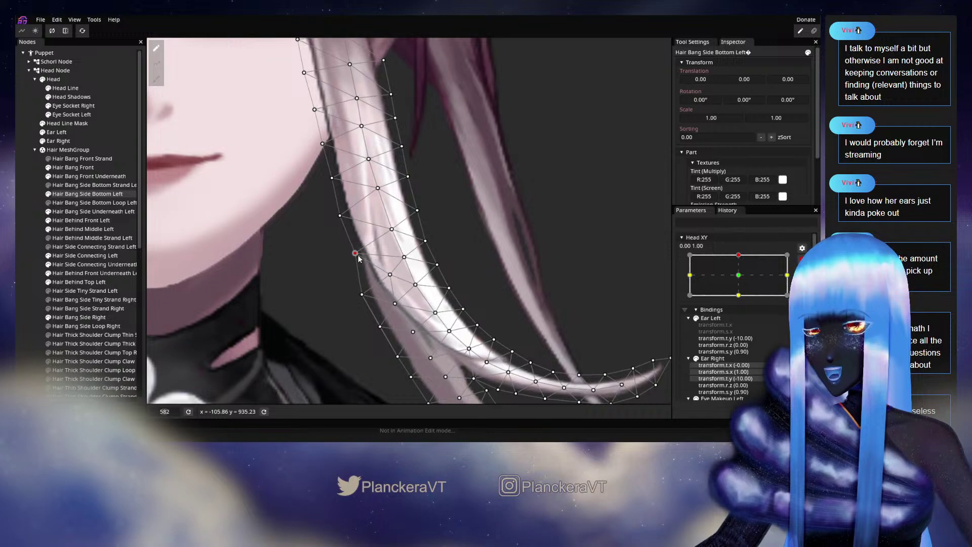
pyautogui.click(391, 274)
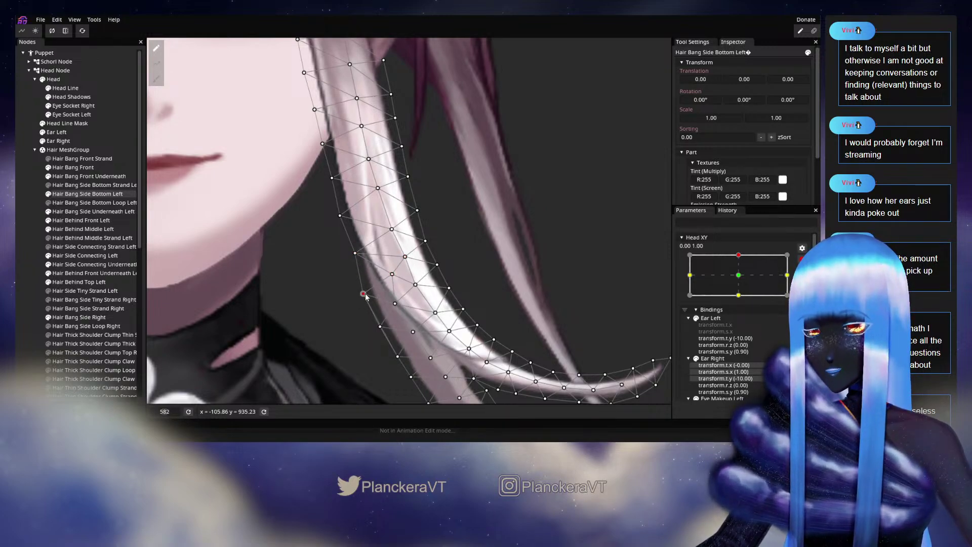
pyautogui.click(393, 275)
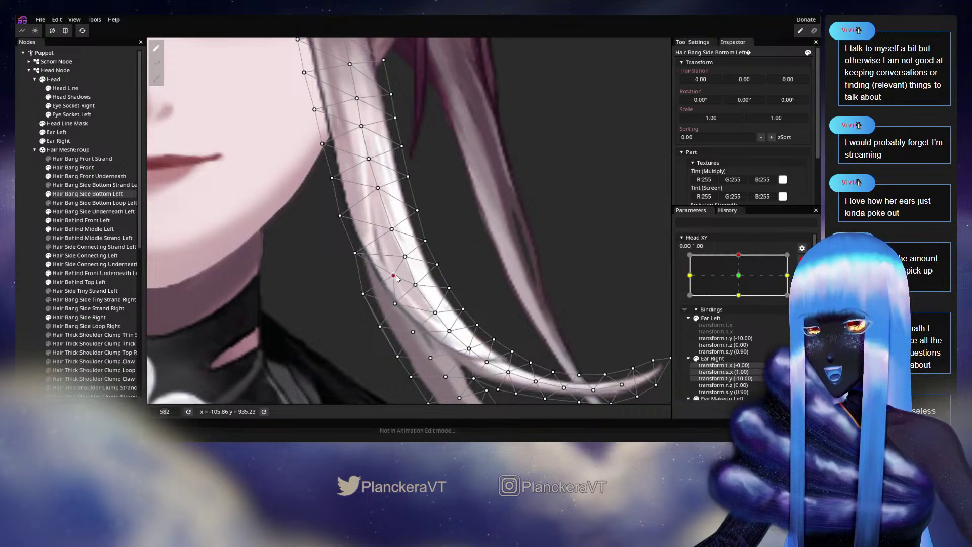
pyautogui.click(497, 299)
# - Disarm Head XY, move the head up and down to examine the bang beside the neck, and rearm the keypoint at 0.00, 1.00
pyautogui.scroll(-4, 497, 299)
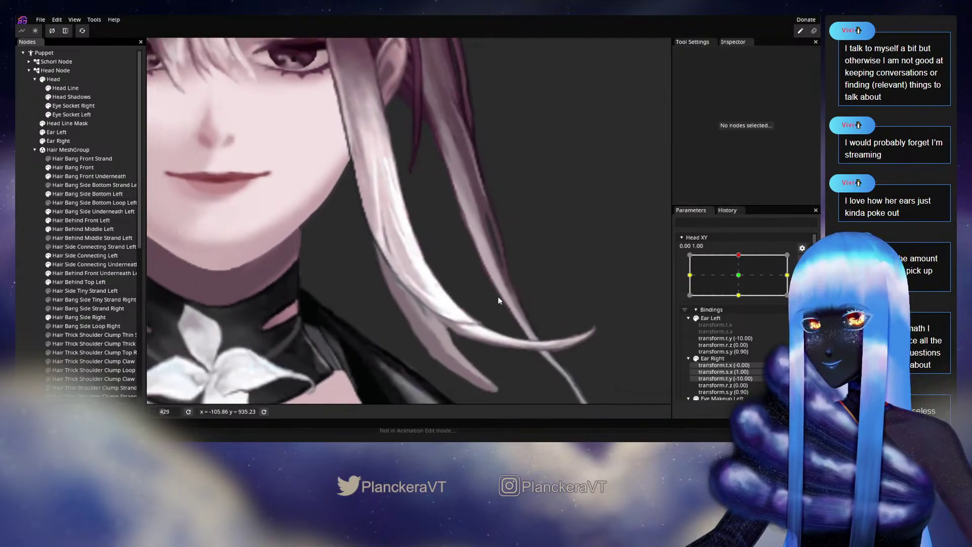
pyautogui.scroll(-3, 498, 301)
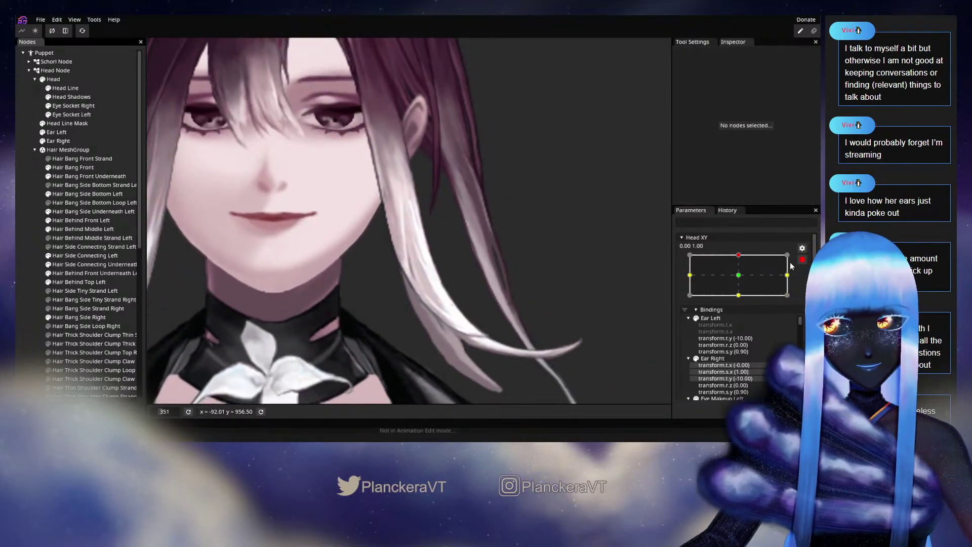
pyautogui.click(802, 259)
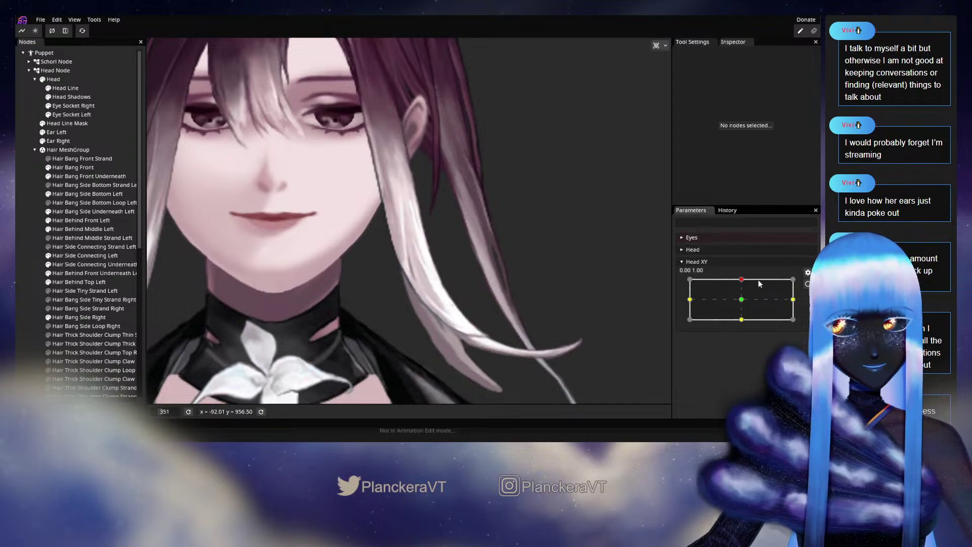
pyautogui.moveTo(742, 279)
pyautogui.mouseDown()
pyautogui.moveTo(741, 303)
pyautogui.moveTo(741, 280)
pyautogui.mouseUp()
pyautogui.scroll(4, 379, 318)
pyautogui.scroll(2, 349, 292)
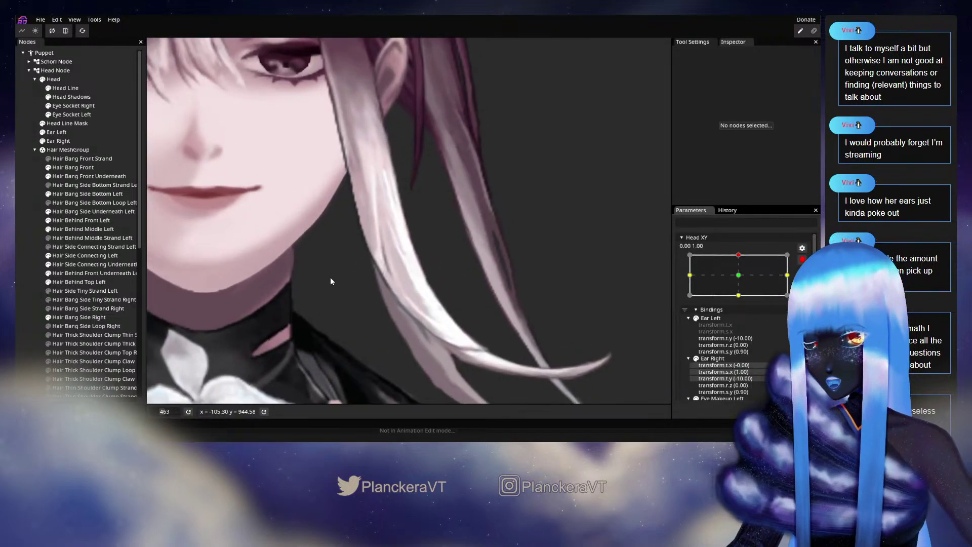
# - Select Hair Bang Side Bottom Left, adjust the centre vertex just above the lower clump's split, and deselect the bang
pyautogui.click(72, 194)
pyautogui.scroll(2, 353, 257)
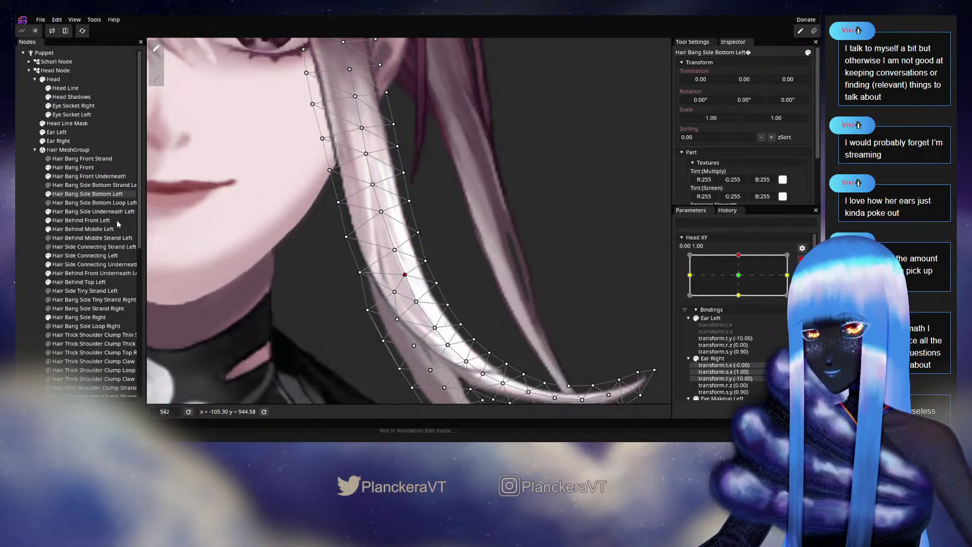
pyautogui.click(474, 291)
# - Move the disarmed Head XY around 0.00, 1.00 to examine how the bang follows the face, and rearm the keypoint
pyautogui.scroll(-5, 474, 291)
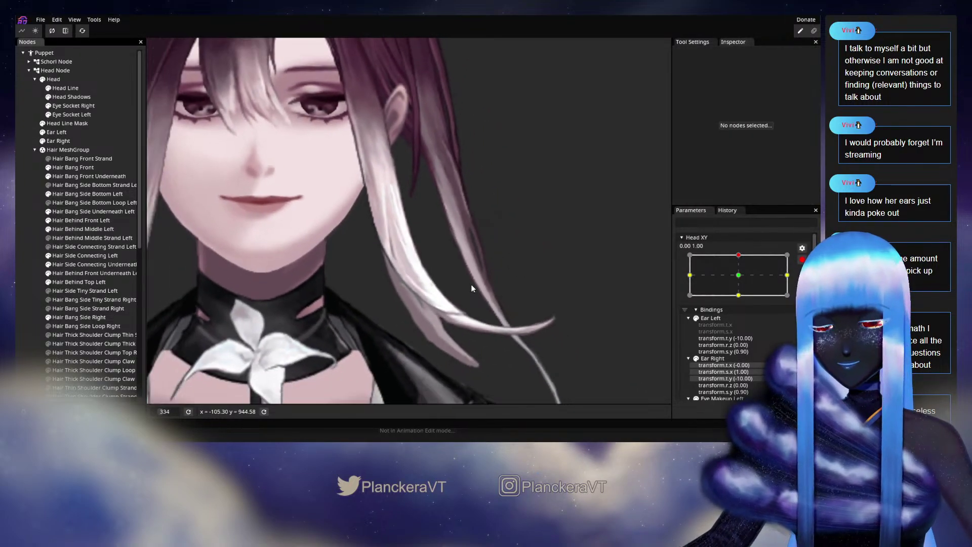
pyautogui.moveTo(741, 285)
pyautogui.mouseDown()
pyautogui.moveTo(740, 297)
pyautogui.moveTo(738, 279)
pyautogui.mouseUp()
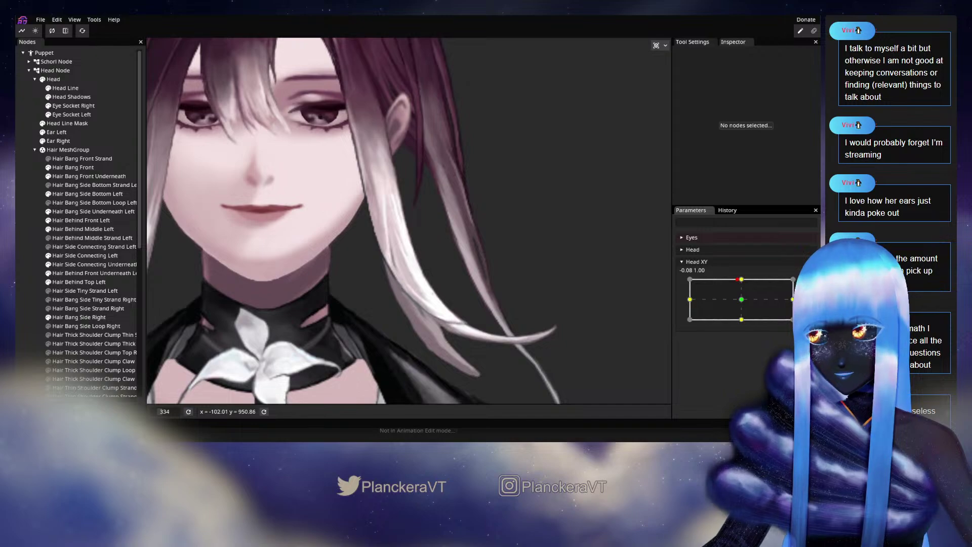
pyautogui.click(739, 279)
pyautogui.scroll(5, 398, 281)
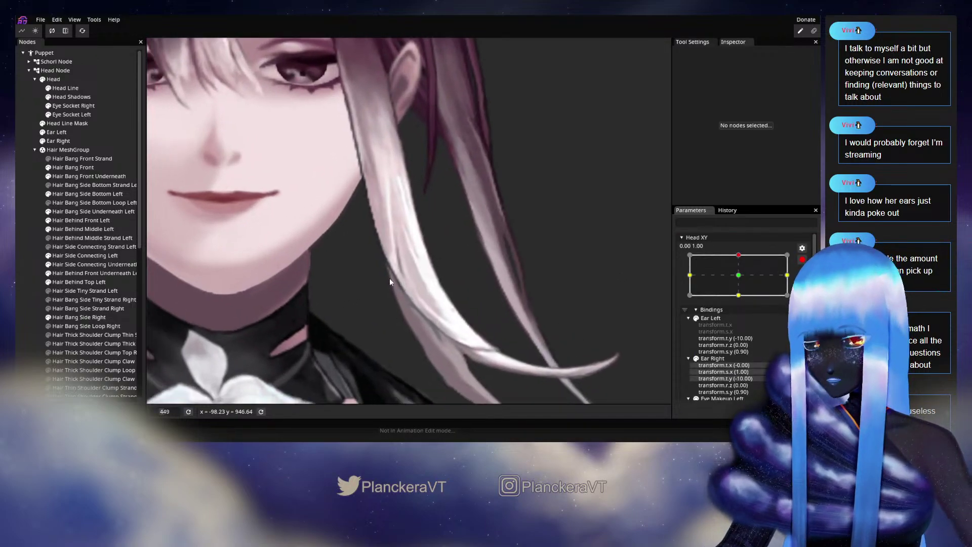
# - Nudge Hair Bang Side Bottom Left's two centre vertices above the lower clump's split and deselect the bang
pyautogui.click(84, 197)
pyautogui.scroll(4, 405, 292)
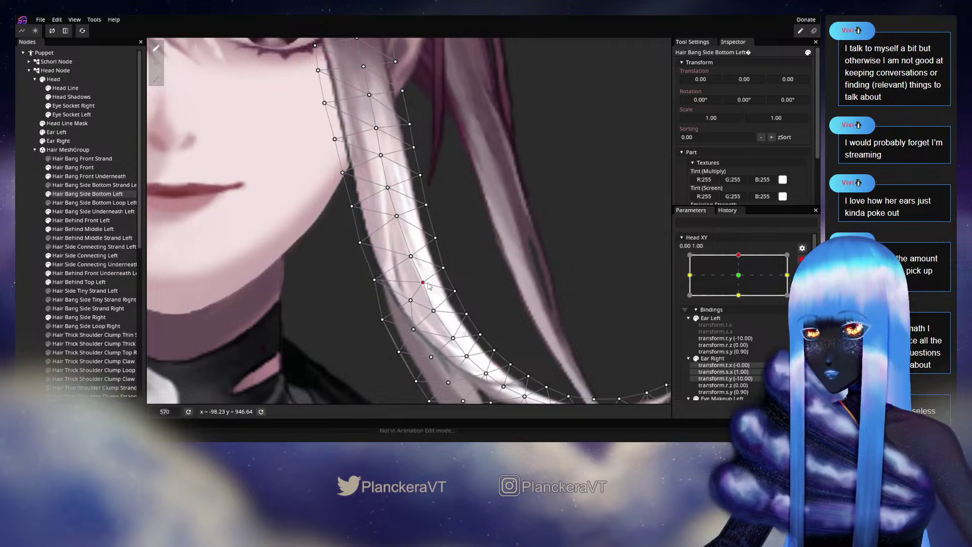
pyautogui.moveTo(429, 284); pyautogui.dragTo(430, 282)
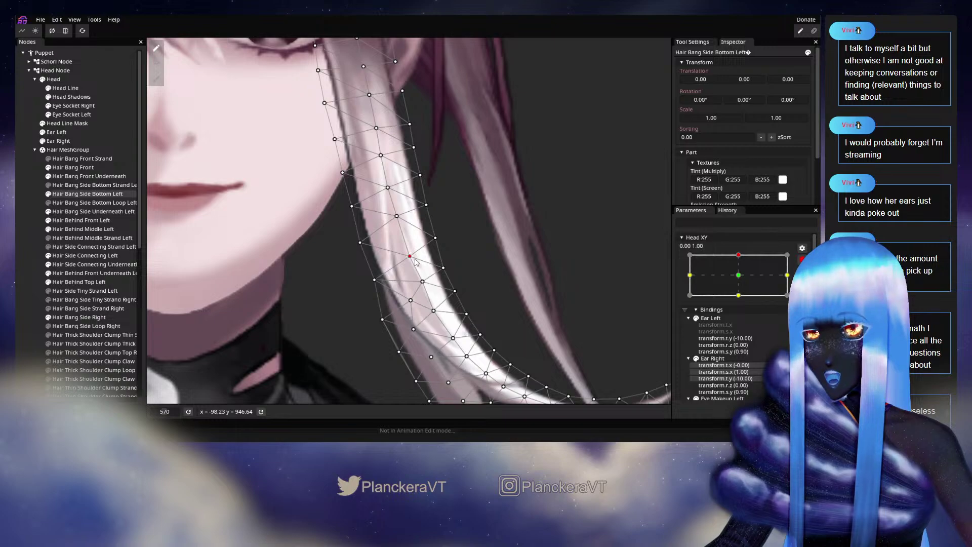
pyautogui.click(294, 285)
# - Disarm Head XY, replay the upward head movement to examine the bang's centre highlights, and rearm the keypoint at 0.00, 1.00
pyautogui.scroll(-5, 488, 293)
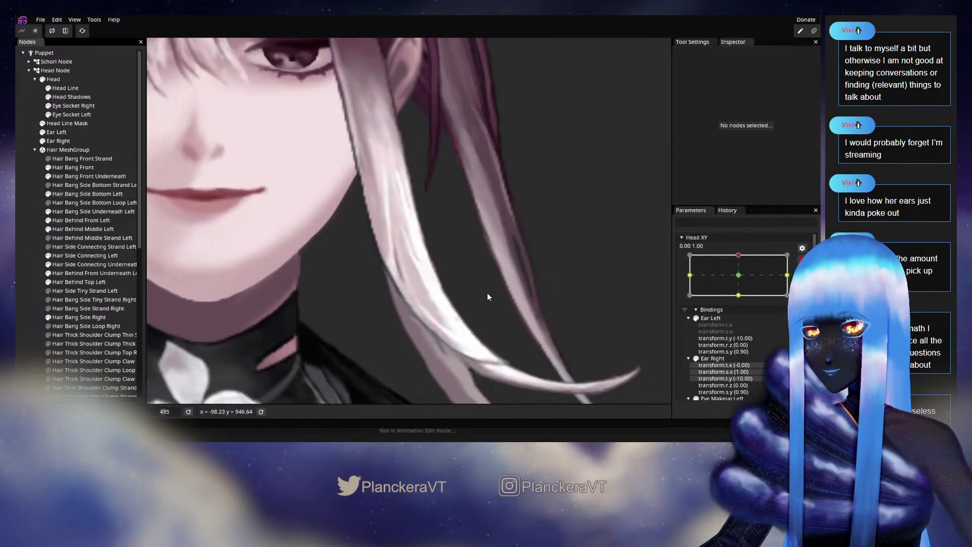
pyautogui.scroll(-2, 587, 307)
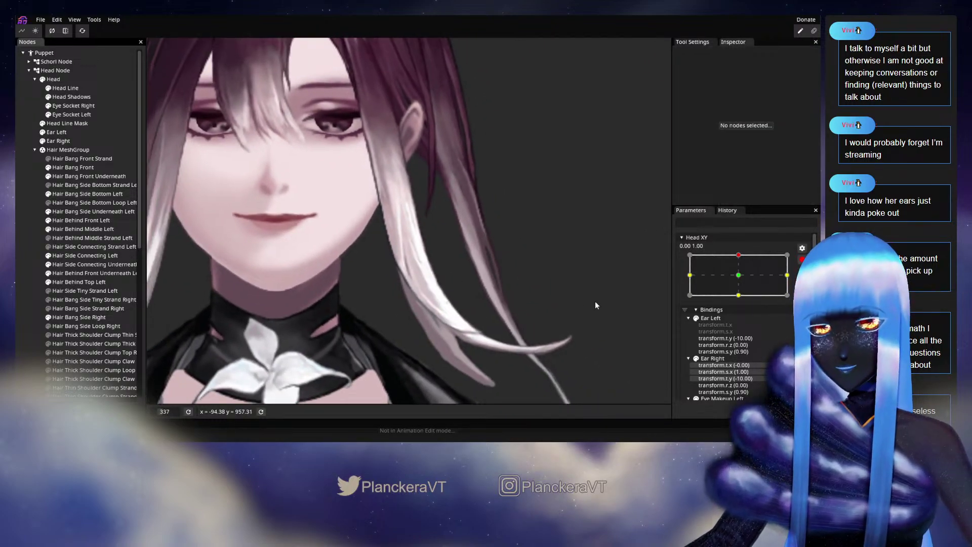
pyautogui.click(803, 260)
pyautogui.moveTo(742, 282)
pyautogui.mouseDown()
pyautogui.moveTo(743, 302)
pyautogui.moveTo(743, 282)
pyautogui.mouseUp()
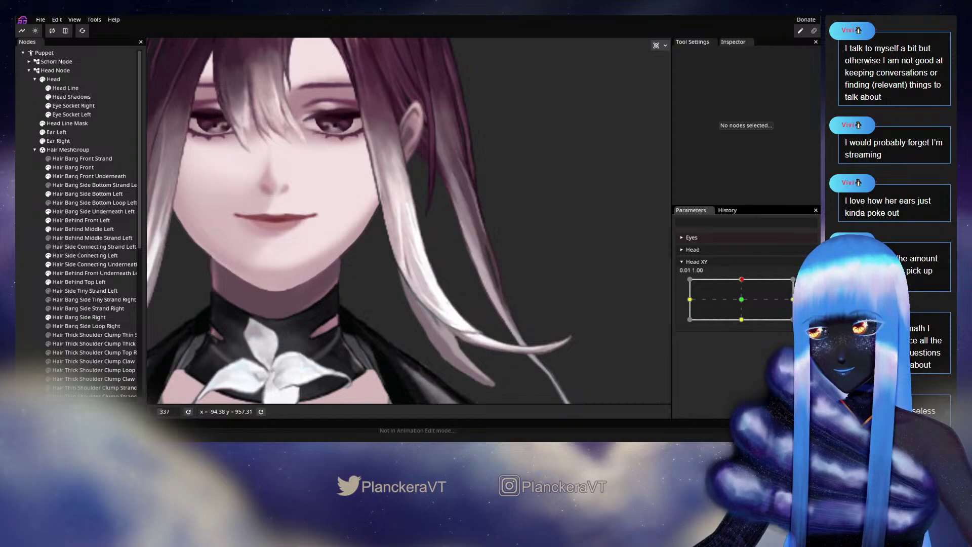
pyautogui.scroll(3, 409, 299)
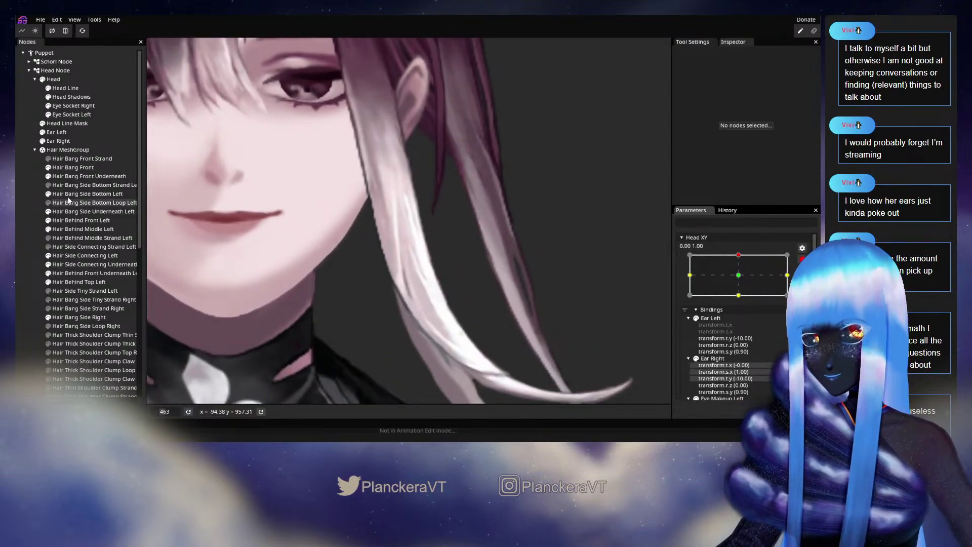
# - Adjust Hair Bang Side Bottom Left's two centre vertices and two inner-edge vertices below the jaw, and deselect the bang
pyautogui.click(75, 196)
pyautogui.scroll(2, 372, 325)
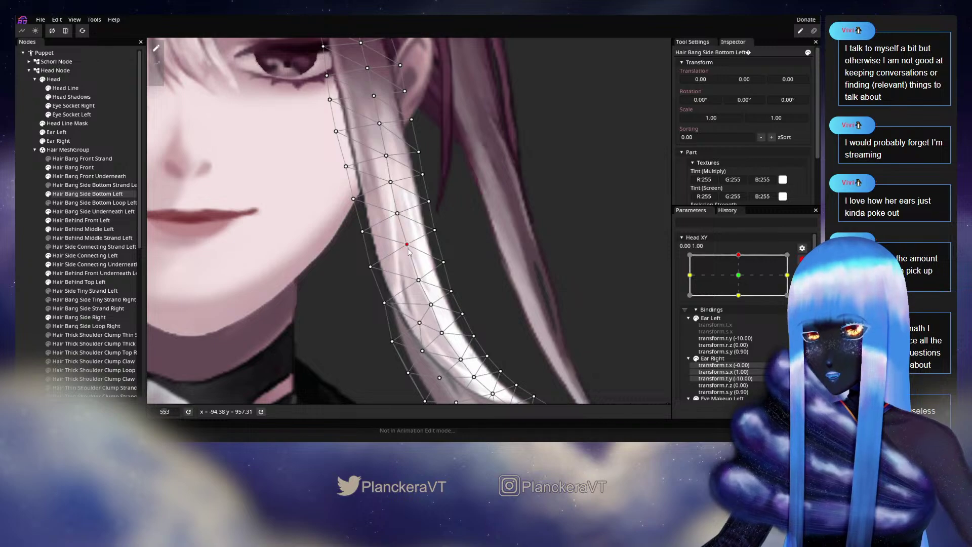
pyautogui.click(419, 280)
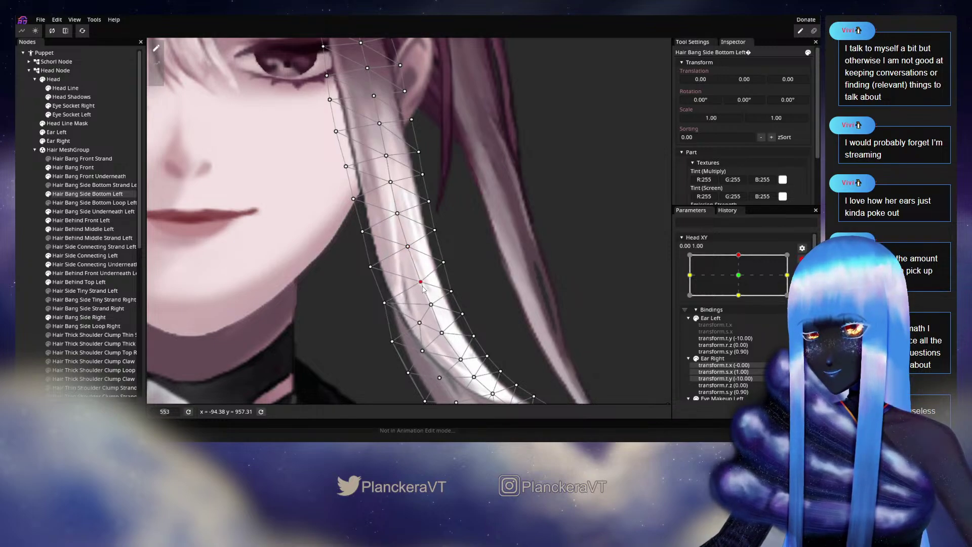
pyautogui.click(369, 267)
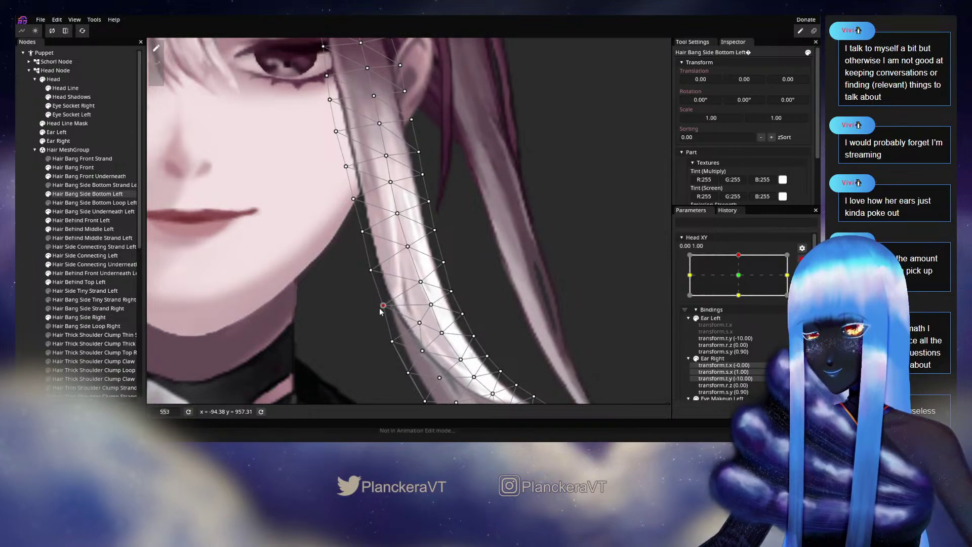
pyautogui.click(35, 238)
# - Disarm Head XY, move the head to examine the bang's inner edge below the jaw, and rearm 0.00, 1.00 for a close-up check
pyautogui.scroll(-3, 457, 330)
pyautogui.scroll(-4, 457, 332)
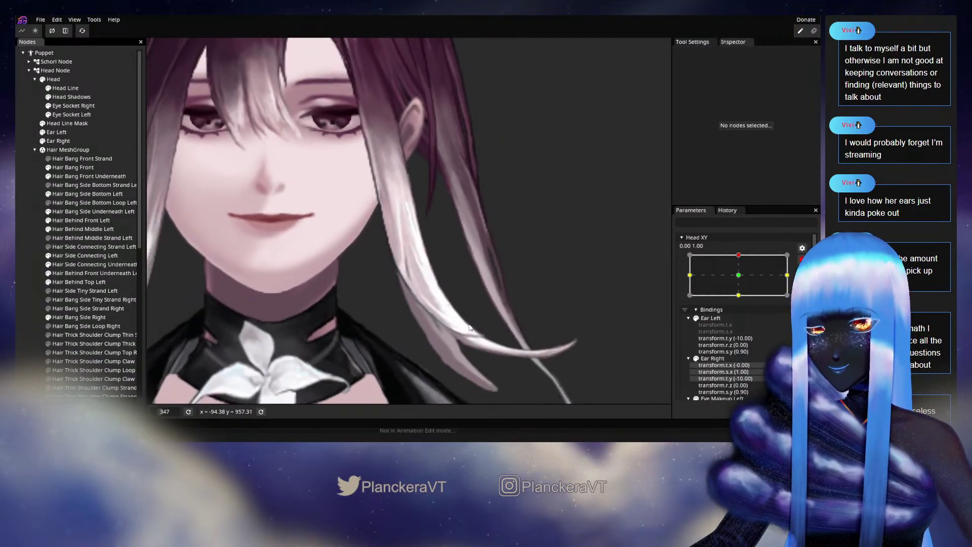
pyautogui.click(802, 259)
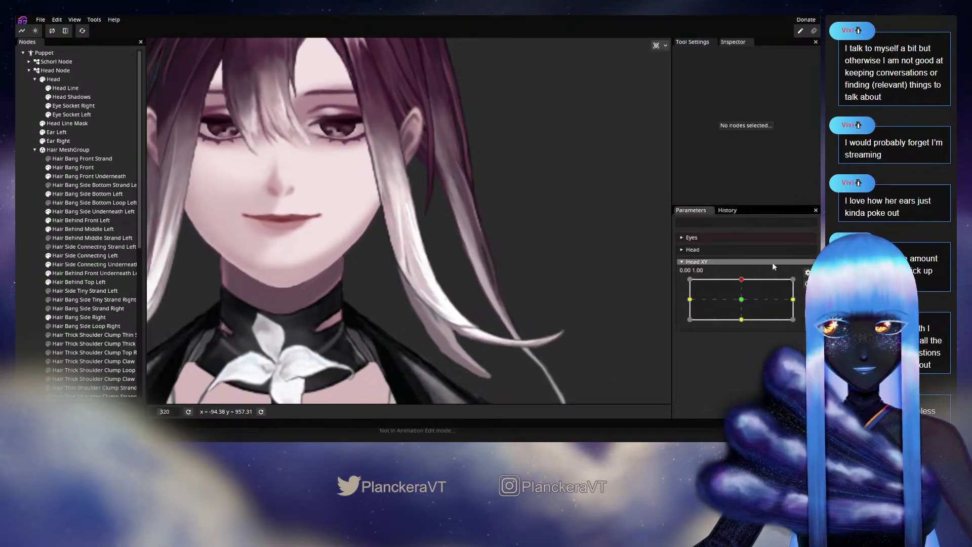
pyautogui.moveTo(740, 280)
pyautogui.mouseDown()
pyautogui.moveTo(743, 305)
pyautogui.moveTo(742, 279)
pyautogui.mouseUp()
pyautogui.click(802, 284)
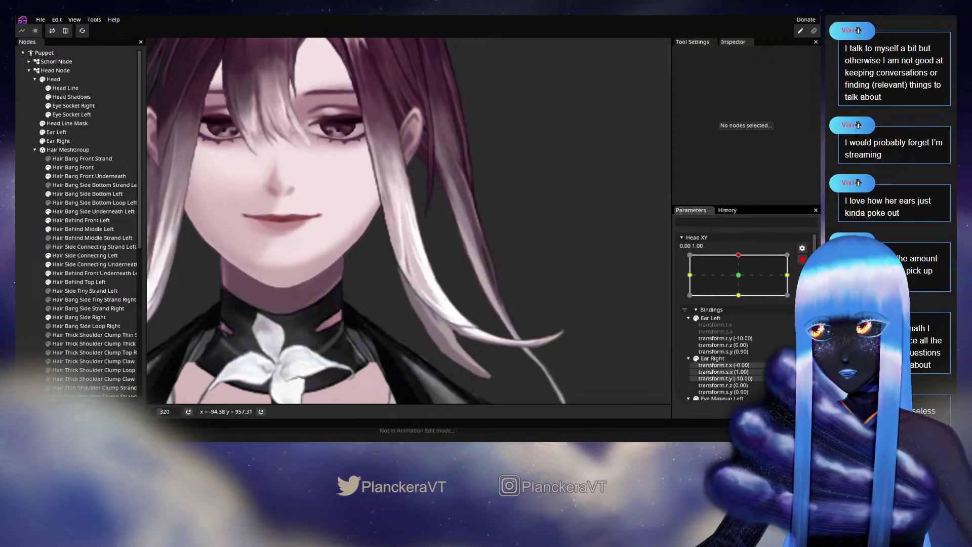
pyautogui.scroll(1, 342, 300)
pyautogui.scroll(4, 342, 298)
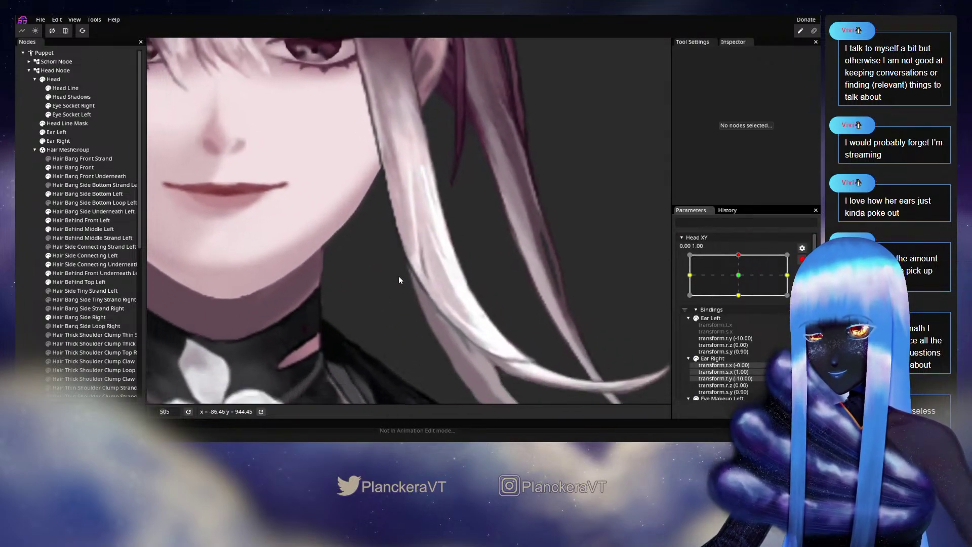
# - Nudge Hair Bang Side Bottom Left's inner-edge vertex below the jaw and deselect the bang
pyautogui.scroll(1, 370, 281)
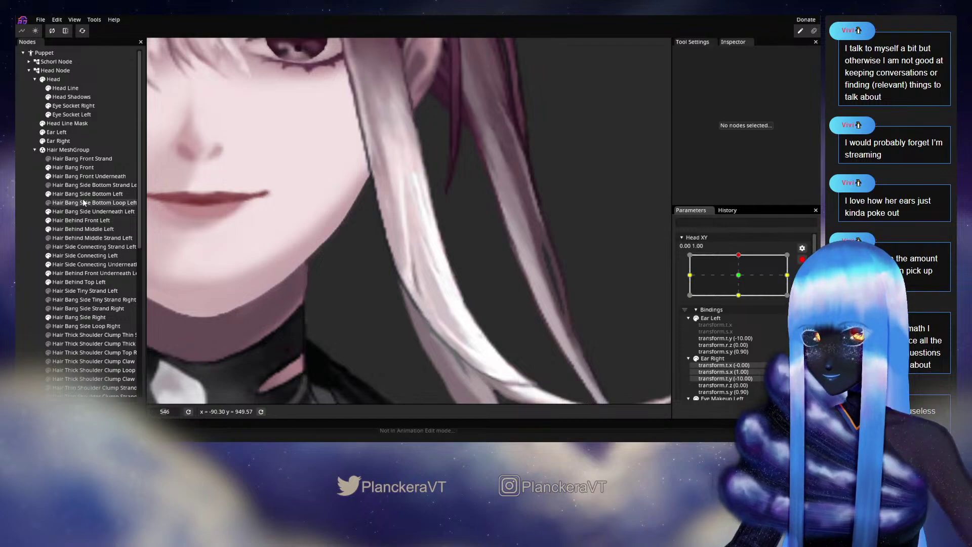
pyautogui.click(92, 196)
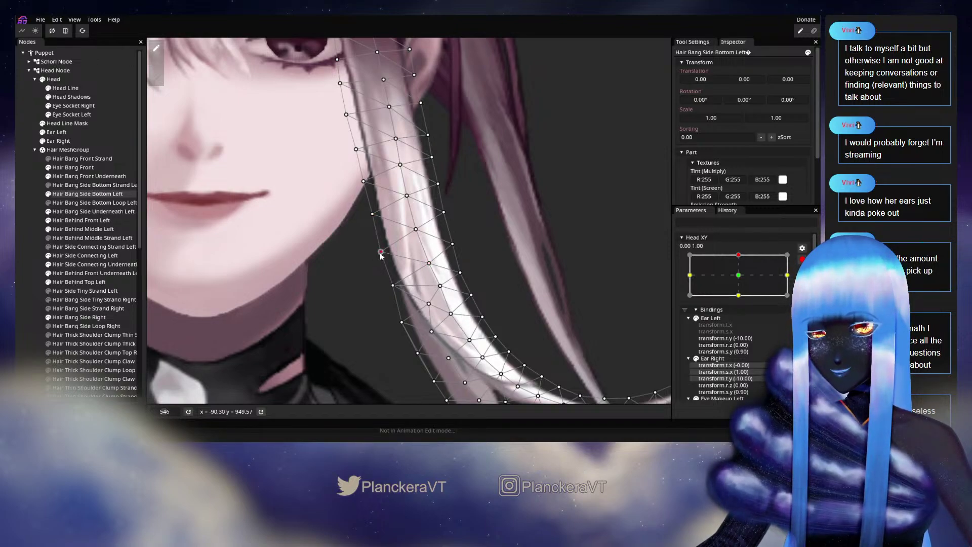
pyautogui.click(29, 243)
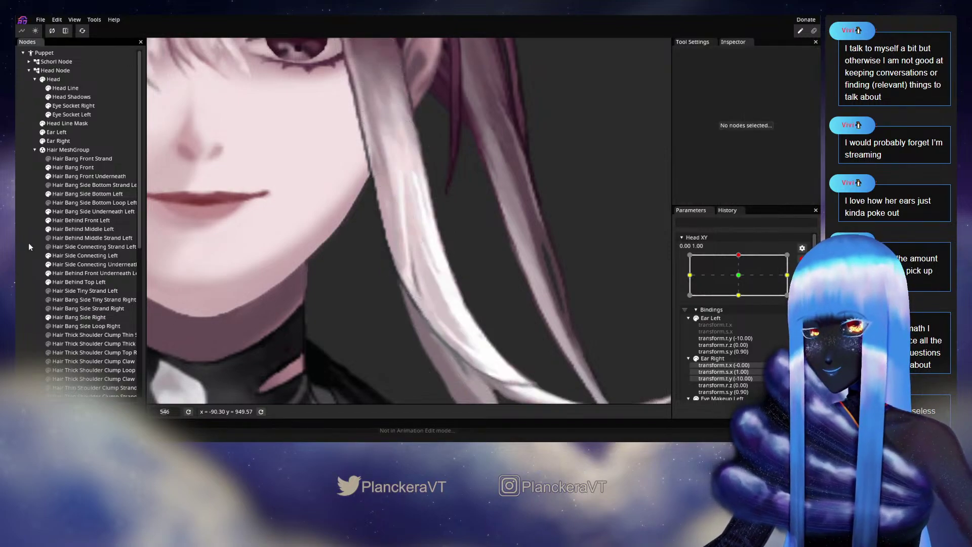
# - Disarm Head XY, replay the head movement to examine the bang below the jaw, and rearm the keypoint at 0.00, 1.00
pyautogui.scroll(-3, 416, 301)
pyautogui.scroll(-3, 416, 298)
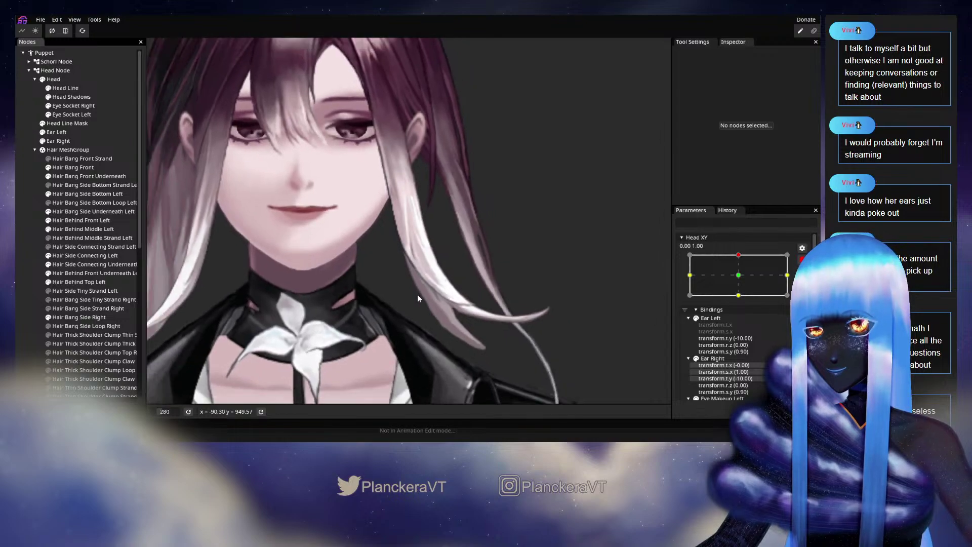
pyautogui.click(802, 260)
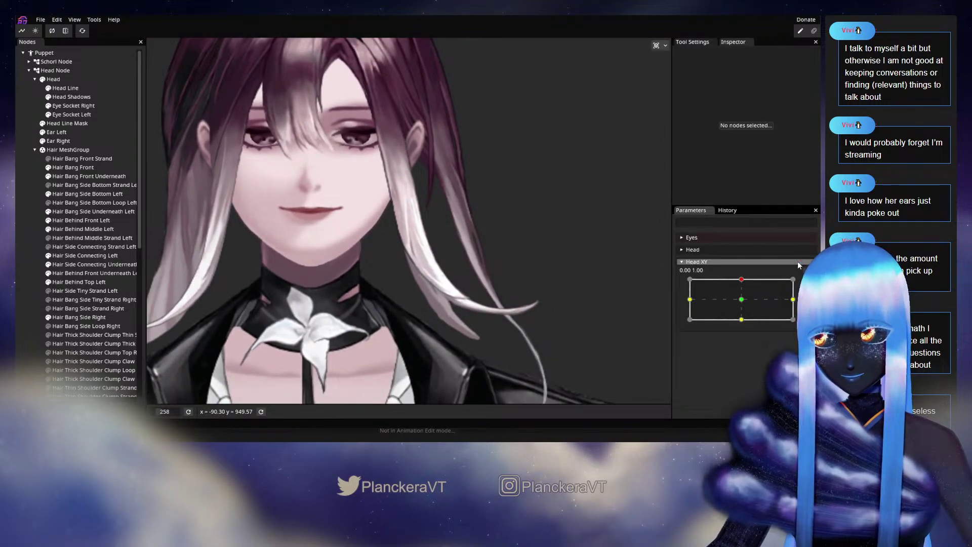
pyautogui.moveTo(744, 281)
pyautogui.mouseDown()
pyautogui.moveTo(743, 304)
pyautogui.moveTo(742, 283)
pyautogui.mouseUp()
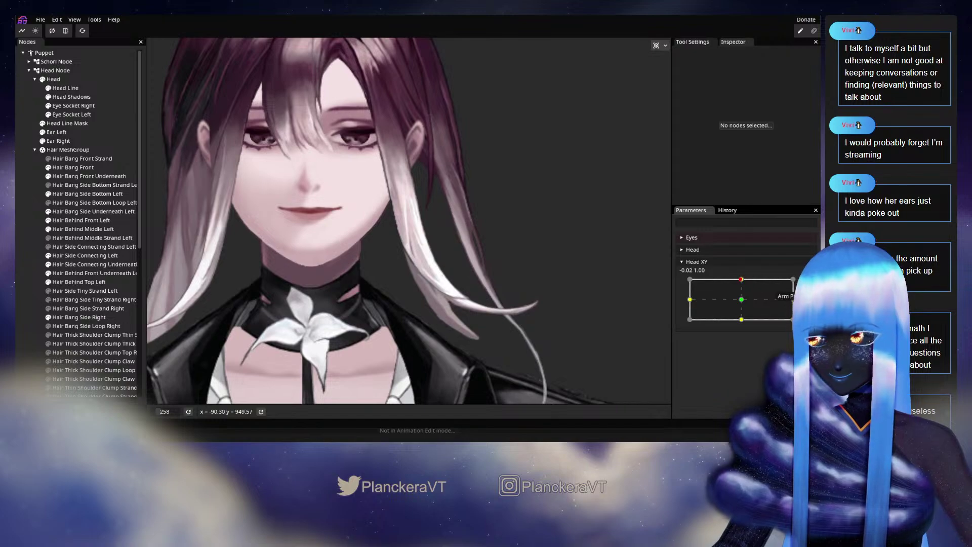
pyautogui.scroll(5, 350, 323)
pyautogui.scroll(3, 349, 322)
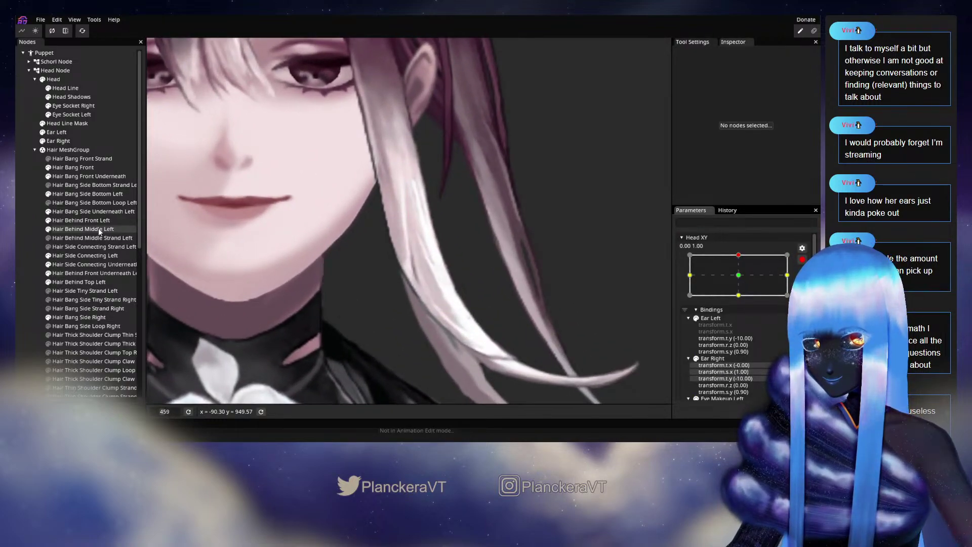
# - Nudge Hair Bang Side Bottom Left's centre vertex just above the lower clump's split and deselect the bang
pyautogui.click(75, 196)
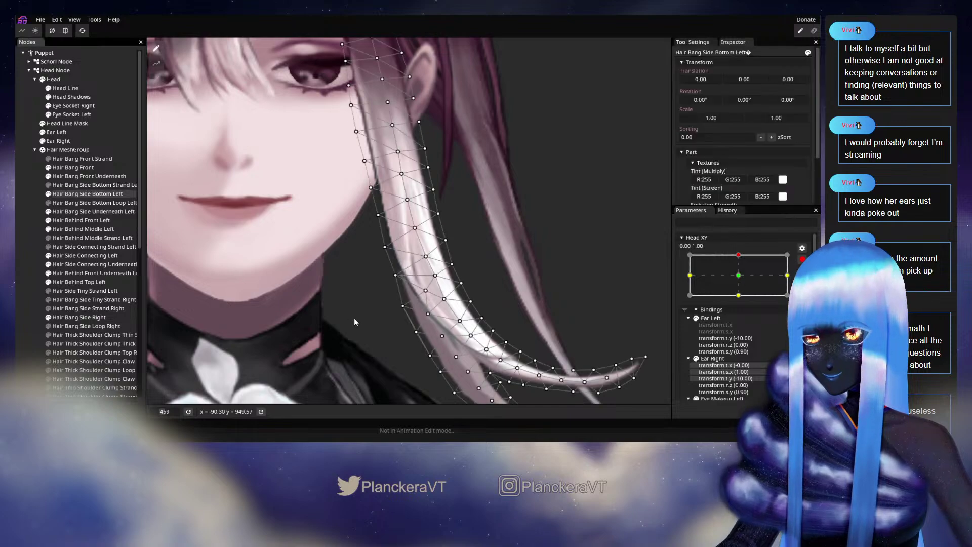
pyautogui.scroll(3, 360, 307)
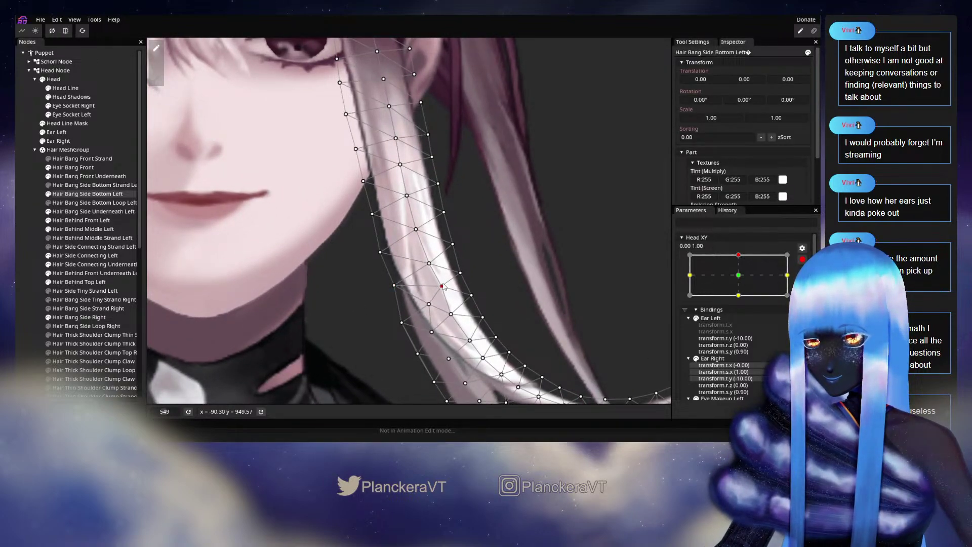
pyautogui.click(27, 247)
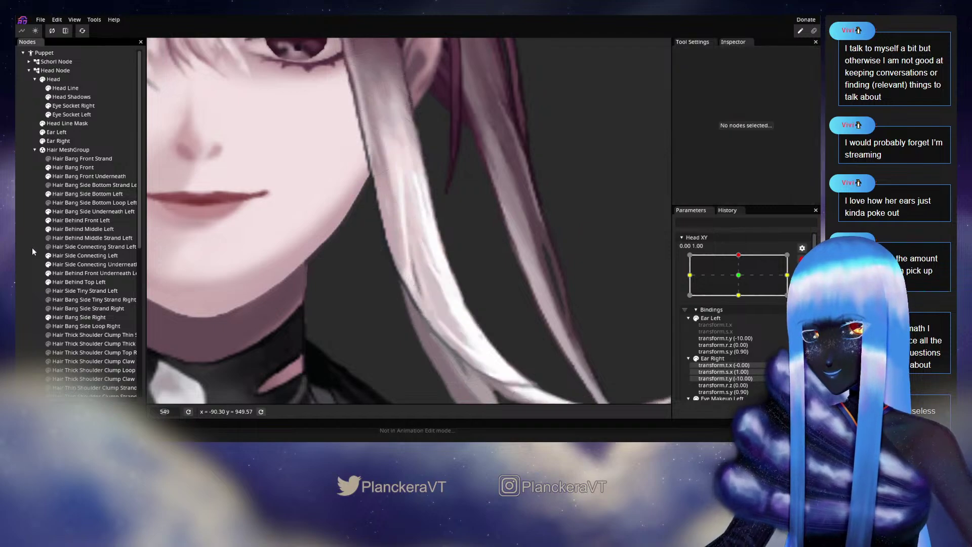
# - Disarm Head XY, move the head up again to examine the bang's lower curve, and rearm 0.00, 1.00
pyautogui.scroll(-5, 493, 311)
pyautogui.scroll(-2, 492, 311)
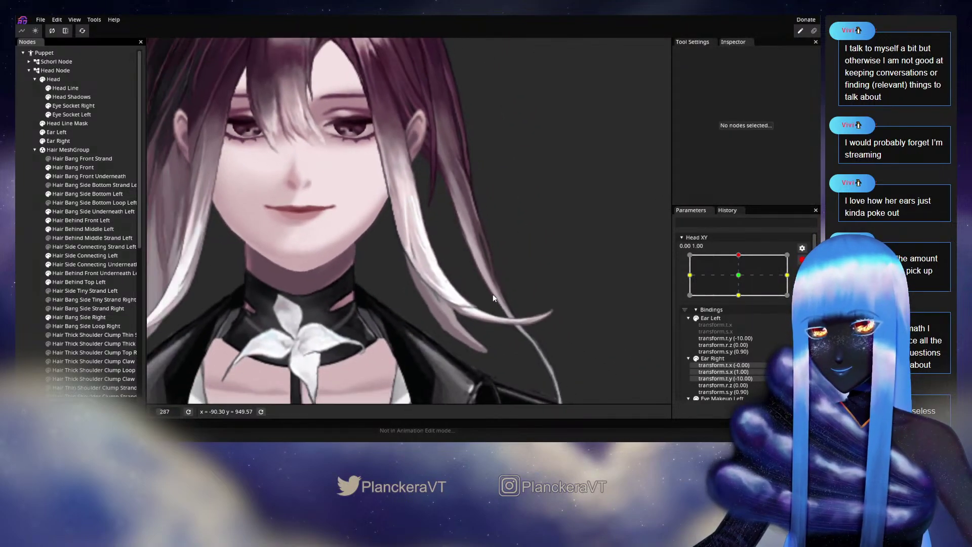
pyautogui.click(802, 260)
pyautogui.click(742, 281)
pyautogui.moveTo(742, 284); pyautogui.dragTo(742, 281)
pyautogui.scroll(10, 438, 327)
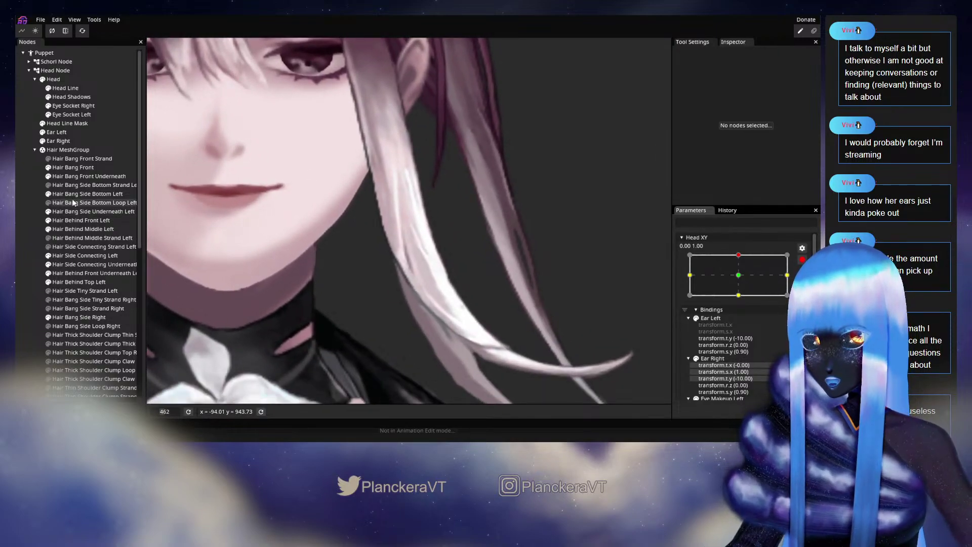
# - Fine-tune Hair Bang Side Bottom Left's inner-edge and centre vertices around the lower clump's split, and deselect the bang
pyautogui.click(74, 195)
pyautogui.scroll(2, 383, 296)
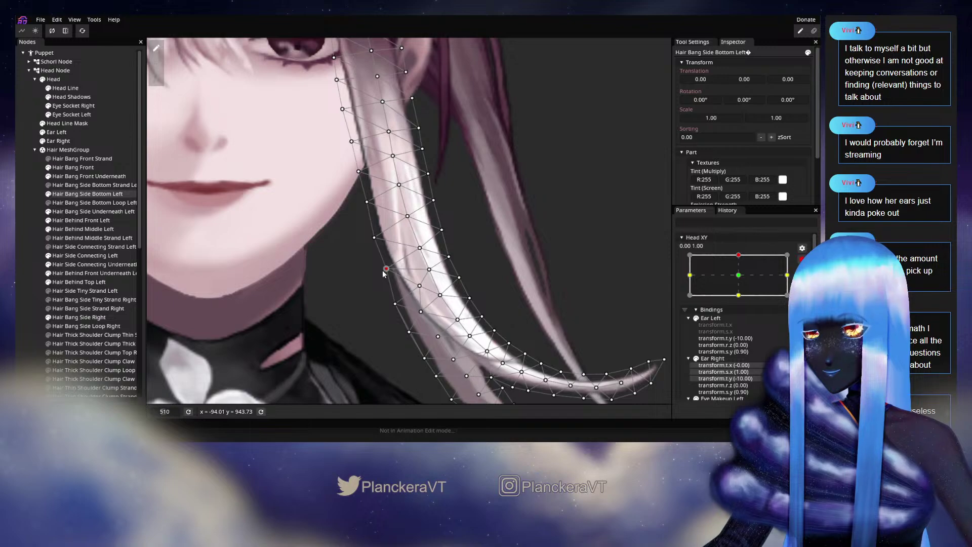
pyautogui.click(420, 285)
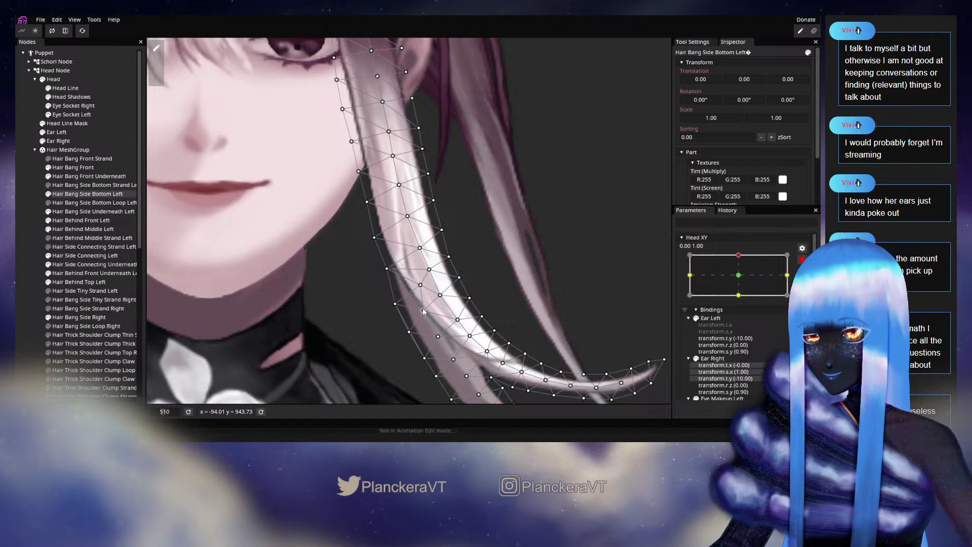
pyautogui.moveTo(402, 308); pyautogui.dragTo(395, 310)
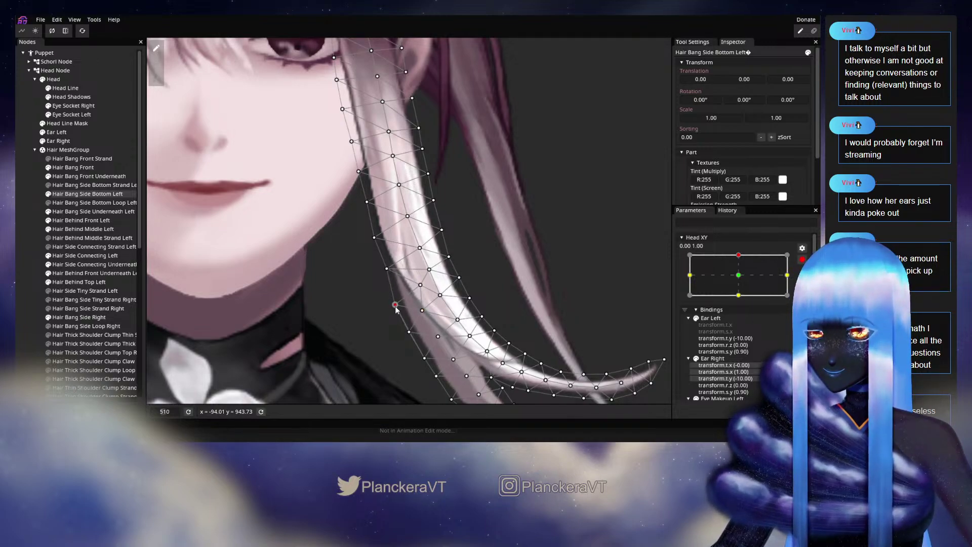
pyautogui.click(512, 297)
# - Disarm Head XY and move the head from the centre to the upper keypoint to examine the reshaped bang
pyautogui.scroll(-3, 514, 292)
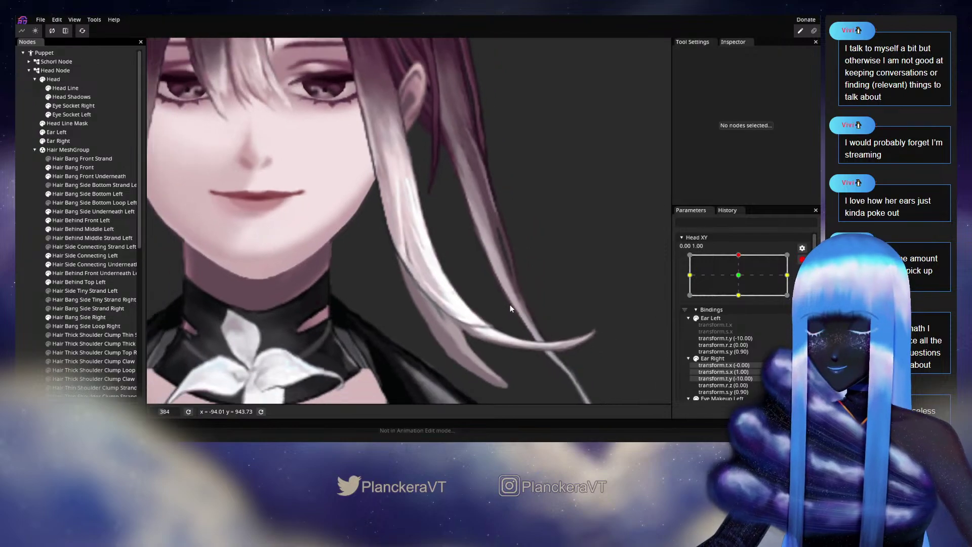
pyautogui.scroll(-3, 512, 302)
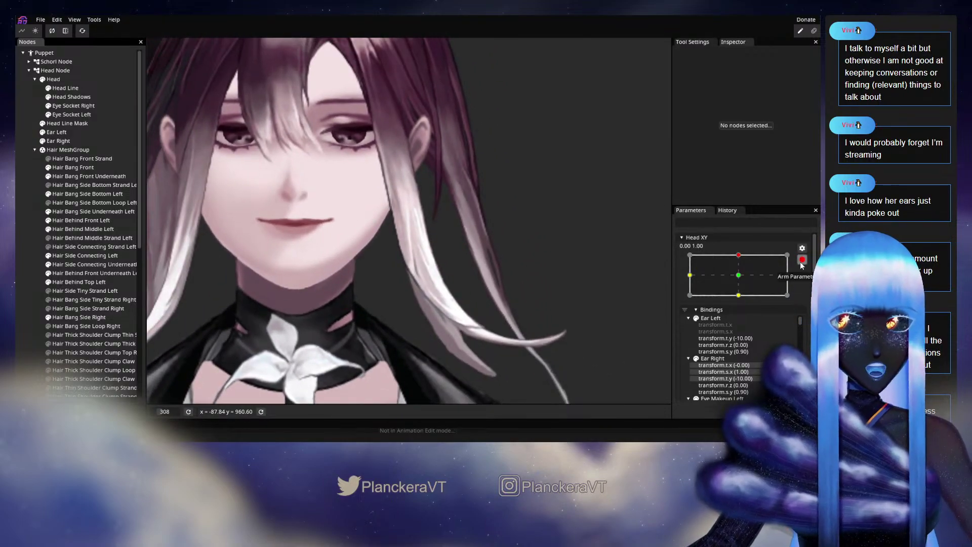
pyautogui.click(802, 261)
pyautogui.click(743, 300)
pyautogui.moveTo(743, 303); pyautogui.dragTo(741, 279)
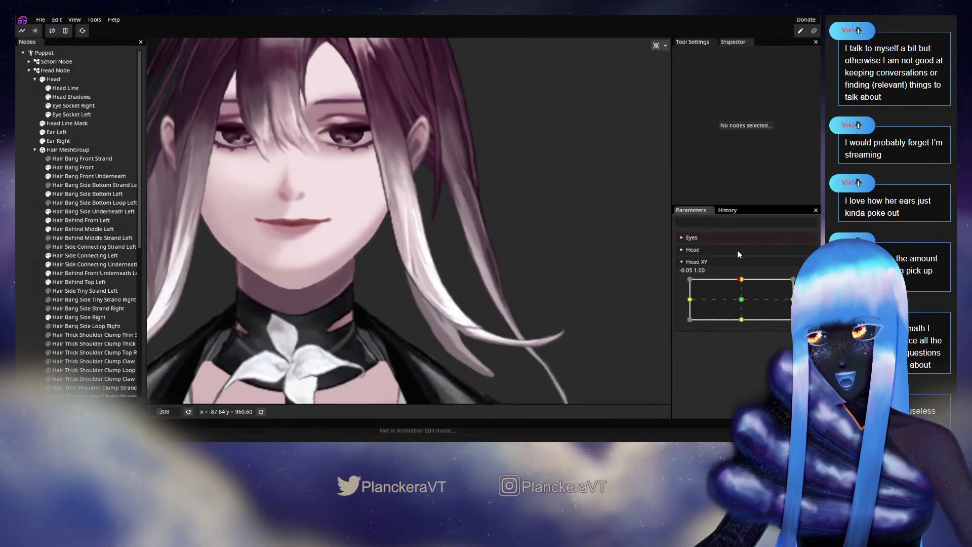
# - Review the undo history of Hair Bang Side Bottom Left's deformation and replay the upward head movement for comparison
pyautogui.click(727, 210)
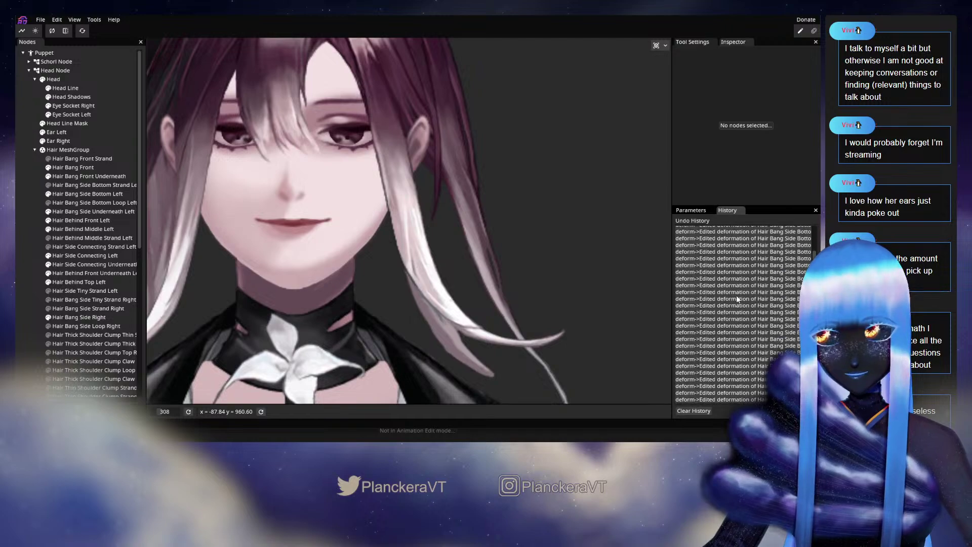
pyautogui.scroll(1, 721, 234)
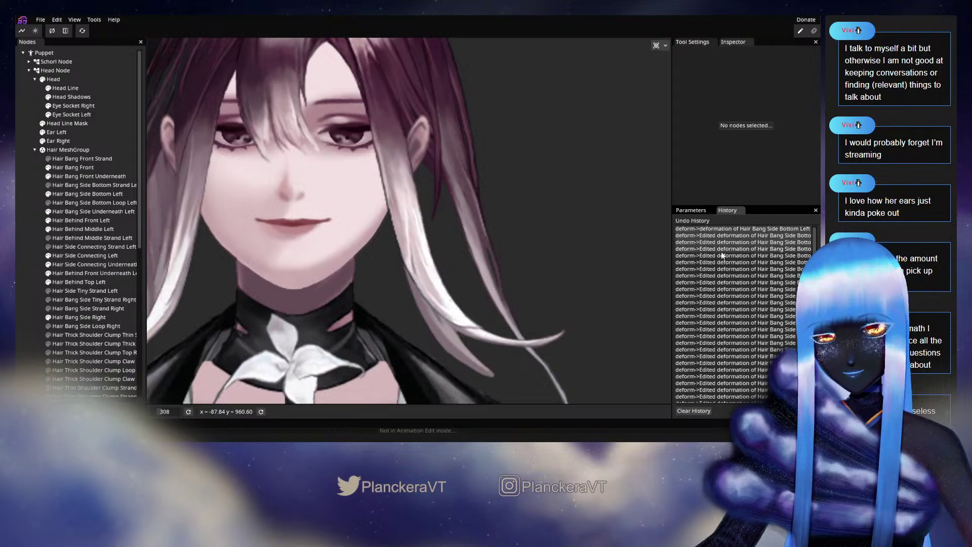
pyautogui.click(695, 210)
pyautogui.scroll(-2, 499, 287)
pyautogui.scroll(-2, 499, 287)
pyautogui.moveTo(744, 280); pyautogui.dragTo(734, 249)
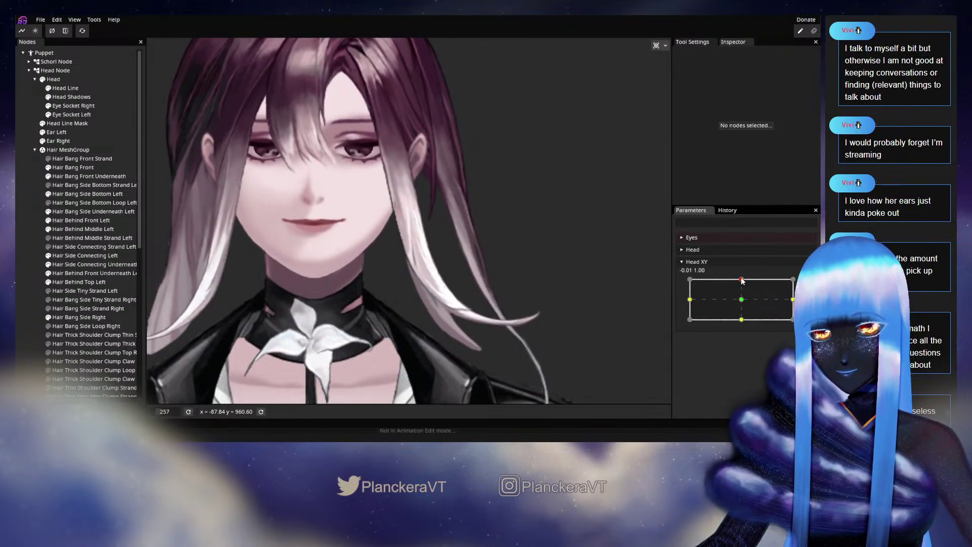
# - Look through the more recent deformation history entries and recheck the bang with small head movements around Head XY 0.00, 1.00
pyautogui.click(728, 210)
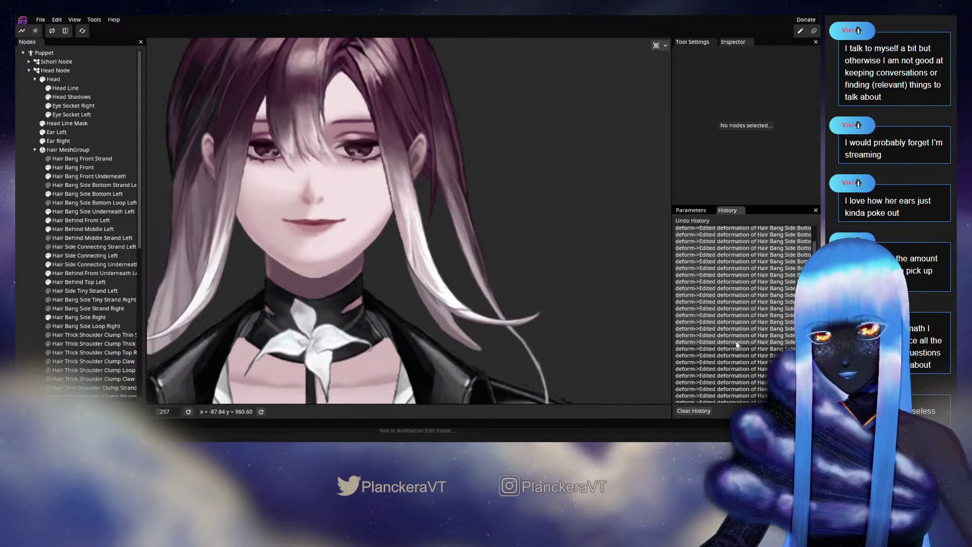
pyautogui.scroll(-5, 730, 331)
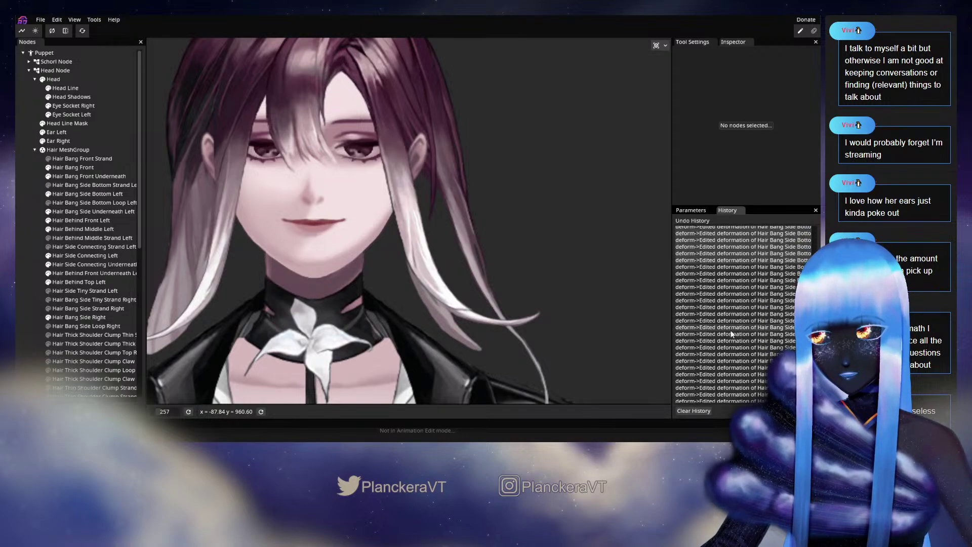
pyautogui.click(691, 210)
pyautogui.moveTo(741, 279)
pyautogui.mouseDown()
pyautogui.moveTo(745, 288)
pyautogui.moveTo(745, 278)
pyautogui.mouseUp()
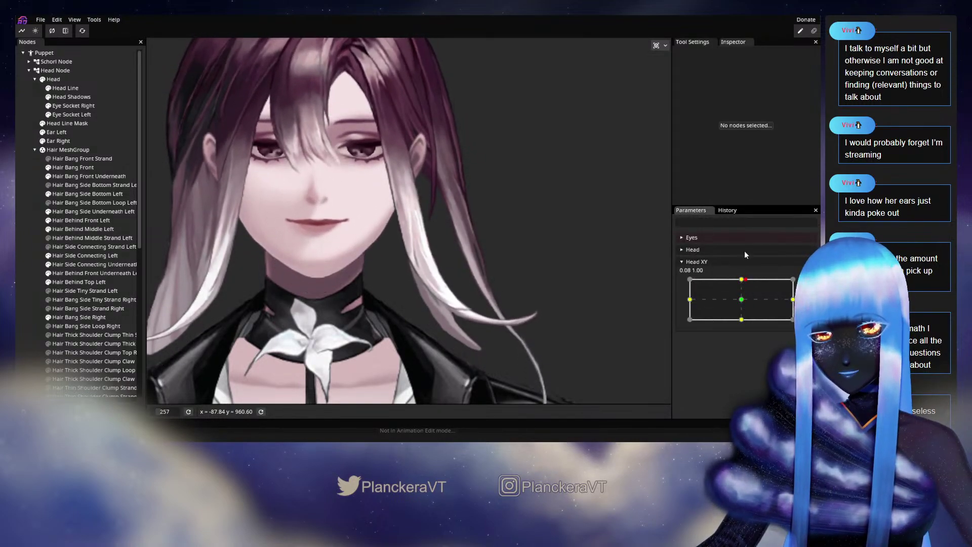
pyautogui.click(728, 209)
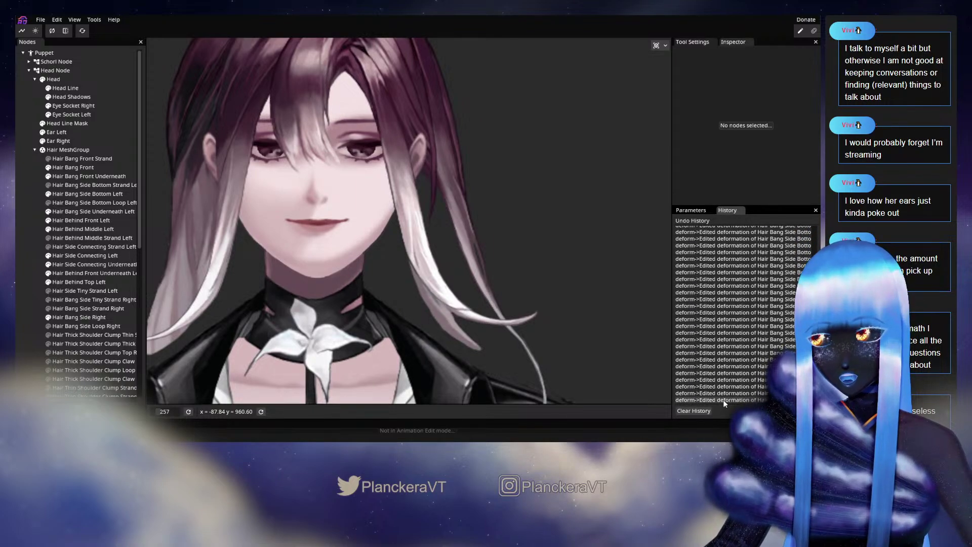
pyautogui.click(684, 209)
pyautogui.moveTo(741, 279); pyautogui.dragTo(740, 278)
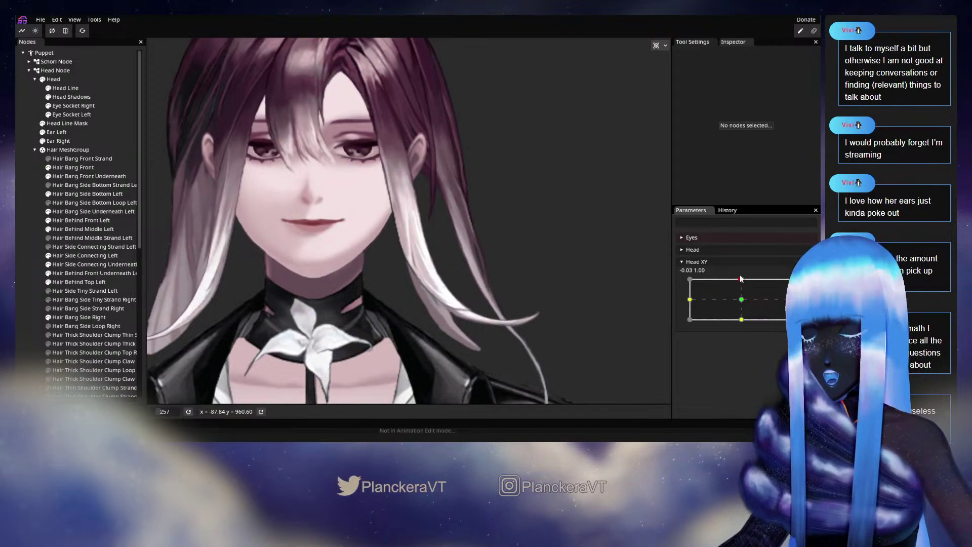
pyautogui.moveTo(740, 278)
pyautogui.mouseDown()
pyautogui.moveTo(740, 300)
pyautogui.moveTo(742, 279)
pyautogui.mouseUp()
# - Check the whole head with the reshaped bang and save the model to its existing file
pyautogui.scroll(-2, 449, 198)
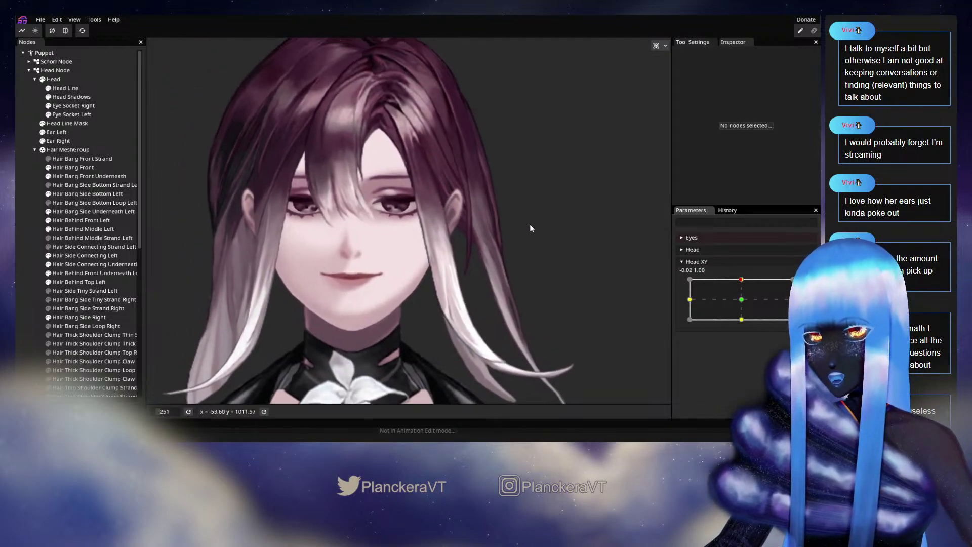
pyautogui.scroll(-1, 533, 230)
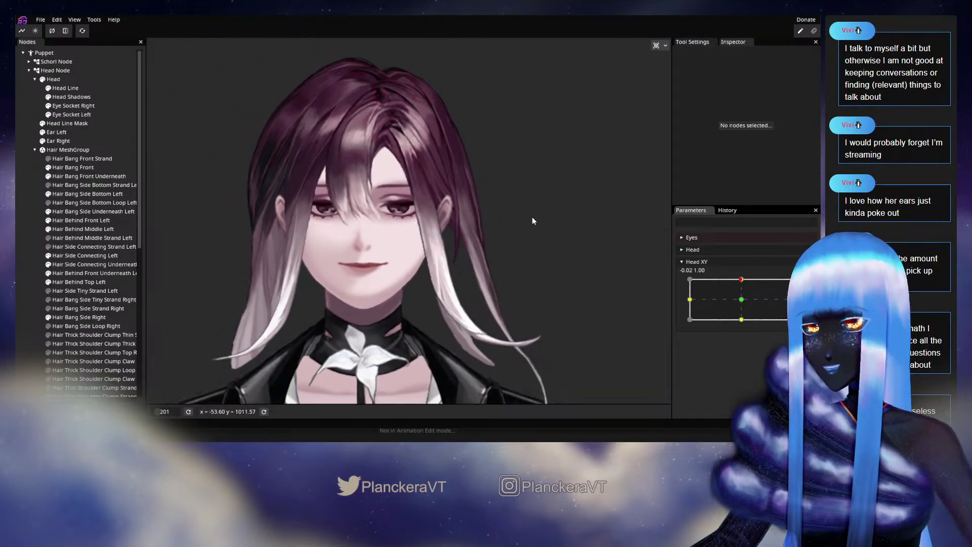
pyautogui.click(40, 19)
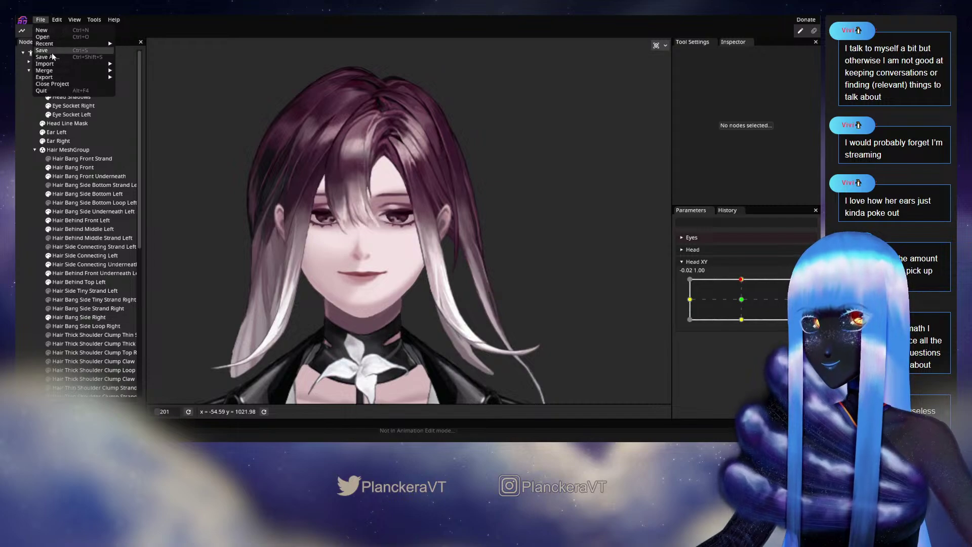
pyautogui.hotkey('ctrl', 's')
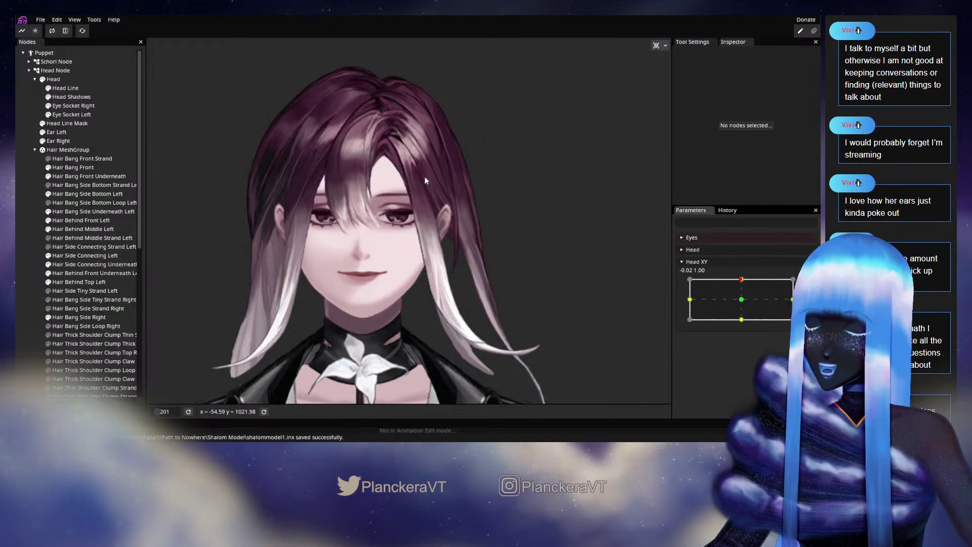